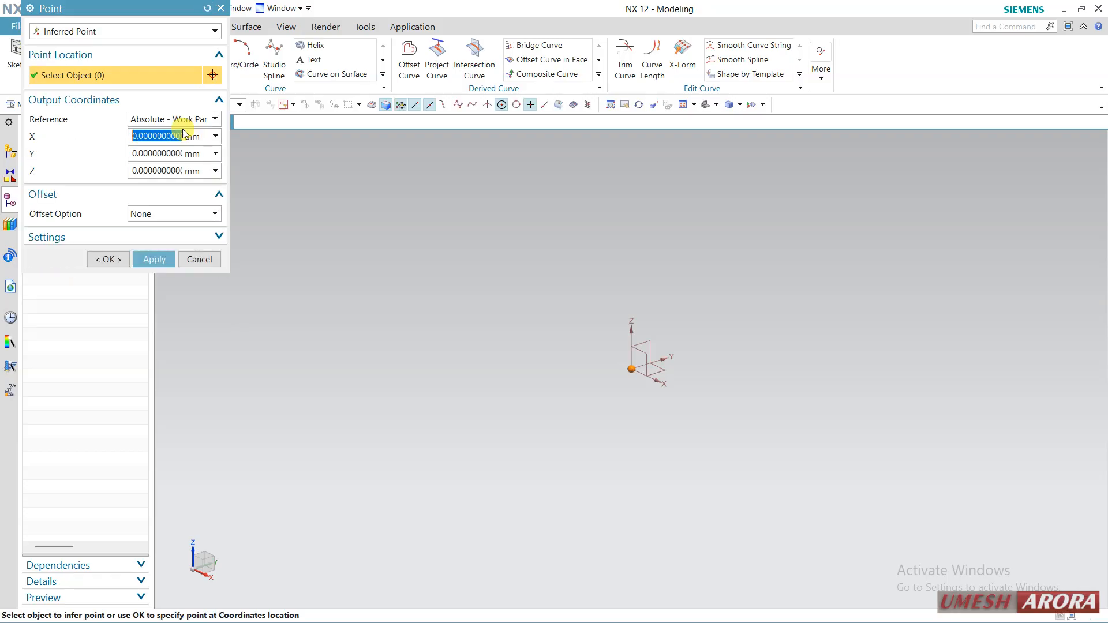
Create one point at the origin and a second point at X 35 mm, Y 0, Z 0
click(154, 259)
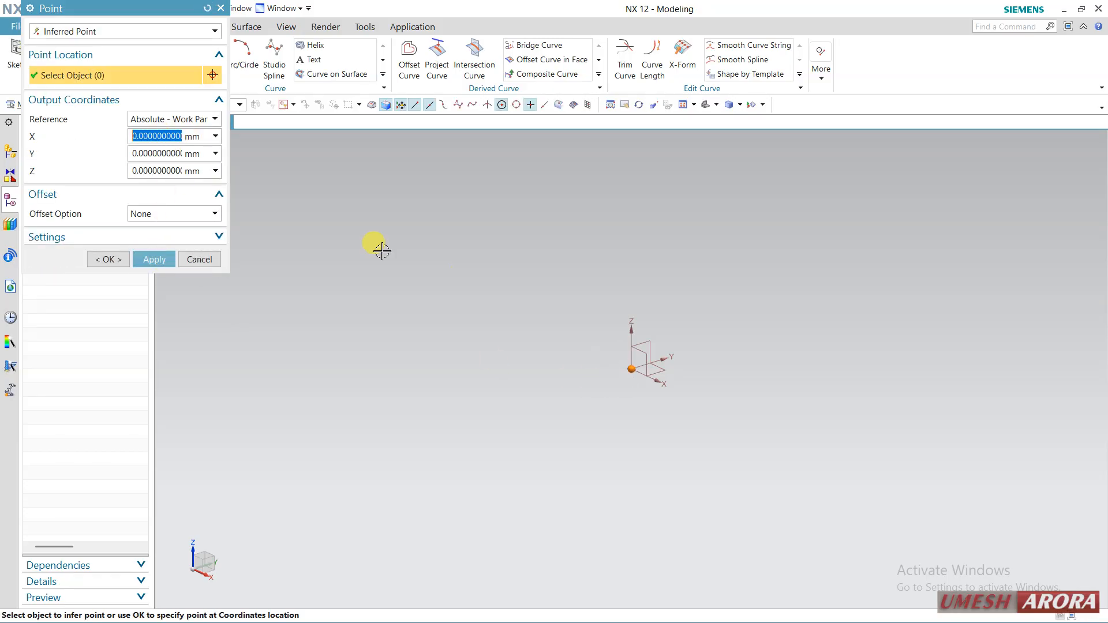
key(Return)
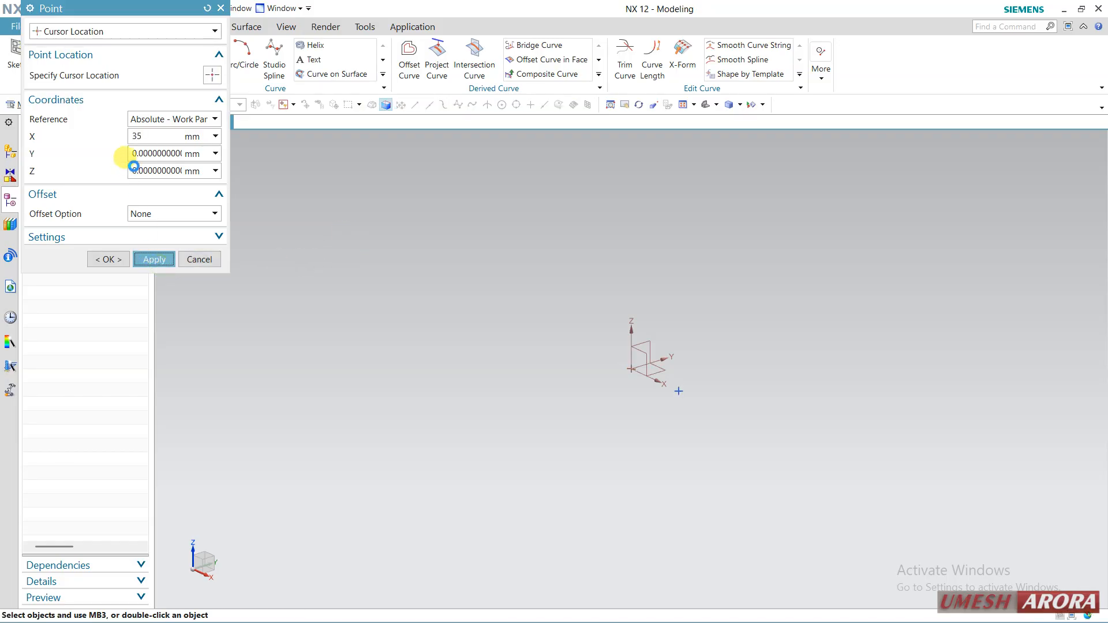
text(35)
key(Return)
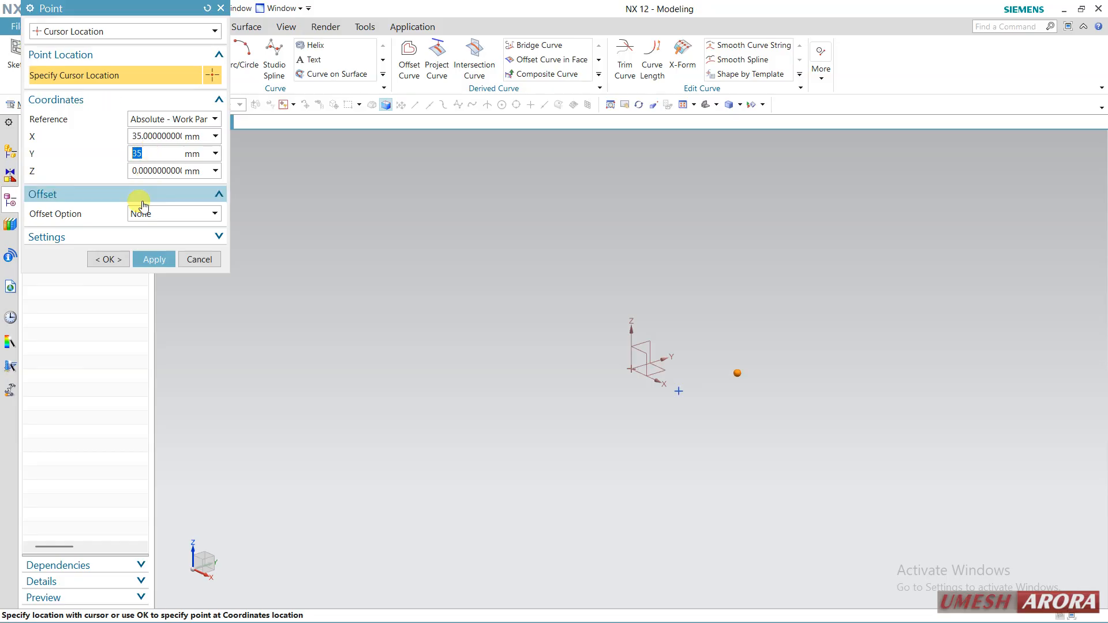
Create two more points at X 35, Y 35, Z 0 mm and at X 35, Y 35, Z 35 mm
click(151, 260)
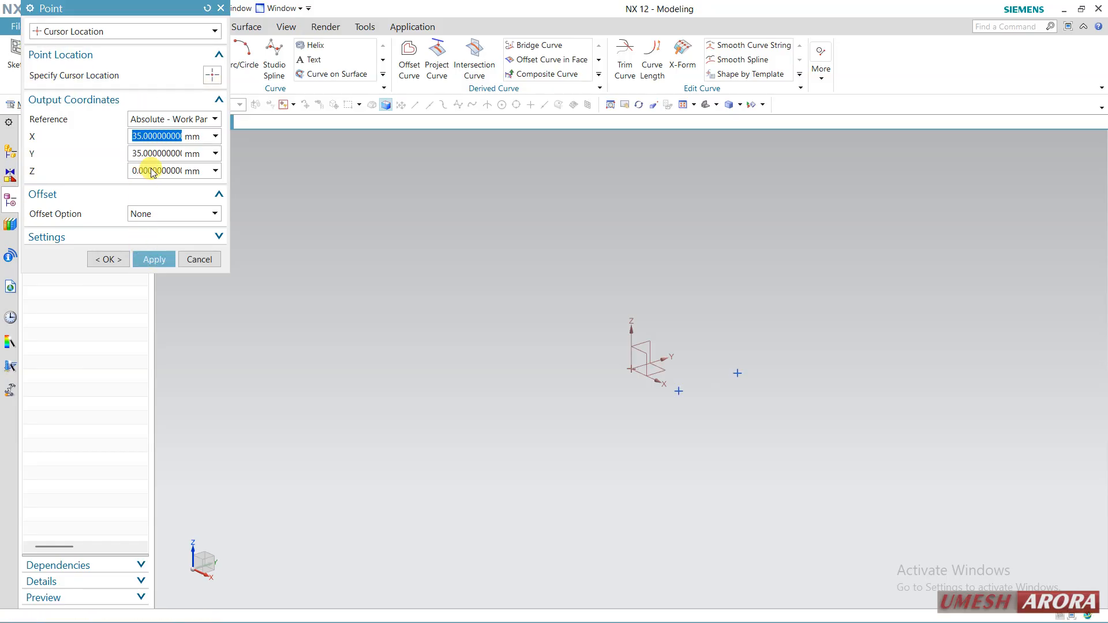
click(150, 168)
text(35)
key(Return)
click(111, 260)
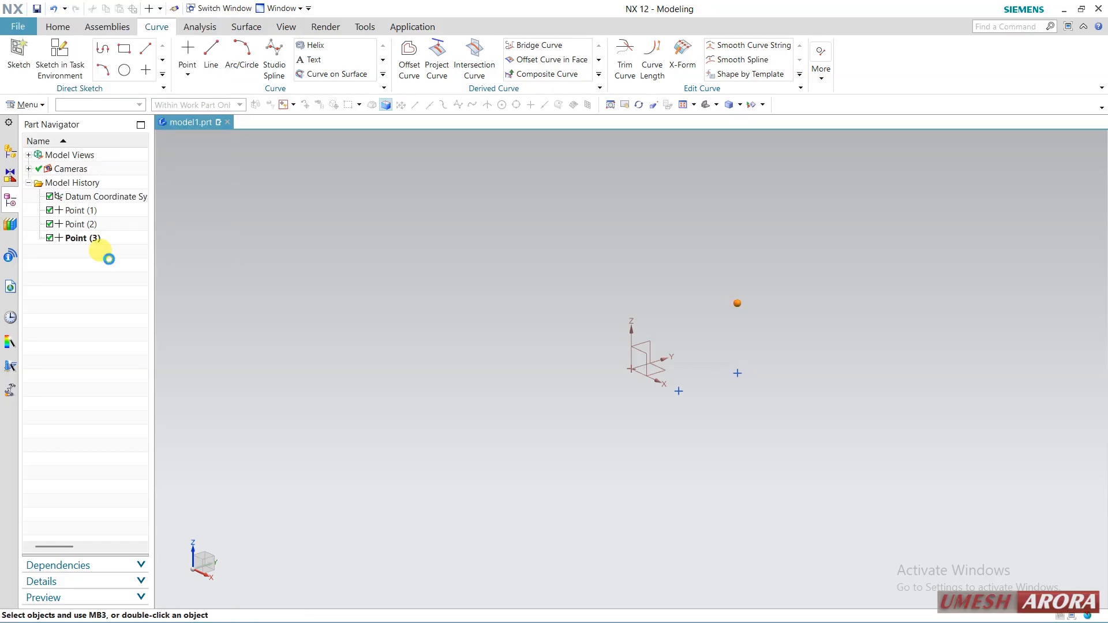
Draw a line from the raised point at Z 35 mm down to the point directly below it
mouse_move(662, 325)
middle_down()
mouse_move(717, 284)
mouse_move(672, 306)
mouse_move(656, 352)
mouse_move(663, 317)
middle_up()
scroll(687, 317, up, 3)
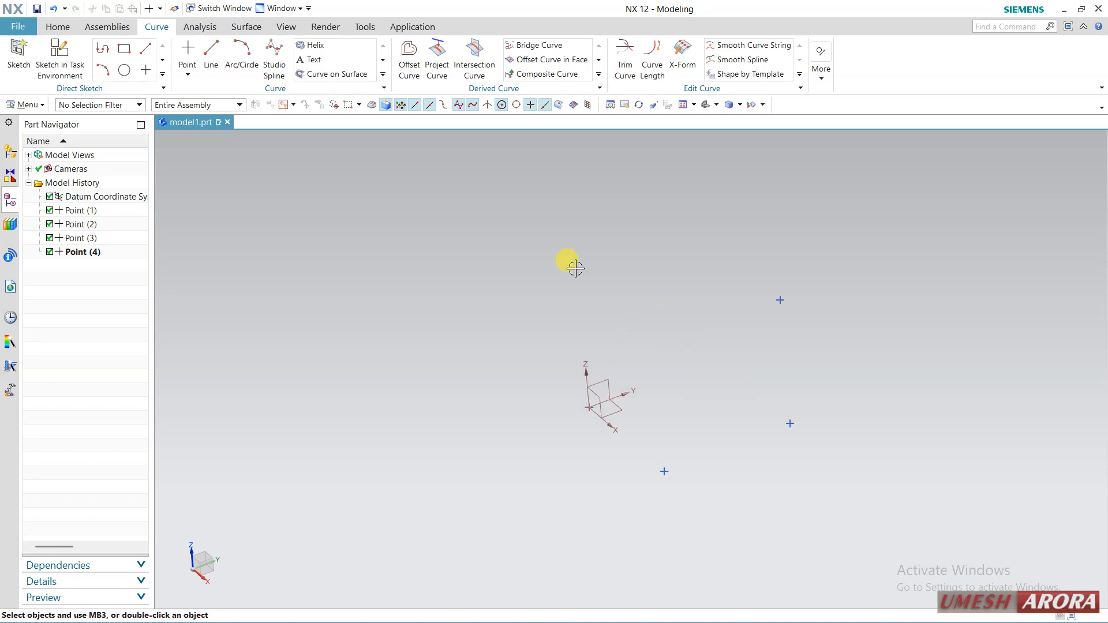
click(208, 69)
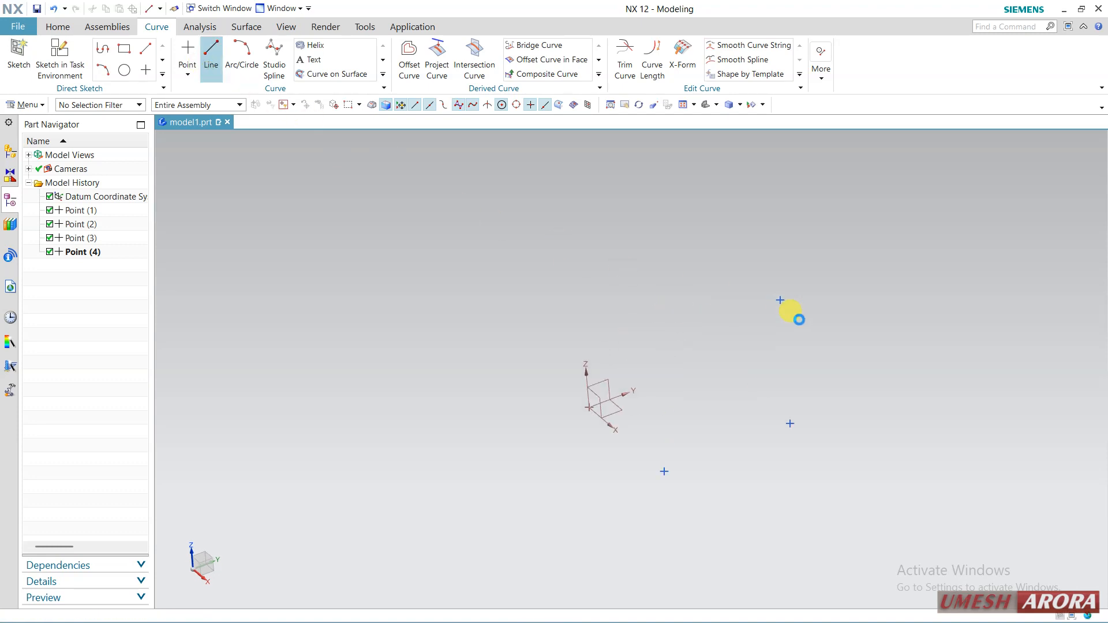
click(780, 301)
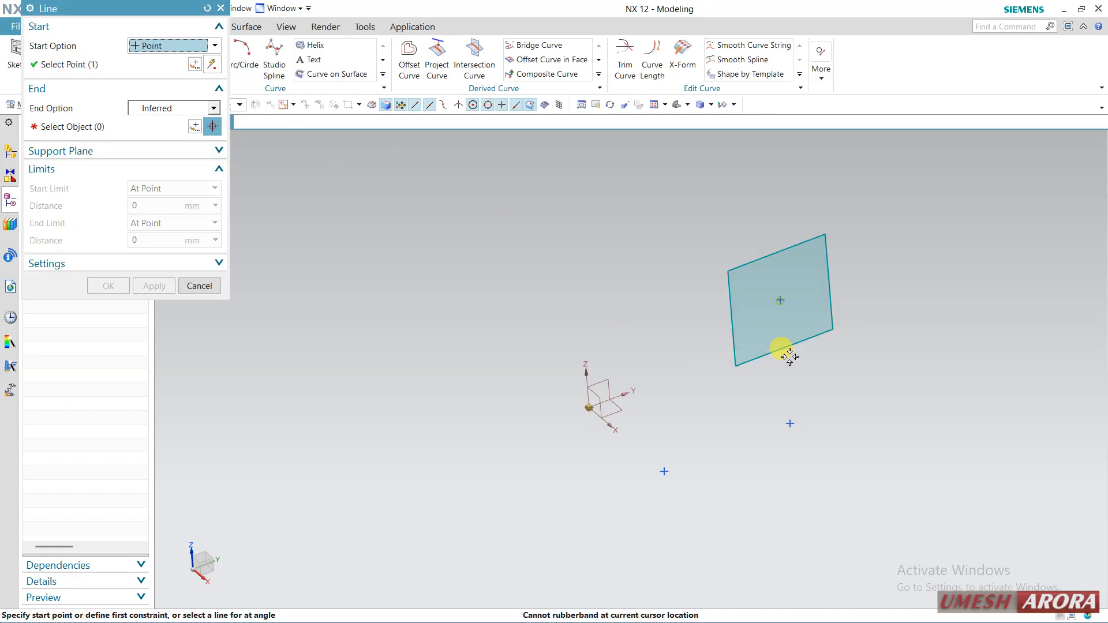
click(789, 422)
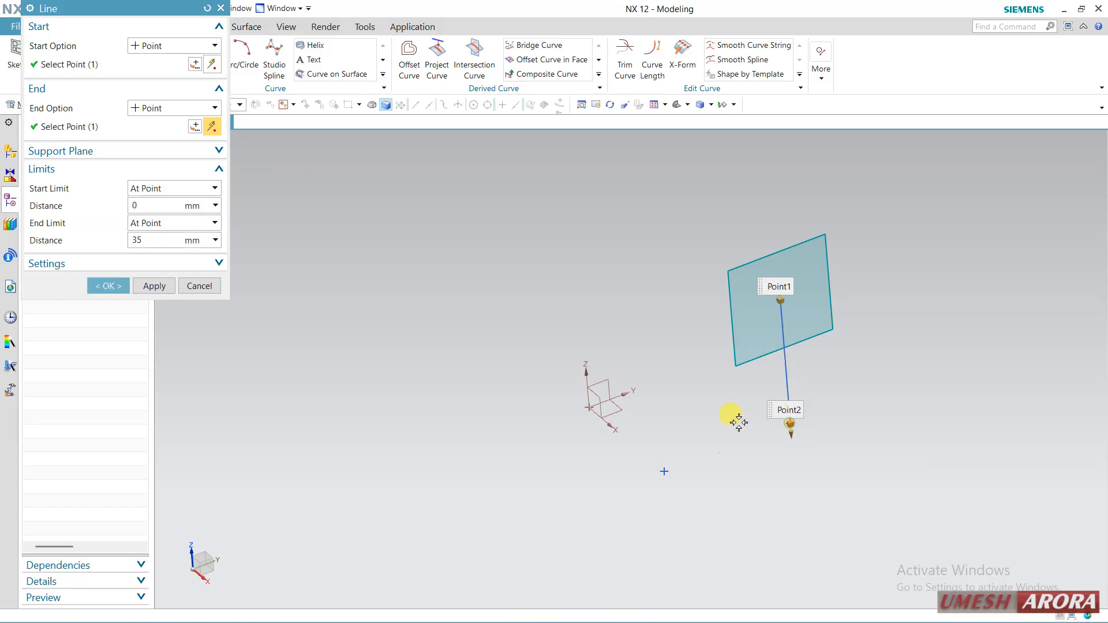
click(167, 287)
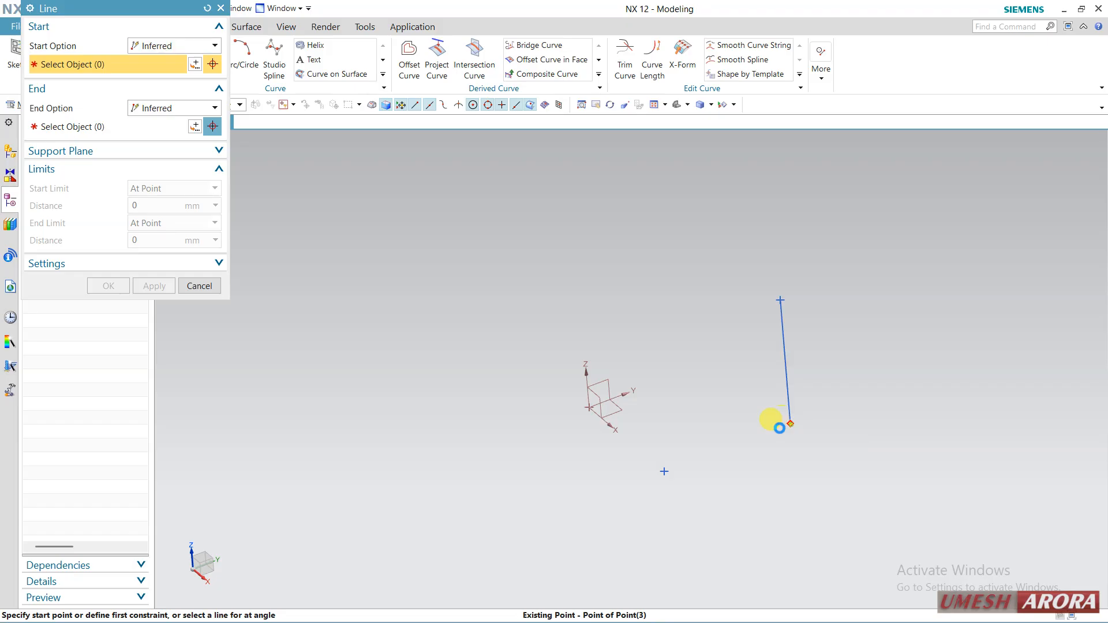
Draw a line from the lower end of the vertical line to the point on the X axis
click(790, 426)
click(663, 470)
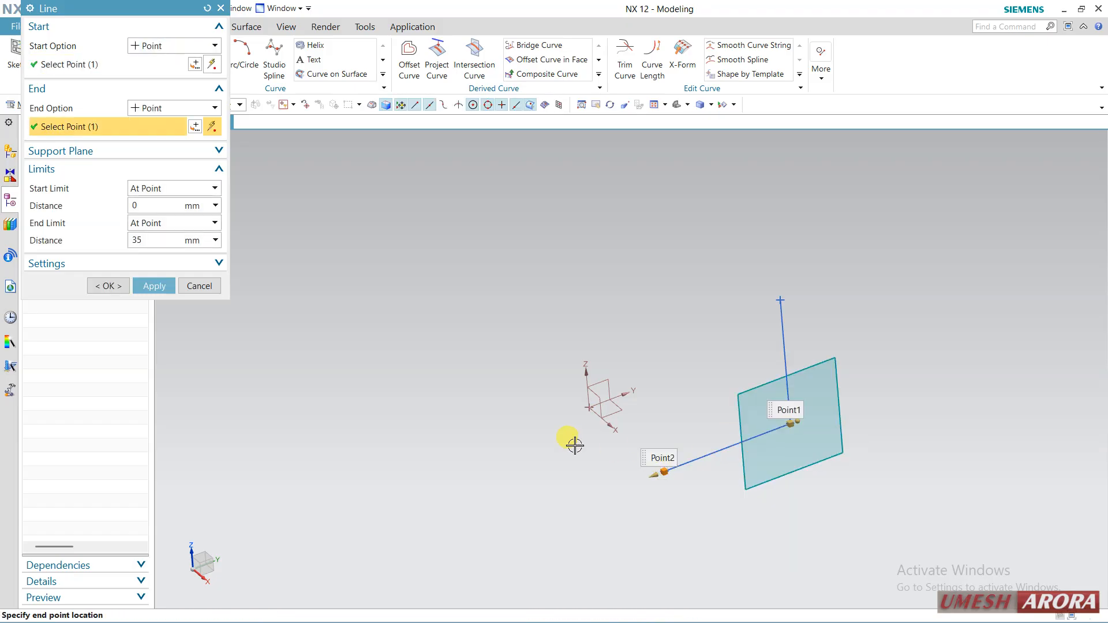
click(155, 285)
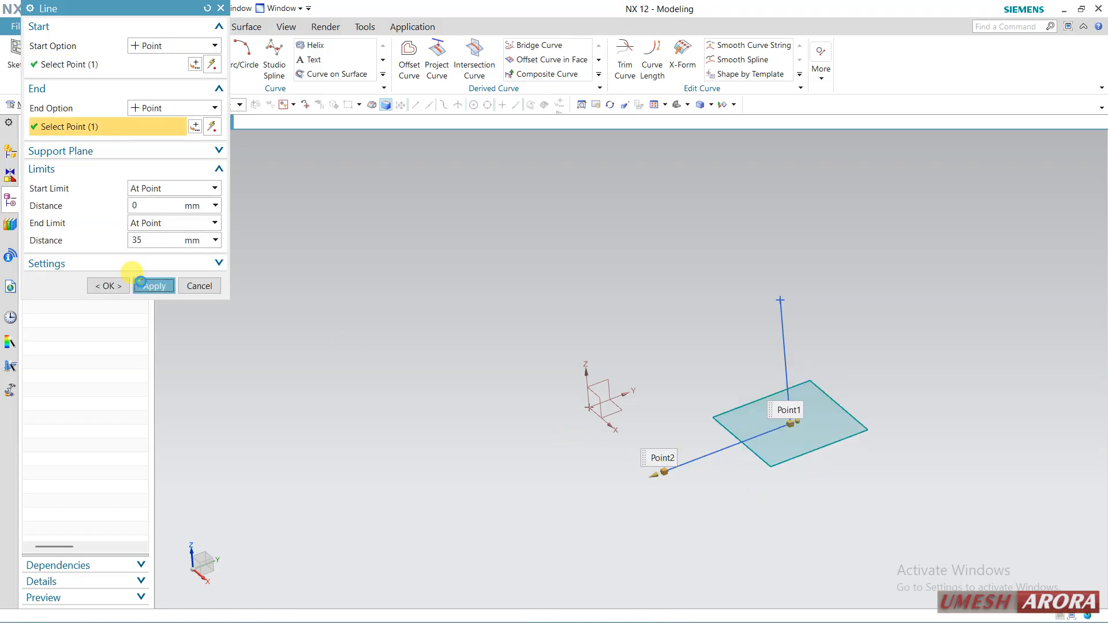
Draw a line from the X-axis point through the origin, extending its limits to -13 mm at the start and 52.5 mm at the end
click(663, 471)
click(589, 407)
middle_drag(487, 415, 573, 465)
scroll(574, 465, up, 4)
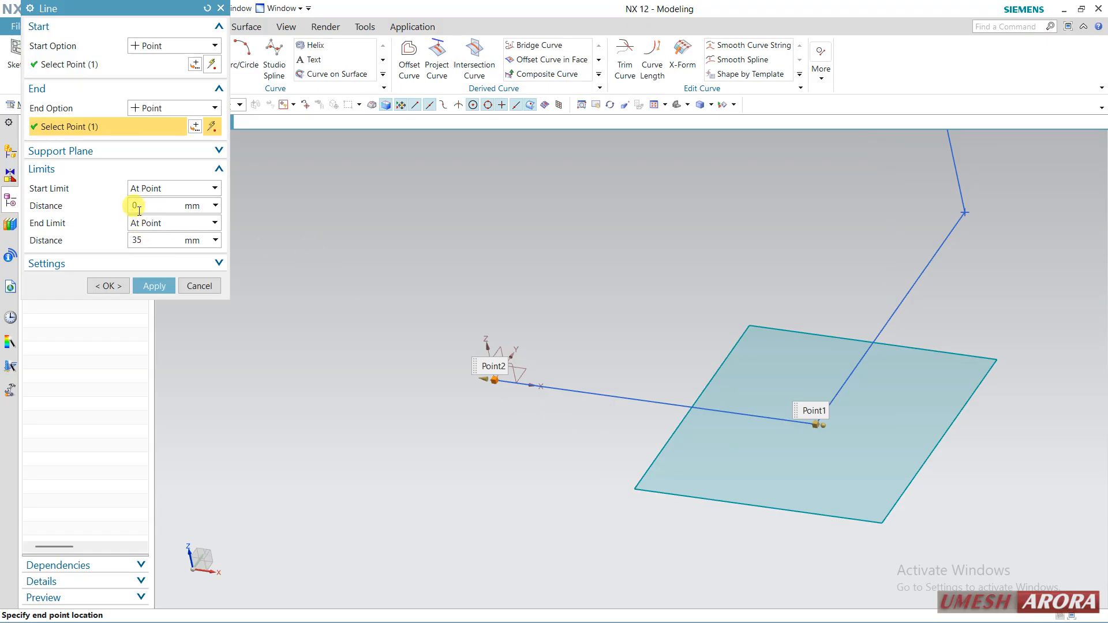
drag(460, 379, 323, 357)
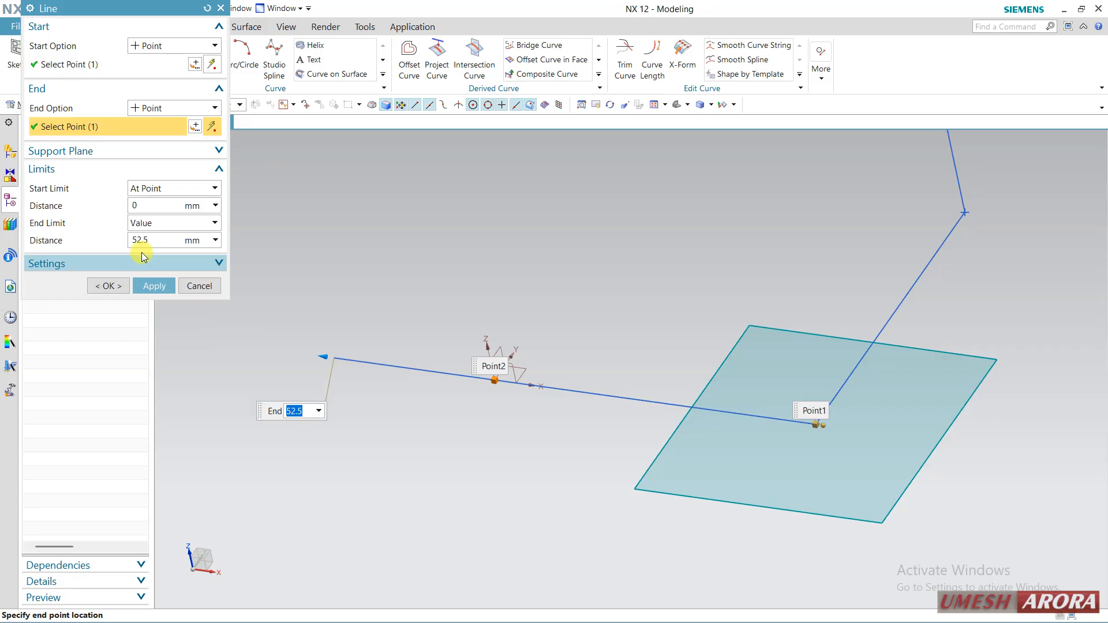
drag(837, 431, 942, 442)
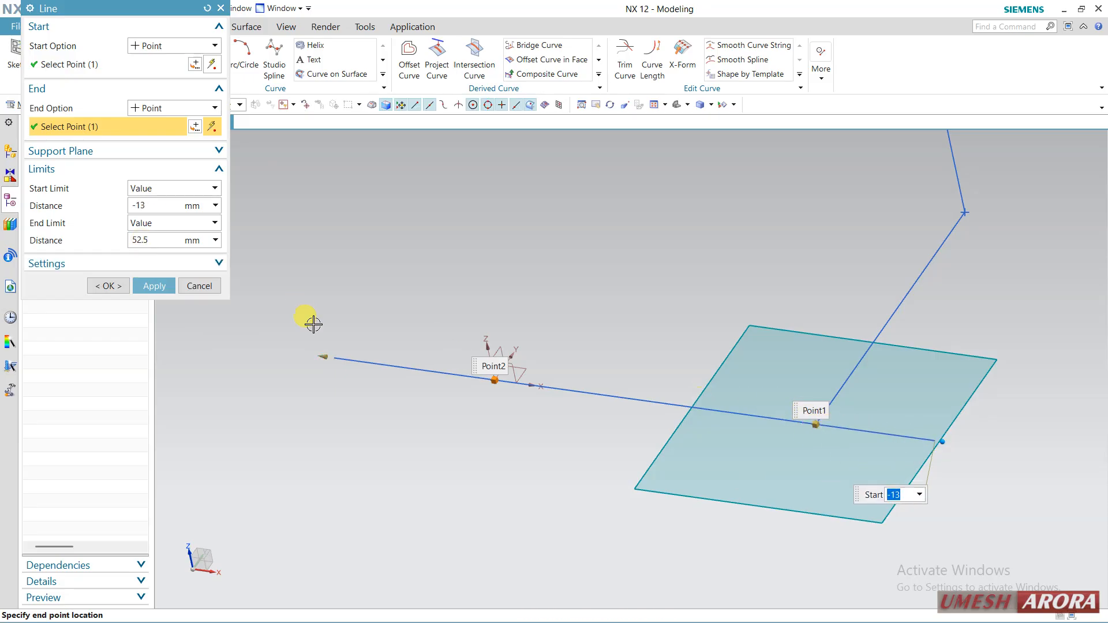
click(119, 287)
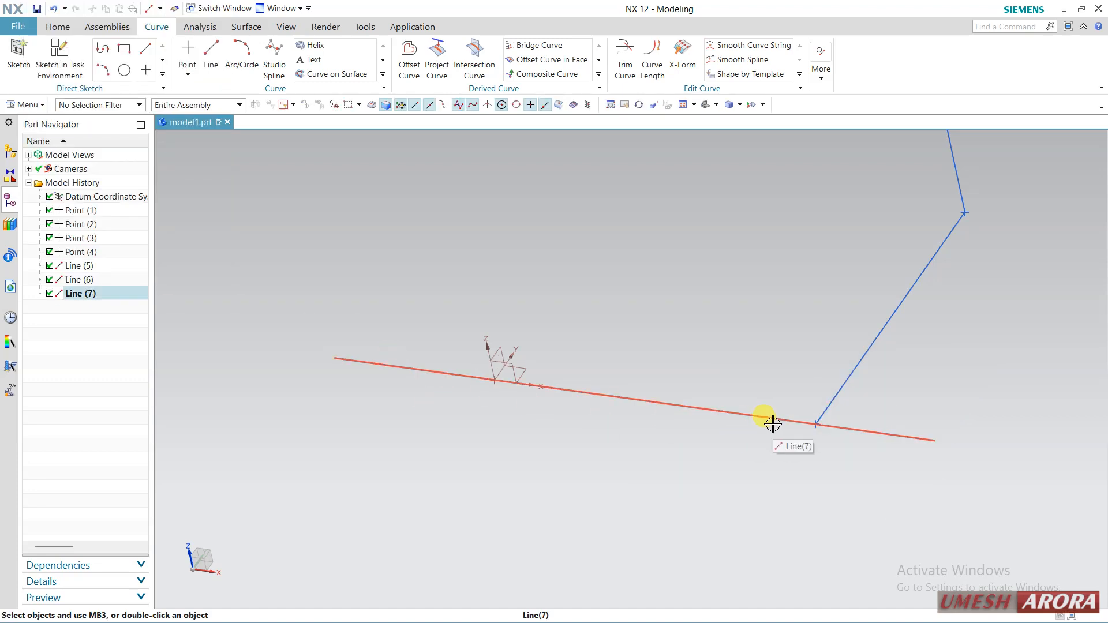
Trim the long X-axis line at the adjoining line with Trim Curve, keeping the portion on the origin side
scroll(773, 424, down, 2)
shift+middle_drag(787, 359, 738, 408)
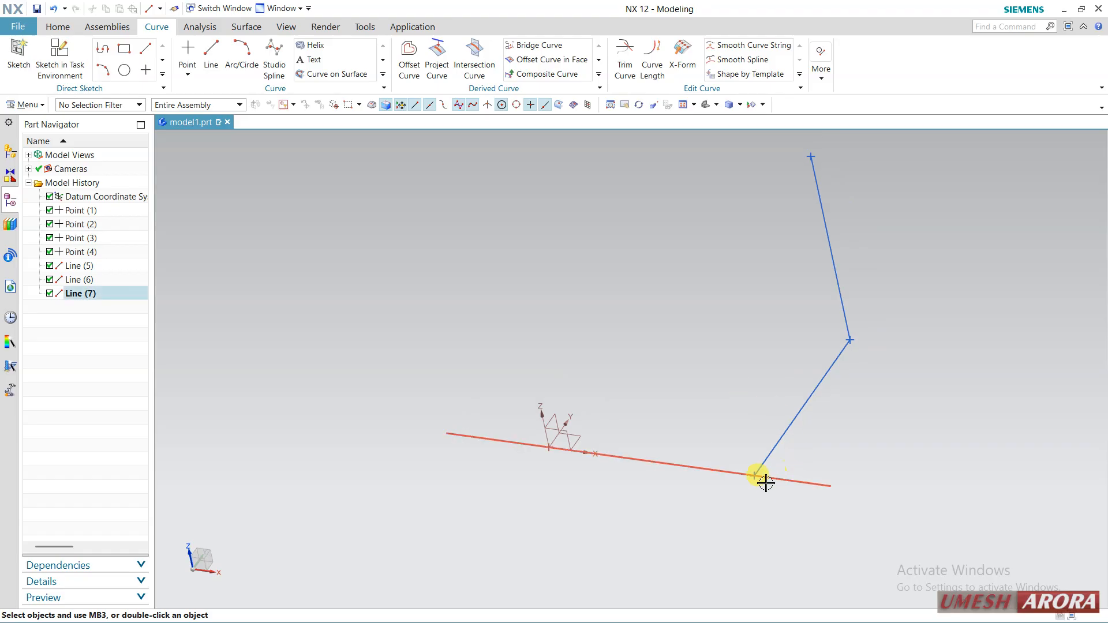
click(625, 70)
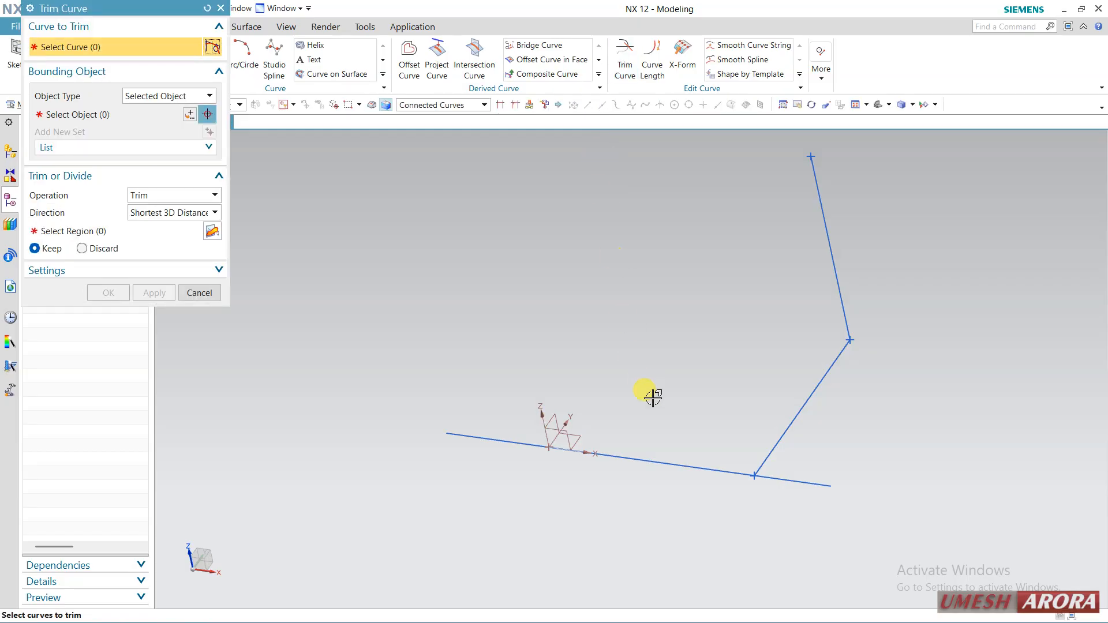
click(641, 460)
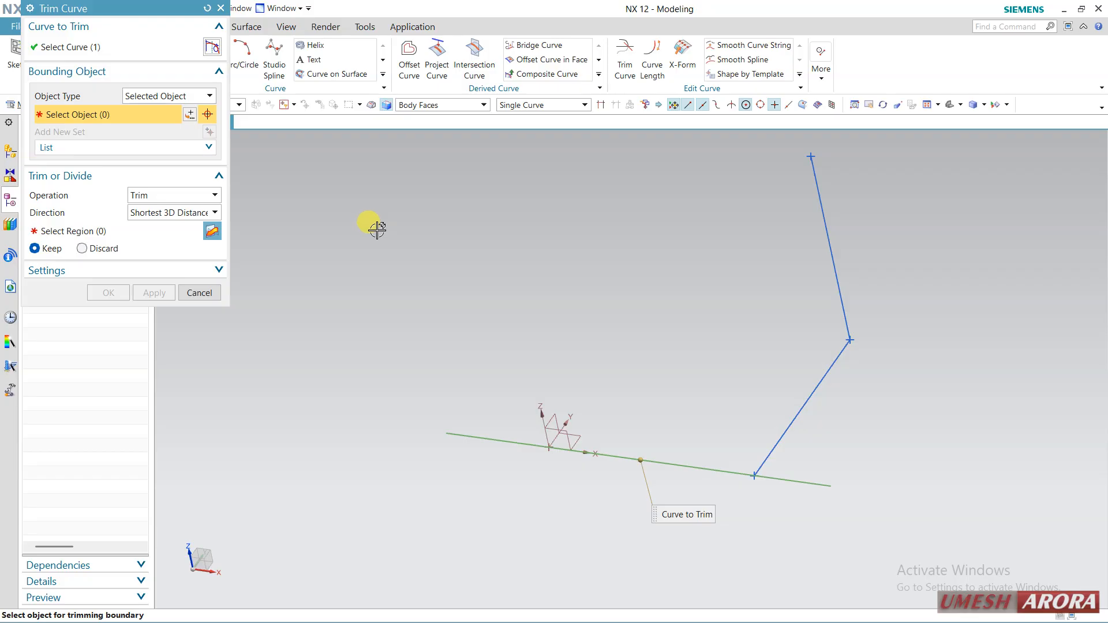
click(777, 450)
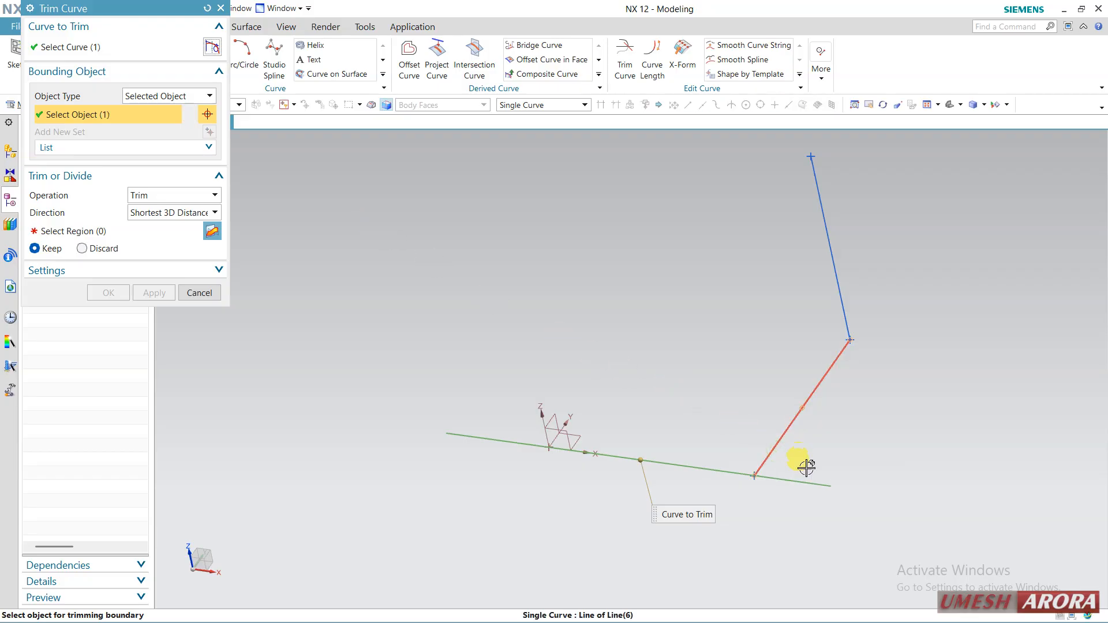
click(108, 231)
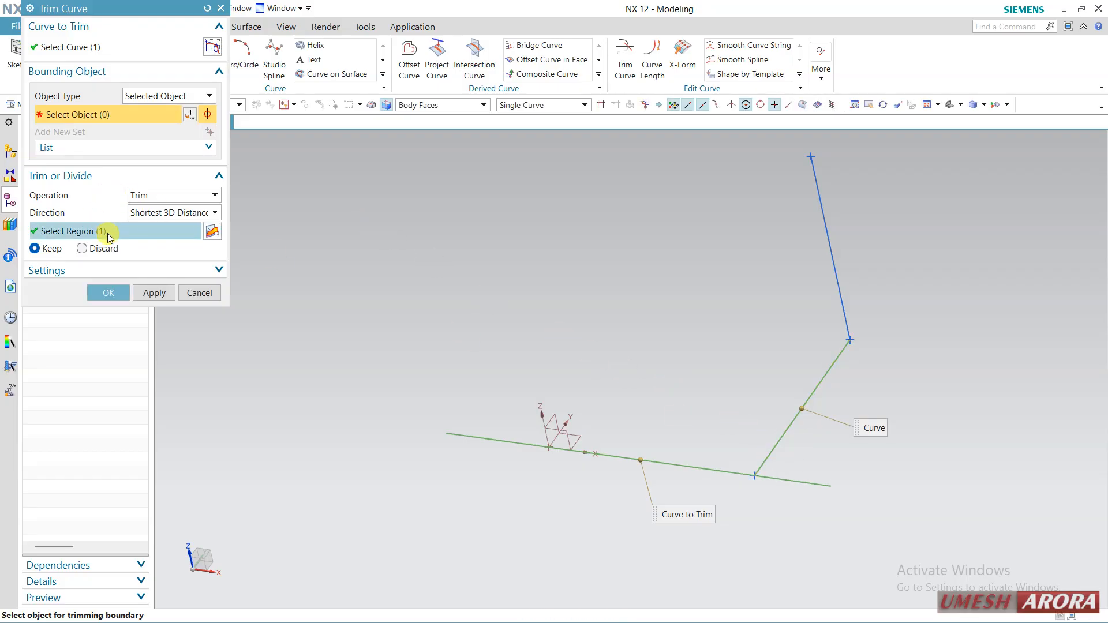
click(109, 234)
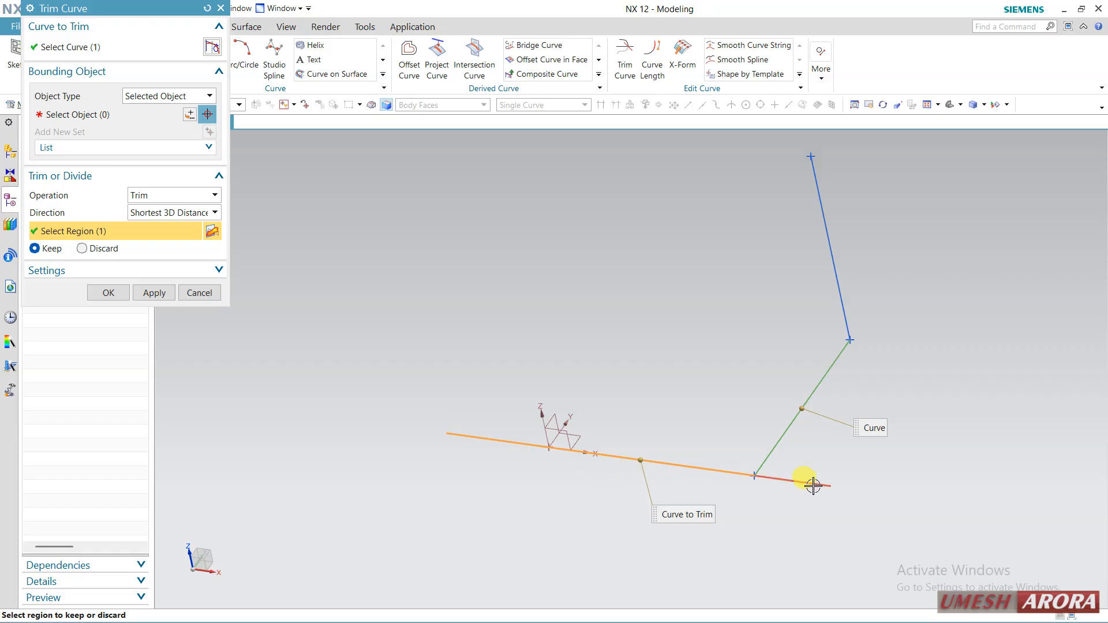
middle_click(331, 303)
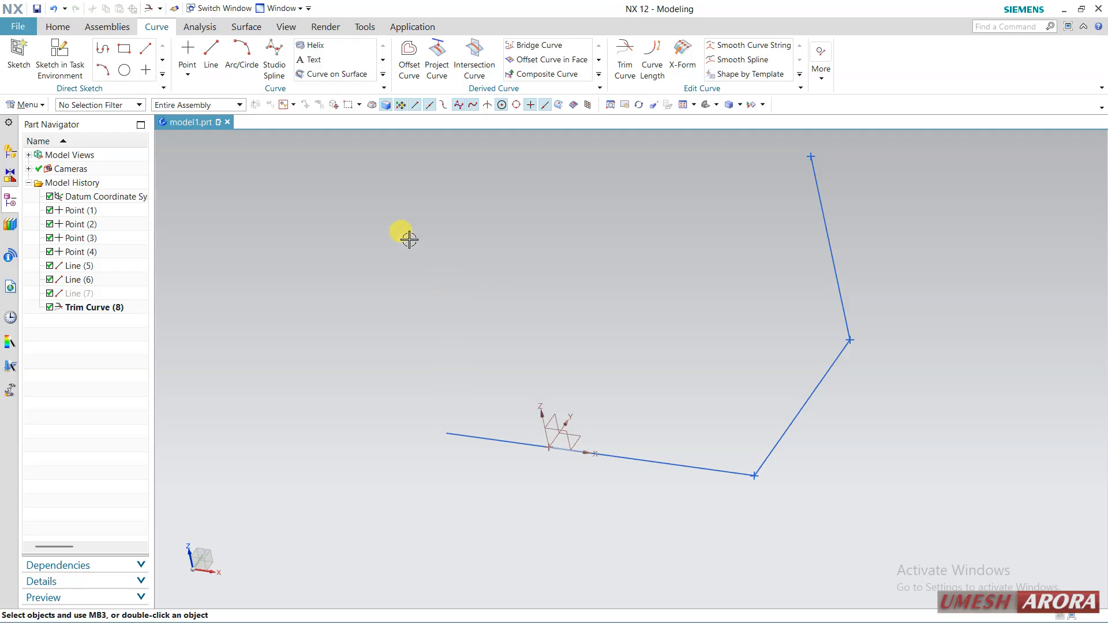
middle_drag(489, 251, 462, 236)
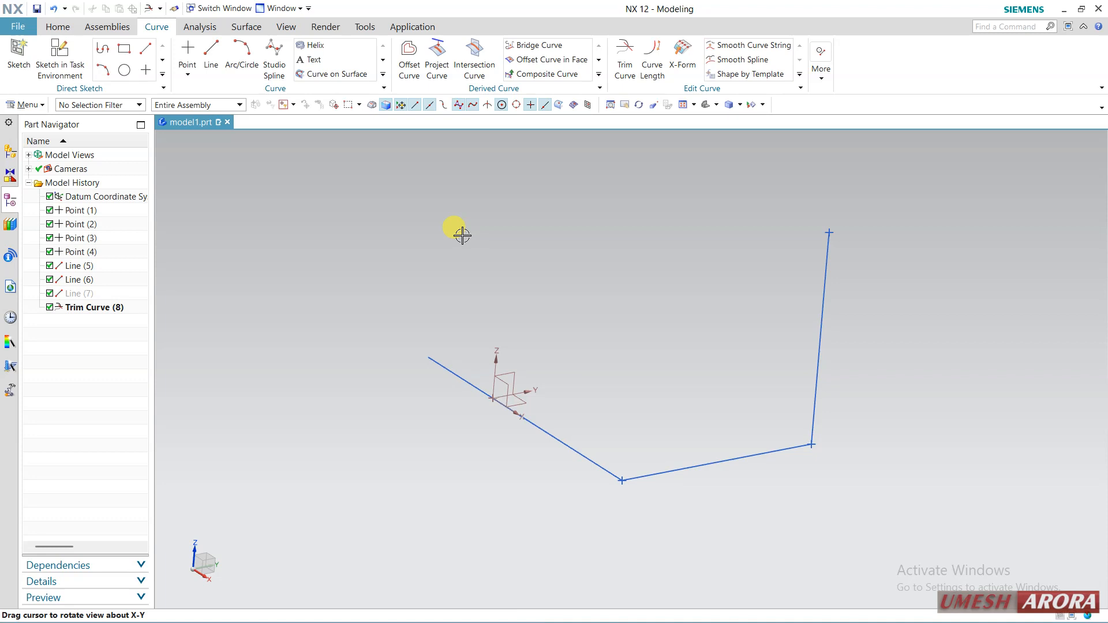
click(242, 56)
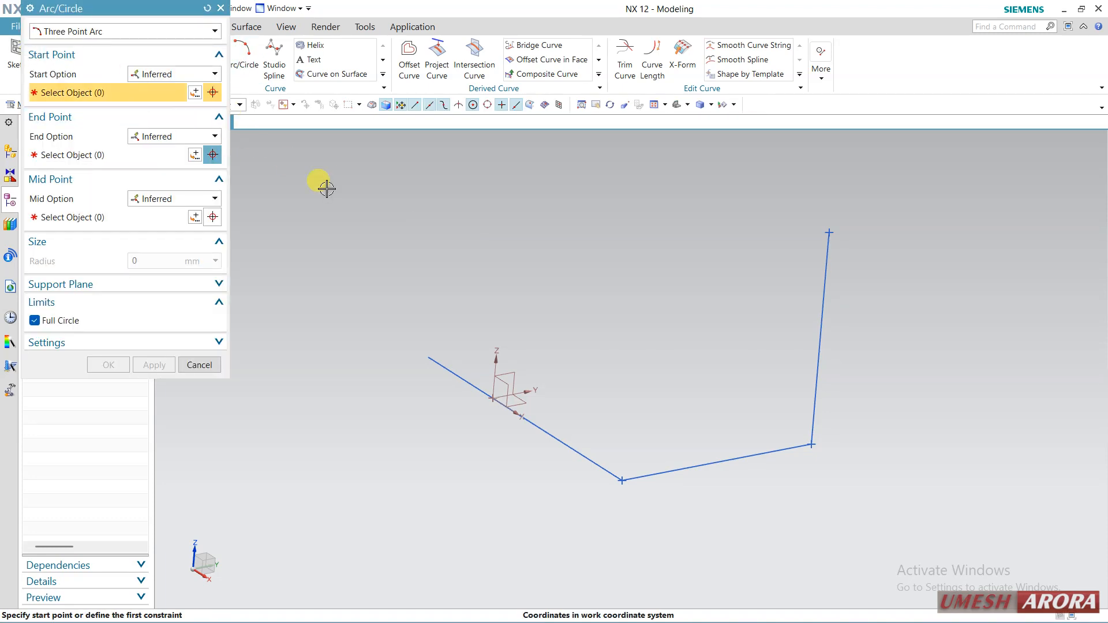
click(427, 356)
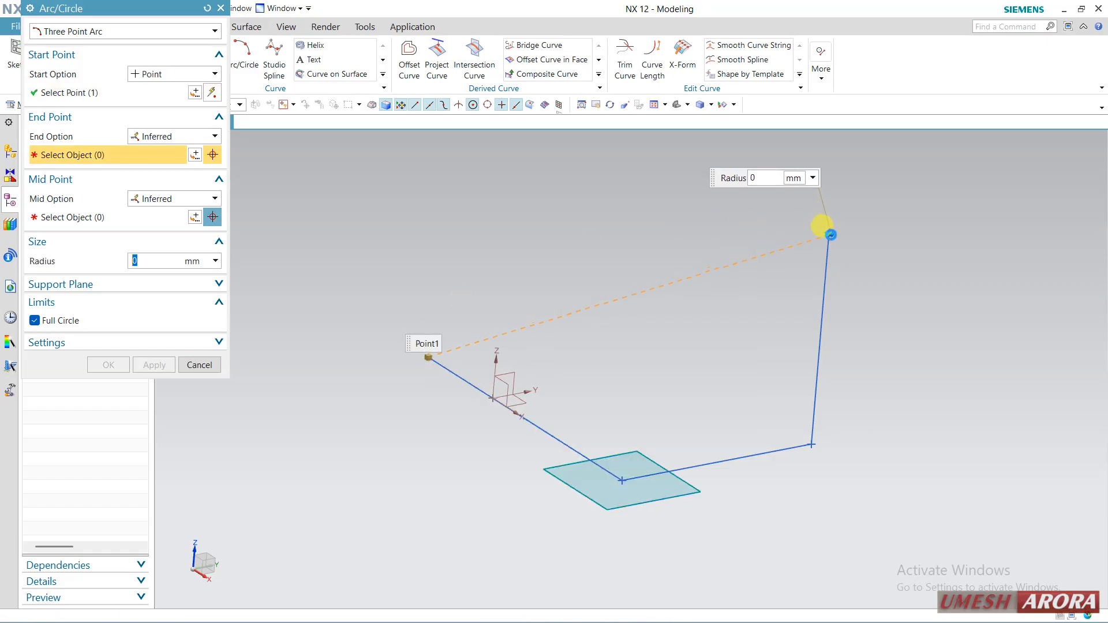
click(829, 233)
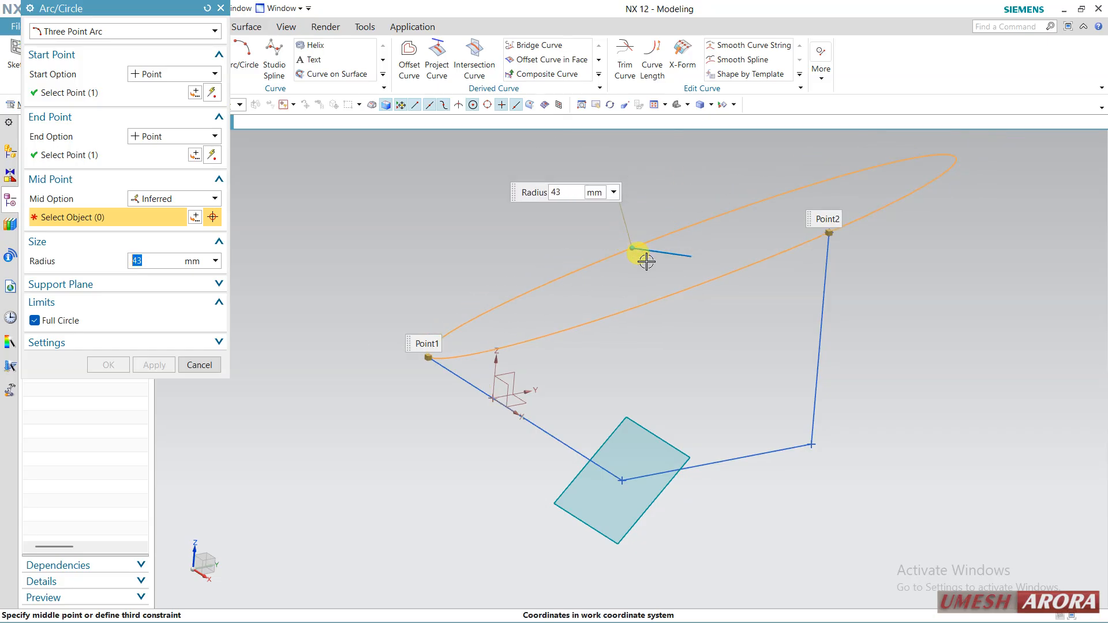
middle_drag(650, 298, 663, 257)
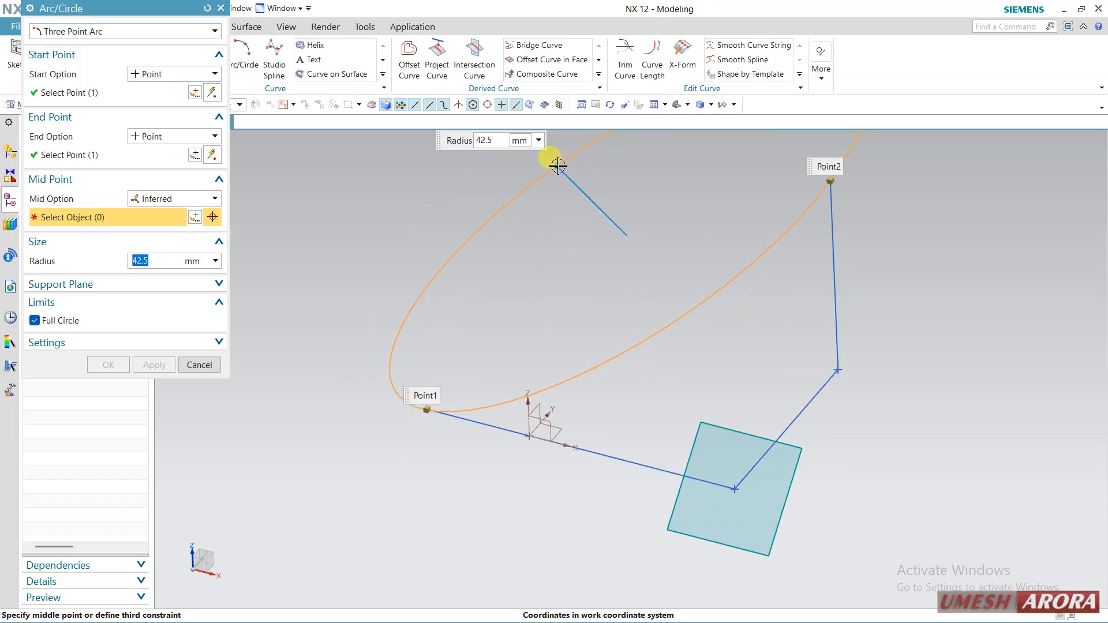
click(558, 166)
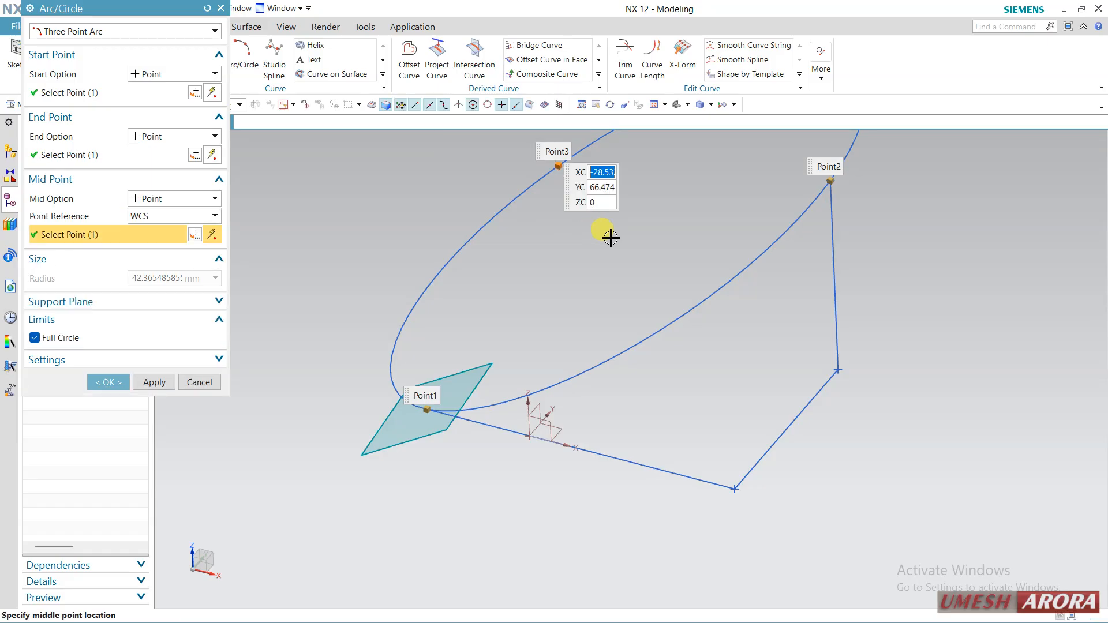
mouse_move(584, 331)
middle_down()
mouse_move(606, 329)
mouse_move(658, 284)
mouse_move(638, 285)
mouse_move(617, 327)
mouse_move(601, 329)
middle_up()
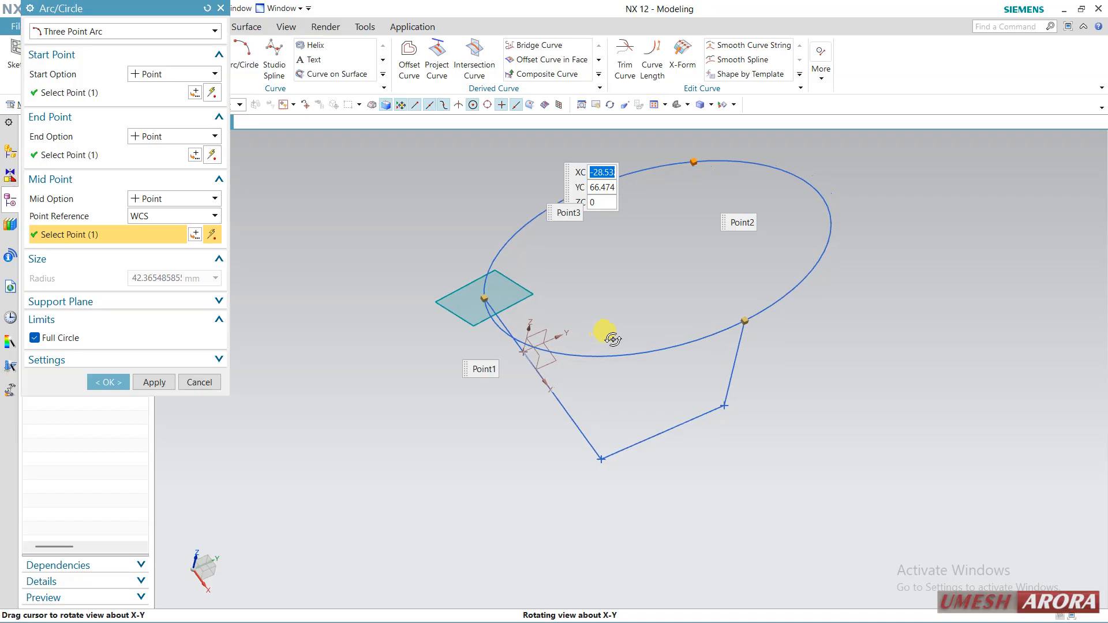
click(202, 383)
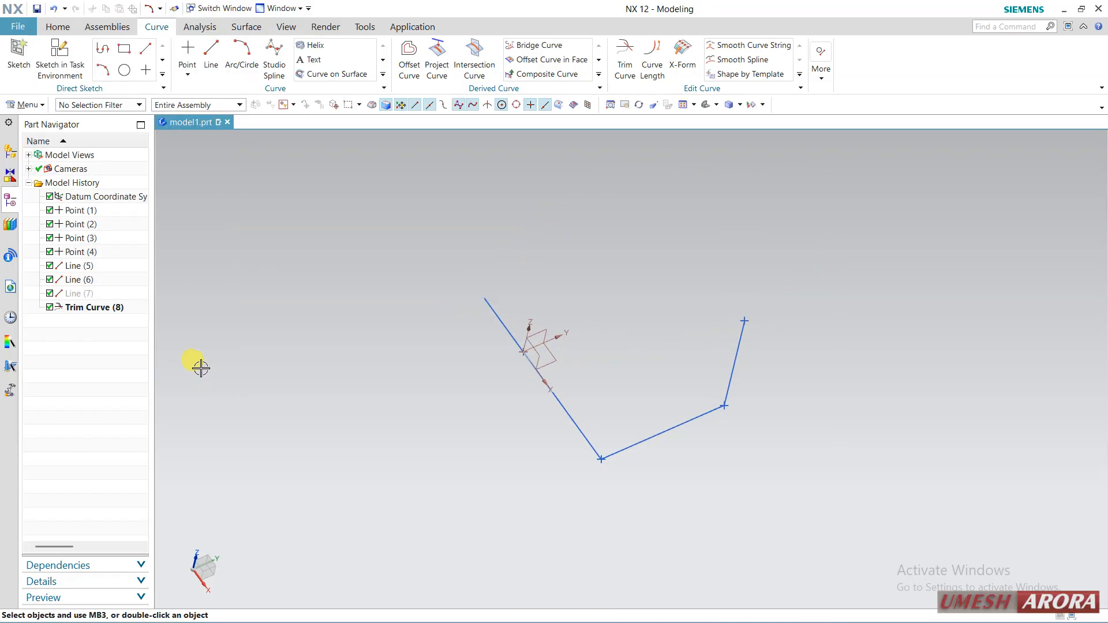
Draw a three-point arc about 26.6 mm in radius between both ends of the X-axis line, bulging away from the other lines, with Full Circle off
click(242, 53)
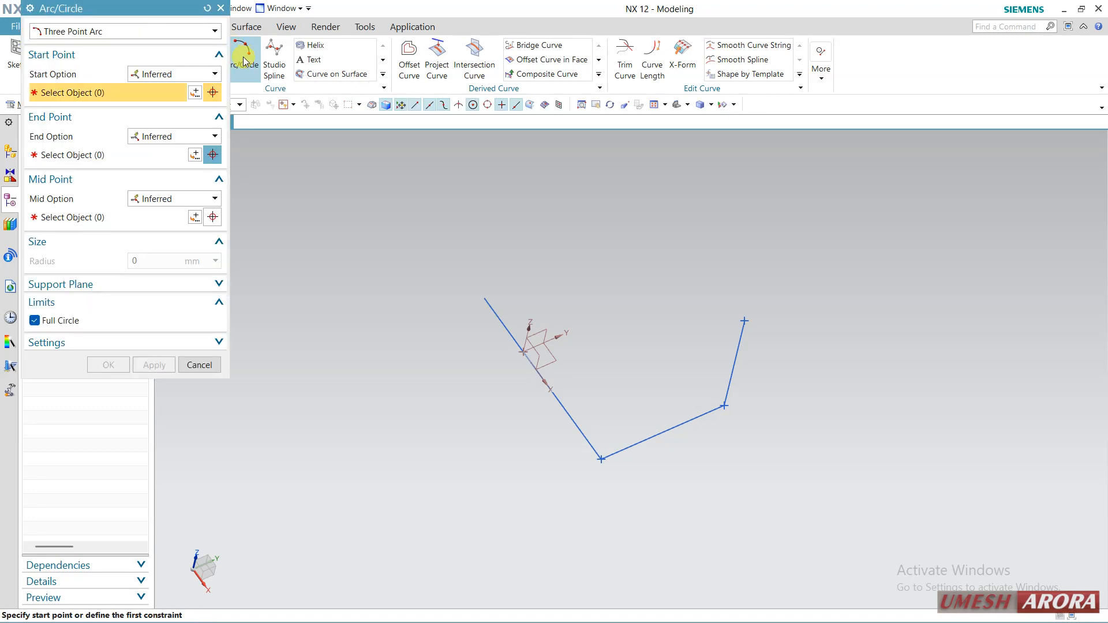
click(82, 321)
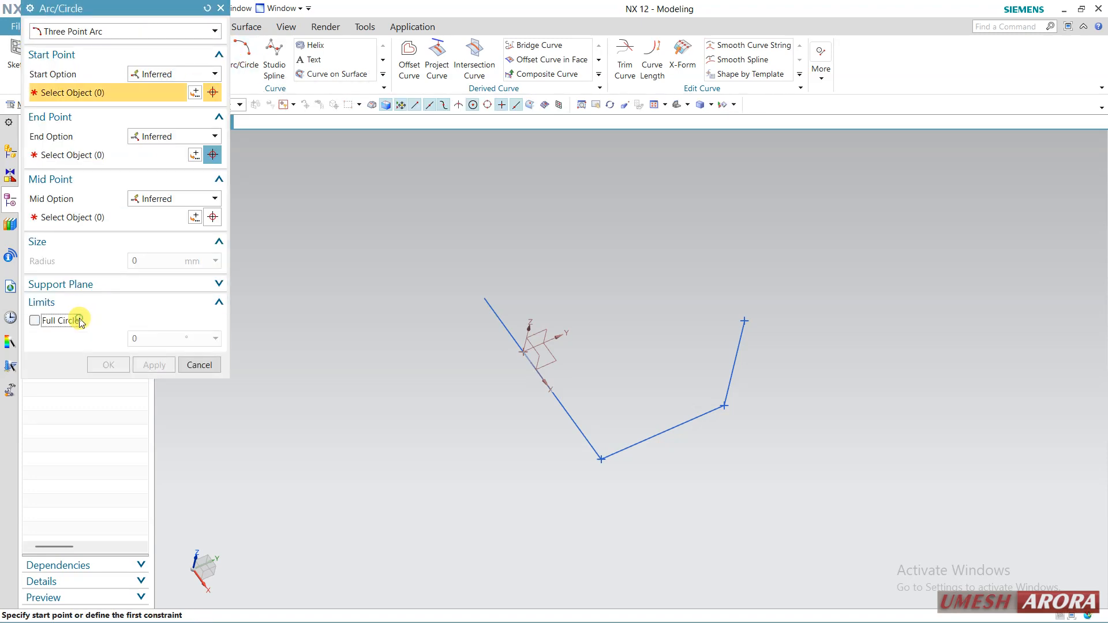
click(485, 297)
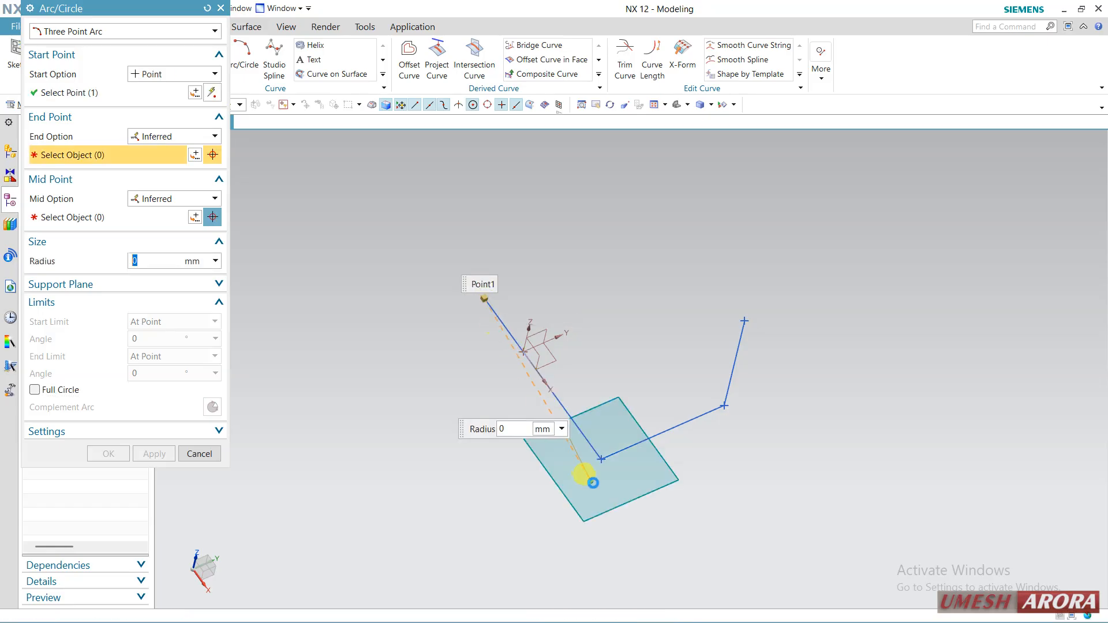
click(601, 460)
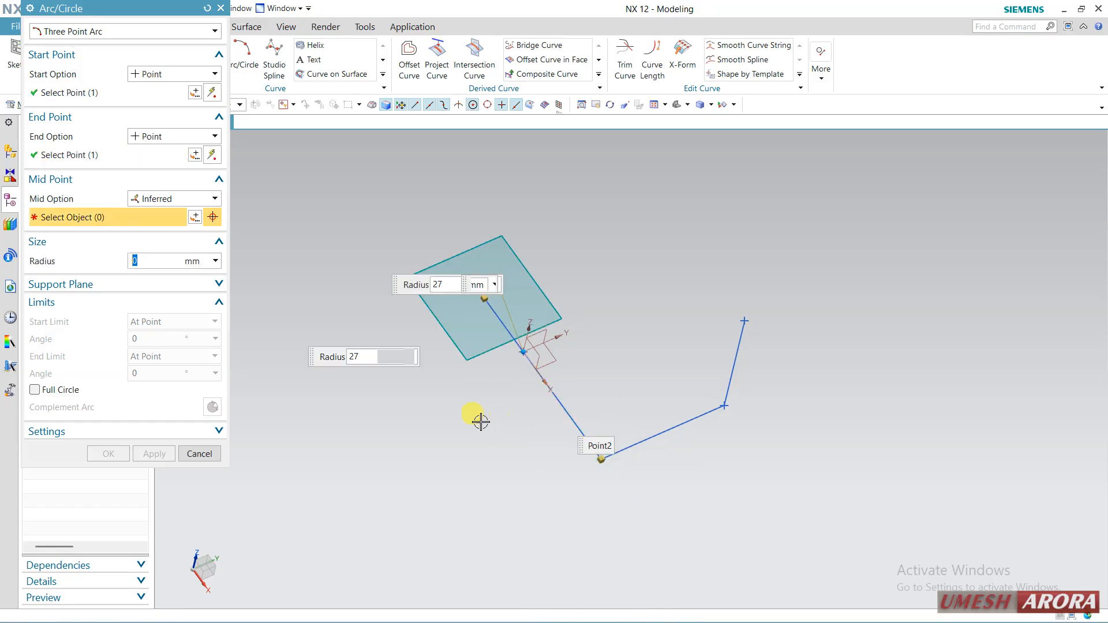
click(429, 419)
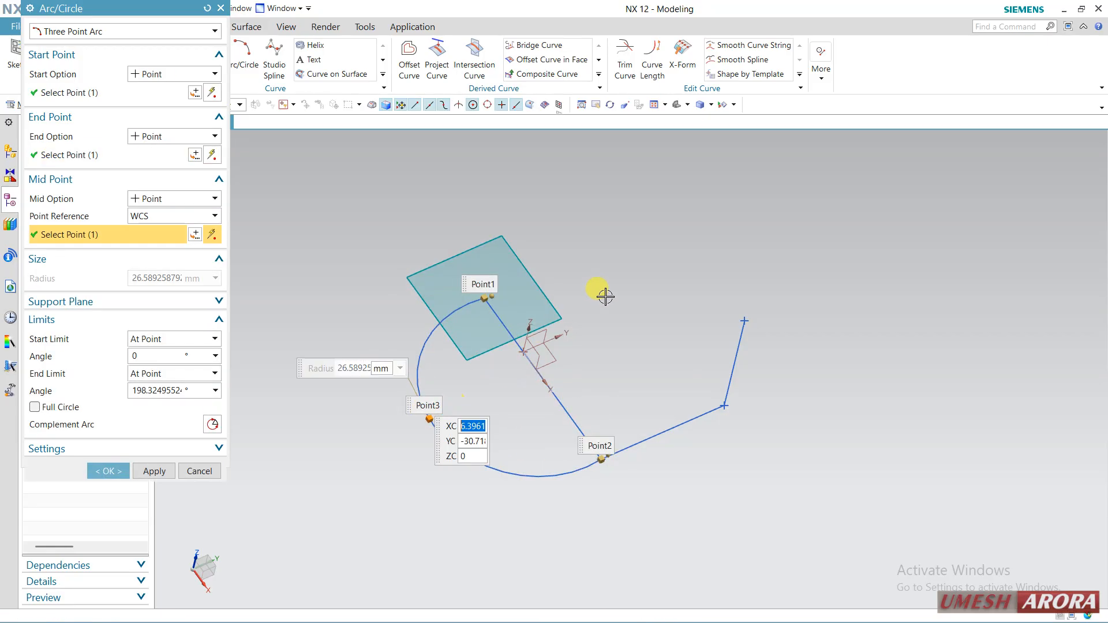
click(149, 472)
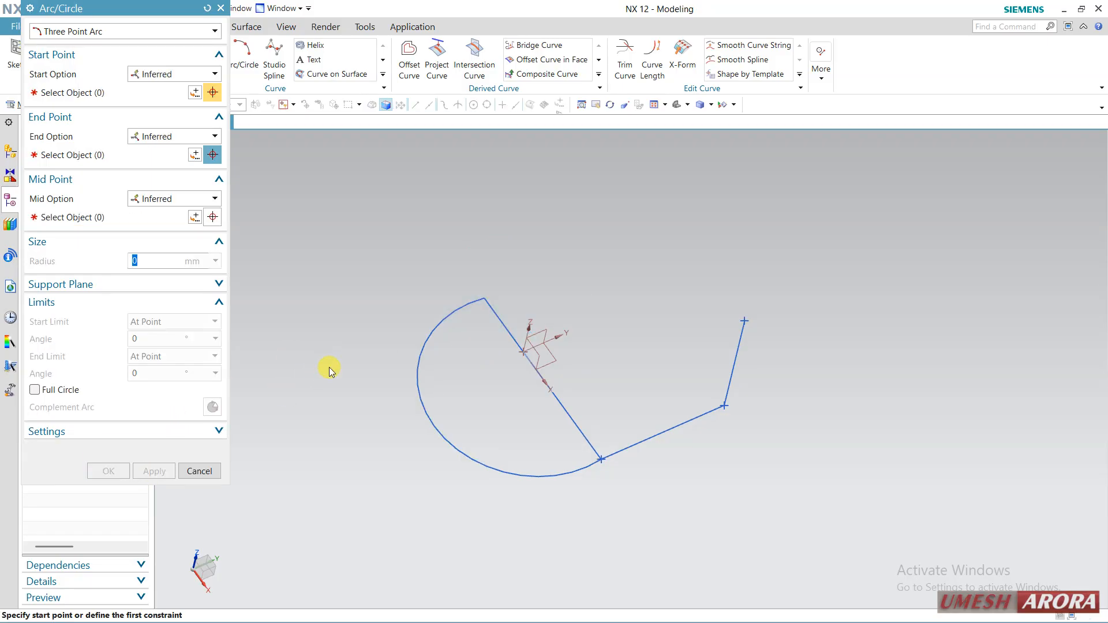
Draw a full three-point circle about 5 mm in radius across the X-axis line, and delete it again
click(547, 386)
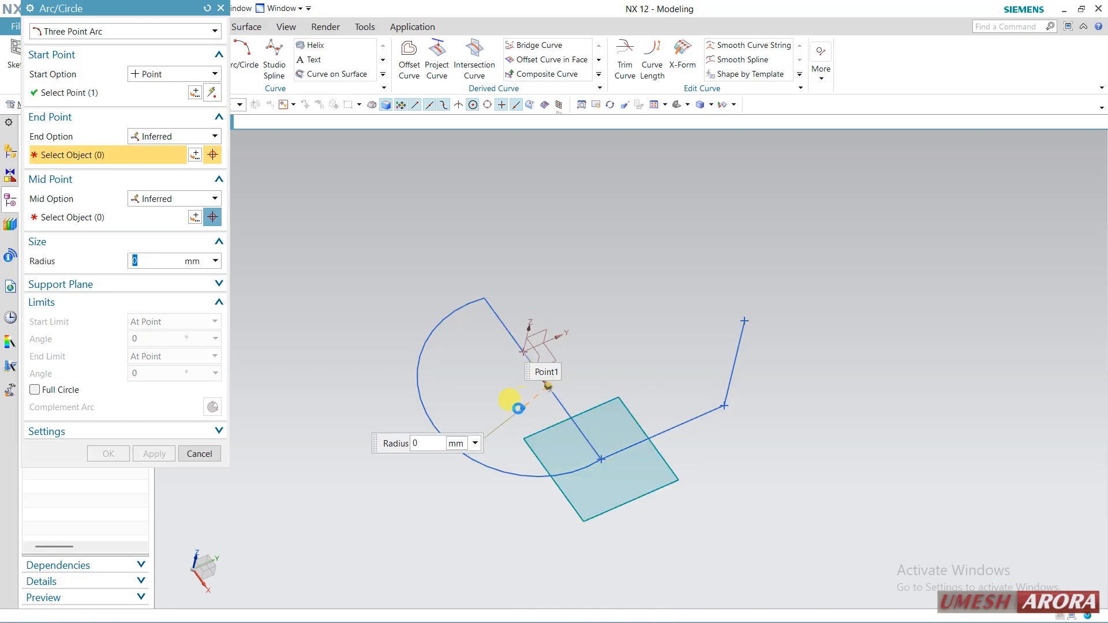
click(49, 388)
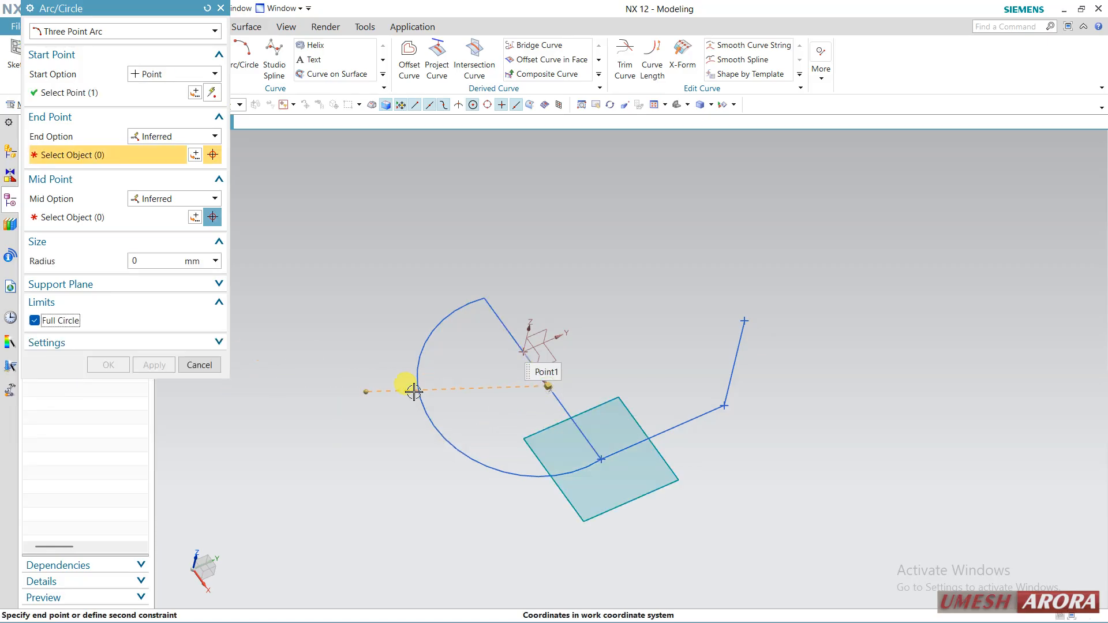
click(525, 392)
click(569, 407)
click(571, 407)
scroll(558, 420, up, 3)
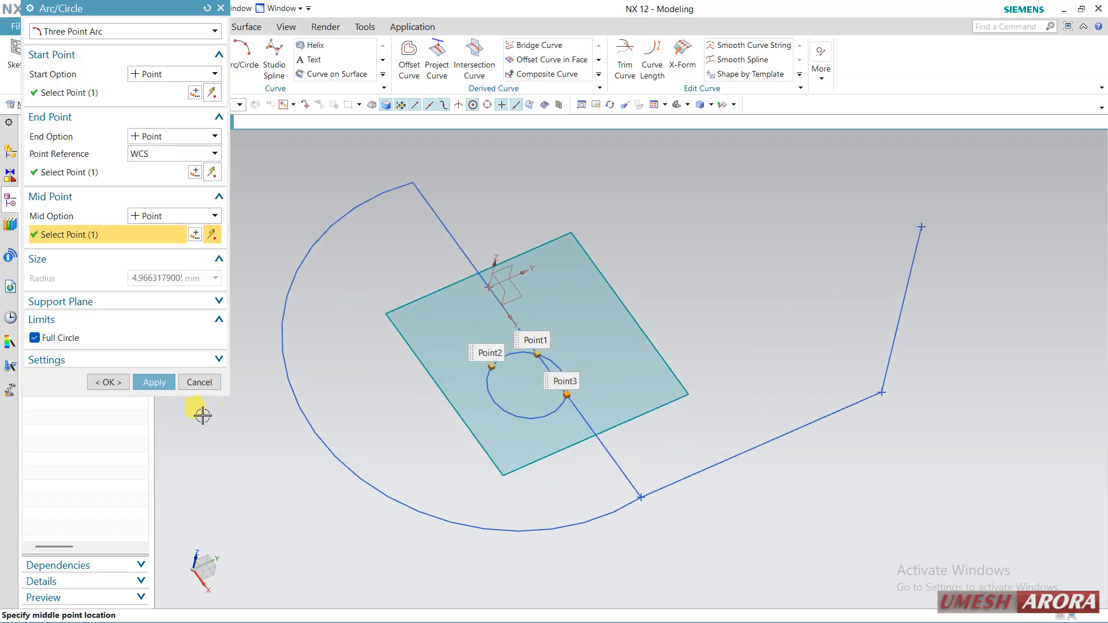
click(124, 382)
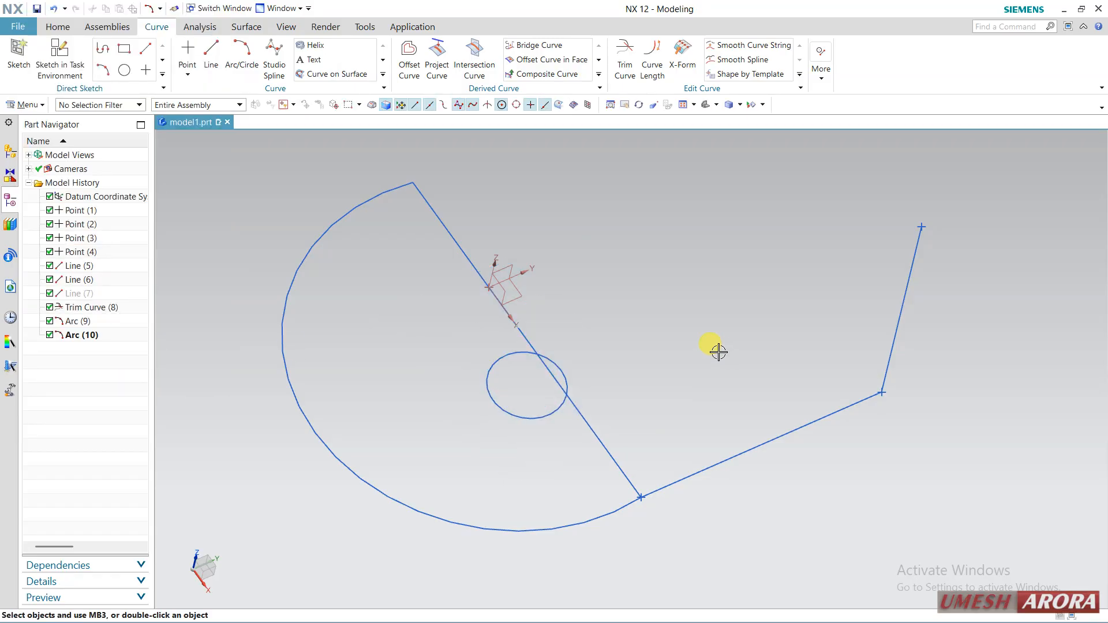
click(514, 409)
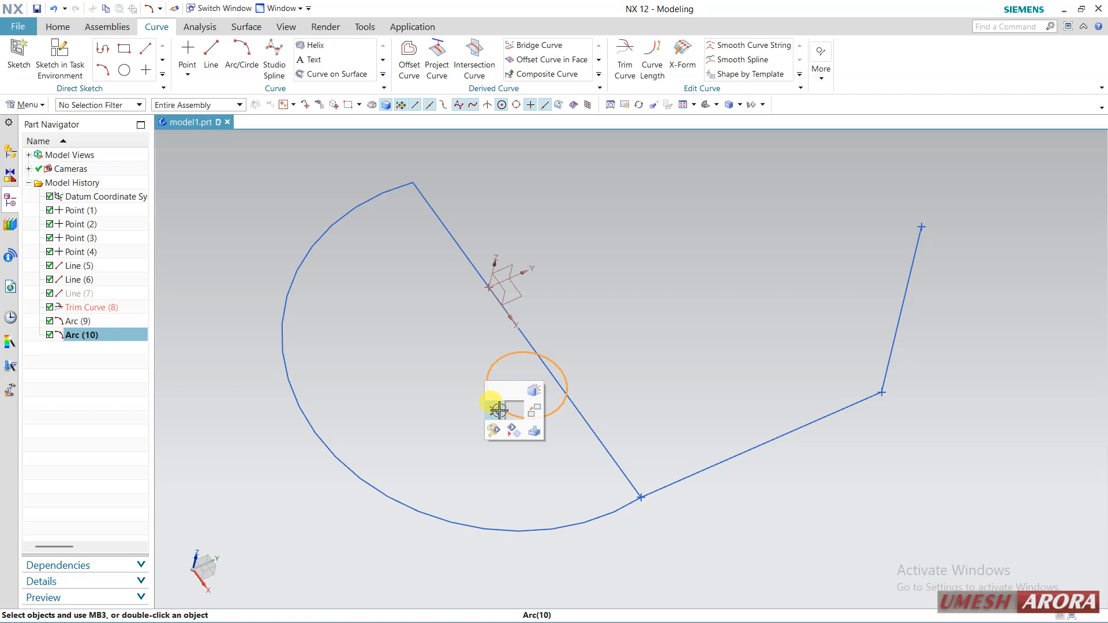
key(Delete)
Define a full circle with Arc/Circle from Center, centred on the X-axis line near the origin, with a radius of about 8.8 mm
click(242, 58)
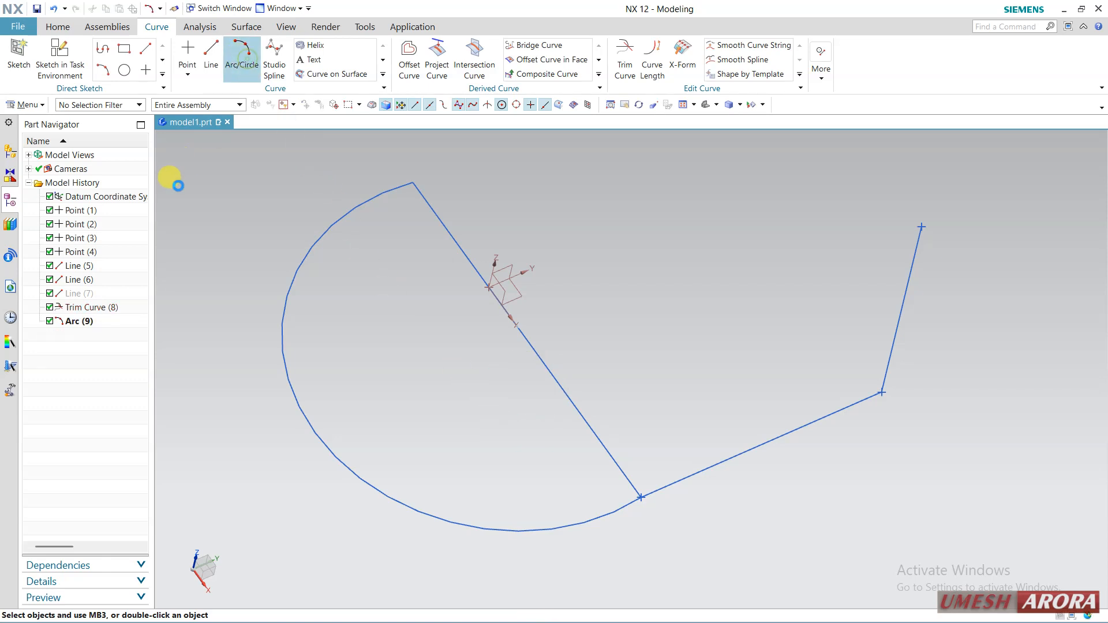
click(85, 32)
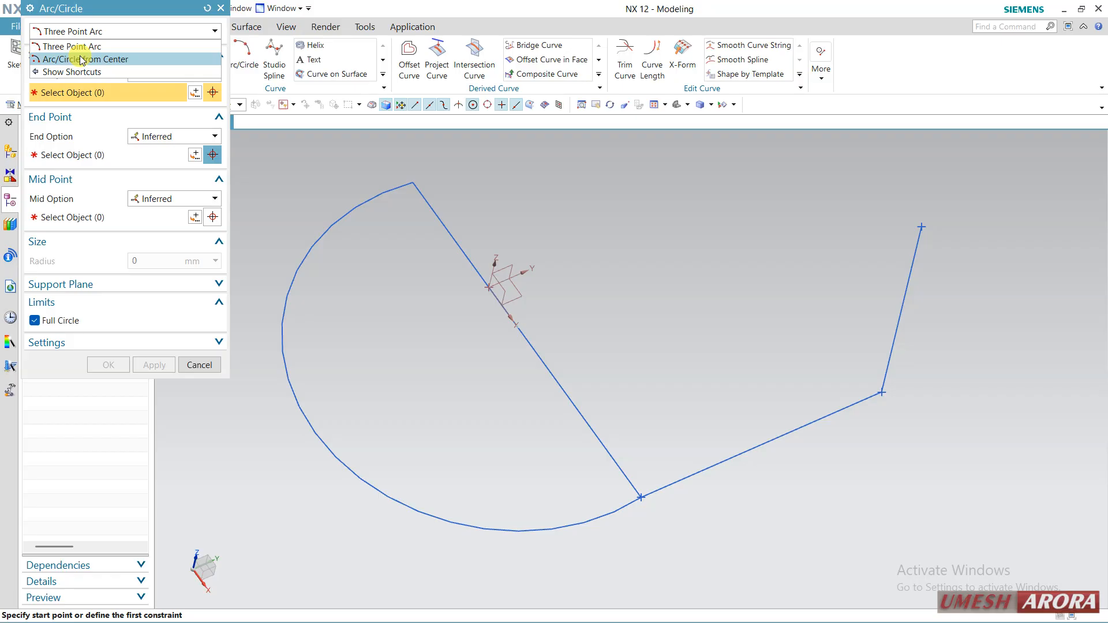
click(82, 60)
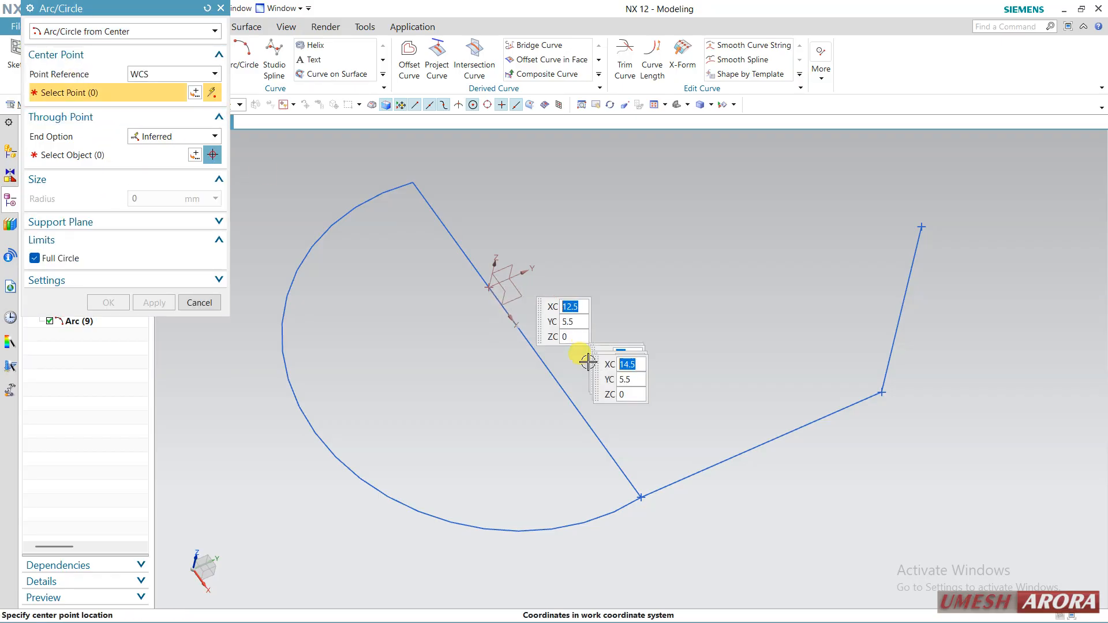
click(527, 341)
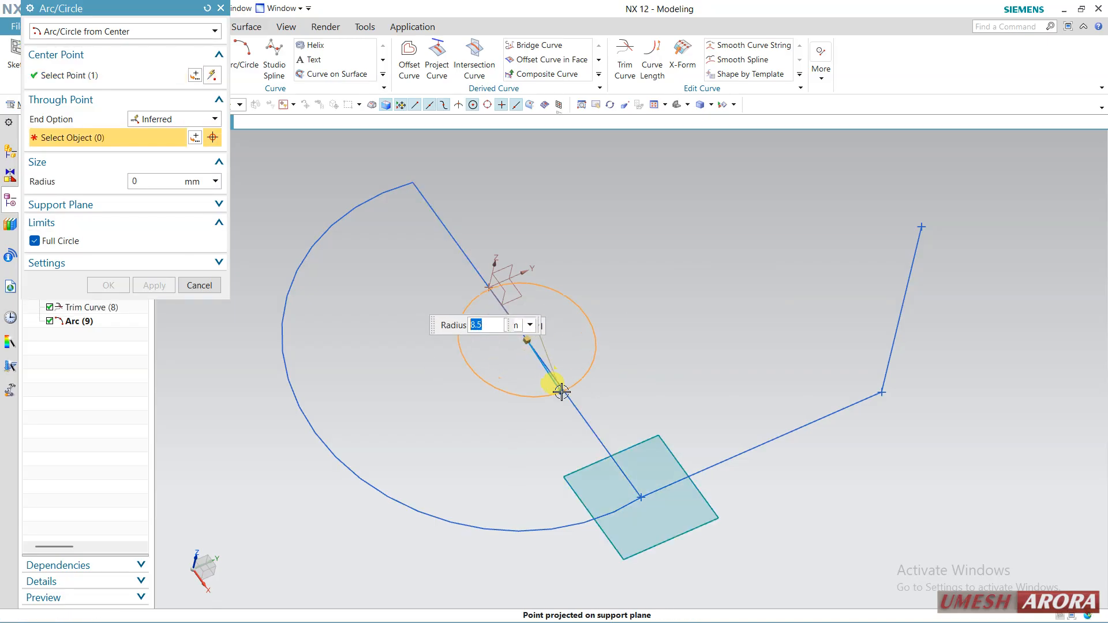
click(564, 393)
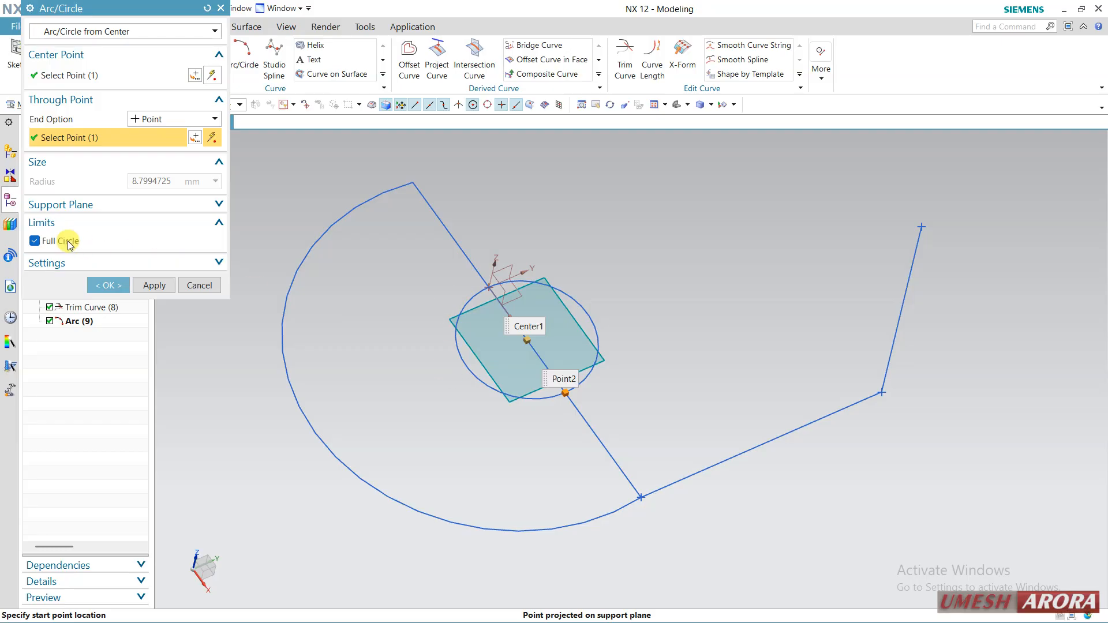
Preview the circle as a 180° arc and as its complement arc, then restore Full Circle
click(35, 241)
drag(513, 399, 476, 285)
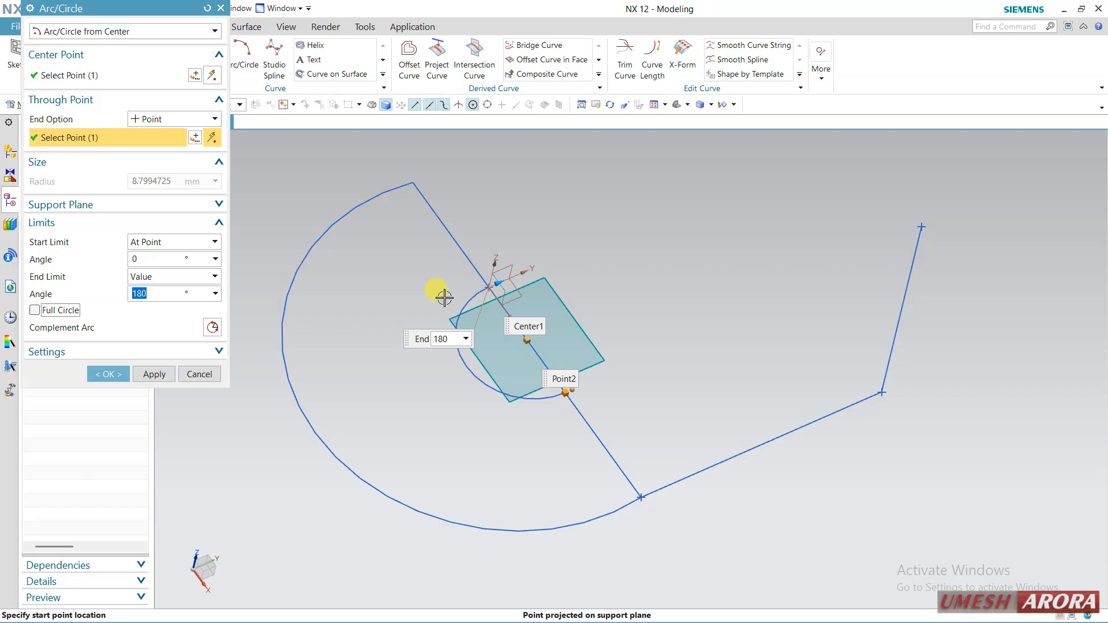
click(155, 293)
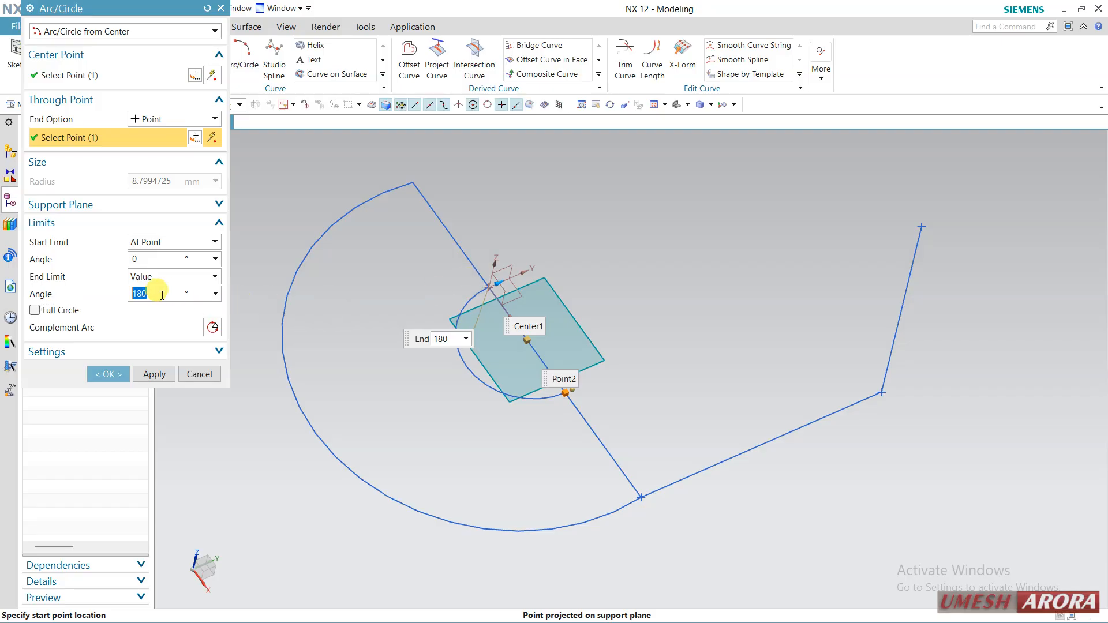
click(212, 329)
click(213, 329)
click(213, 329)
click(212, 329)
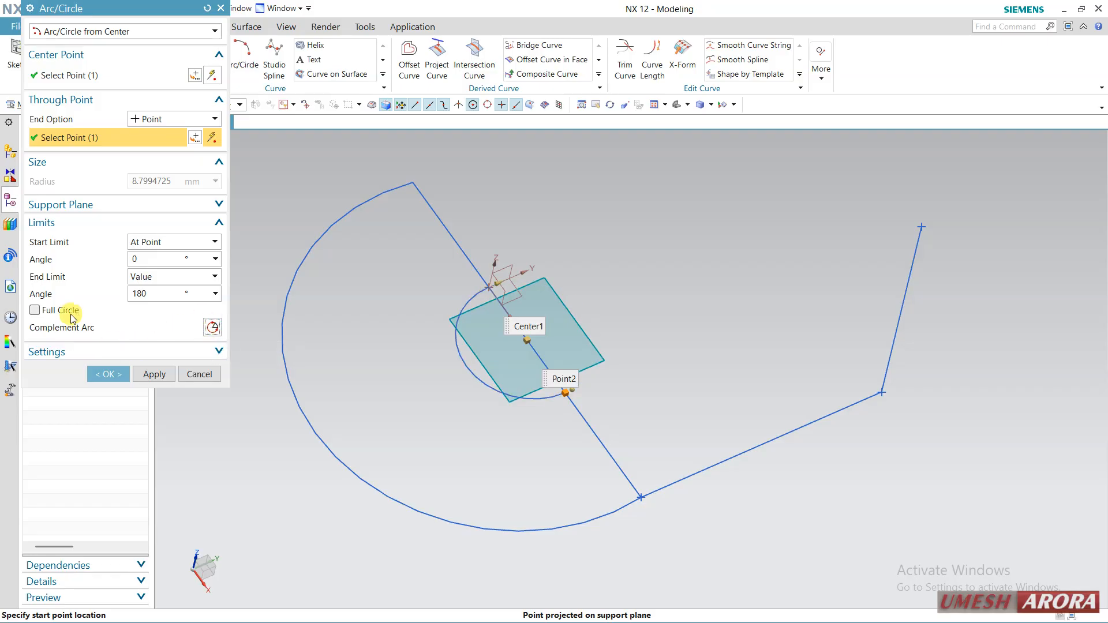
click(35, 311)
Create the full circle centred on the X-axis line
click(109, 286)
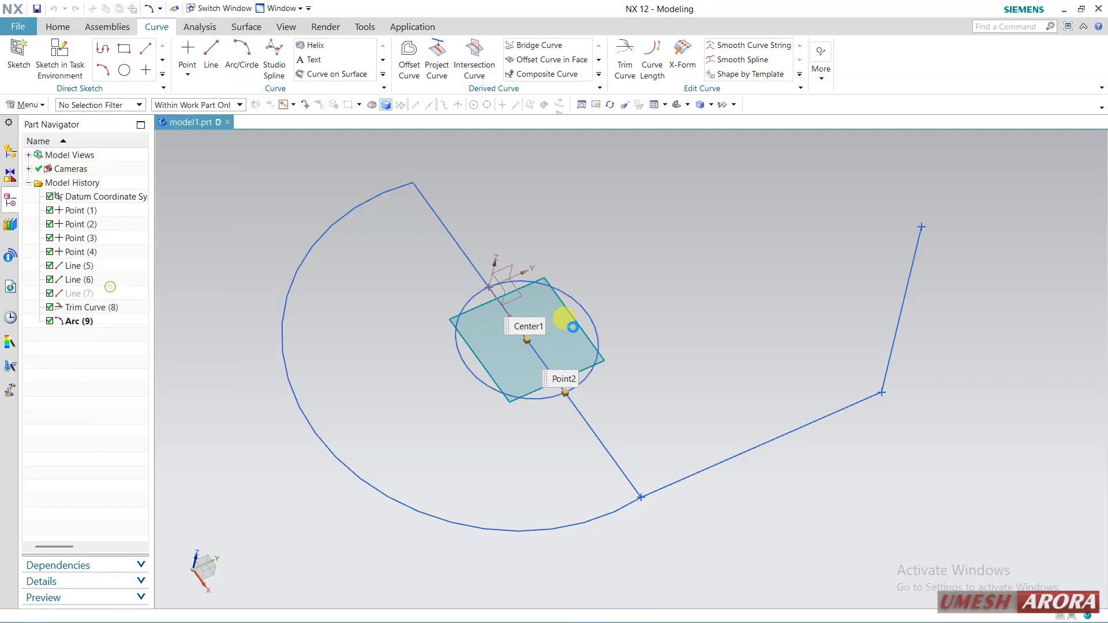
middle_drag(666, 322, 703, 325)
scroll(703, 325, down, 2)
shift+middle_drag(732, 280, 643, 352)
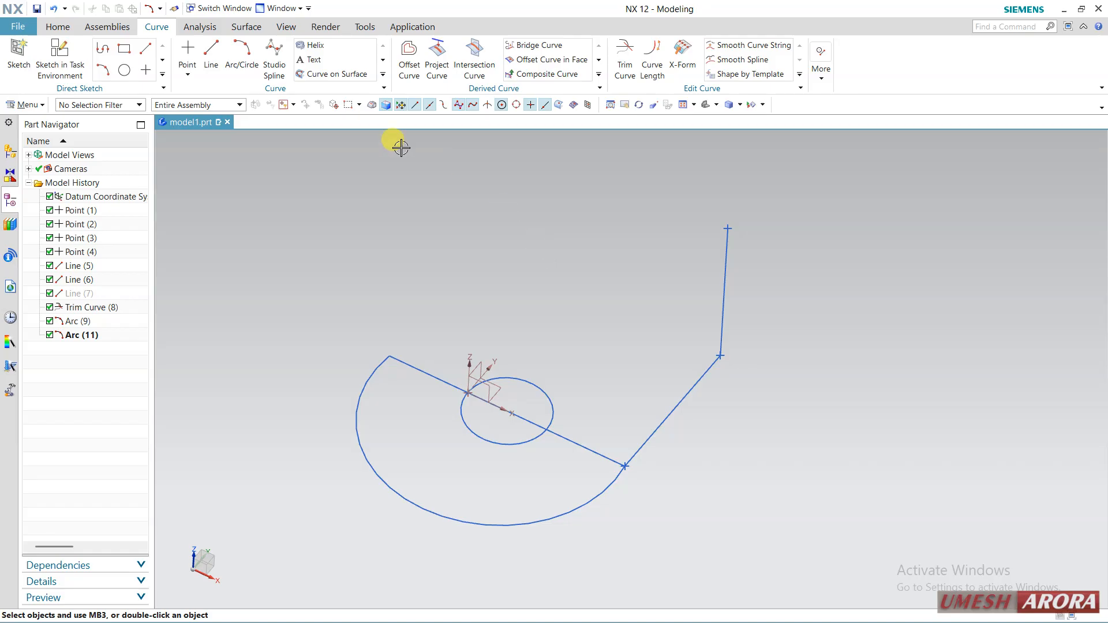
Start a Through Points studio spline with the view squared onto the X-Y plane
click(276, 62)
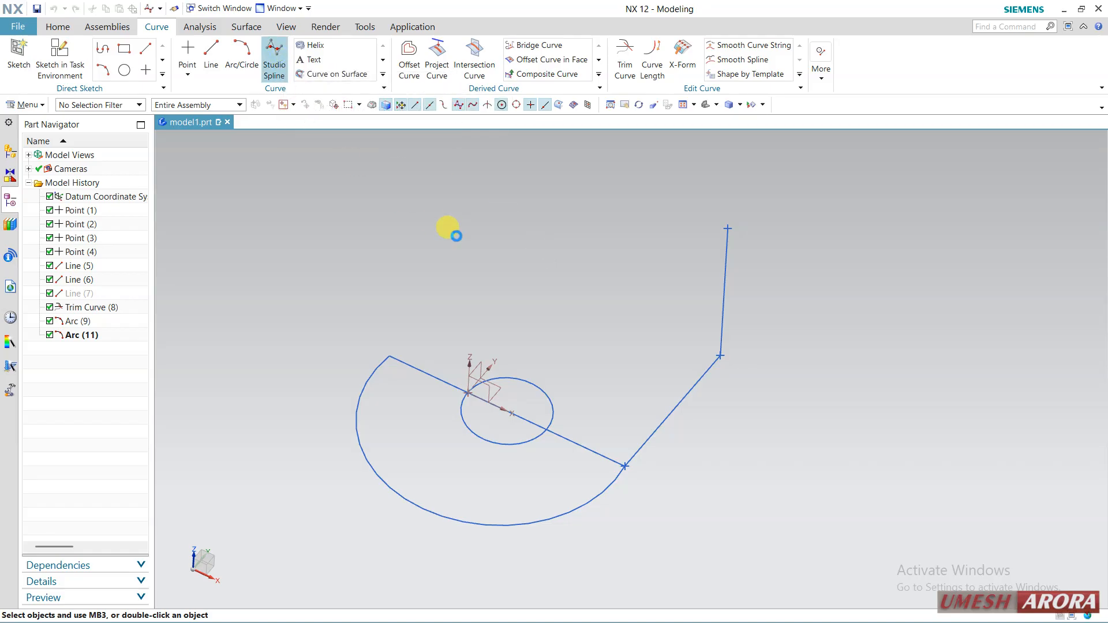
middle_drag(487, 270, 443, 289)
key(F8)
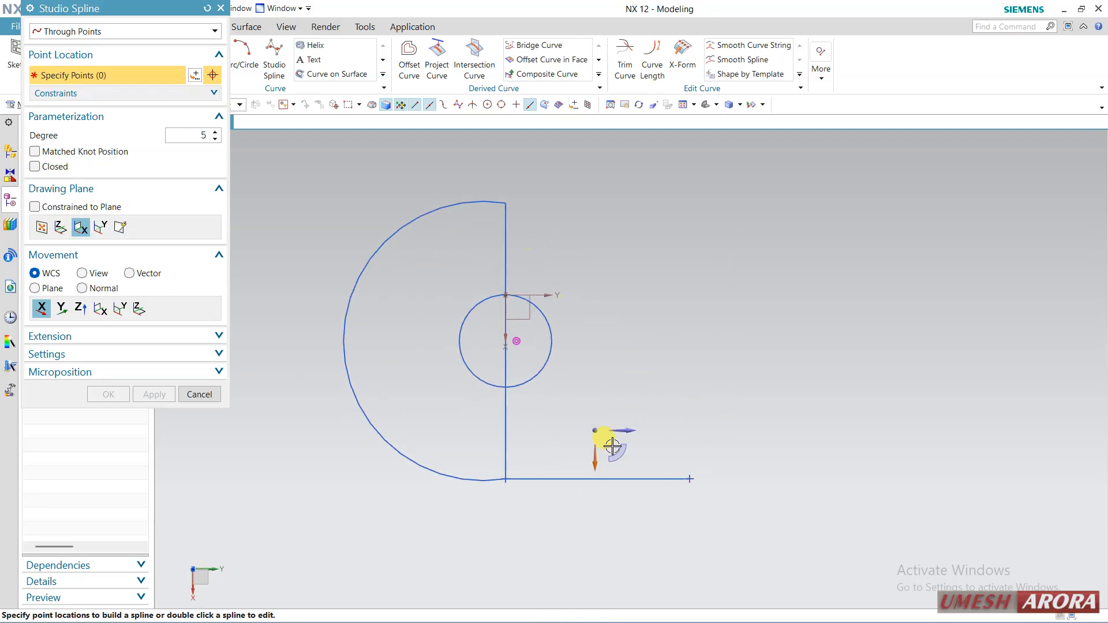
click(617, 458)
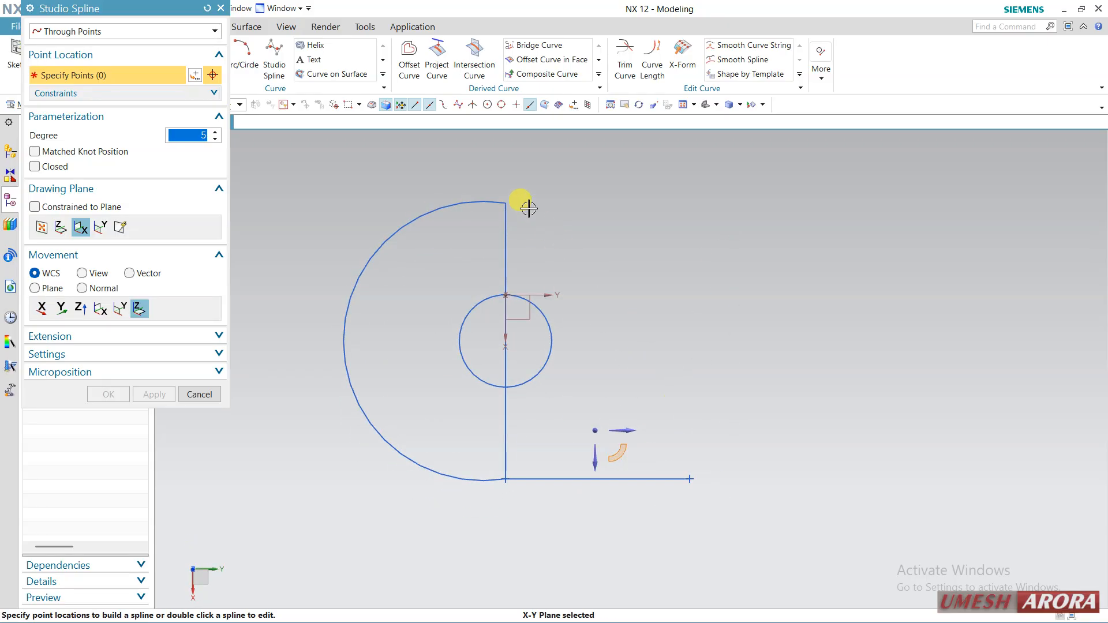
click(614, 239)
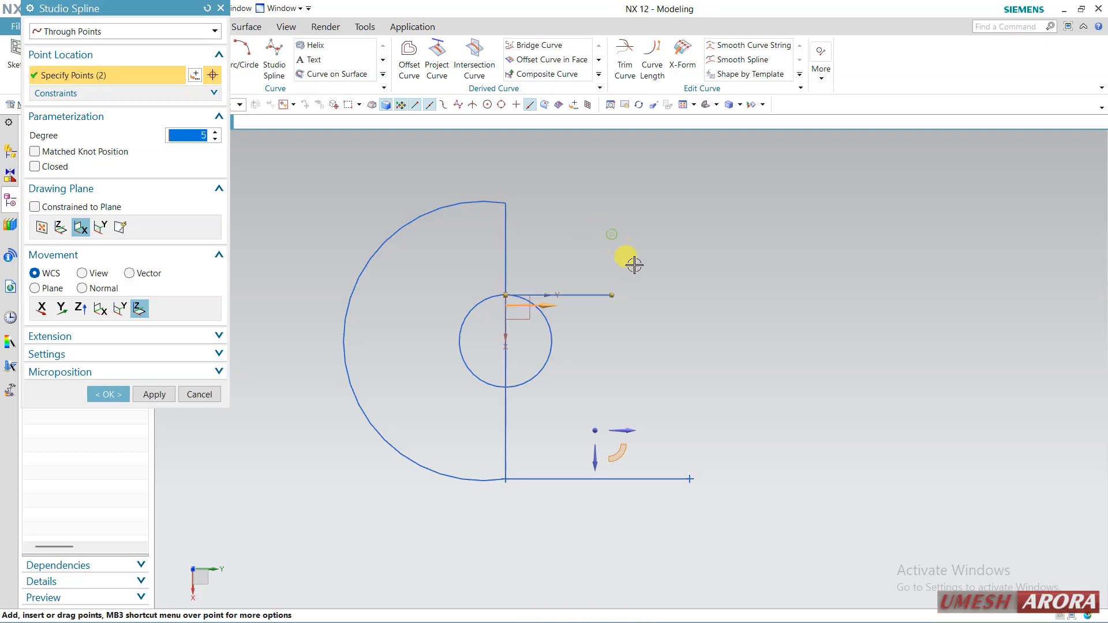
click(208, 8)
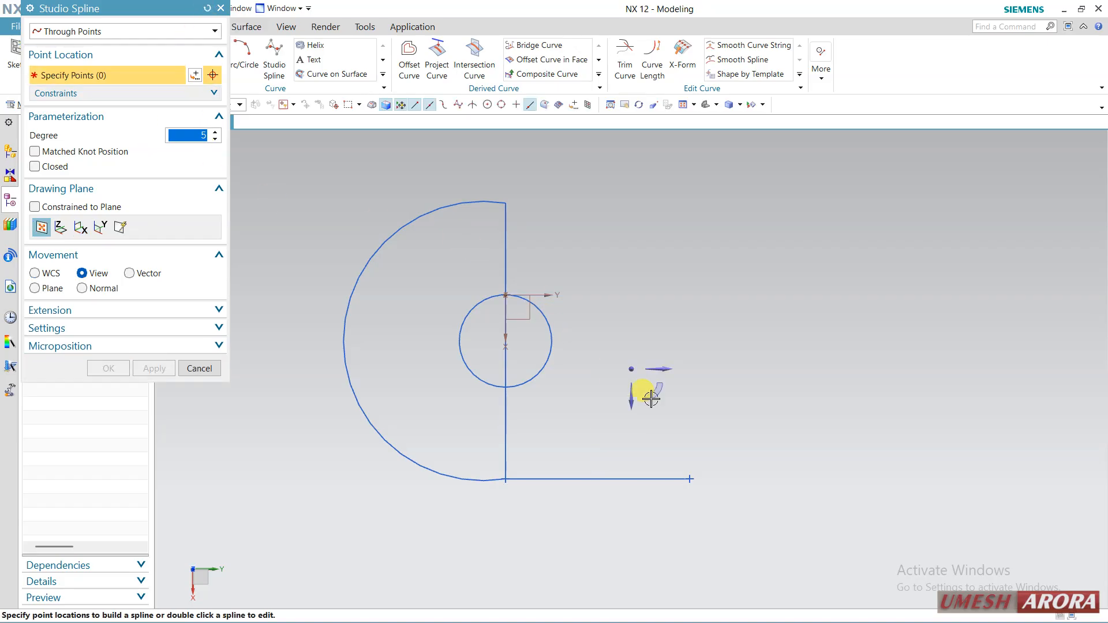
Lay out a degree 5 studio spline from the arc's free end through two outer points to the lower end of the vertical line
click(505, 202)
click(612, 248)
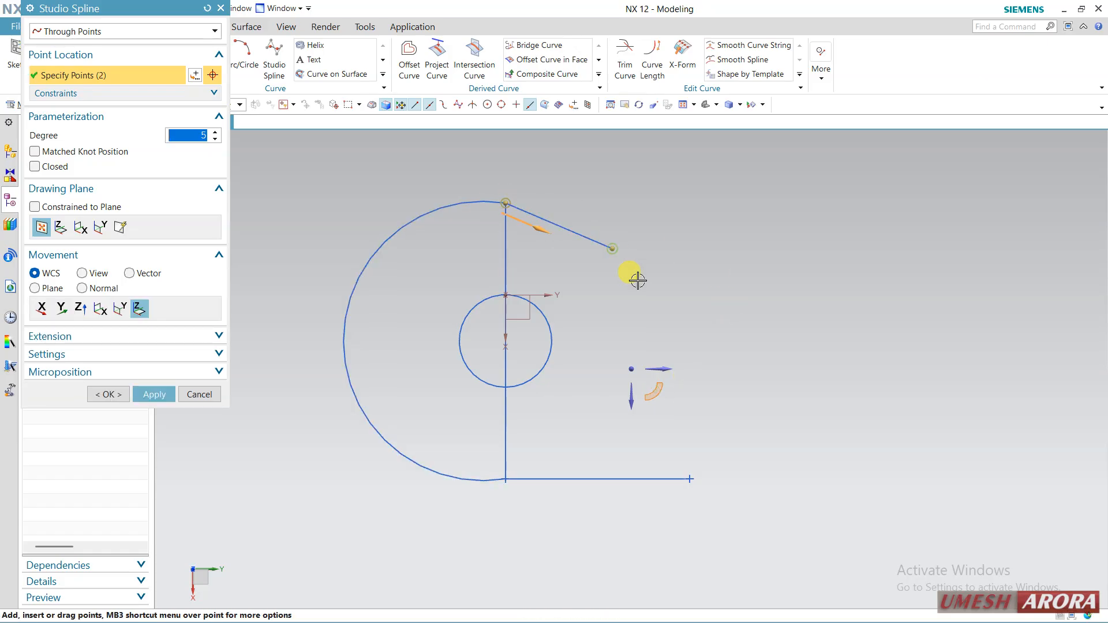
click(679, 397)
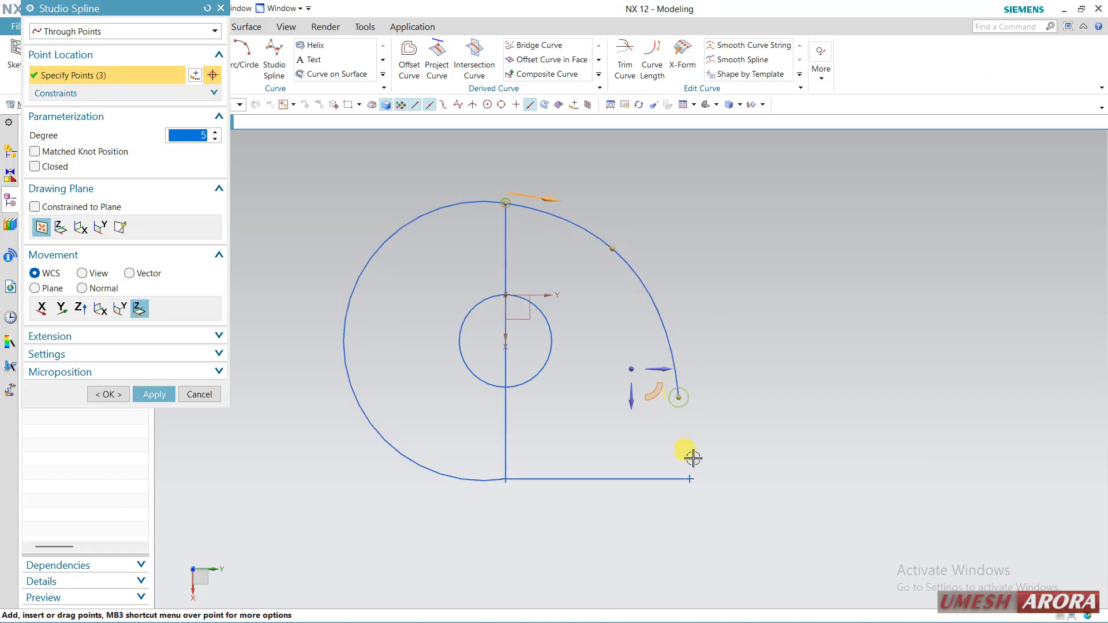
click(692, 479)
Lift the spline's end point off the base corner and shift its third point slightly
middle_drag(737, 376, 795, 339)
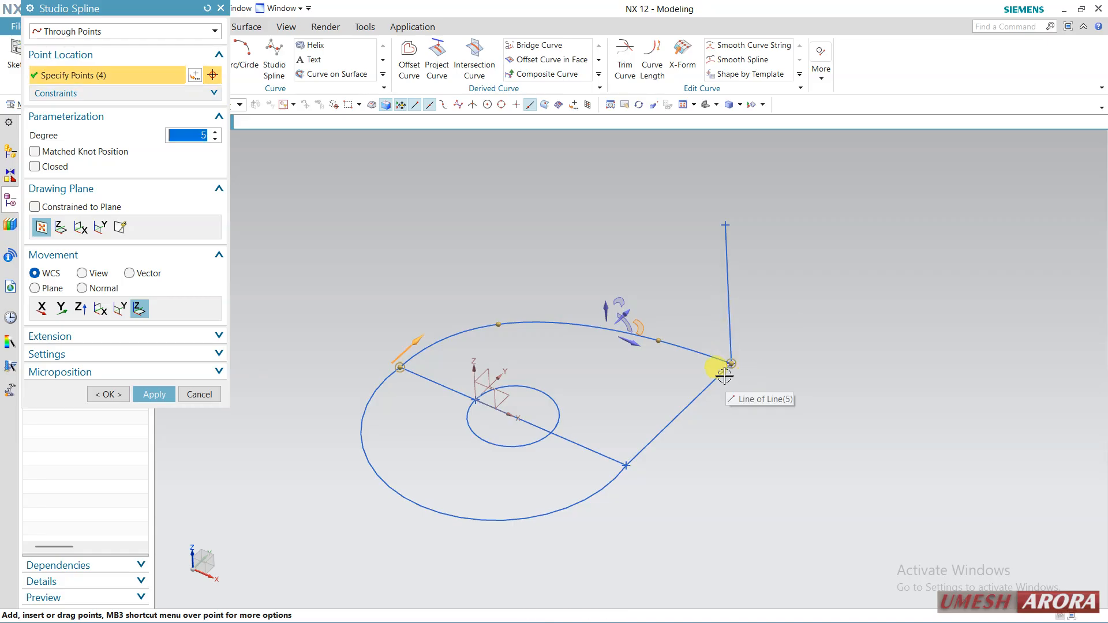
drag(730, 361, 729, 234)
drag(727, 285, 722, 321)
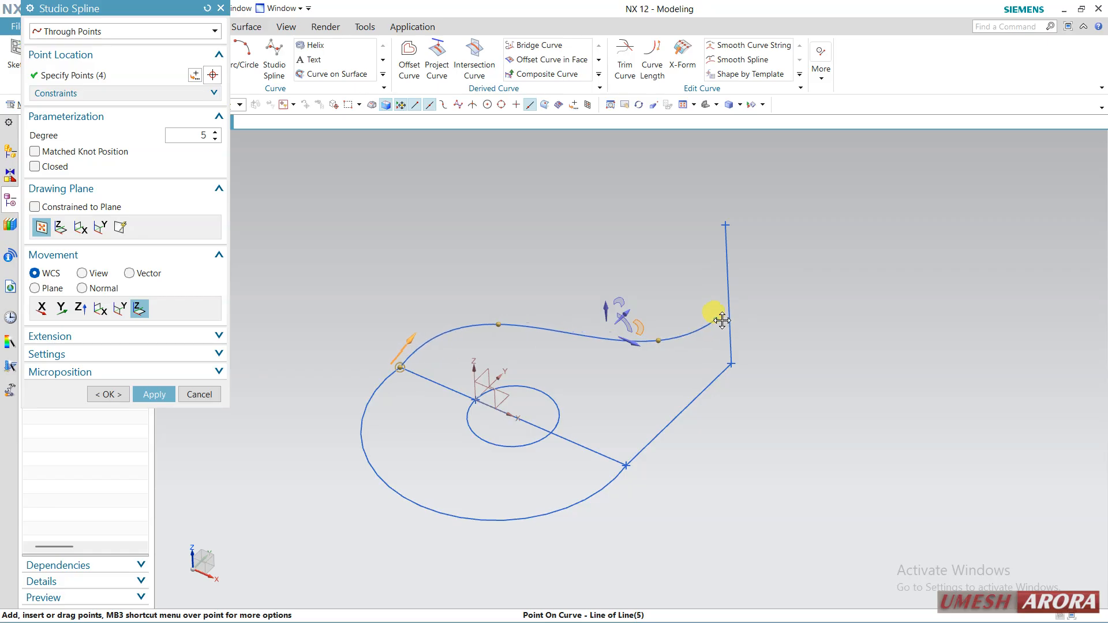
mouse_move(658, 341)
mouse_down()
mouse_move(640, 339)
mouse_move(660, 304)
mouse_move(656, 324)
mouse_up()
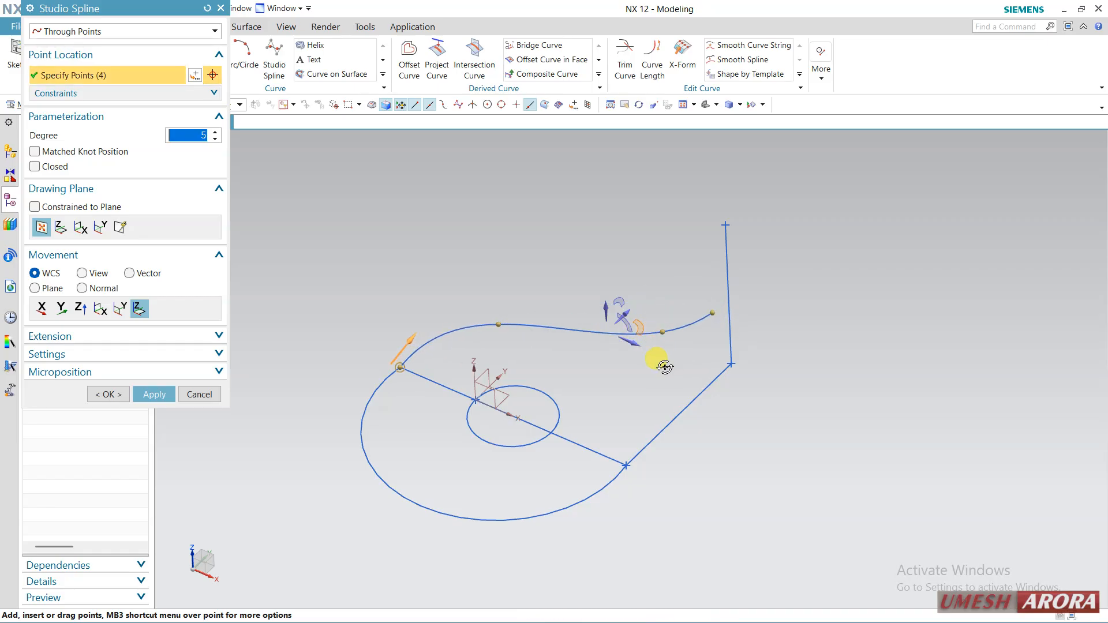
Move the spline's end point to the upper end of the vertical line, using X-Z plane movement
middle_drag(658, 363, 657, 389)
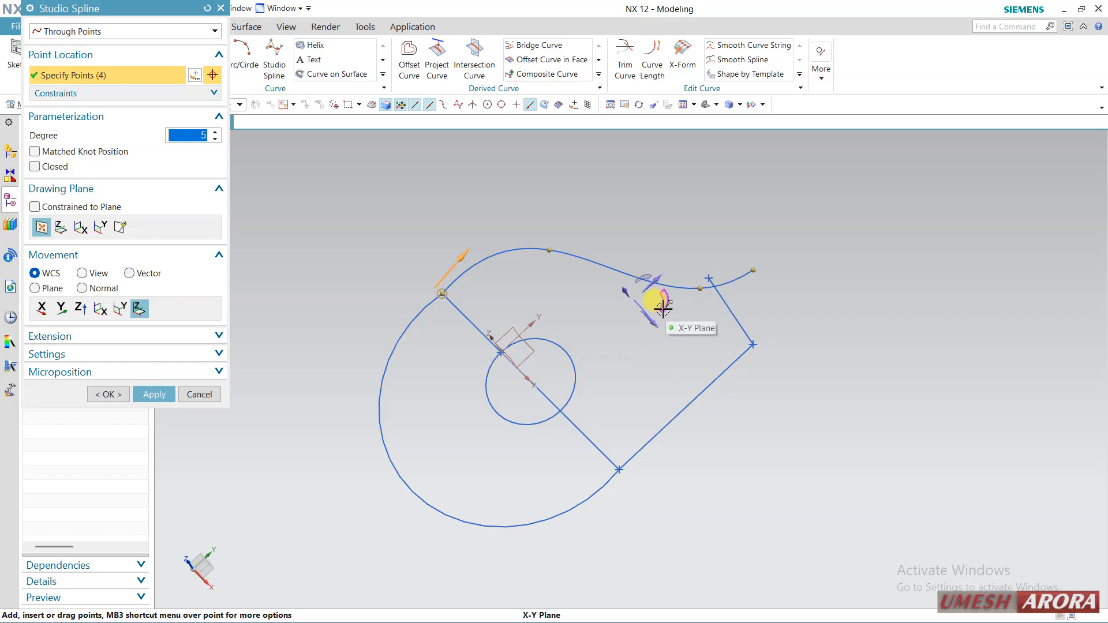
middle_drag(671, 324, 685, 246)
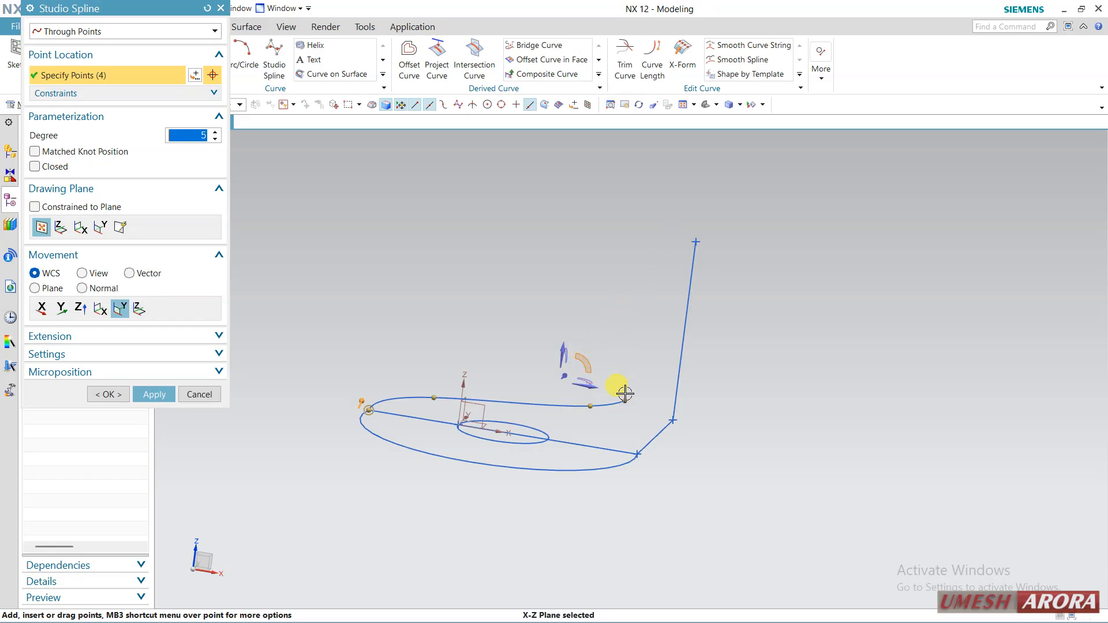
drag(625, 400, 696, 242)
middle_drag(736, 354, 651, 294)
drag(748, 217, 700, 224)
Raise the spline's two intermediate points in the Y-Z plane so the curve climbs smoothly toward the raised end point
middle_drag(749, 245, 699, 412)
drag(709, 400, 647, 311)
mouse_move(585, 309)
middle_down()
mouse_move(592, 368)
mouse_move(589, 296)
middle_up()
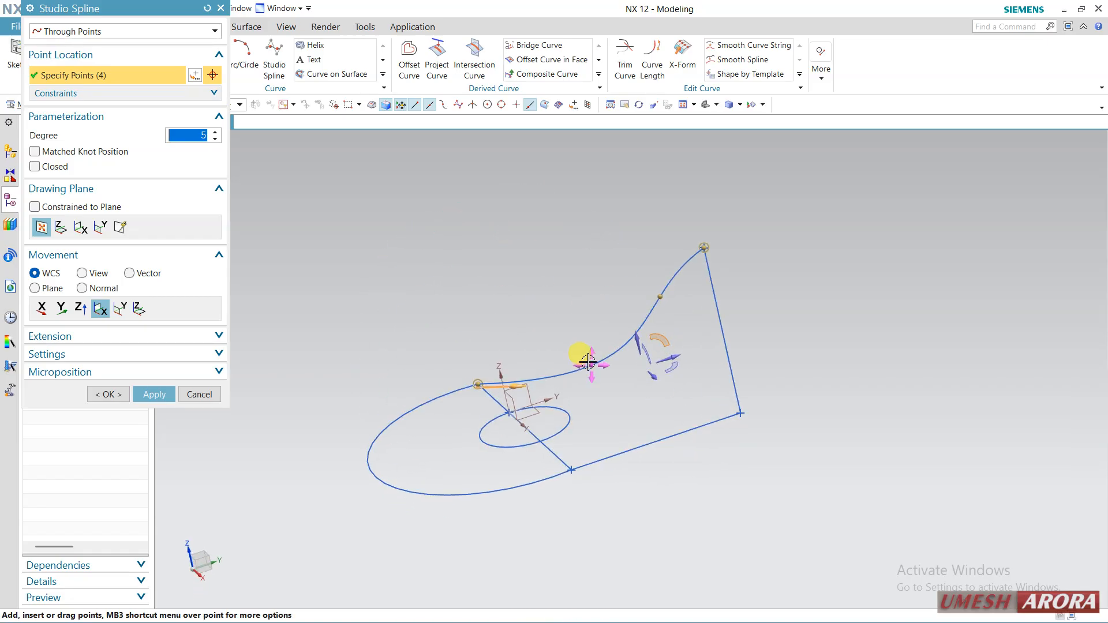
drag(583, 352, 579, 314)
middle_drag(579, 314, 744, 301)
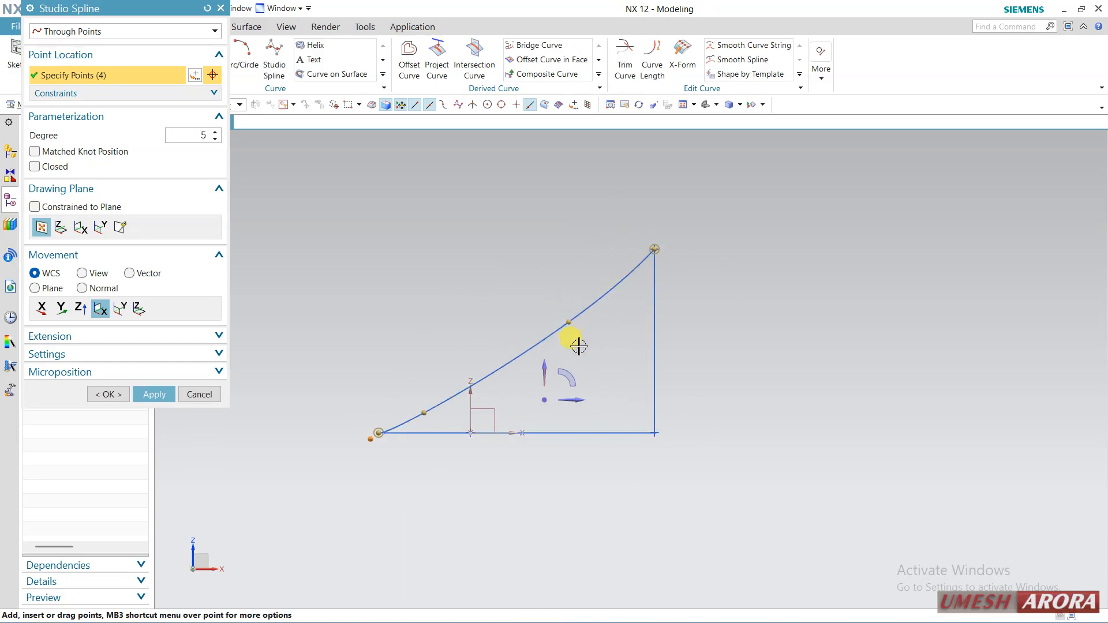
Reposition the spline's two intermediate points in the X-Z plane to form a higher S-shaped curve, and finish the spline
click(573, 374)
scroll(586, 349, up, 1)
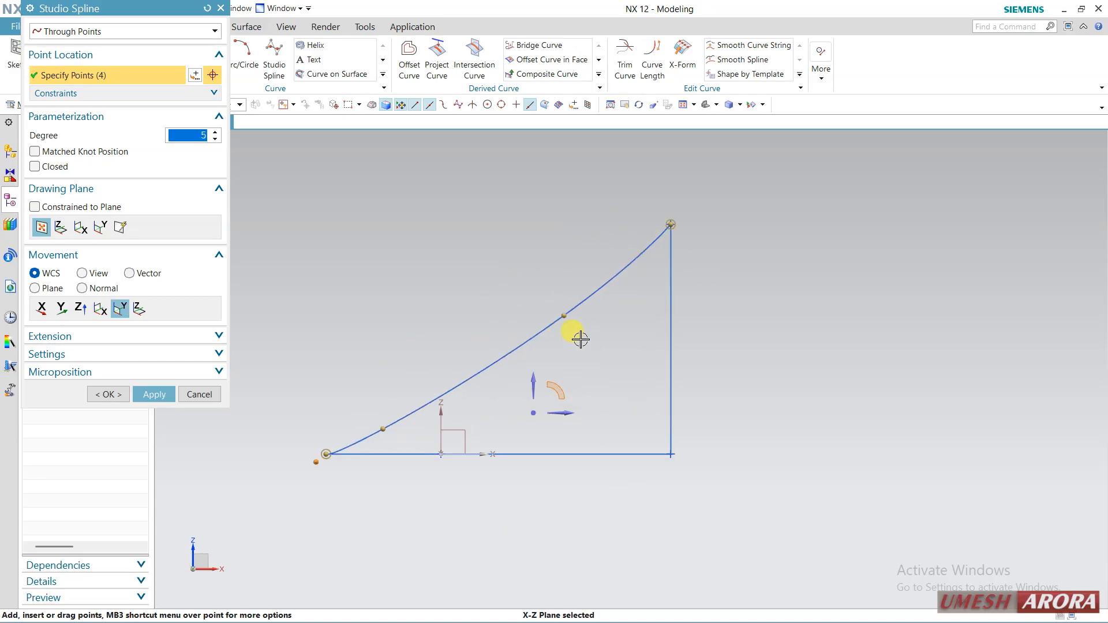
drag(562, 317, 537, 285)
drag(393, 426, 473, 355)
middle_drag(573, 339, 496, 392)
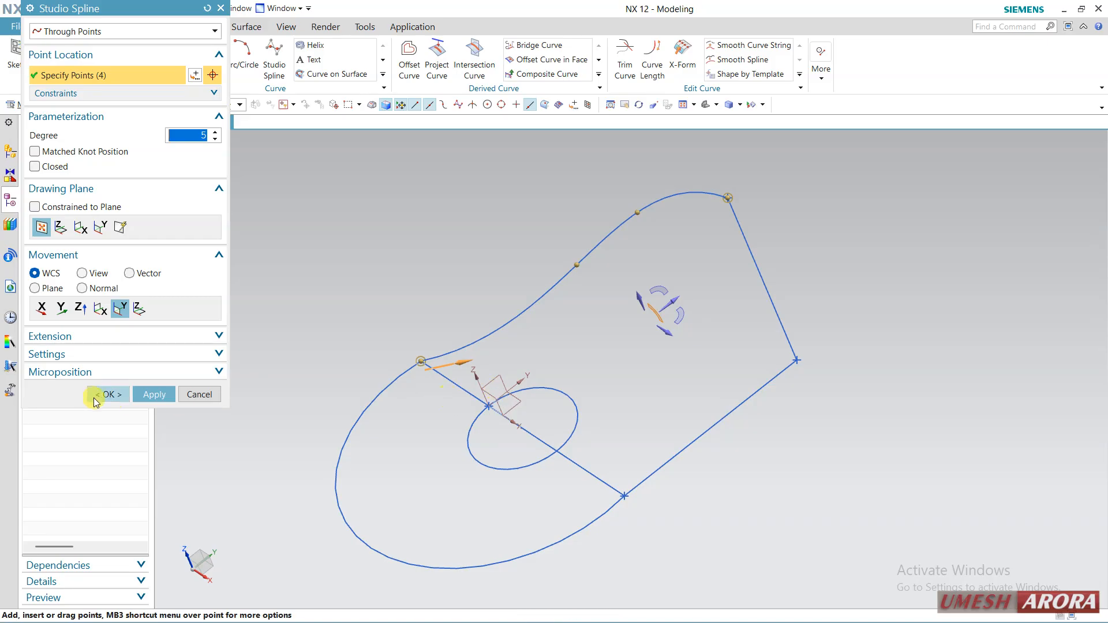
click(105, 396)
middle_drag(435, 286, 460, 281)
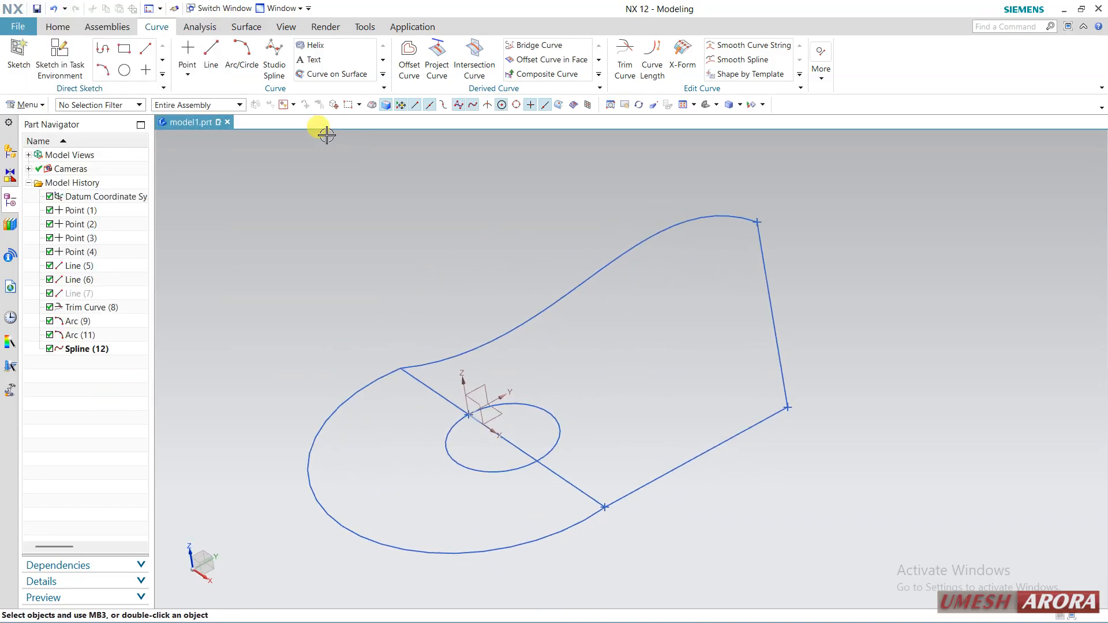
Start a Studio Surface with the spline and the base line opposite it as two separate section curves
click(242, 27)
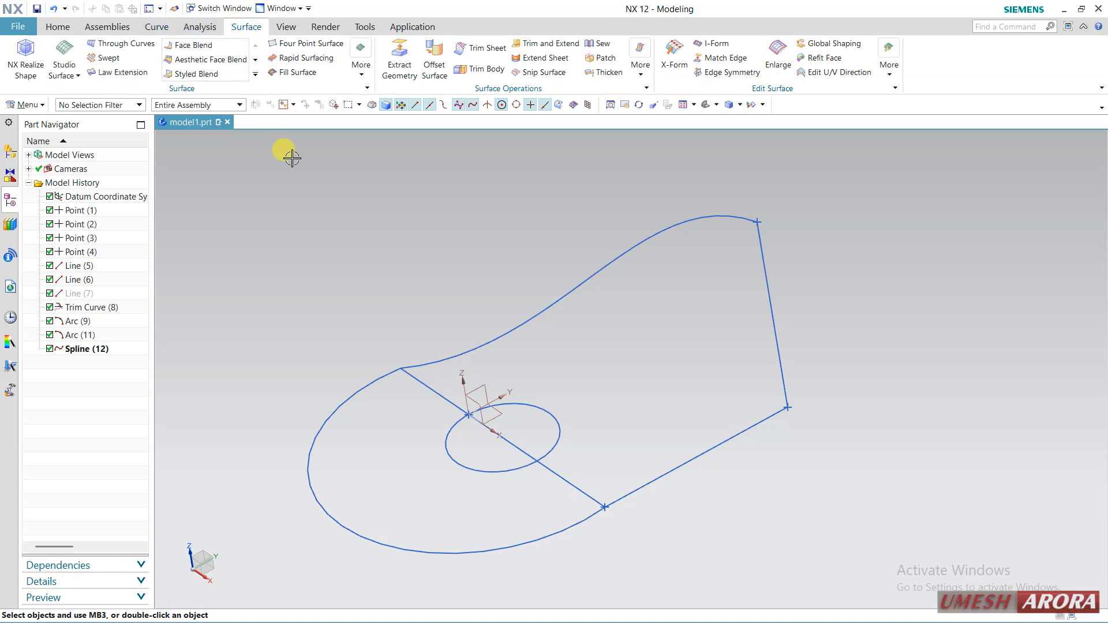
click(64, 62)
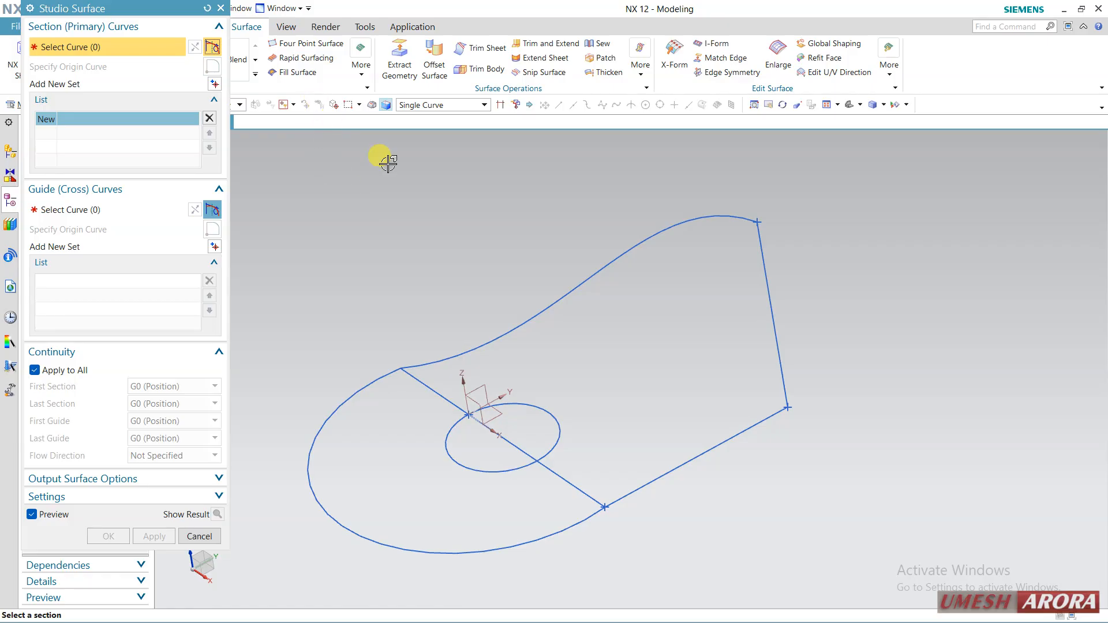
click(731, 212)
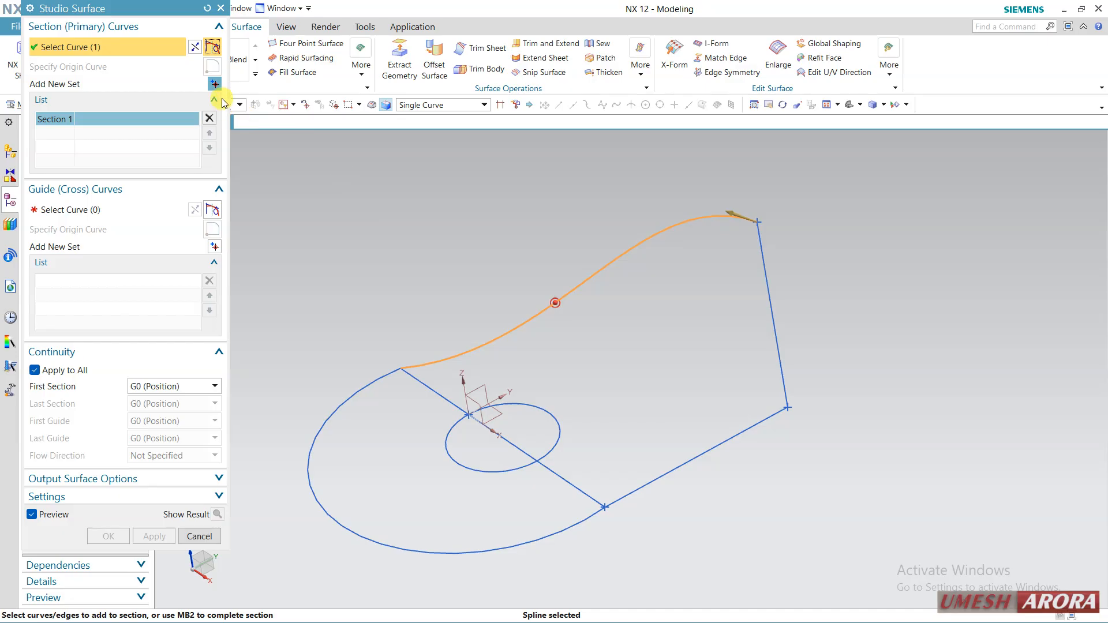
click(216, 83)
click(767, 417)
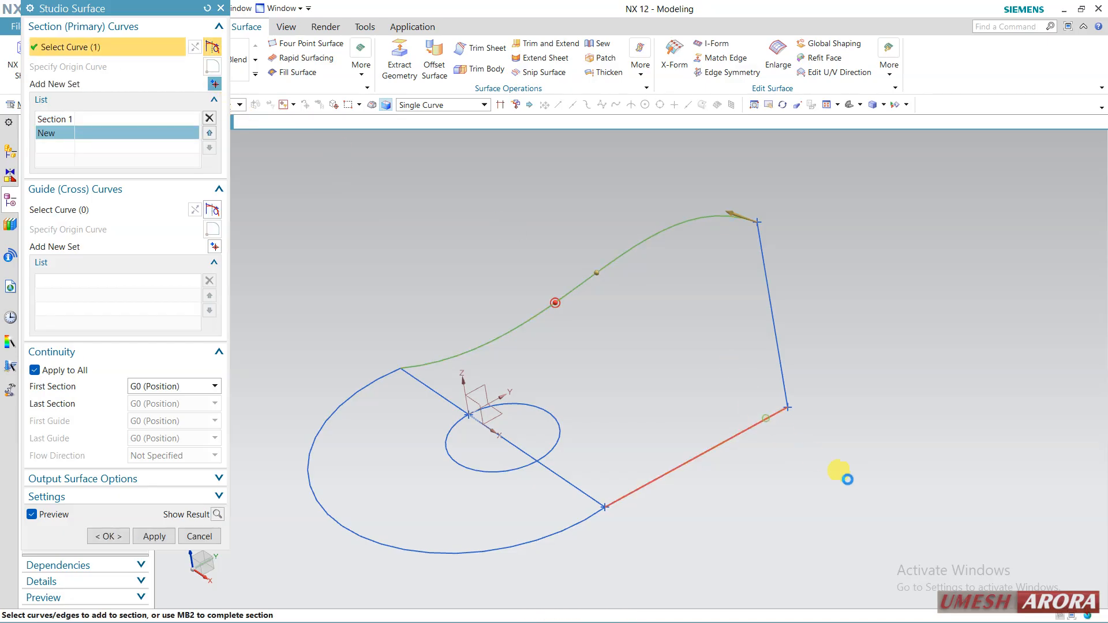
middle_drag(807, 452, 814, 331)
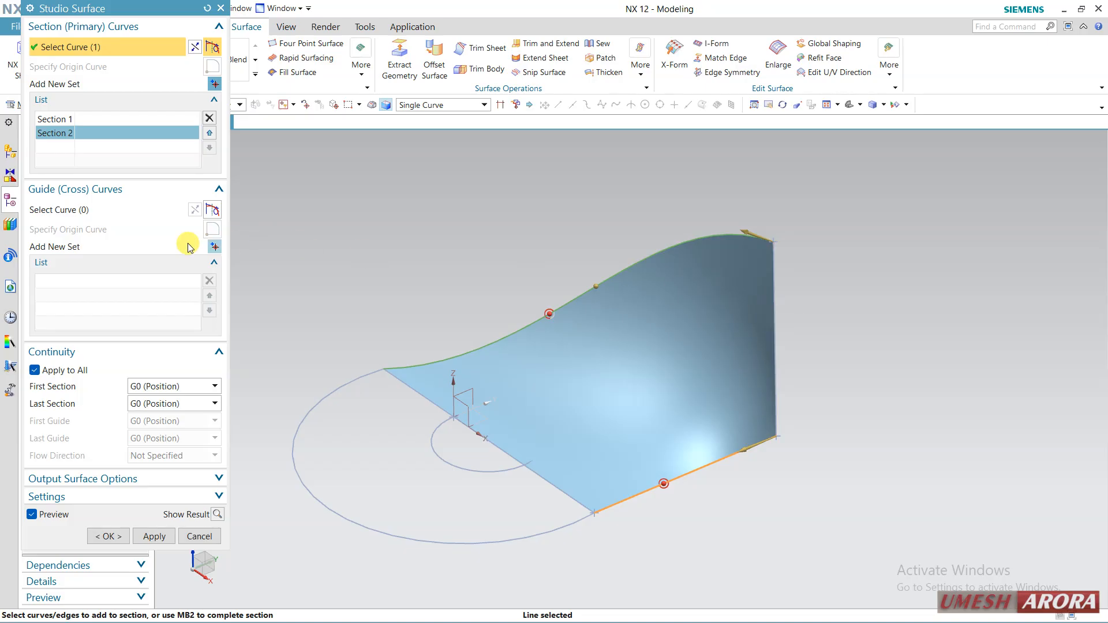
Add the vertical line and the base line through the origin as two guides, and create the studio surface
click(126, 212)
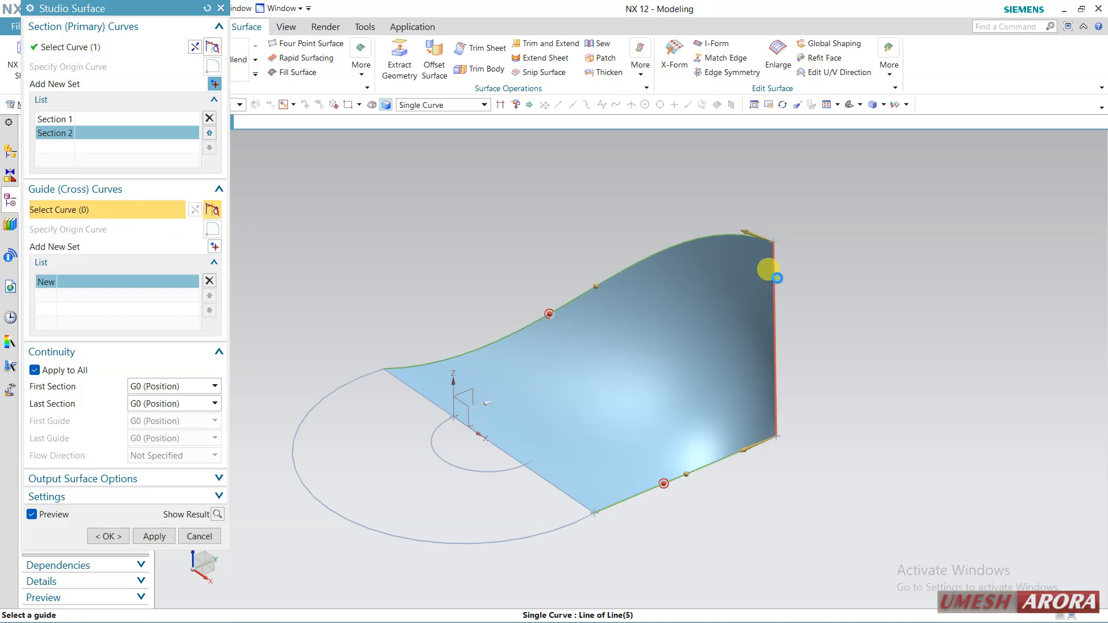
click(773, 276)
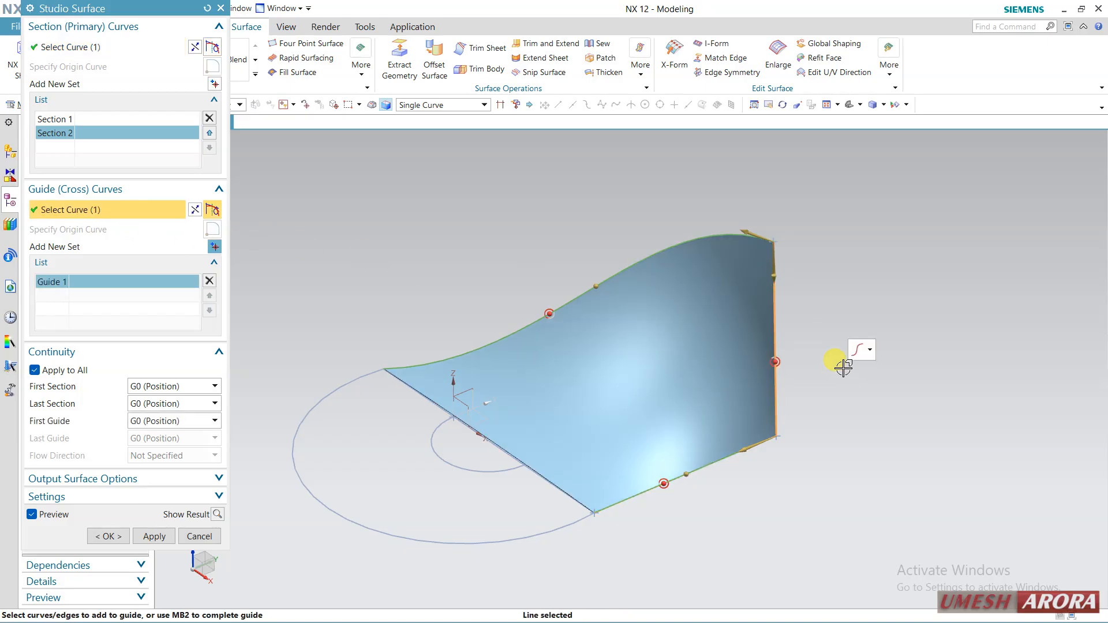
click(214, 247)
click(398, 382)
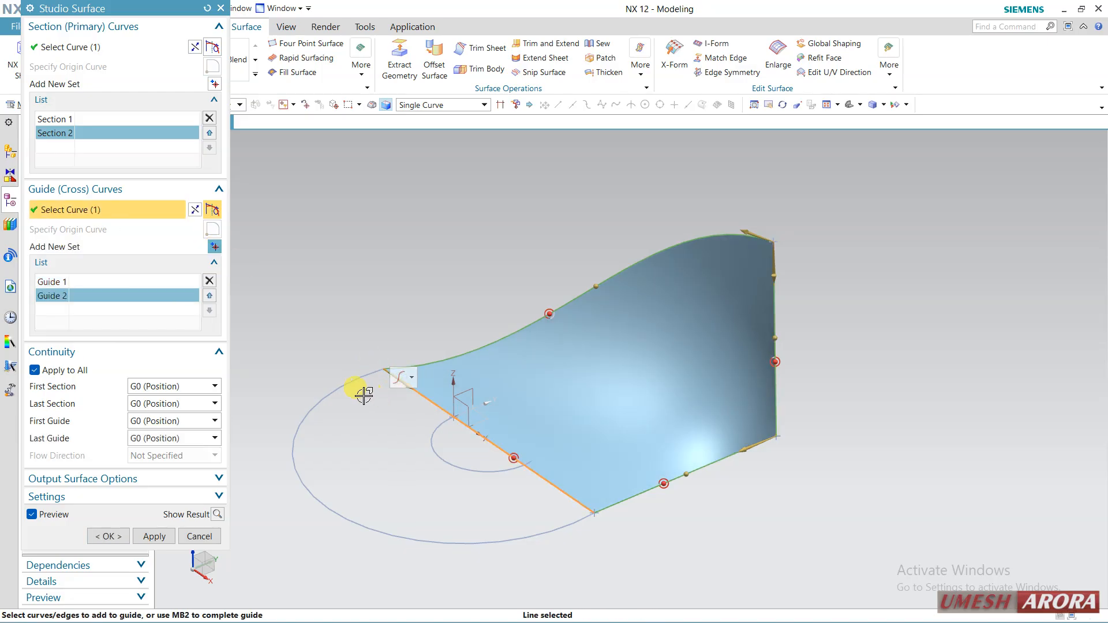
click(107, 536)
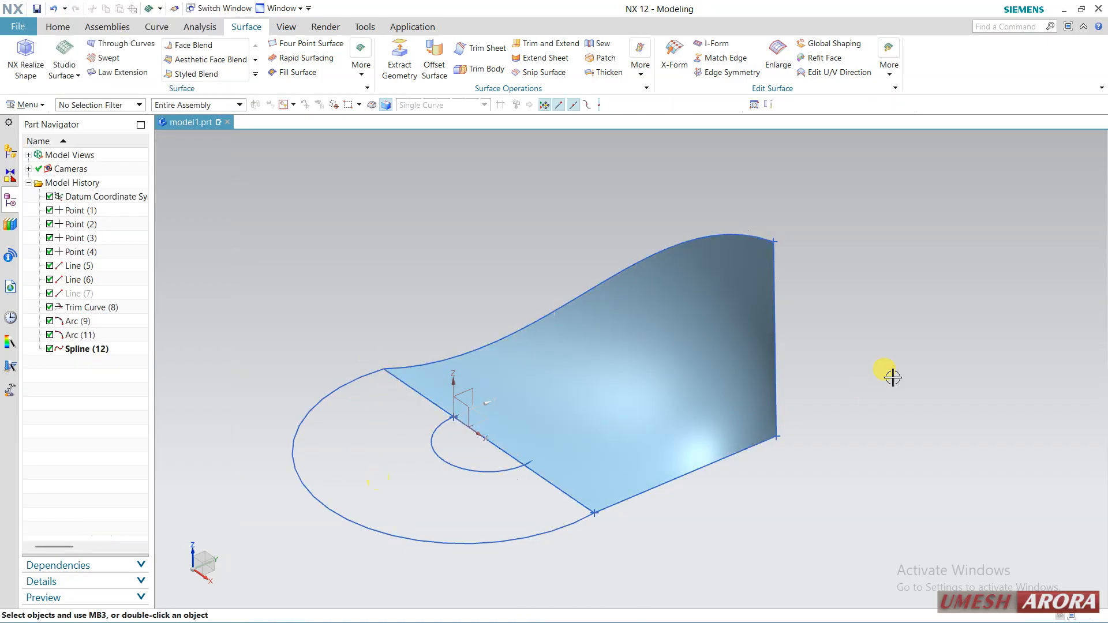
Delete the studio surface from the wireframe
middle_drag(898, 371, 834, 339)
click(663, 331)
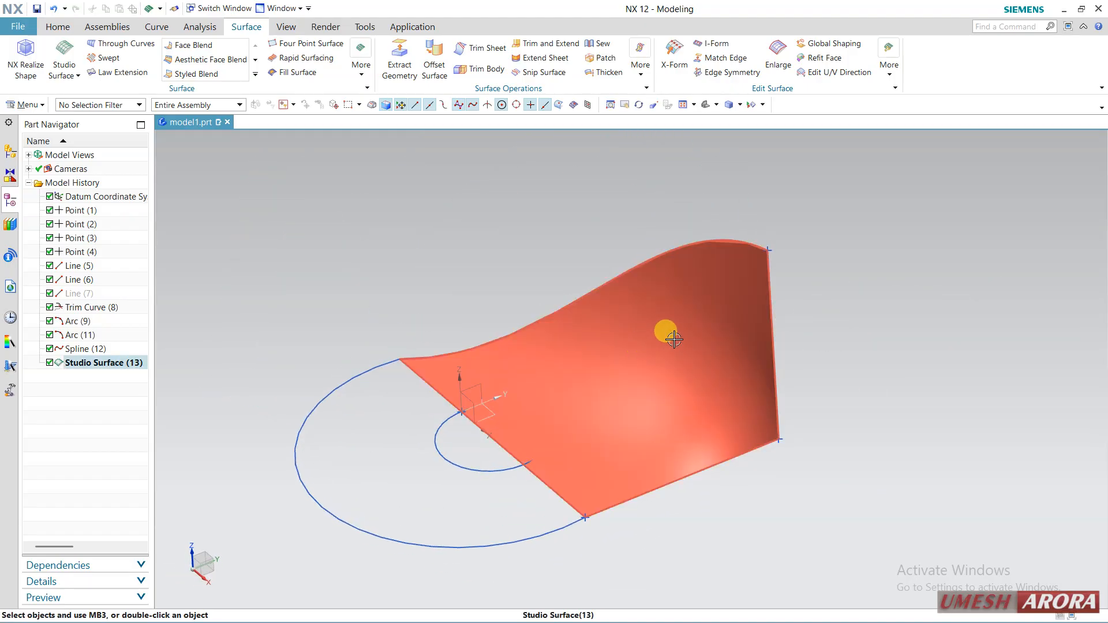
key(Delete)
click(149, 29)
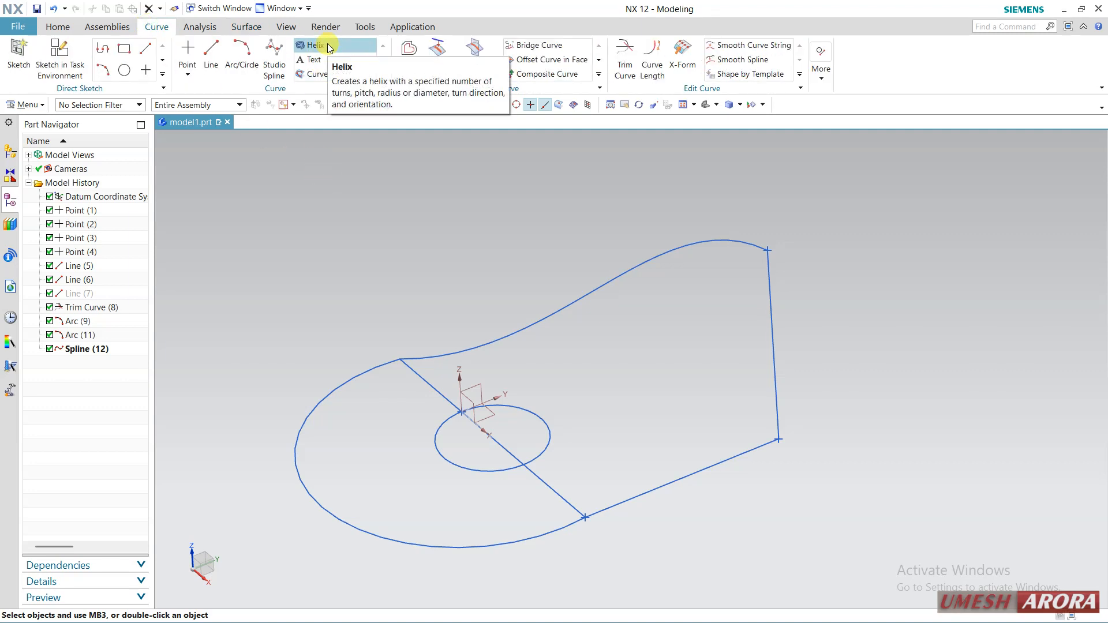
click(328, 45)
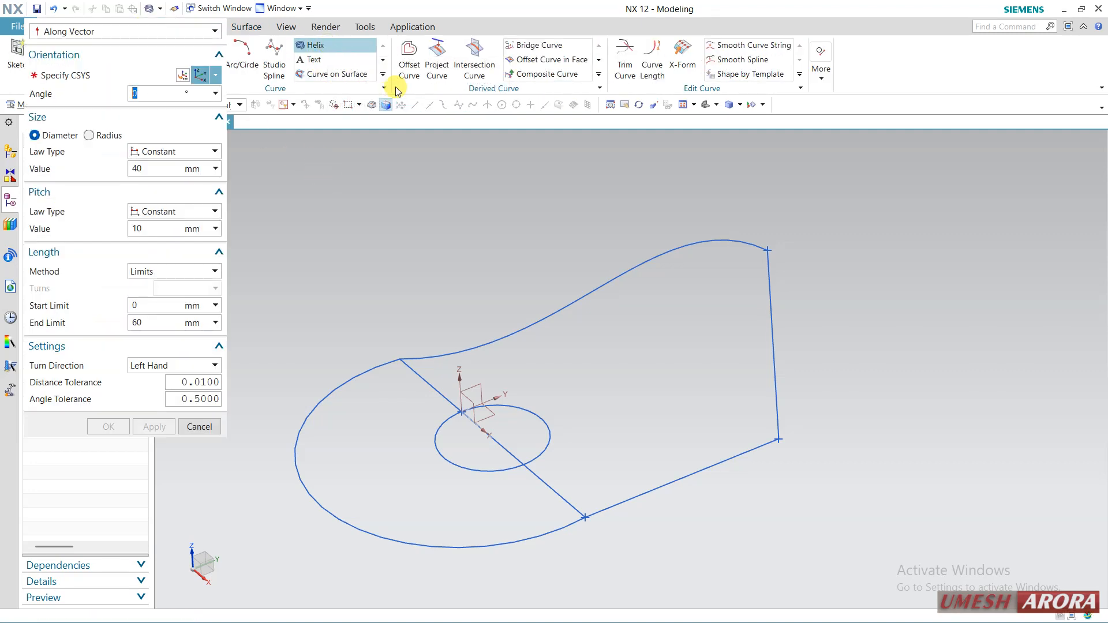
click(205, 423)
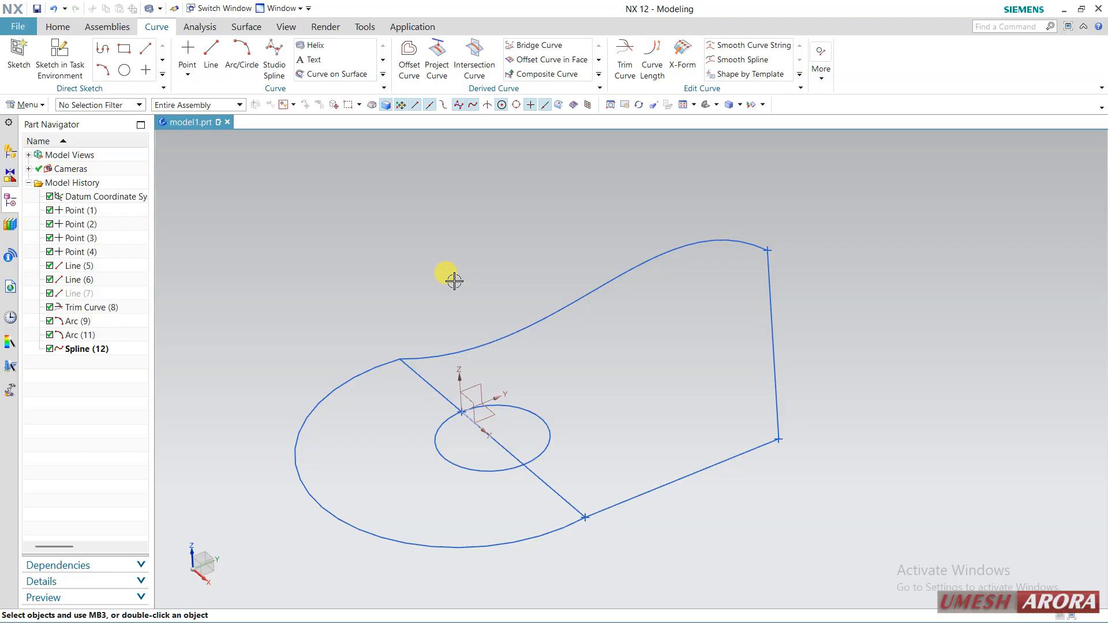
middle_drag(648, 291, 675, 315)
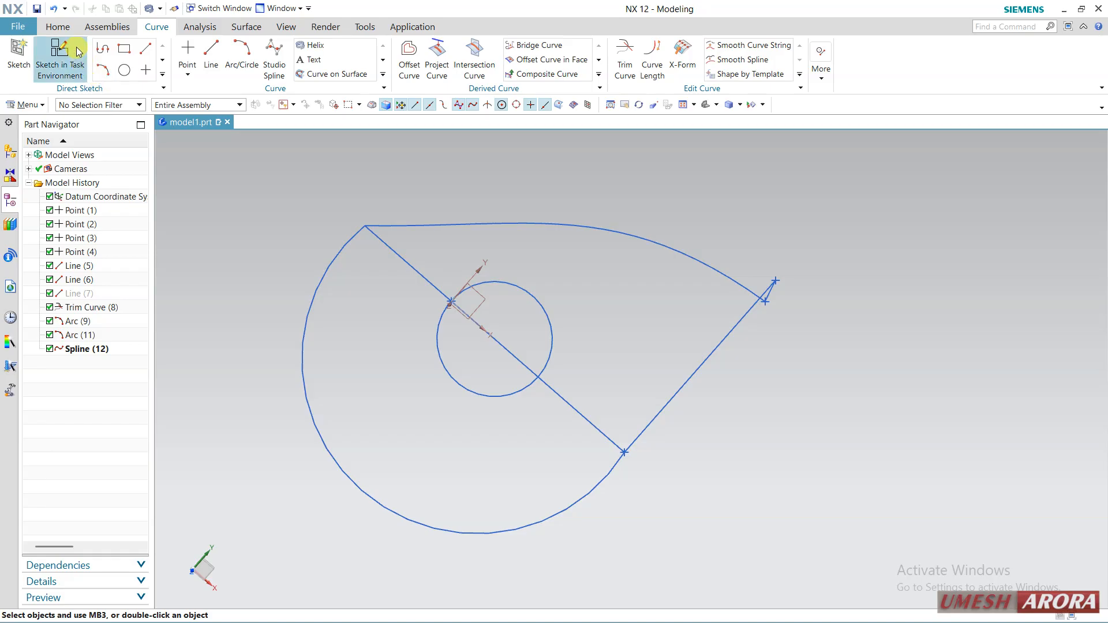
middle_drag(461, 246, 618, 394)
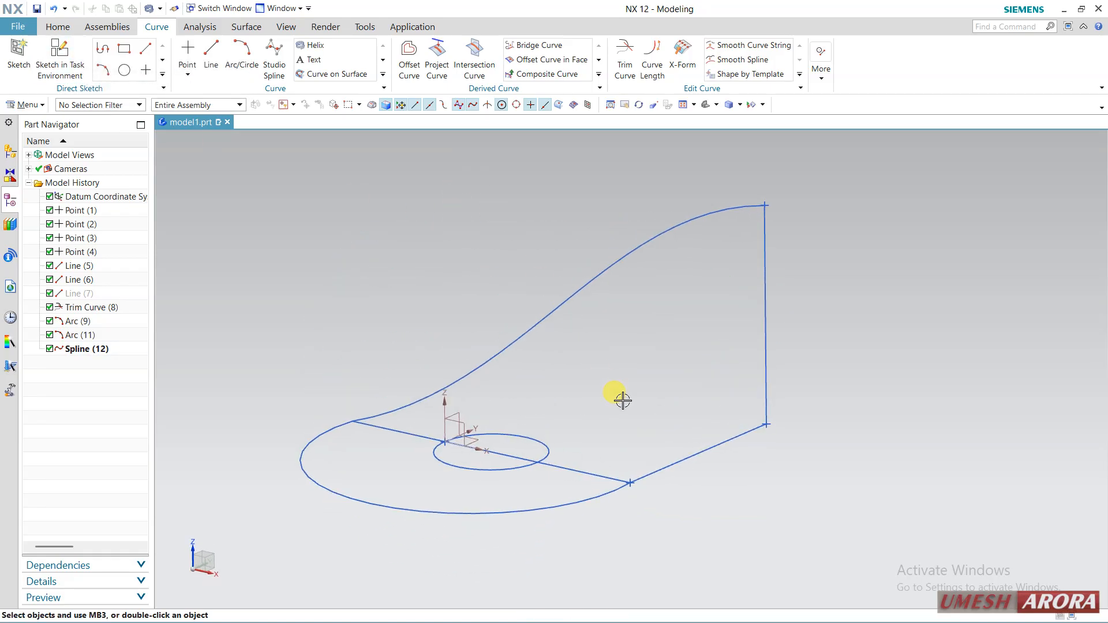
middle_drag(696, 288, 541, 261)
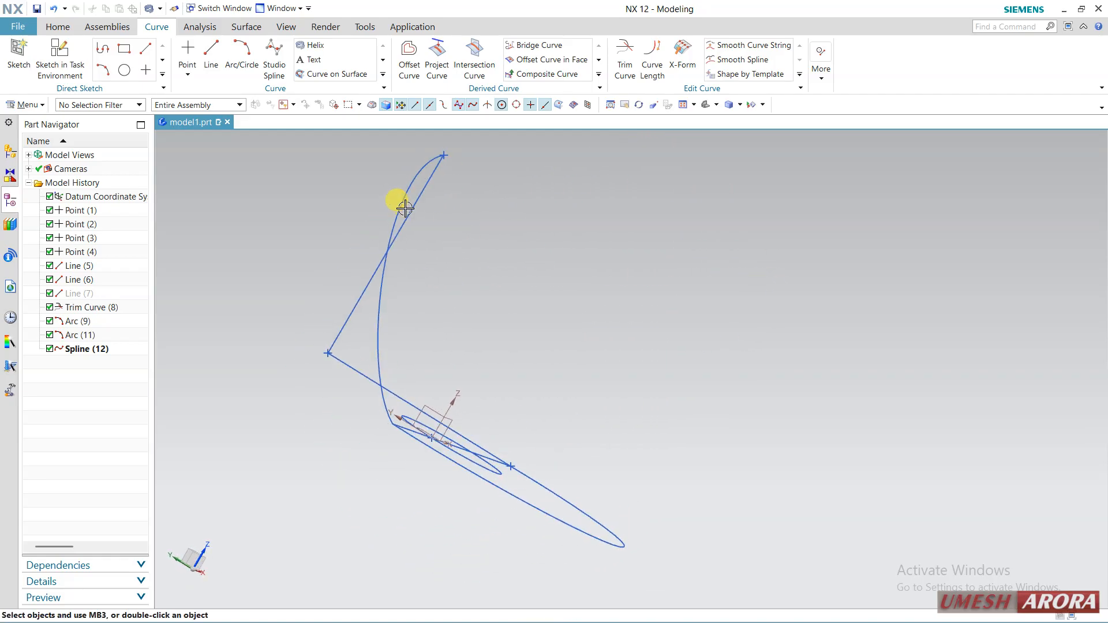
middle_drag(396, 202, 534, 287)
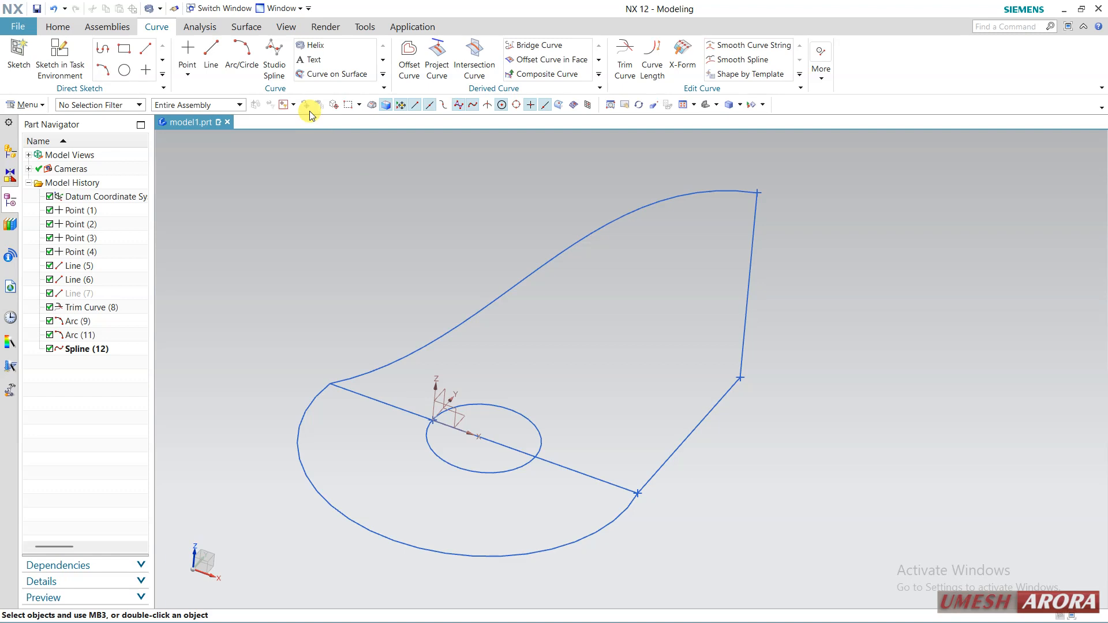
Start a Helix of the Along Spine type with the studio spline as its spine curve
click(316, 45)
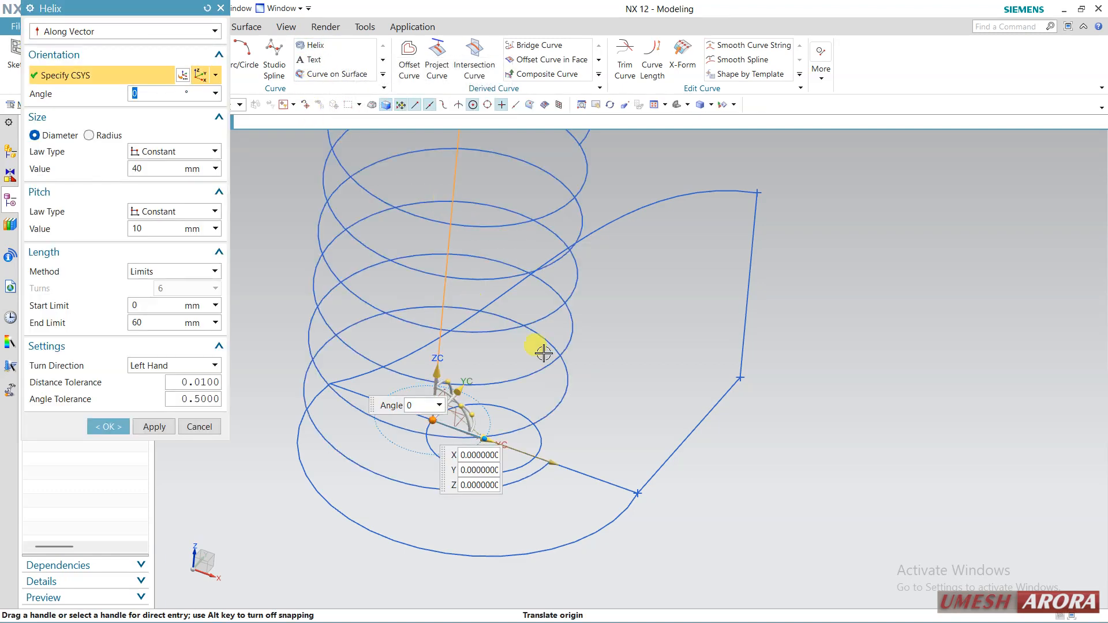
scroll(673, 362, down, 2)
mouse_move(774, 371)
middle_down()
mouse_move(747, 354)
mouse_move(521, 334)
mouse_move(657, 339)
middle_up()
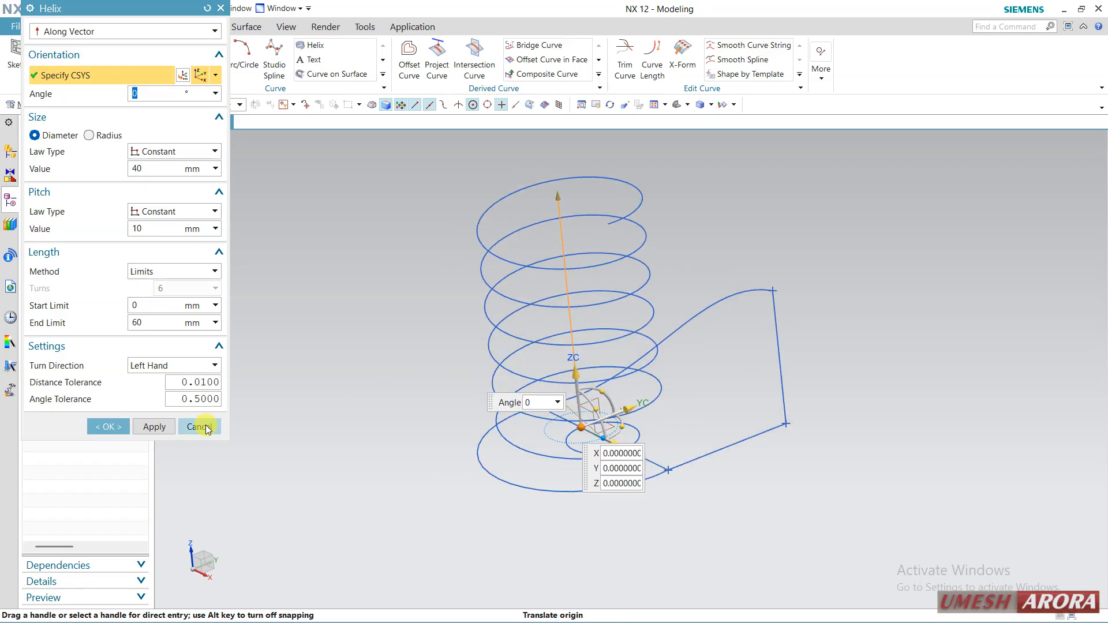
click(147, 34)
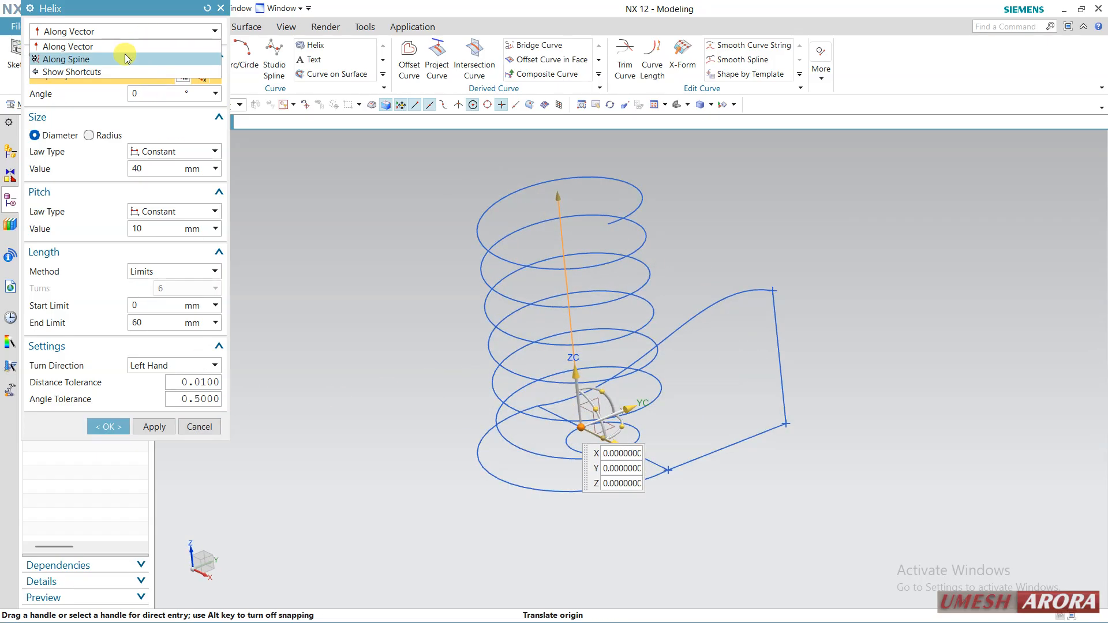
click(124, 54)
scroll(638, 388, up, 3)
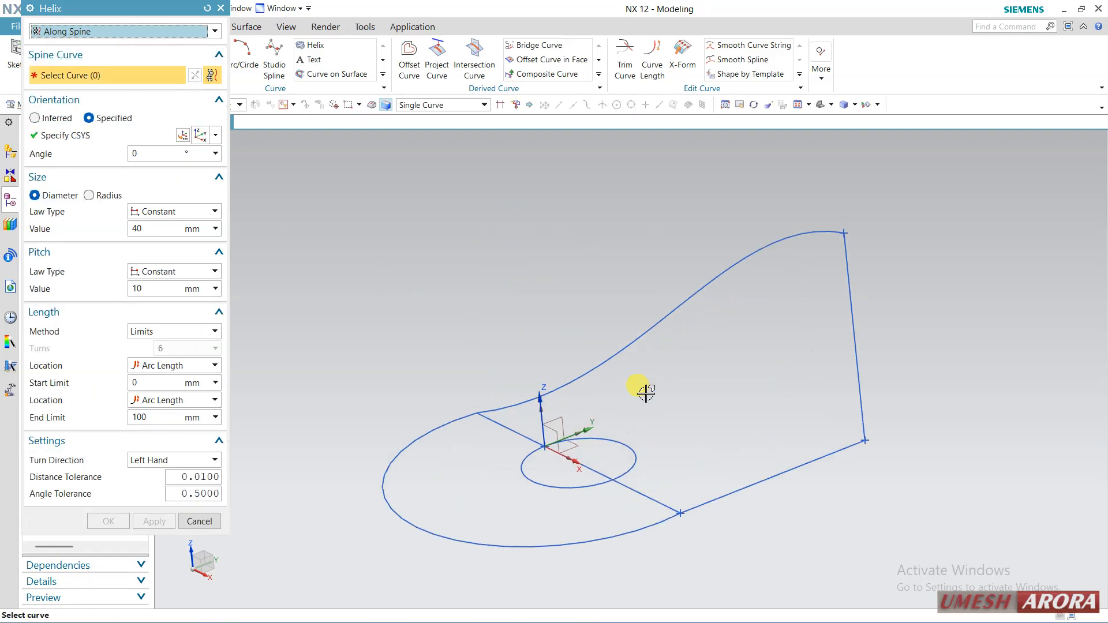
click(539, 385)
scroll(543, 309, down, 3)
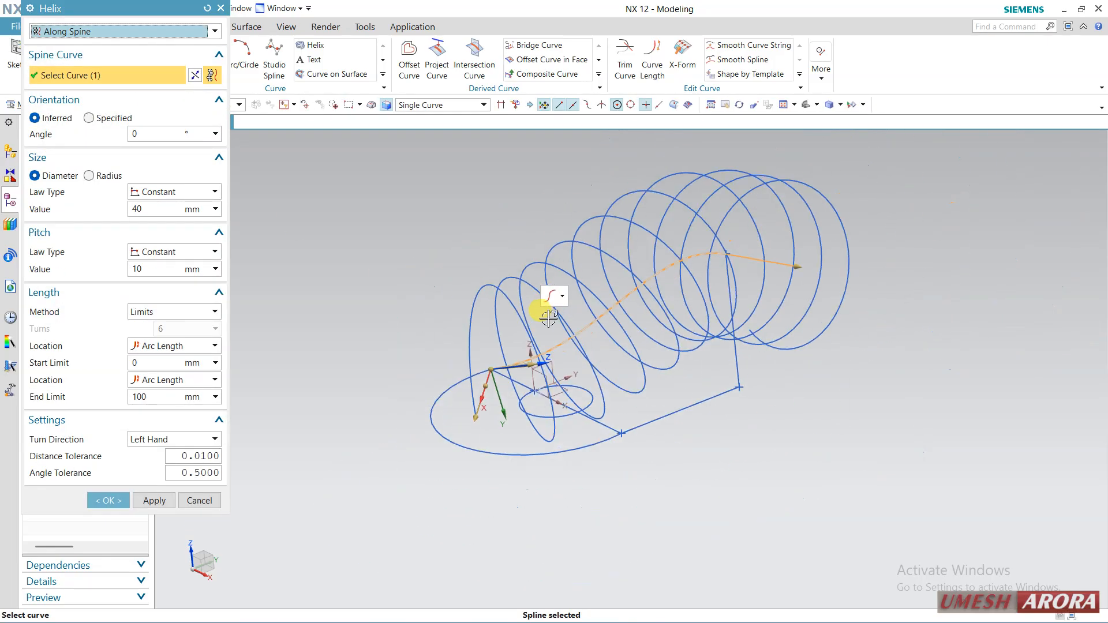
Set the helix's diameter to 10 mm and its pitch to 5 mm
click(145, 215)
text(10)
key(Return)
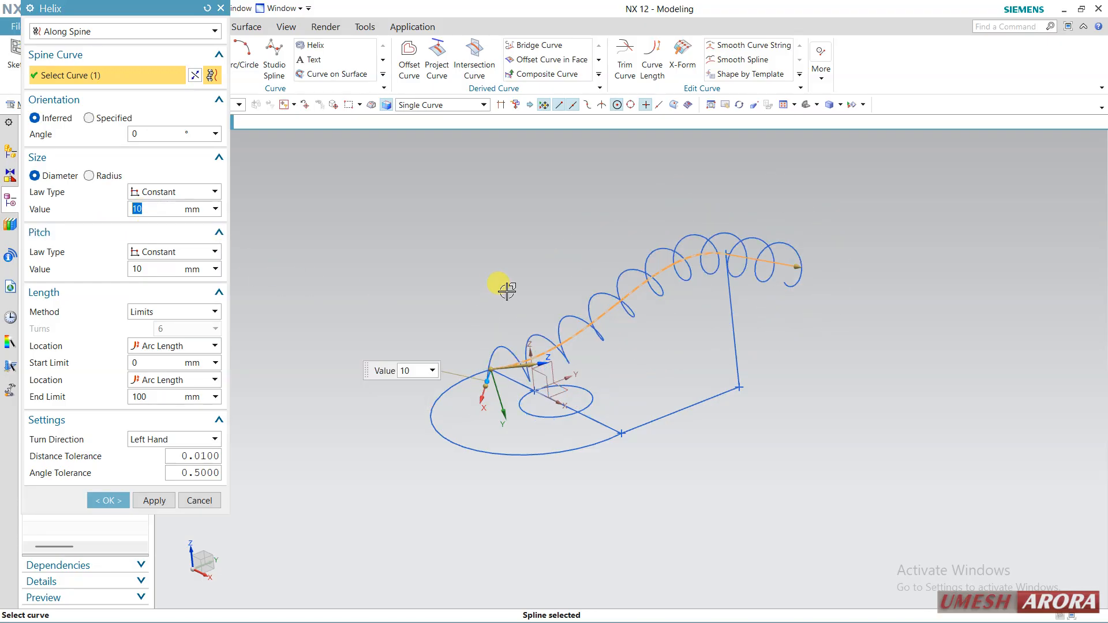
middle_drag(514, 297, 324, 315)
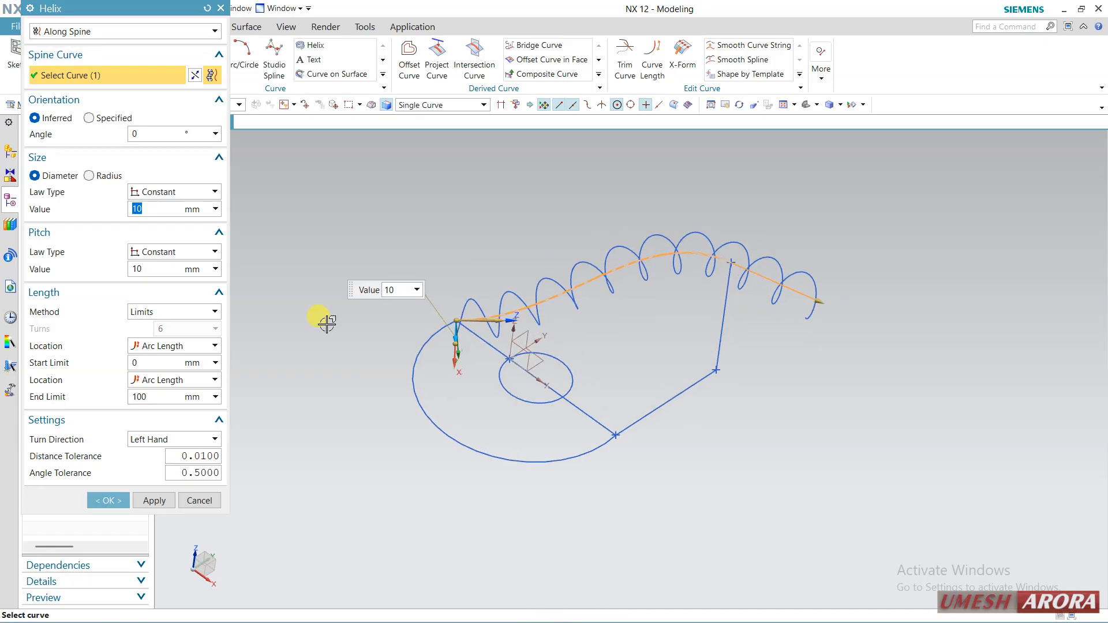
click(154, 270)
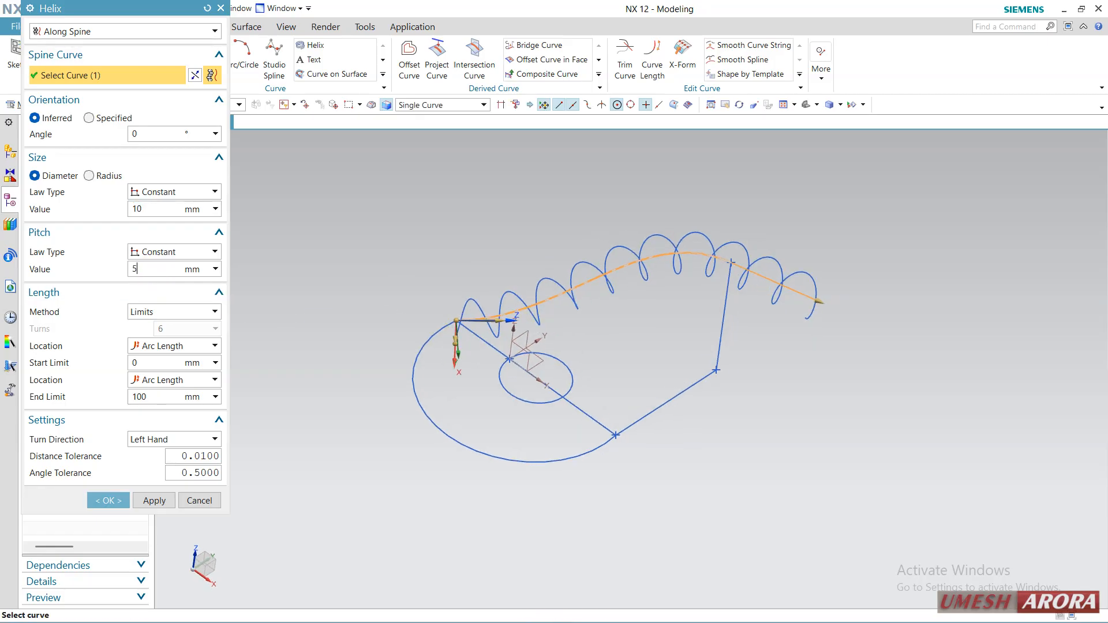
key(Return)
Shorten the helix to an end limit of 73 mm at the spline's upper end, and create it
mouse_move(556, 386)
middle_down()
mouse_move(631, 378)
mouse_move(618, 413)
mouse_move(630, 351)
mouse_move(809, 293)
middle_up()
drag(819, 271, 704, 226)
mouse_move(571, 337)
middle_down()
mouse_move(592, 385)
mouse_move(608, 383)
mouse_move(577, 314)
mouse_move(539, 326)
mouse_move(554, 346)
middle_up()
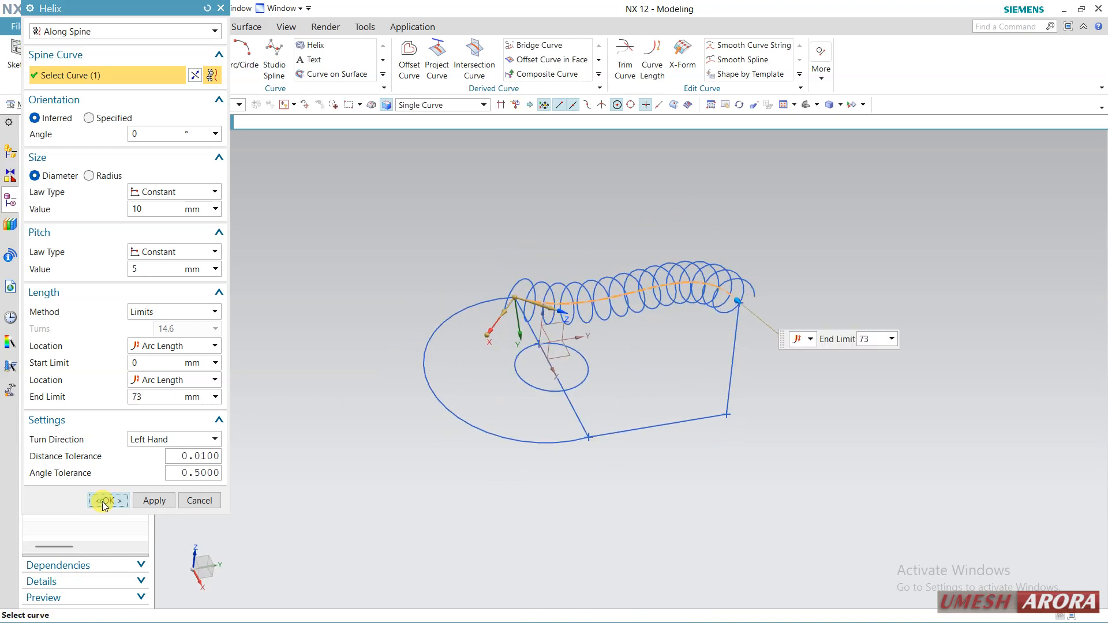
click(104, 501)
scroll(575, 249, up, 2)
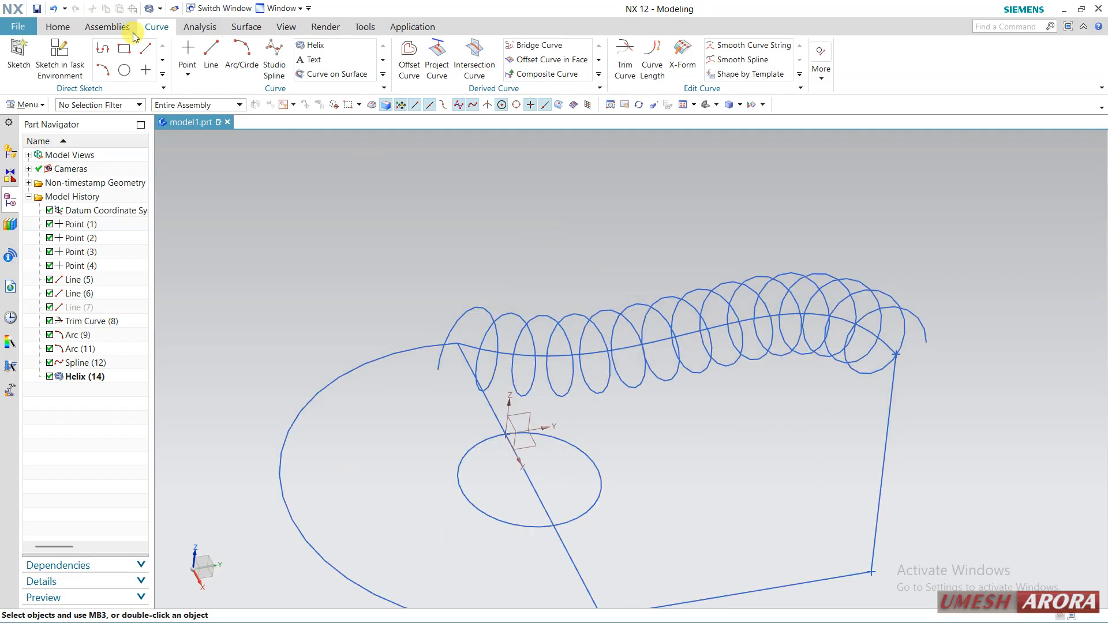
Create a solid tube along the helix with a 3 mm outer diameter and 0 mm inner diameter
click(57, 27)
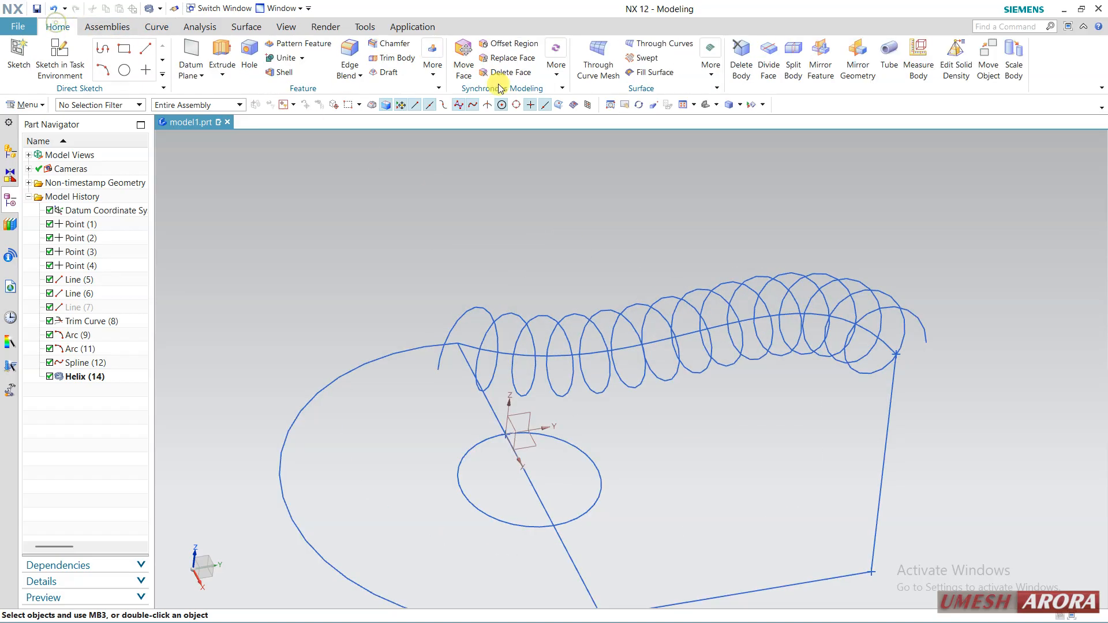
click(889, 55)
click(453, 304)
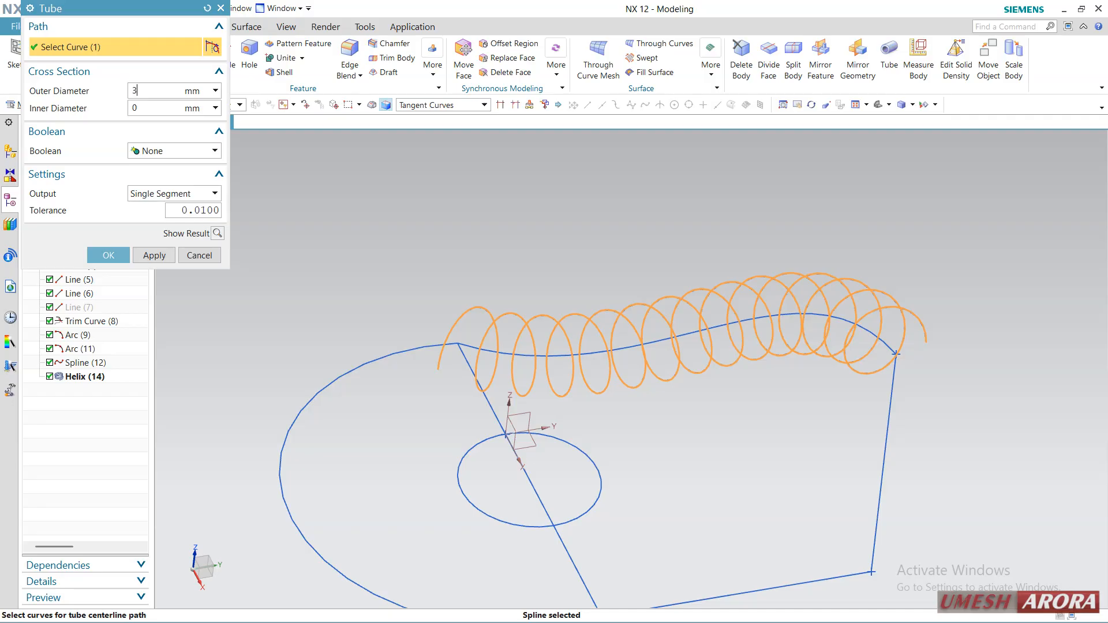
click(217, 233)
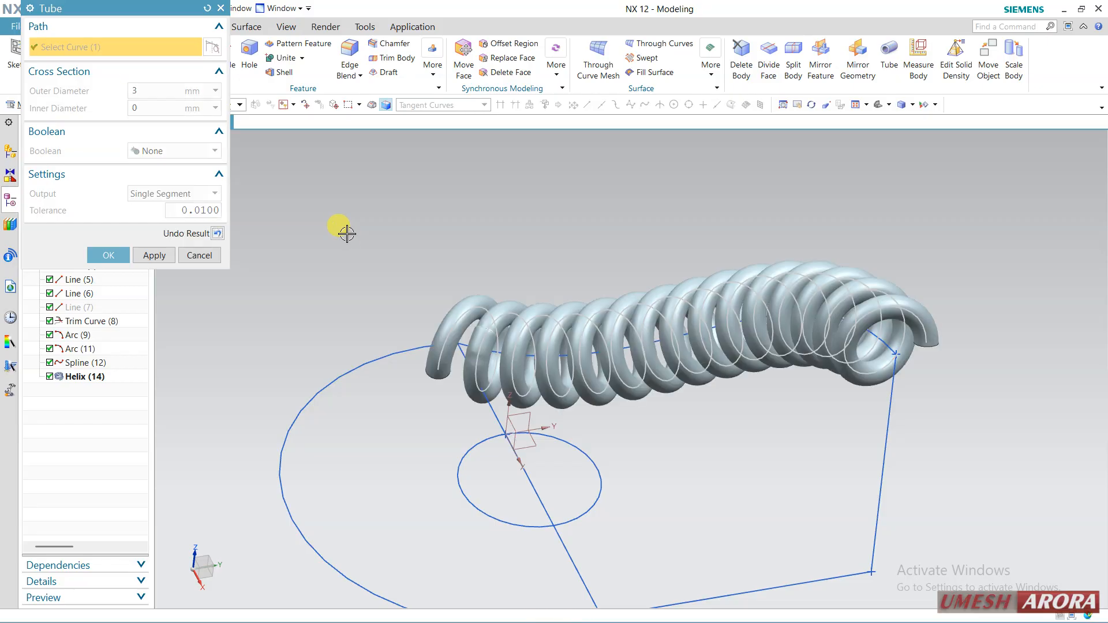
middle_drag(401, 266, 448, 268)
click(107, 255)
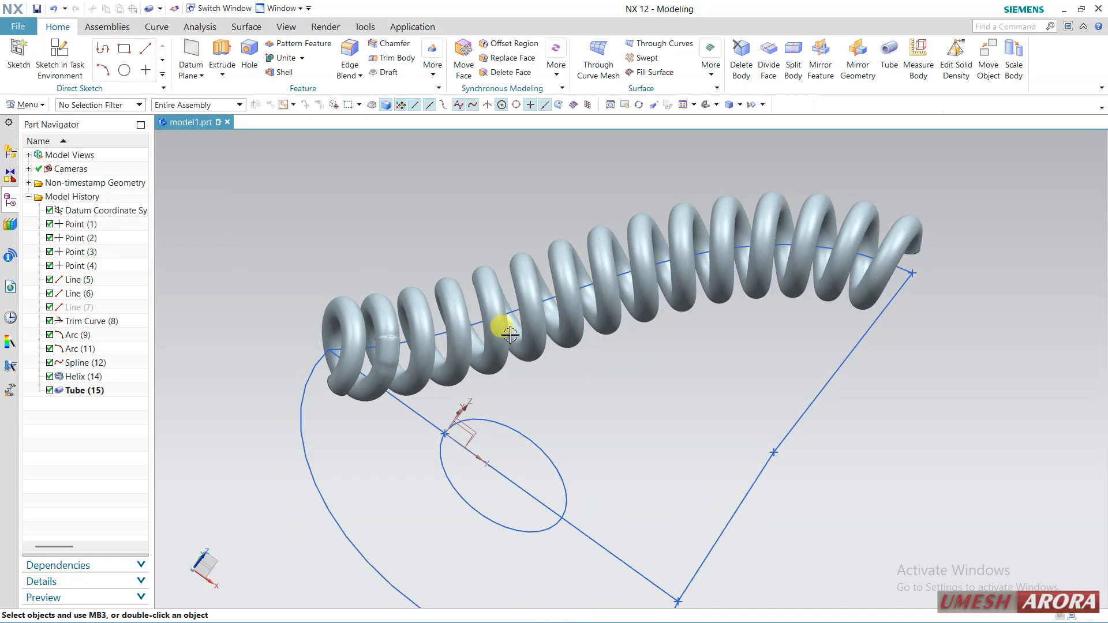
Undo the tube and delete the helix around the spline
key(ctrl+z)
click(489, 296)
key(Delete)
middle_drag(487, 275, 448, 253)
scroll(453, 254, down, 1)
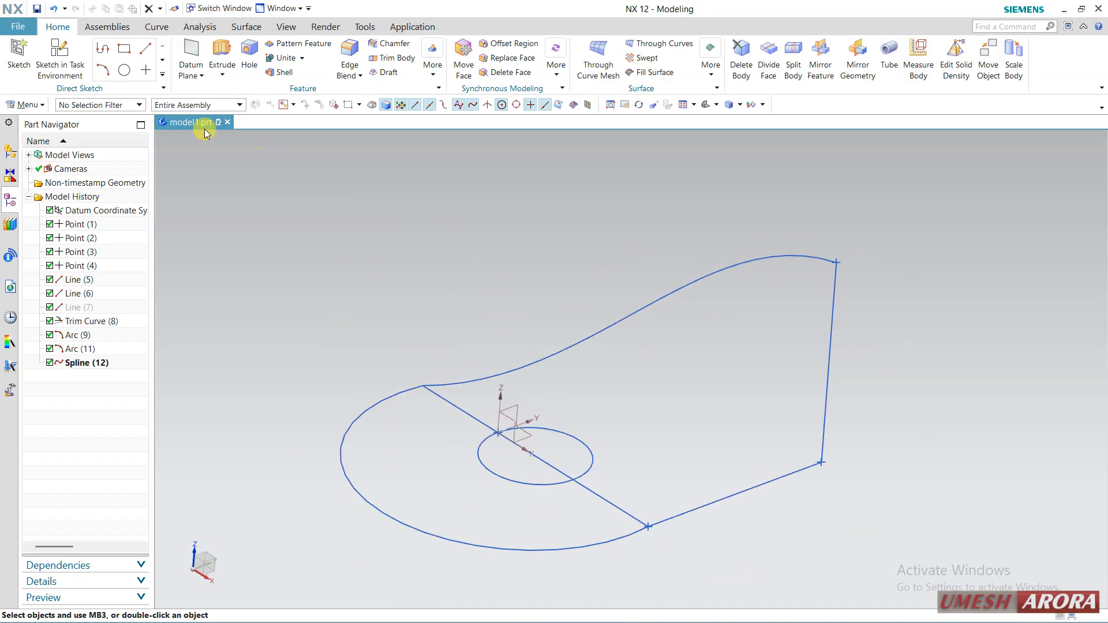
Extrude the large open arc 65 mm upward from a start distance of 0 mm to form a curved wall
click(157, 27)
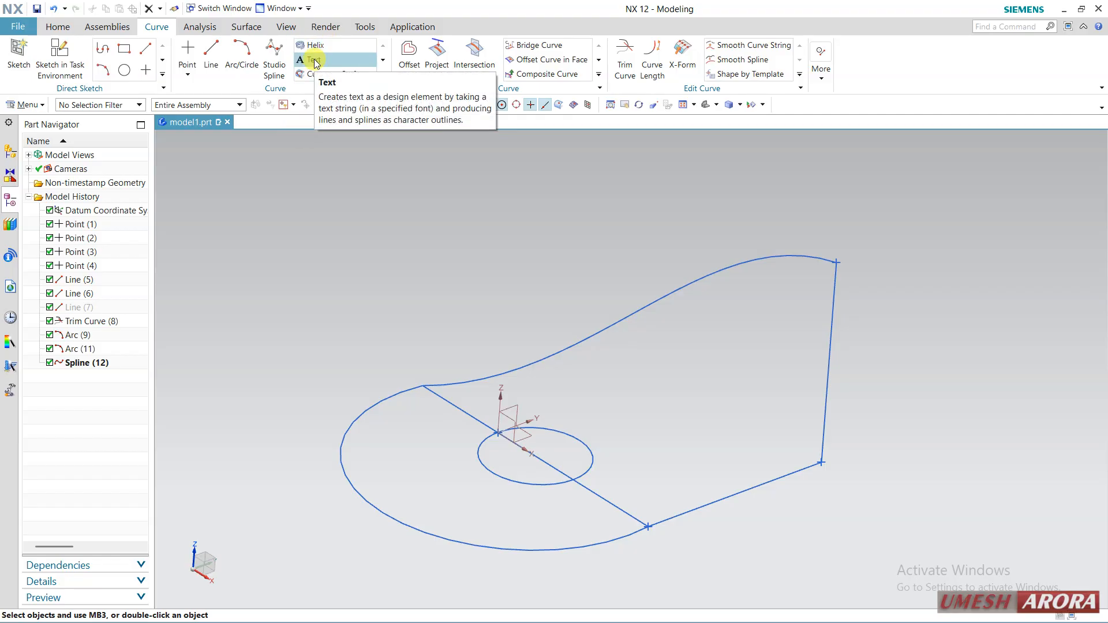
click(74, 27)
click(226, 74)
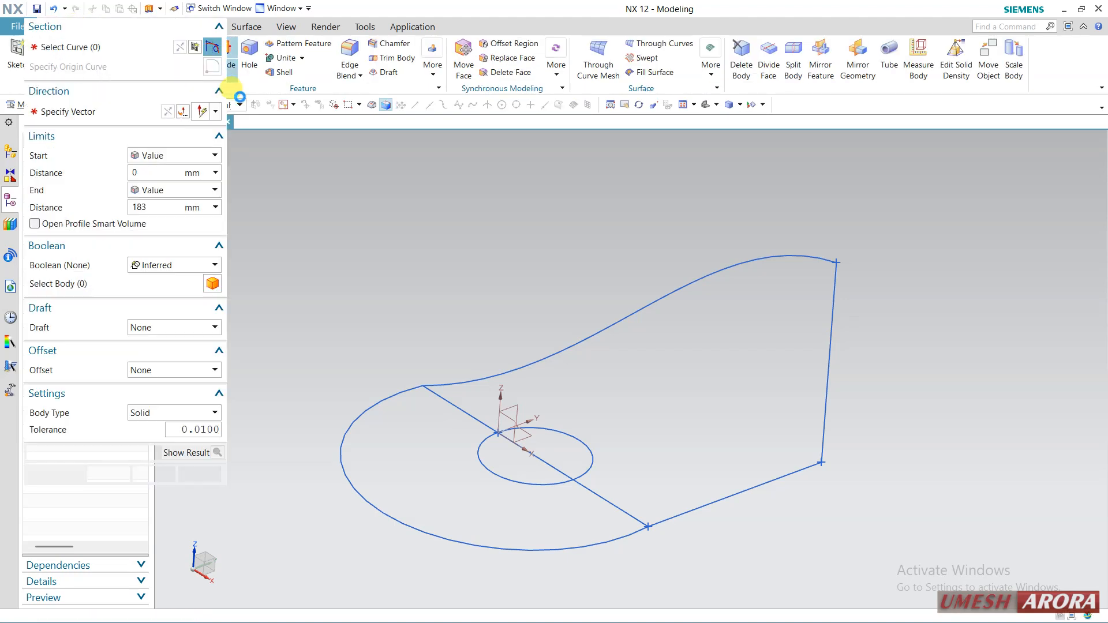
scroll(379, 191, down, 2)
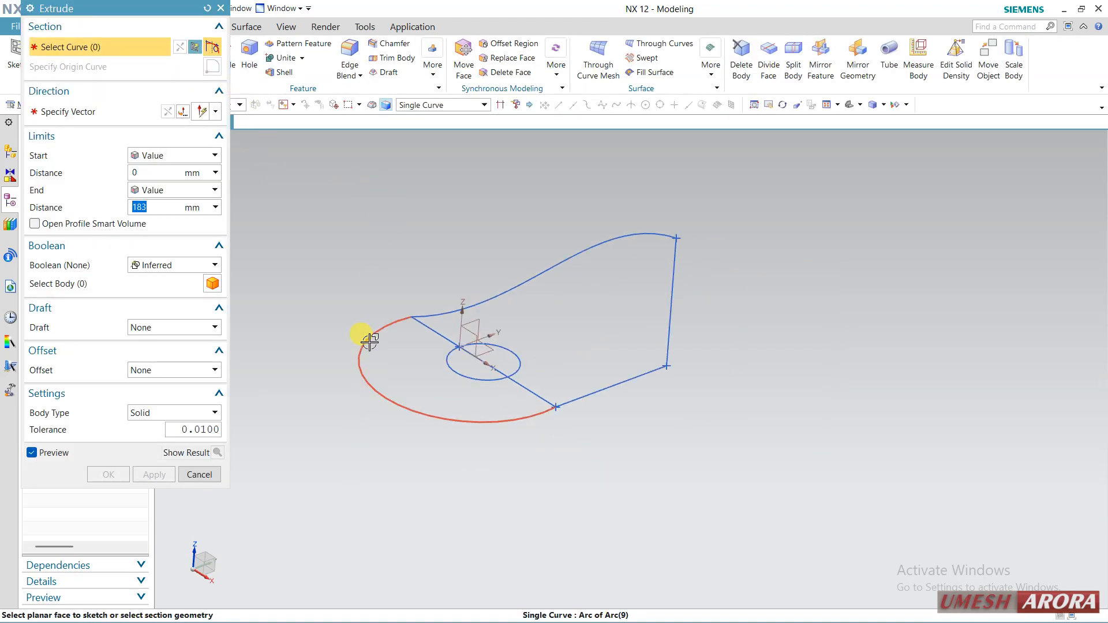
click(369, 342)
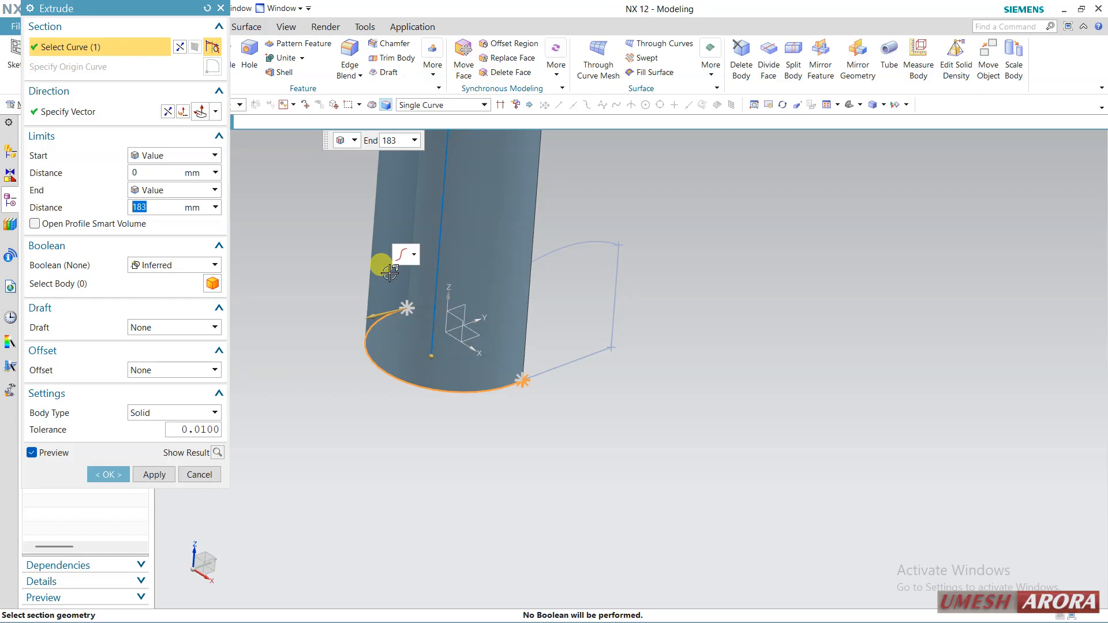
text(65)
key(Return)
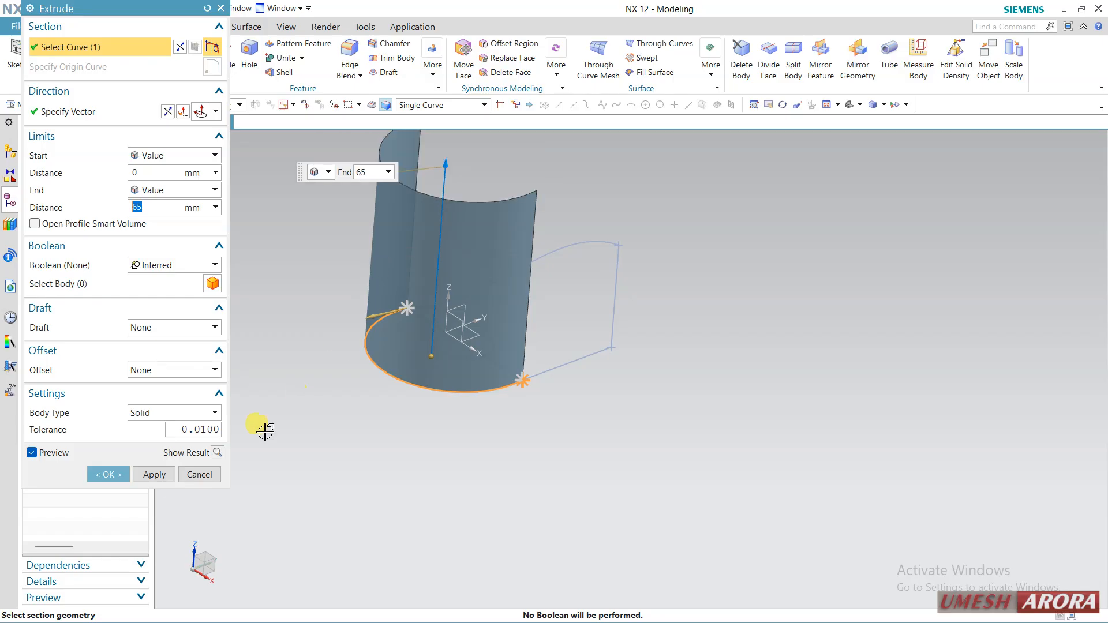
click(102, 472)
Start a planar text and place its anchor point in the empty space beside the curved wall
middle_drag(383, 324, 406, 340)
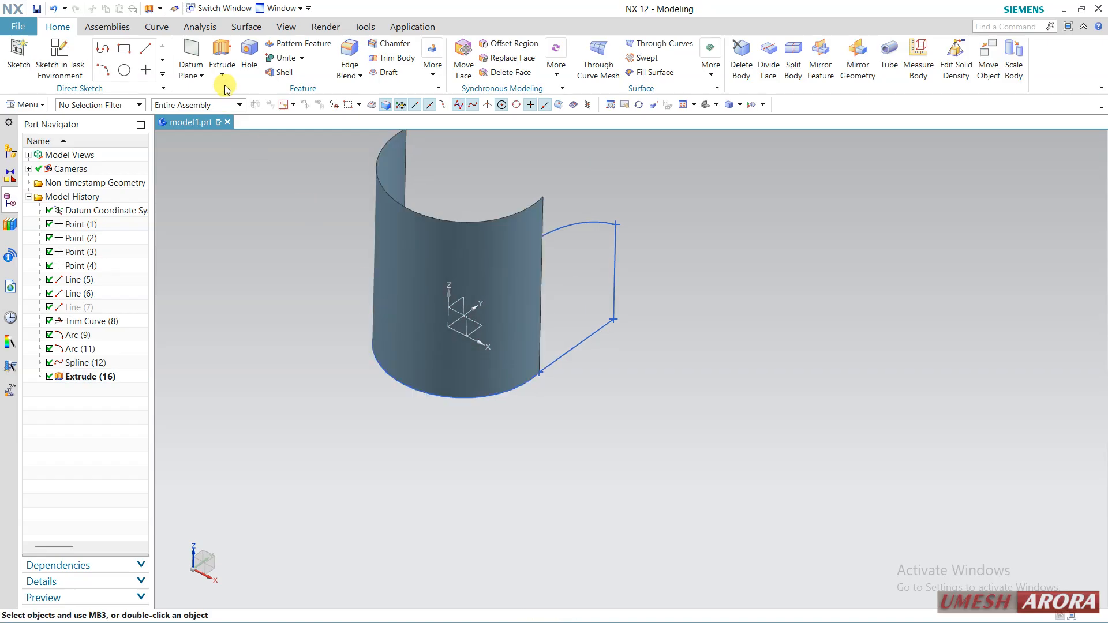
click(157, 27)
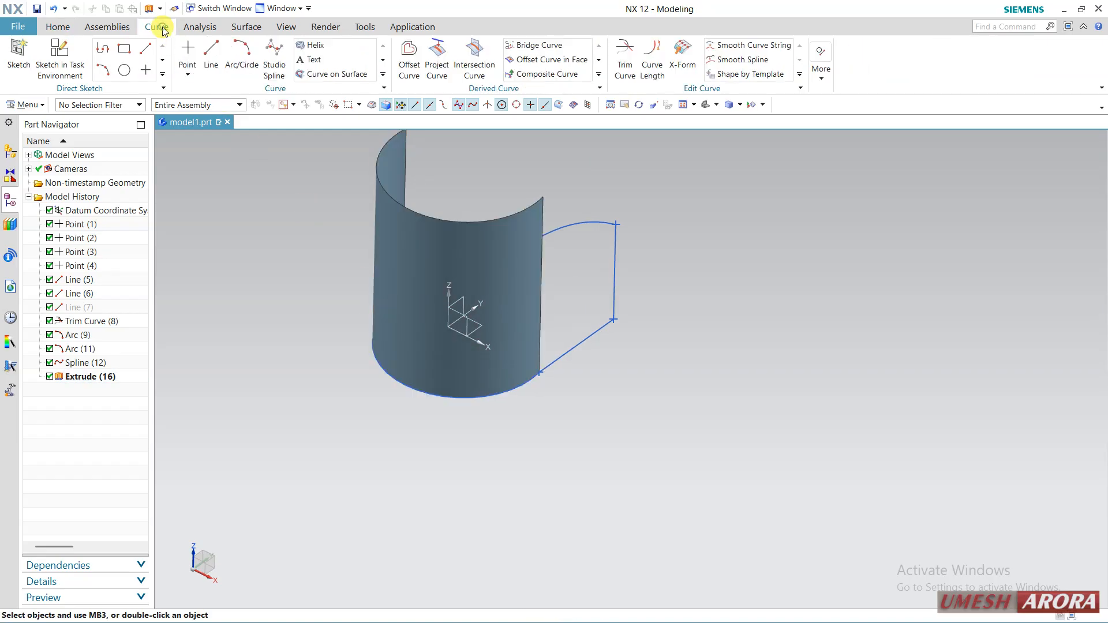
click(305, 59)
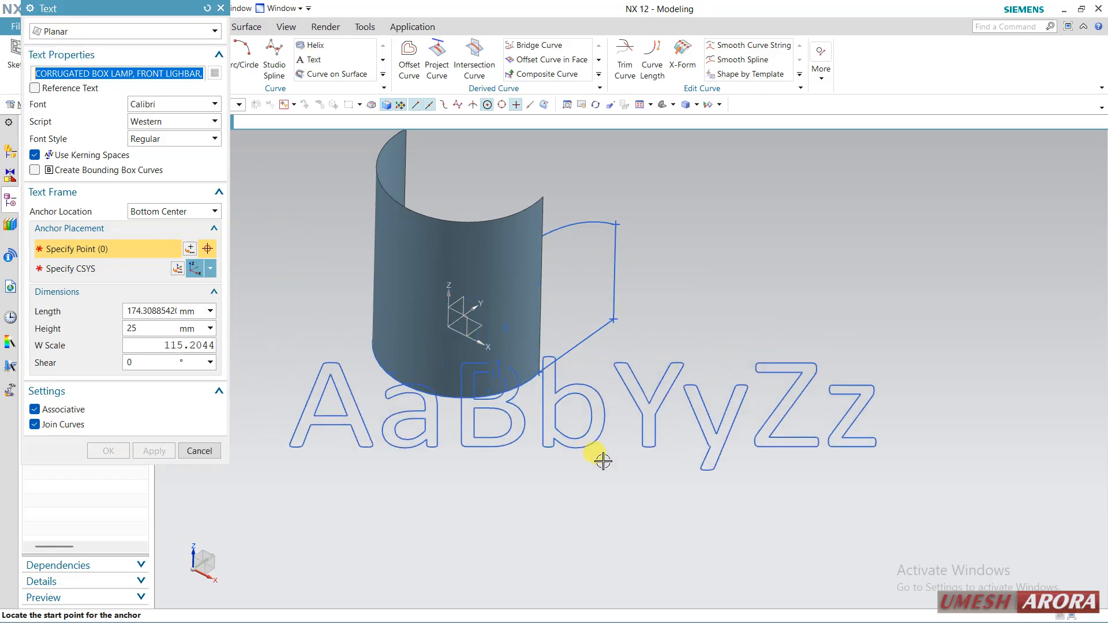
click(628, 448)
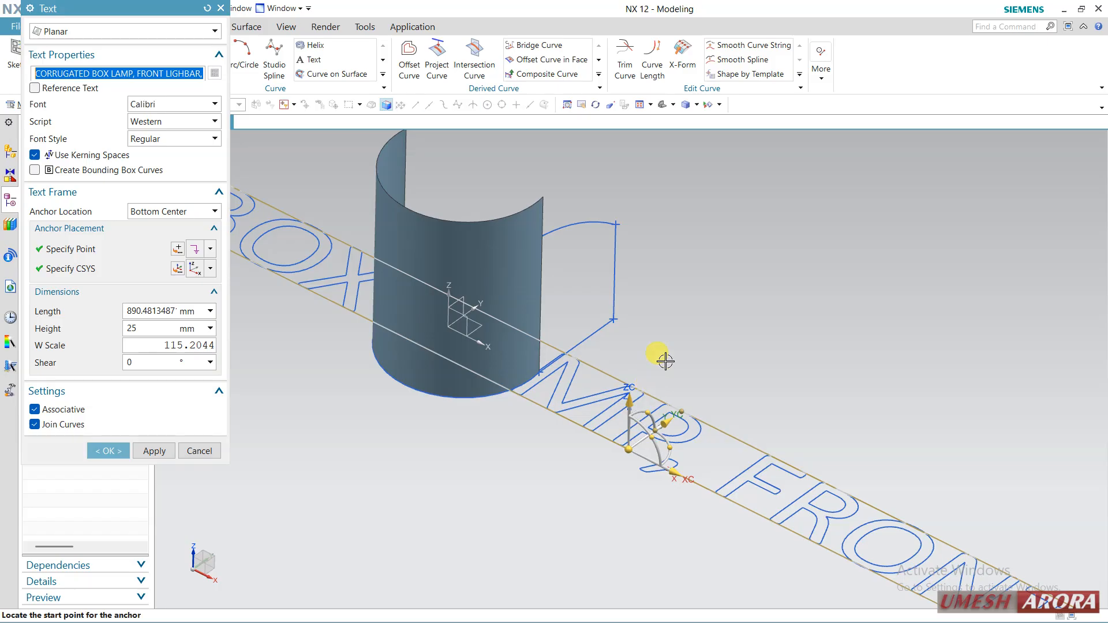
scroll(666, 361, down, 5)
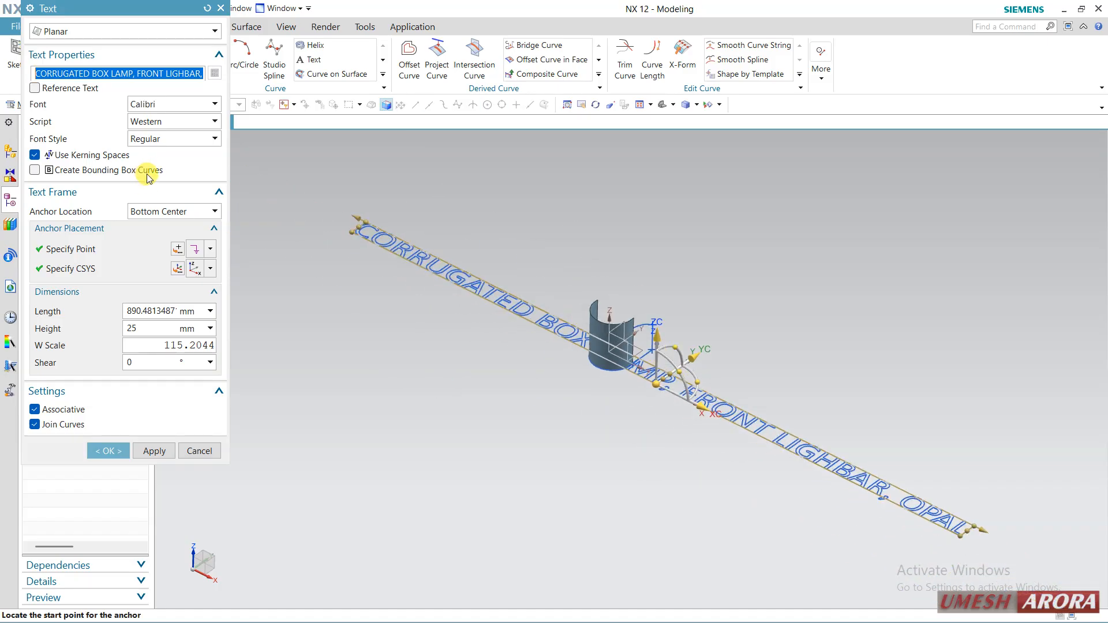
Shorten the text string to "CORRUGATED BOX"
click(162, 74)
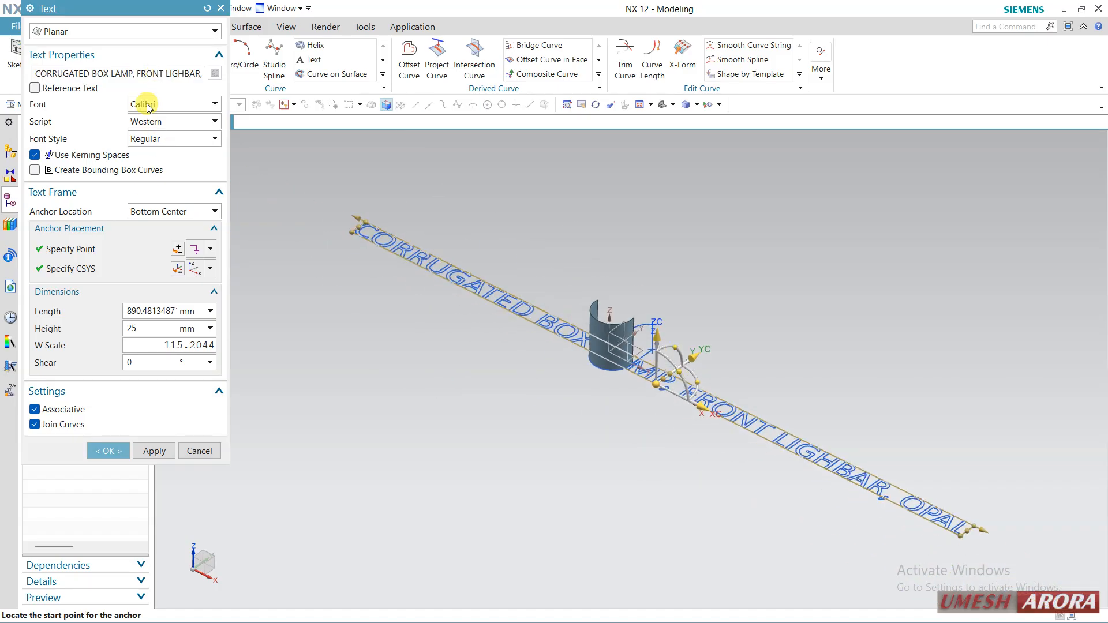
key(Delete)
key(Delete)
key(Delete)
key(Delete)
key(Delete)
key(Delete)
key(Delete)
key(Delete)
key(Delete)
key(Delete)
key(Delete)
key(Delete)
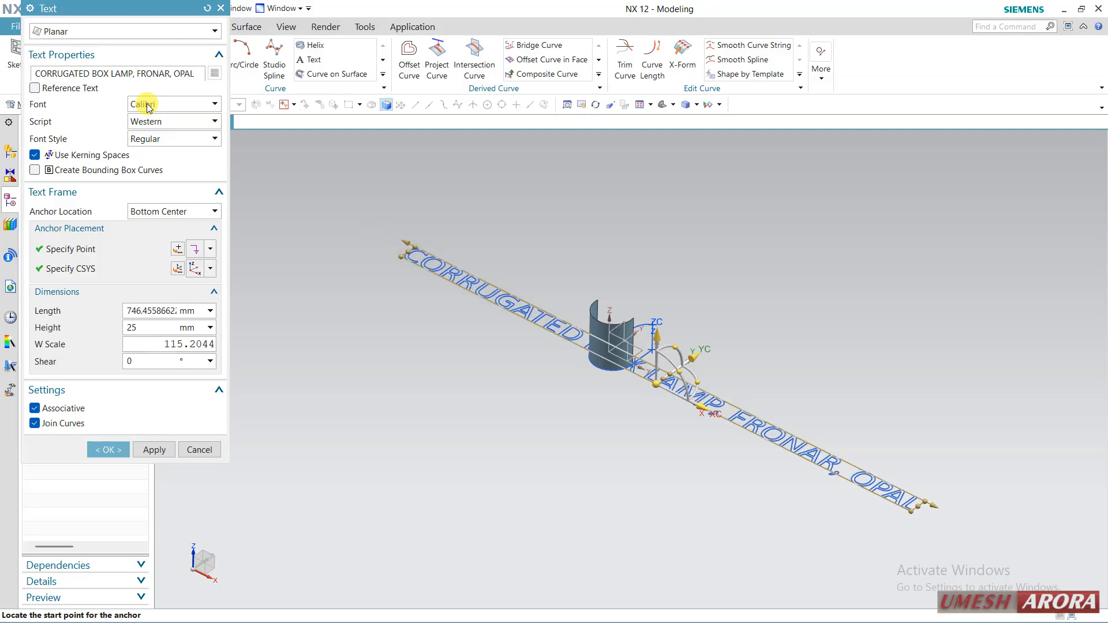
key(Delete)
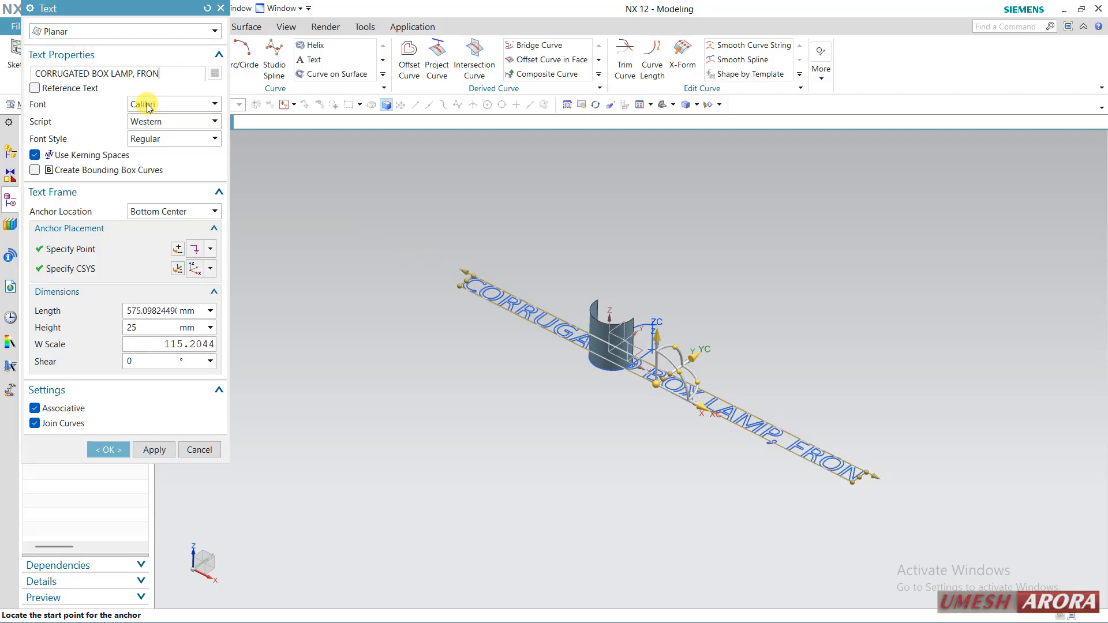
key(BackSpace)
key(BackSpace)
key(BackSpace)
key(BackSpace)
key(BackSpace)
key(BackSpace)
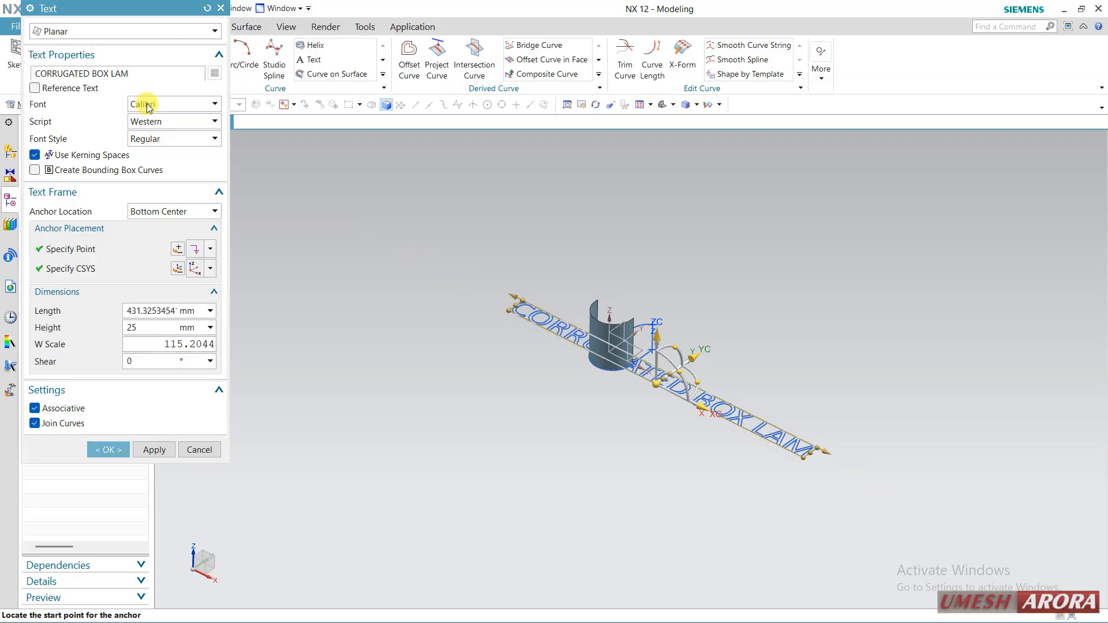
key(BackSpace)
key(BackSpace)
key(BackSpace)
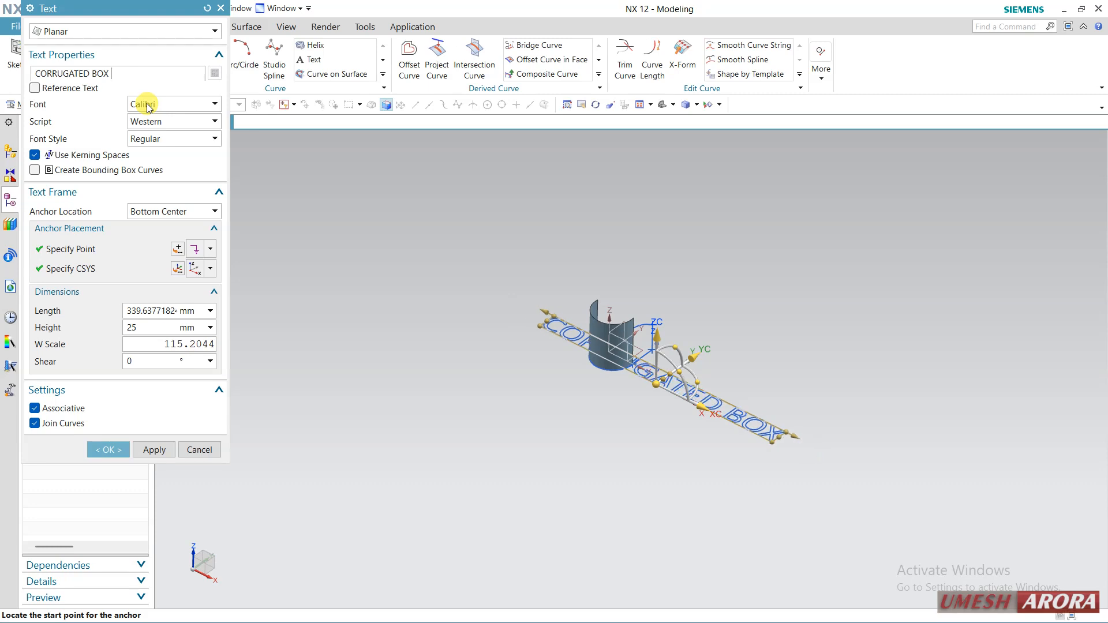
Rotate the text frame 90° to stand upright and move it 32 mm along its ZC direction, in front of the curved wall
scroll(612, 166, up, 2)
middle_drag(617, 196, 588, 105)
right_click(587, 105)
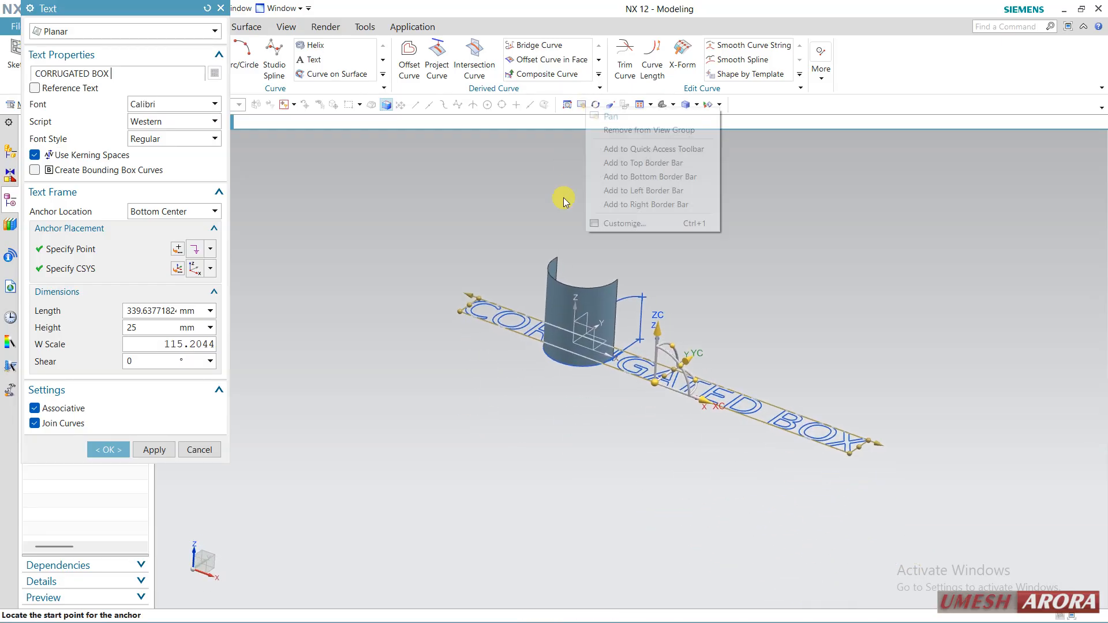
click(506, 221)
scroll(659, 358, up, 2)
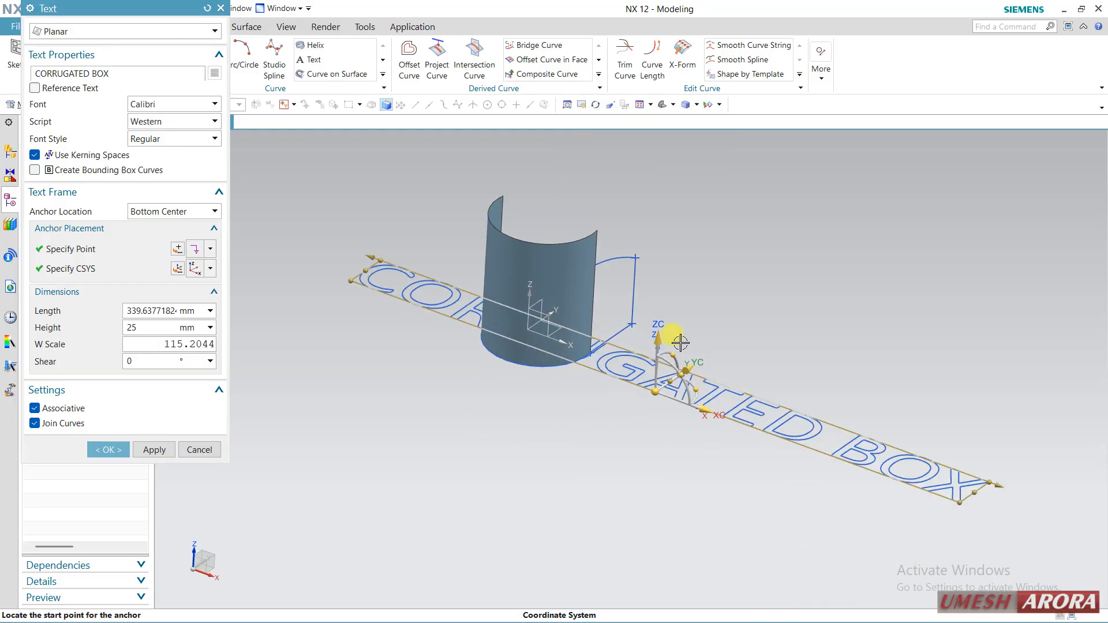
drag(676, 352, 616, 349)
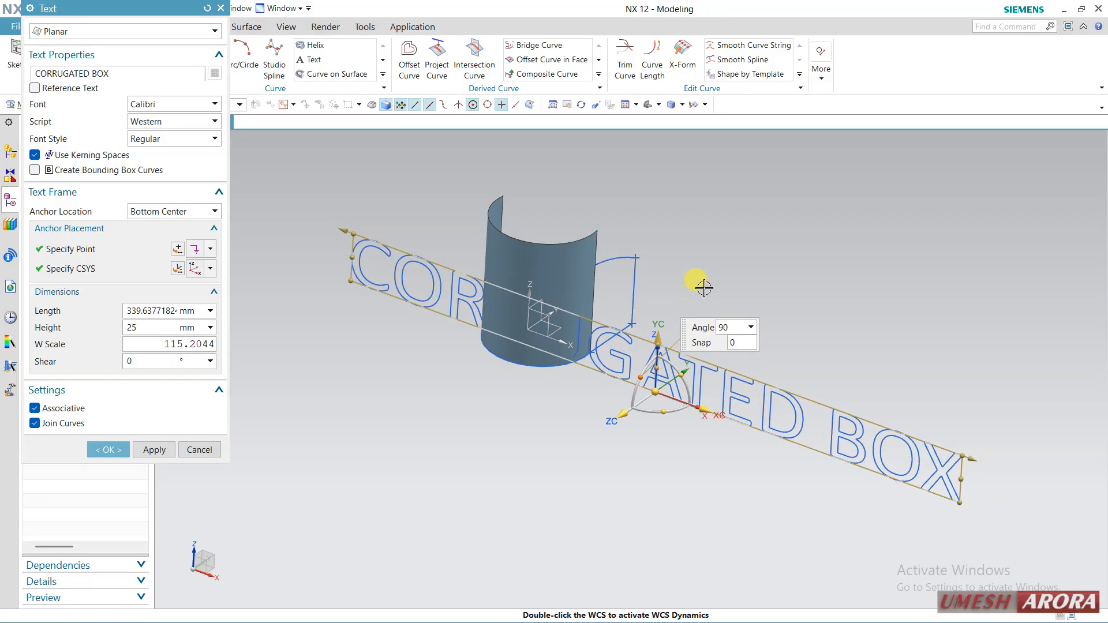
click(603, 430)
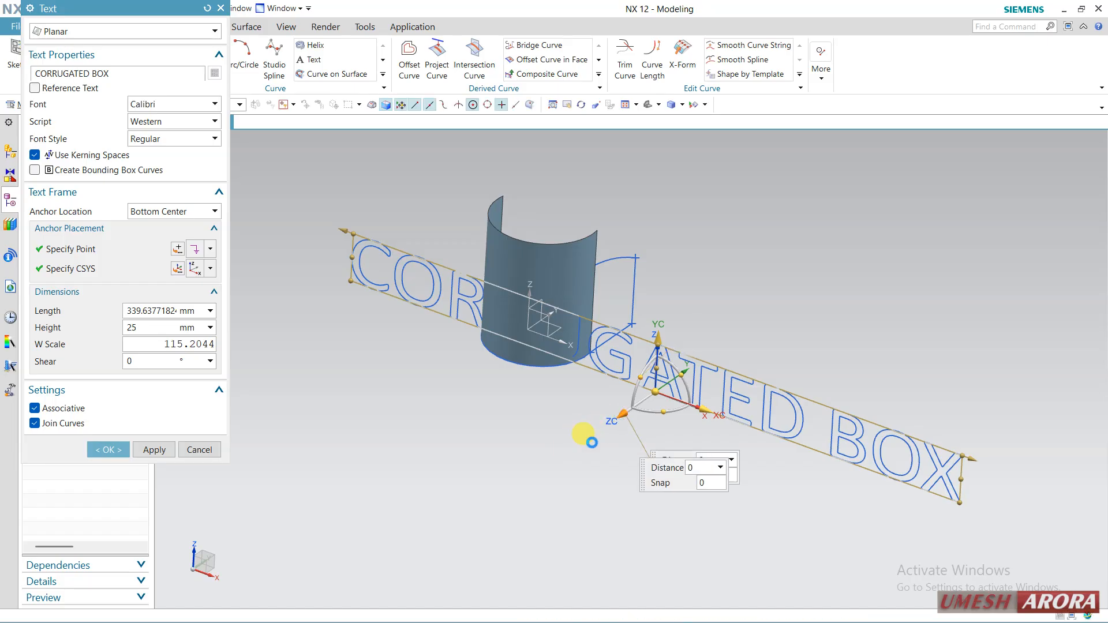
drag(579, 452, 583, 442)
Resize the text frame to a length of 266 mm and a height of 35 mm
middle_drag(716, 326, 750, 311)
key(ctrl+alt+f)
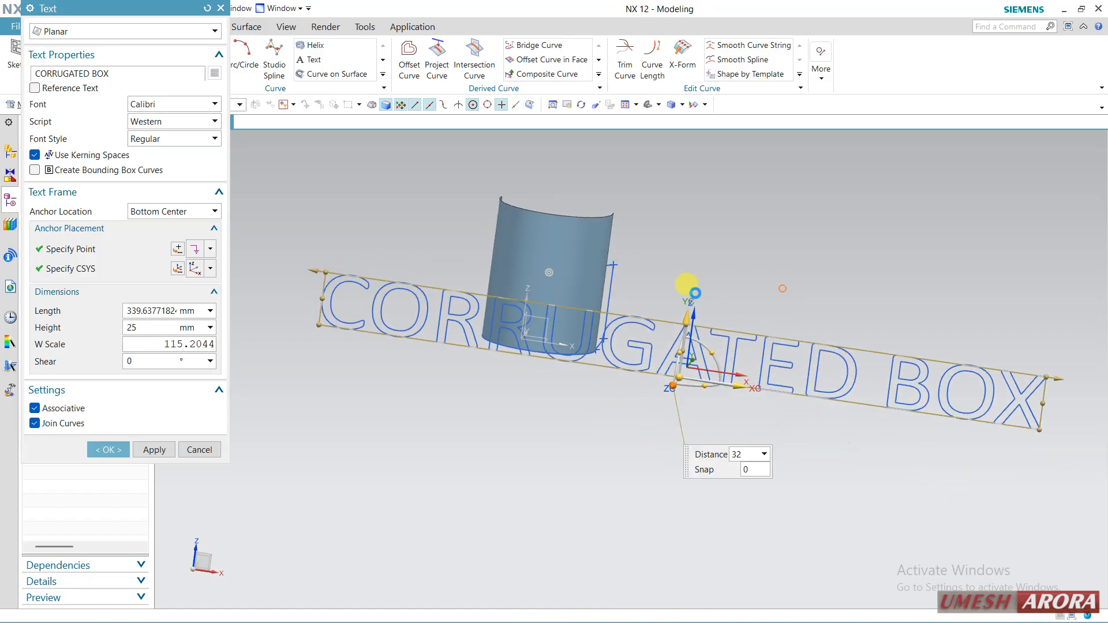
drag(314, 286, 414, 302)
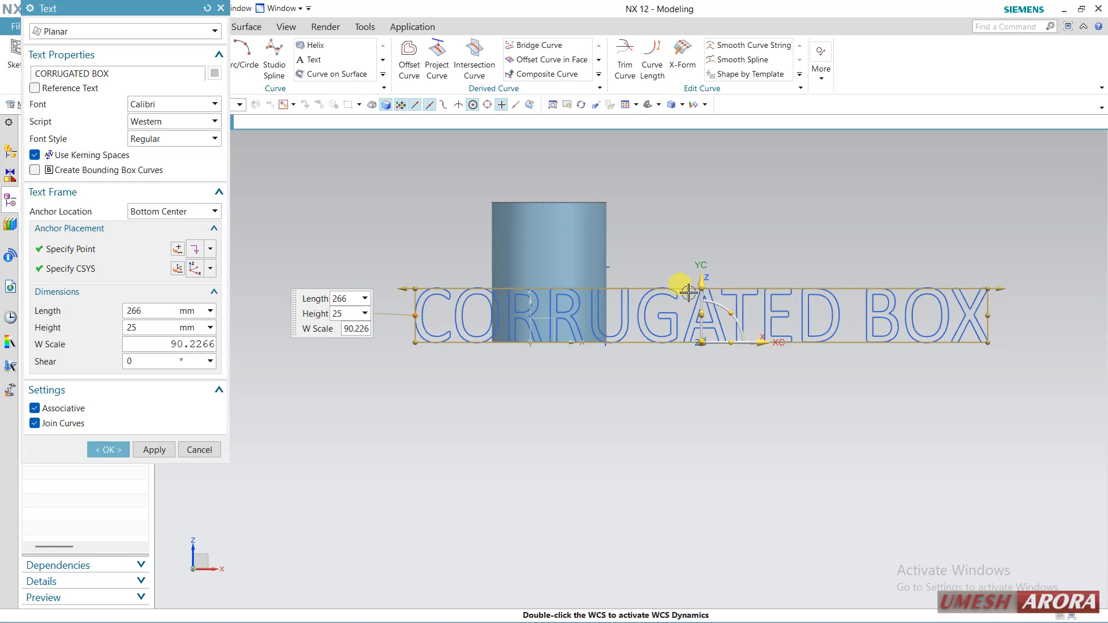
scroll(723, 284, up, 2)
drag(694, 292, 695, 258)
Move the text 11 mm upward along its YC direction and create it
click(697, 319)
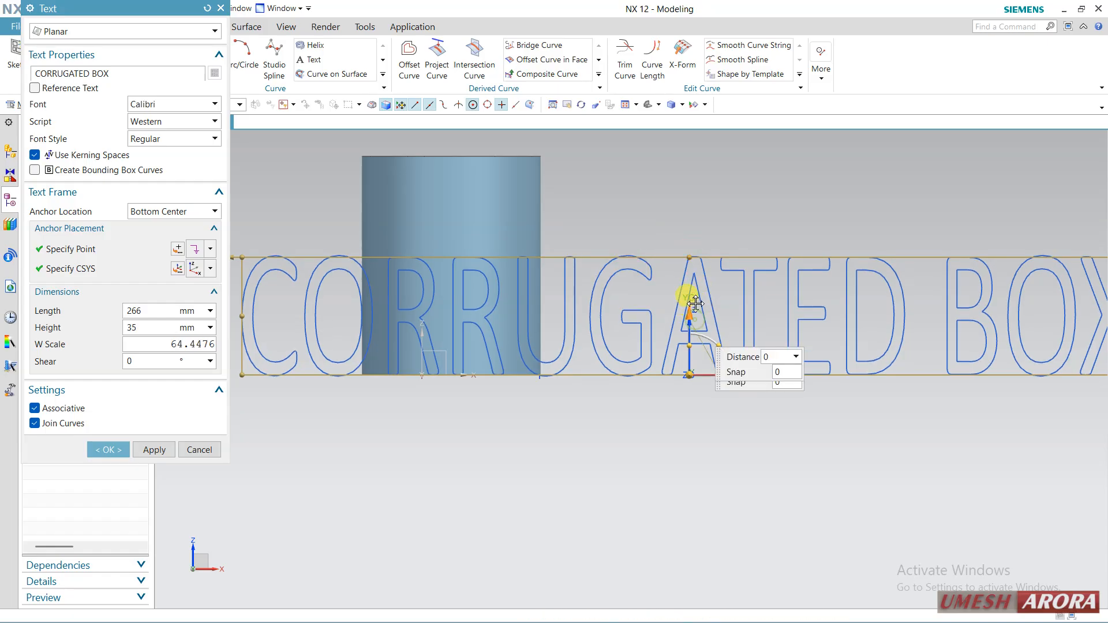
mouse_move(700, 263)
mouse_down()
mouse_move(690, 243)
mouse_move(694, 279)
mouse_up()
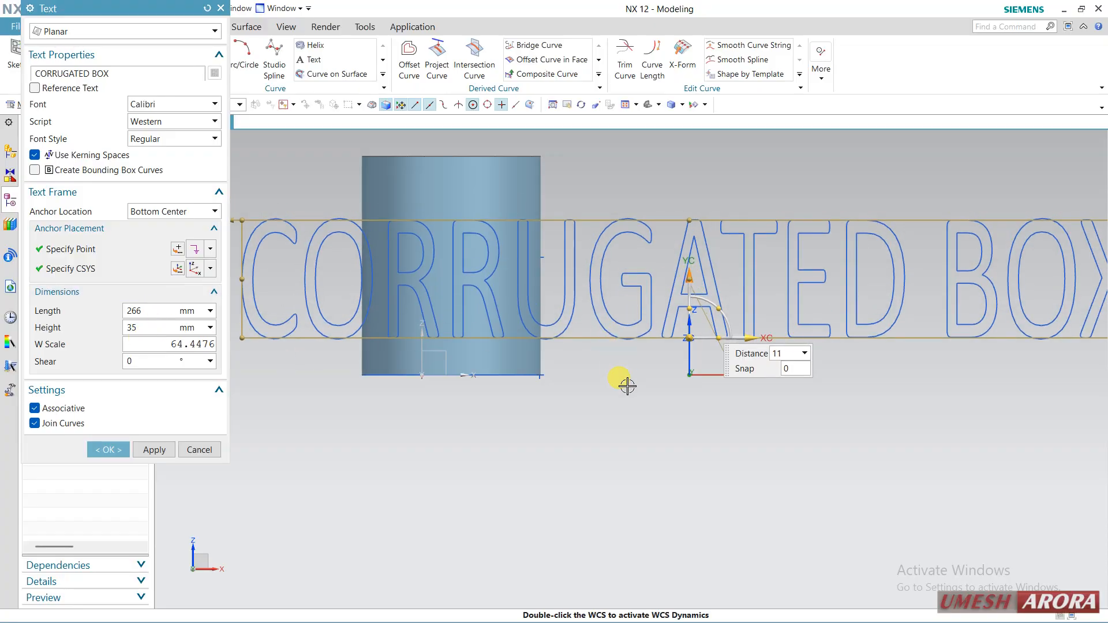
scroll(628, 386, down, 1)
click(120, 456)
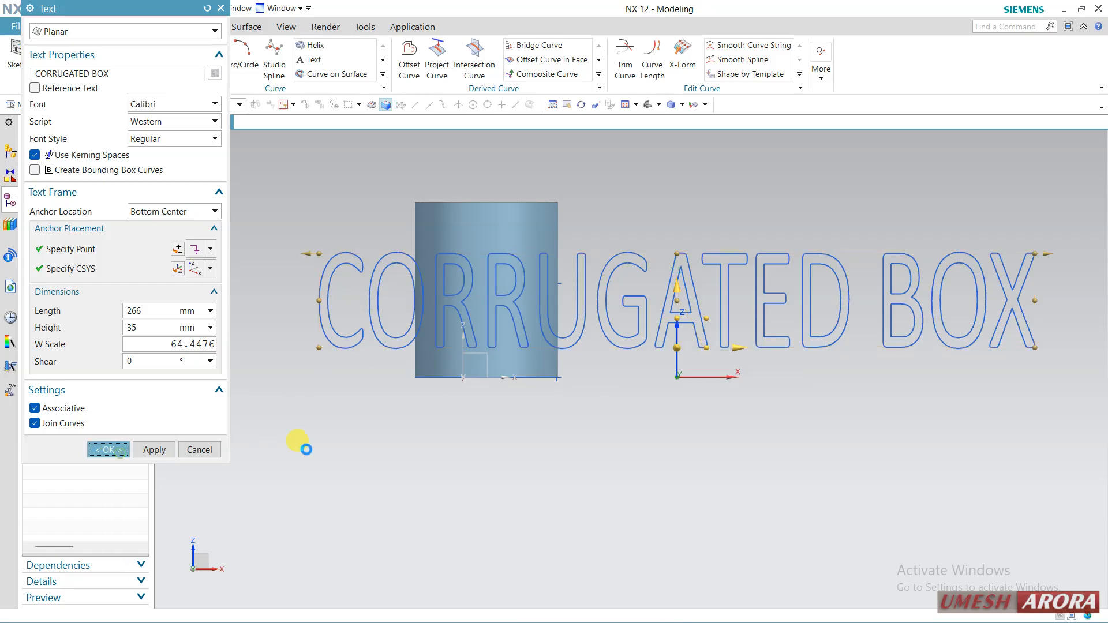
Extrude all the "CORRUGATED BOX" text curves 2 mm into solid letters, using Infer Curves for the selection
middle_drag(641, 415, 606, 453)
click(58, 27)
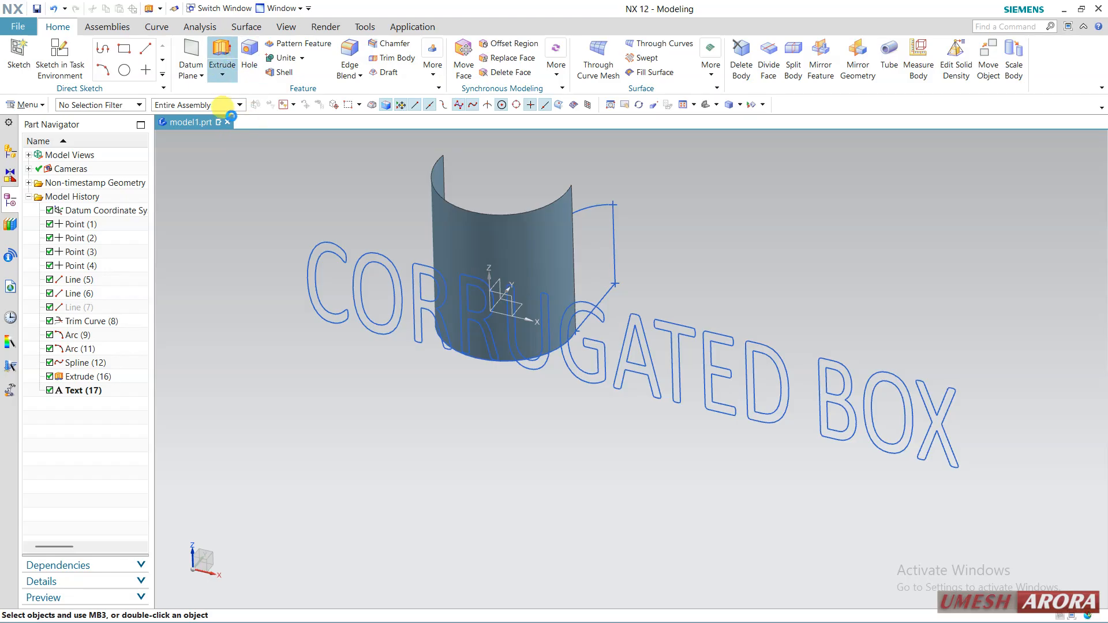
text(2)
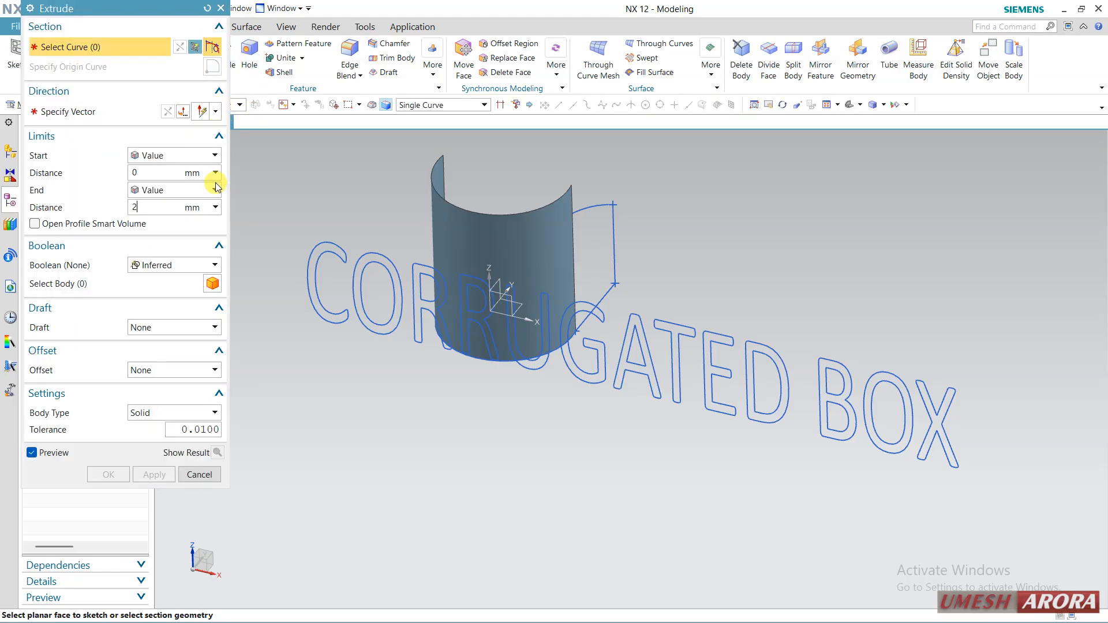
key(Return)
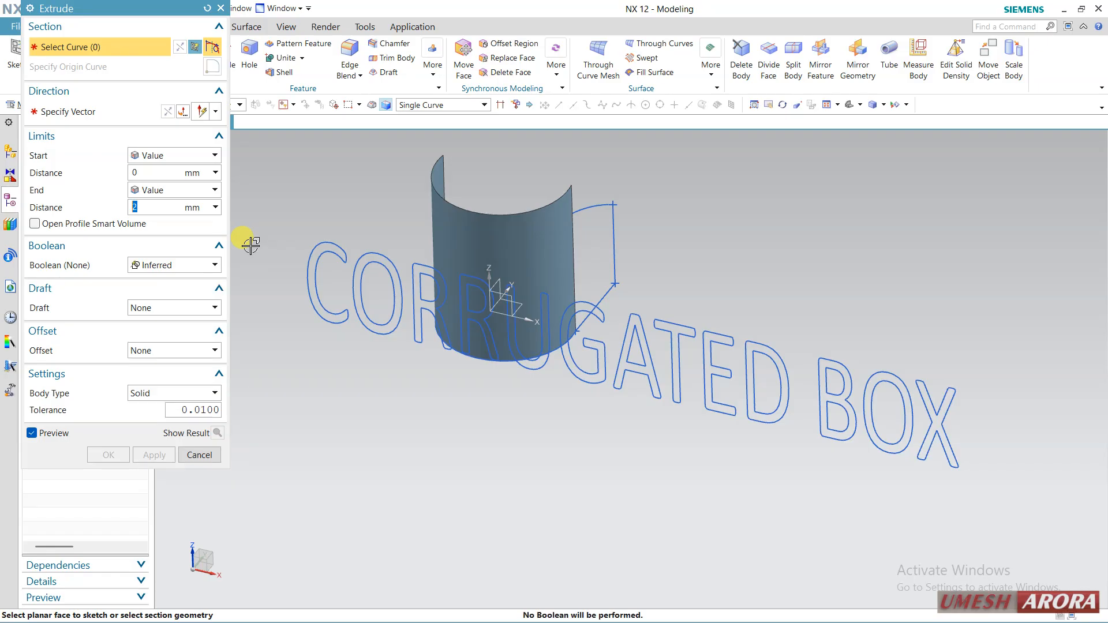
click(418, 107)
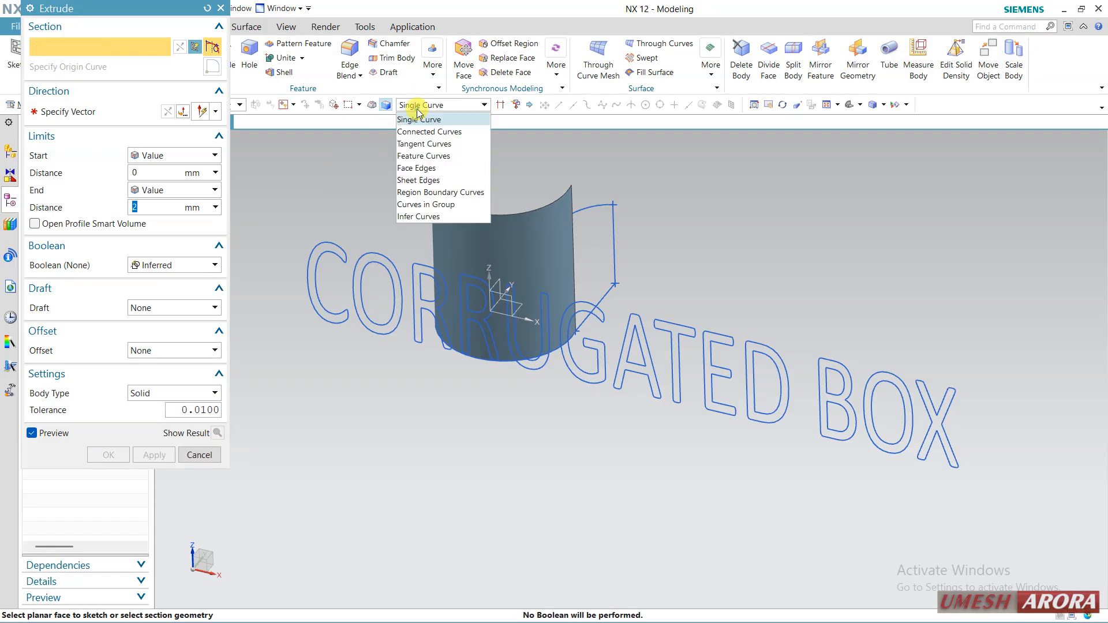
click(418, 217)
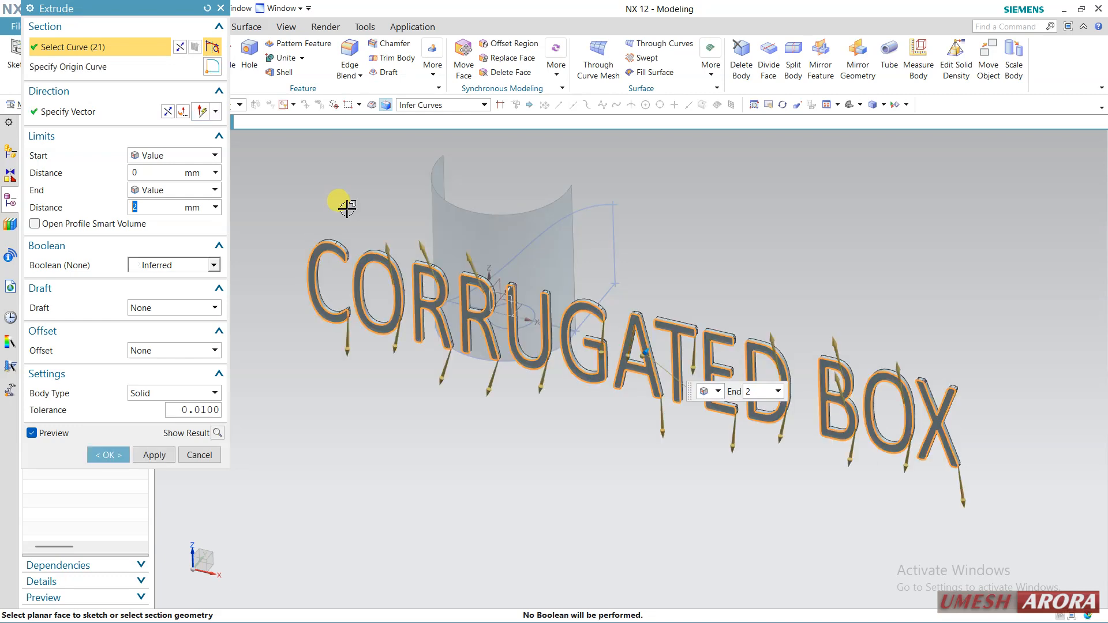
click(119, 453)
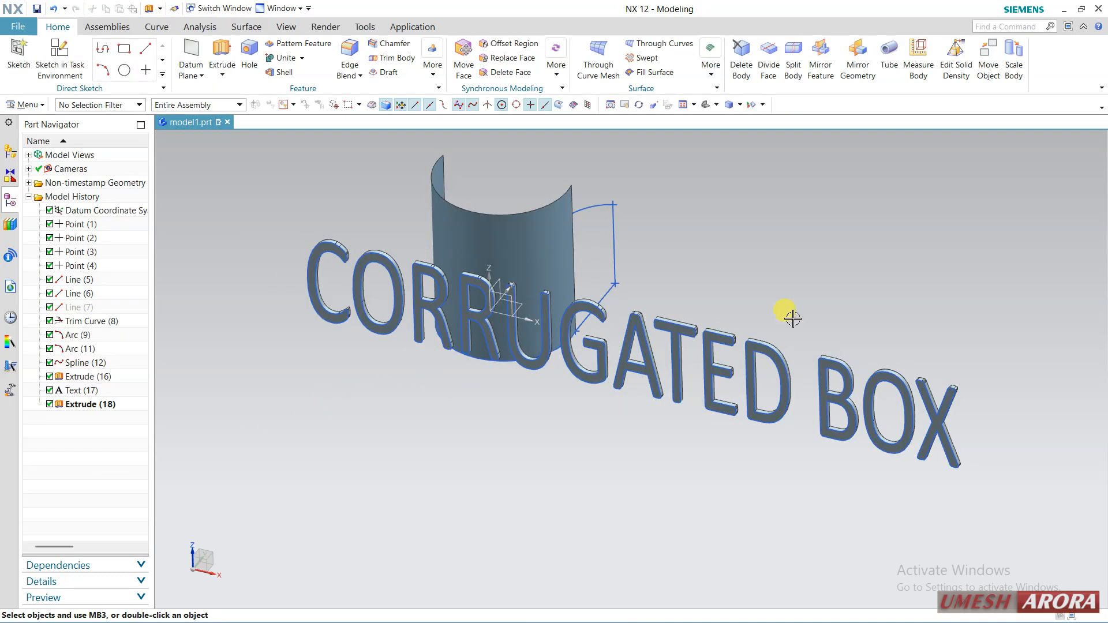
Delete the extruded letters together with the text curves they are based on
middle_drag(853, 285, 841, 304)
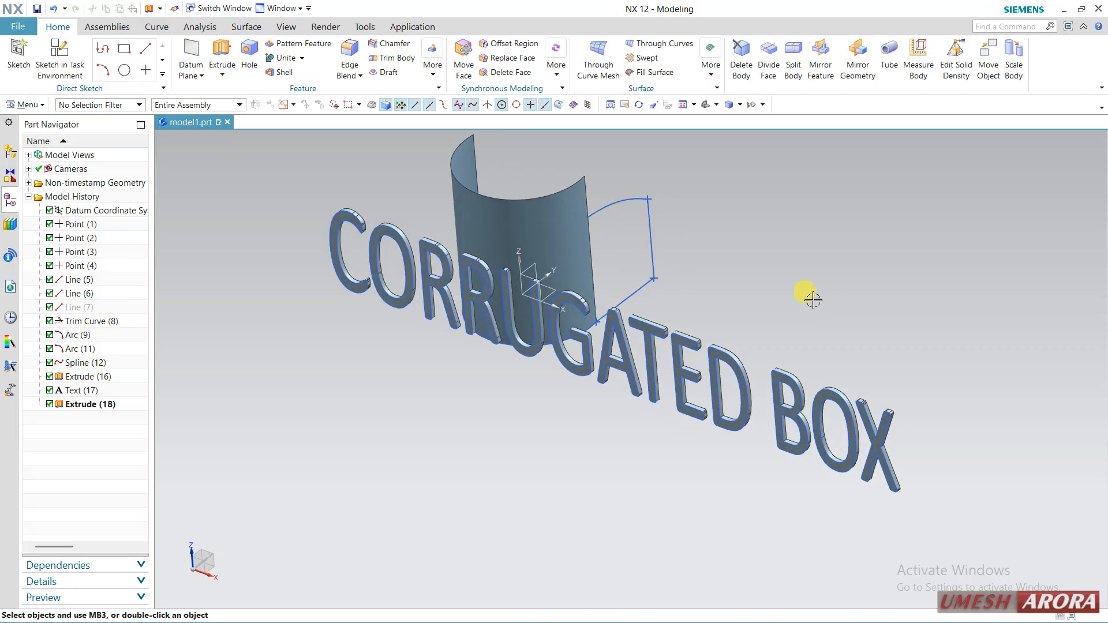
click(74, 406)
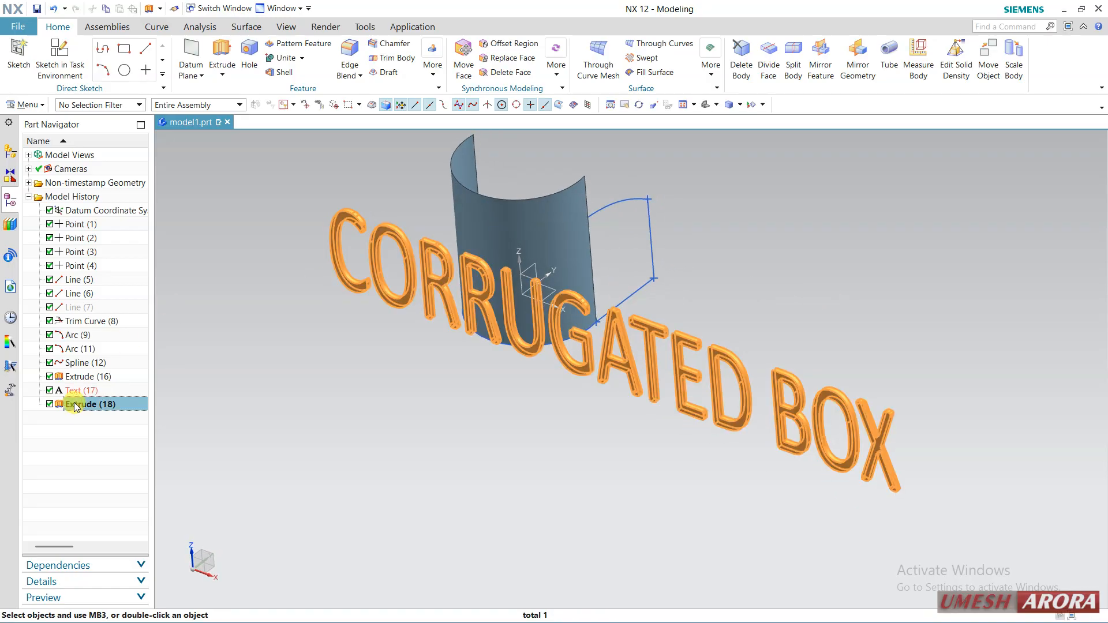
right_click(84, 396)
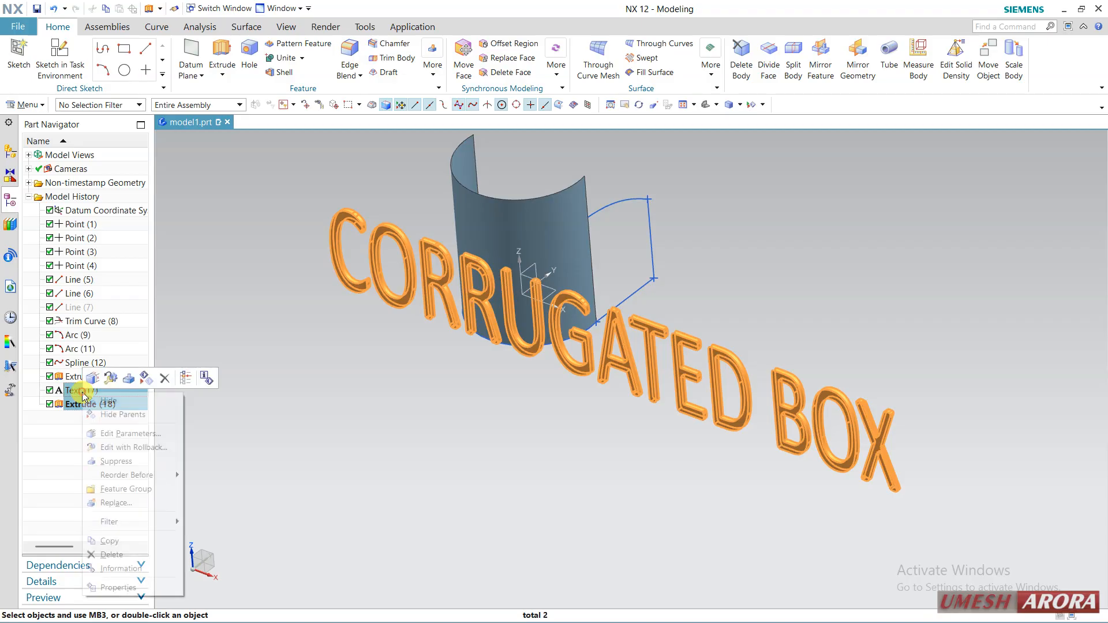
click(153, 378)
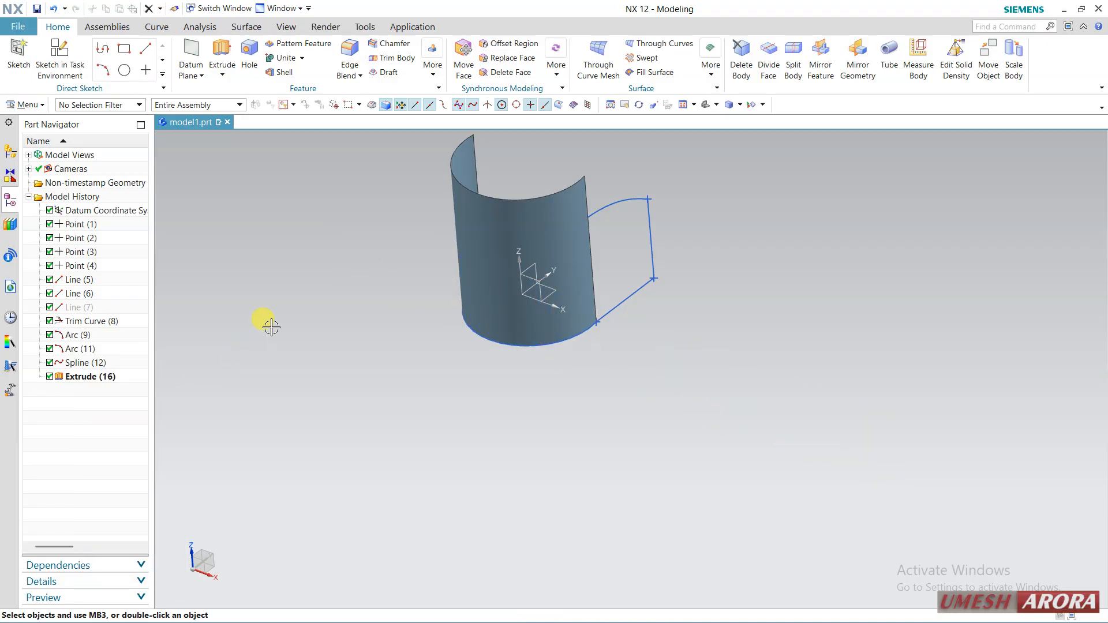
Start the "CORRUGATED BOX" text as On Curve text that follows the arc at the base of the cylindrical surface
mouse_move(297, 313)
middle_down()
mouse_move(302, 300)
mouse_move(425, 389)
mouse_move(483, 391)
mouse_move(502, 375)
middle_up()
click(164, 28)
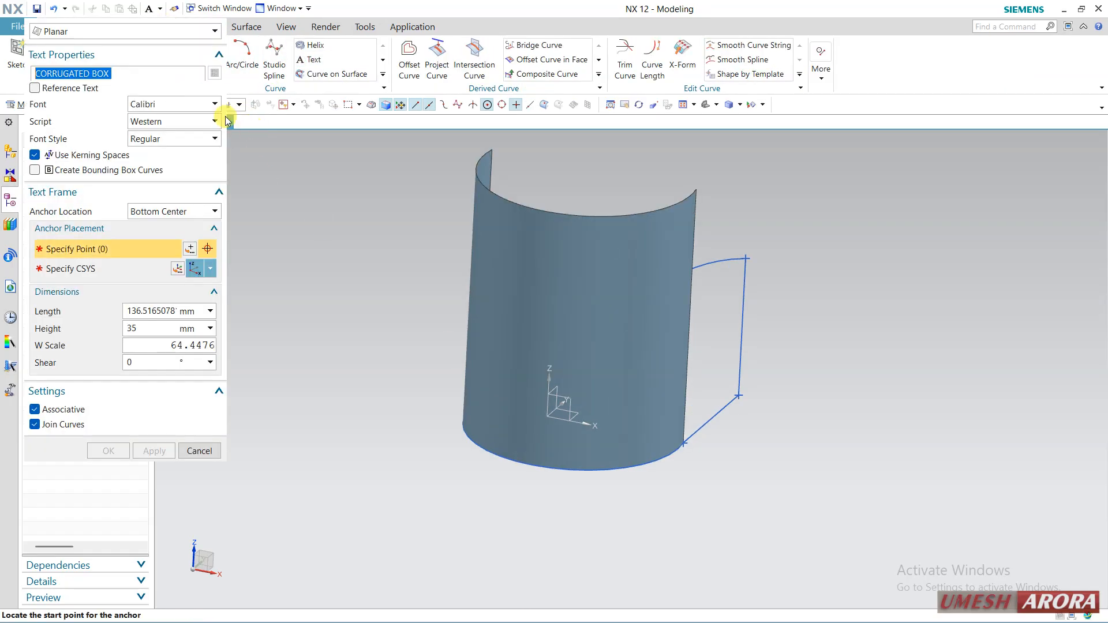
click(69, 31)
click(60, 60)
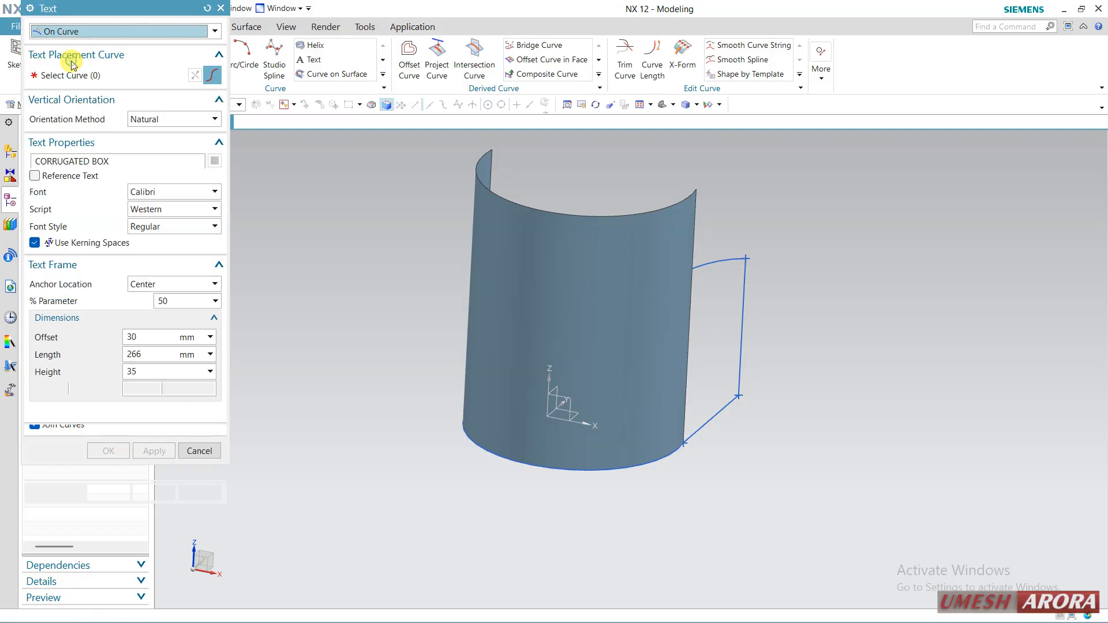
click(474, 449)
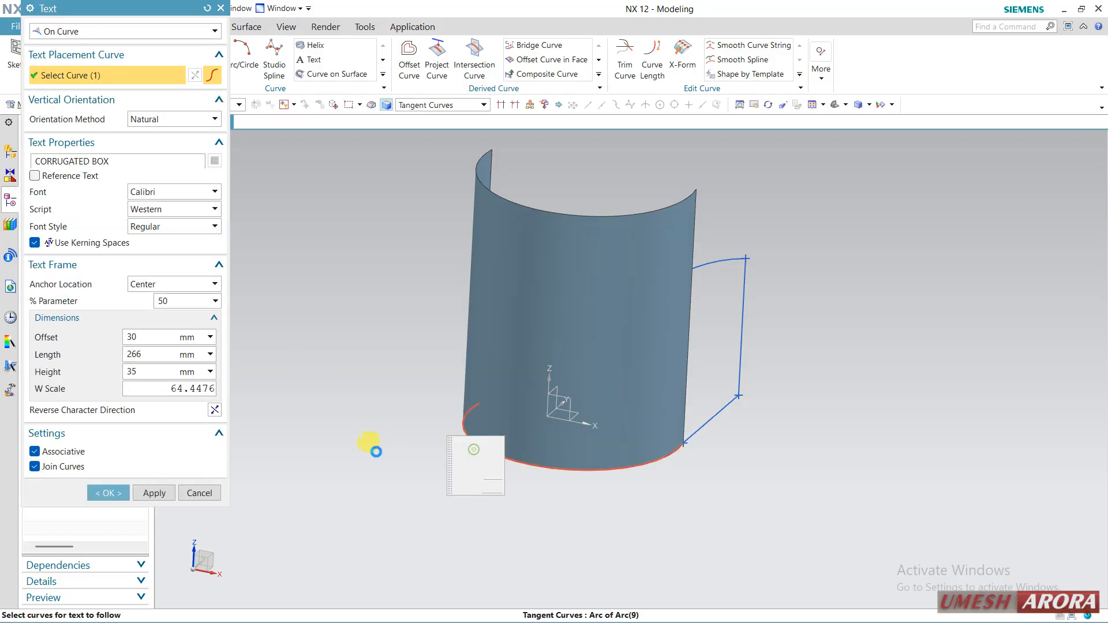
scroll(571, 286, down, 2)
middle_drag(714, 342, 759, 407)
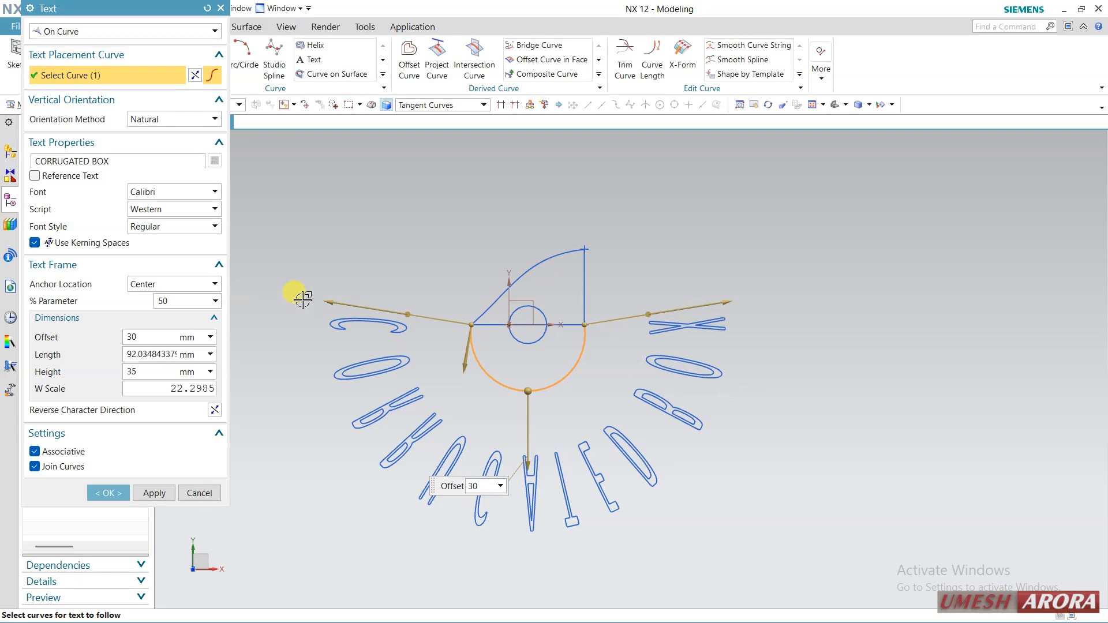
Adjust the text along the arc to a height of 13 mm and an offset of 5 mm from the curve
drag(324, 296, 366, 297)
middle_drag(721, 417, 509, 195)
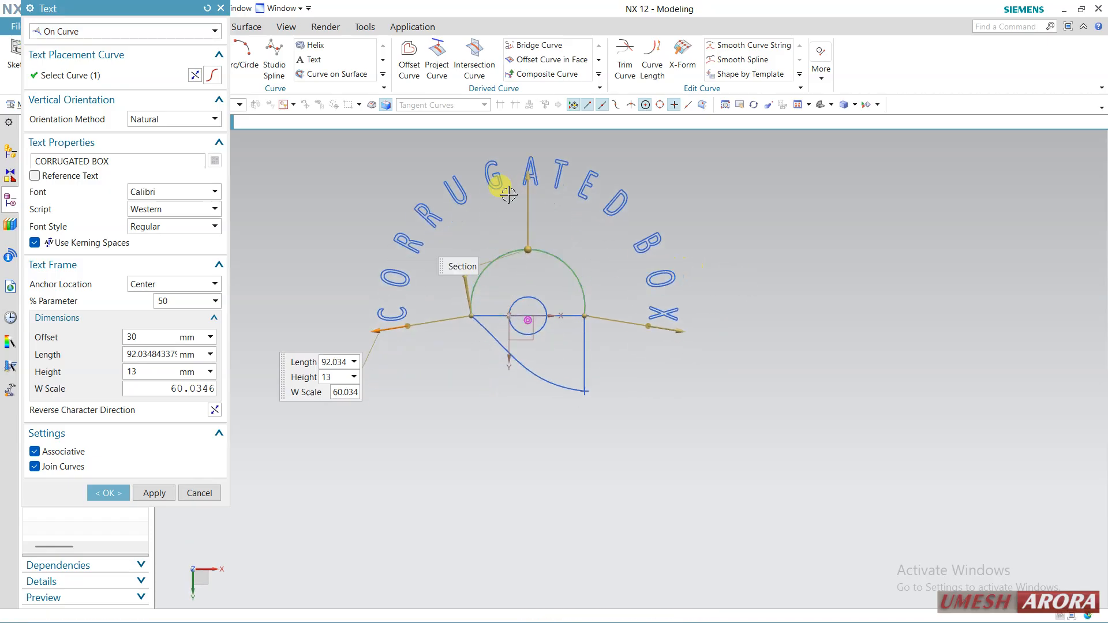
scroll(509, 195, up, 2)
drag(542, 180, 558, 263)
middle_drag(723, 336, 712, 250)
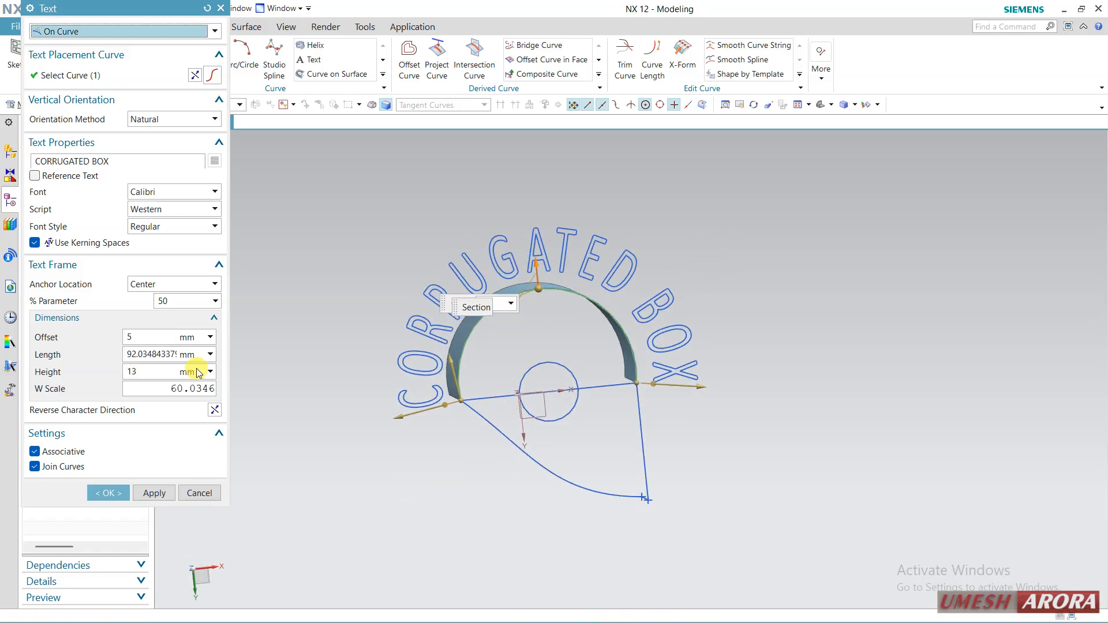
Try the reversed character direction and restore it, reverse the placement curve's direction, and create the text
click(215, 409)
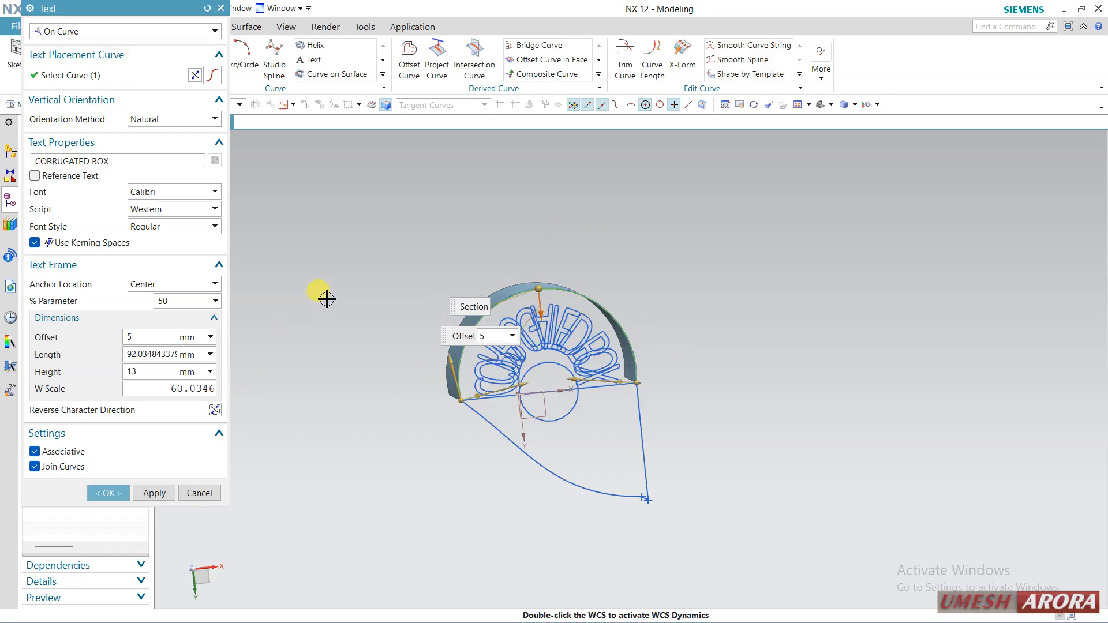
click(215, 410)
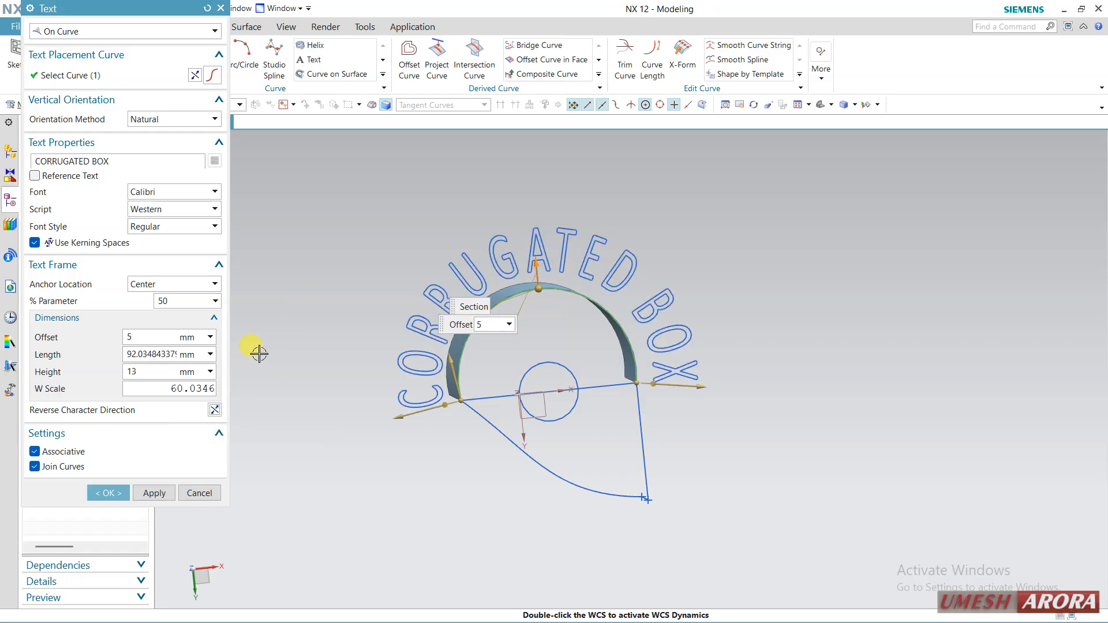
click(193, 74)
middle_drag(715, 230, 720, 341)
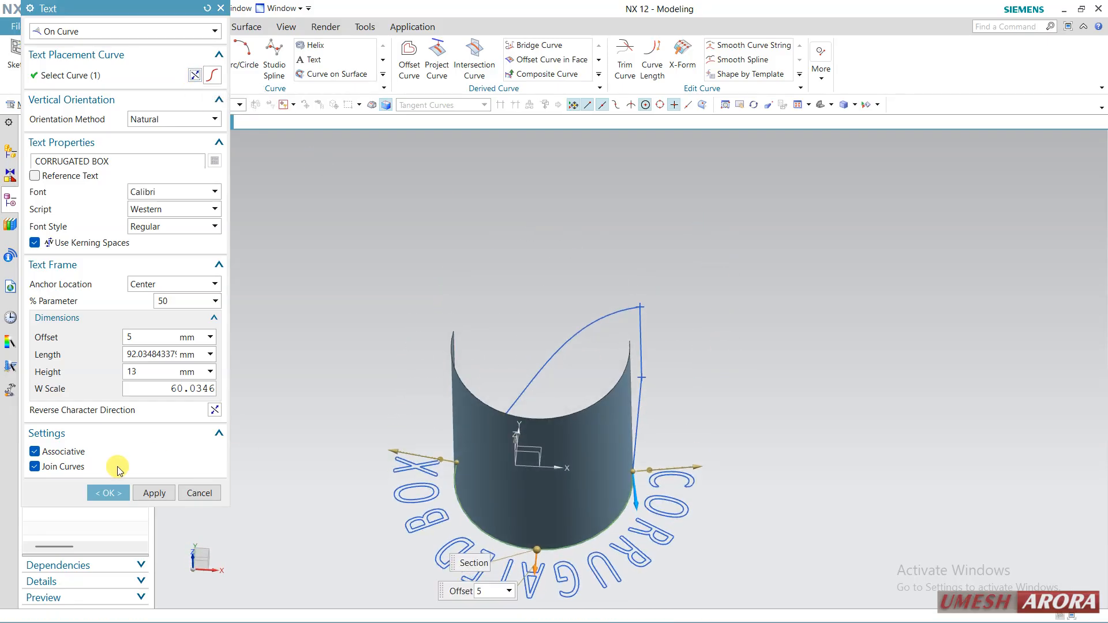
click(110, 494)
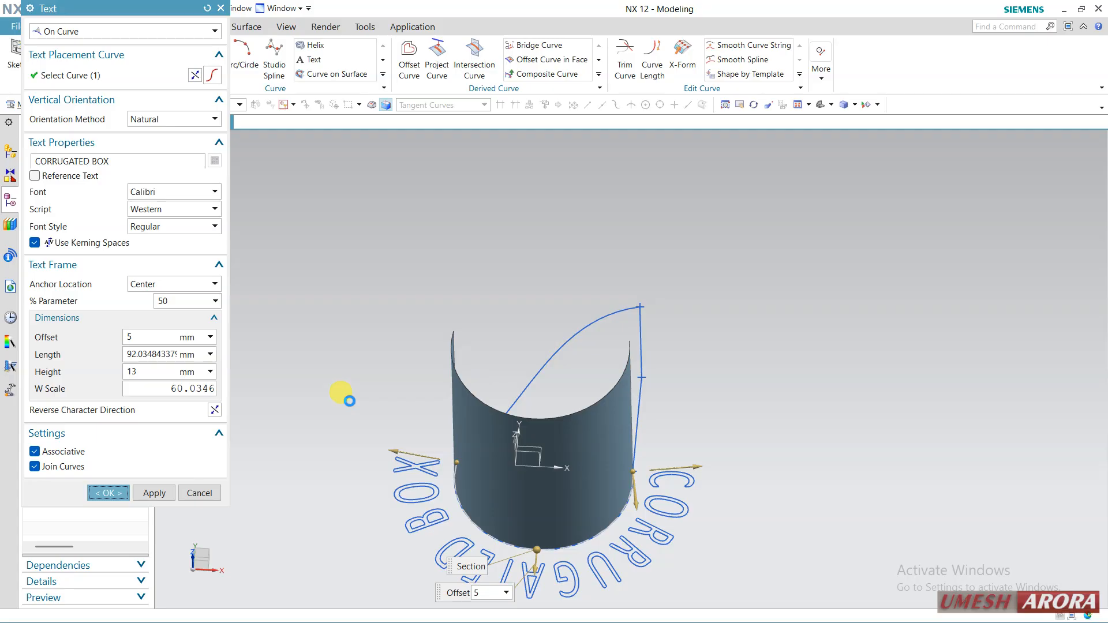
Delete the "CORRUGATED BOX" text that runs along the base arc
middle_drag(663, 309, 543, 484)
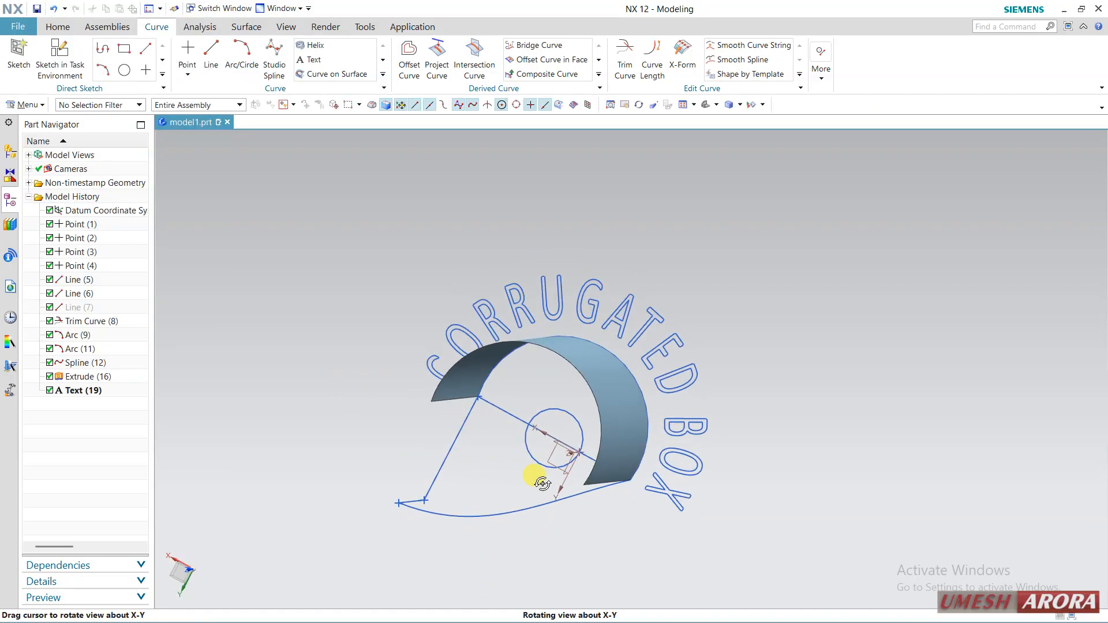
click(583, 307)
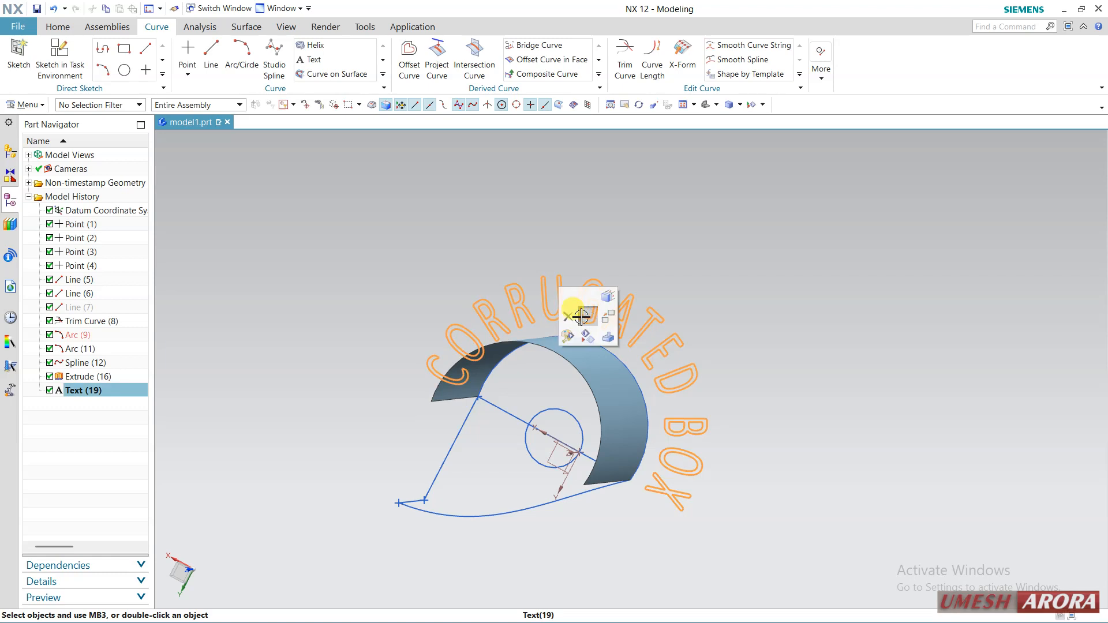
click(567, 316)
Start "CORRUGATED BOX" as On Face text on the cylindrical surface, using the base arc as its location curve
middle_drag(566, 317, 280, 302)
click(304, 58)
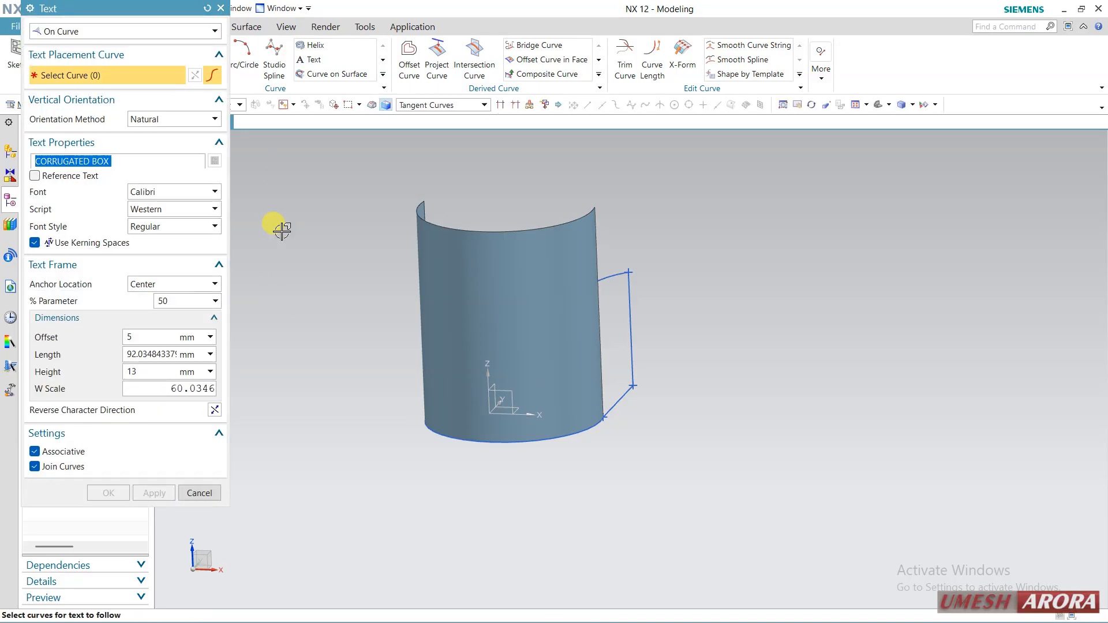
click(131, 32)
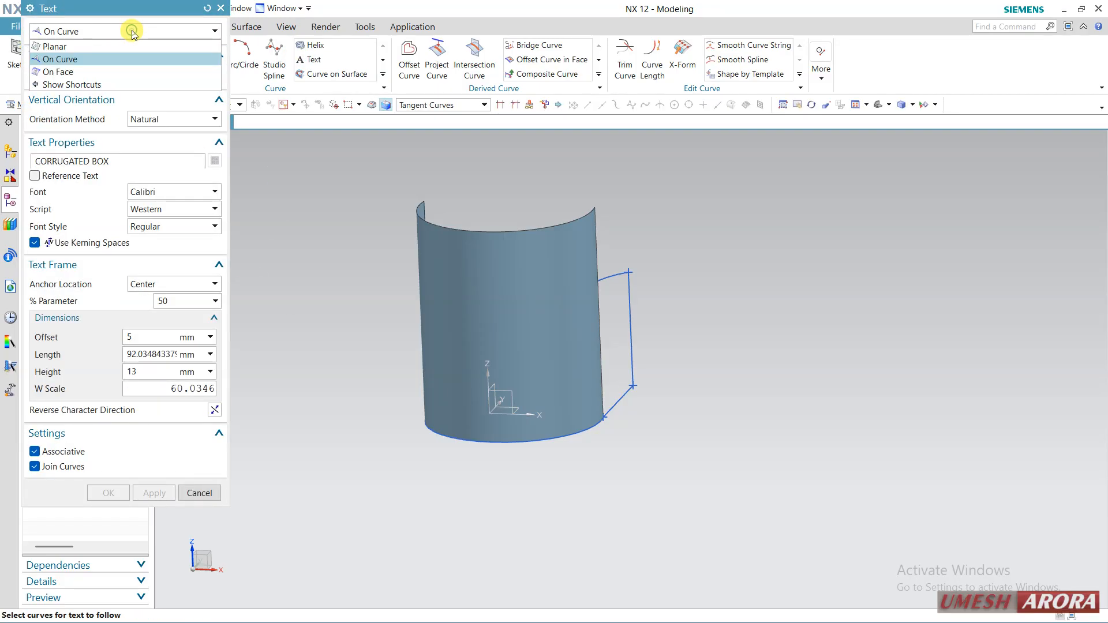
click(122, 72)
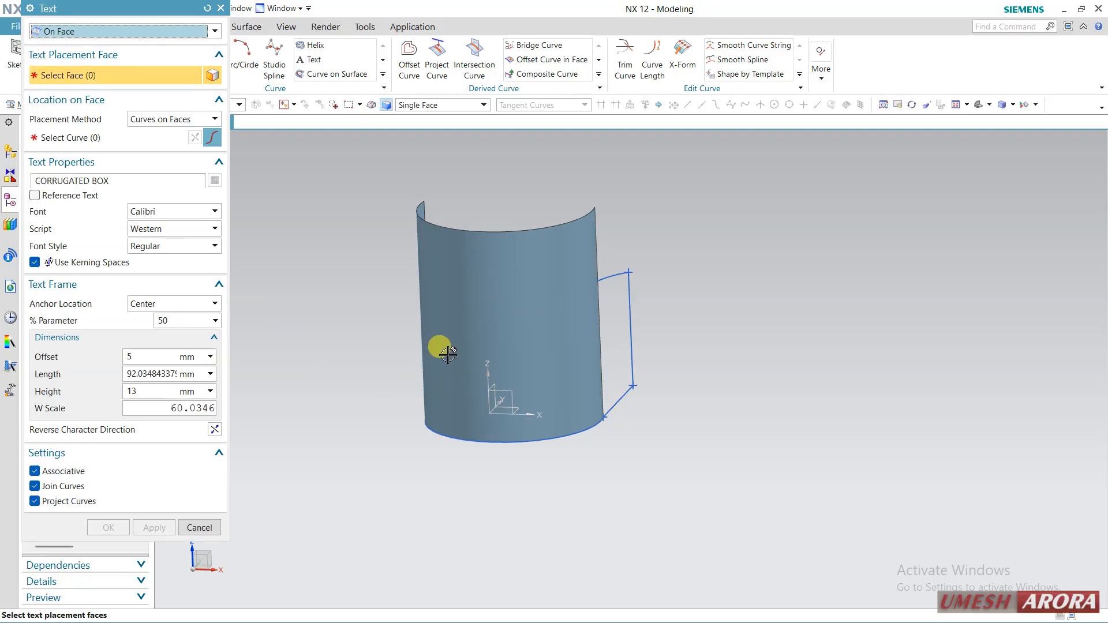
click(425, 323)
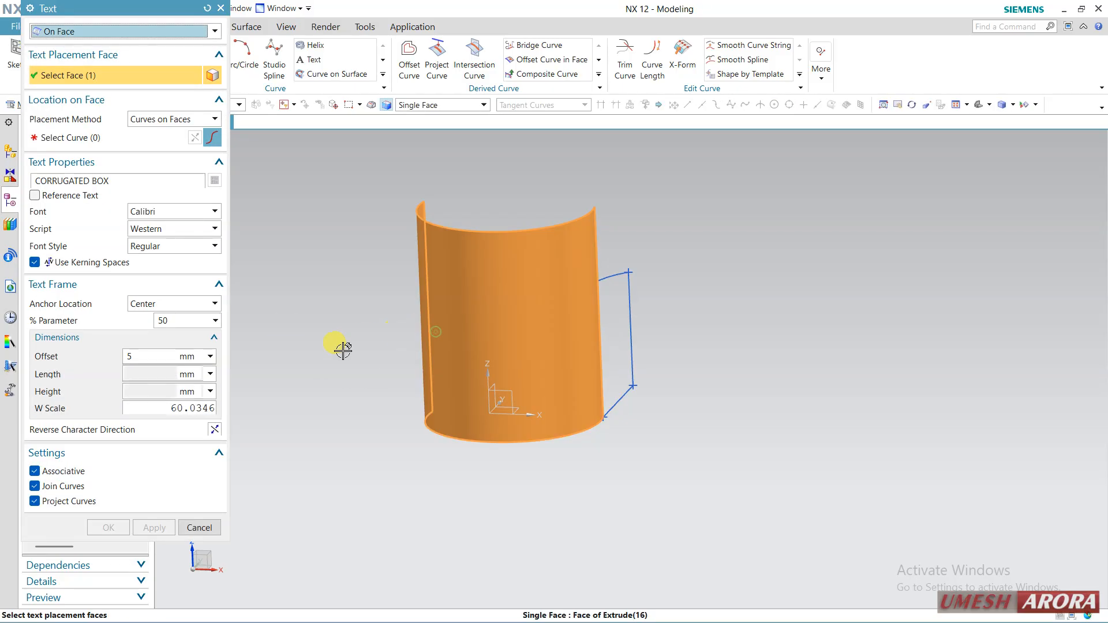
click(62, 141)
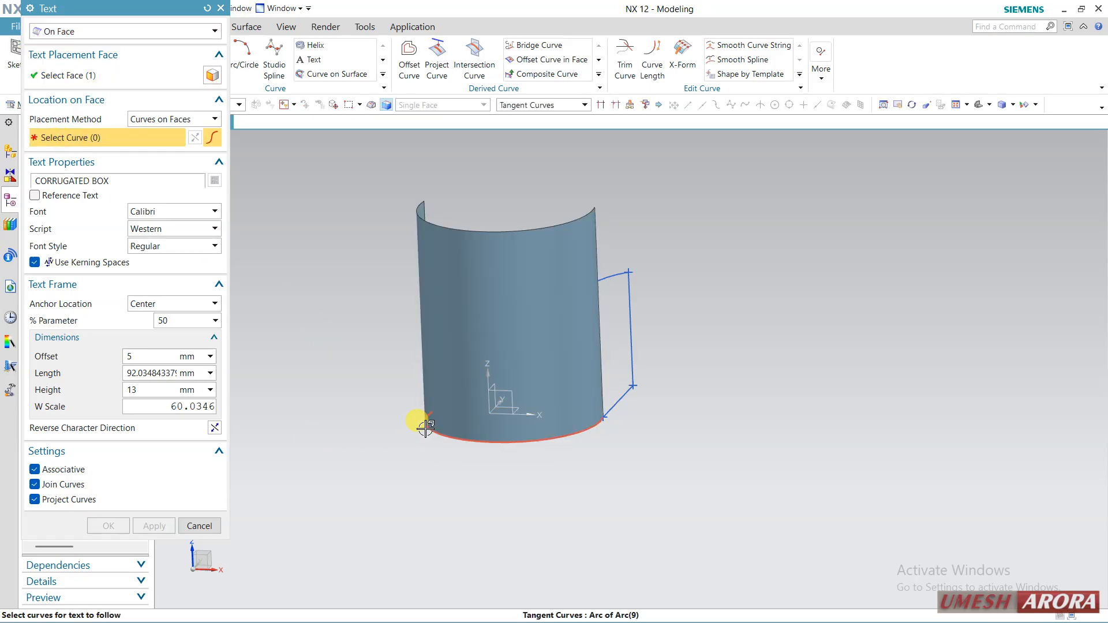
click(370, 463)
middle_drag(456, 535, 525, 506)
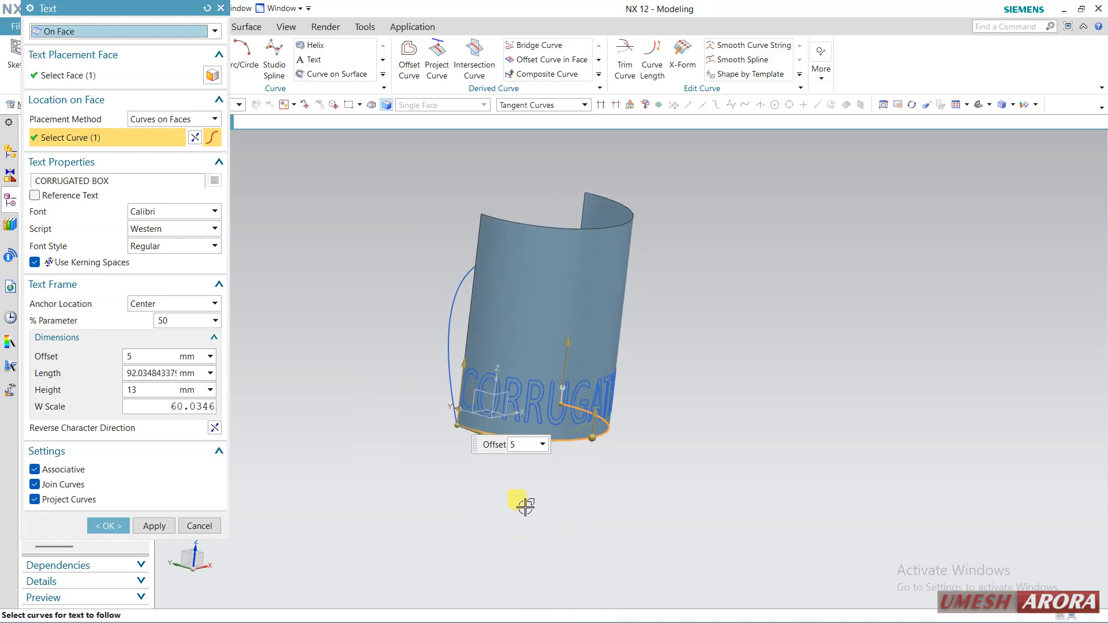
Resize the text on the cylindrical face to a length of about 86.5 mm and a height of 8.5 mm
scroll(504, 358, up, 3)
middle_drag(504, 358, 633, 415)
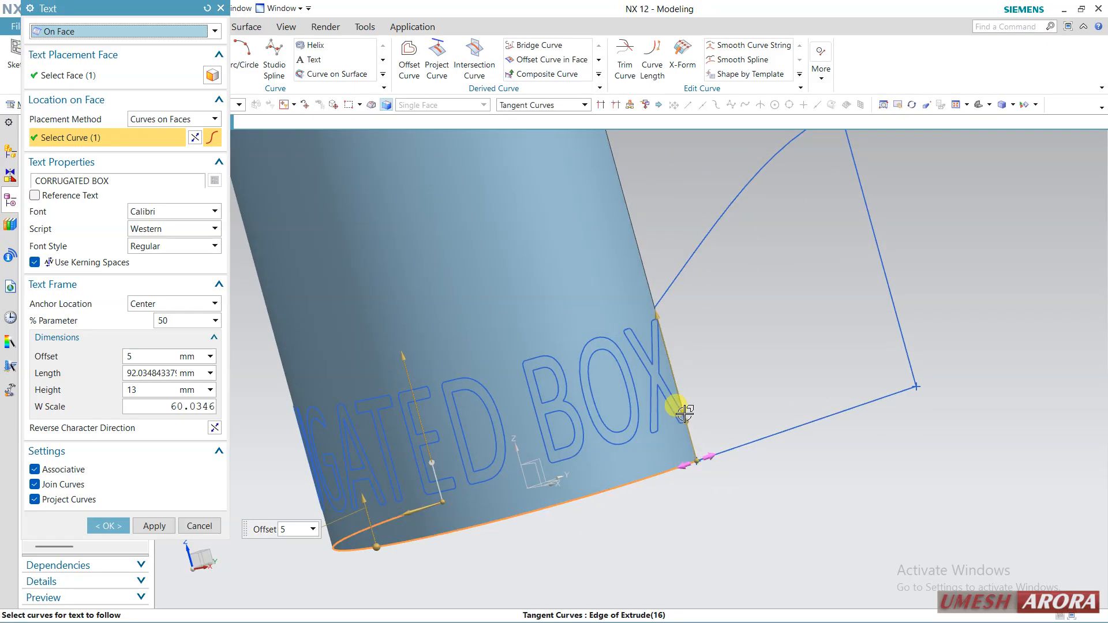
drag(687, 462, 682, 467)
middle_drag(547, 454, 550, 480)
middle_drag(636, 377, 574, 362)
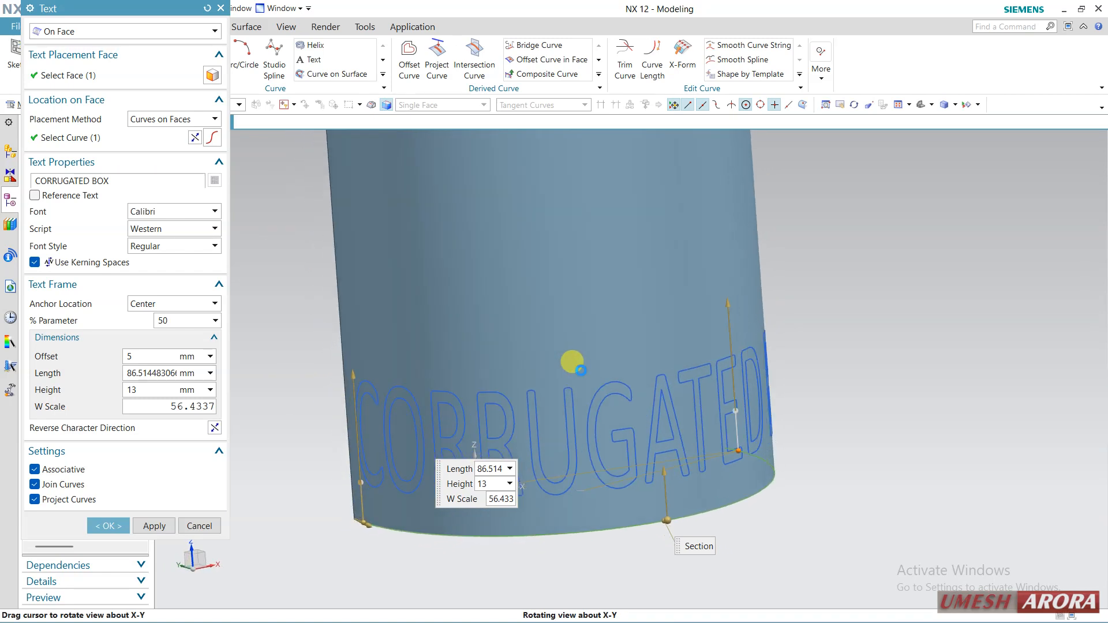
drag(346, 366, 354, 410)
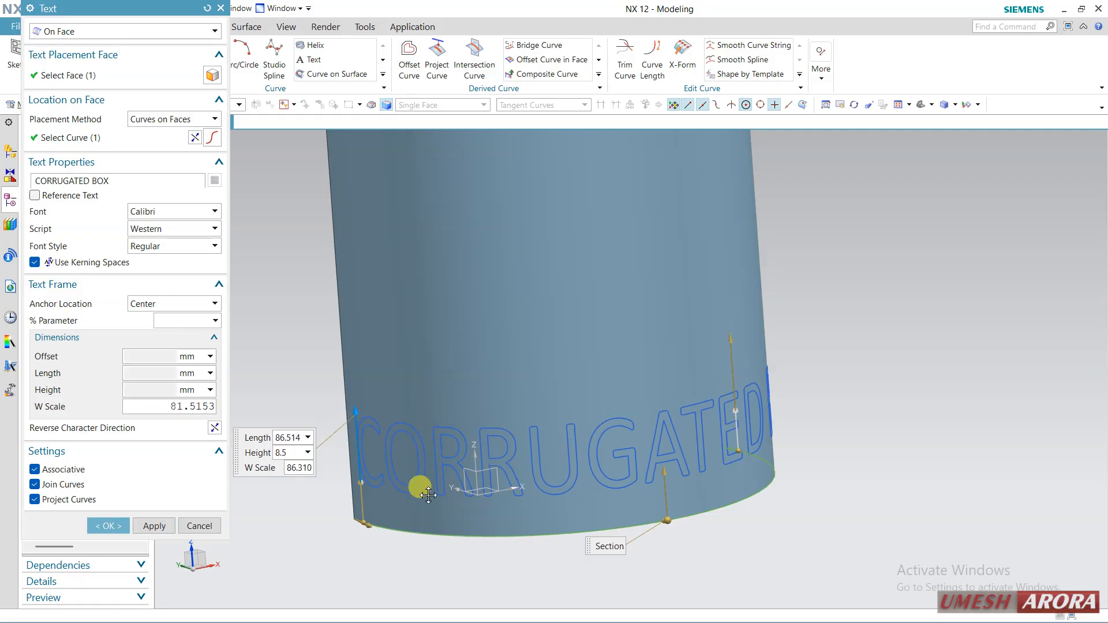
Compare the text curves with Project Curves off and on, and create the text on the face with Project Curves enabled
middle_drag(793, 496, 782, 560)
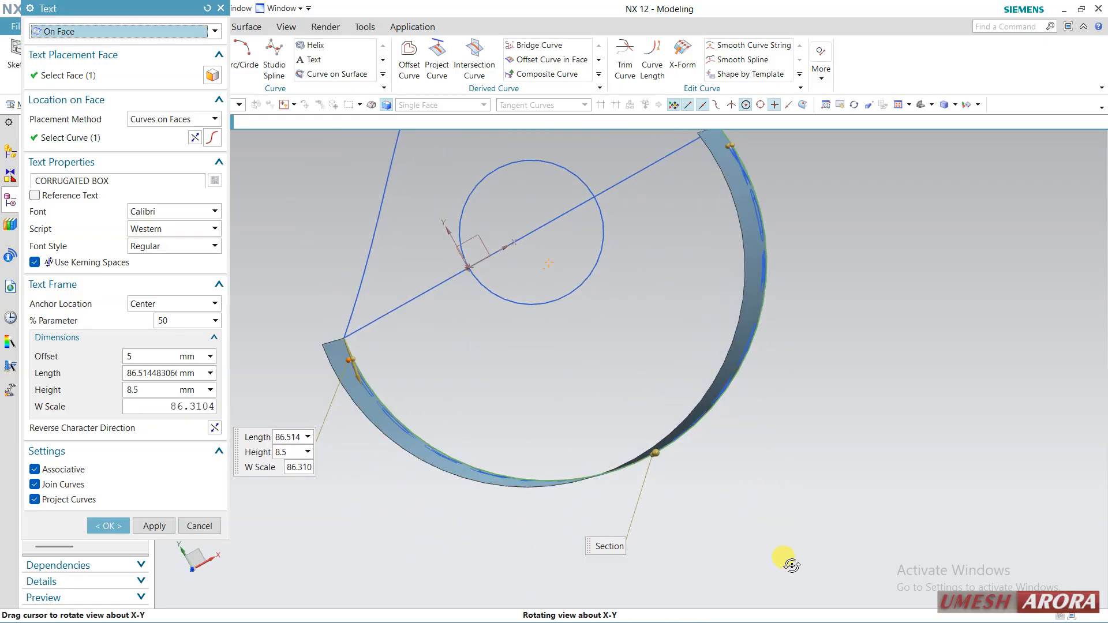
click(56, 501)
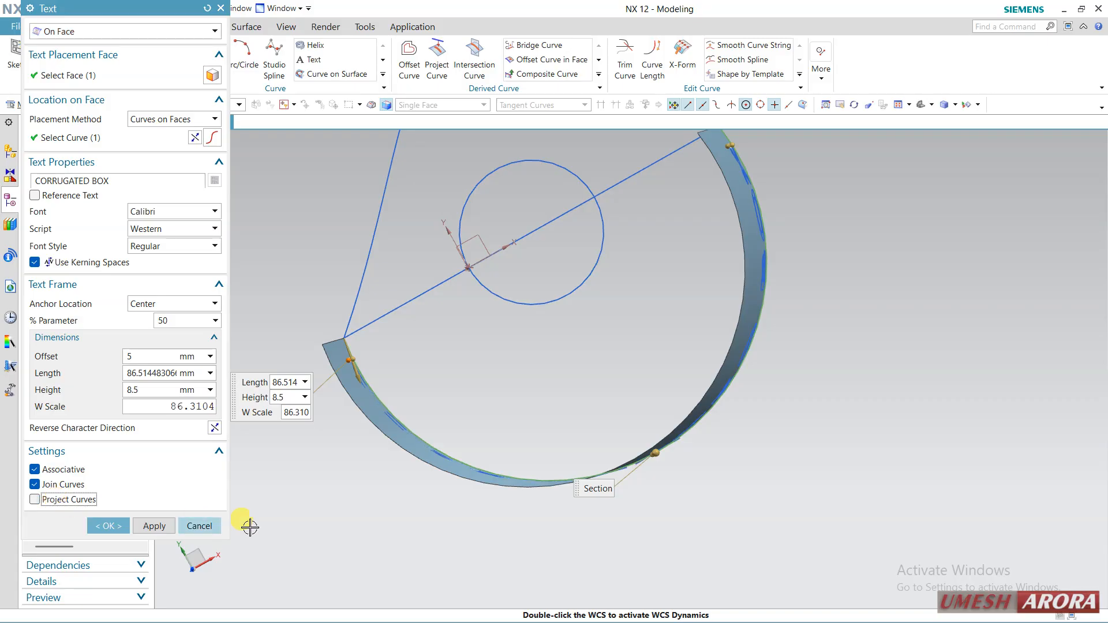
middle_drag(410, 537, 408, 539)
scroll(373, 417, up, 5)
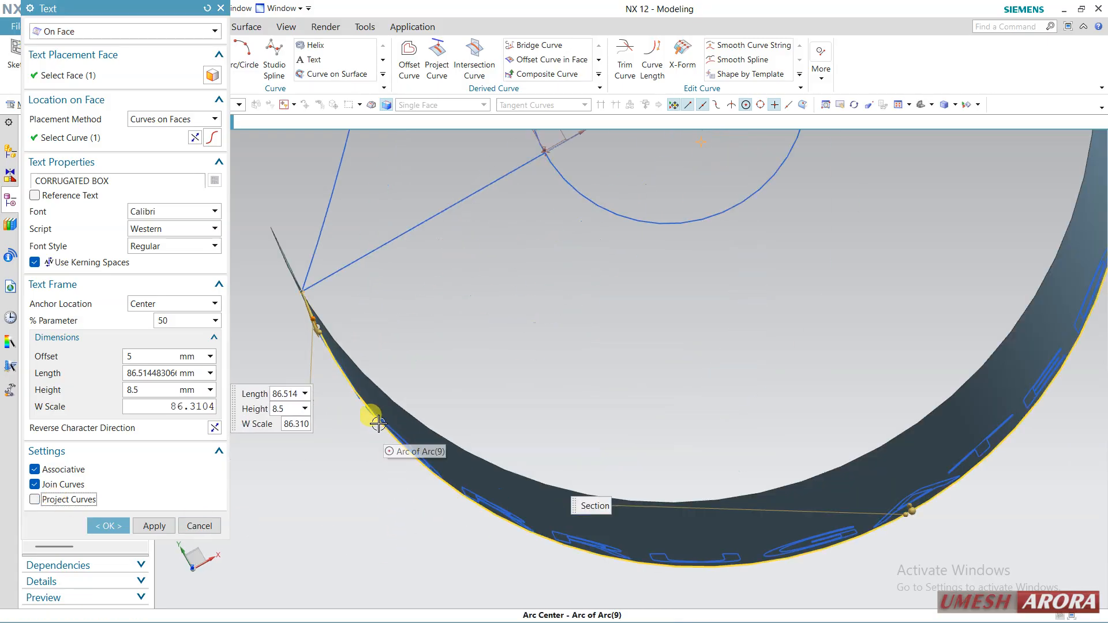
middle_drag(388, 432, 292, 302)
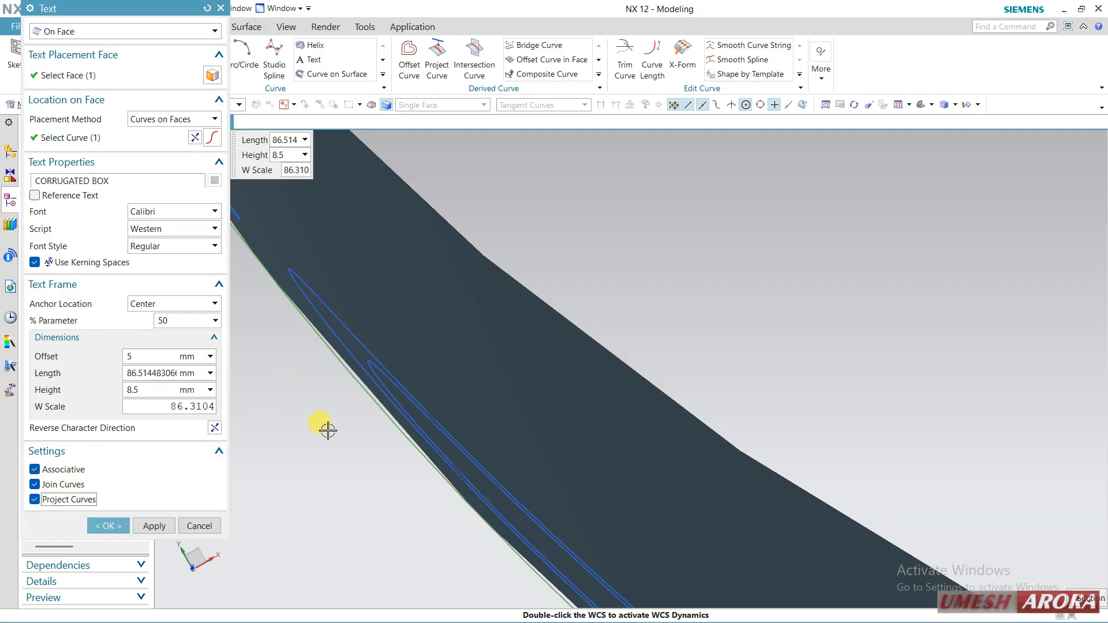
click(106, 527)
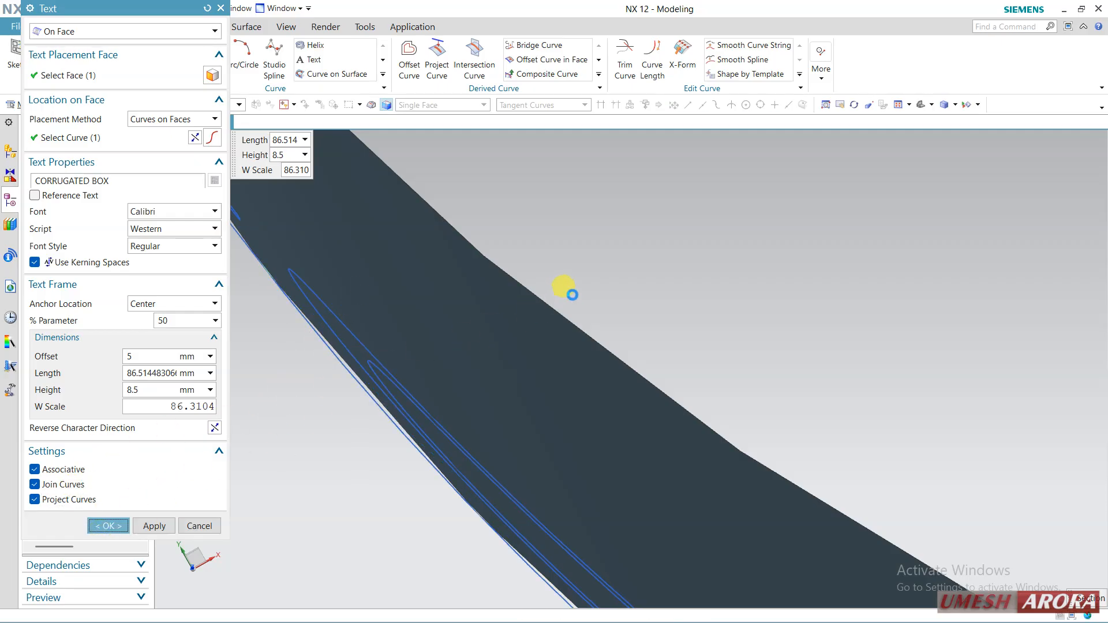
Divide the cylindrical face using all the "CORRUGATED BOX" text curves as dividing objects, and hide the text curves
scroll(571, 293, down, 5)
scroll(583, 341, down, 3)
middle_drag(584, 341, 564, 329)
scroll(559, 302, up, 5)
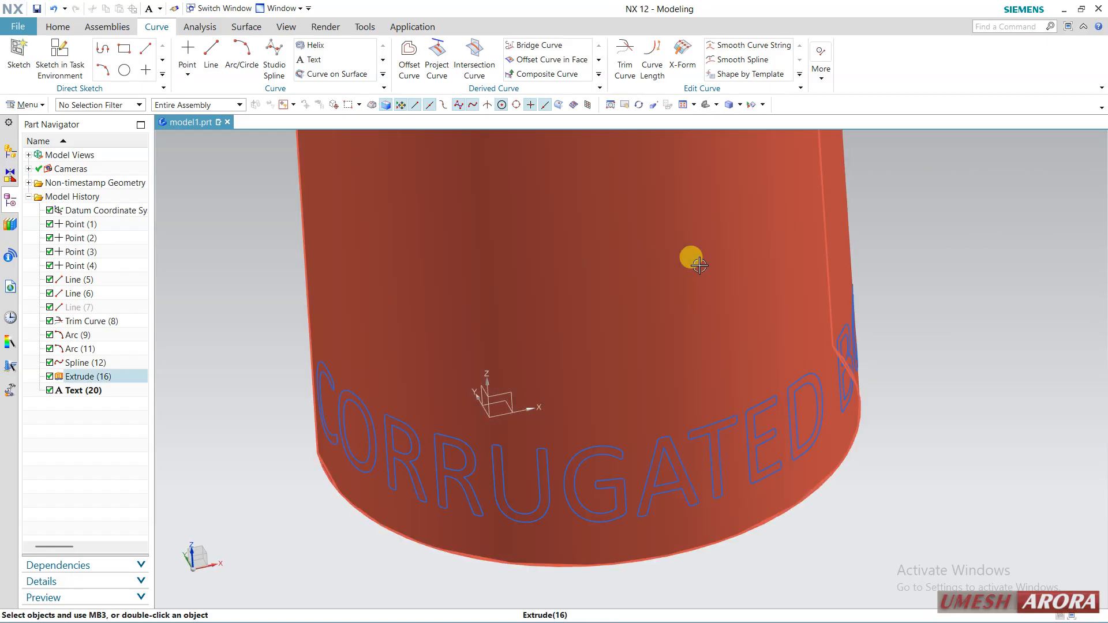
click(58, 27)
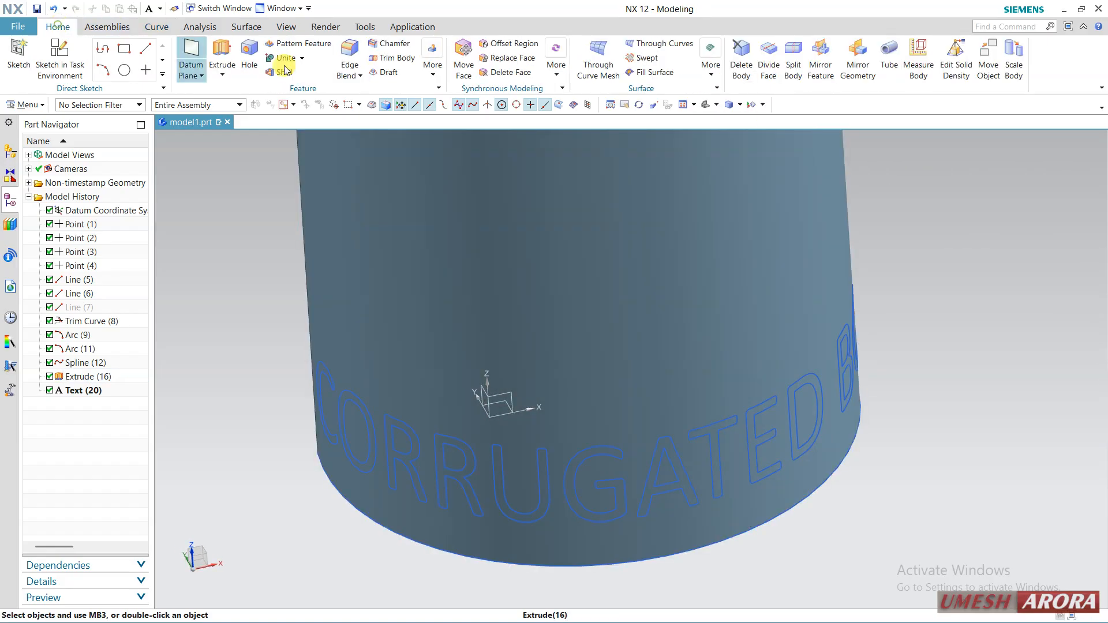
click(767, 69)
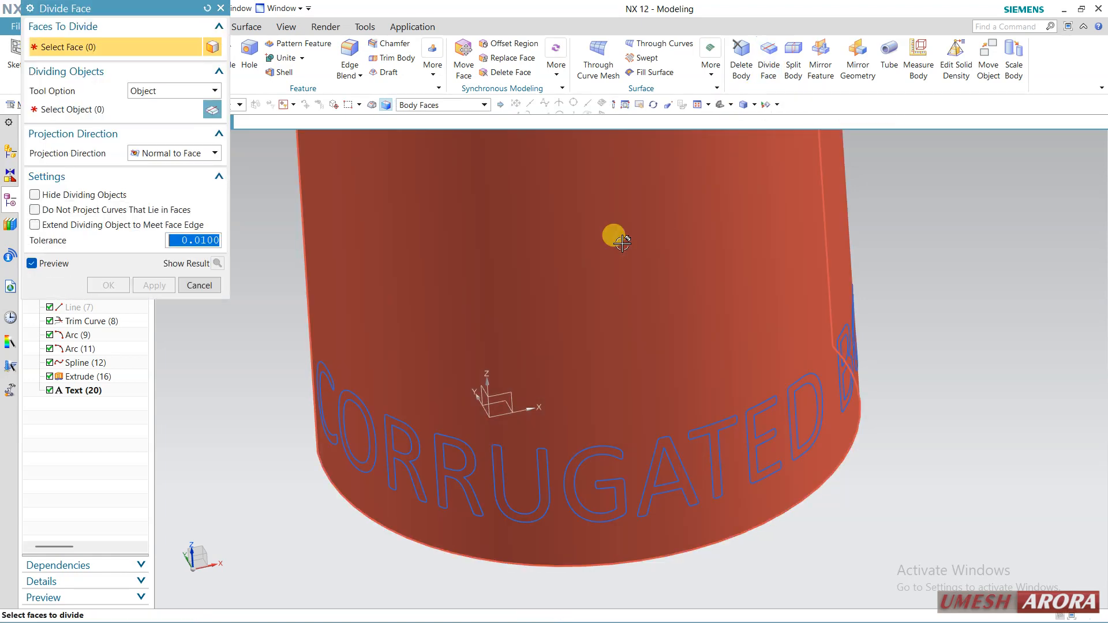
click(607, 239)
click(108, 117)
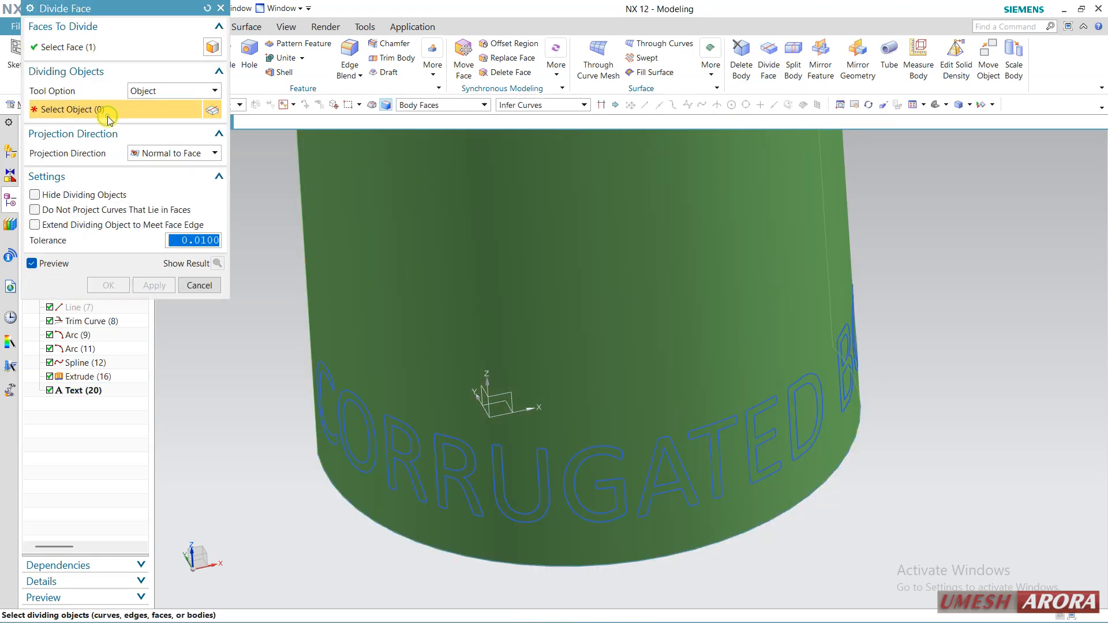
click(357, 407)
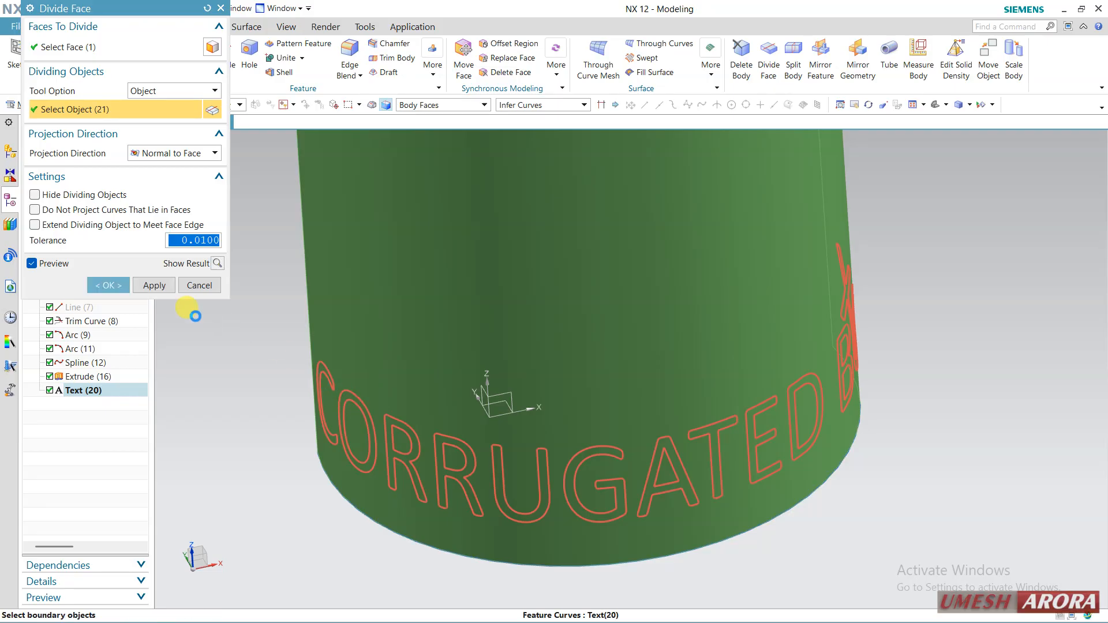
click(113, 285)
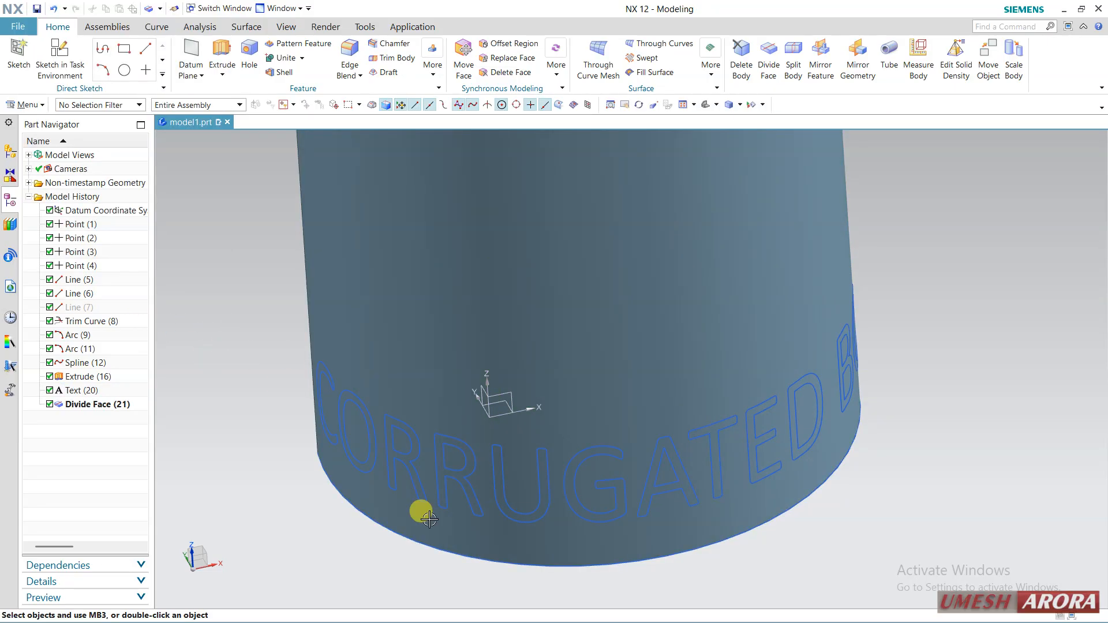
click(796, 437)
key(ctrl+b)
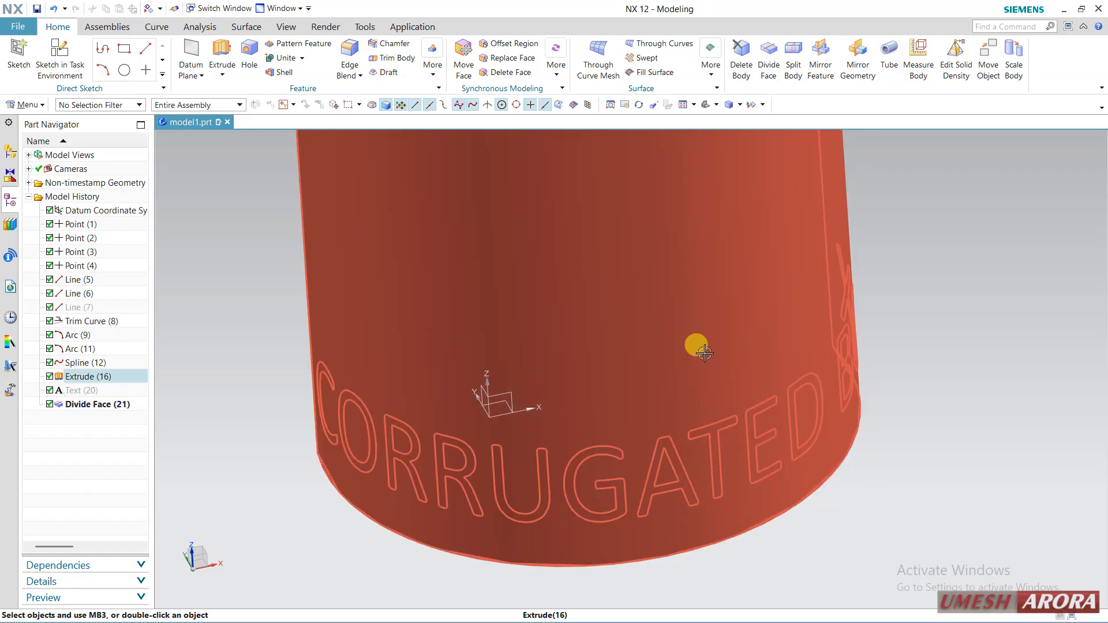
Offset the cylindrical face around the "CORRUGATED BOX" letters inward by 2 mm with Offset Region
mouse_move(698, 344)
middle_down()
mouse_move(725, 323)
mouse_move(695, 376)
middle_up()
click(512, 44)
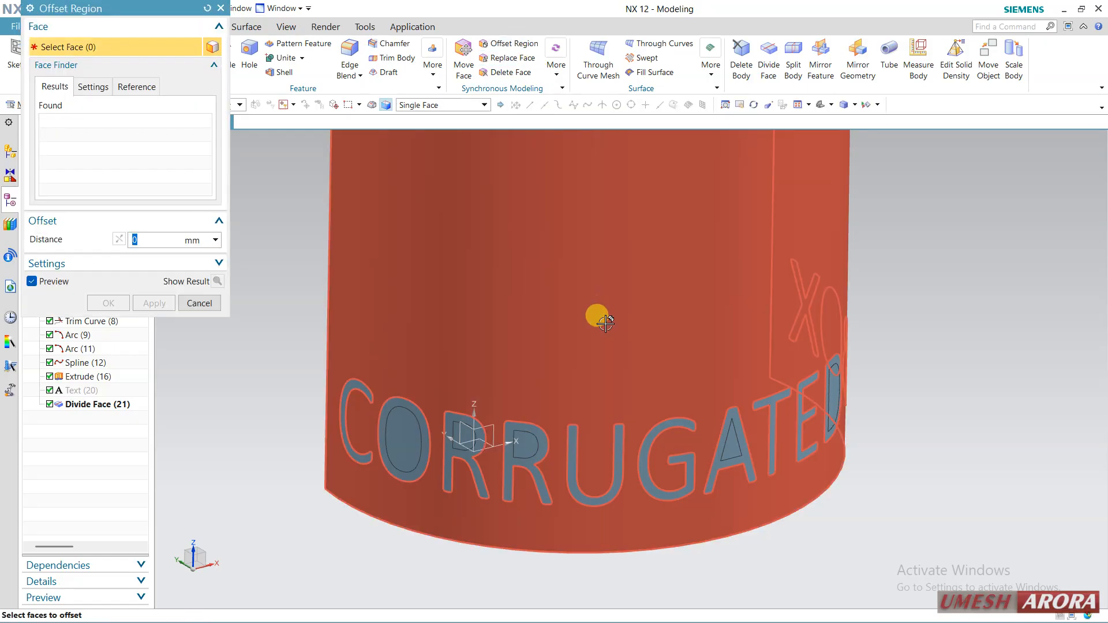
click(605, 324)
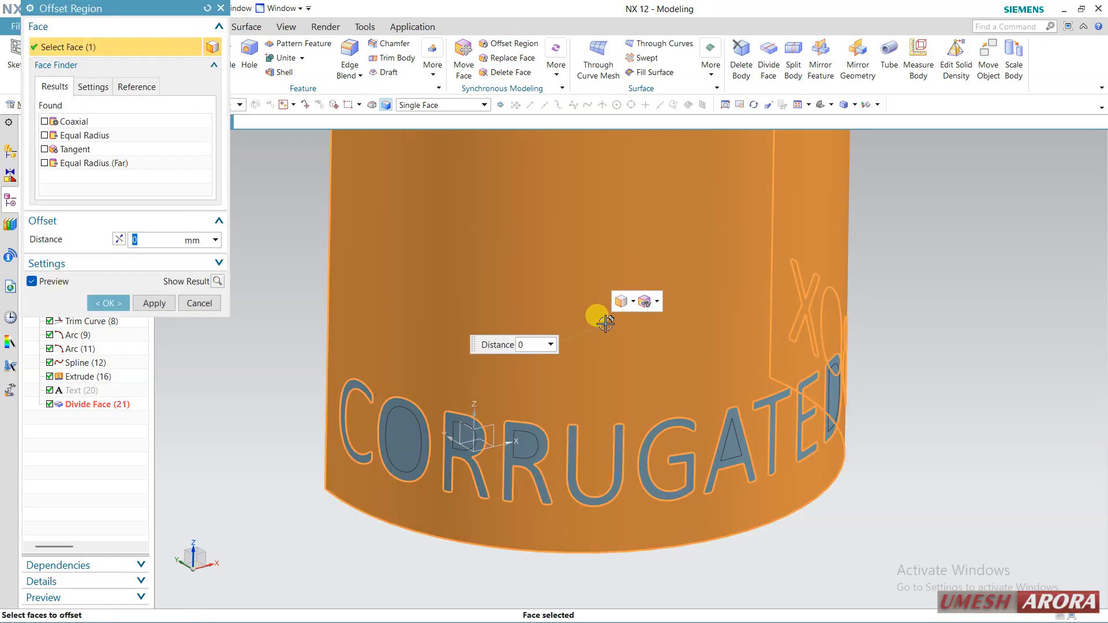
text(2)
key(Return)
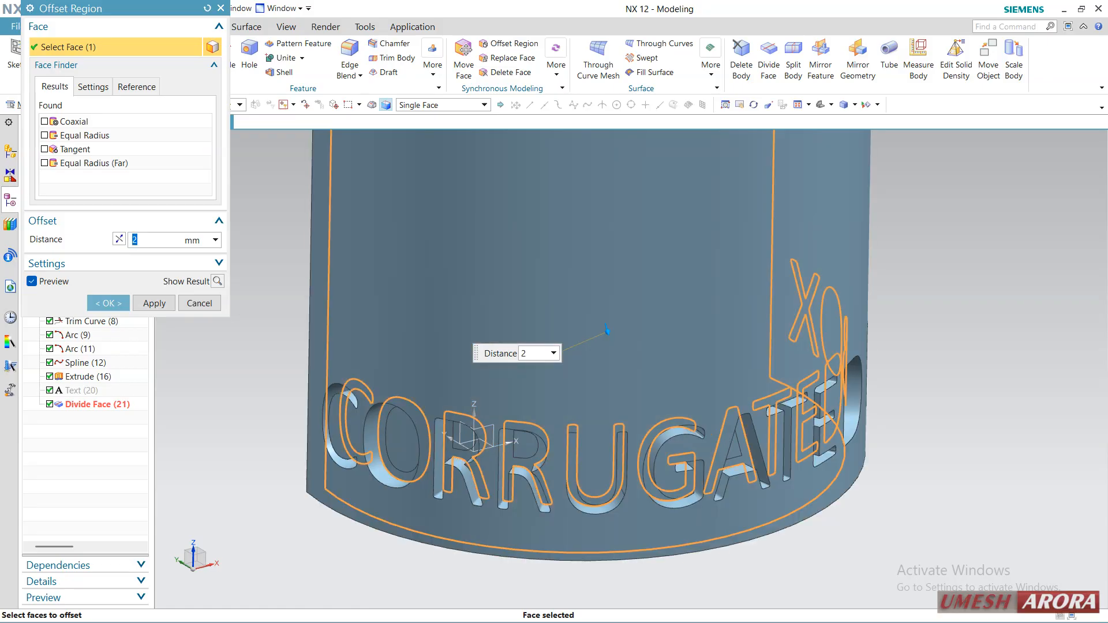
click(119, 239)
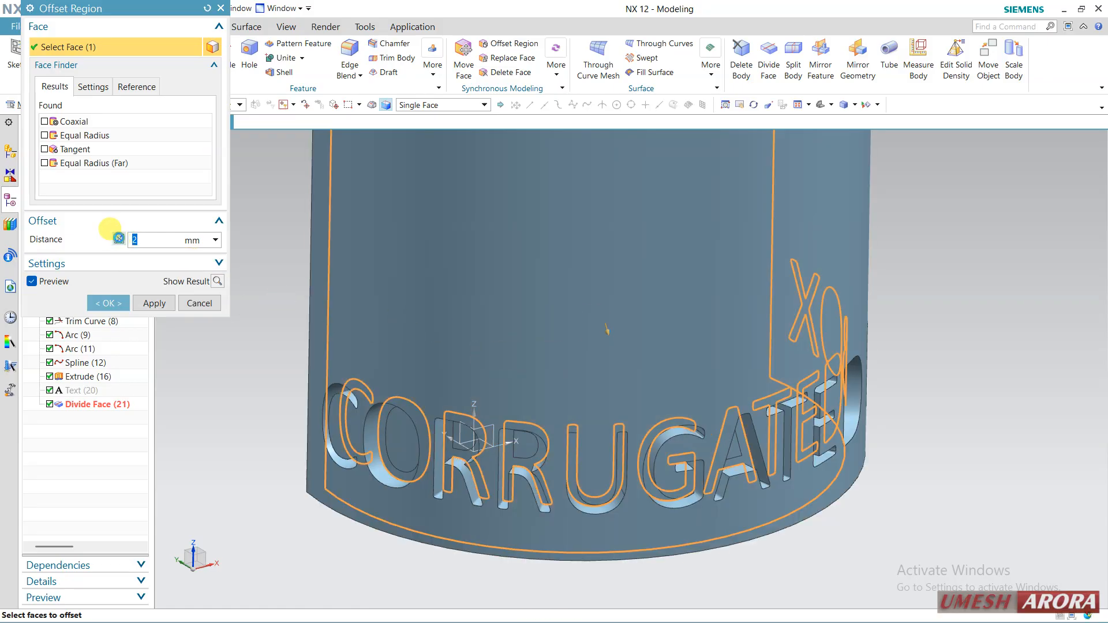
click(119, 239)
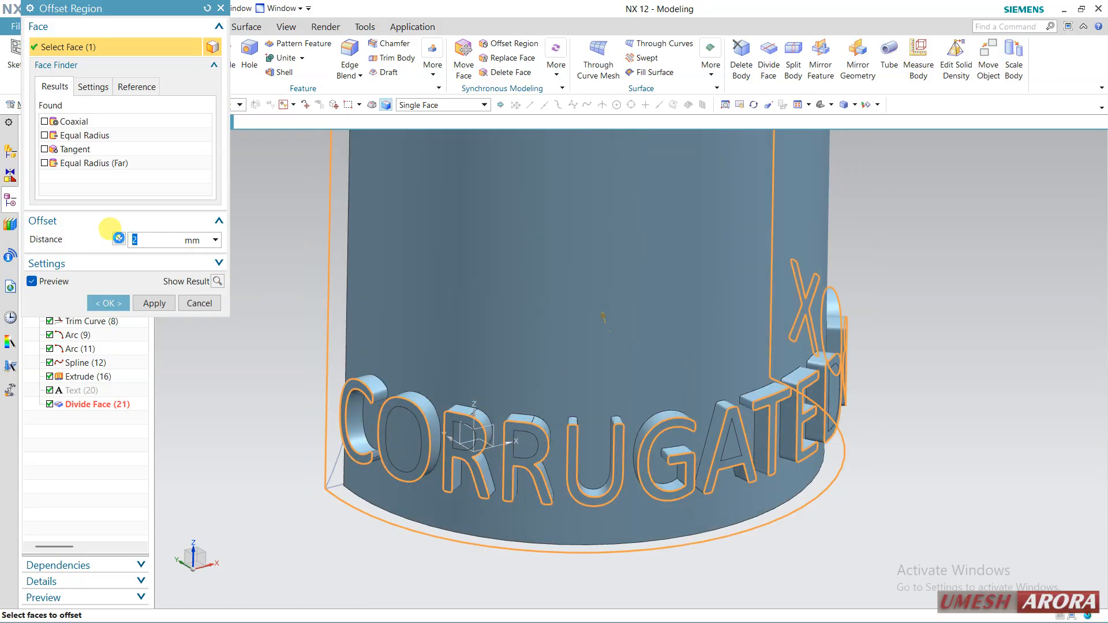
click(105, 303)
Inspect the offset letters, and suppress the Offset Region and Divide Face features on the cylinder
mouse_move(947, 404)
middle_down()
mouse_move(894, 391)
mouse_move(890, 416)
mouse_move(913, 459)
mouse_move(876, 473)
mouse_move(893, 517)
mouse_move(938, 528)
mouse_move(906, 445)
mouse_move(935, 396)
middle_up()
middle_drag(743, 360, 836, 391)
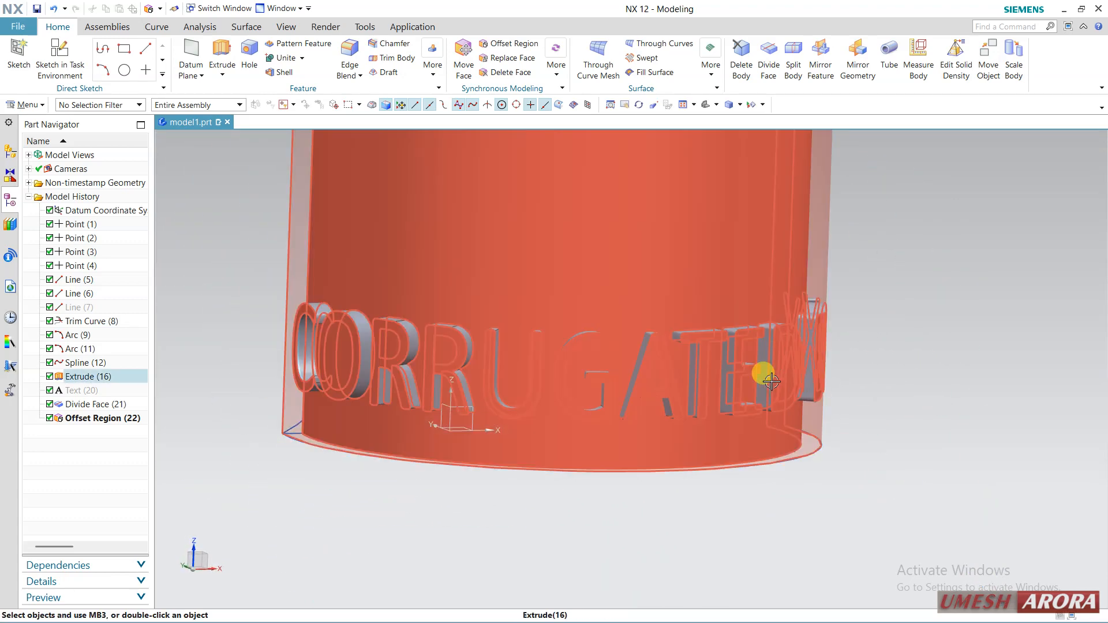
middle_drag(601, 489, 611, 522)
mouse_move(540, 396)
middle_down()
mouse_move(521, 370)
mouse_move(531, 378)
middle_up()
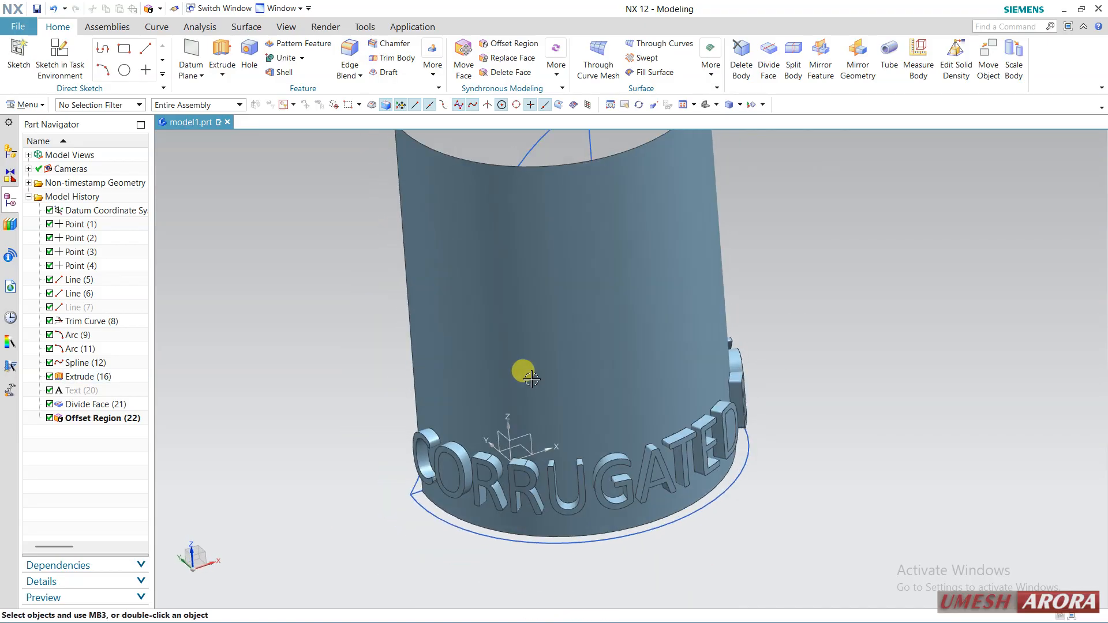
click(50, 419)
click(49, 404)
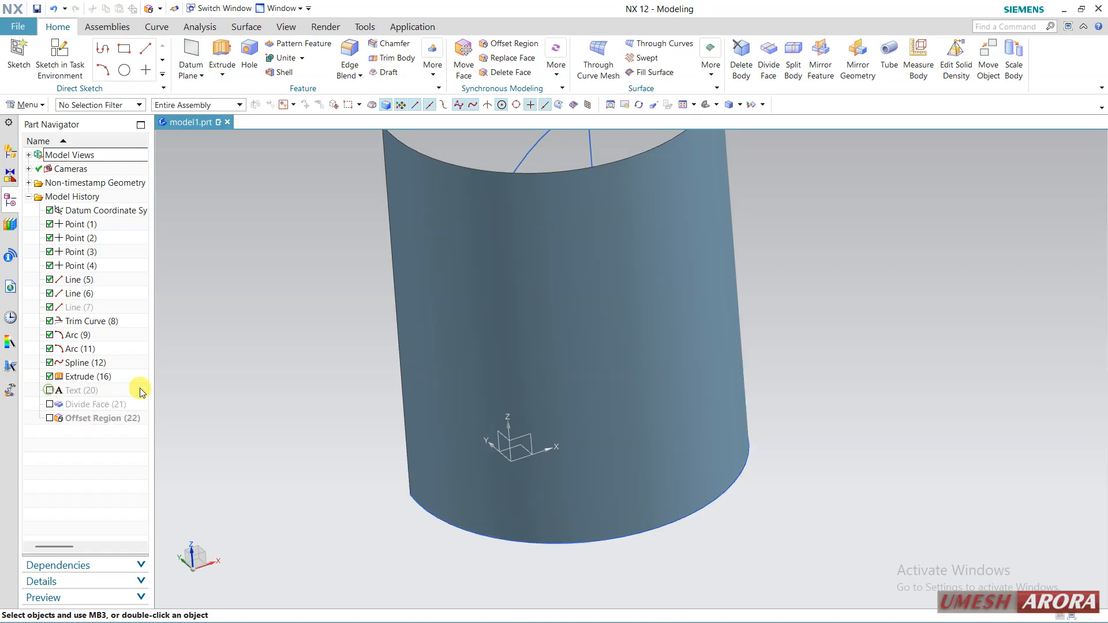
Start a Curve on Surface spline on the cylindrical face and place its first five points in a wave from the vertical edge
click(157, 27)
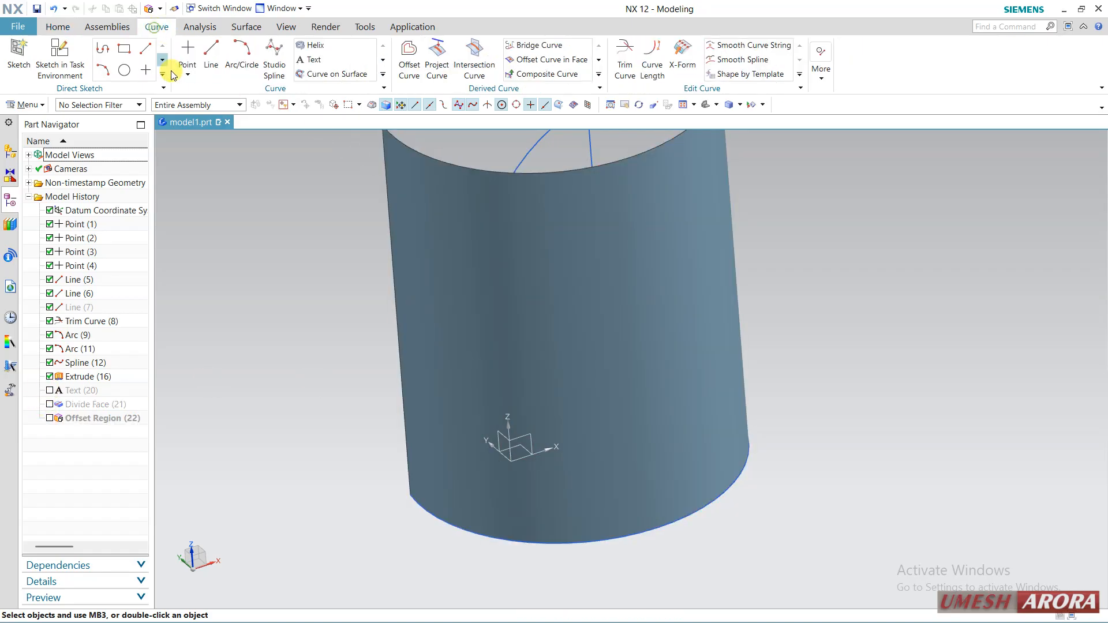
click(331, 74)
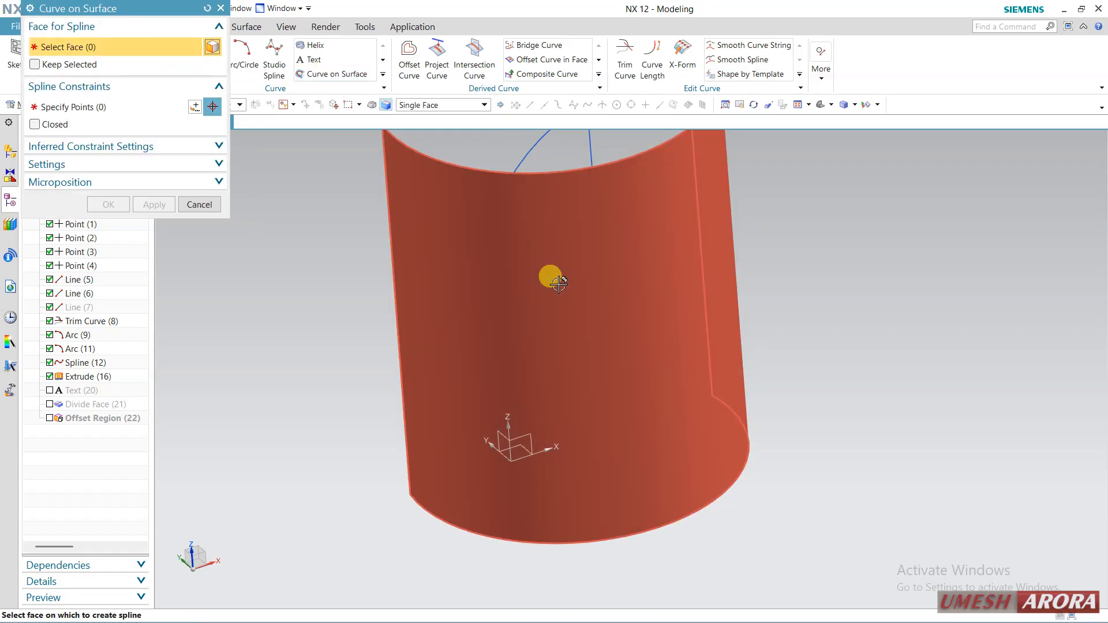
click(559, 284)
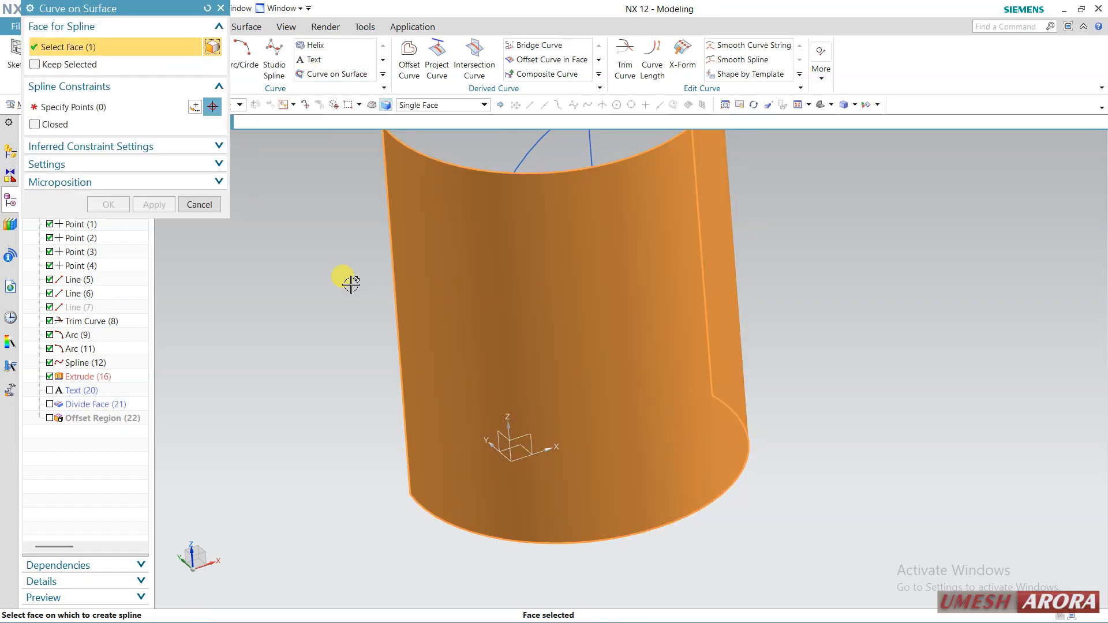
click(153, 107)
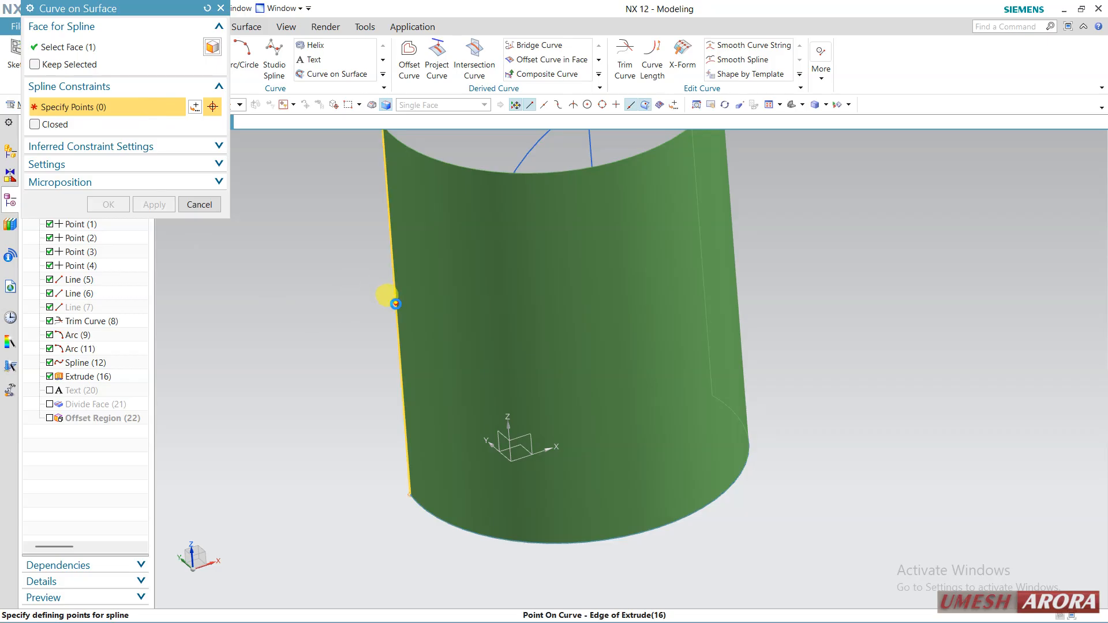
click(396, 302)
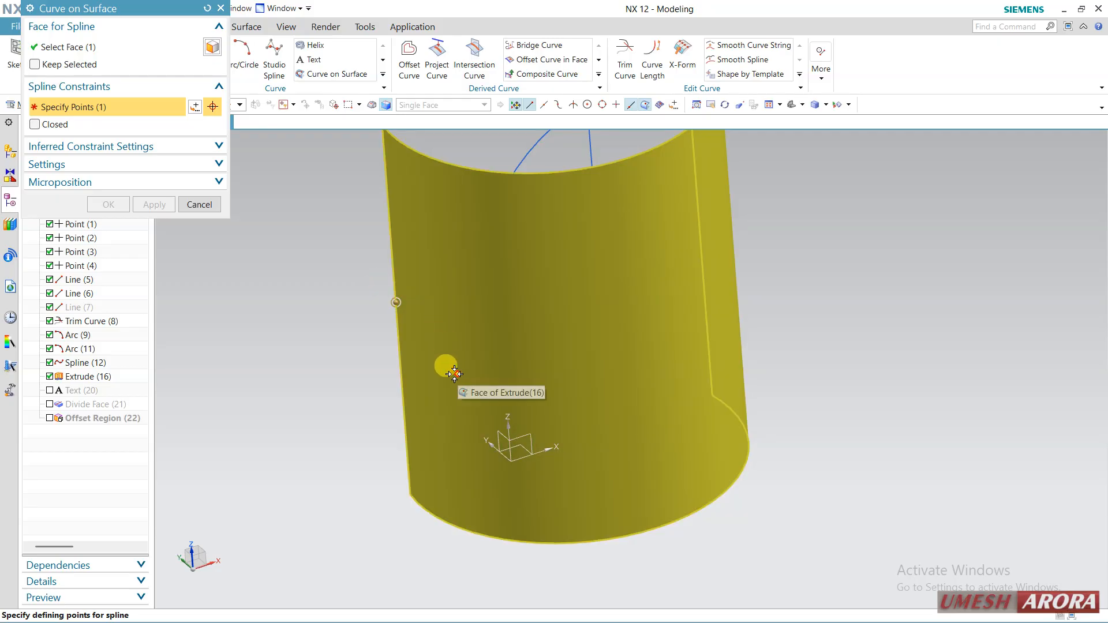
click(443, 356)
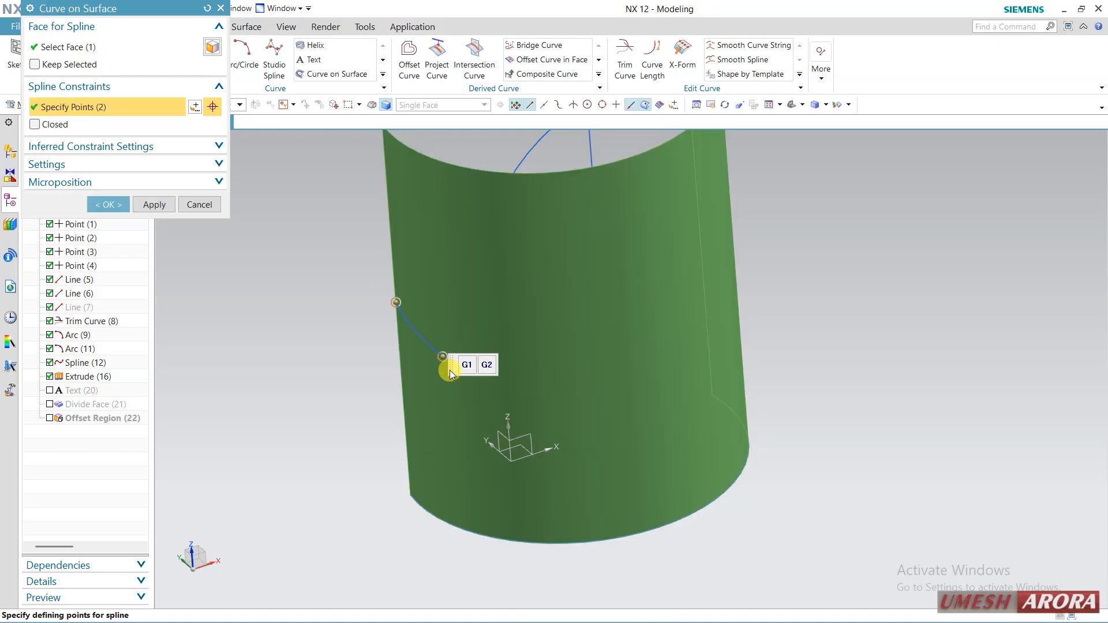
click(515, 318)
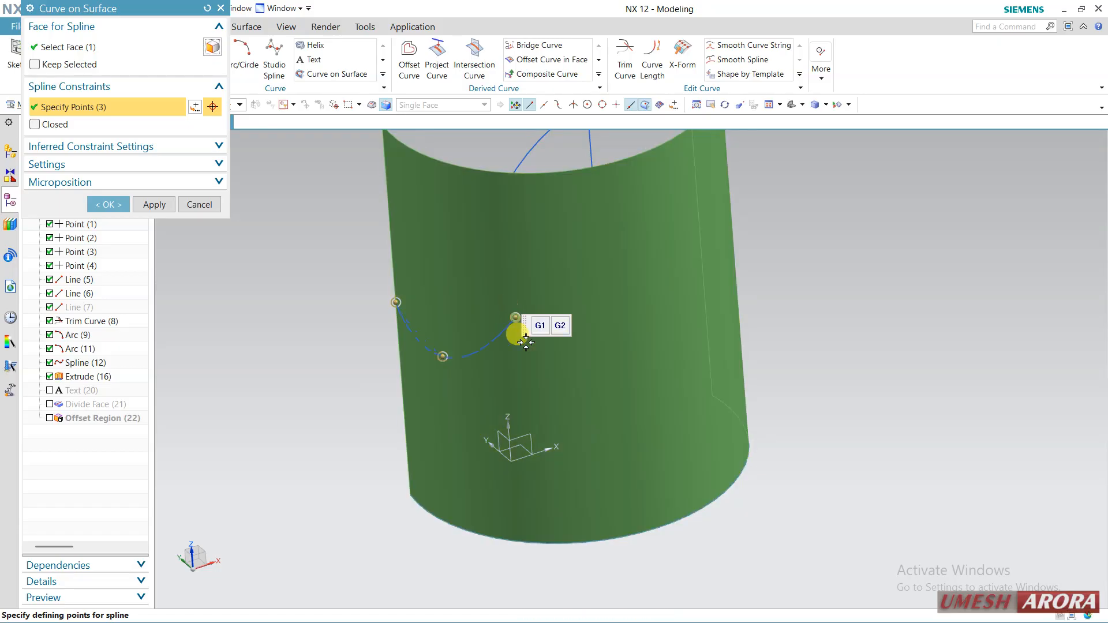
click(564, 358)
click(630, 299)
Continue the wavy spline around the cylindrical face with four more points and create the surface curve
middle_drag(722, 354, 696, 359)
click(601, 345)
click(636, 275)
click(710, 293)
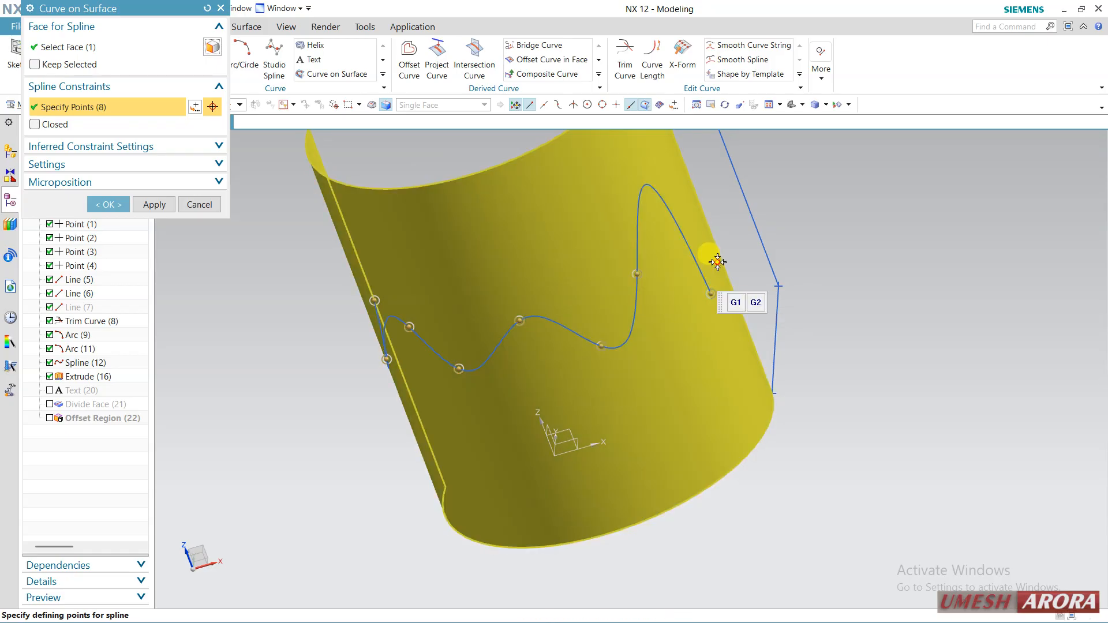
middle_drag(732, 252, 695, 260)
click(646, 251)
middle_drag(747, 294, 693, 285)
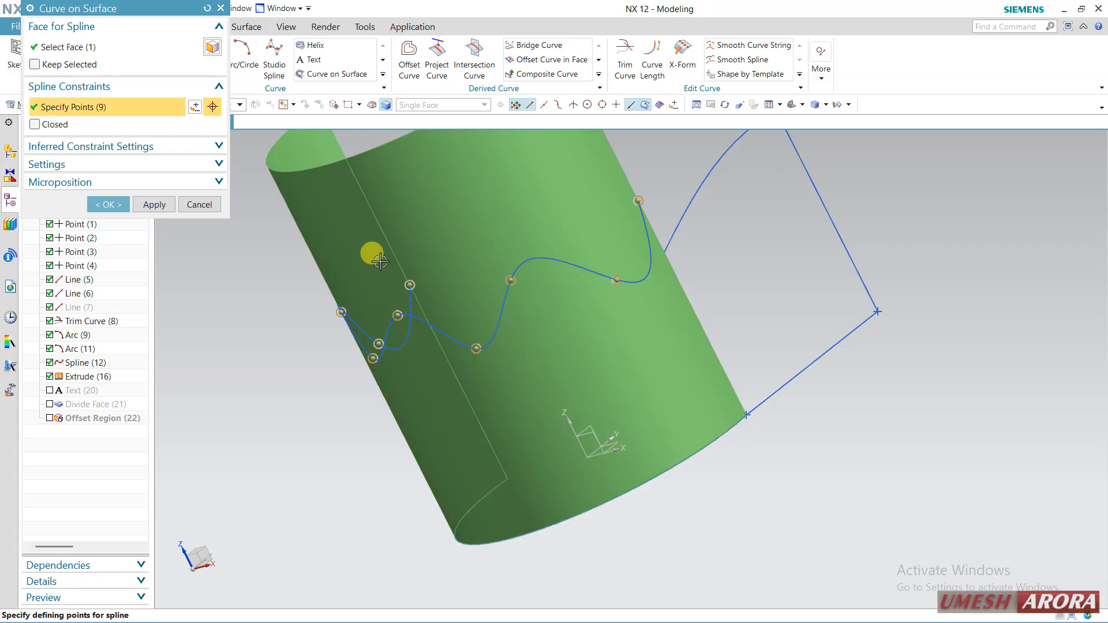
click(106, 204)
Trim the cylindrical sheet with the wavy surface curve as boundary, projected normal to face, keeping the lower region
mouse_move(383, 351)
middle_down()
mouse_move(494, 322)
mouse_move(572, 331)
mouse_move(583, 322)
mouse_move(438, 316)
mouse_move(438, 348)
mouse_move(455, 329)
mouse_move(455, 408)
middle_up()
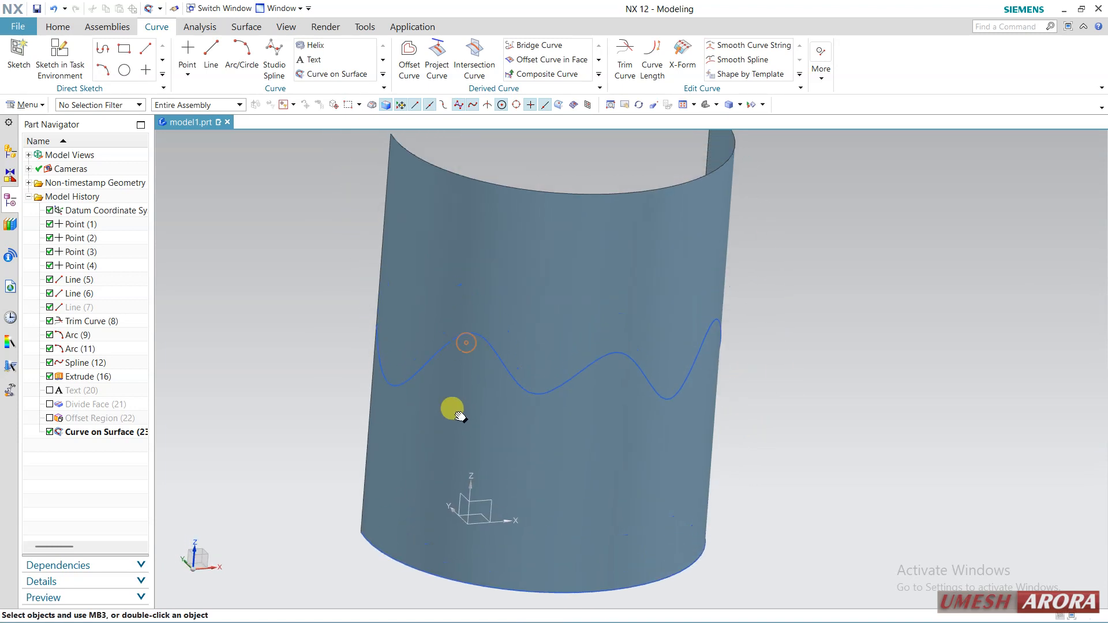
mouse_move(625, 307)
middle_down()
mouse_move(539, 292)
mouse_move(556, 302)
middle_up()
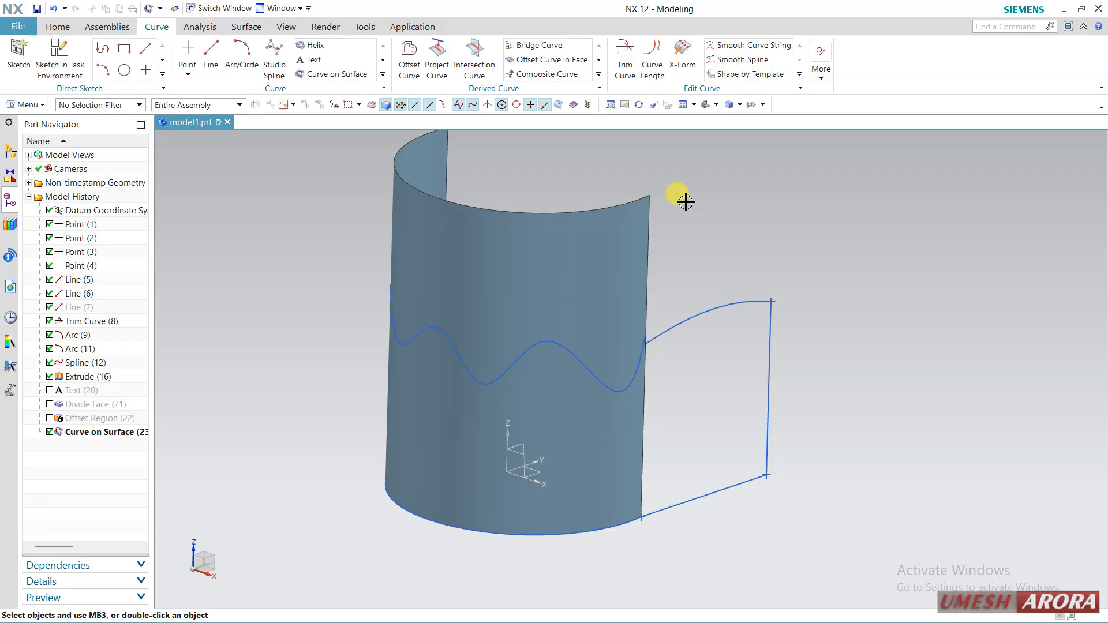
click(62, 25)
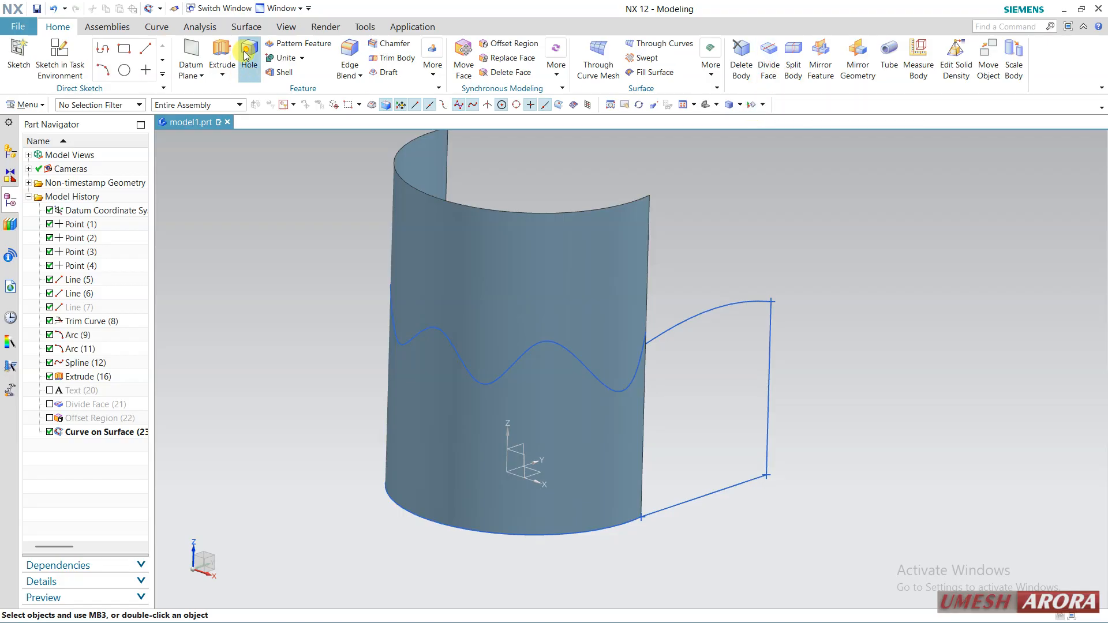
click(246, 27)
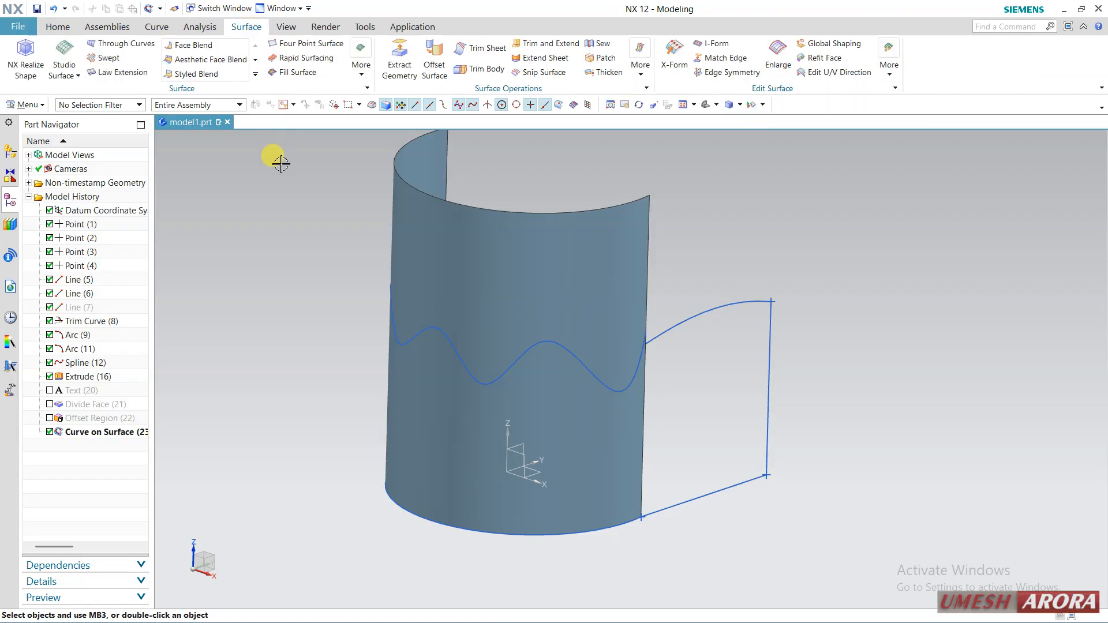
click(475, 50)
click(427, 387)
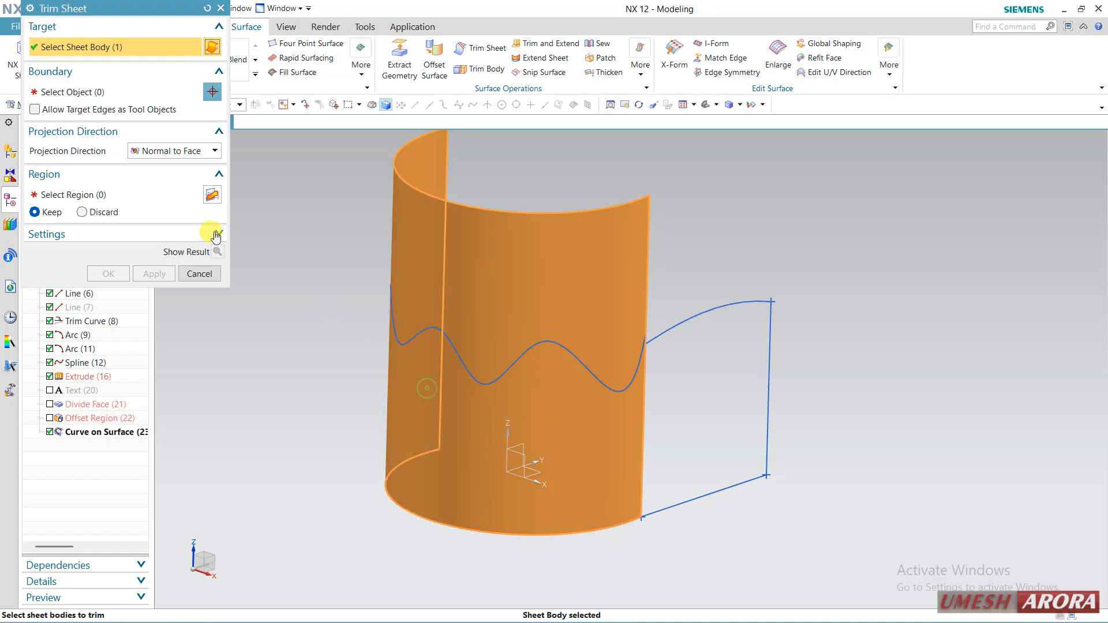
click(456, 355)
click(138, 193)
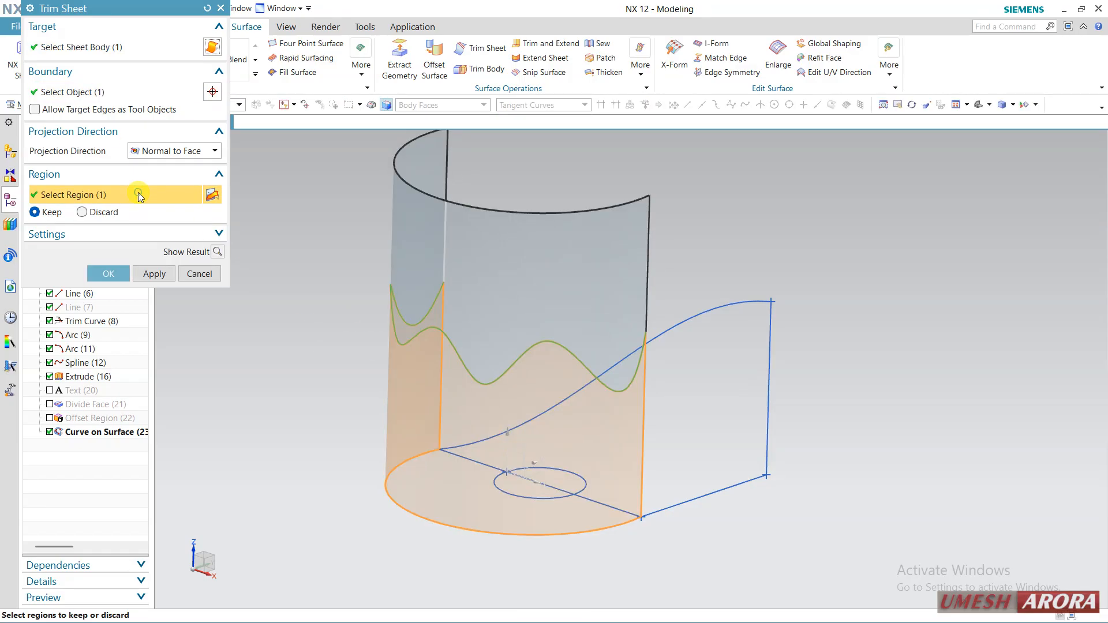
click(122, 270)
mouse_move(317, 366)
middle_down()
mouse_move(371, 352)
mouse_move(297, 367)
middle_up()
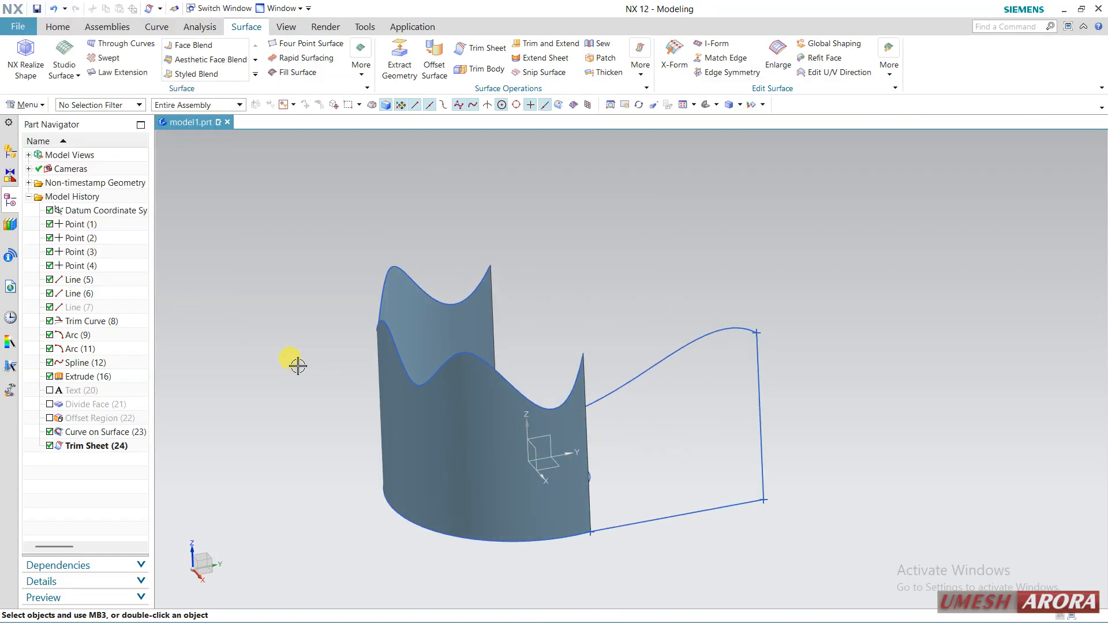
Undo the sheet trim that kept the lower region
click(53, 10)
middle_drag(294, 389, 339, 354)
click(157, 29)
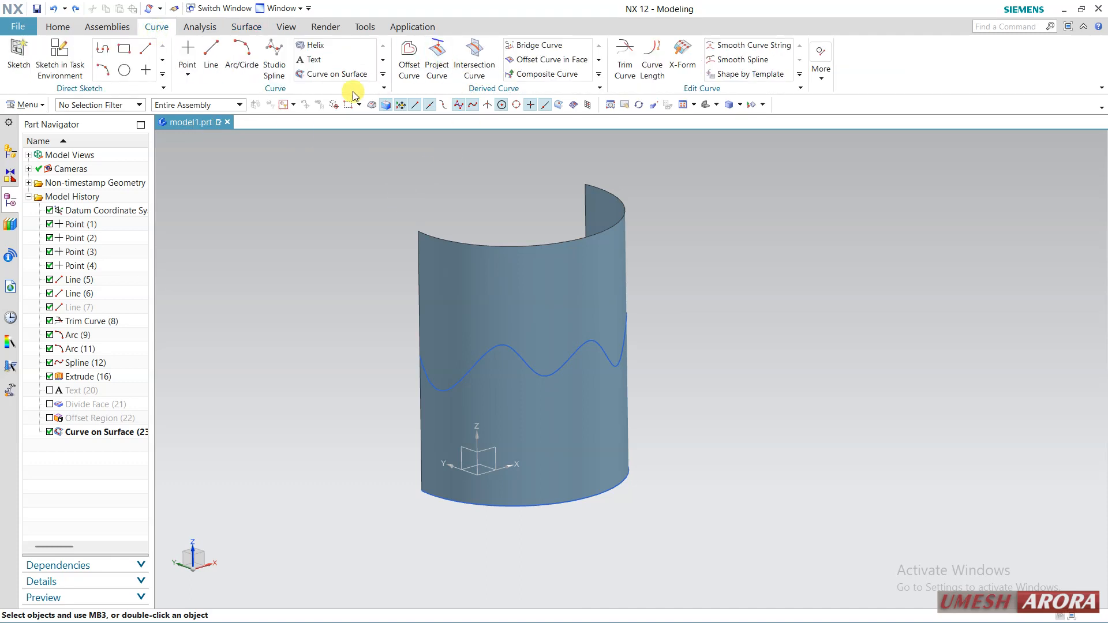
middle_drag(729, 326, 711, 322)
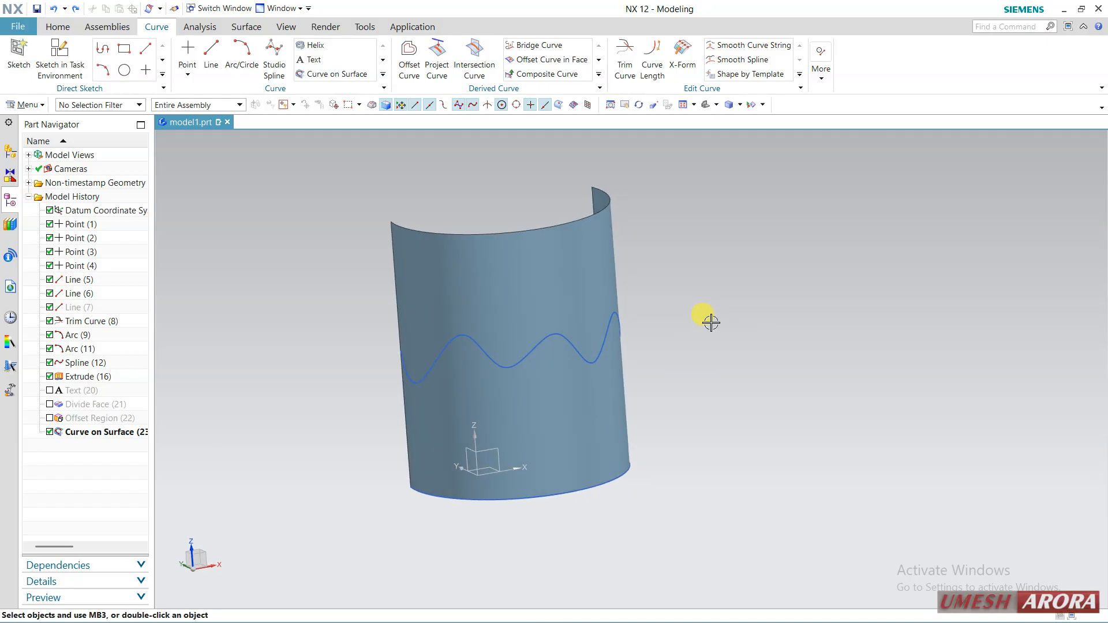
Trim the cylindrical sheet at the wavy surface curve with Trim Sheet, normal to face, keeping the upper region
click(246, 27)
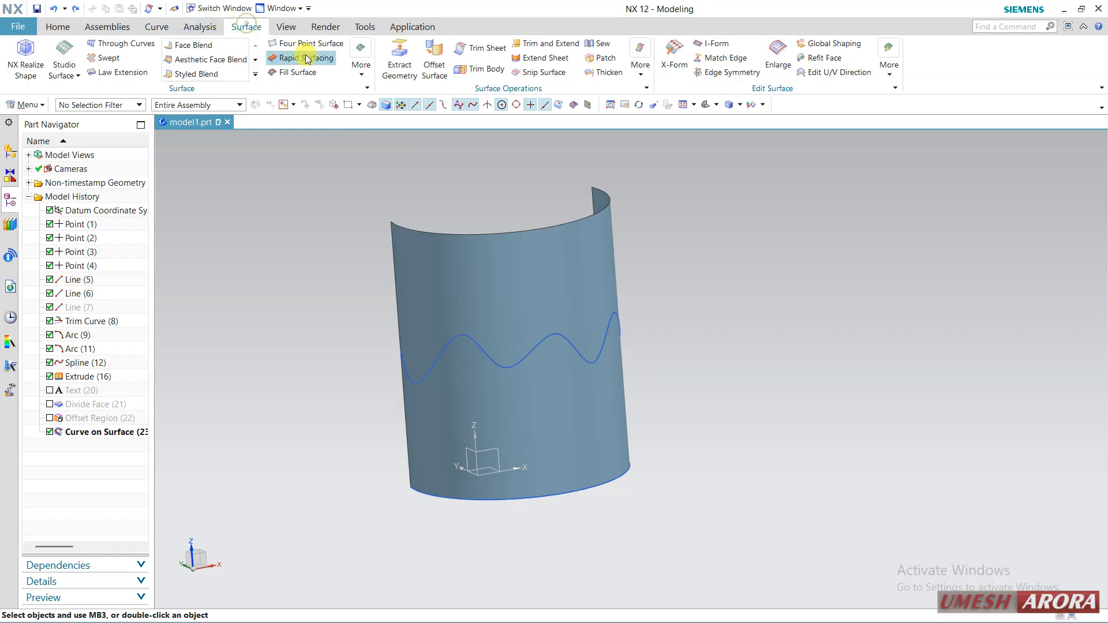
click(469, 51)
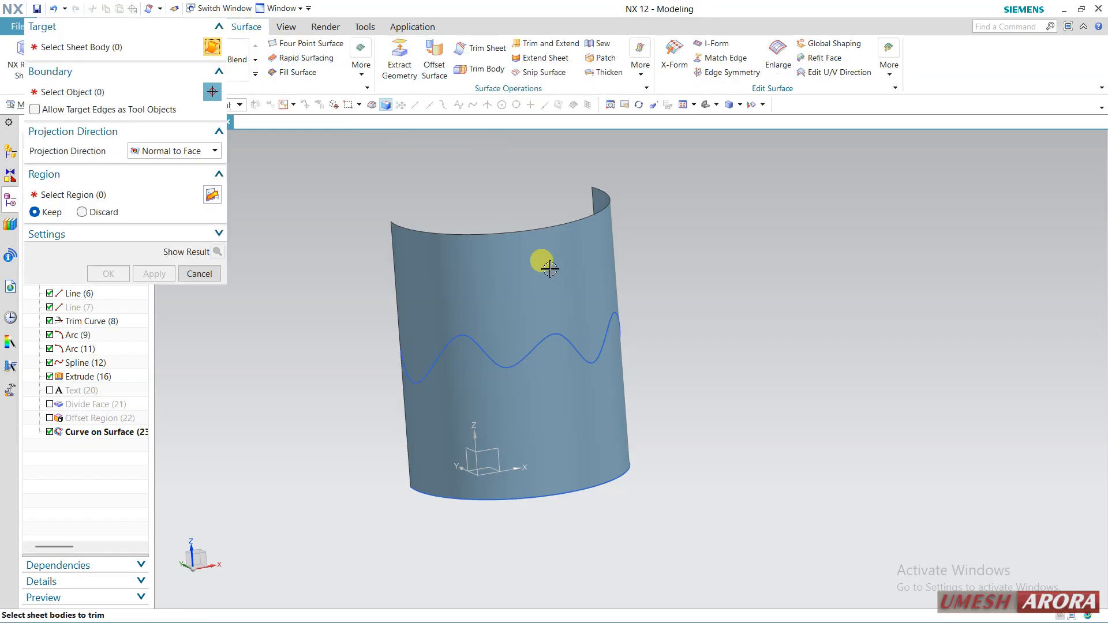
click(518, 263)
click(149, 93)
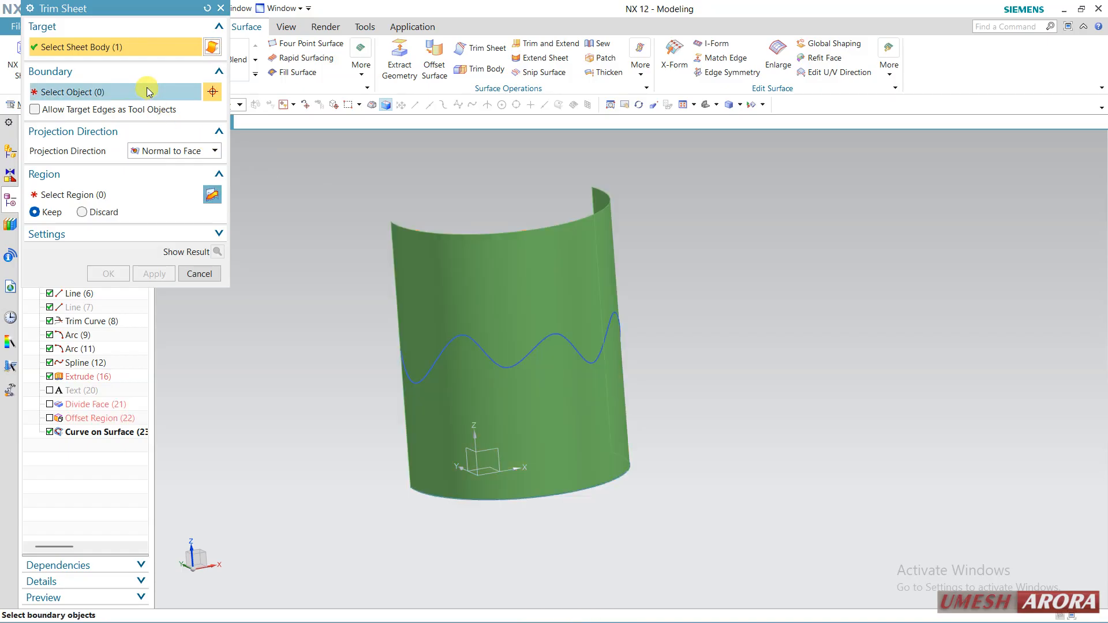
click(530, 359)
click(108, 274)
middle_drag(618, 460, 434, 254)
Begin a Distance-type Offset Curve on the trimmed sheet's lower arc edge, using the Single Curve selection rule
click(157, 28)
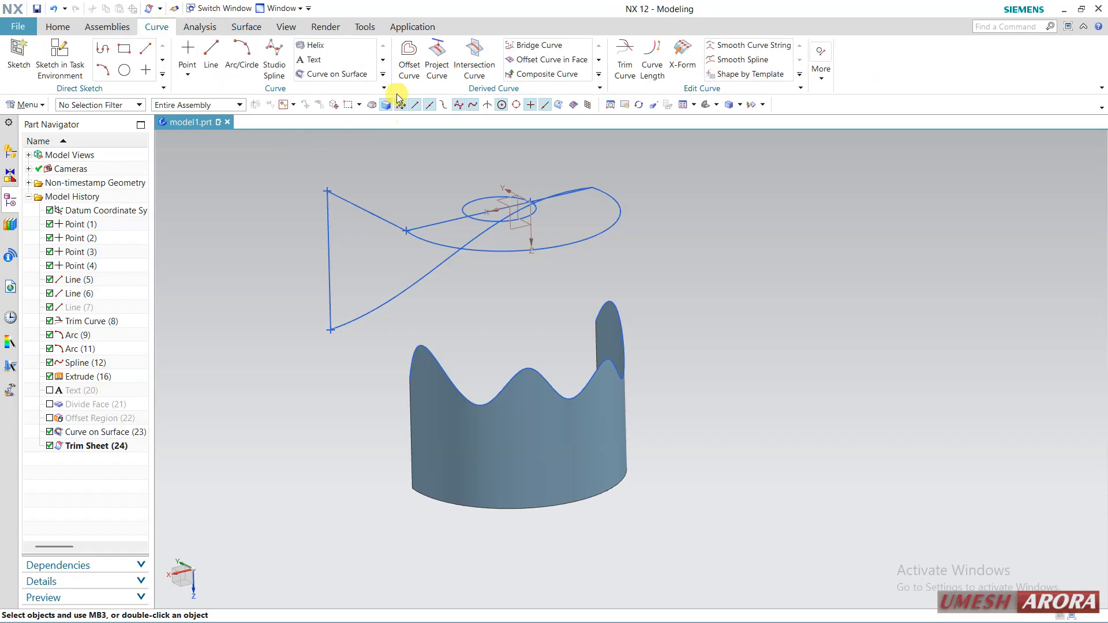
click(407, 70)
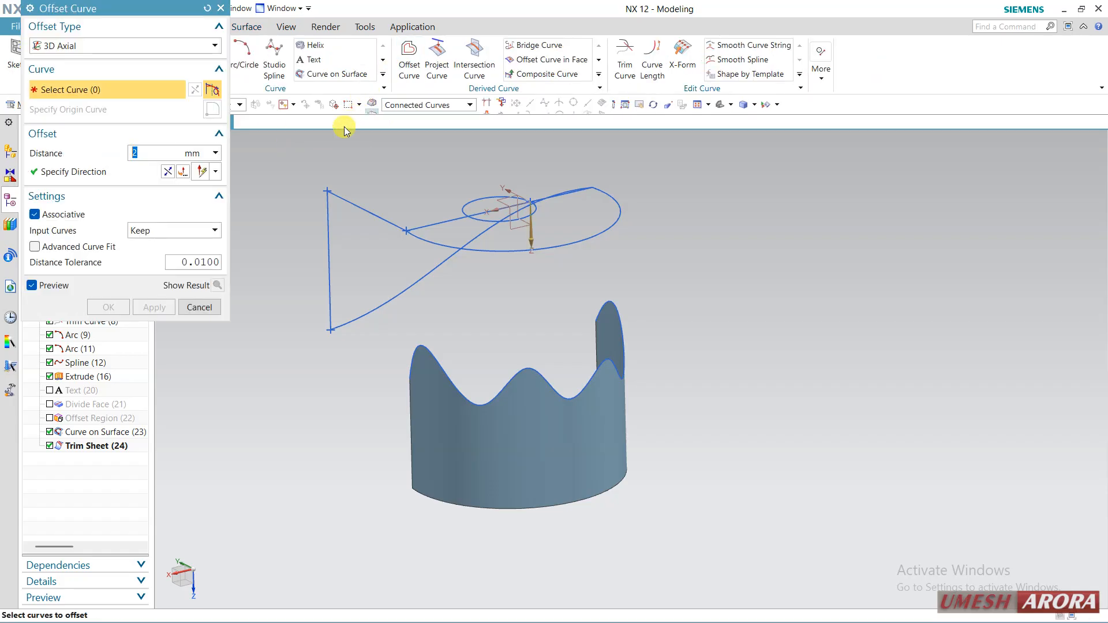
click(61, 46)
click(58, 60)
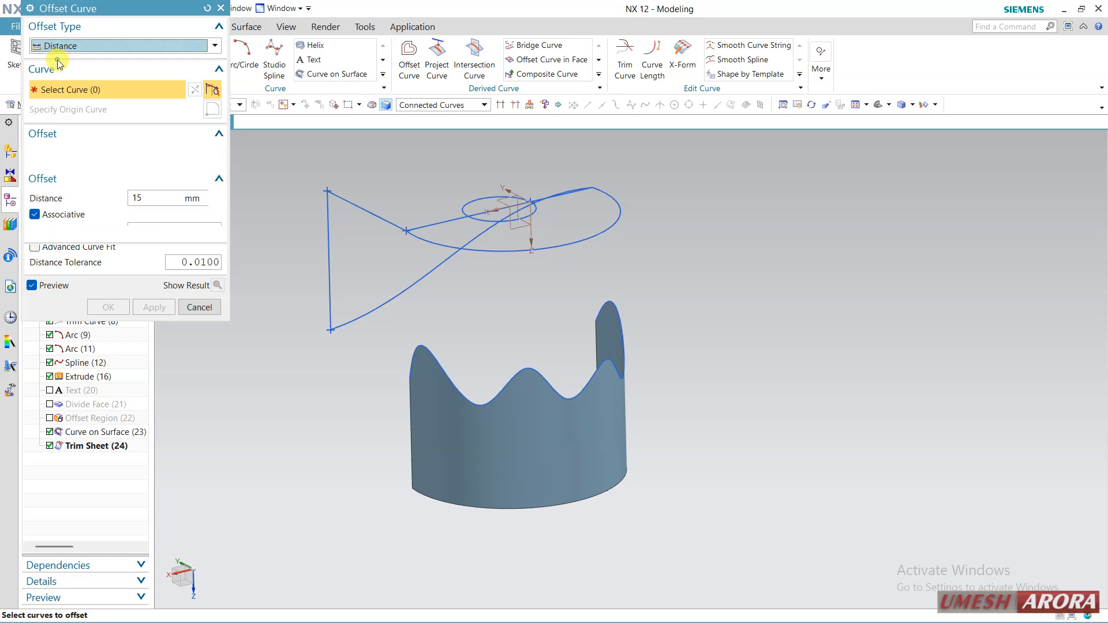
click(539, 500)
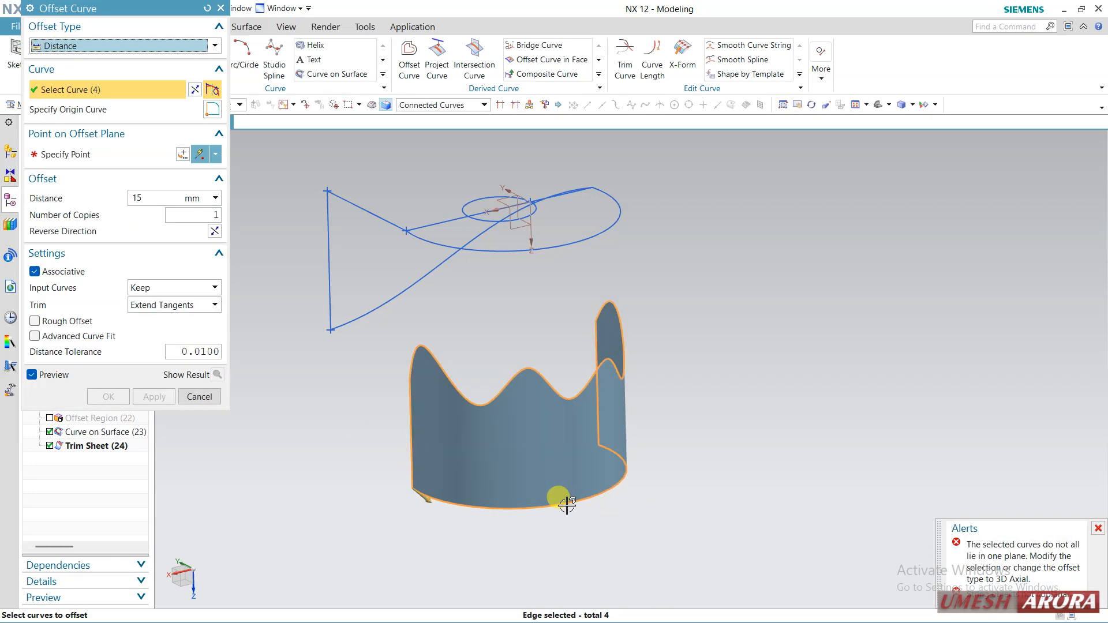
shift+click(567, 504)
click(444, 104)
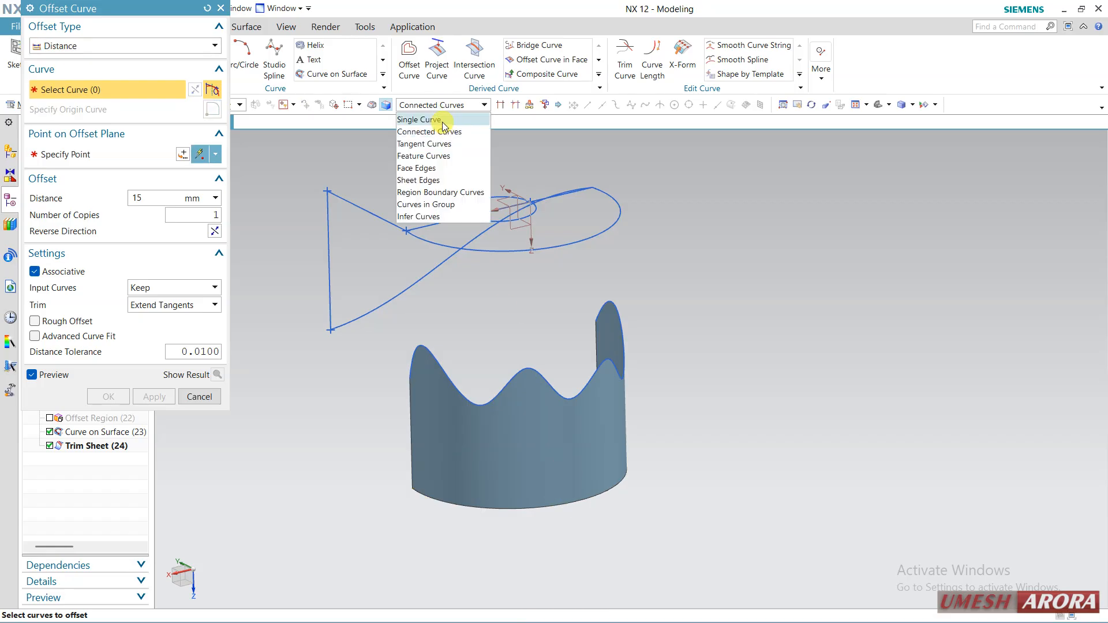
click(442, 120)
click(571, 501)
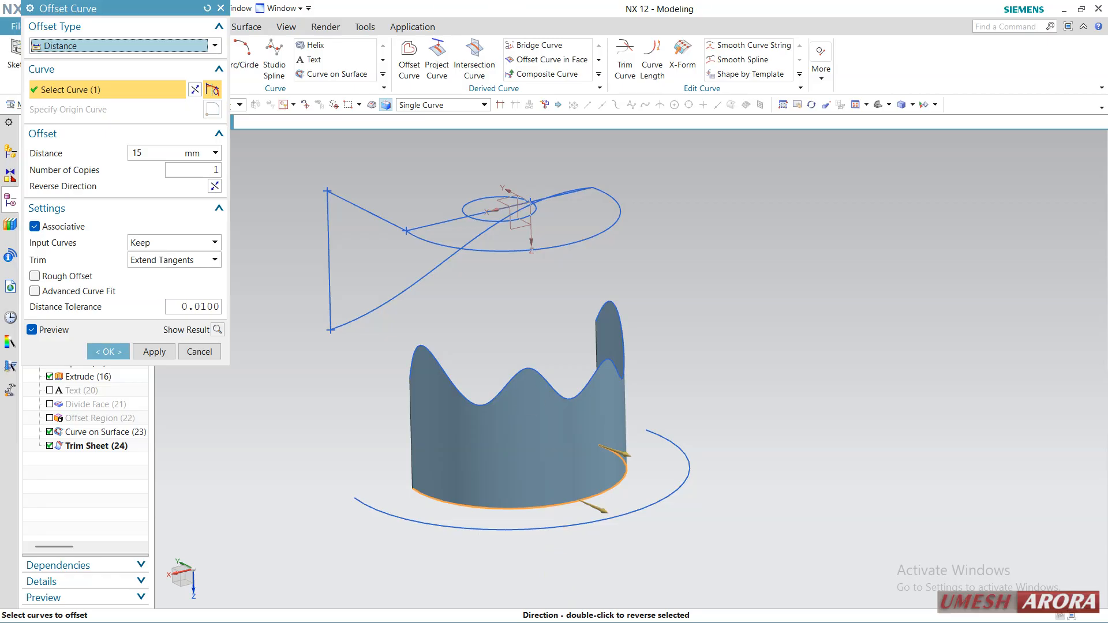
Set the offset distance to 5 mm and the number of copies to 2
click(163, 152)
text(5)
middle_drag(564, 289, 539, 309)
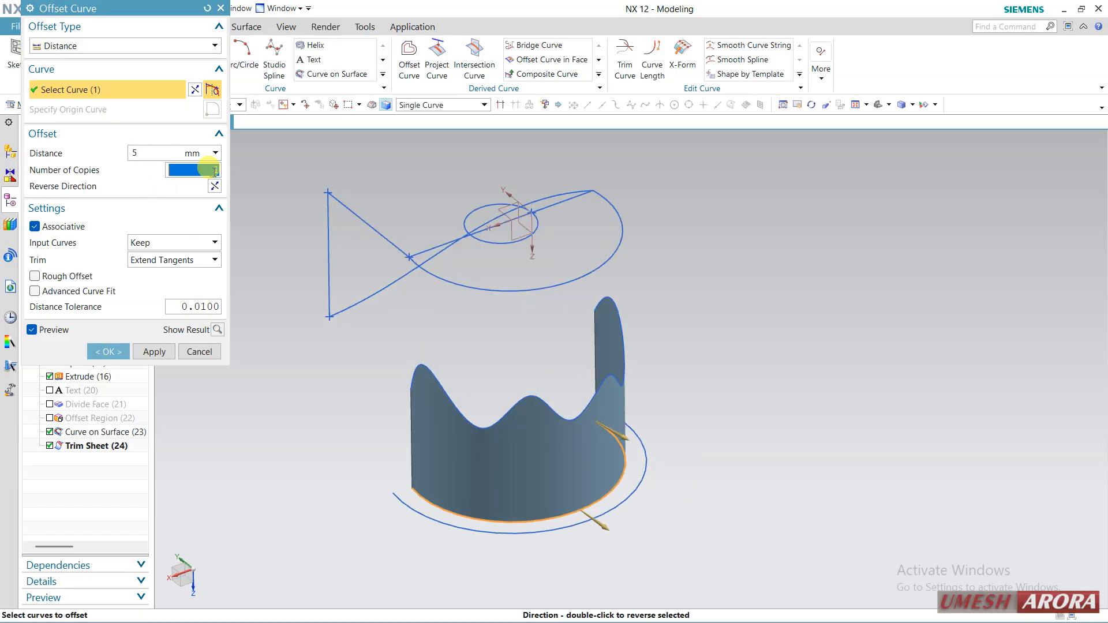
text(2)
key(Return)
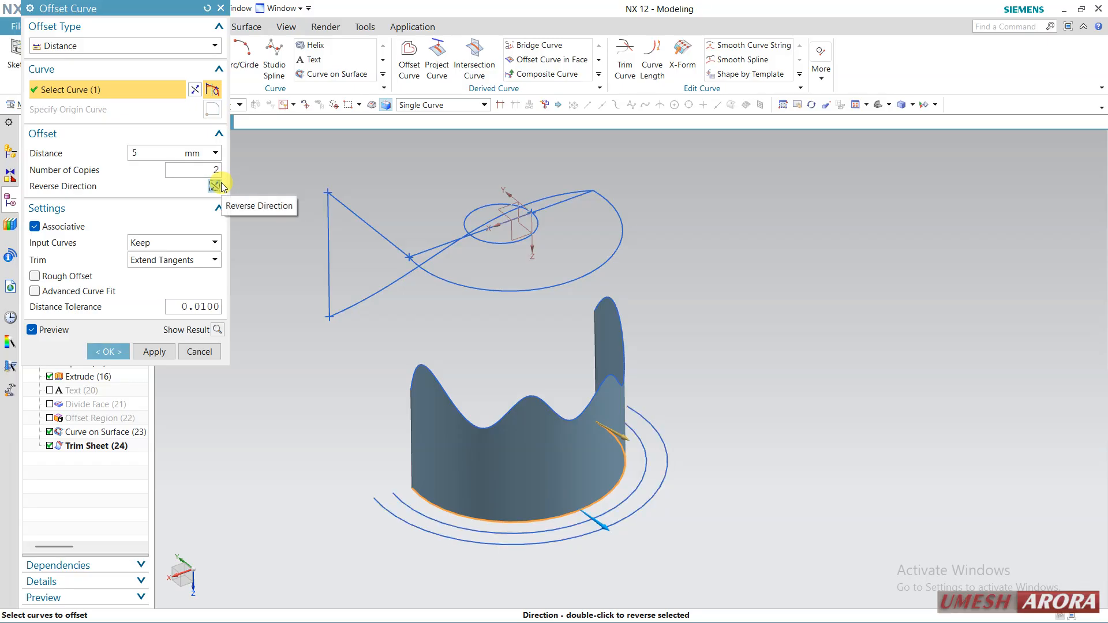
Switch the offset type to Draft and reverse its direction, trying the flipped curve normal as well
click(93, 46)
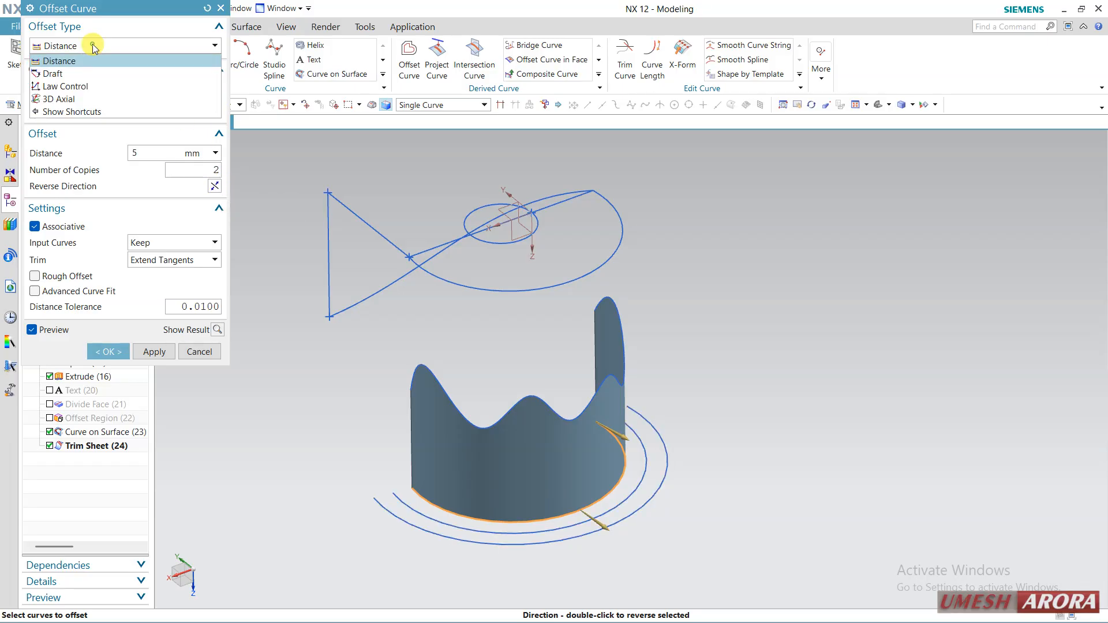
click(75, 74)
middle_drag(714, 345, 673, 302)
click(216, 204)
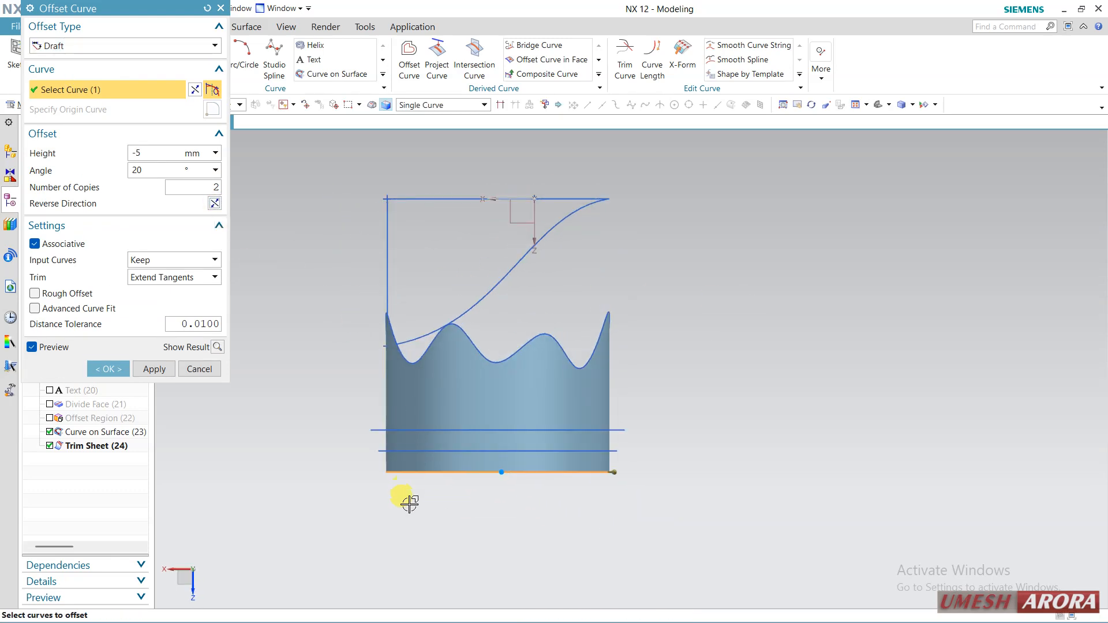
click(192, 89)
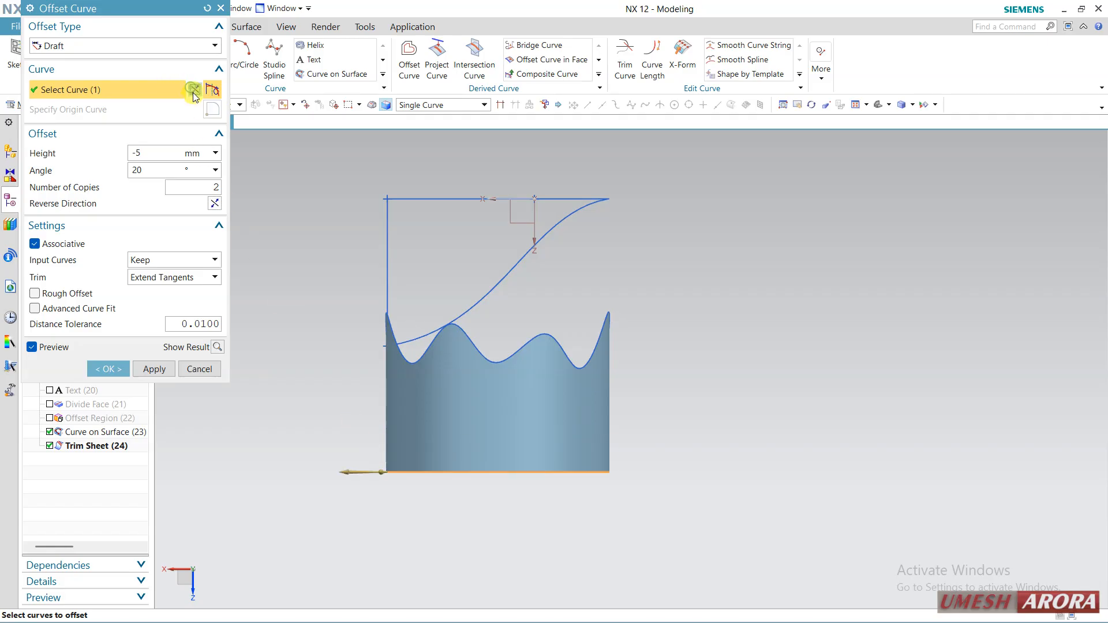
click(192, 90)
click(214, 205)
Examine the draft offset slope from the side and set the number of copies to 3
middle_drag(664, 371, 713, 365)
key(F8)
scroll(622, 486, up, 5)
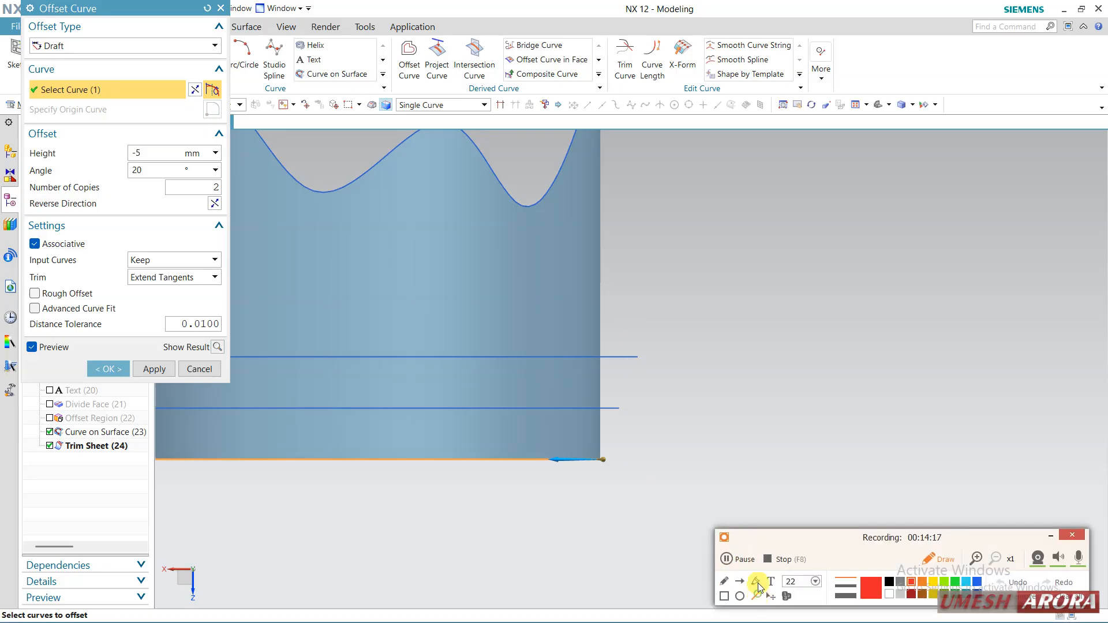
drag(637, 375, 639, 356)
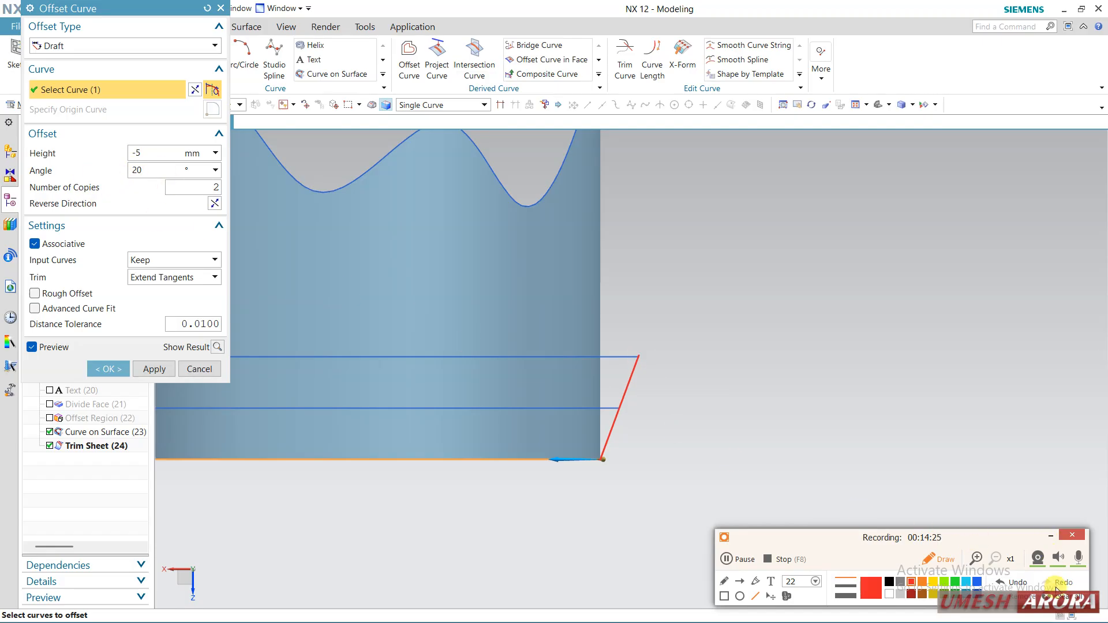
click(1050, 537)
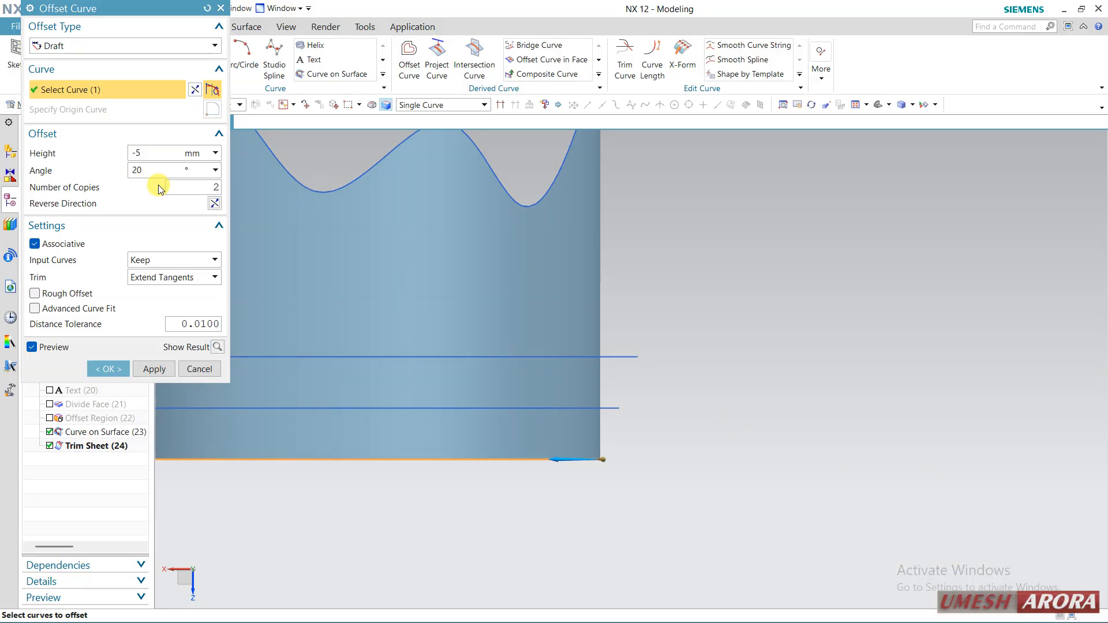
text(3)
key(Return)
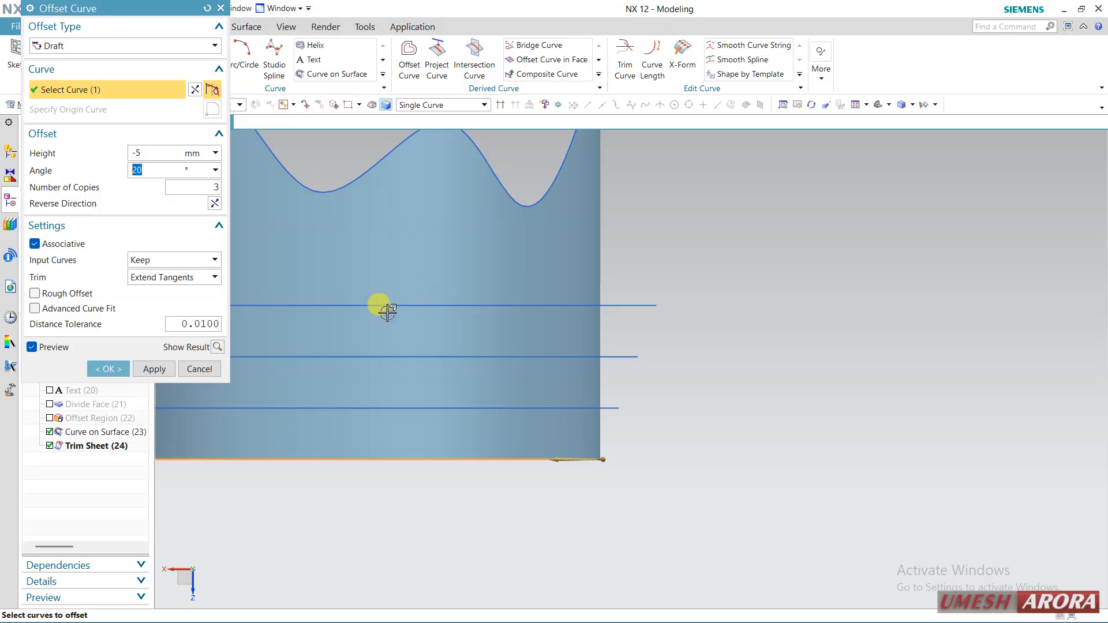
mouse_move(777, 443)
middle_down()
mouse_move(791, 421)
mouse_move(746, 400)
mouse_move(760, 404)
mouse_move(760, 373)
middle_up()
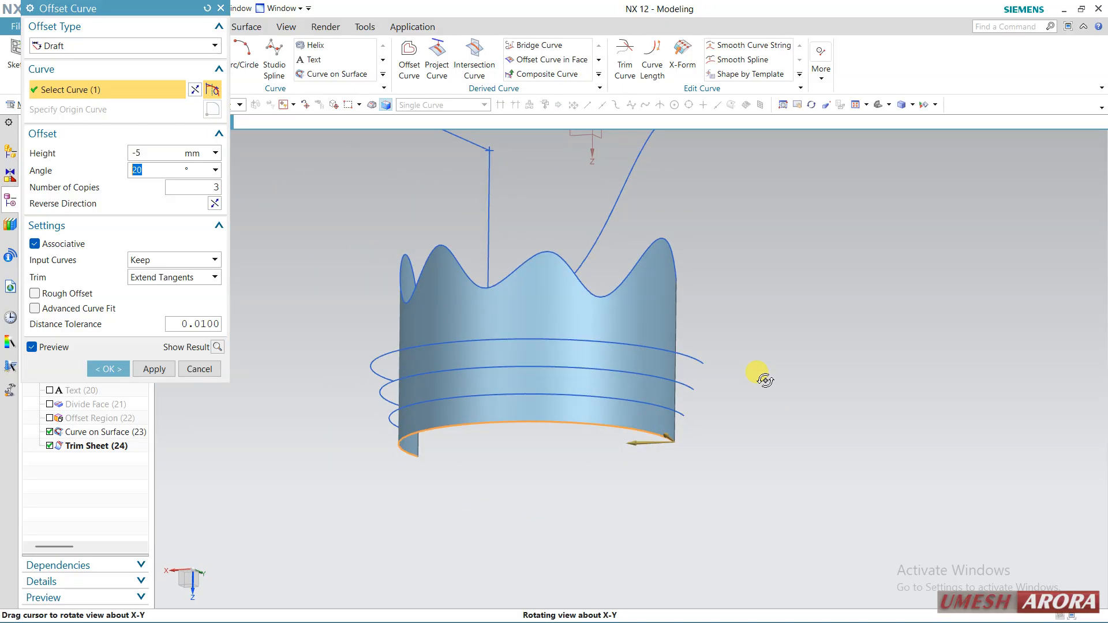
Switch the offset type to Law Control, set one copy, and reverse the direction outward from the sheet
click(74, 45)
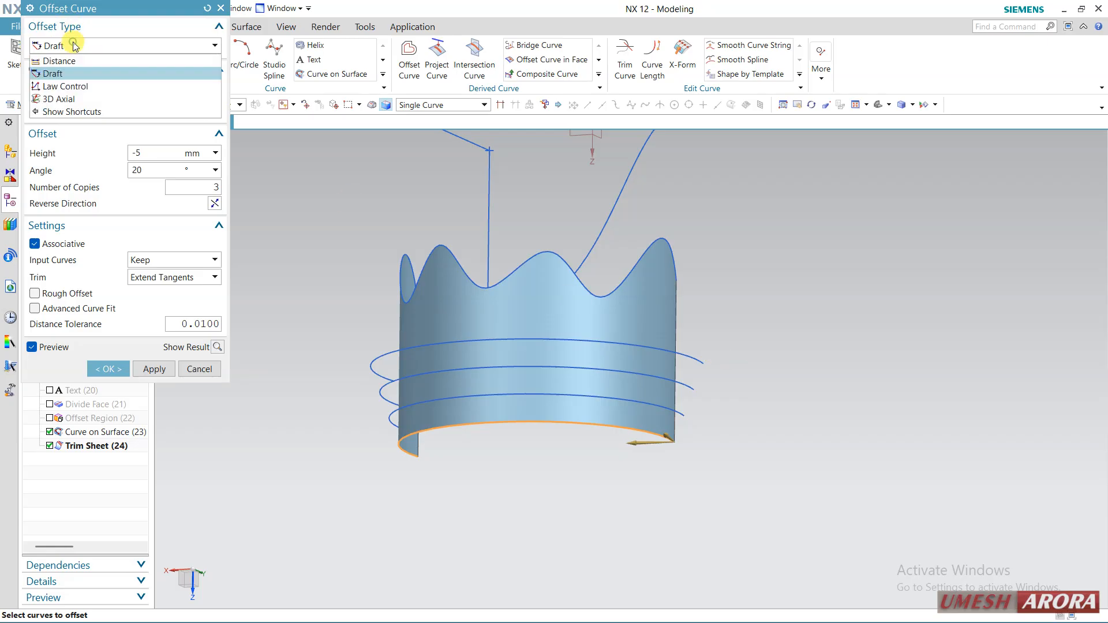
click(69, 86)
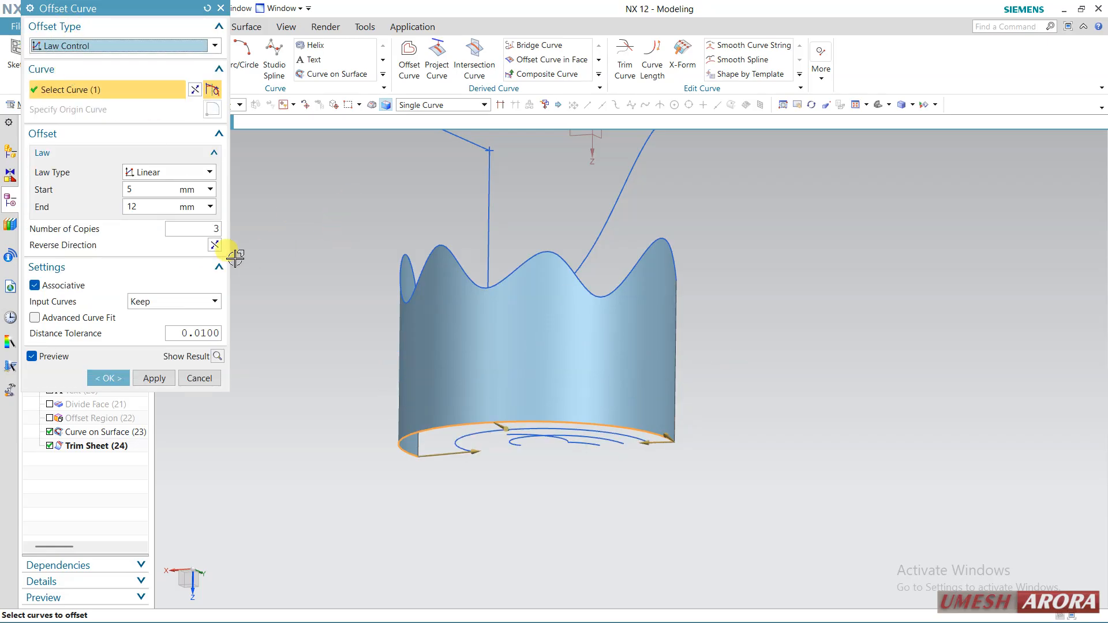
click(197, 228)
text(1)
key(Return)
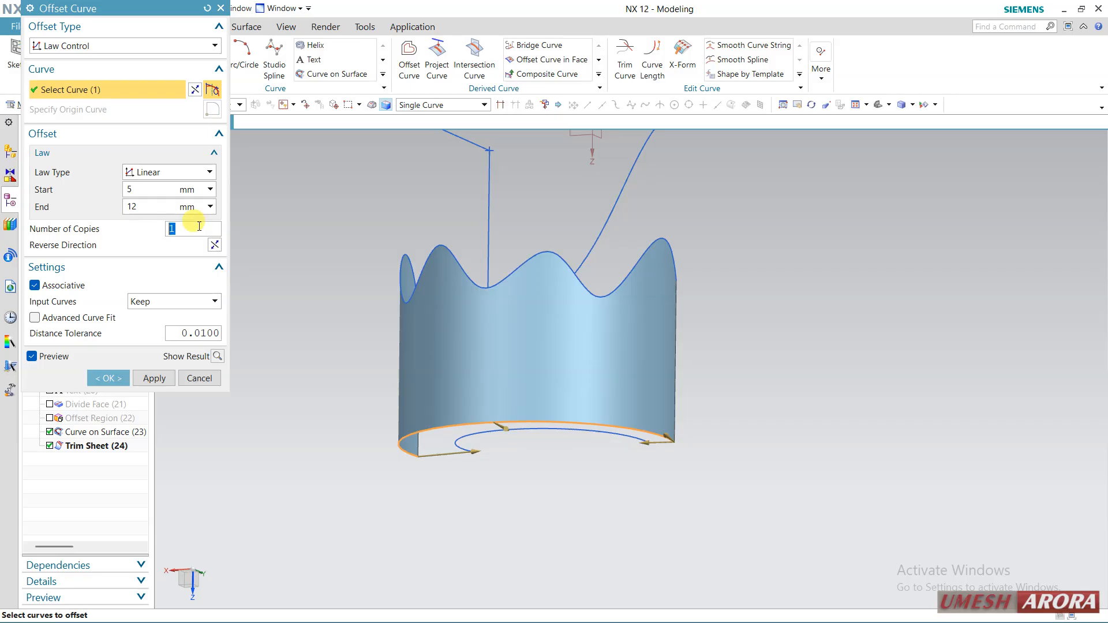
click(214, 245)
middle_drag(588, 242, 668, 289)
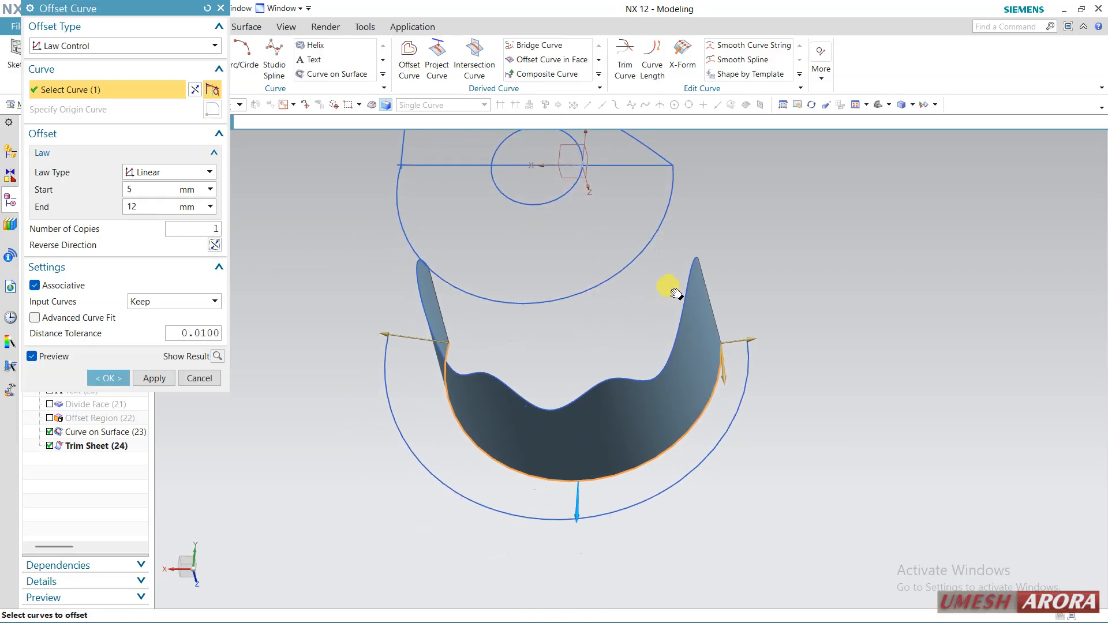
Set the linear law's start offset to 3 mm, then show and undo the result preview
drag(763, 341, 754, 340)
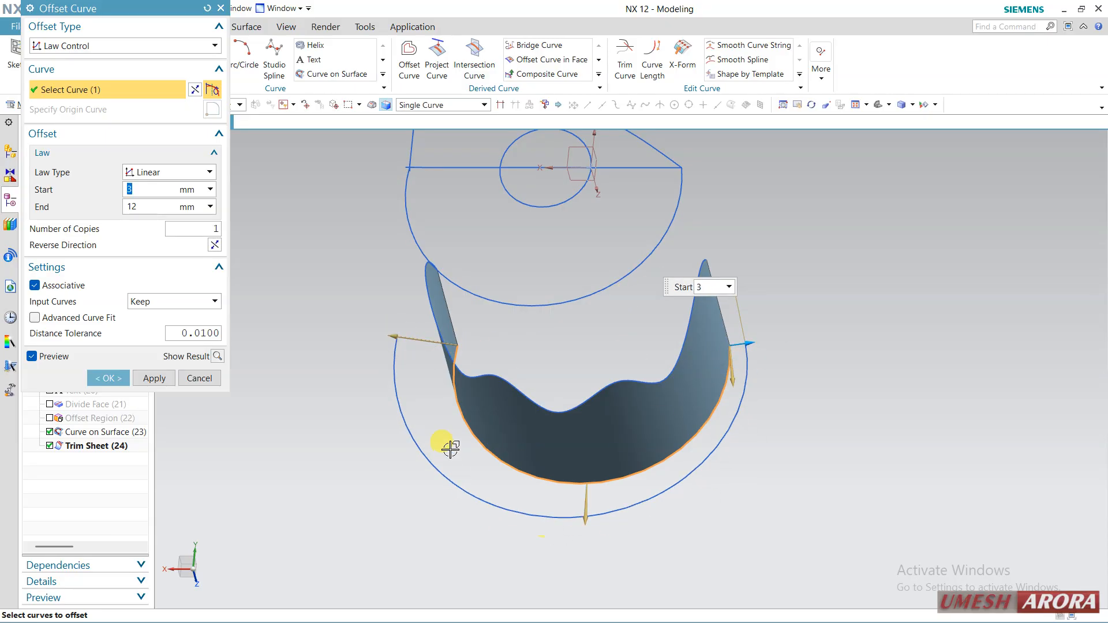
click(213, 357)
middle_drag(396, 425, 275, 367)
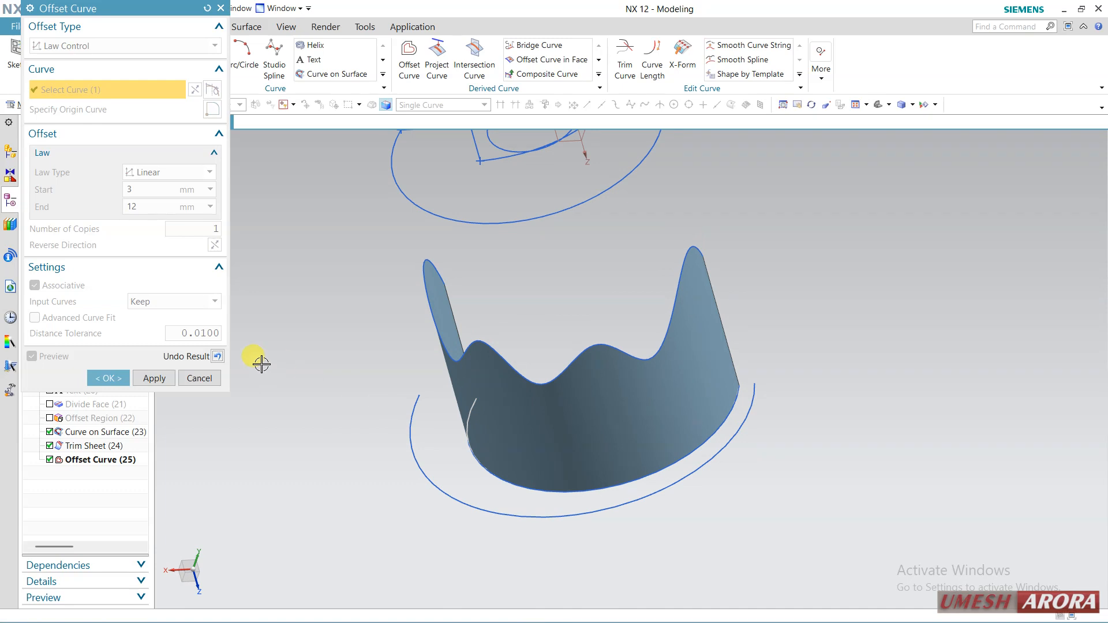
click(217, 355)
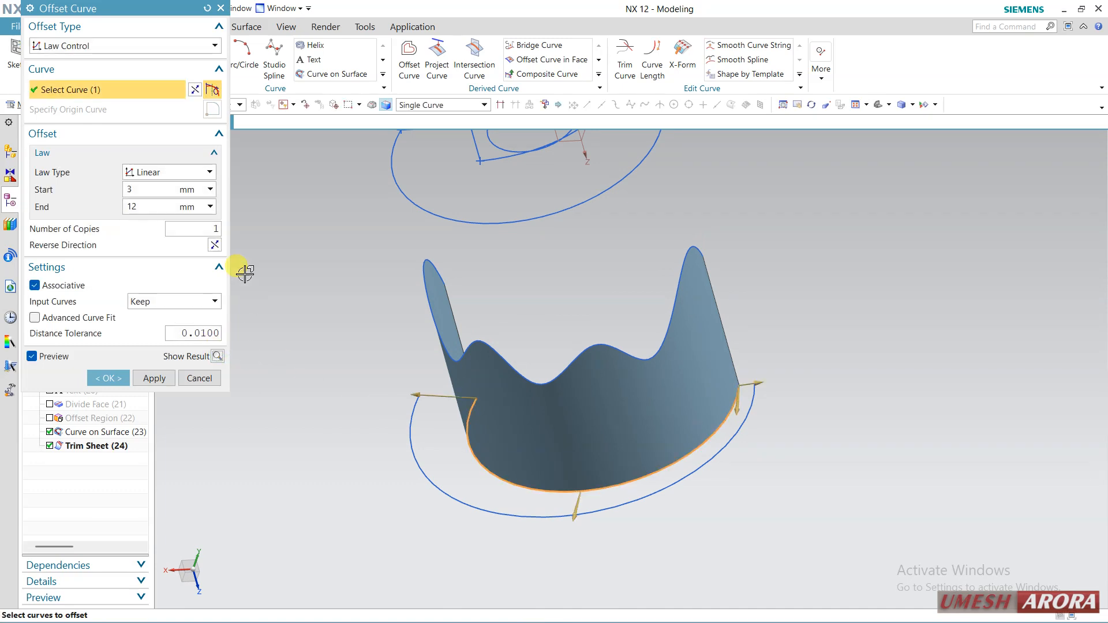
Replace the lower arc edge with the wavy upper curve and create a 3D Axial offset of 2 mm
click(89, 46)
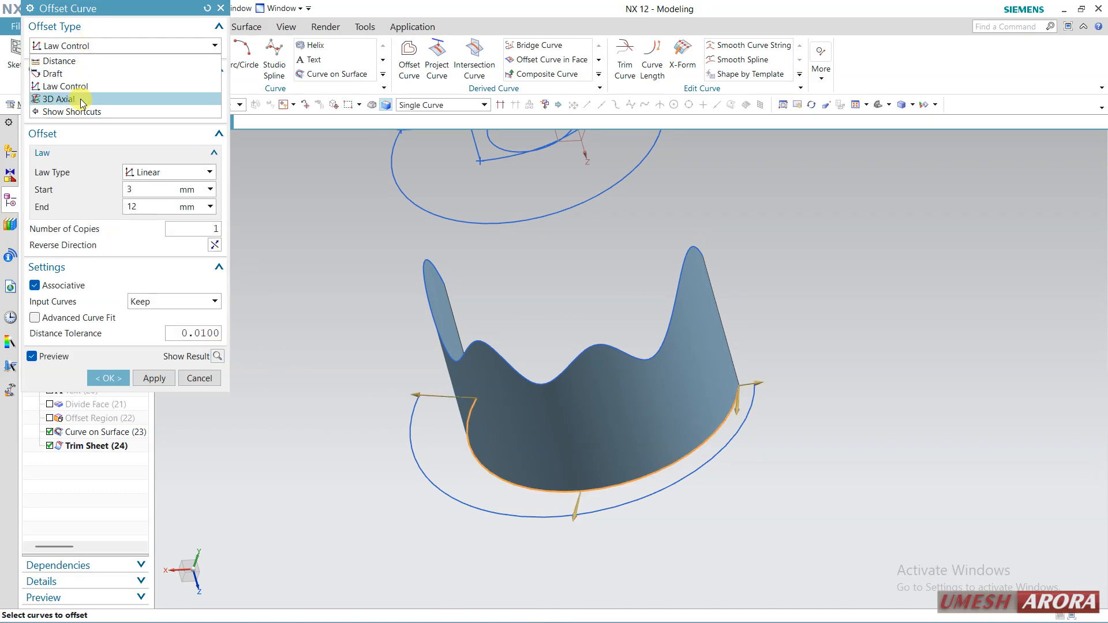
click(59, 99)
middle_drag(633, 440, 676, 439)
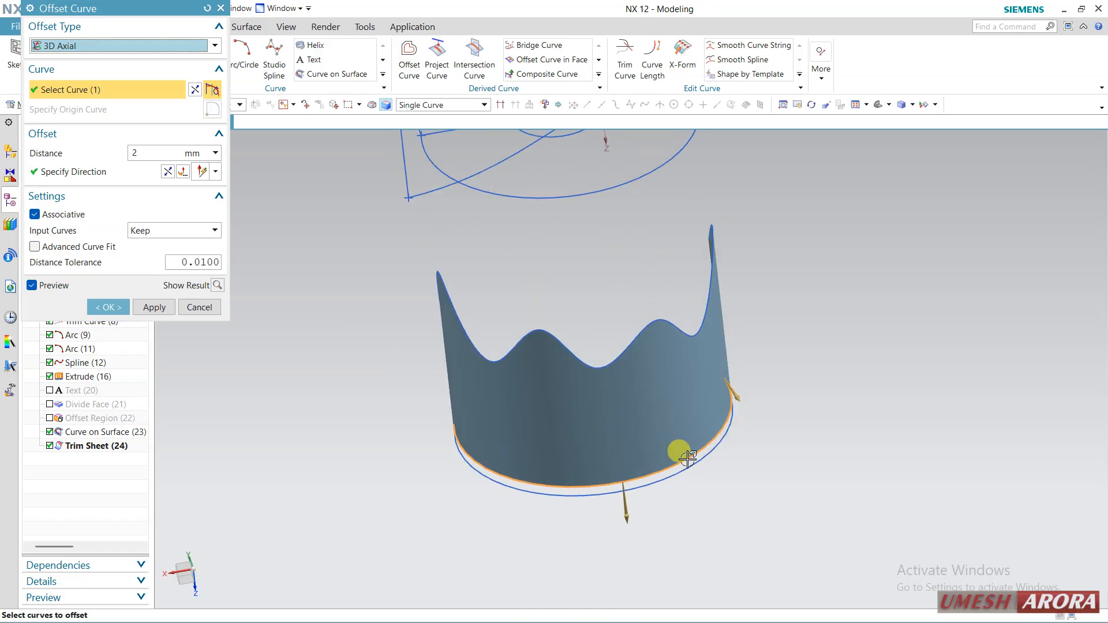
shift+click(674, 453)
click(652, 324)
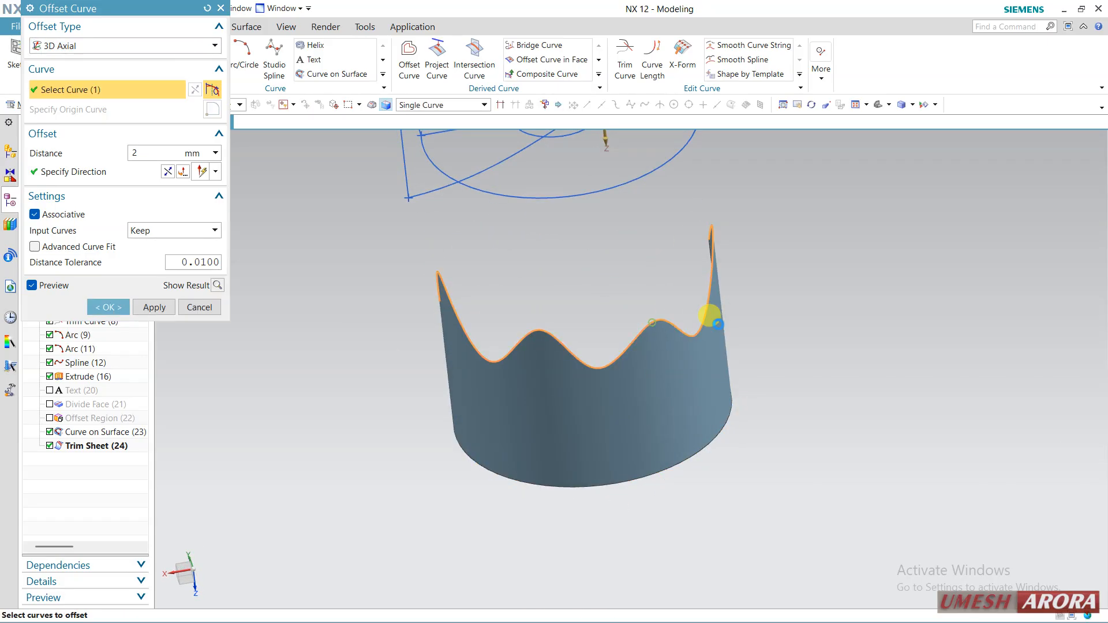
middle_drag(791, 427, 802, 369)
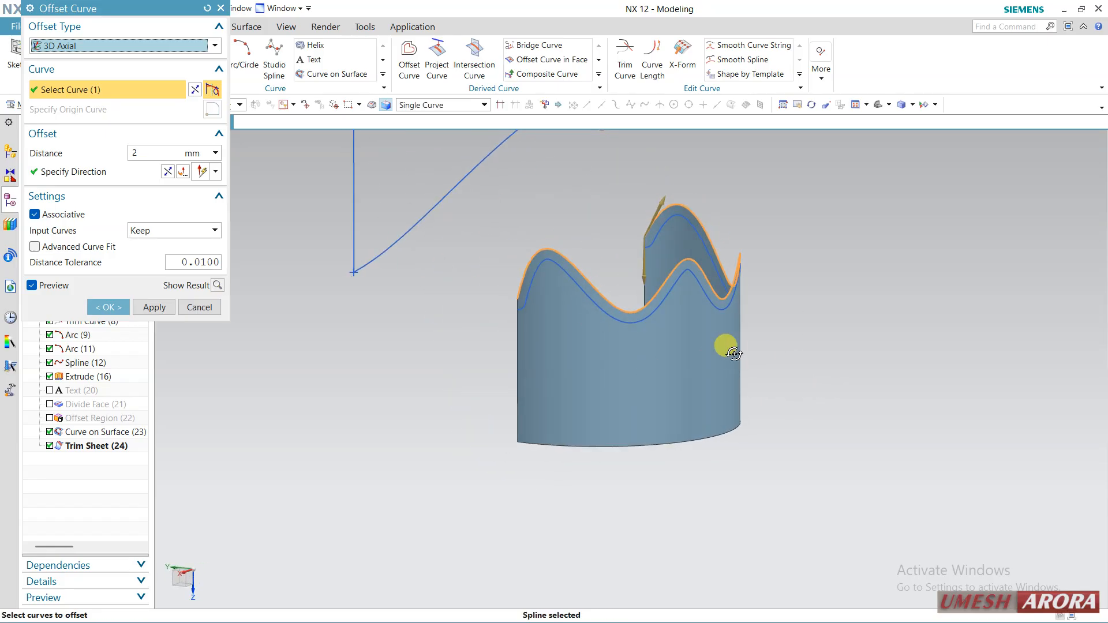
middle_drag(734, 354, 702, 354)
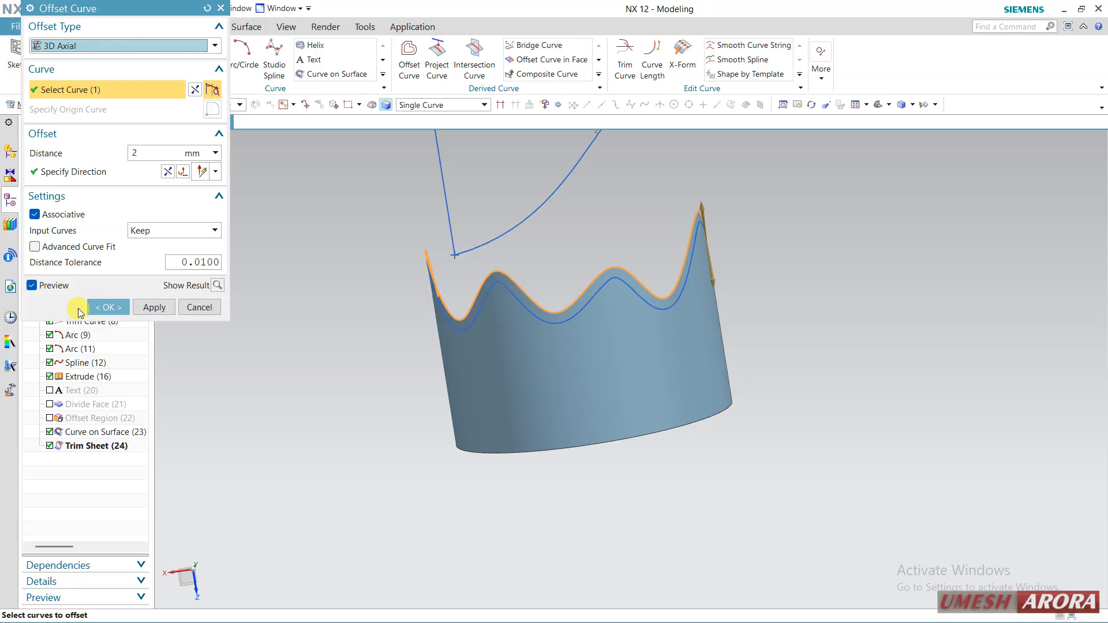
click(98, 307)
scroll(562, 231, up, 2)
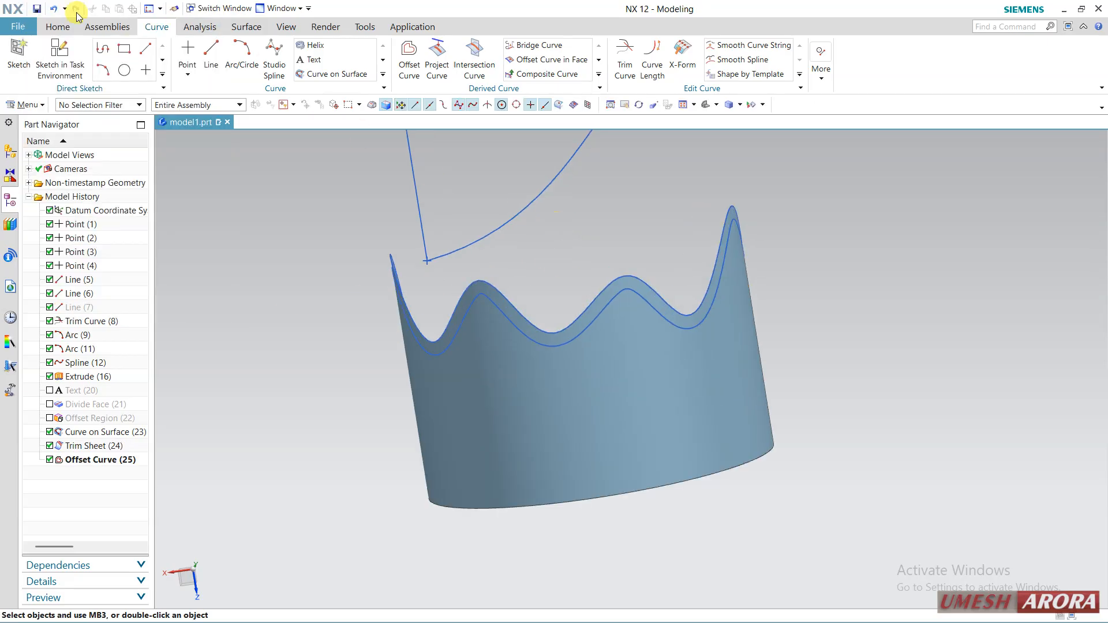
Trim the cylindrical sheet at the wavy offset curve, normal to face, discarding the lower region to leave a wavy strip
click(247, 26)
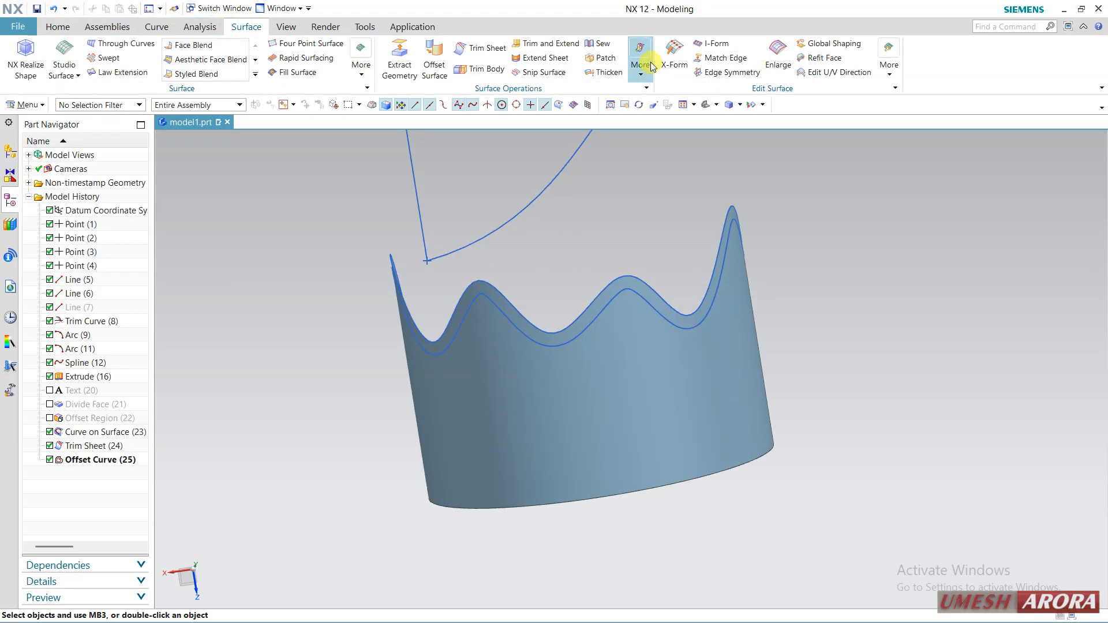
click(469, 46)
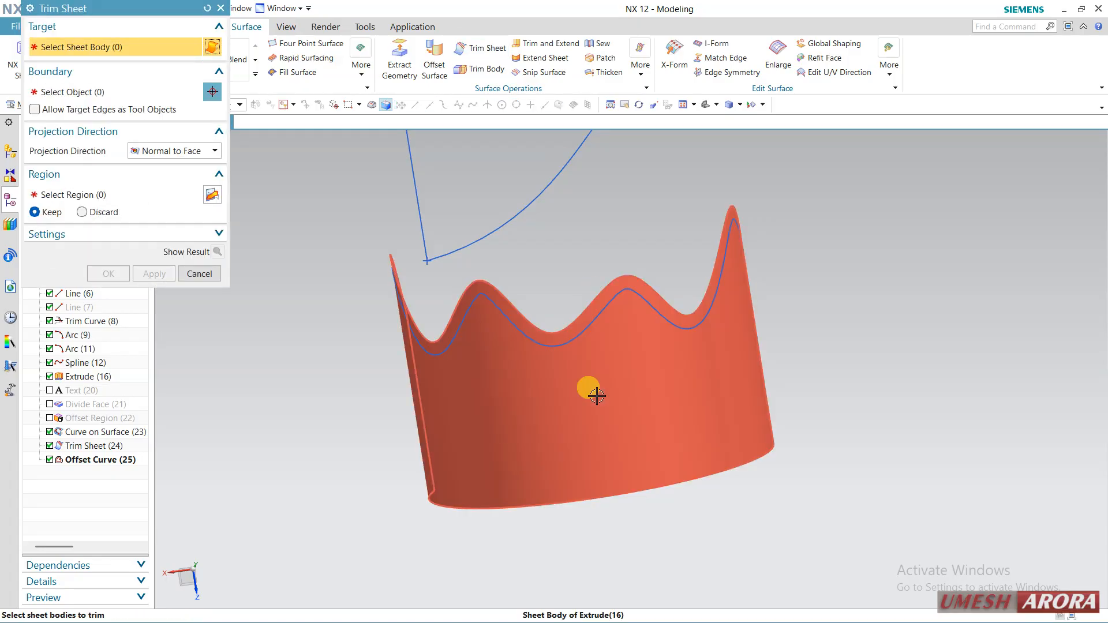
click(594, 372)
click(72, 92)
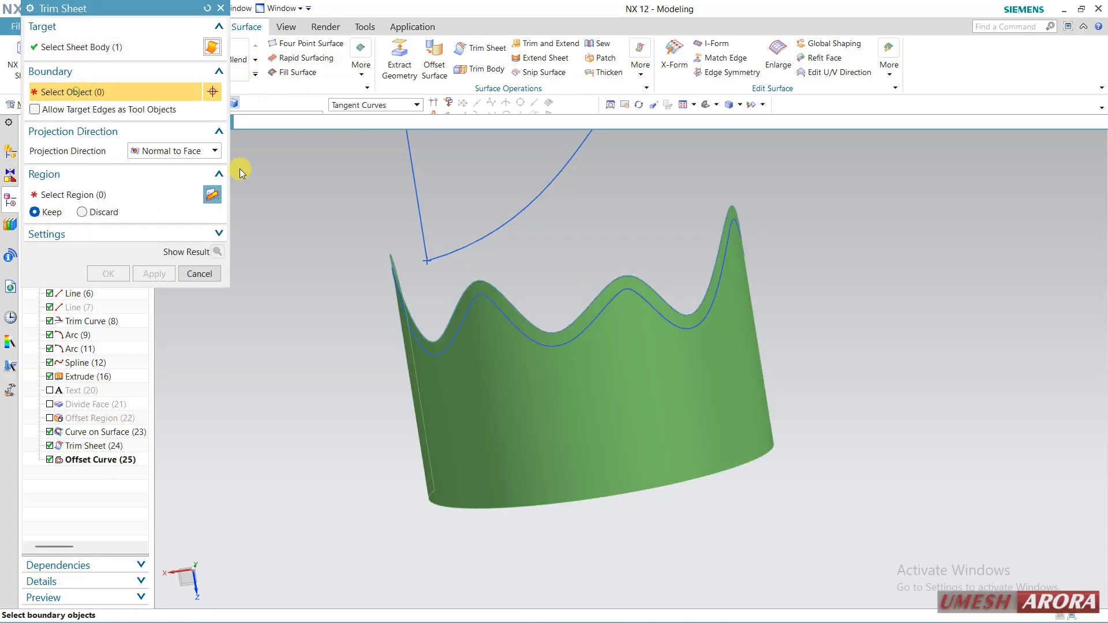
click(525, 336)
click(82, 212)
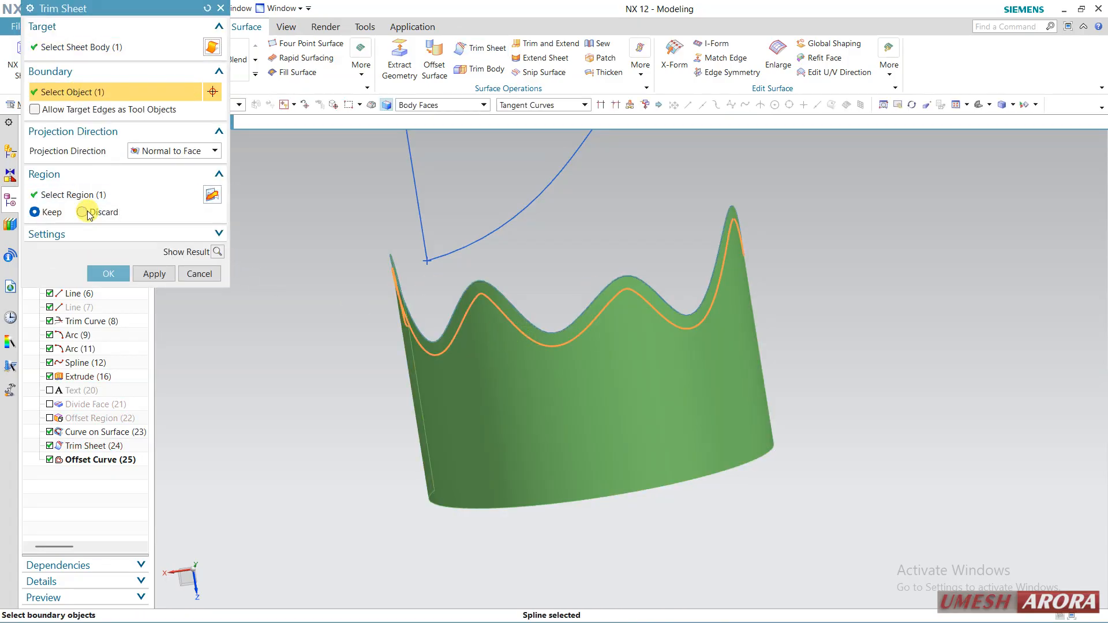
click(108, 277)
mouse_move(611, 398)
middle_down()
mouse_move(603, 383)
mouse_move(497, 435)
mouse_move(609, 391)
middle_up()
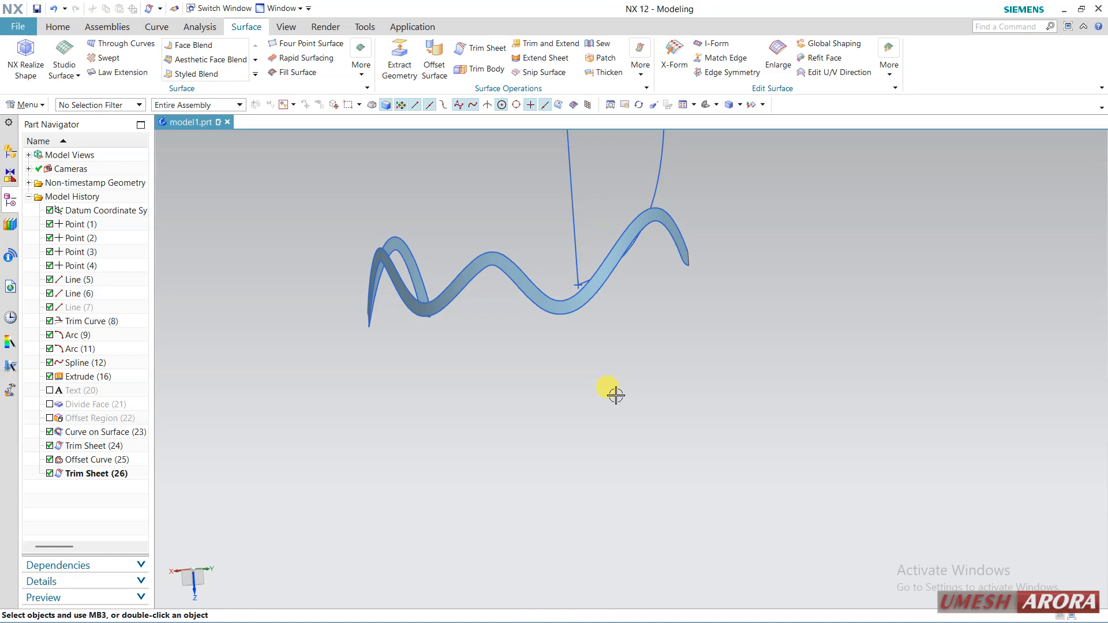
click(157, 26)
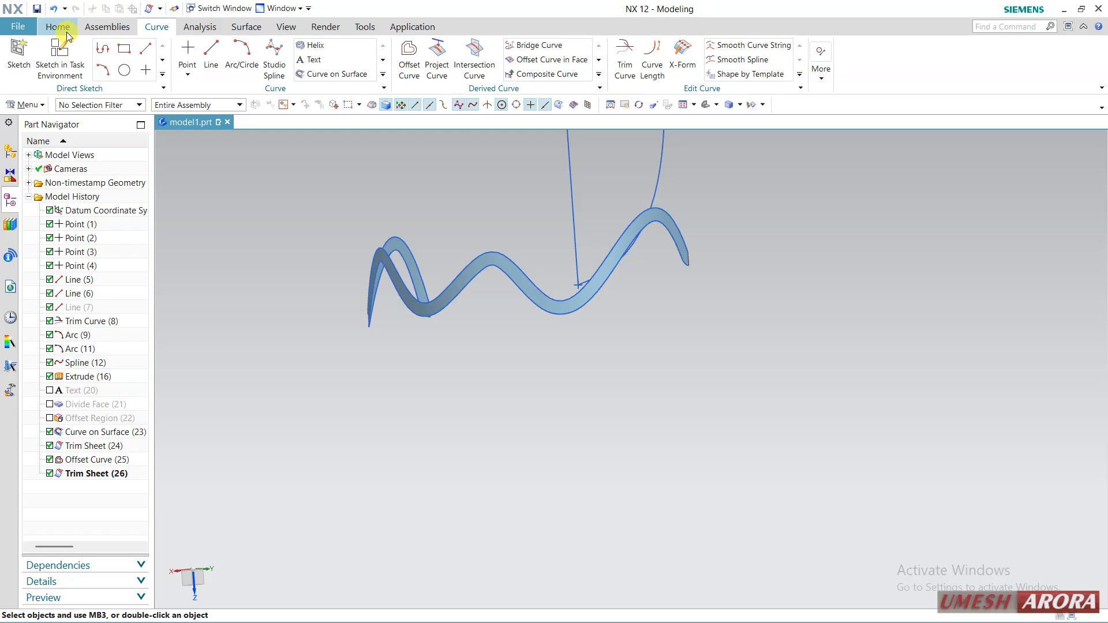
Undo the wavy sheet trims, the offset curve and the curve on surface, back to the full cylindrical sheet
click(58, 8)
click(58, 8)
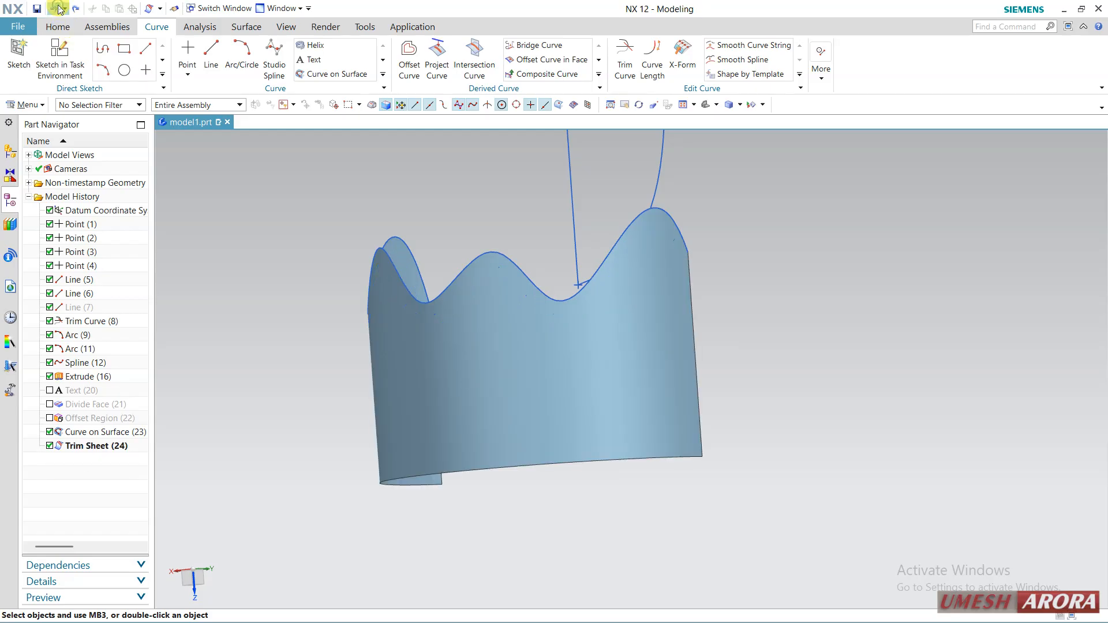
click(58, 8)
click(58, 8)
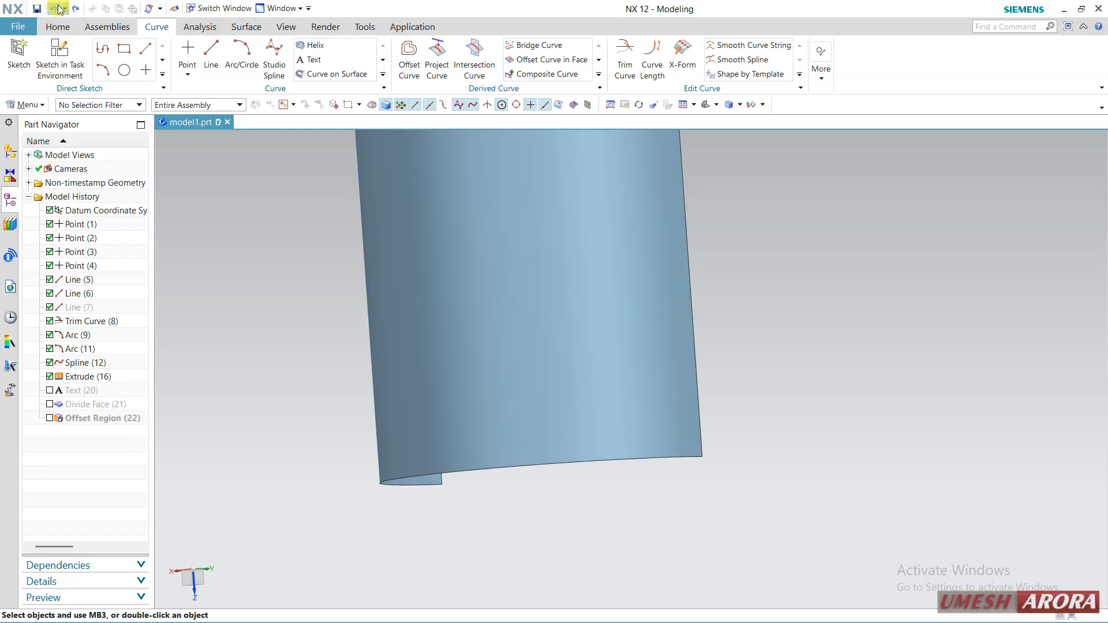
Start a curve projection and select only the spline as the curve to project, using the Single Curve rule
scroll(710, 398, down, 3)
middle_drag(715, 373, 798, 506)
middle_drag(858, 351, 832, 362)
click(441, 65)
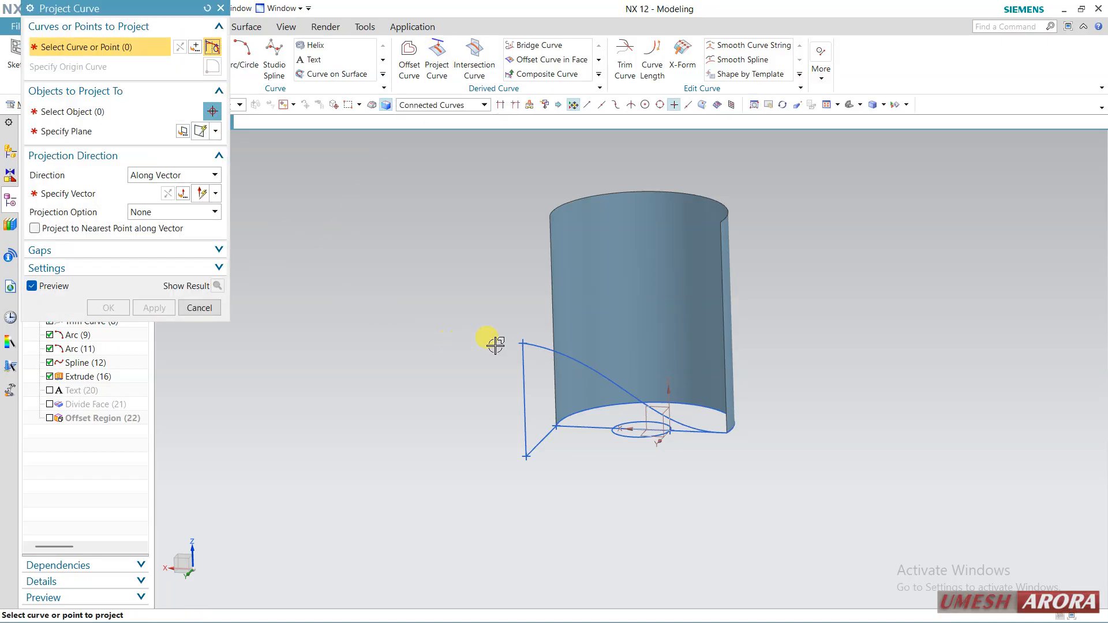
click(539, 349)
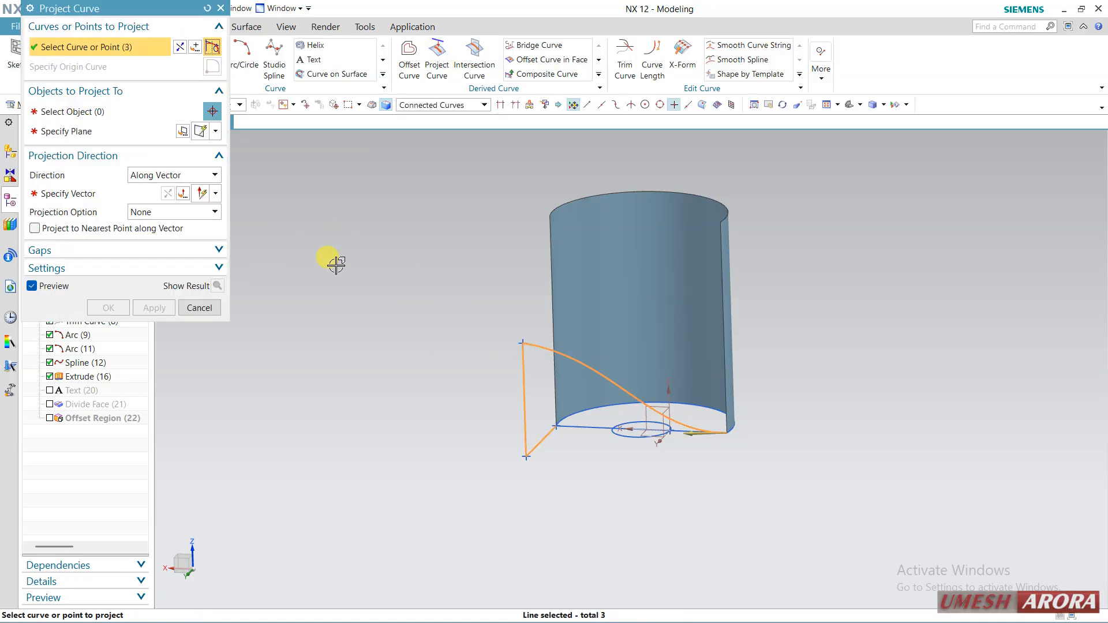
shift+click(526, 345)
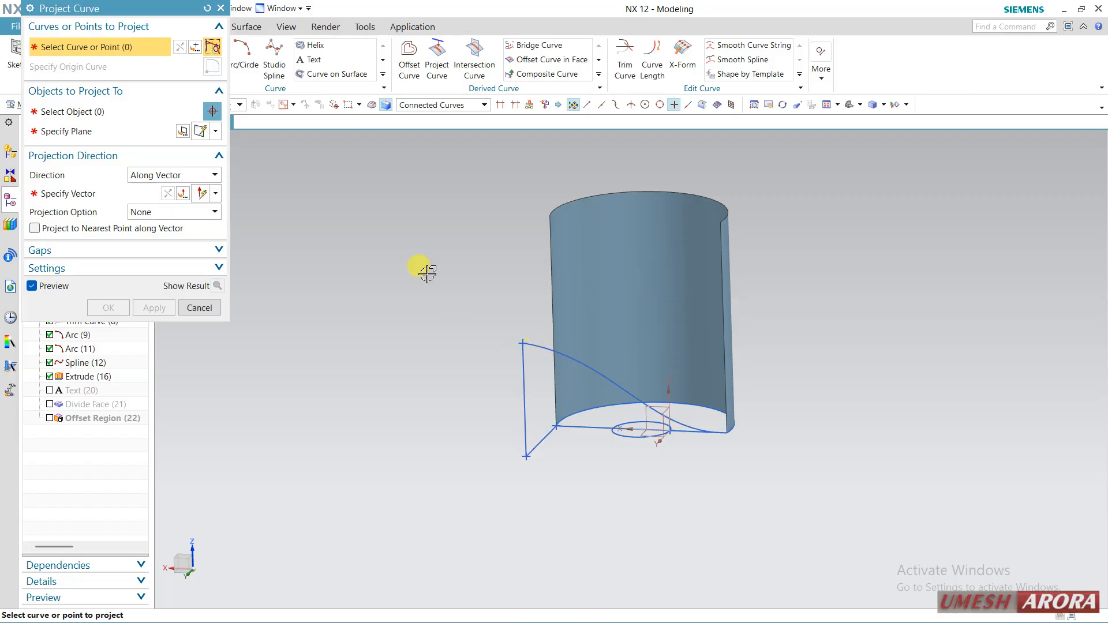
click(413, 106)
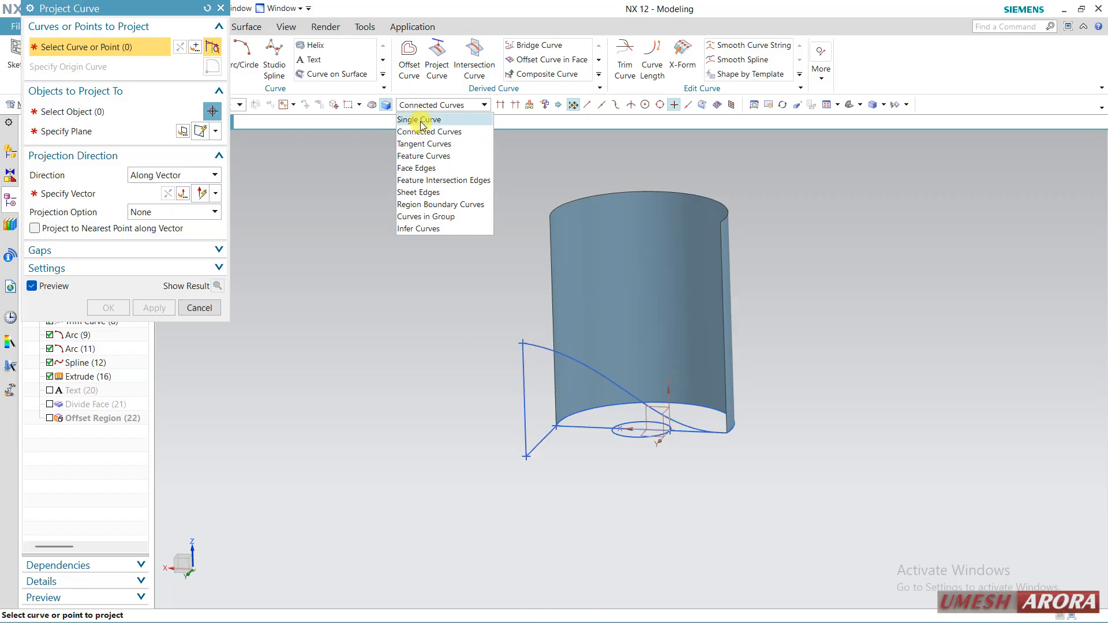
click(419, 119)
click(541, 348)
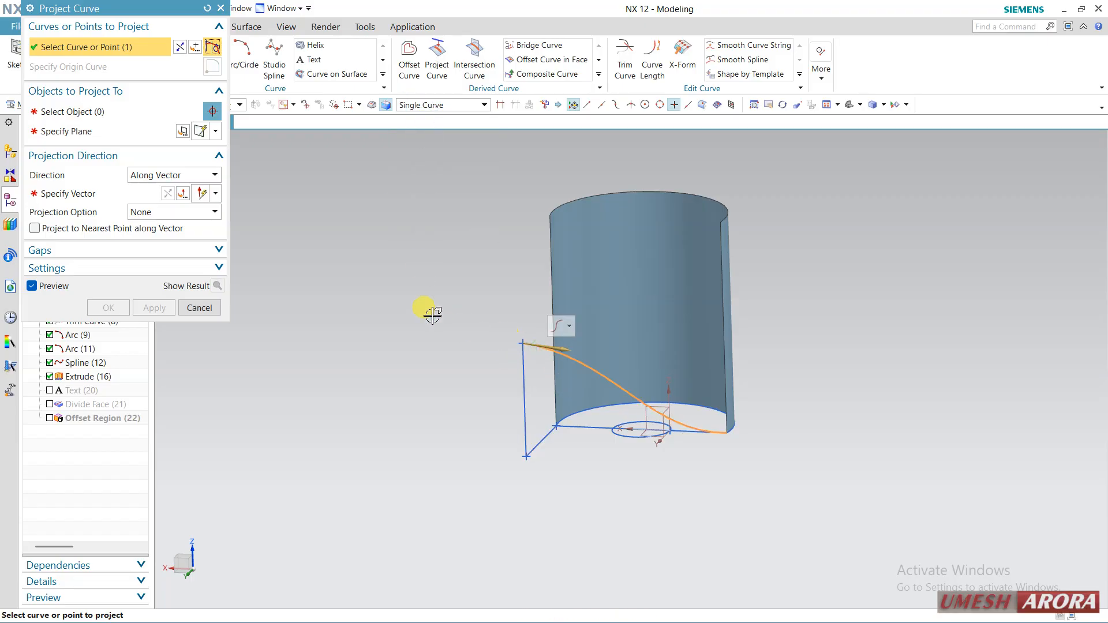
Project the spline onto the cylindrical face along the reversed Y-axis direction, and undo the projected curve
click(66, 111)
click(637, 336)
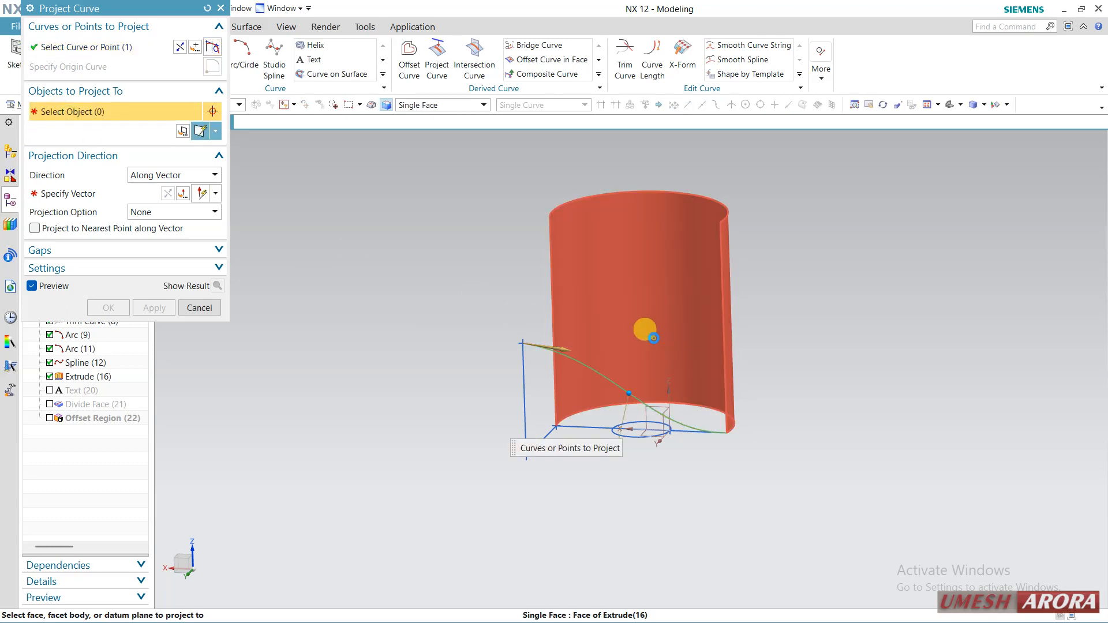
click(110, 195)
mouse_move(460, 393)
middle_down()
mouse_move(441, 403)
mouse_move(455, 408)
middle_up()
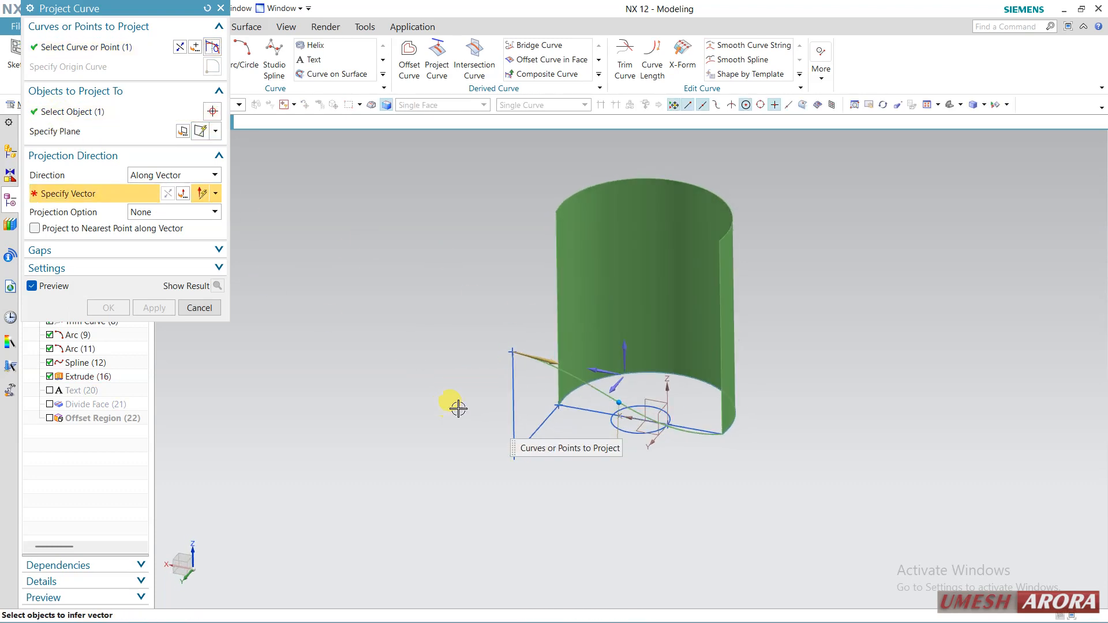
click(615, 396)
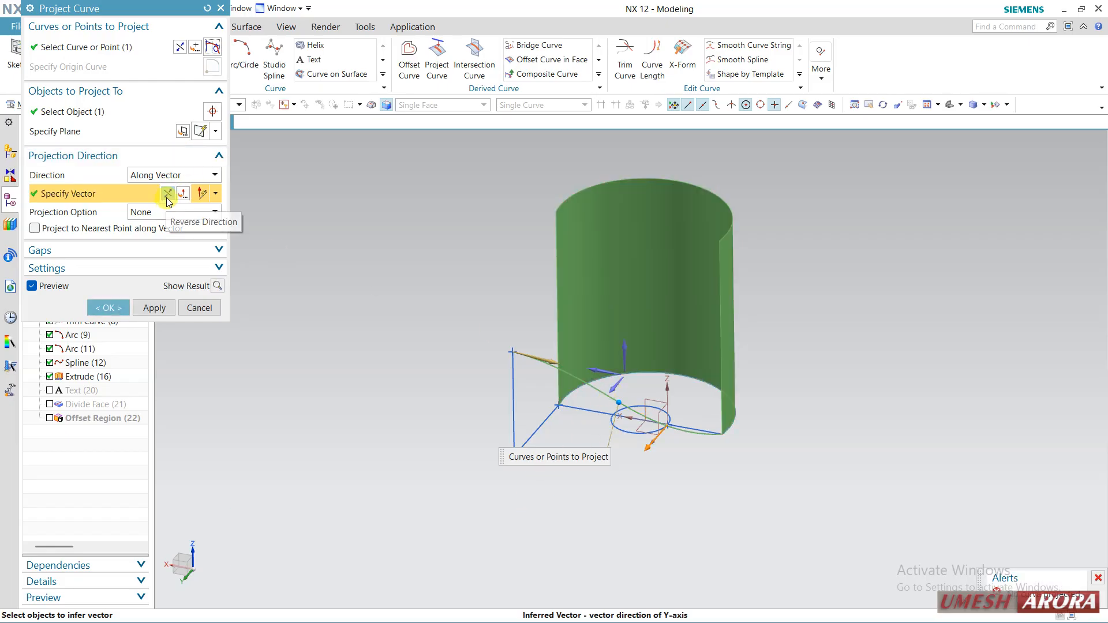
middle_drag(804, 364, 648, 317)
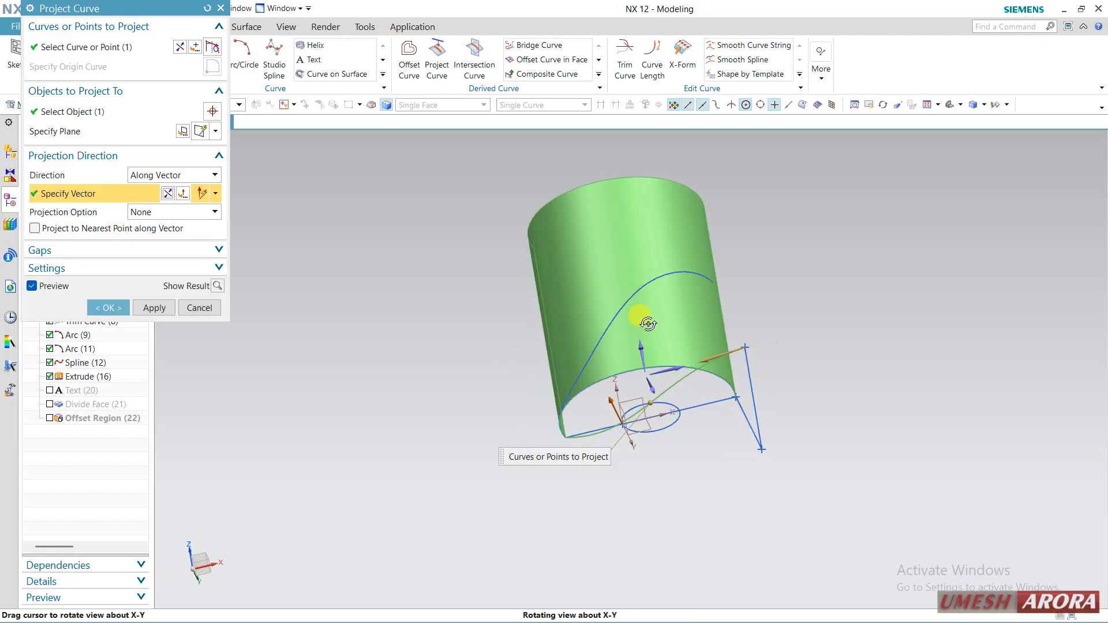
click(104, 307)
middle_drag(448, 339, 443, 385)
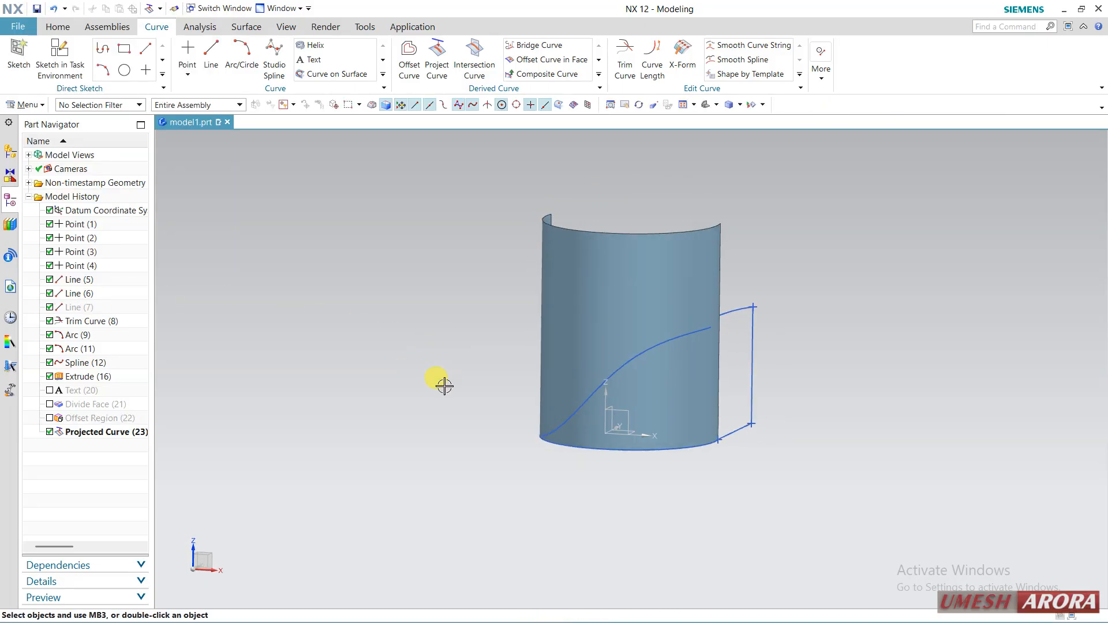
click(55, 10)
Create a task-environment sketch on the XZ plane of the datum coordinate system, with the X-axis as horizontal reference
middle_drag(507, 311, 520, 304)
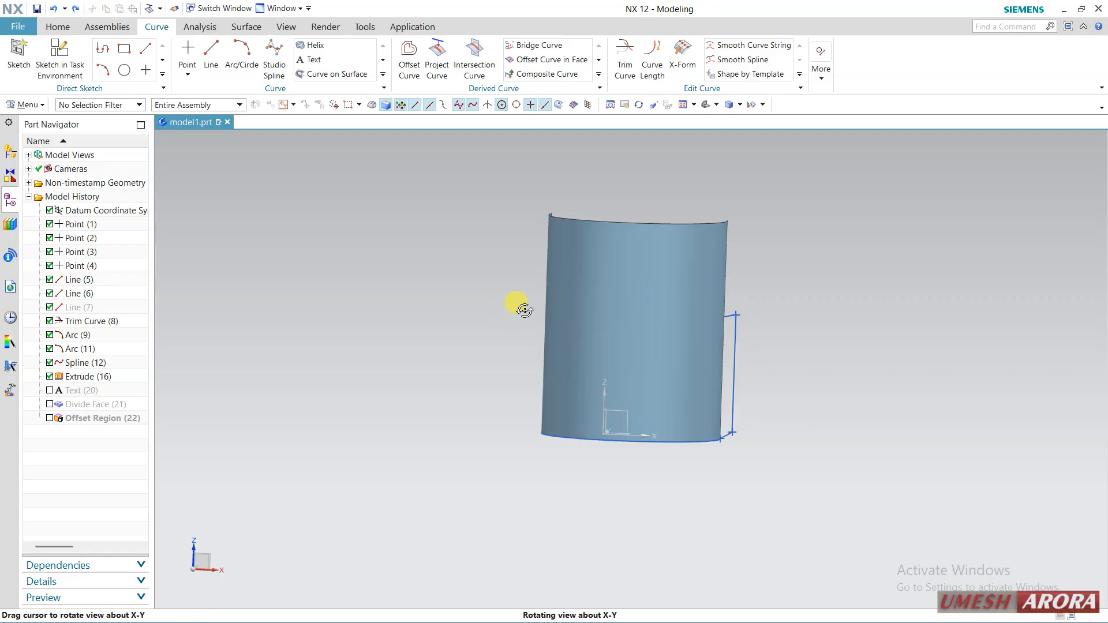
click(59, 57)
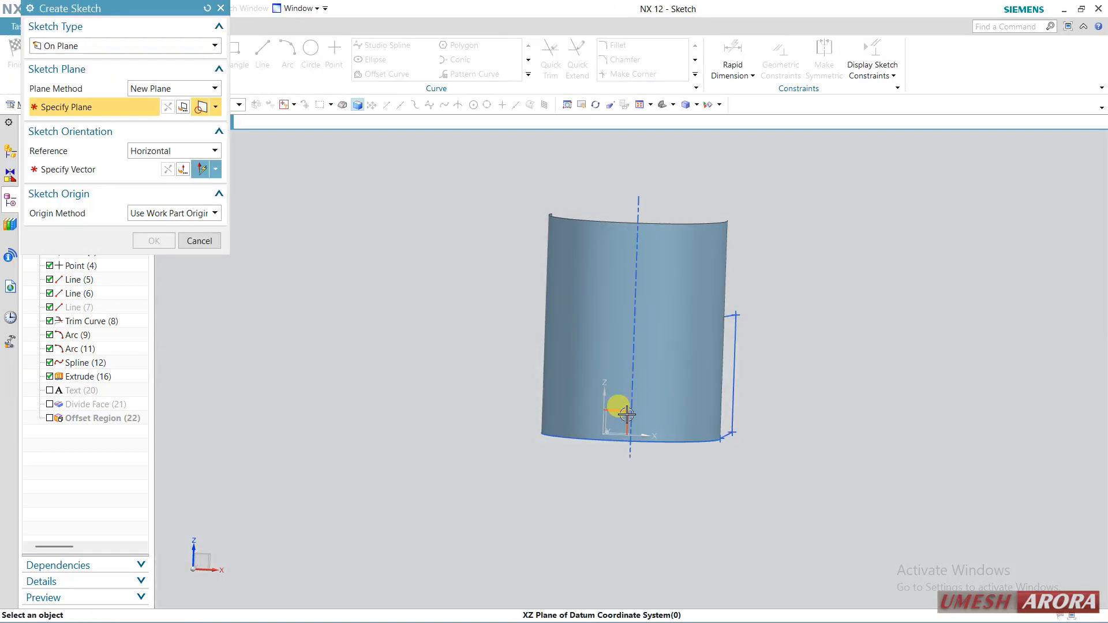
click(621, 413)
click(652, 367)
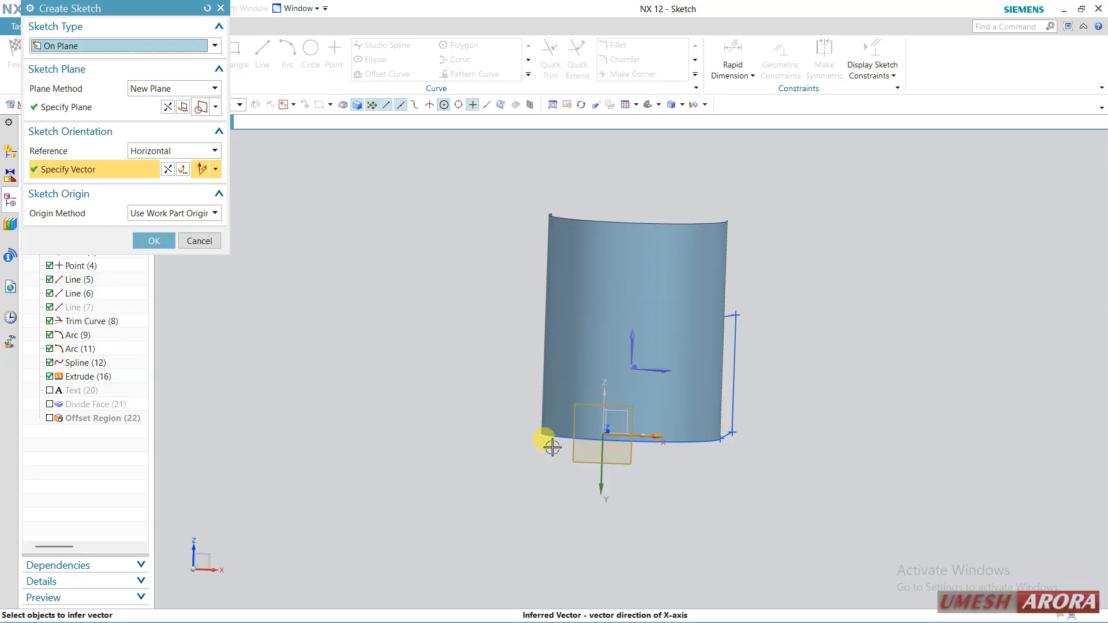
click(168, 247)
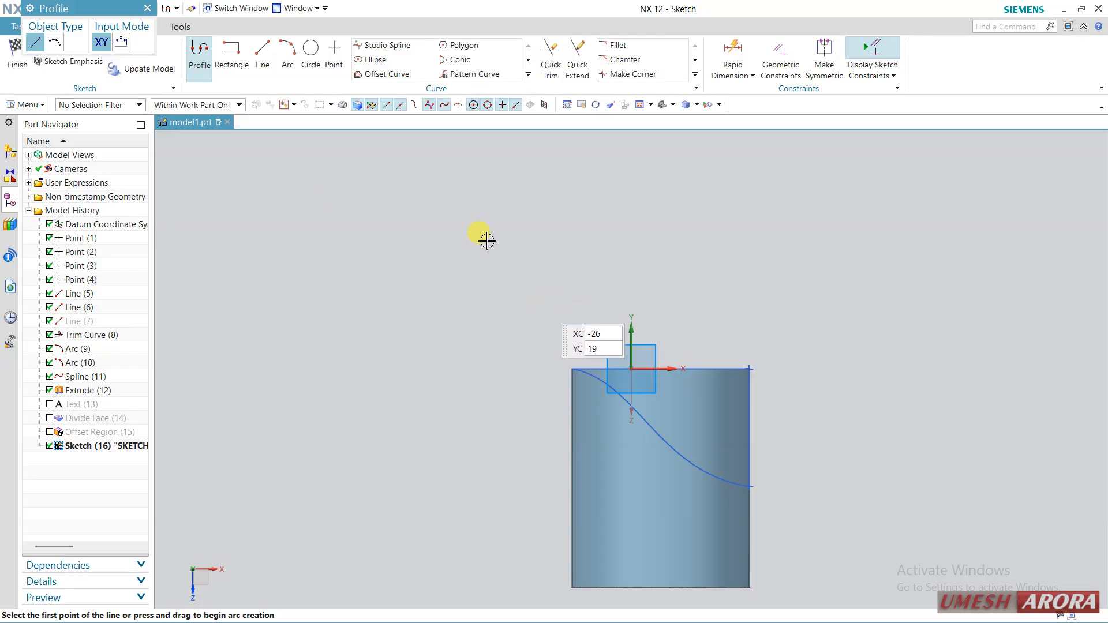
Sketch a circle over the cylinder centred at about XC 8, YC -30.5, and finish the sketch
click(309, 58)
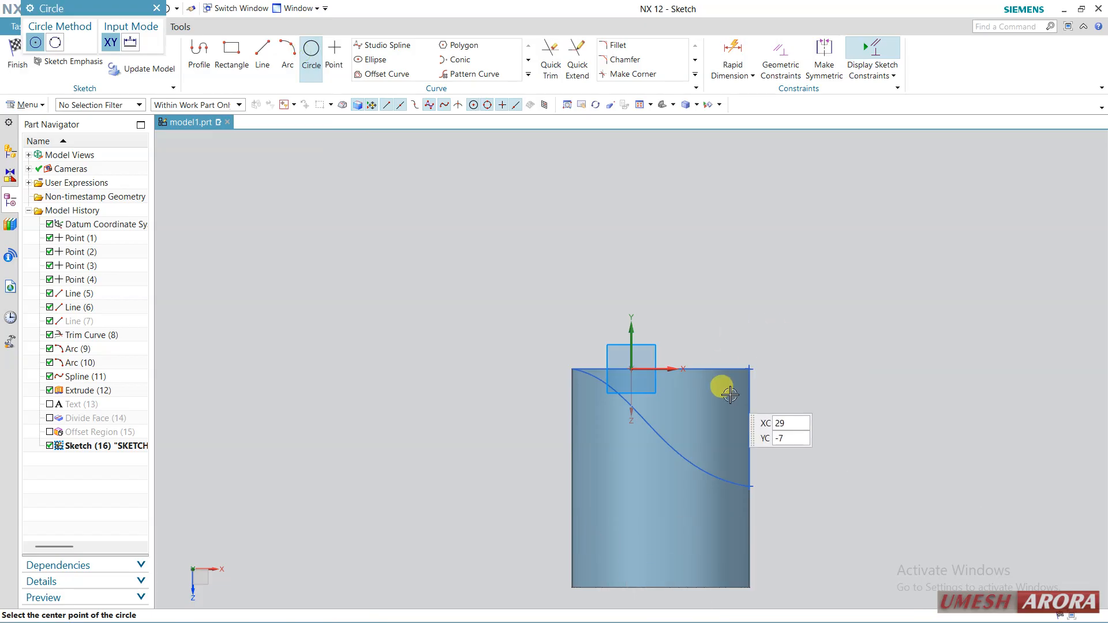
shift+middle_drag(730, 403, 665, 274)
scroll(614, 314, up, 2)
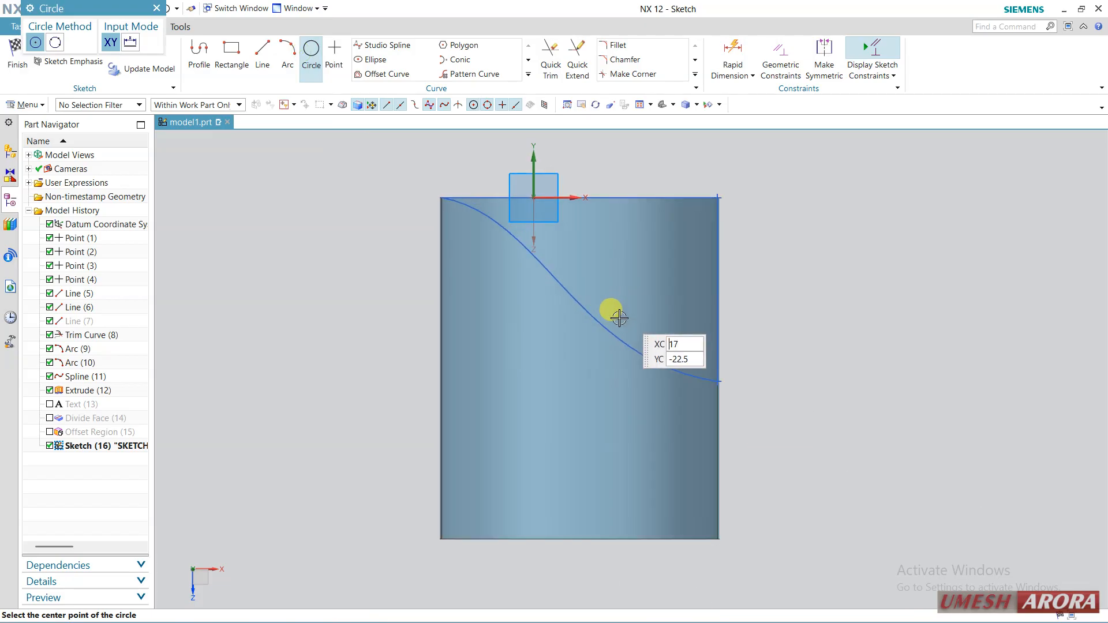
click(574, 356)
key(Return)
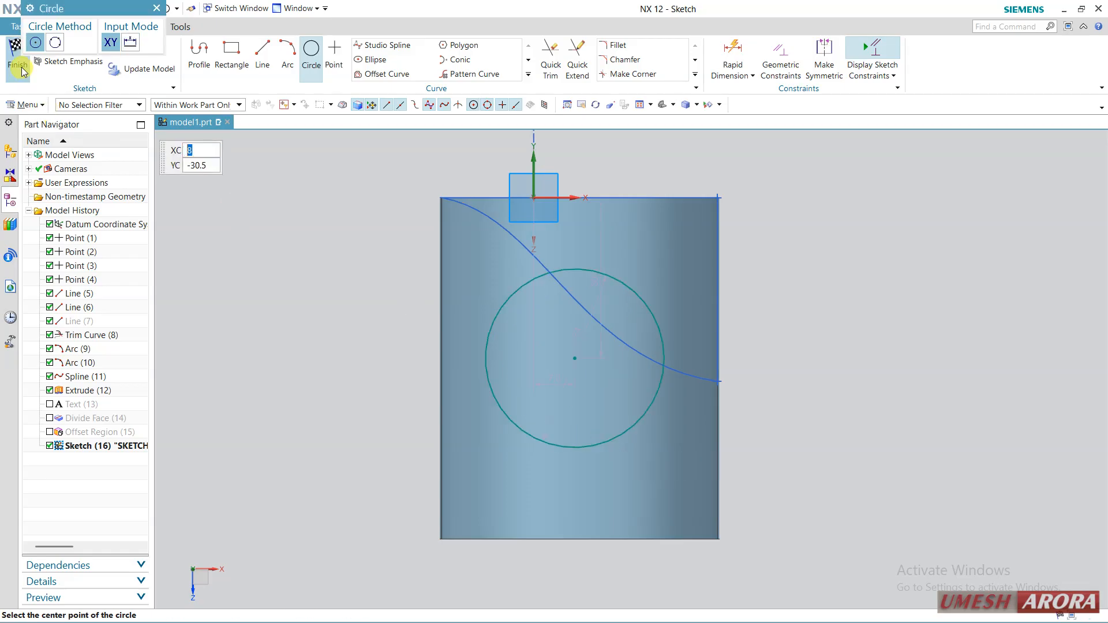
key(Escape)
key(ctrl+q)
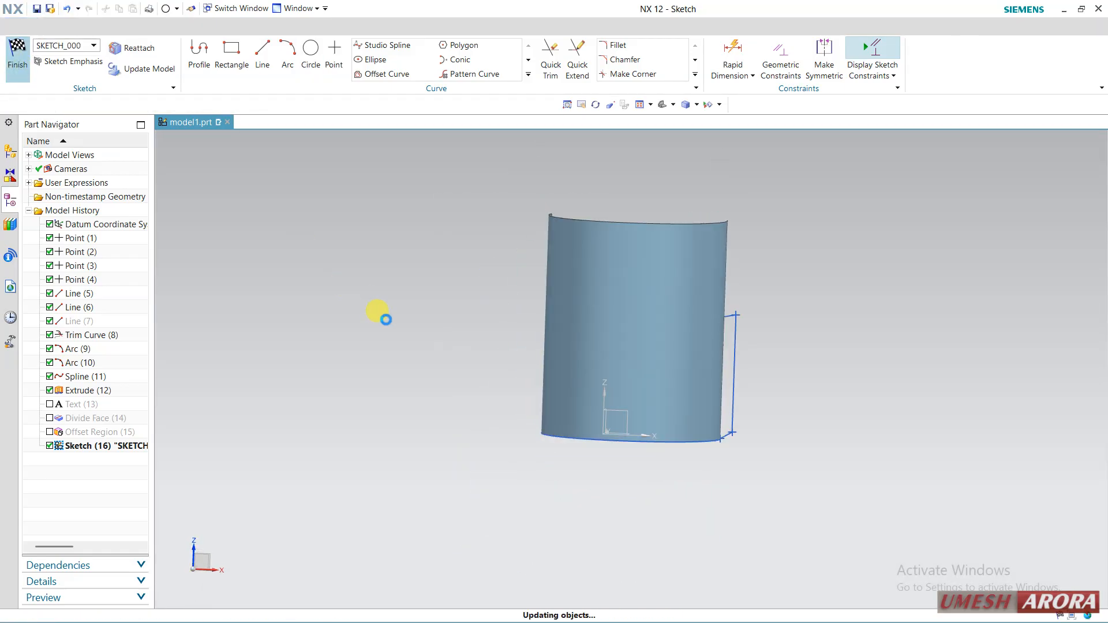
Set up a projection of the sketched circle onto the cylindrical face along the reversed Y-axis direction
mouse_move(781, 431)
middle_down()
mouse_move(648, 425)
mouse_move(634, 459)
middle_up()
click(434, 75)
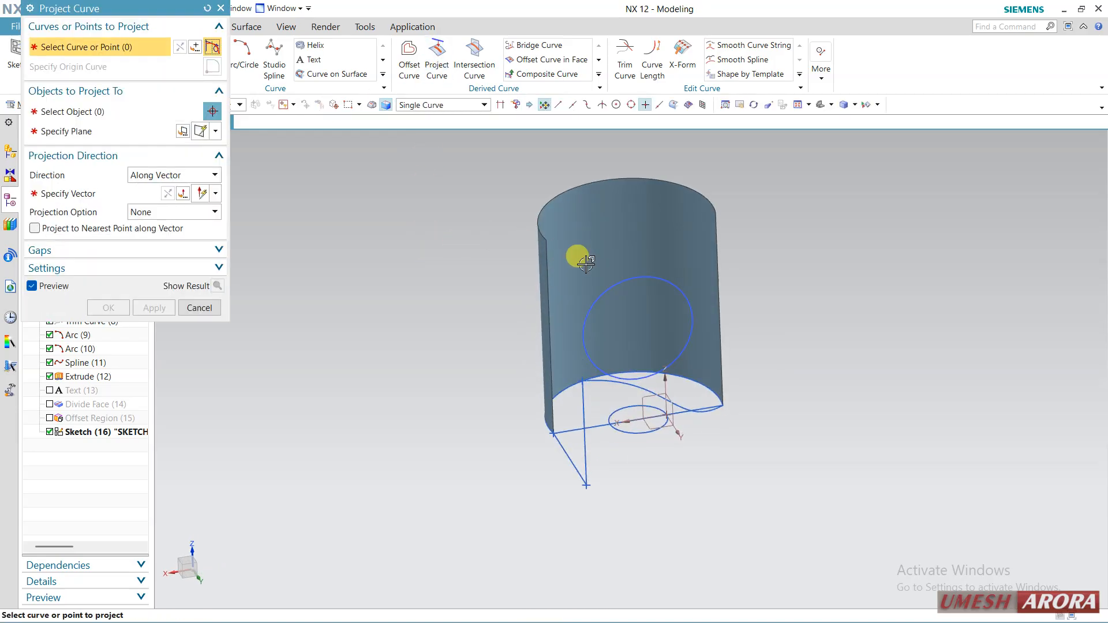
click(612, 280)
click(110, 111)
click(615, 231)
click(127, 194)
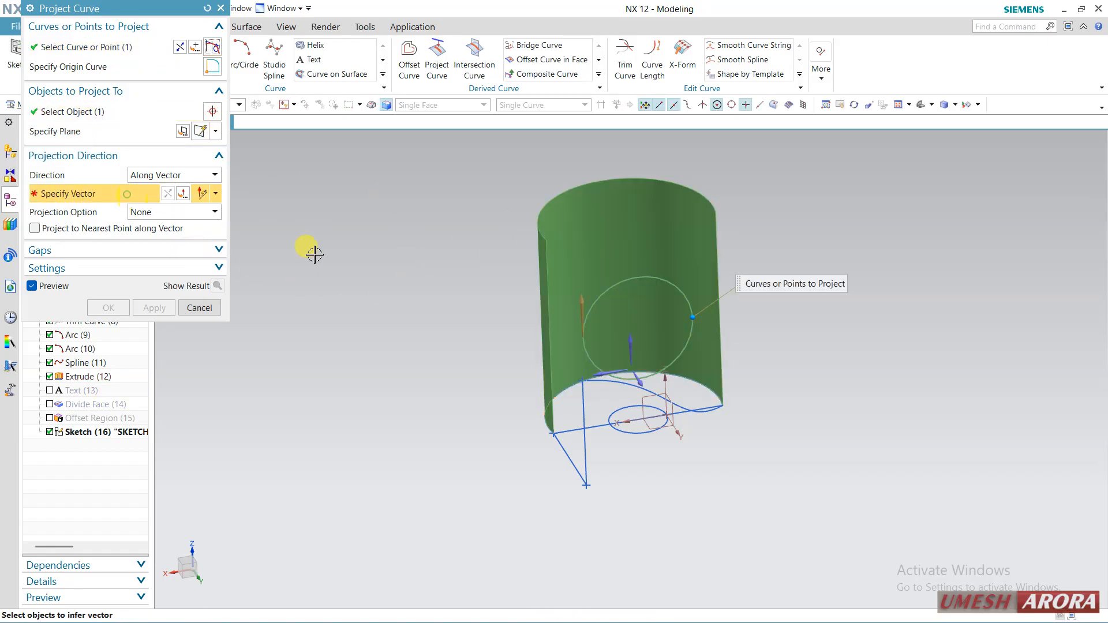
click(644, 384)
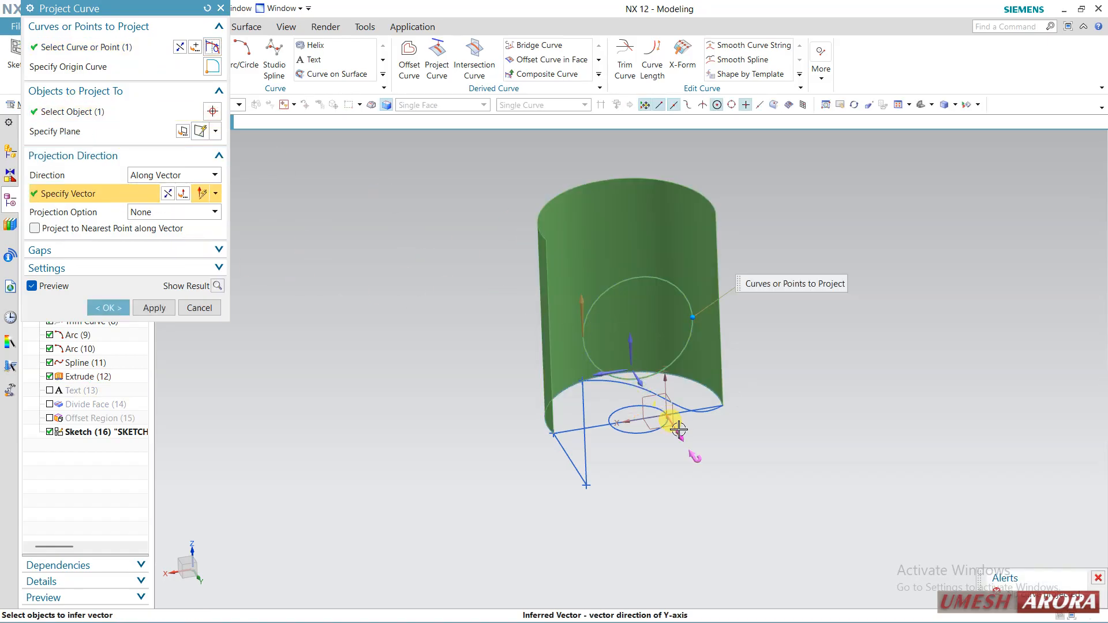
click(169, 194)
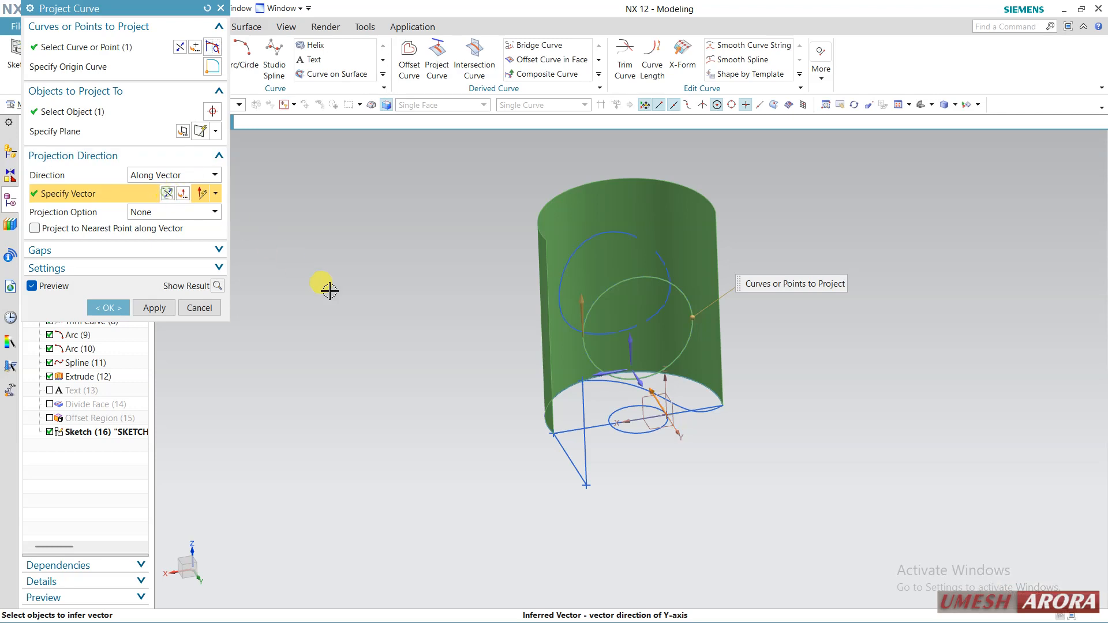
middle_drag(369, 316, 514, 306)
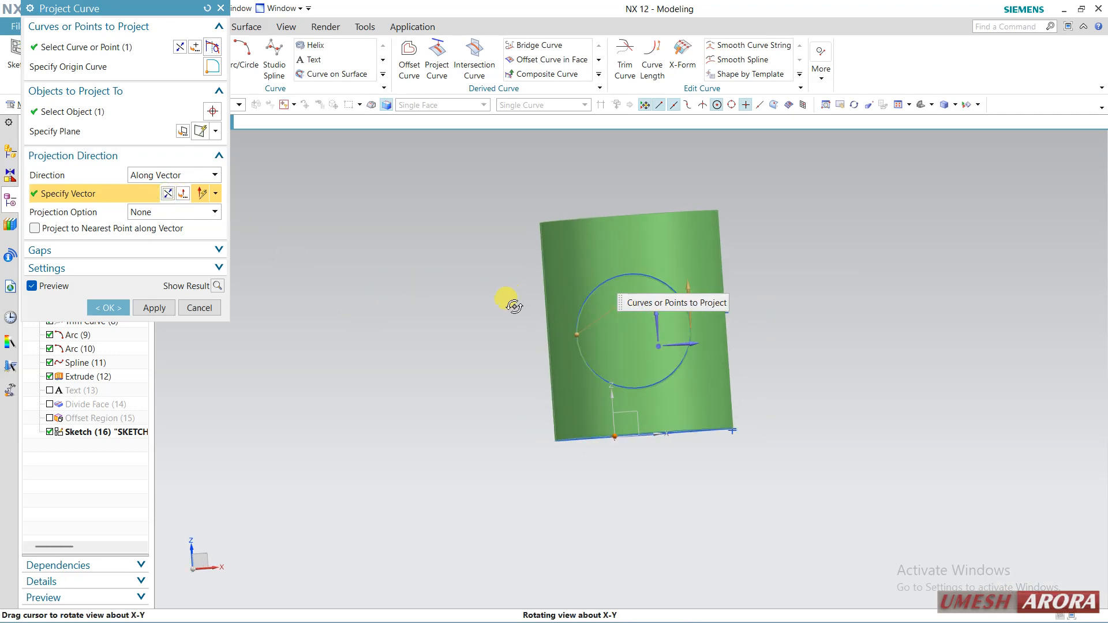
scroll(641, 268, up, 4)
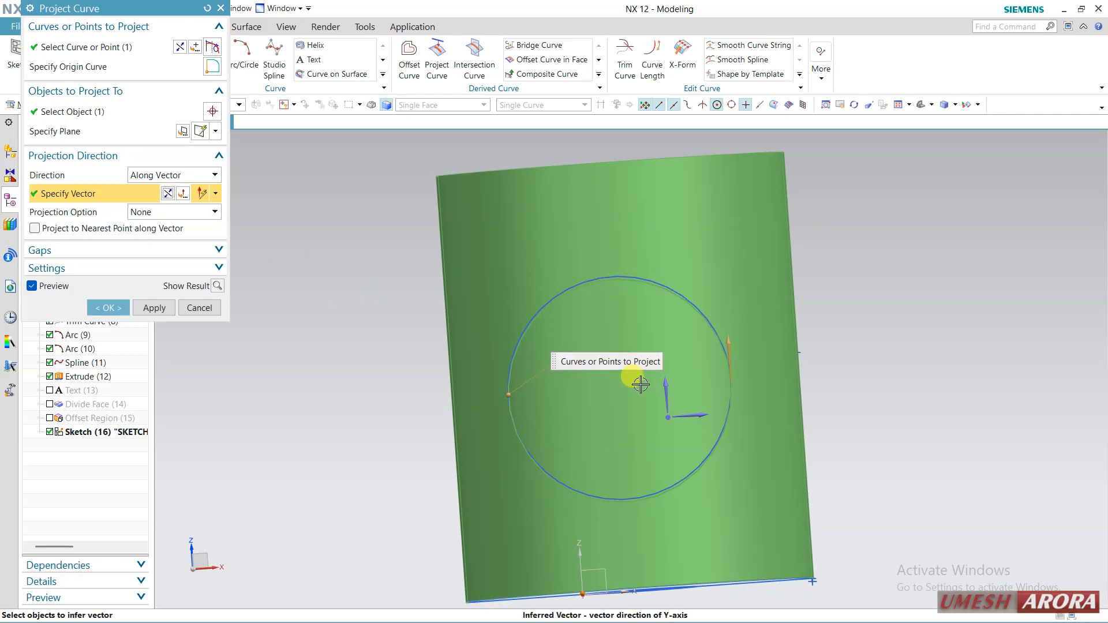
Try the Along Face Normal direction for the circle's projection, and cancel the projection
click(170, 176)
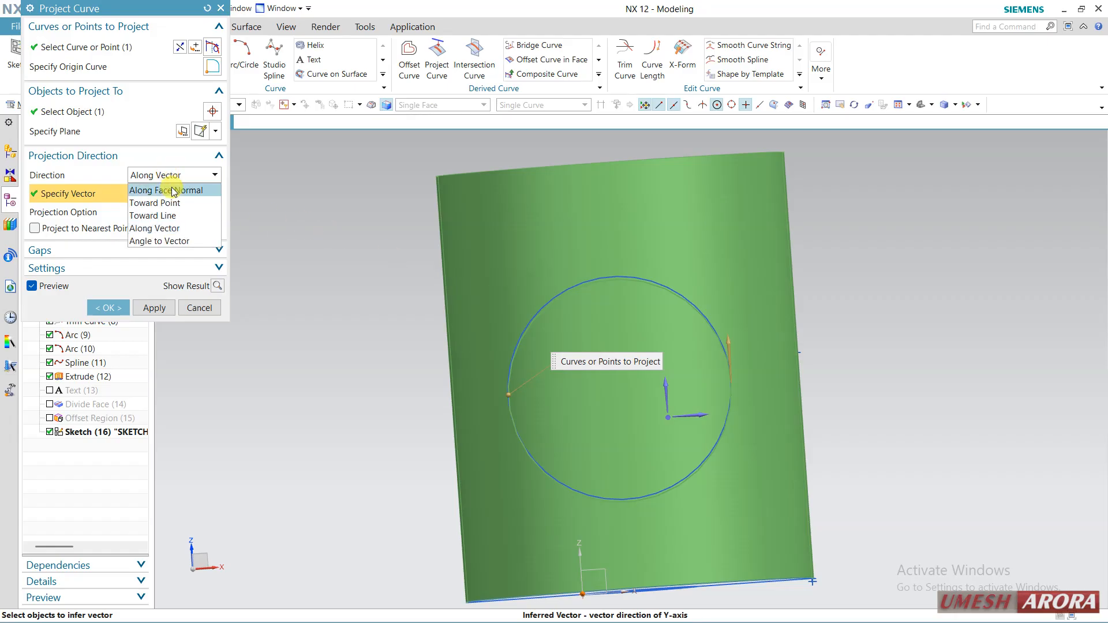
click(173, 191)
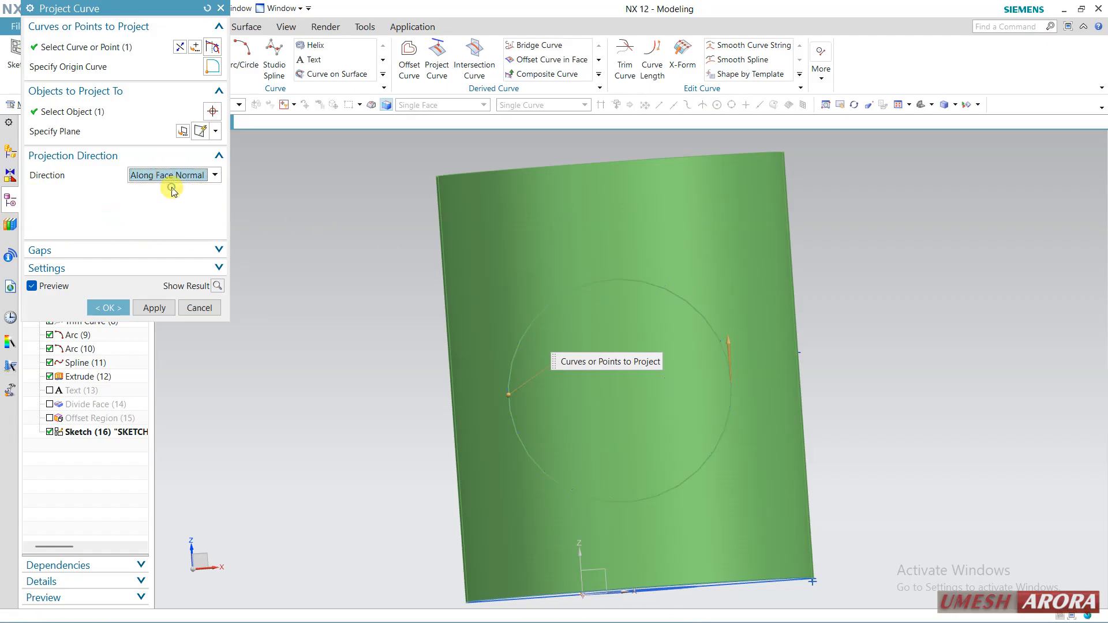
middle_drag(881, 325, 786, 344)
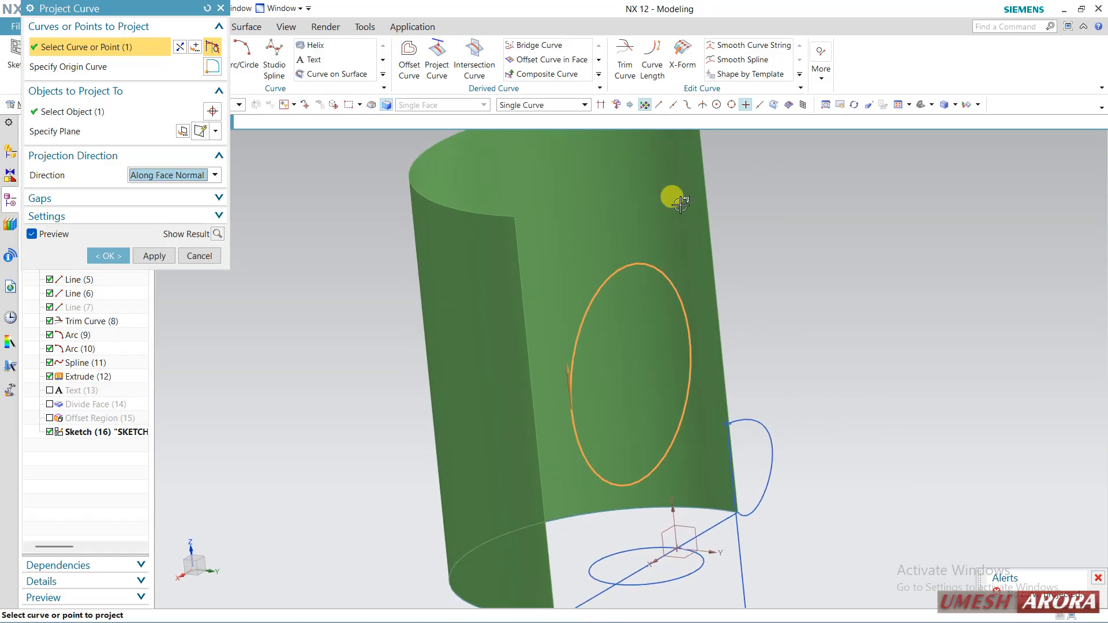
click(199, 255)
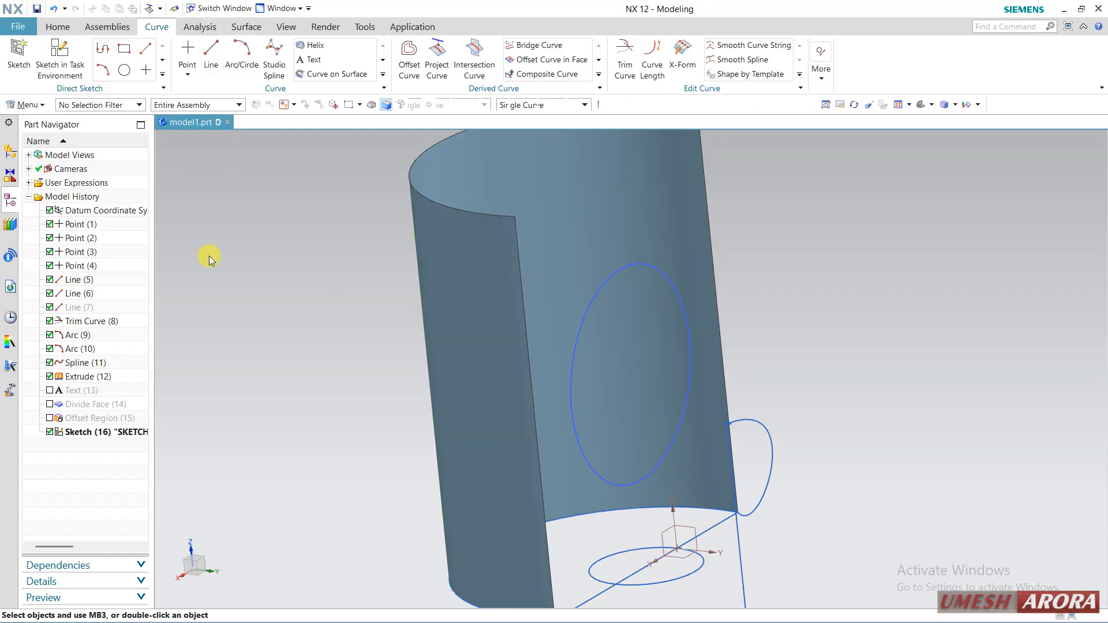
Change the base arc of the cylindrical extrude to a full circle
scroll(747, 411, up, 3)
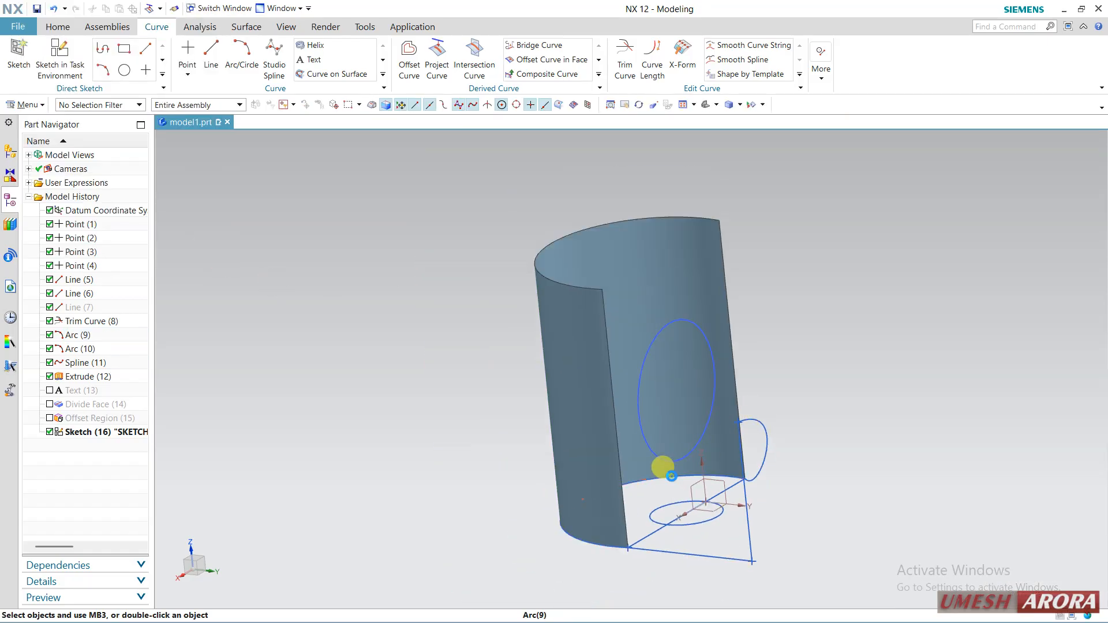
double_click(671, 476)
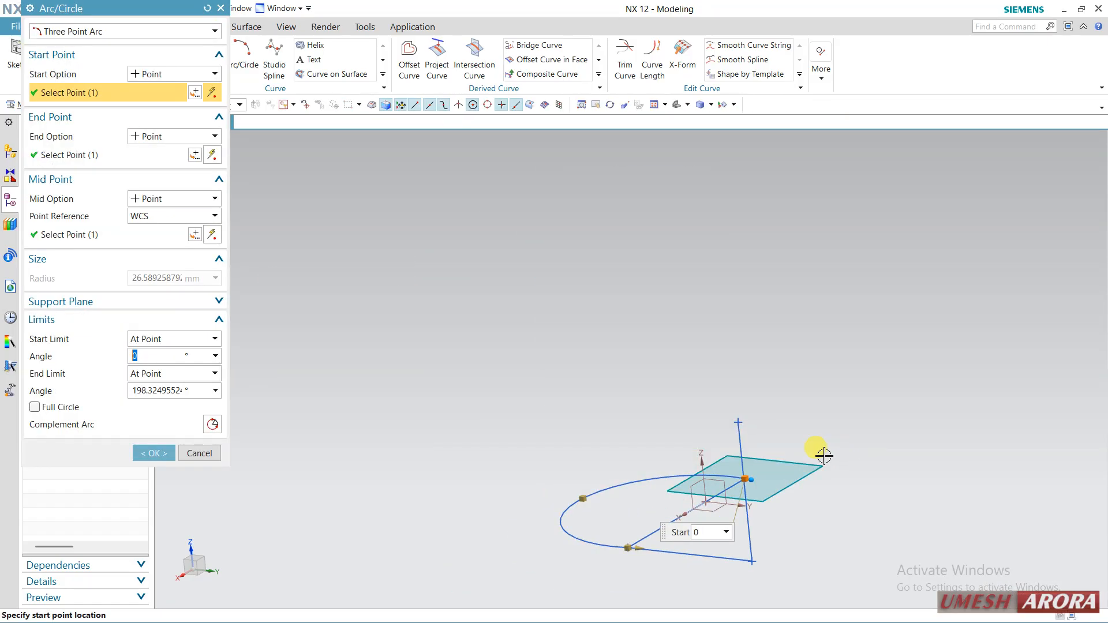
click(34, 406)
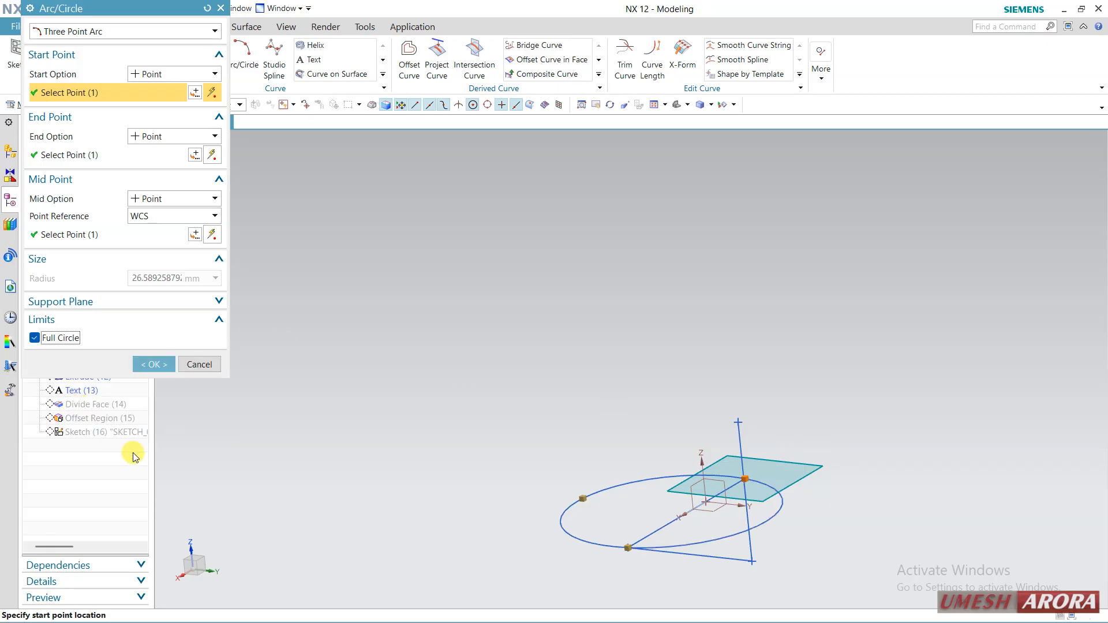
click(157, 367)
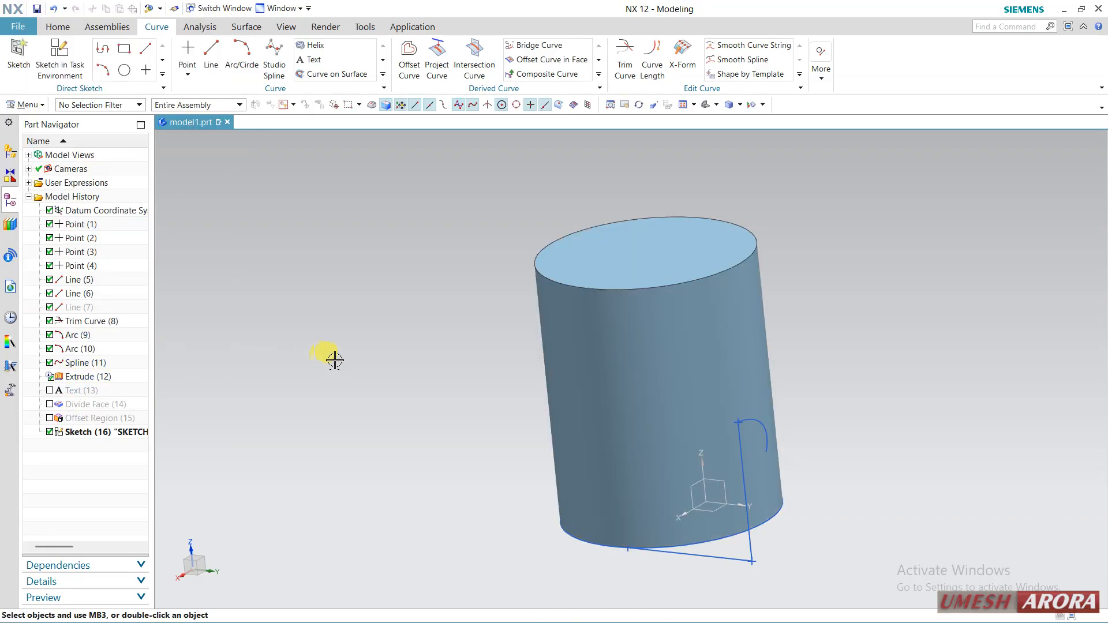
Change the body type of the cylindrical extrude to Sheet
double_click(87, 376)
click(144, 393)
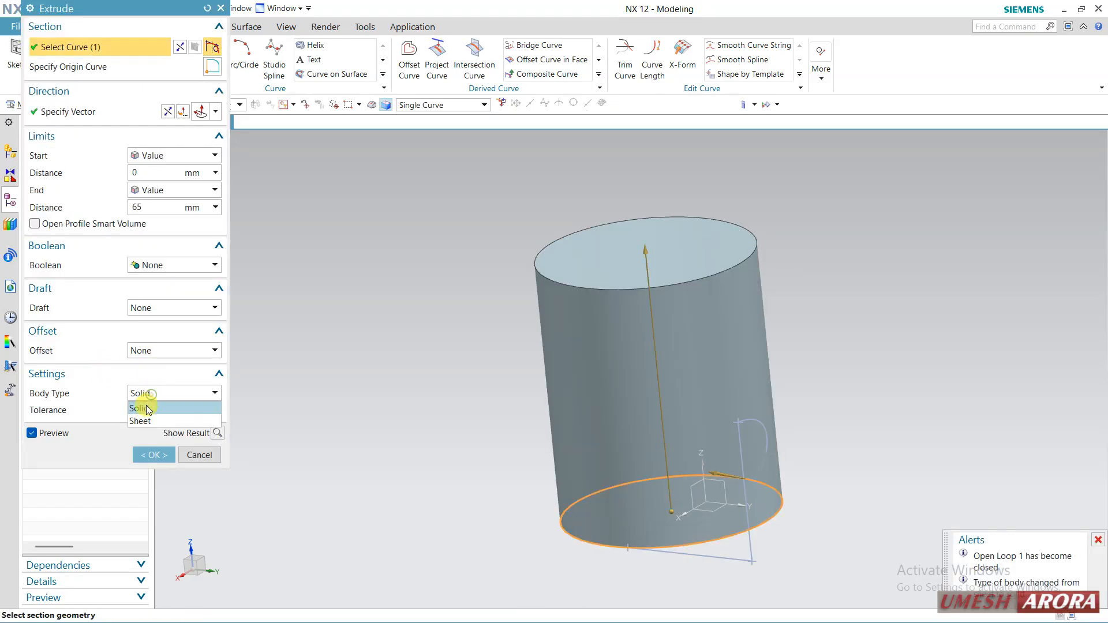
click(145, 412)
click(151, 454)
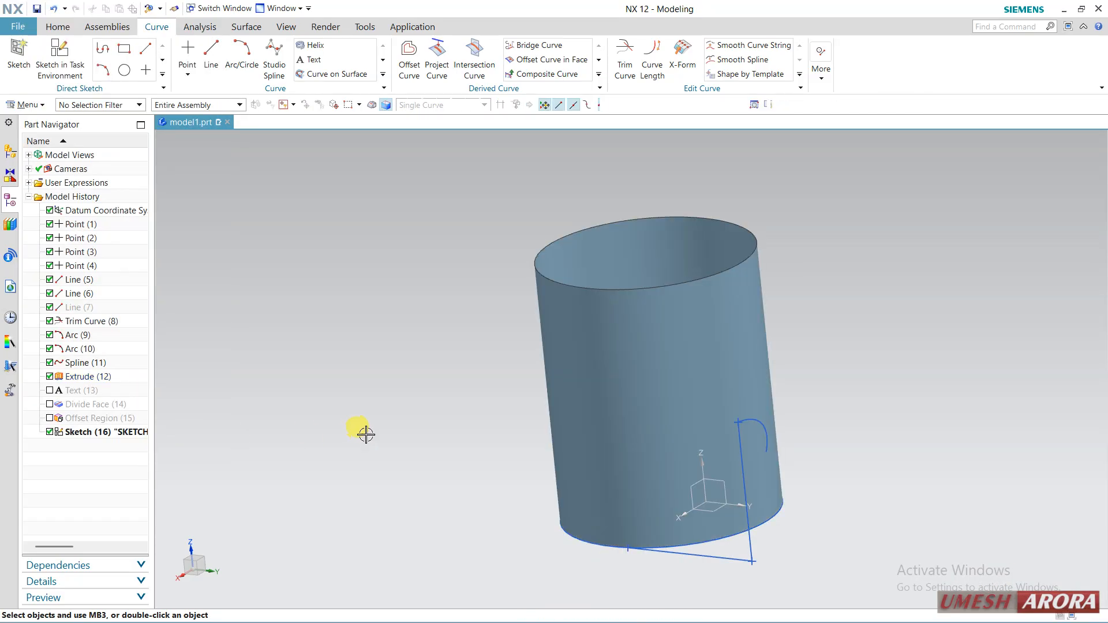
Hide the leftover lines, arc and spline around the cylindrical sheet, keeping the base circle and the sketched circle displayed
middle_drag(379, 312, 386, 367)
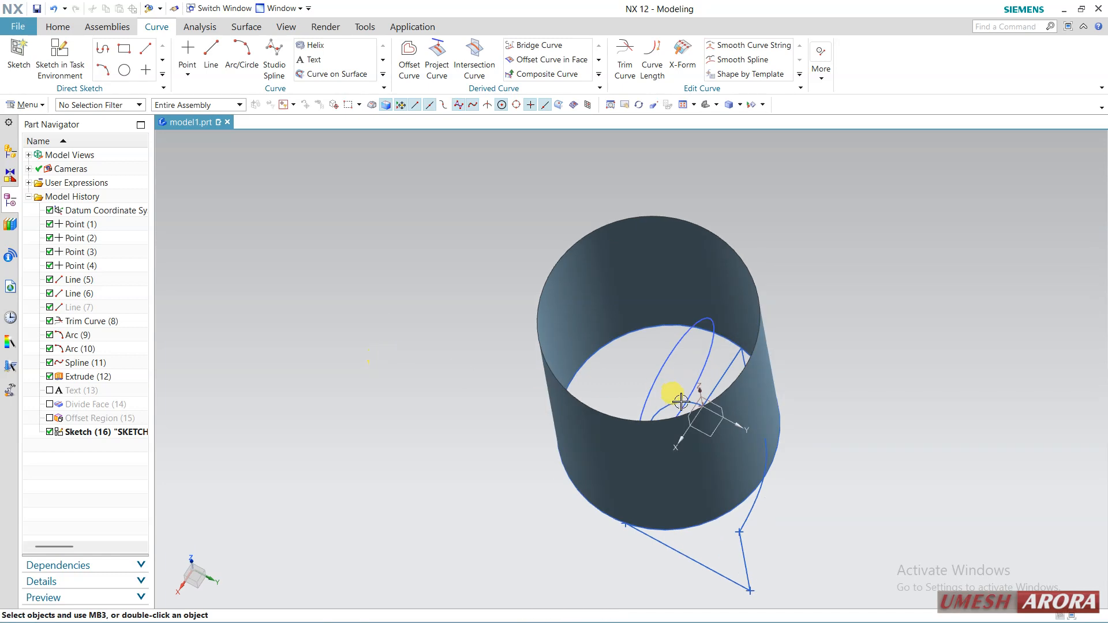
key(ctrl+b)
click(737, 354)
key(ctrl+b)
click(667, 410)
key(ctrl+b)
click(702, 562)
key(ctrl+b)
click(742, 537)
key(ctrl+b)
Project the sketched circle onto the cylindrical face with the Along Face Normal direction and show the result
middle_drag(730, 513, 714, 424)
click(437, 64)
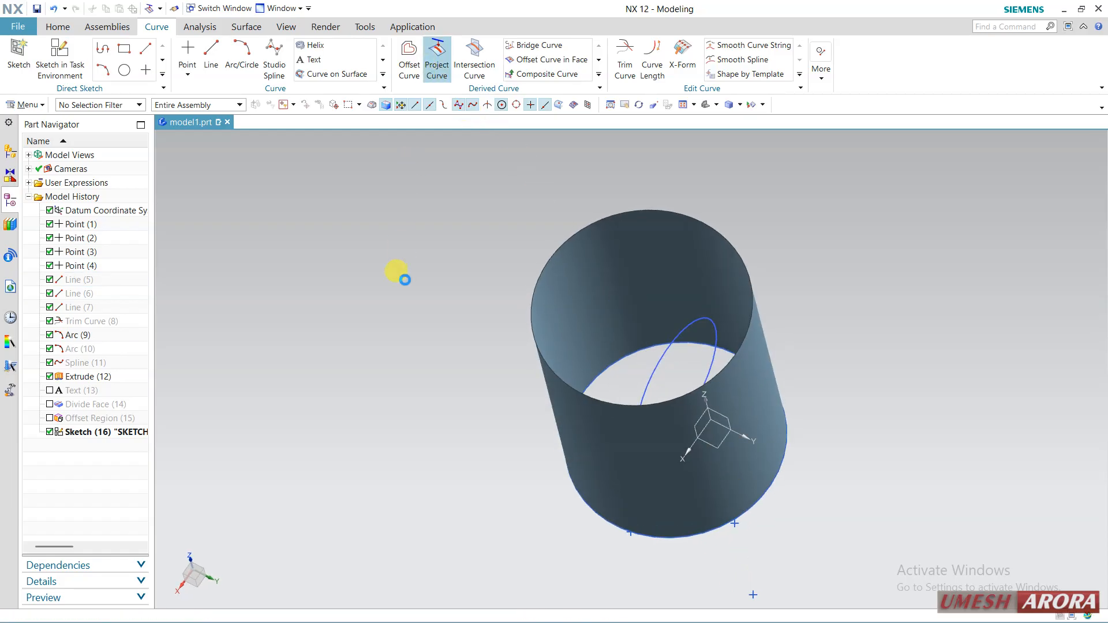
click(660, 356)
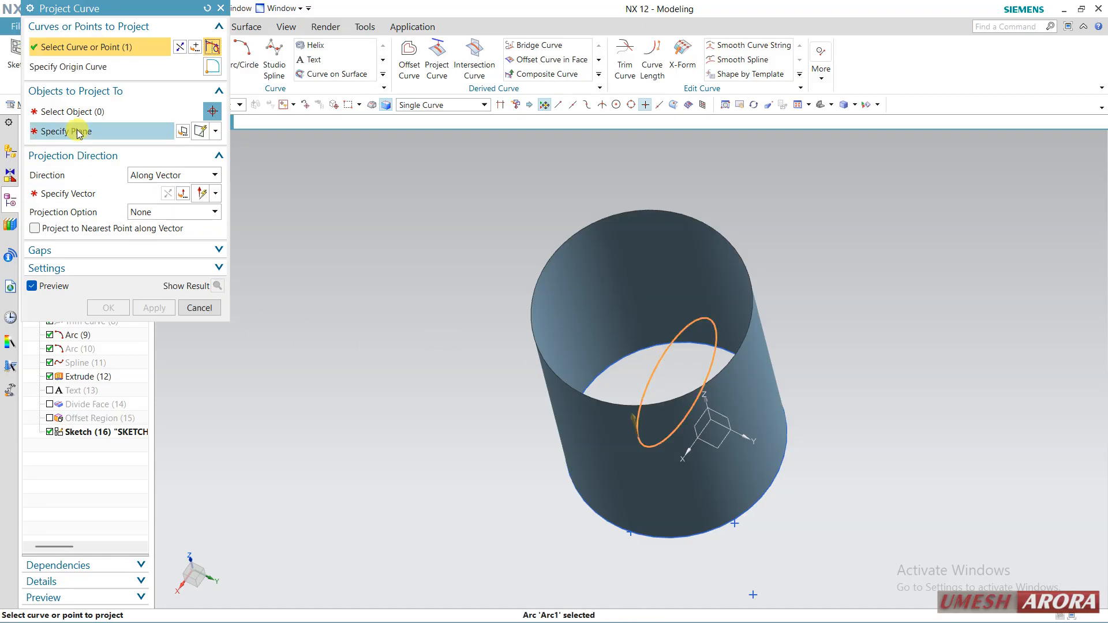
click(79, 106)
click(541, 292)
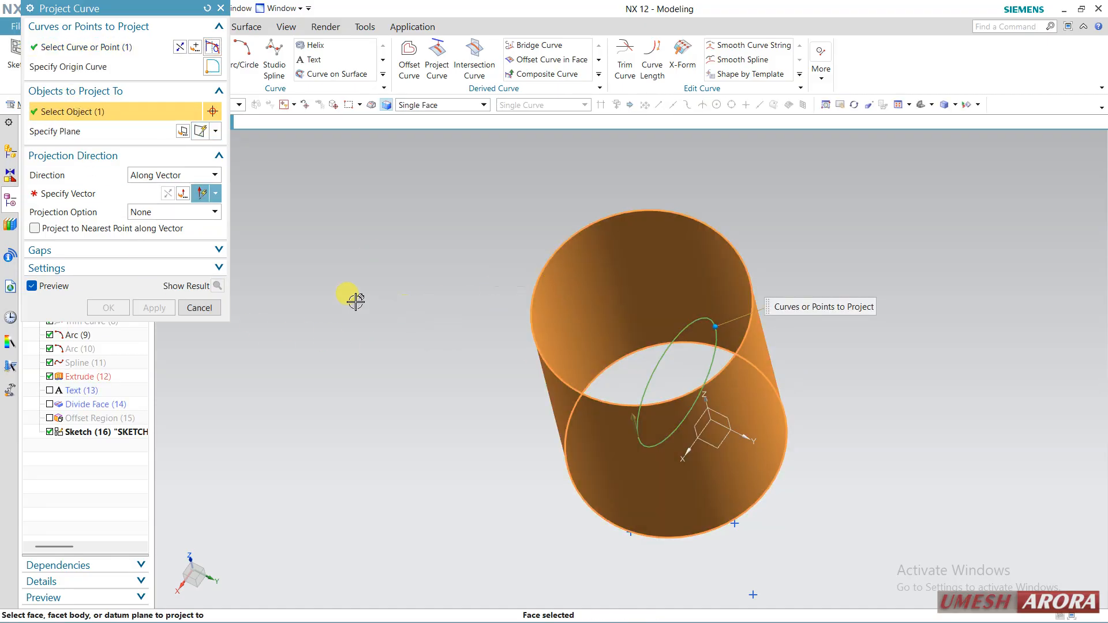
click(136, 175)
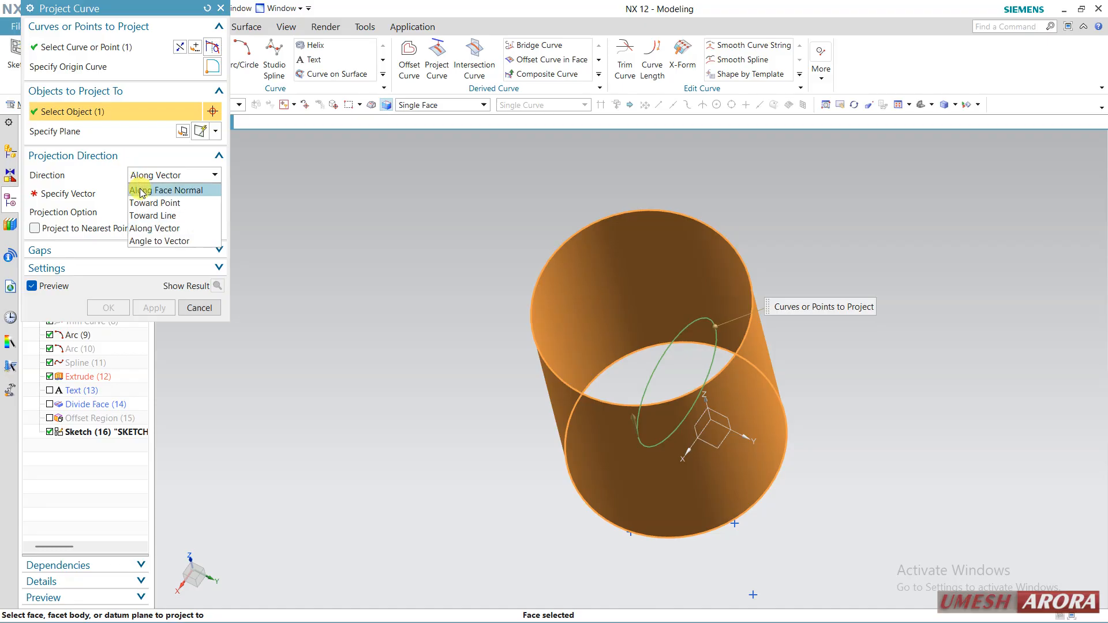
click(139, 187)
middle_drag(390, 408, 376, 363)
click(218, 234)
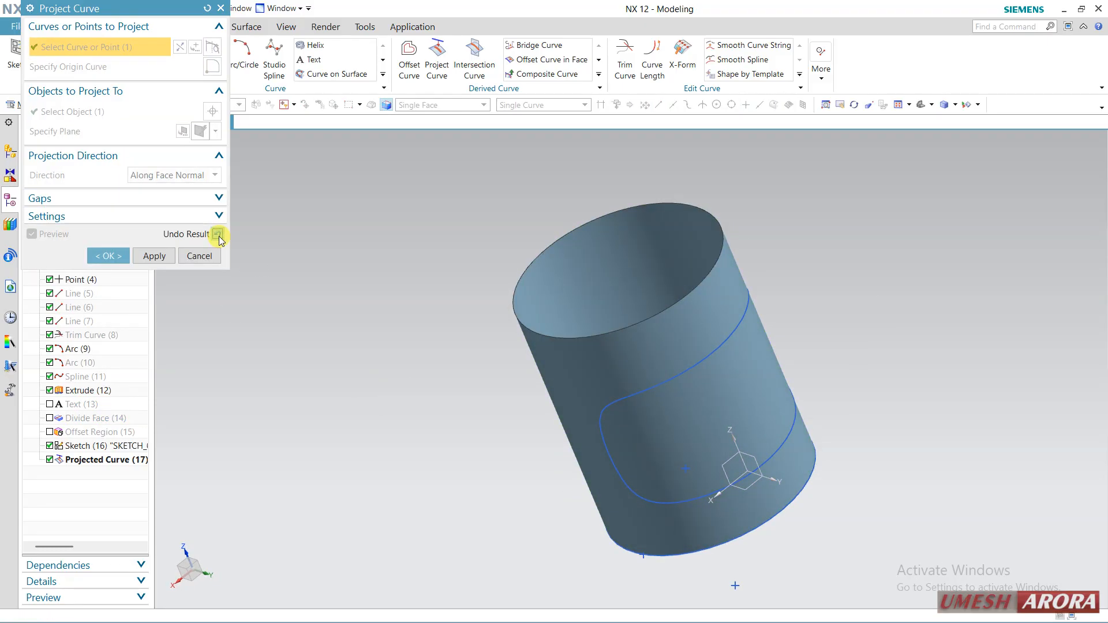
Examine the face-normal projection from above and at an angle, and undo the shown result
middle_drag(559, 375, 539, 425)
middle_drag(617, 491, 563, 509)
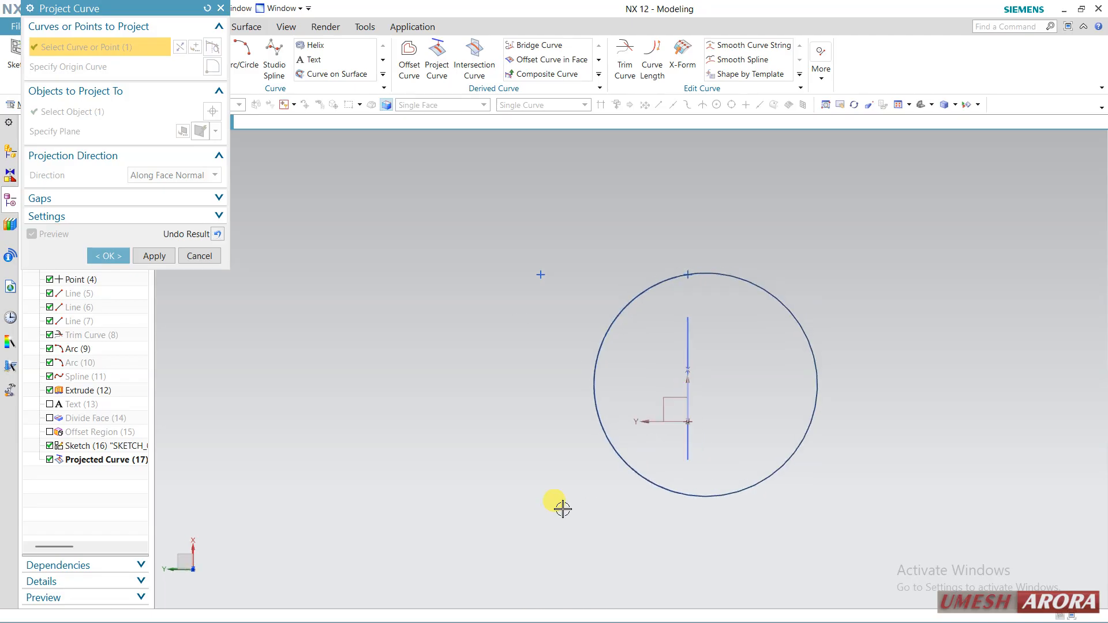
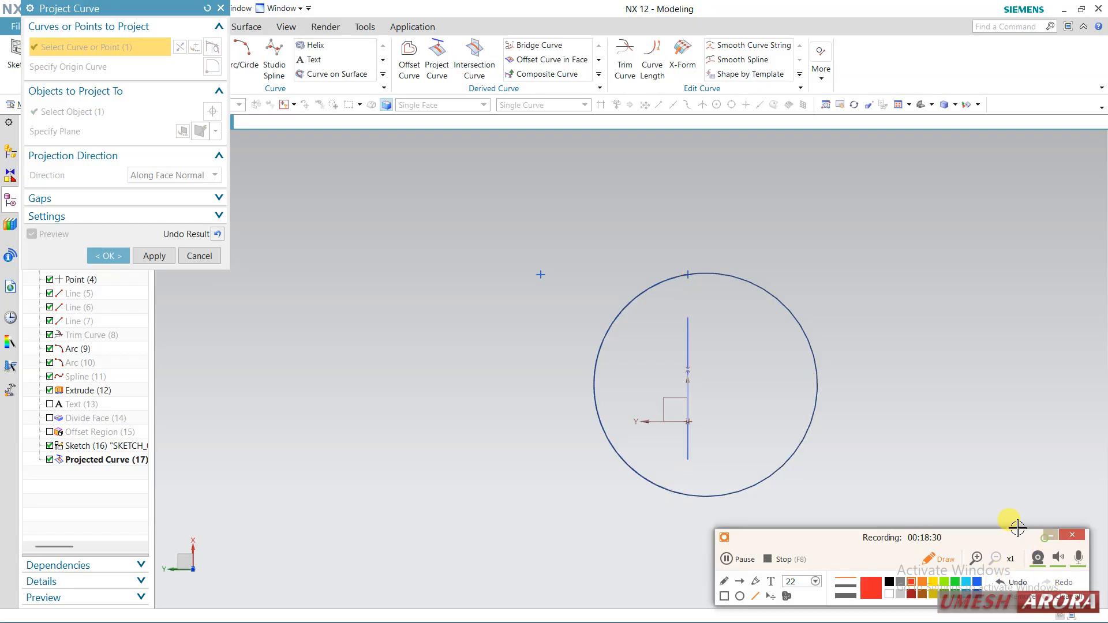
middle_drag(626, 462, 614, 434)
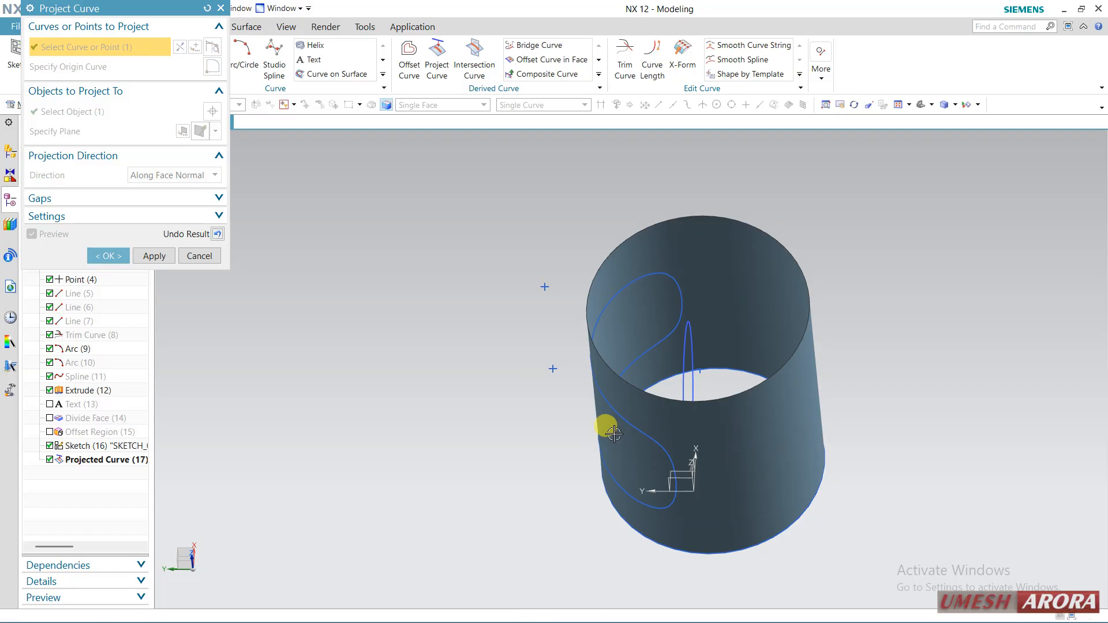
click(217, 235)
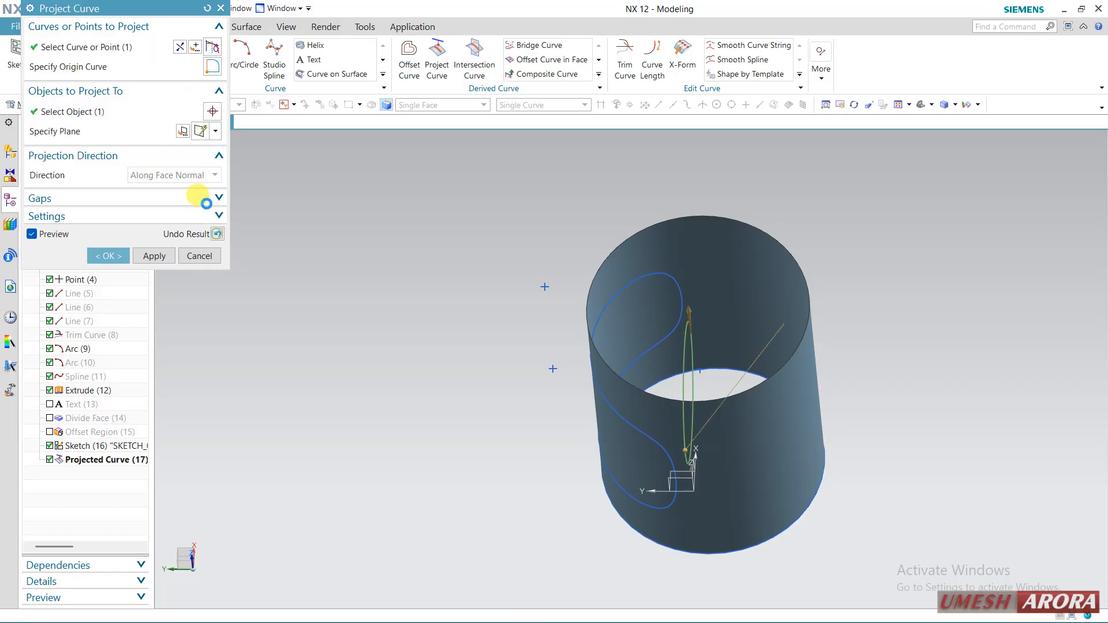
Set the circle's projection to Along Vector on the Y-axis with Project Both Sides, and create the projected curves
click(176, 179)
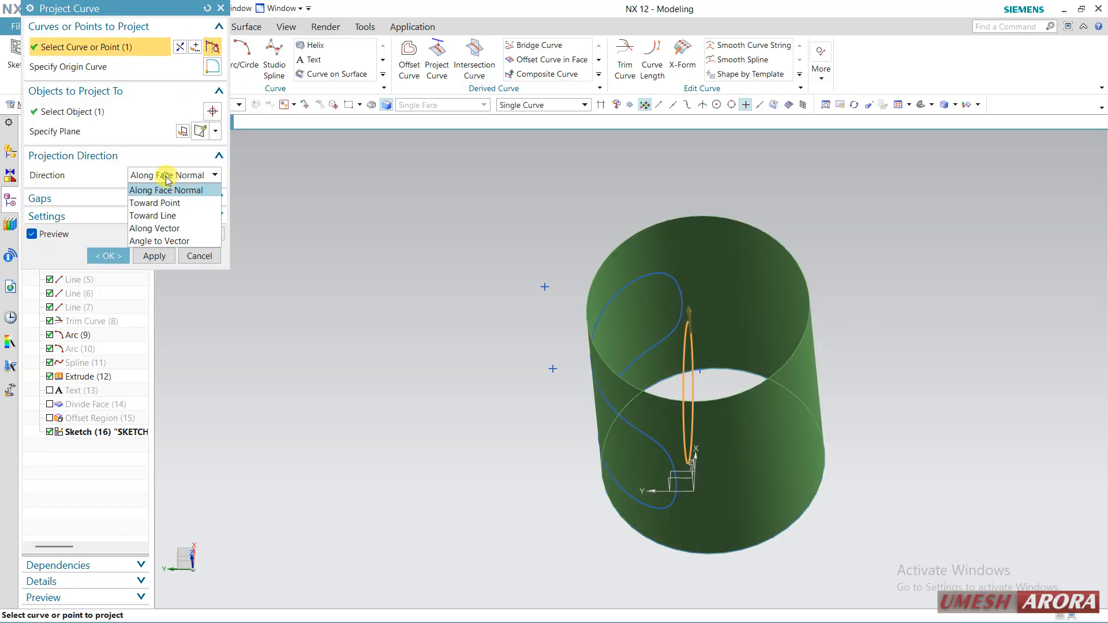
click(160, 229)
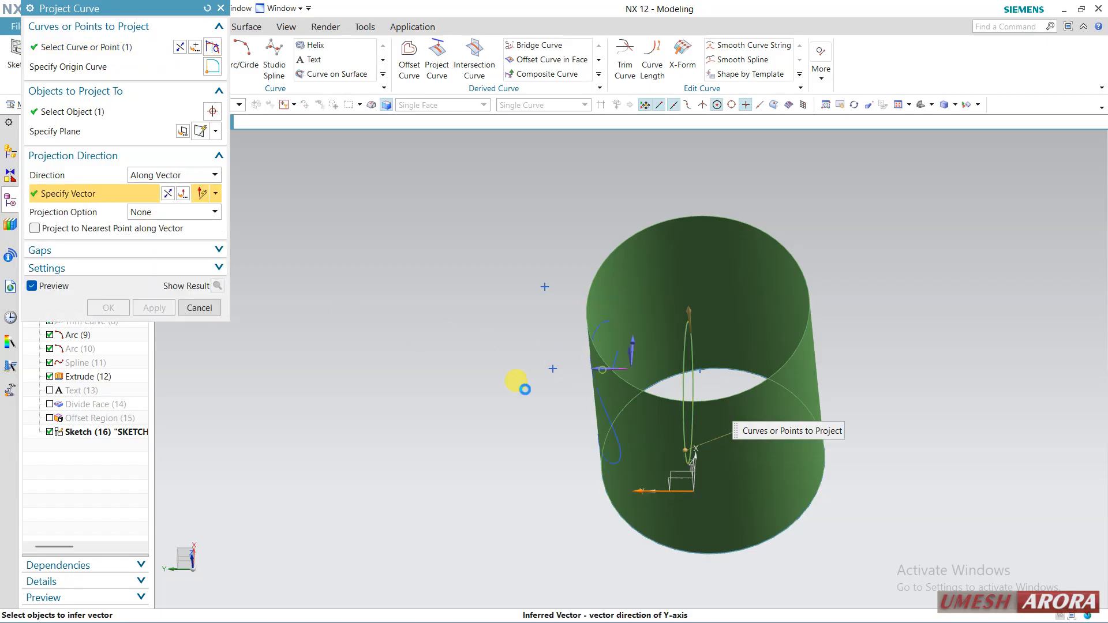
click(602, 368)
middle_drag(442, 421, 470, 403)
click(159, 214)
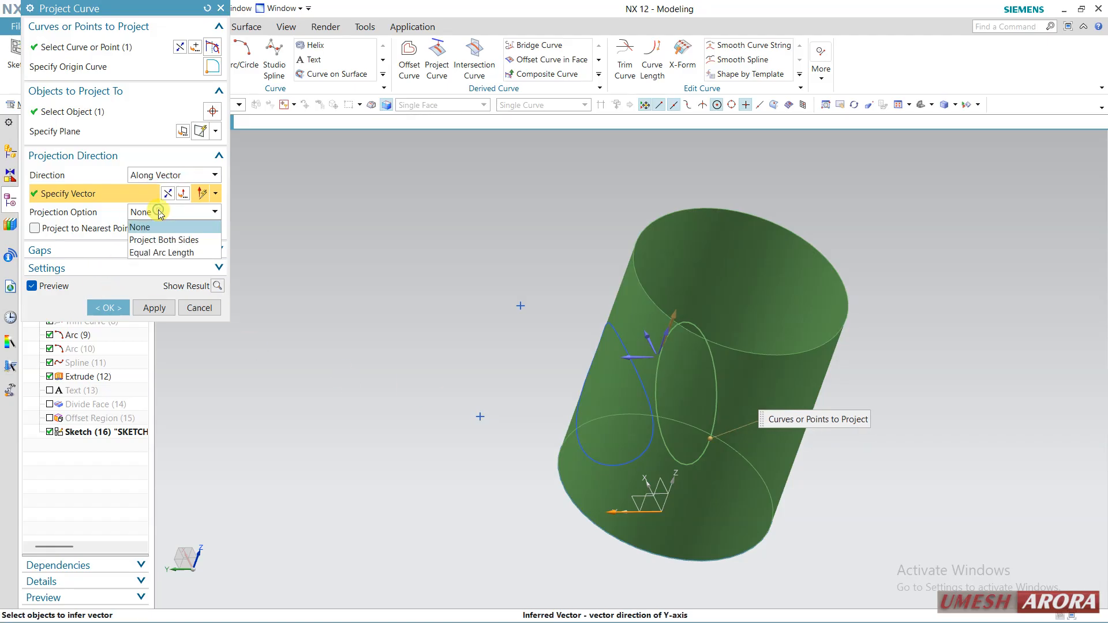
click(161, 240)
middle_drag(381, 353, 354, 359)
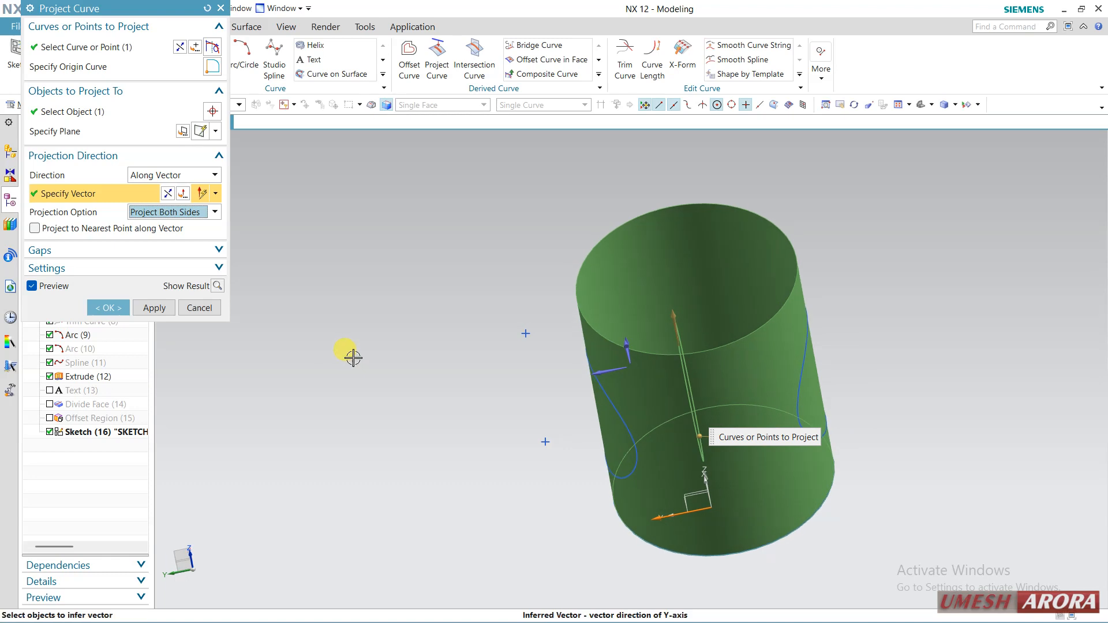
click(117, 315)
Trim the cylindrical sheet with the projected teardrop-shaped curve as boundary, cutting out the region inside it
middle_drag(470, 420, 493, 442)
scroll(704, 471, up, 2)
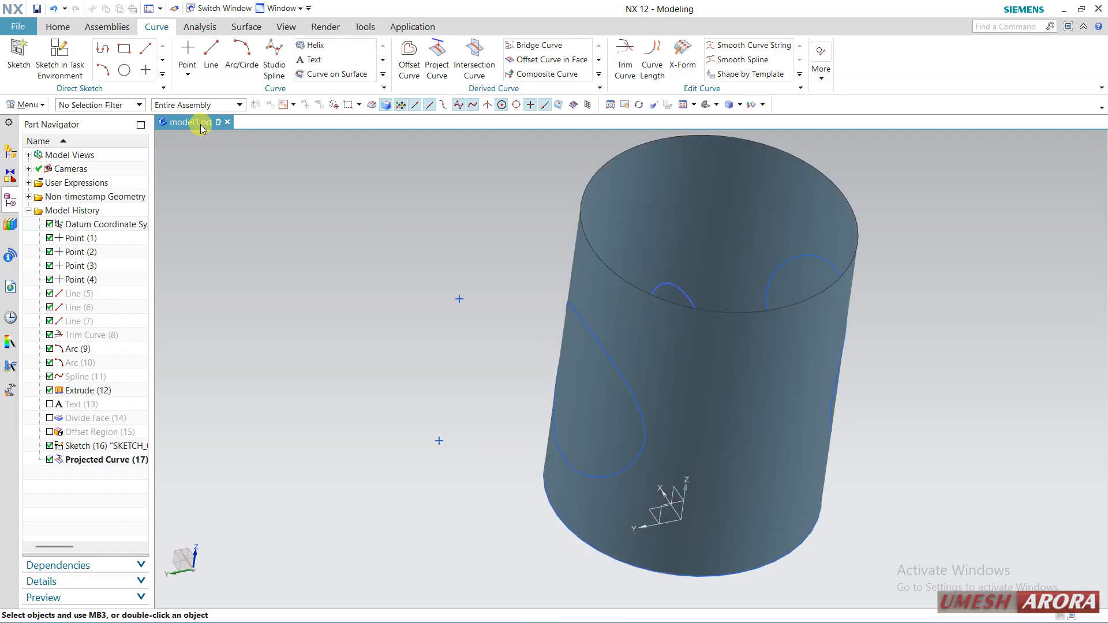
click(246, 29)
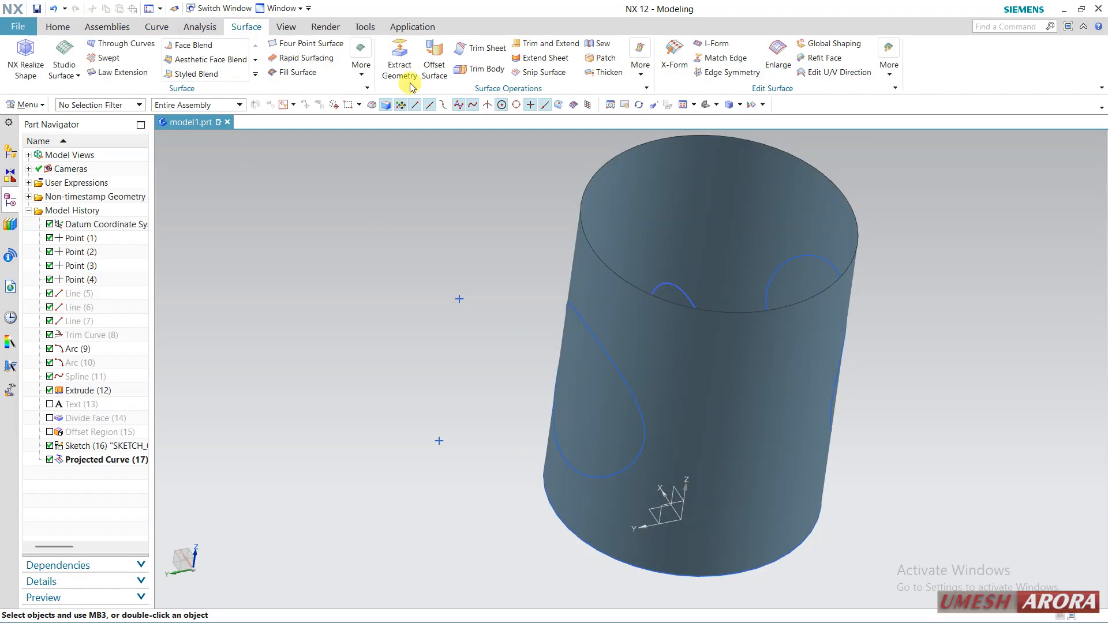
click(480, 49)
click(631, 182)
click(94, 91)
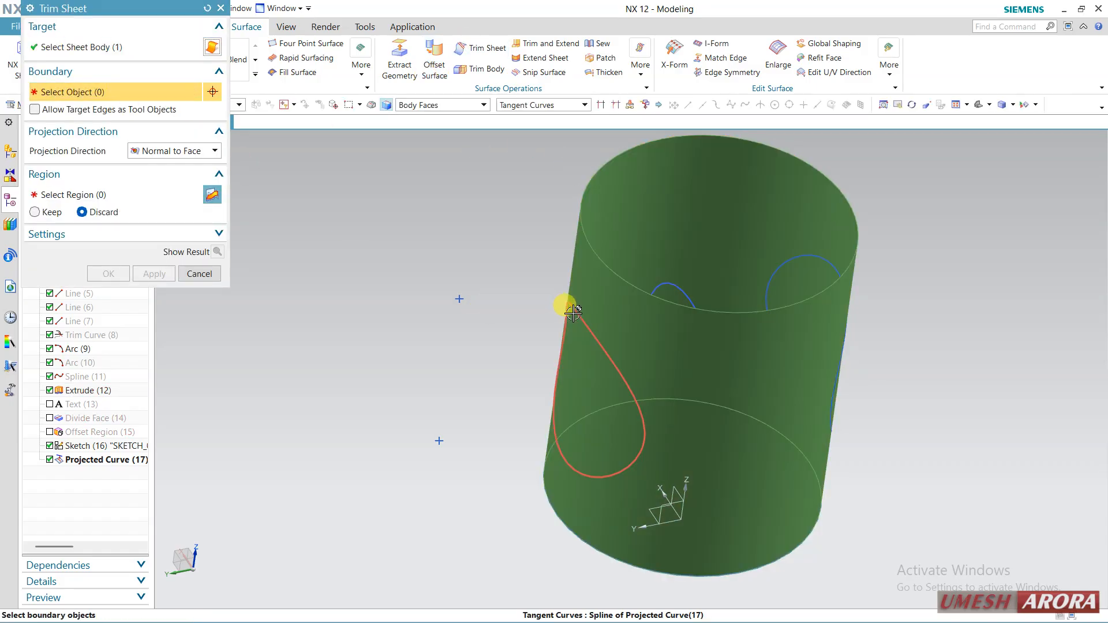
click(573, 312)
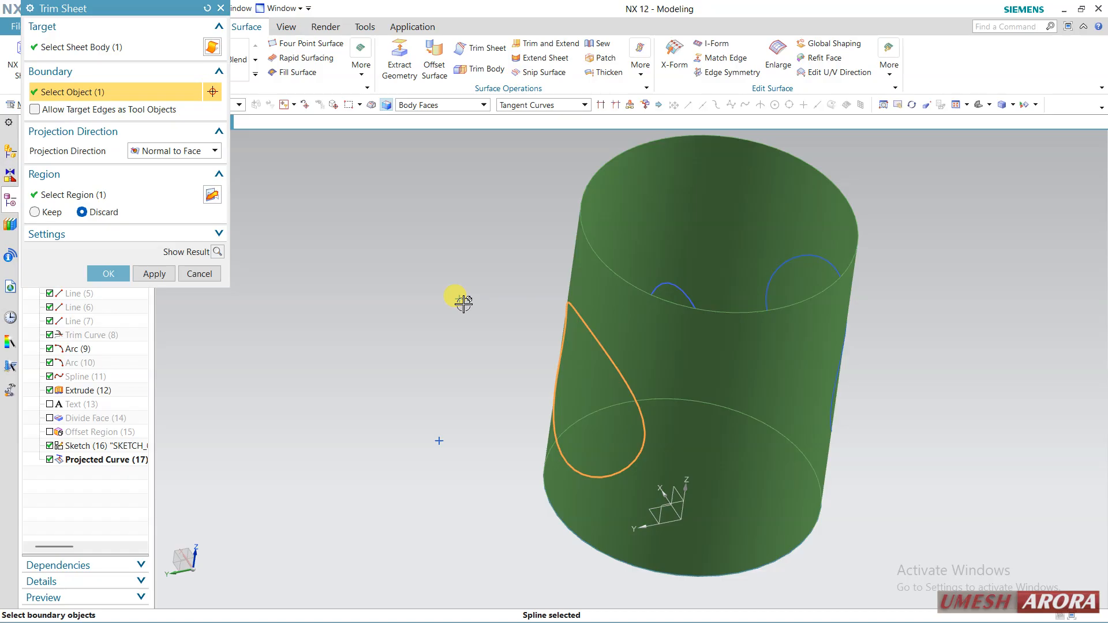
click(108, 196)
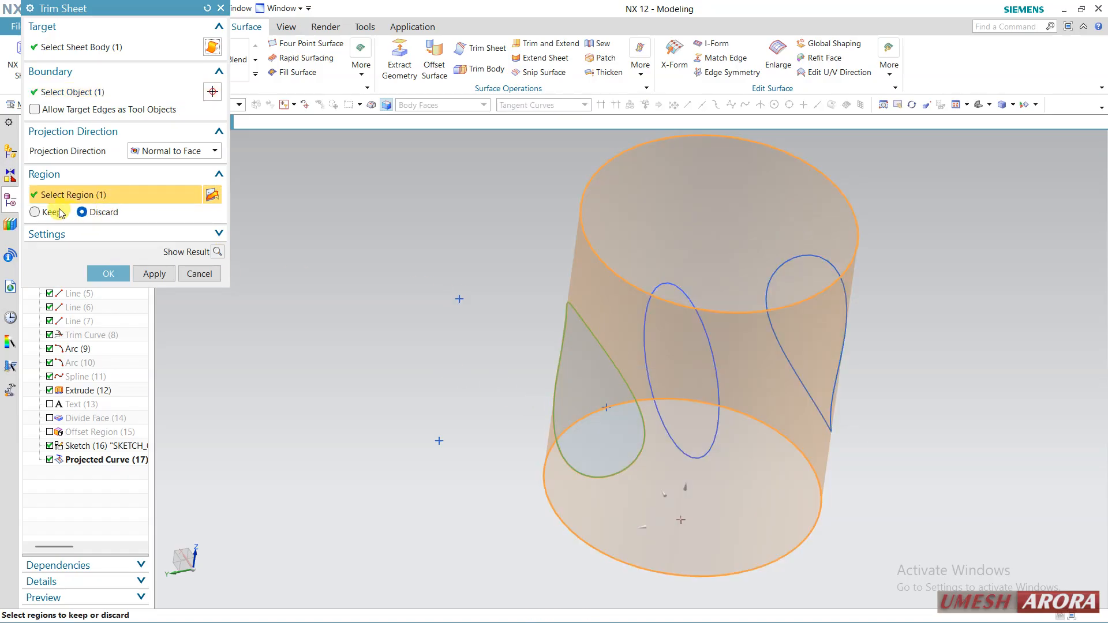
click(120, 273)
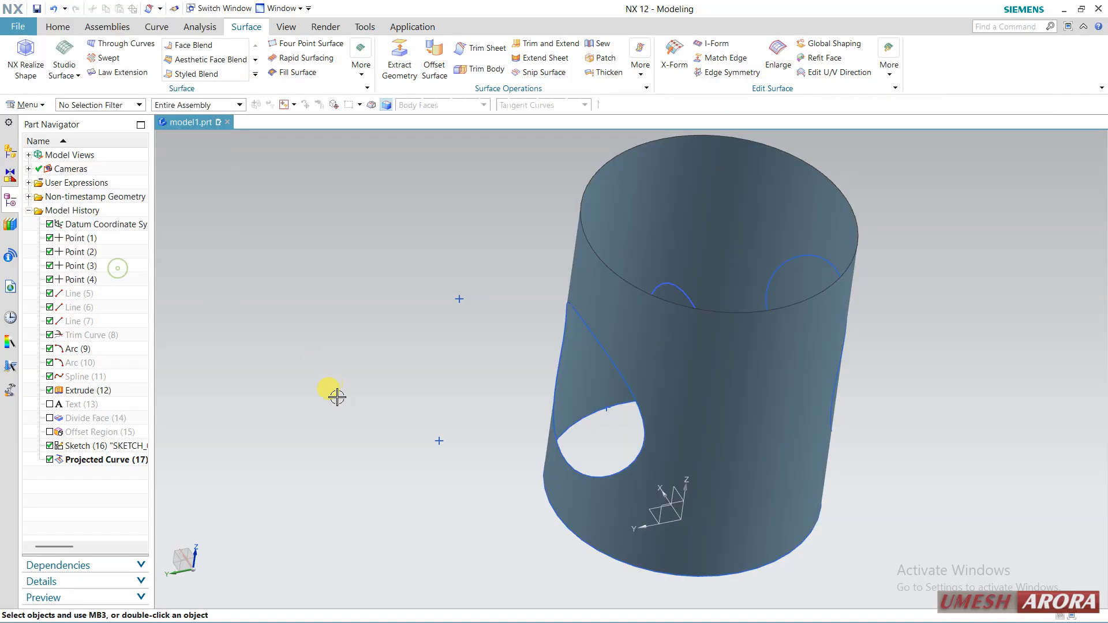
Undo the sheet trim and the circle's projection onto the cylinder
middle_drag(334, 393, 375, 408)
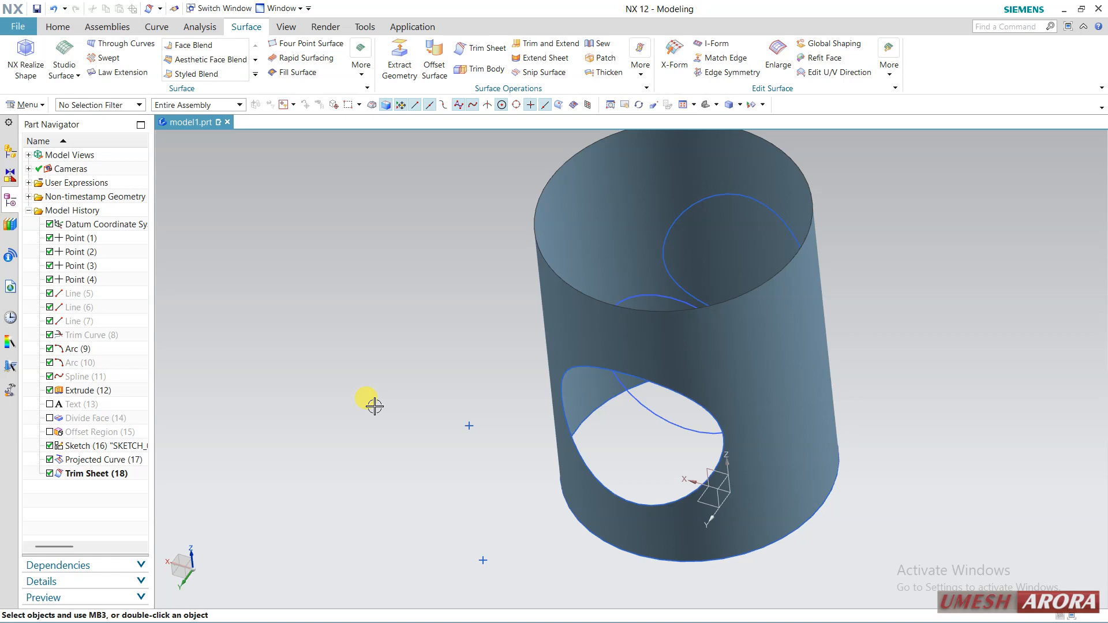
click(153, 28)
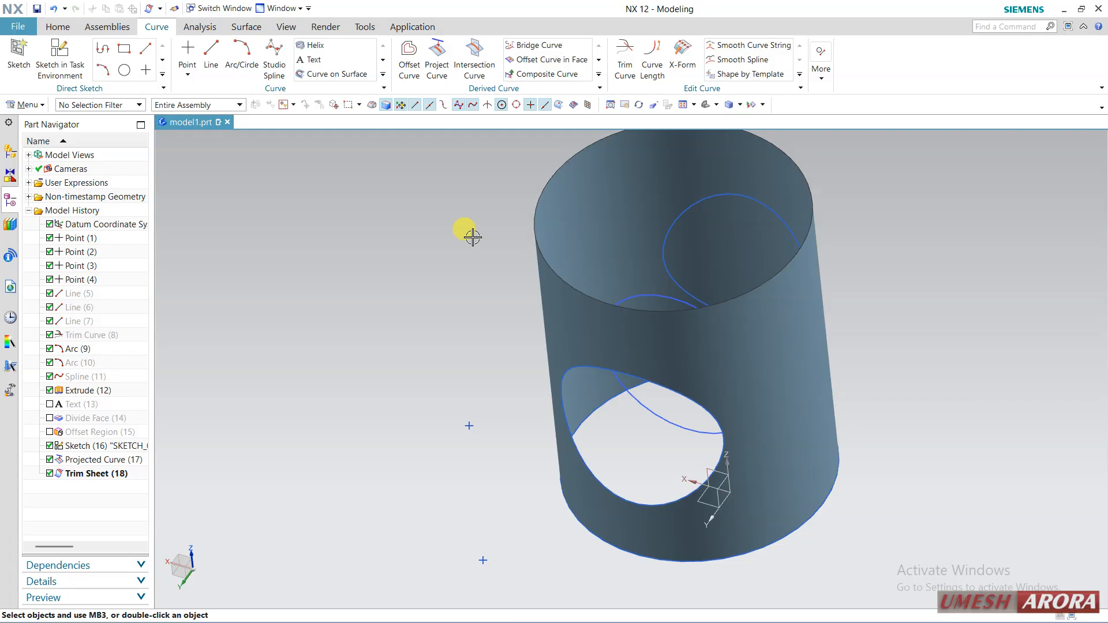
click(56, 9)
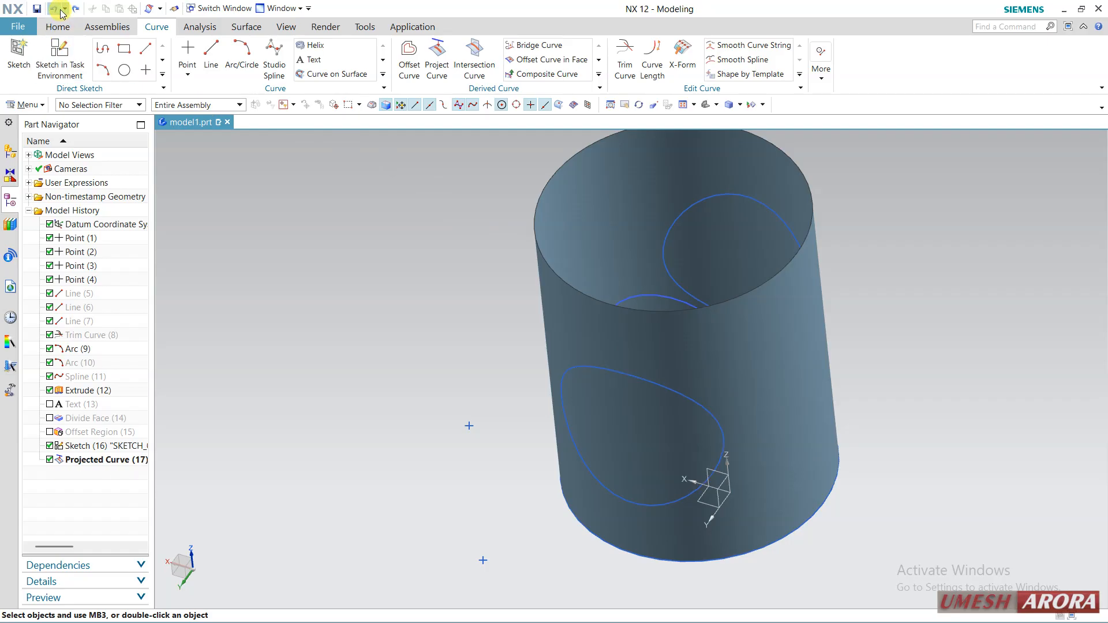
click(60, 10)
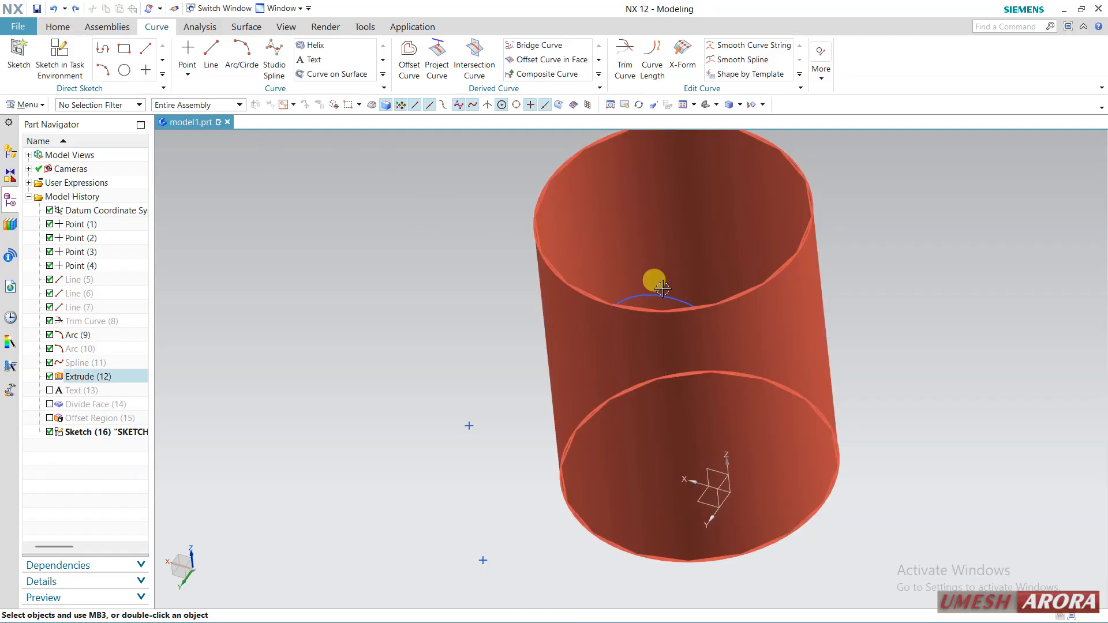
Sketch a three-point arc across the cylinder on the XZ plane, ends about 55 mm and 9.7 mm from the sketch X-axis, and finish the sketch
middle_drag(502, 329, 524, 310)
click(58, 60)
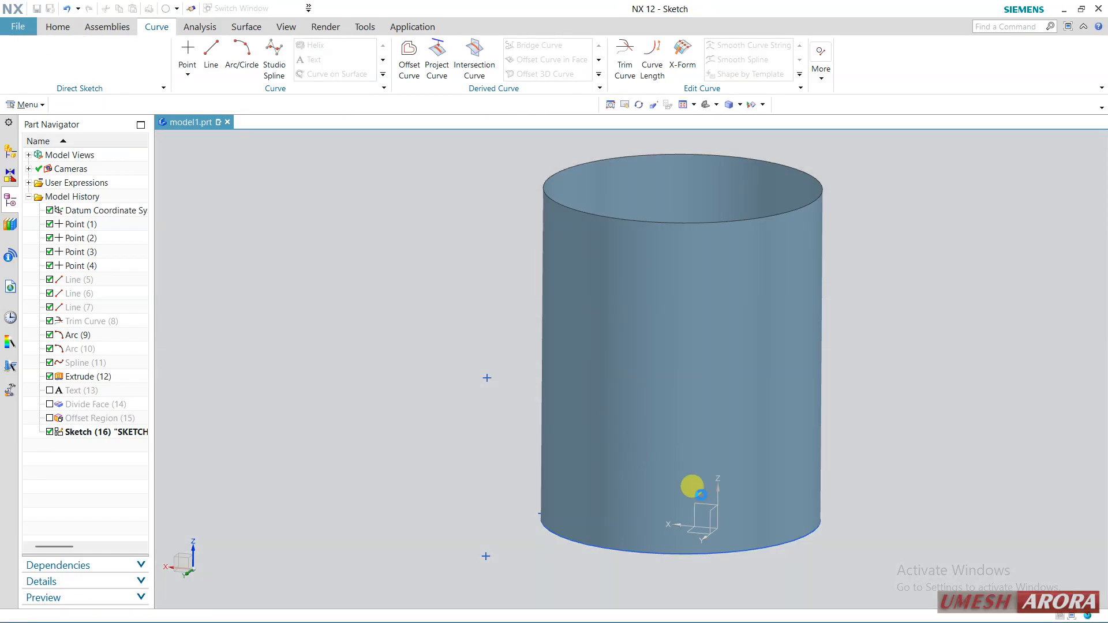
click(696, 494)
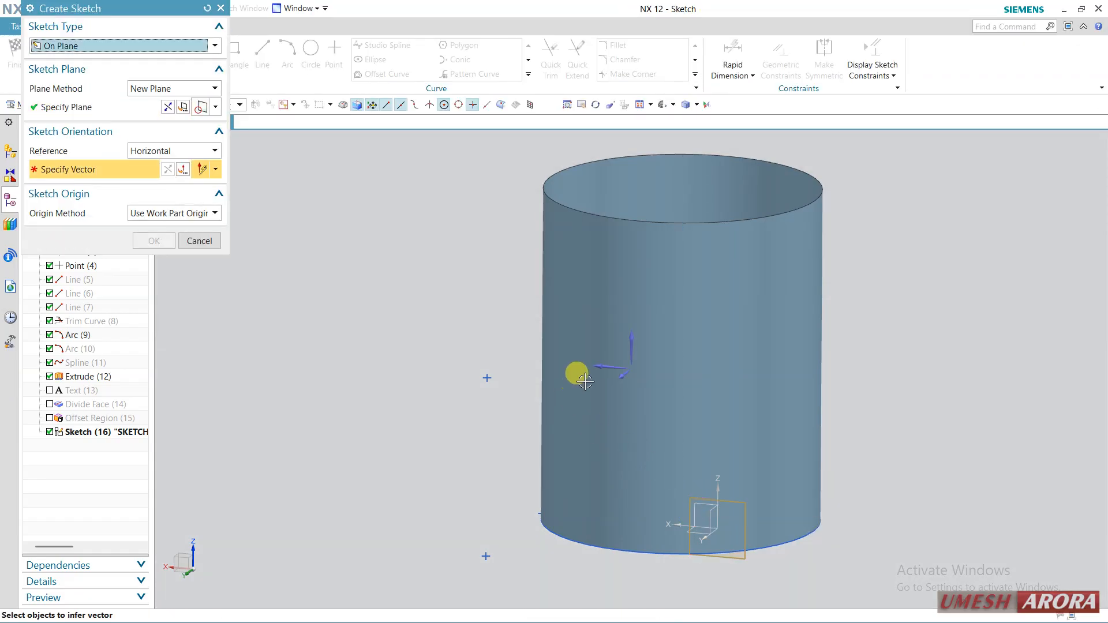
middle_click(423, 401)
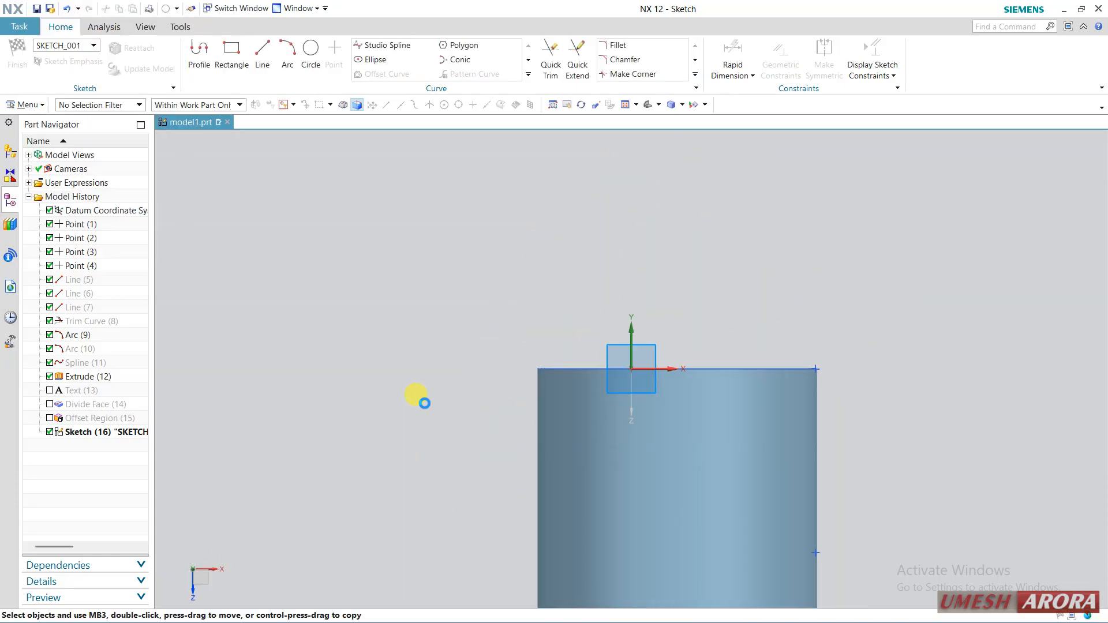
click(288, 52)
shift+middle_drag(460, 475, 414, 366)
click(464, 486)
click(845, 249)
click(718, 276)
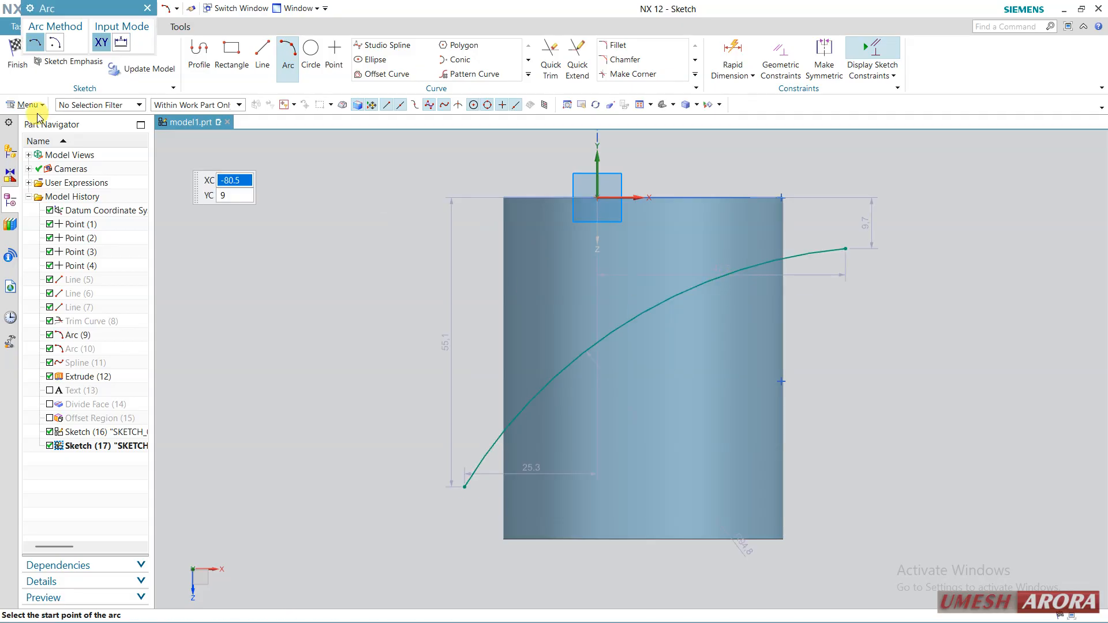
click(15, 53)
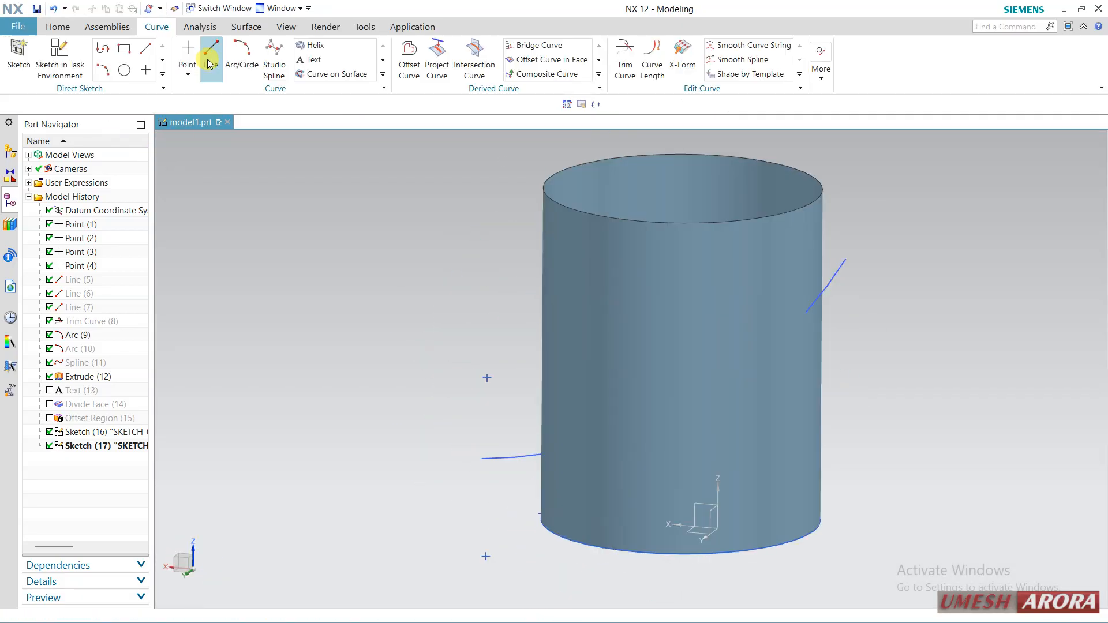
Extrude the sketched arc symmetrically by 40 mm into a curved sheet that passes through the cylinder
click(221, 54)
click(521, 457)
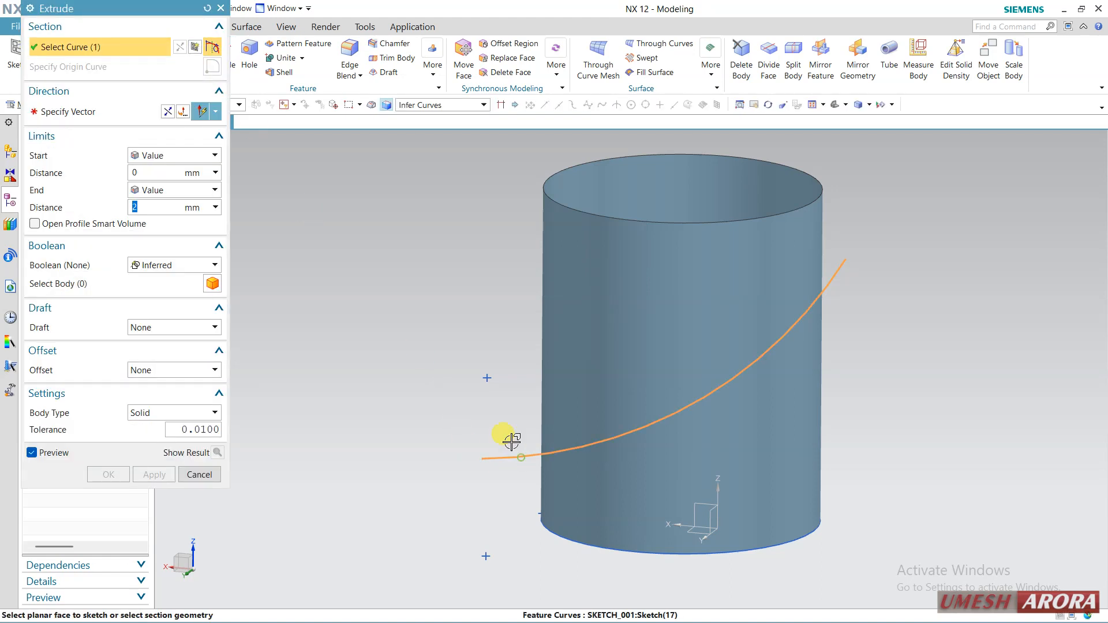
middle_drag(425, 341, 375, 374)
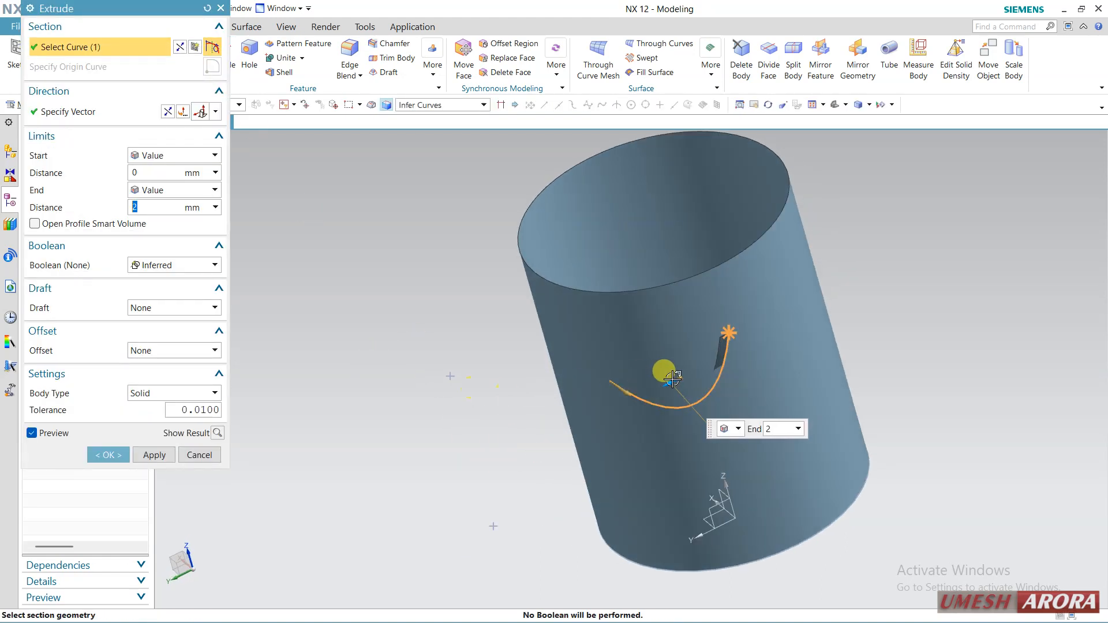
drag(670, 382, 551, 430)
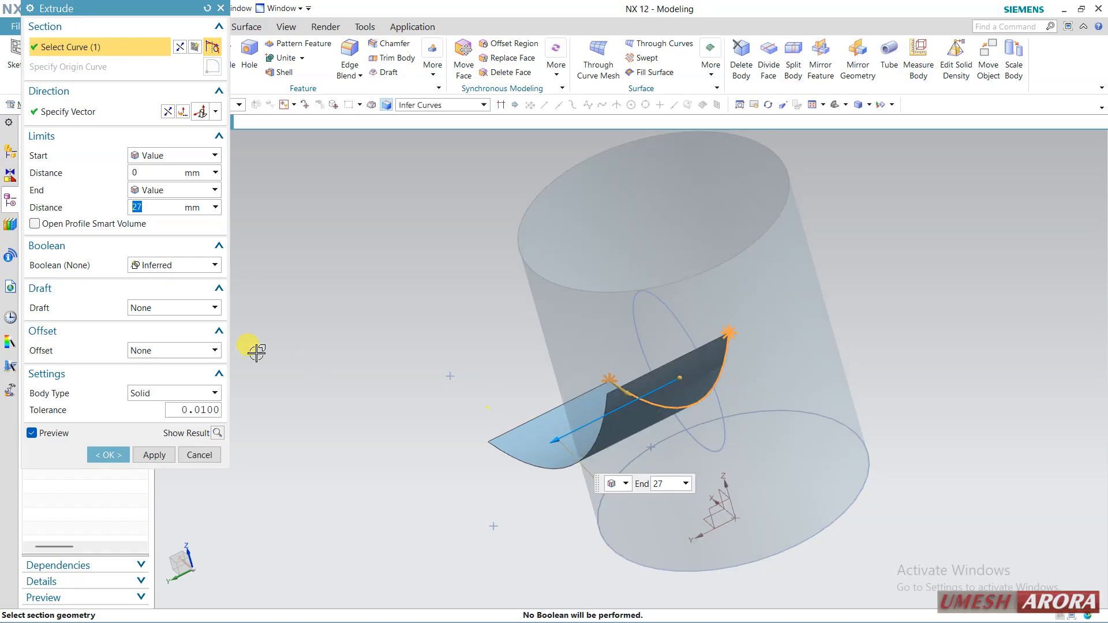
click(151, 190)
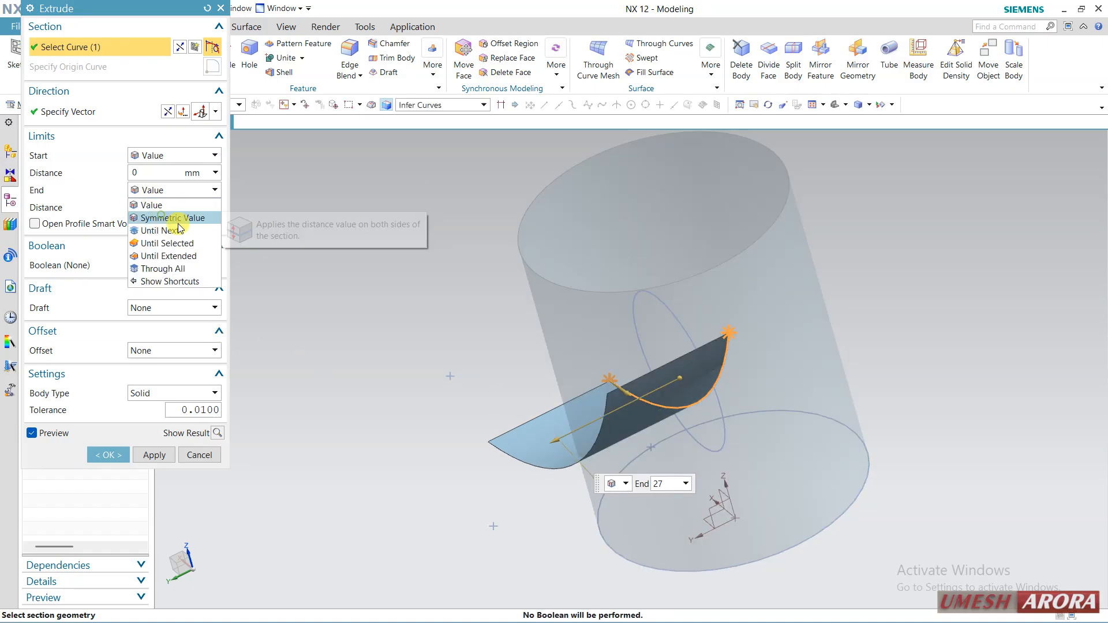
click(161, 218)
middle_drag(471, 390, 484, 411)
drag(527, 421, 478, 449)
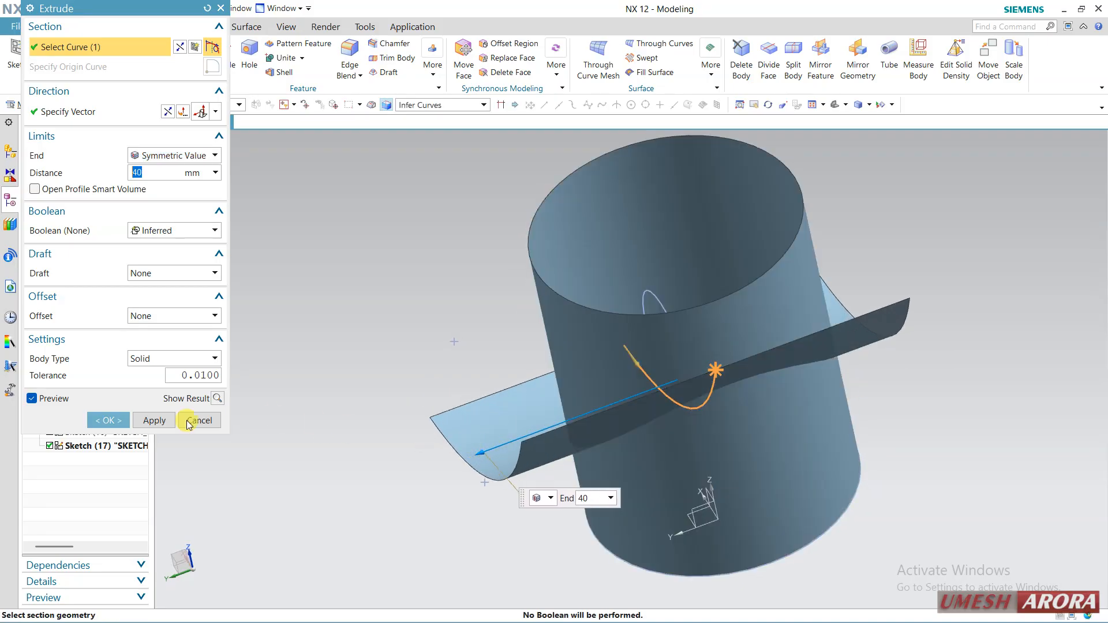
click(110, 421)
mouse_move(321, 366)
middle_down()
mouse_move(329, 396)
mouse_move(337, 370)
middle_up()
middle_drag(336, 370, 354, 376)
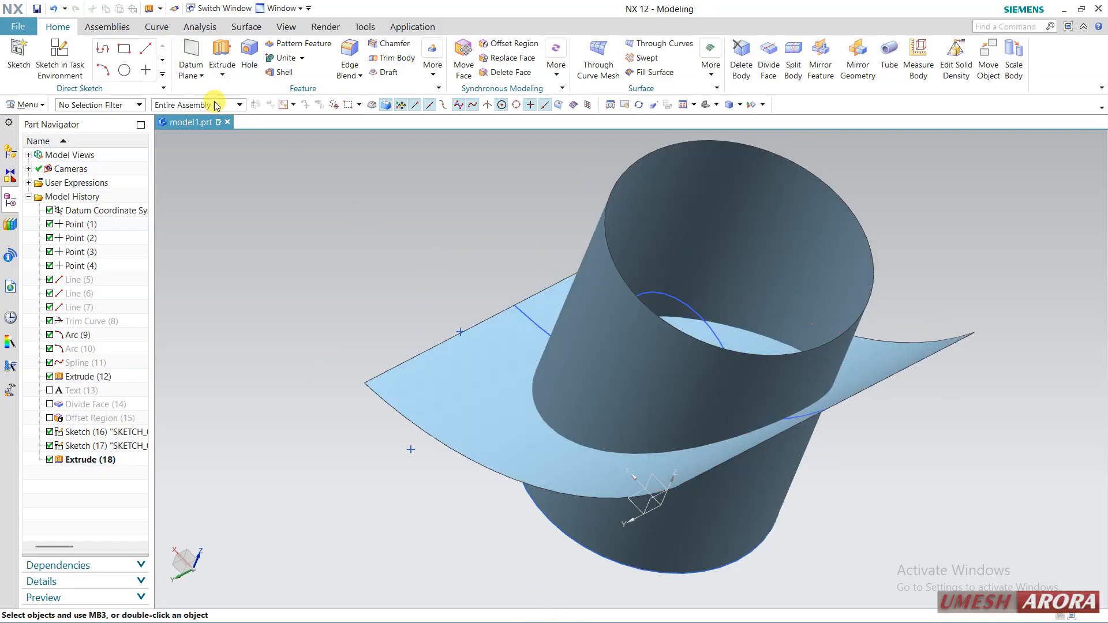
Create an Intersection Curve between the cylinder face and the curved extruded sheet
click(152, 29)
click(476, 62)
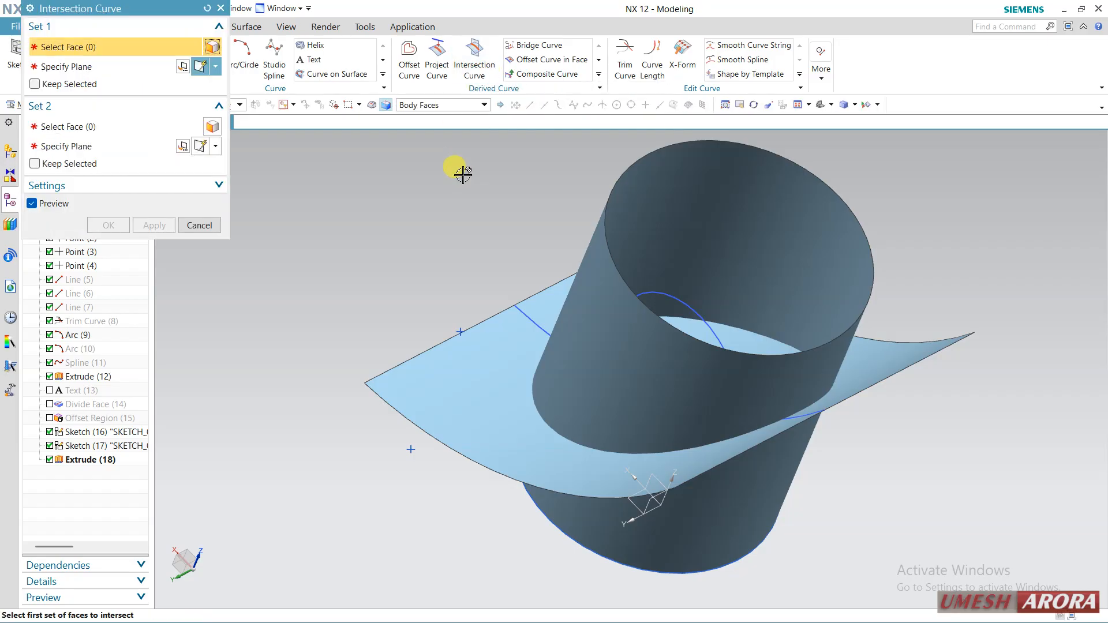
click(642, 172)
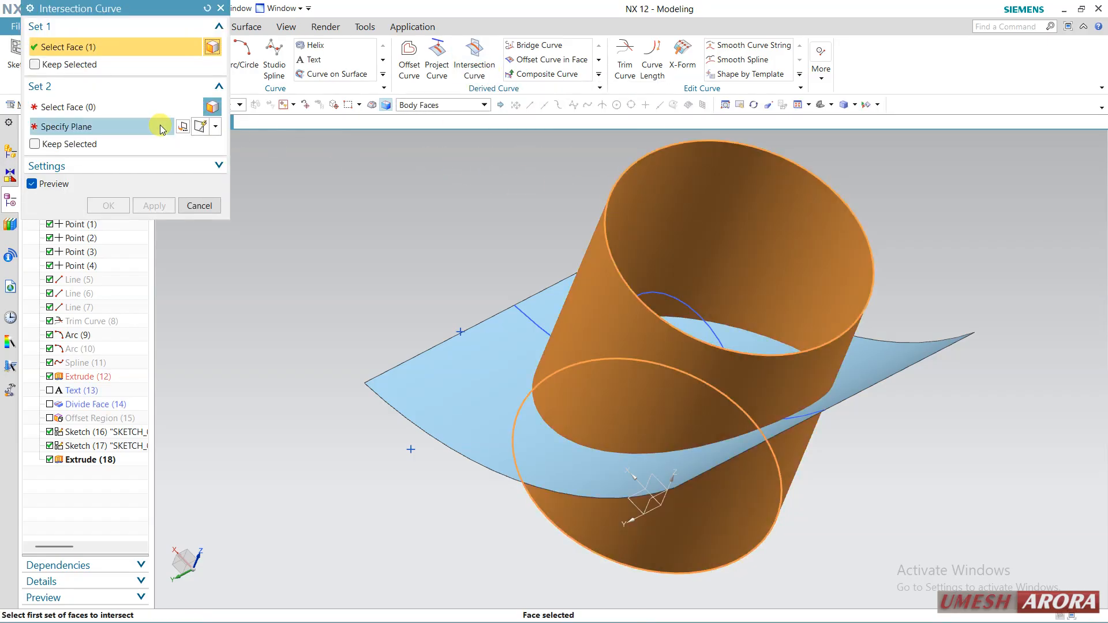
click(146, 111)
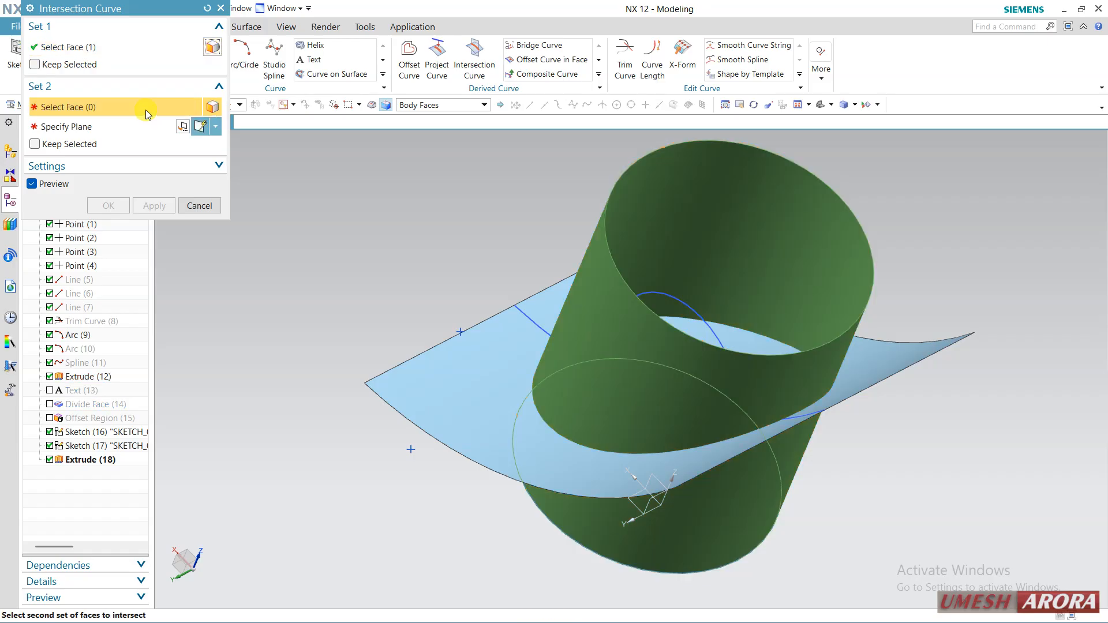
click(420, 366)
click(108, 186)
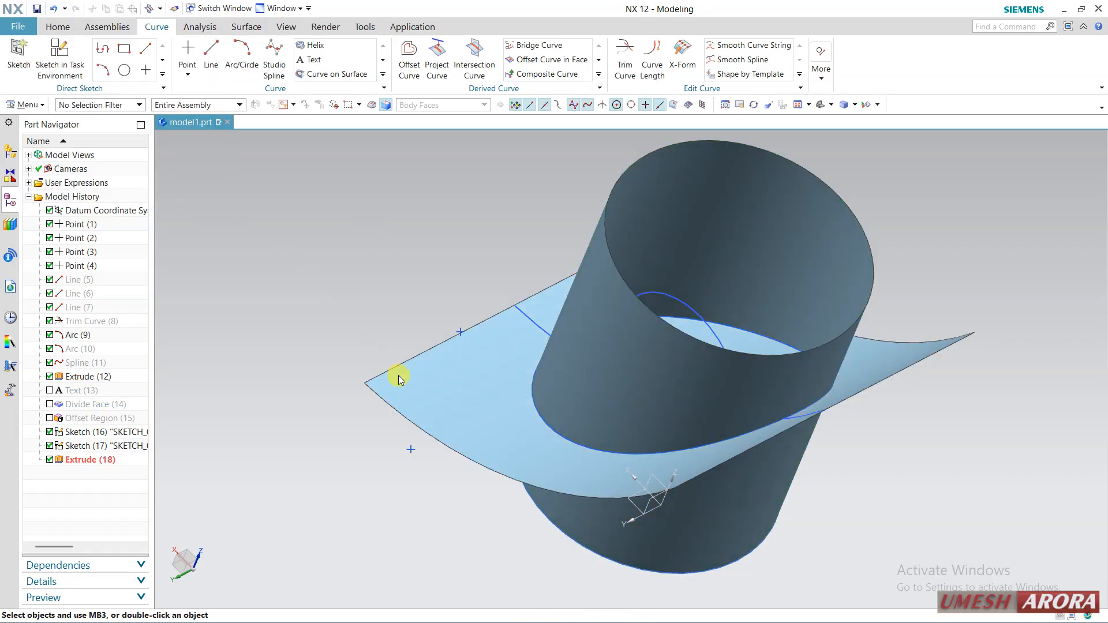
Hide the curved extruded sheet that crosses the cylinder
middle_drag(494, 408, 509, 378)
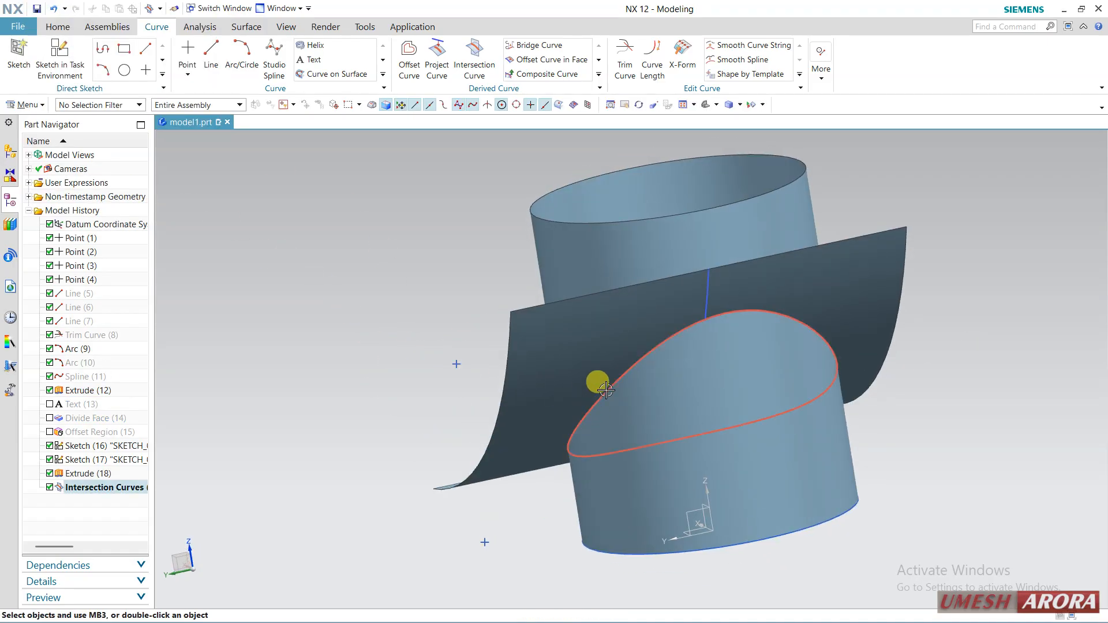
click(574, 339)
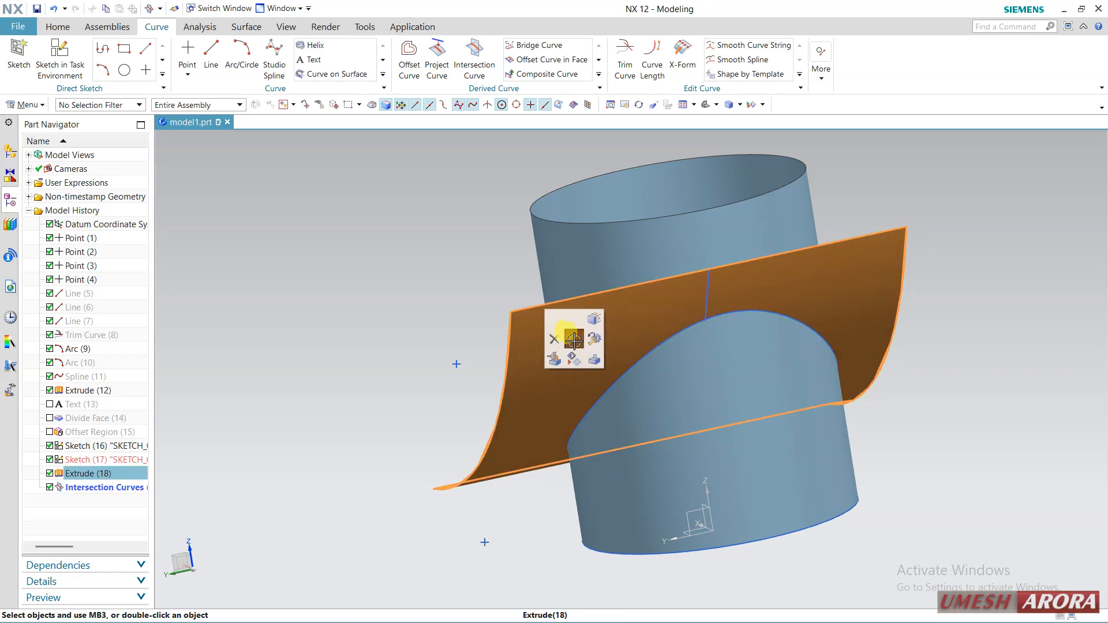
key(ctrl+b)
Hide the cylinder to inspect the intersection curve on its own, and undo that hiding
click(600, 293)
click(600, 293)
middle_drag(594, 299, 578, 349)
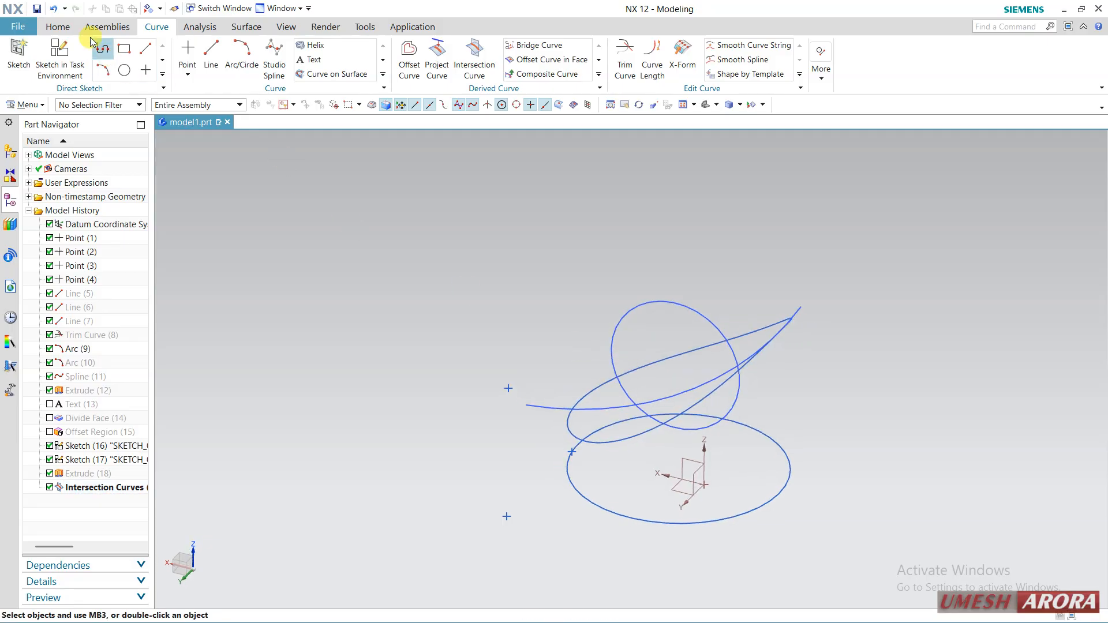
click(54, 10)
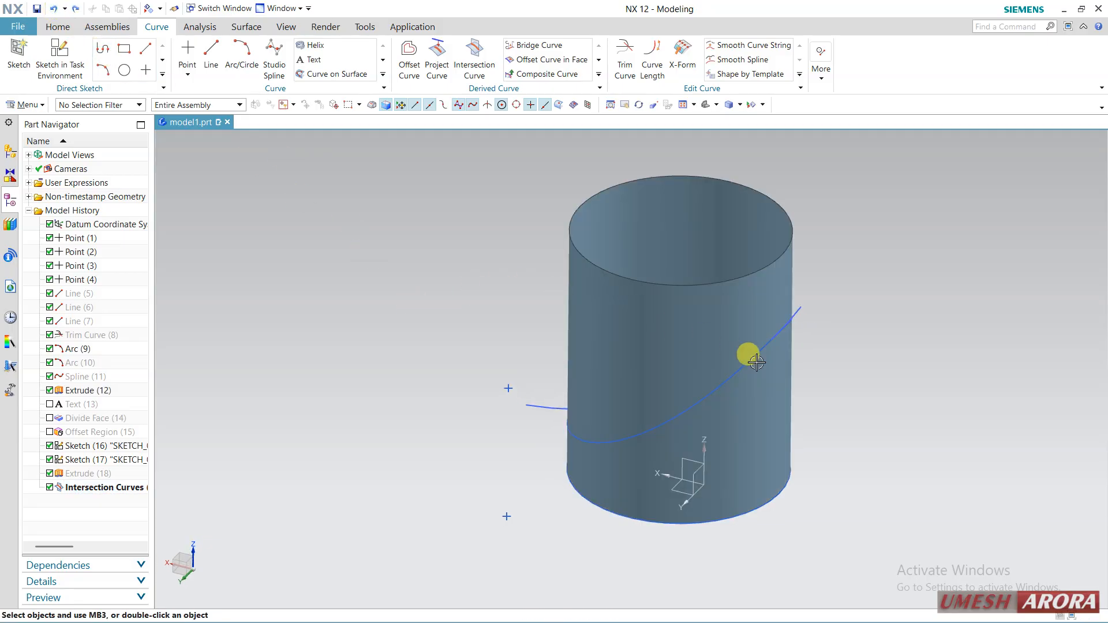
Set up Trim Sheet with the cylinder as target and the intersection curve as boundary, and preview the result with the region set to Keep
click(242, 27)
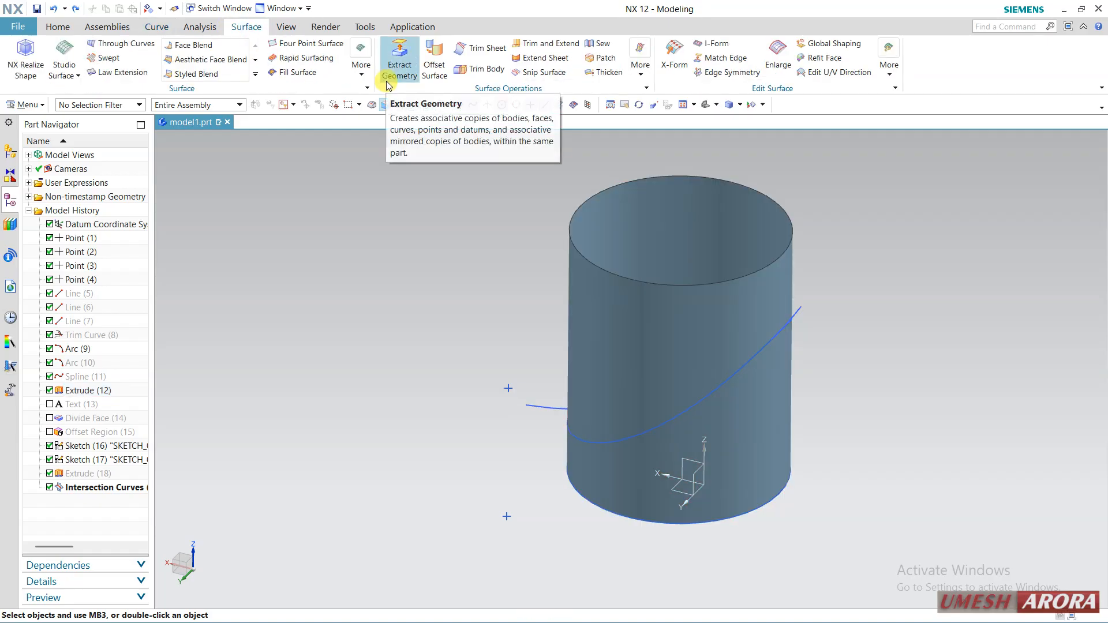
click(474, 52)
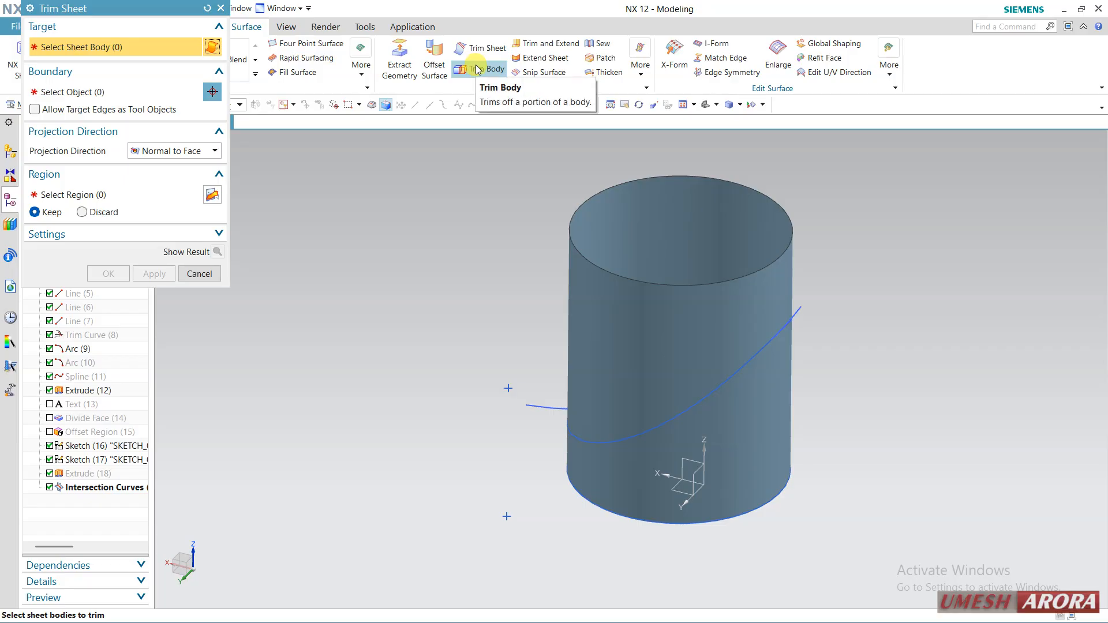
click(683, 274)
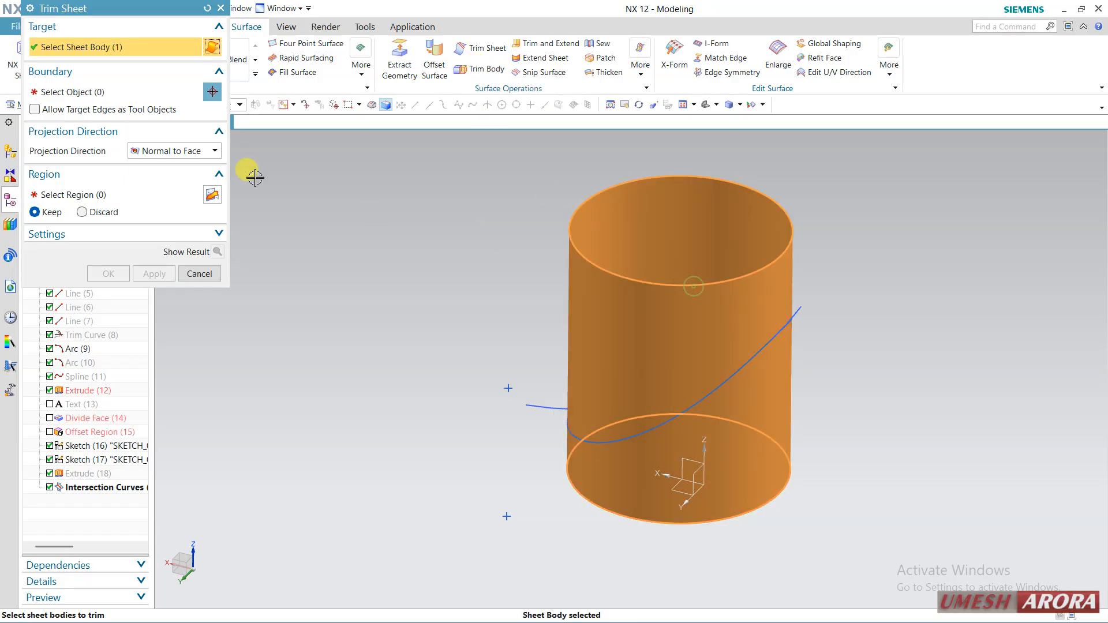
click(96, 91)
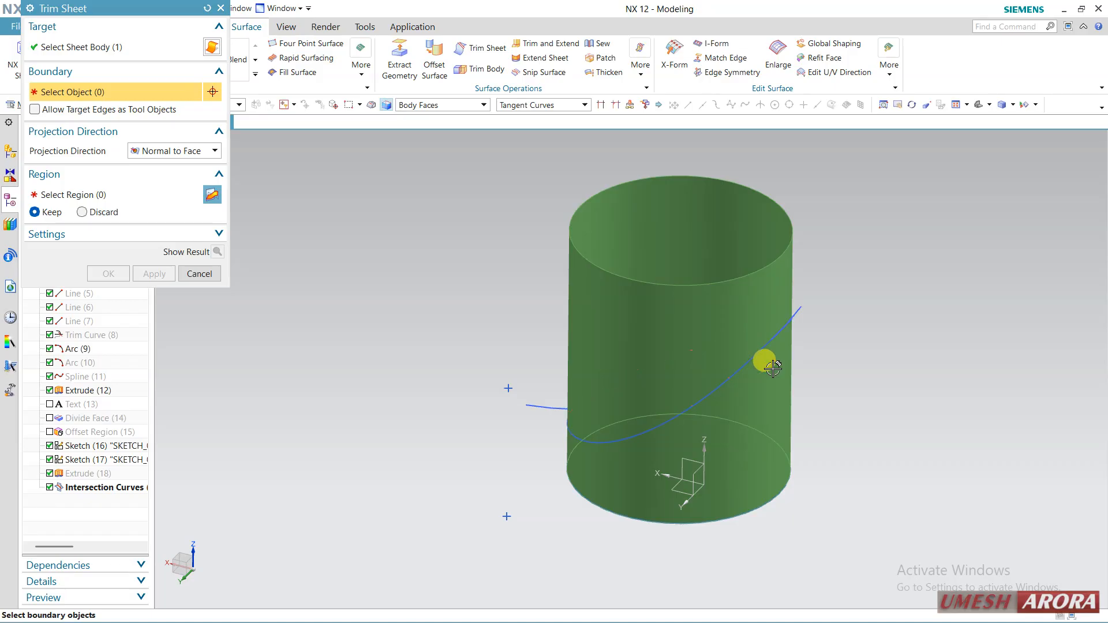
click(755, 356)
middle_drag(447, 386, 475, 383)
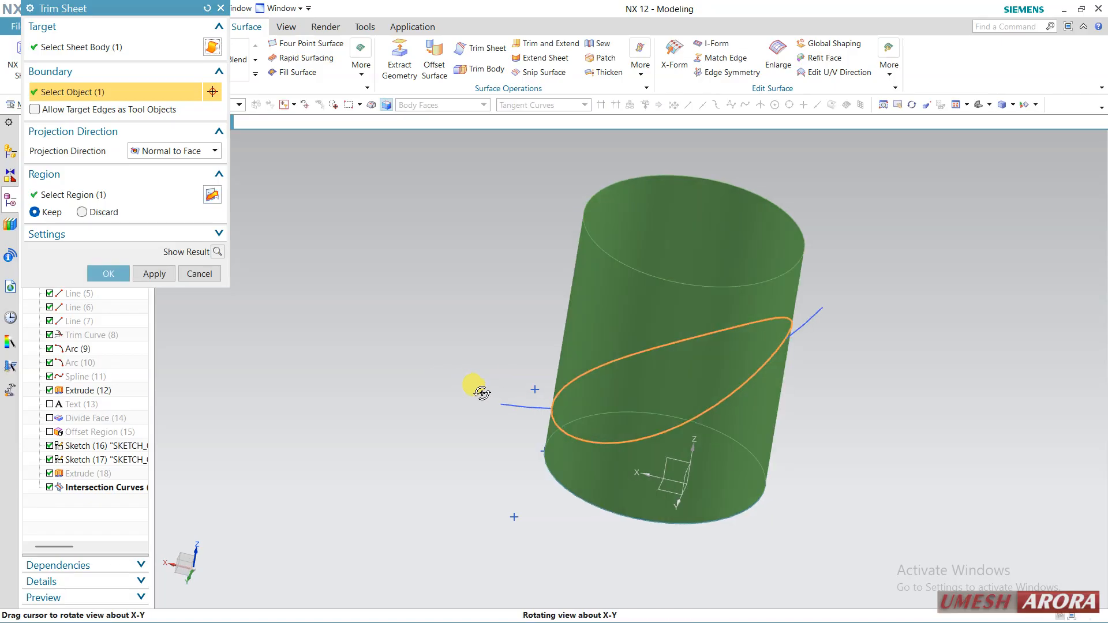
click(220, 254)
middle_drag(399, 371, 353, 292)
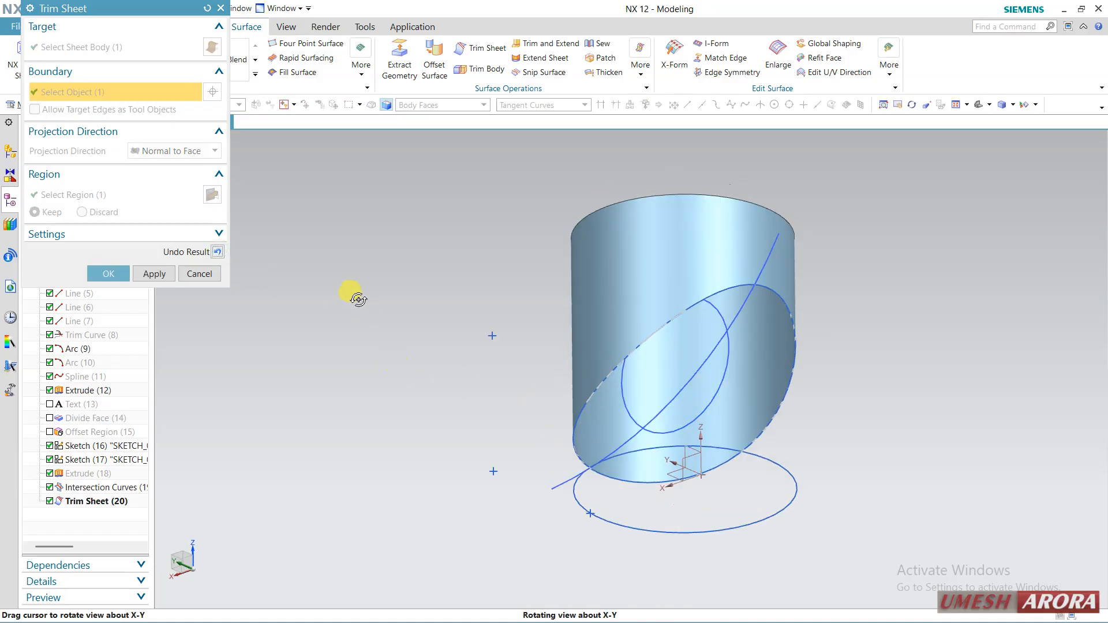
Switch the trim region to Discard, preview it, and apply the trim to remove the cylinder's portion above the intersection curve
click(218, 252)
click(82, 212)
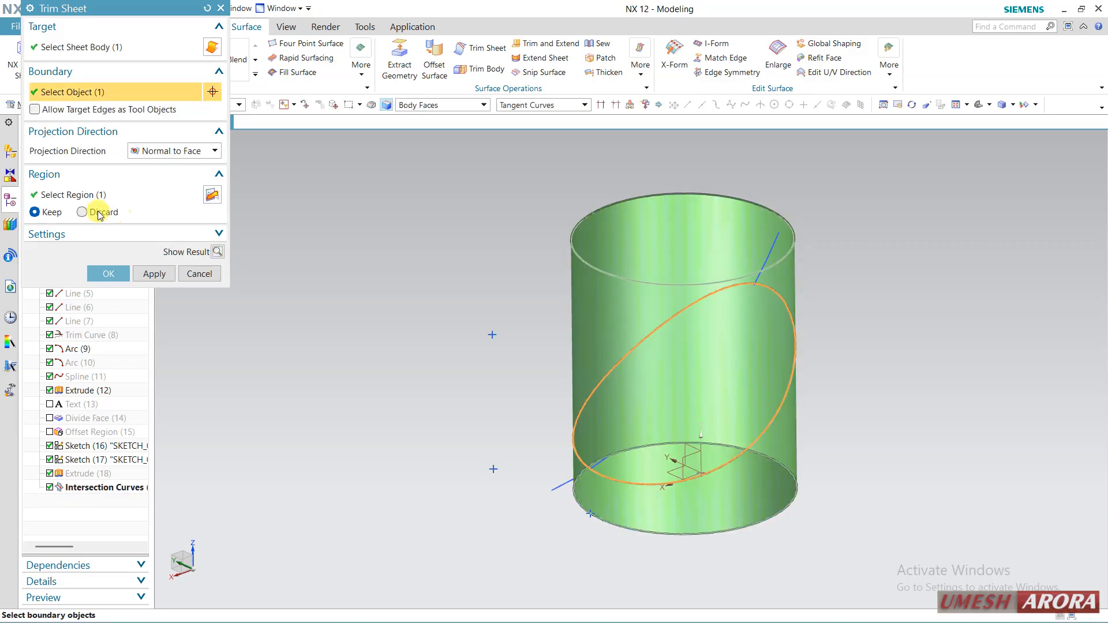
click(218, 253)
middle_drag(381, 321, 391, 391)
click(108, 274)
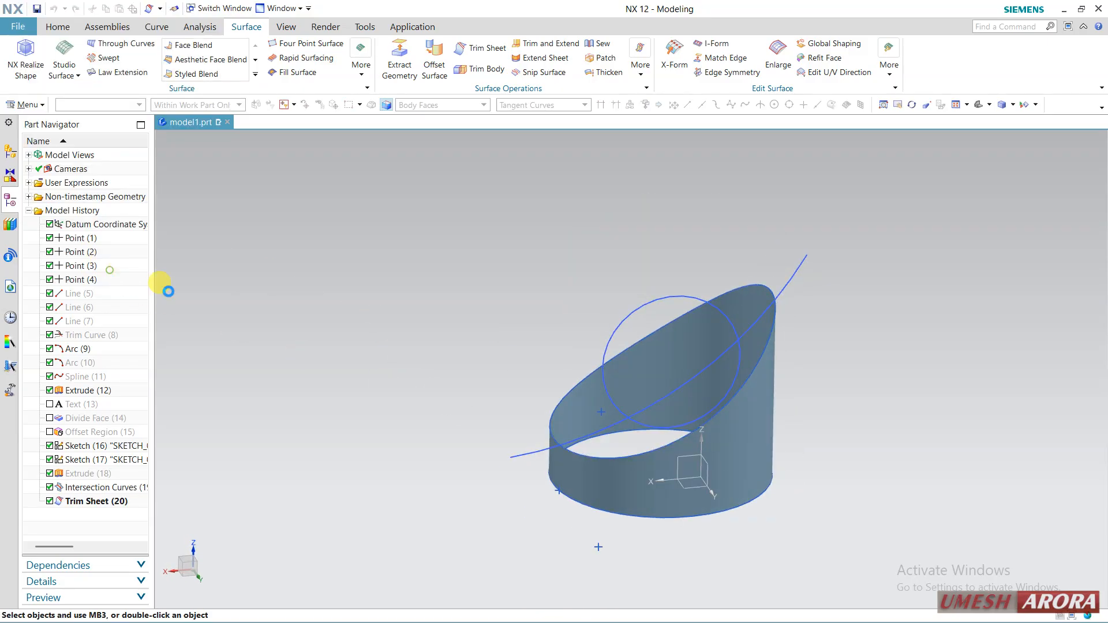
mouse_move(462, 405)
middle_down()
mouse_move(512, 413)
mouse_move(462, 408)
mouse_move(475, 409)
middle_up()
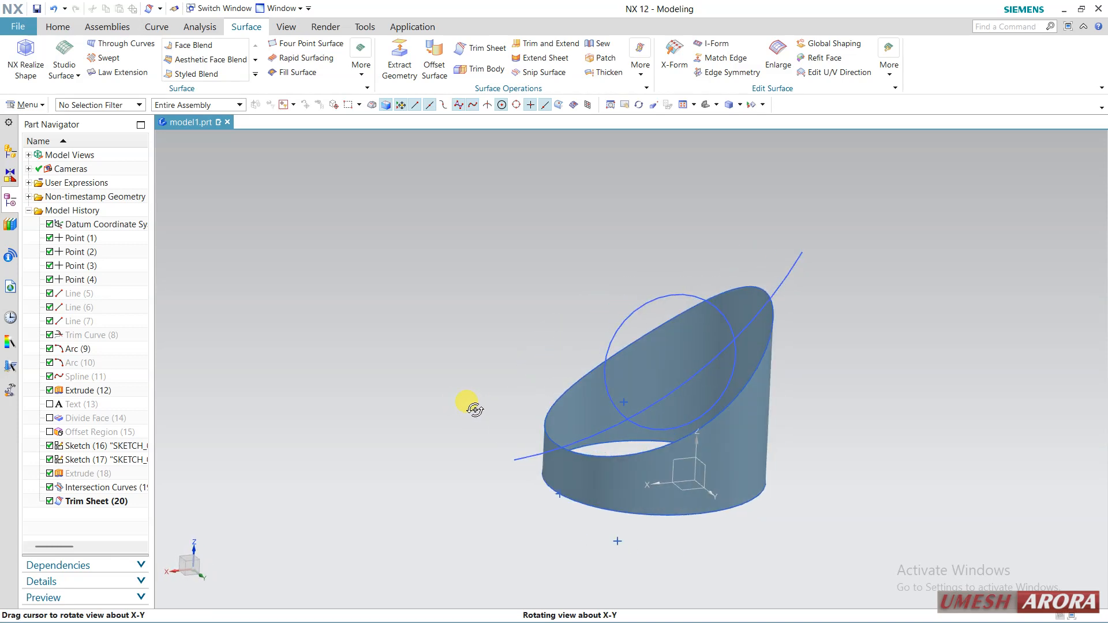
Switch back to the curve tools
click(156, 27)
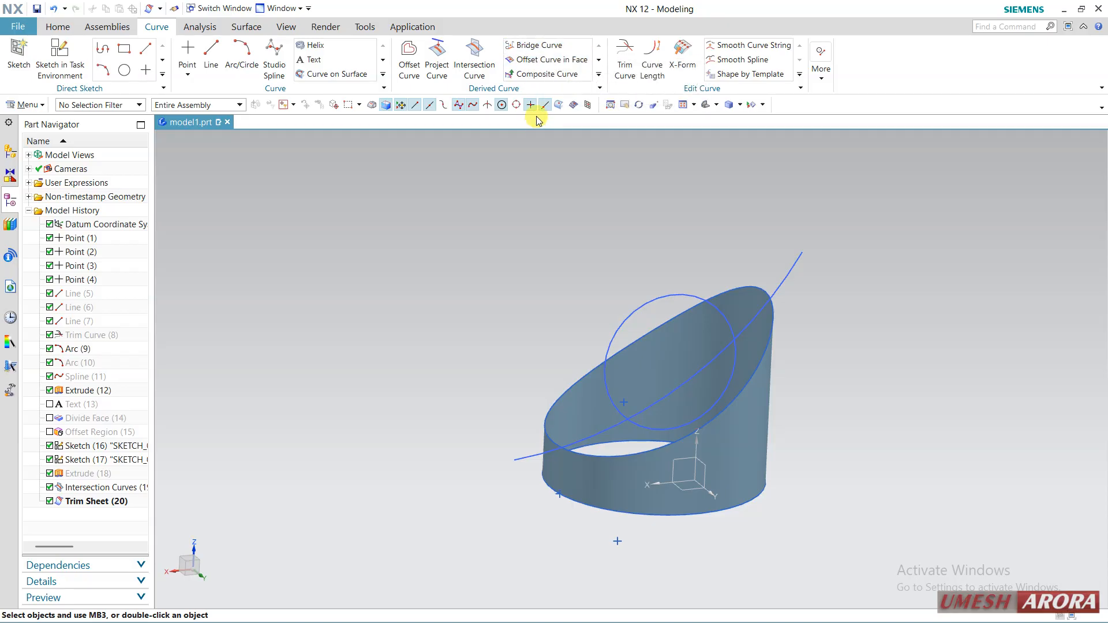
Set up a constant-type Offset Curve in Face using the slanted rim curve and the cylindrical sheet face
click(533, 62)
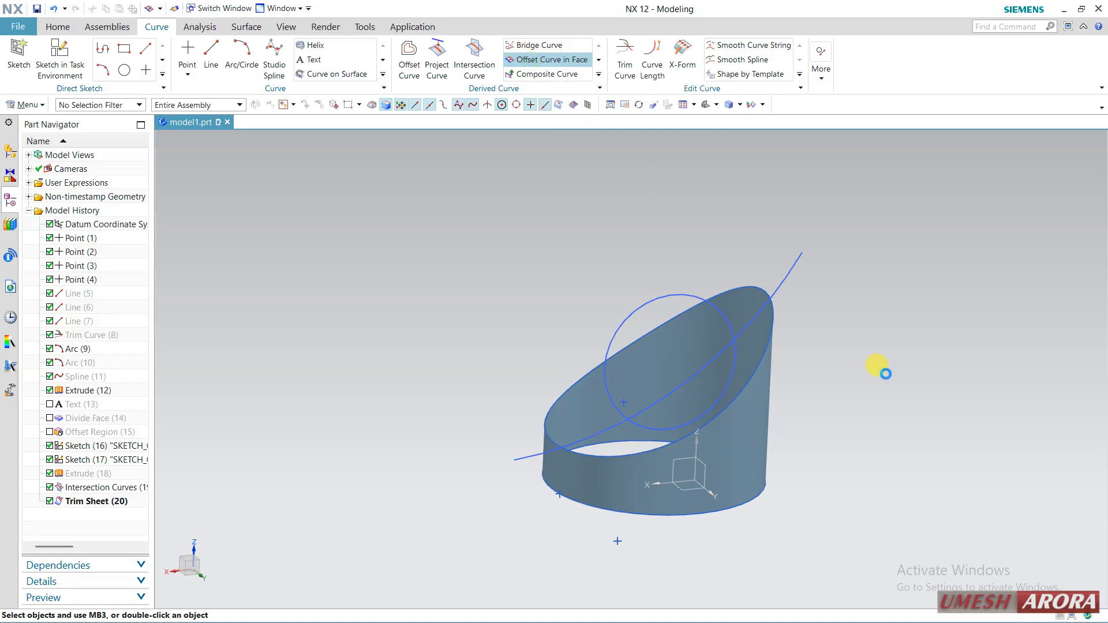
middle_drag(871, 374, 771, 420)
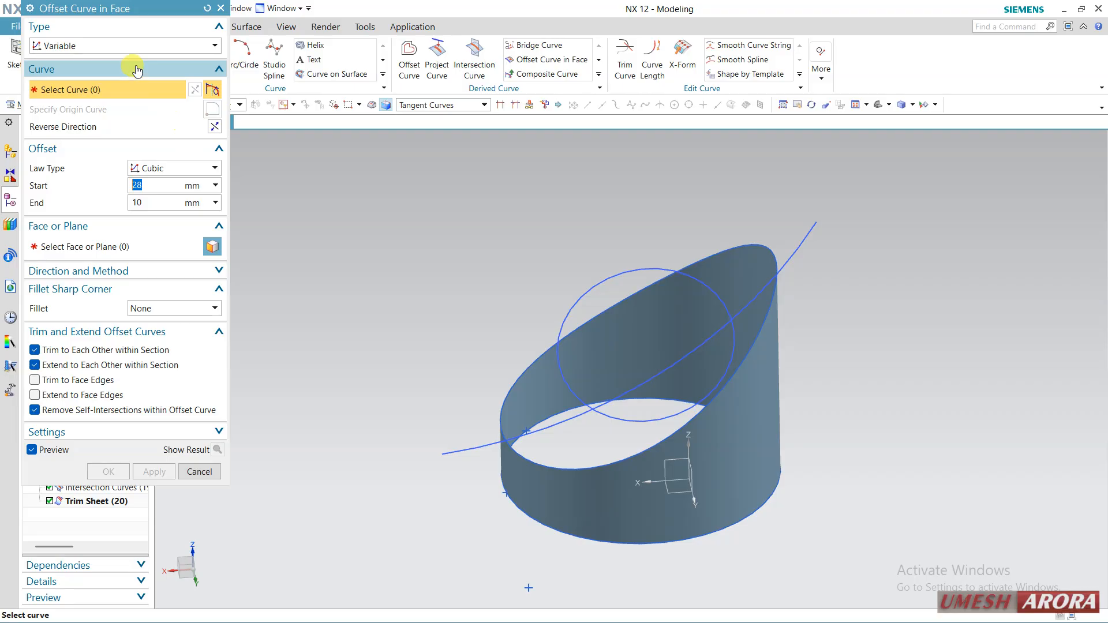
click(135, 46)
click(98, 63)
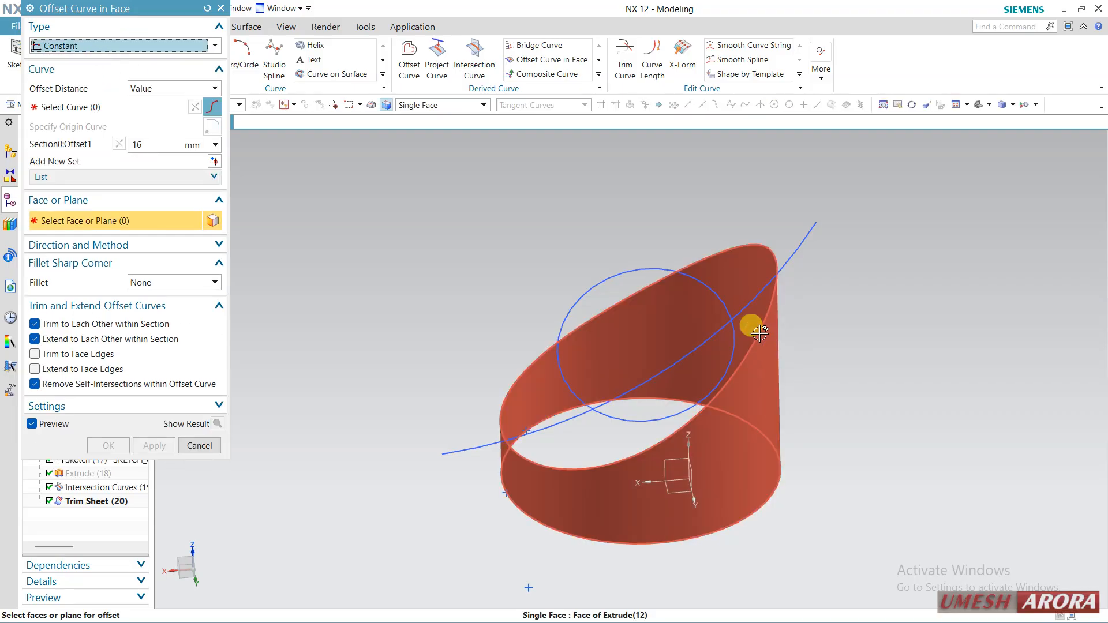
click(110, 107)
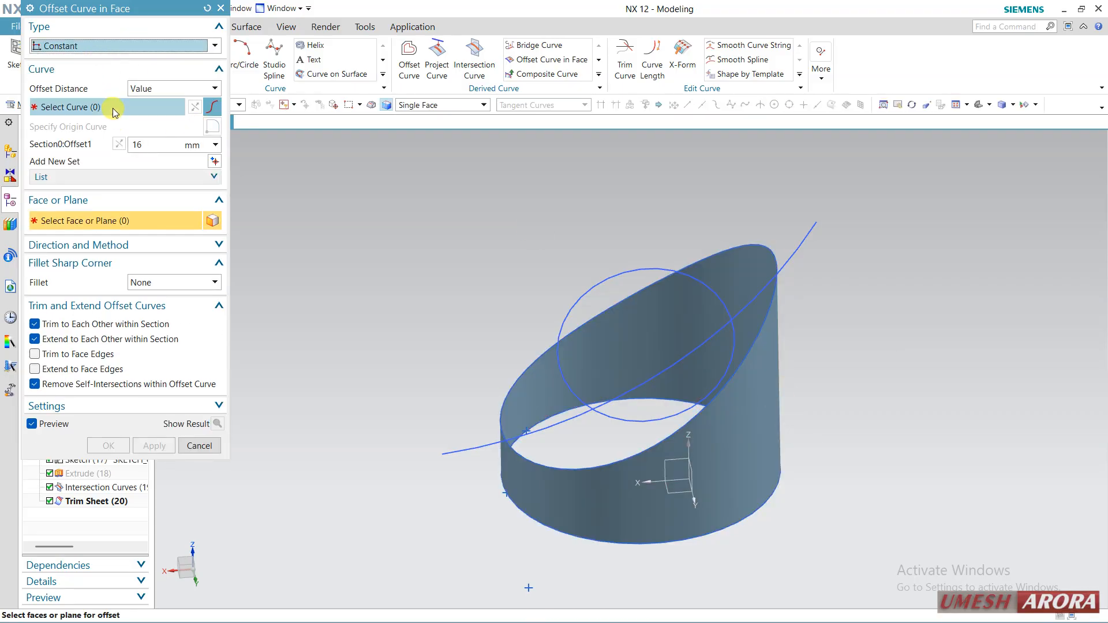
click(750, 354)
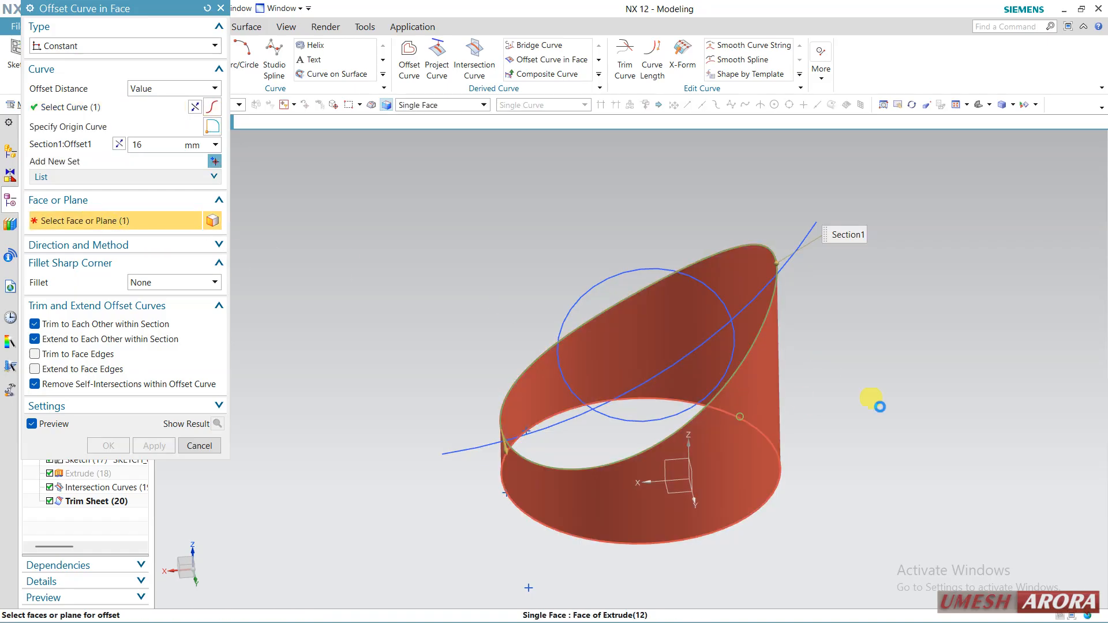
Create the constant offset curve on the cylindrical face at -7 mm and undo it
drag(671, 348, 700, 421)
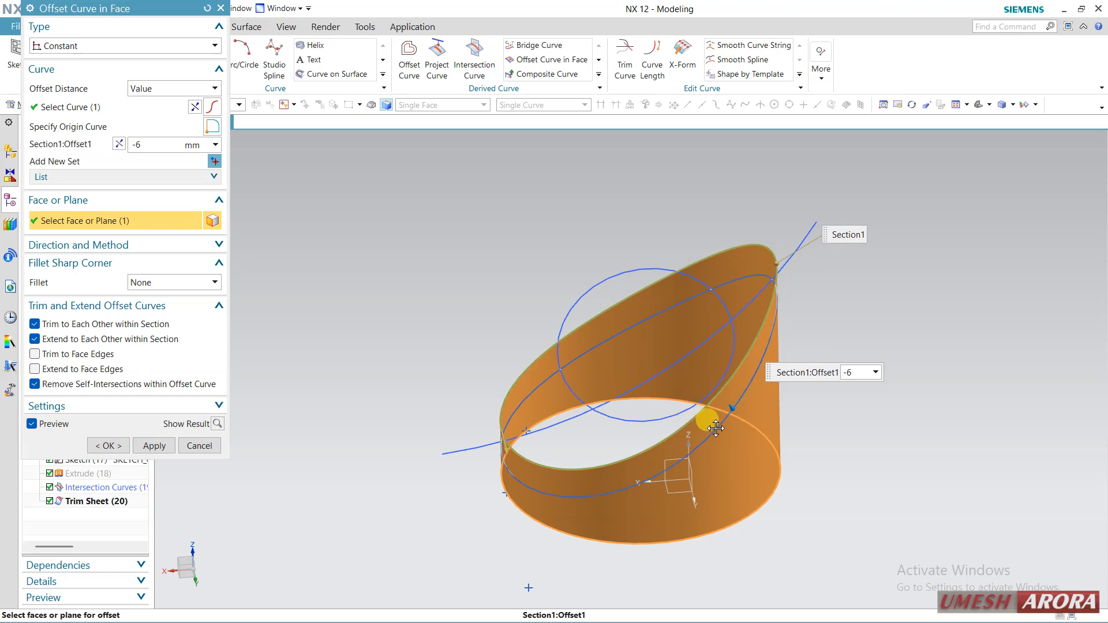
middle_drag(873, 502, 655, 310)
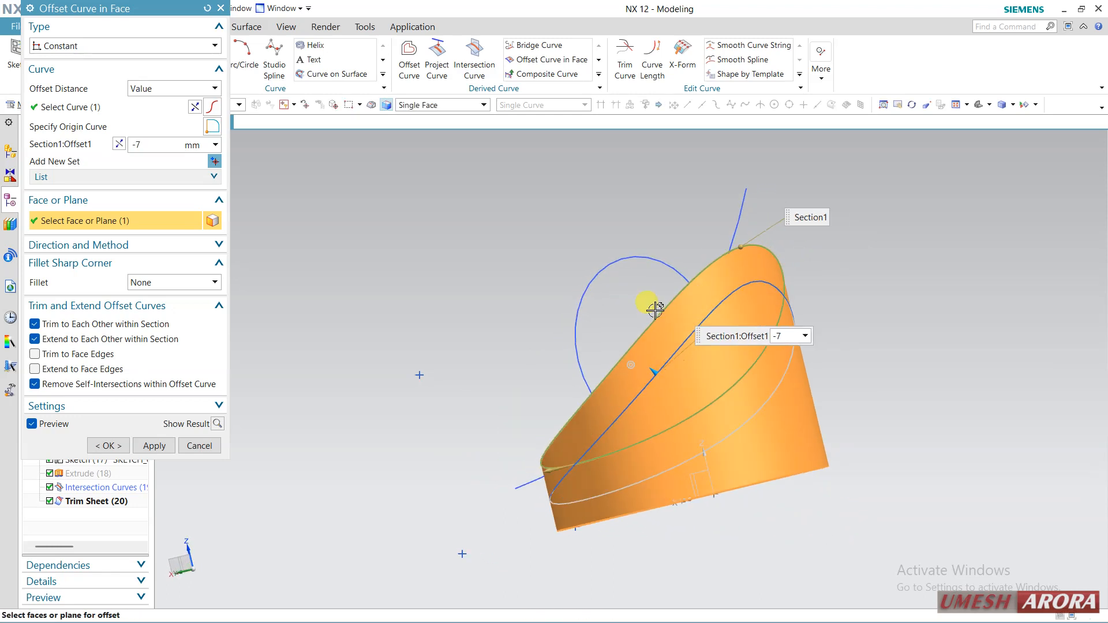
middle_drag(695, 448, 586, 448)
click(112, 445)
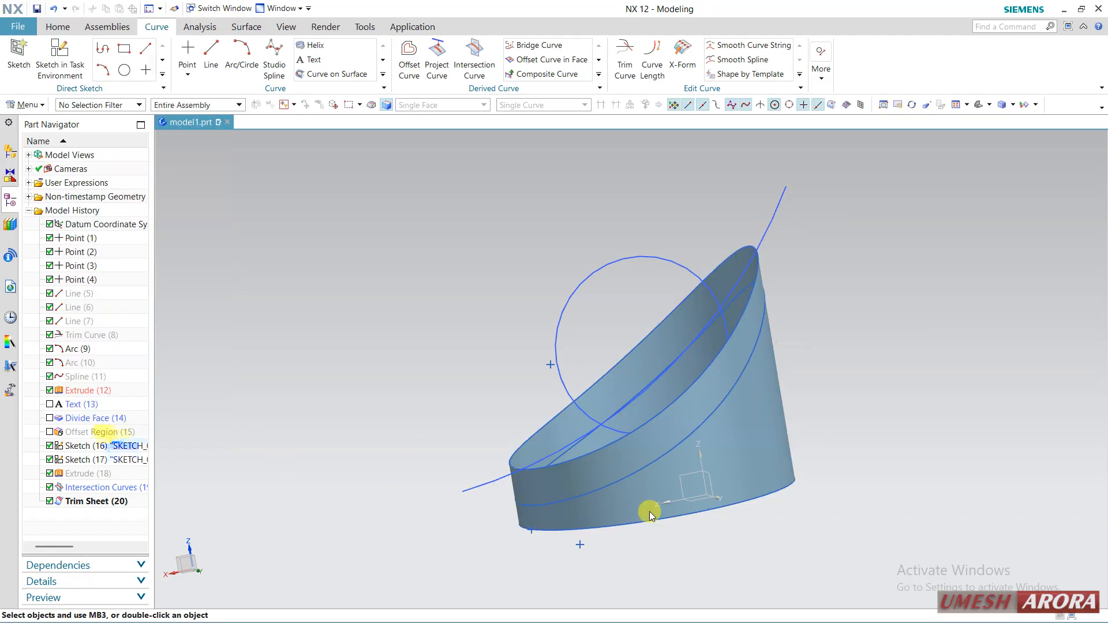
middle_drag(648, 512, 726, 466)
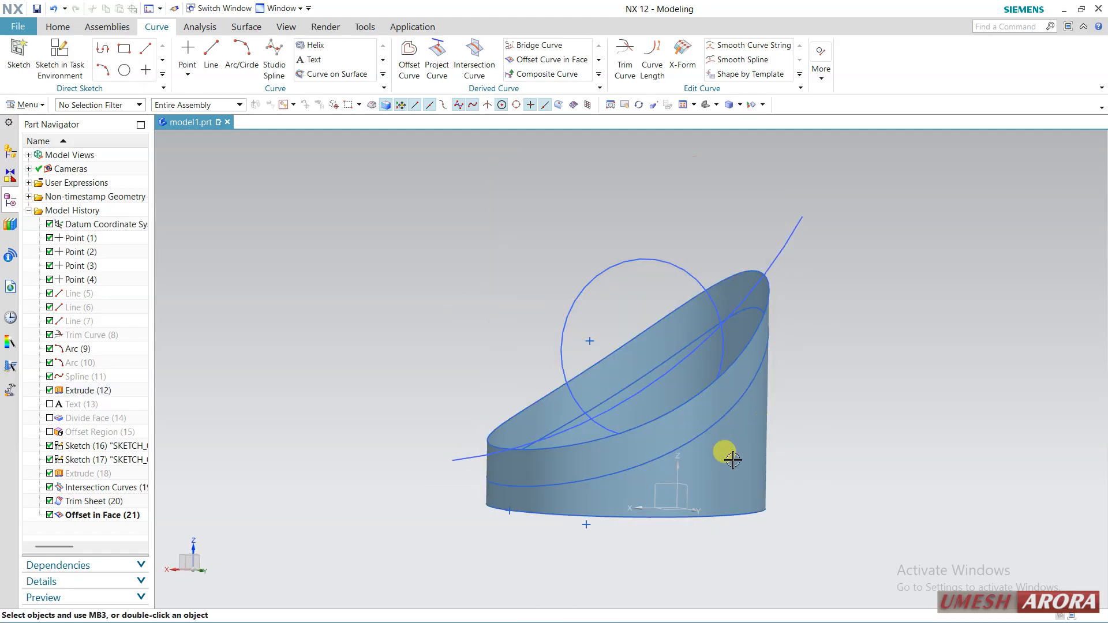
click(55, 9)
Set up a variable-type Offset Curve in Face using the slanted rim curve and the cylindrical sheet face
middle_drag(447, 306, 431, 319)
click(568, 61)
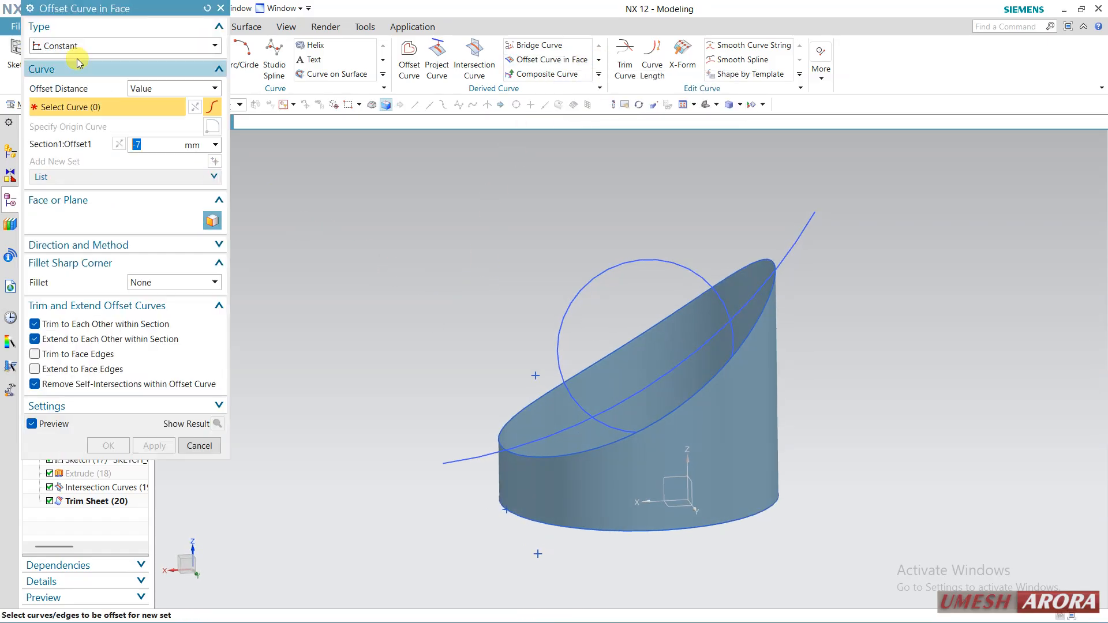
click(69, 46)
click(64, 62)
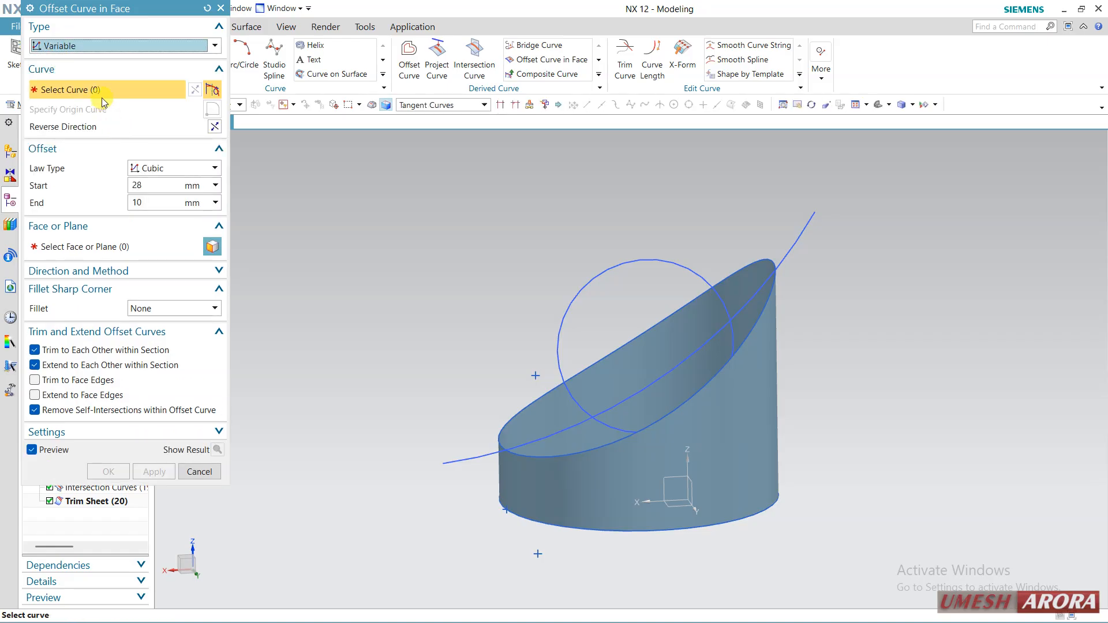
click(541, 453)
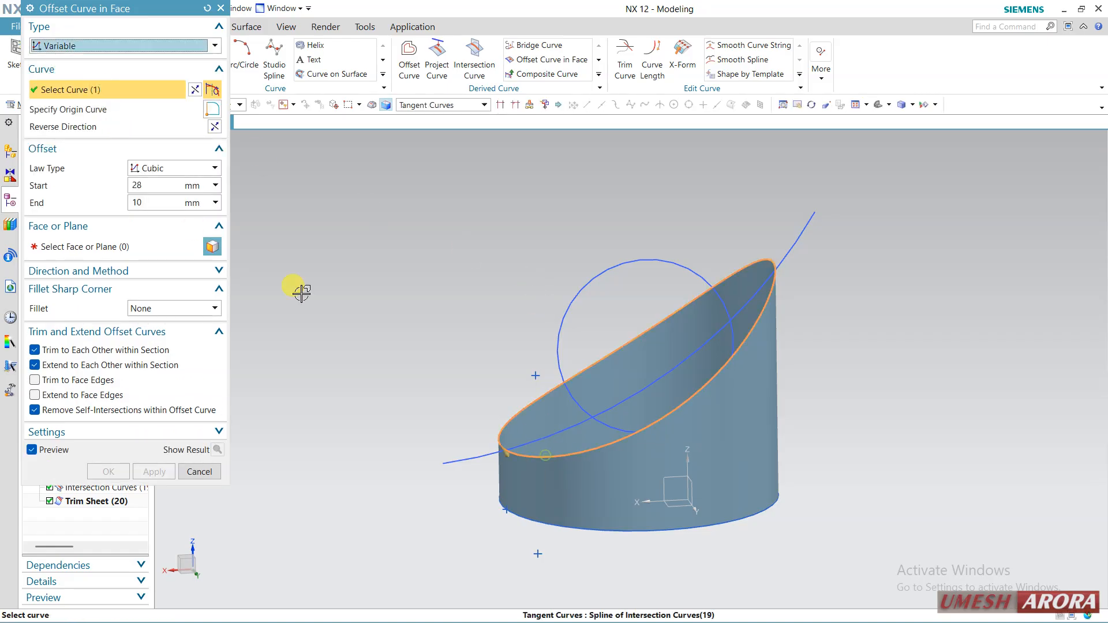
click(72, 242)
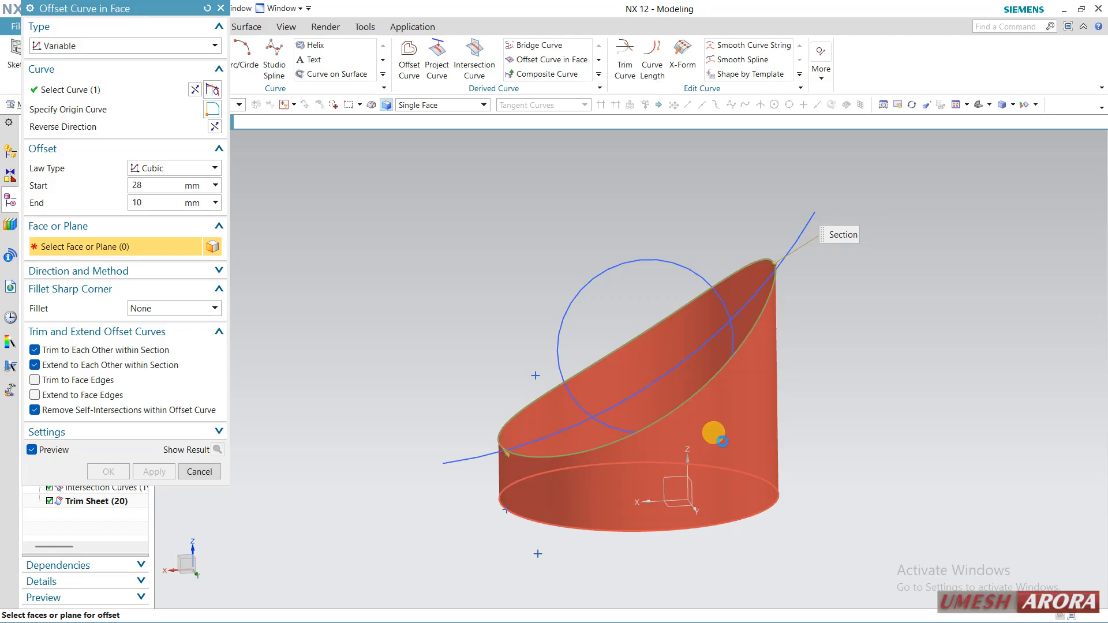
click(714, 435)
middle_drag(841, 416, 824, 397)
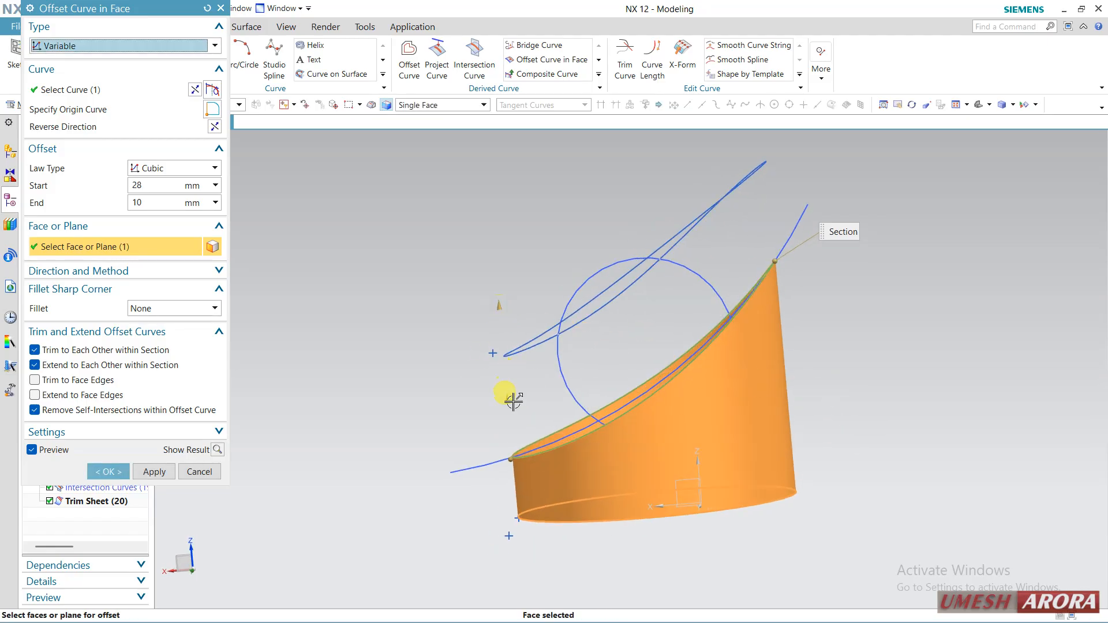
Set the cubic-law offset to -3 mm at the start and -8.5 mm at the end, and create the curve
mouse_move(508, 425)
drag(516, 453, 528, 480)
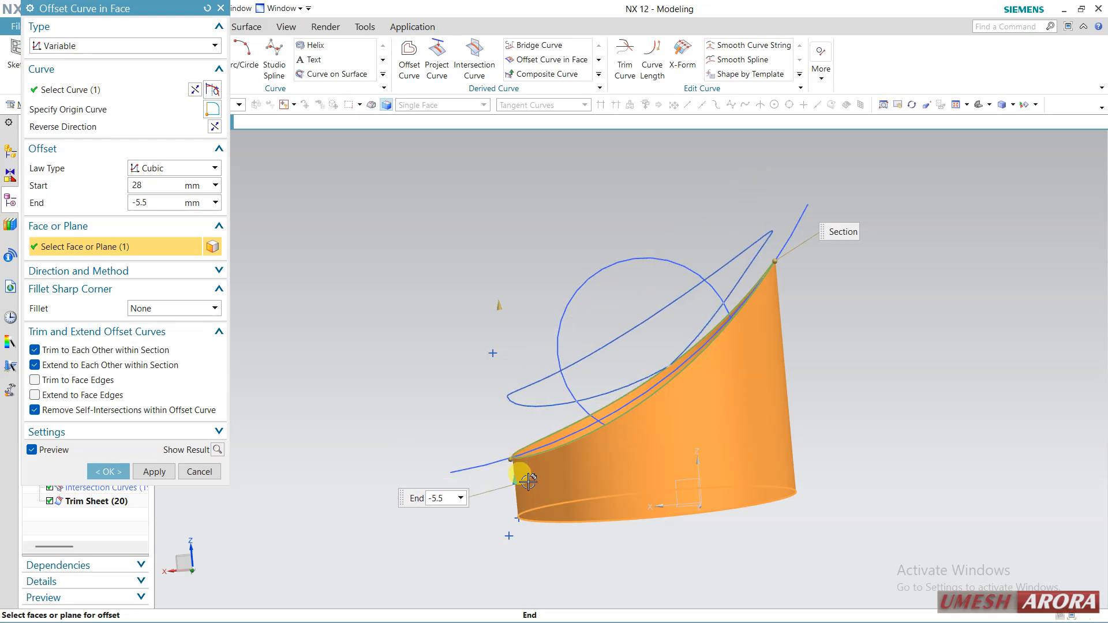
drag(502, 319, 523, 497)
middle_drag(687, 447, 646, 398)
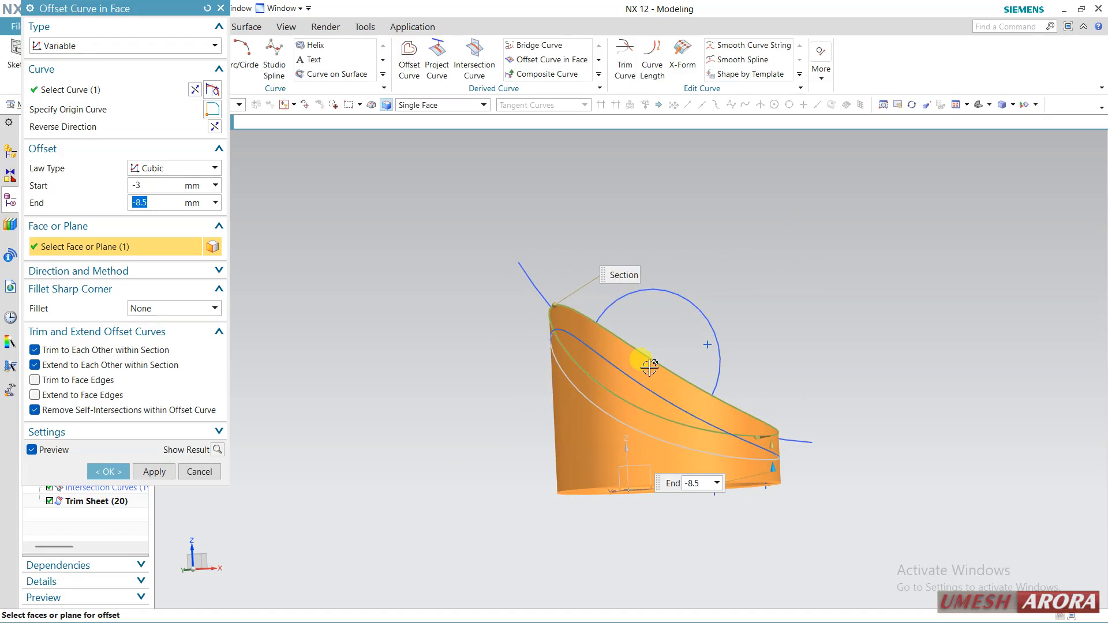
click(118, 473)
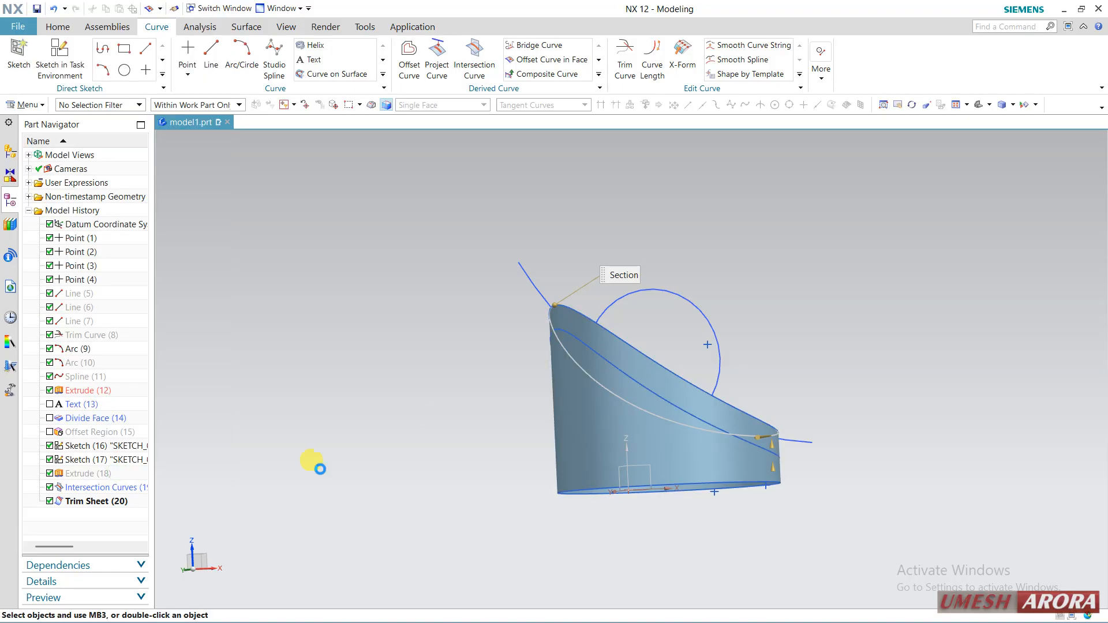
middle_drag(724, 420, 638, 400)
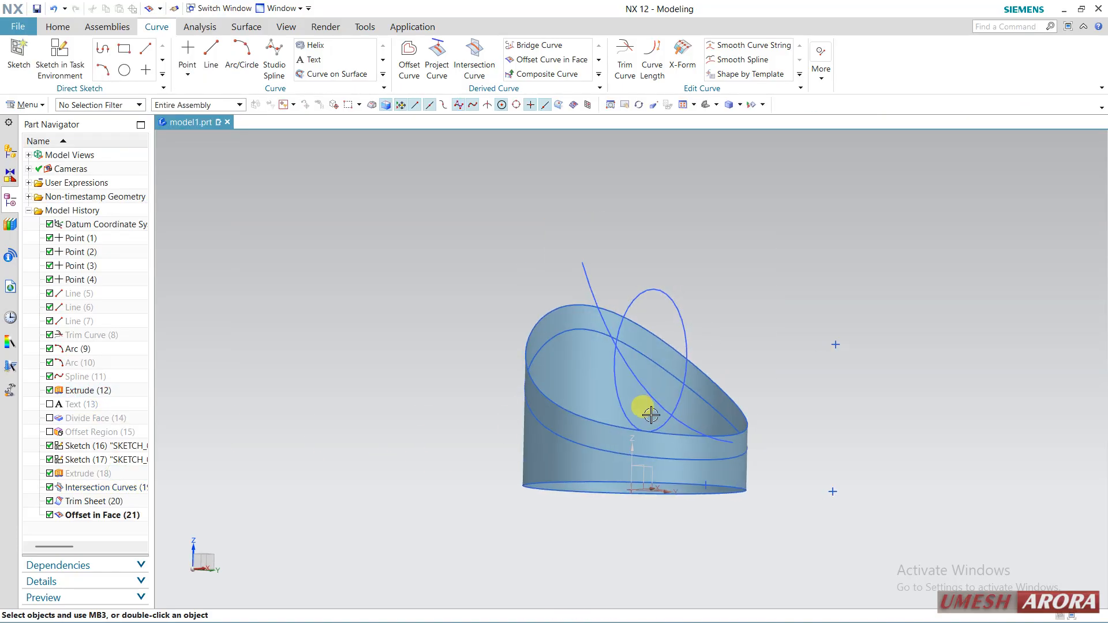
middle_drag(752, 452, 635, 470)
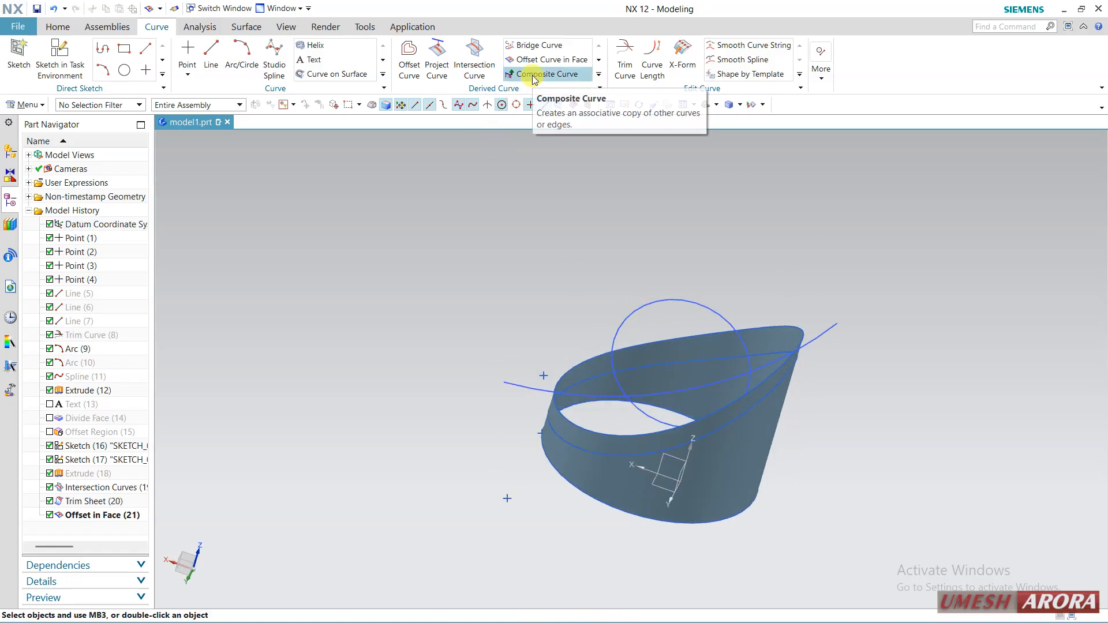
click(57, 27)
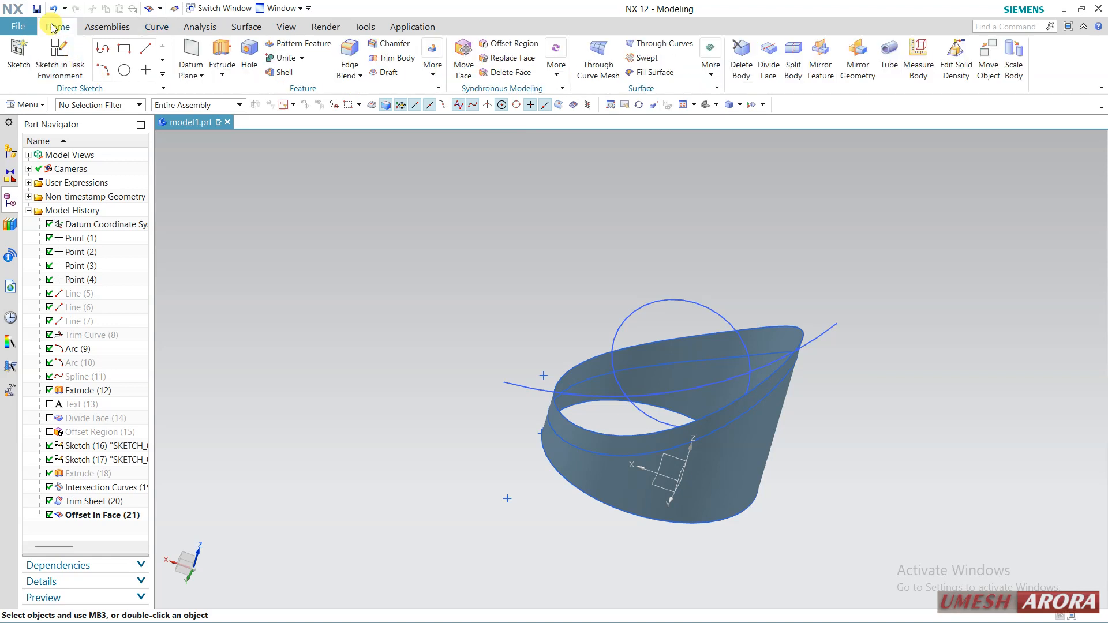
click(25, 105)
mouse_move(43, 162)
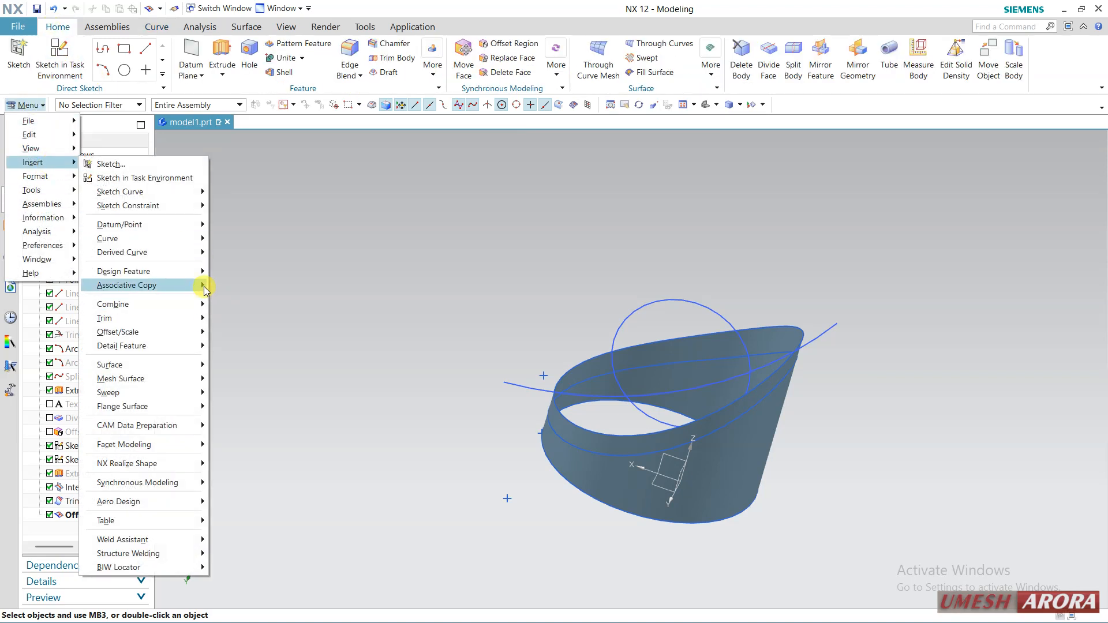
click(231, 286)
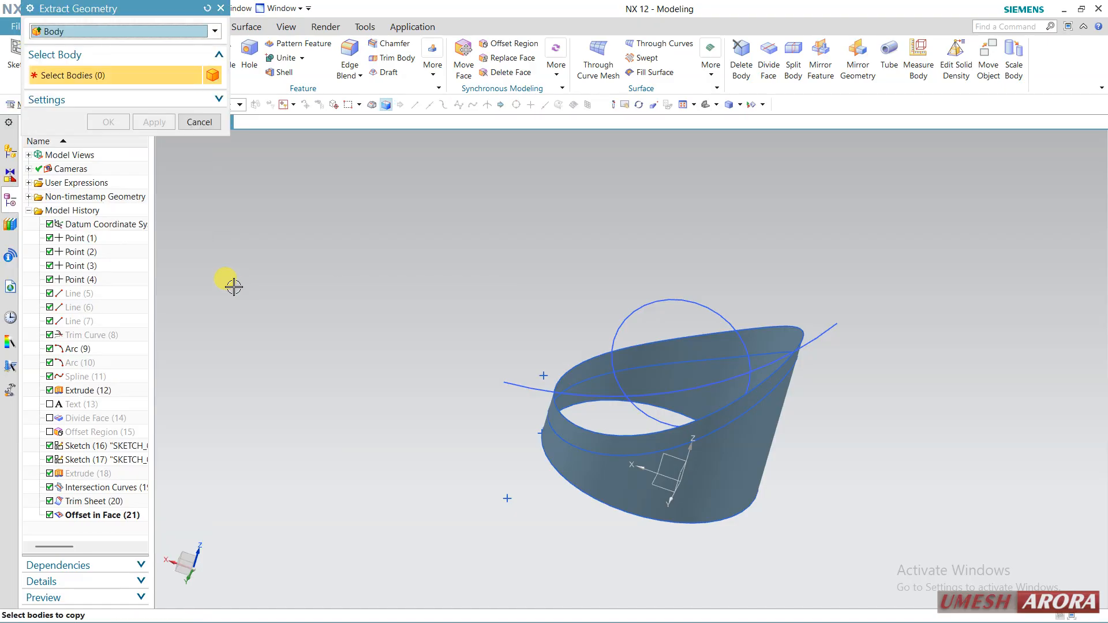
click(52, 31)
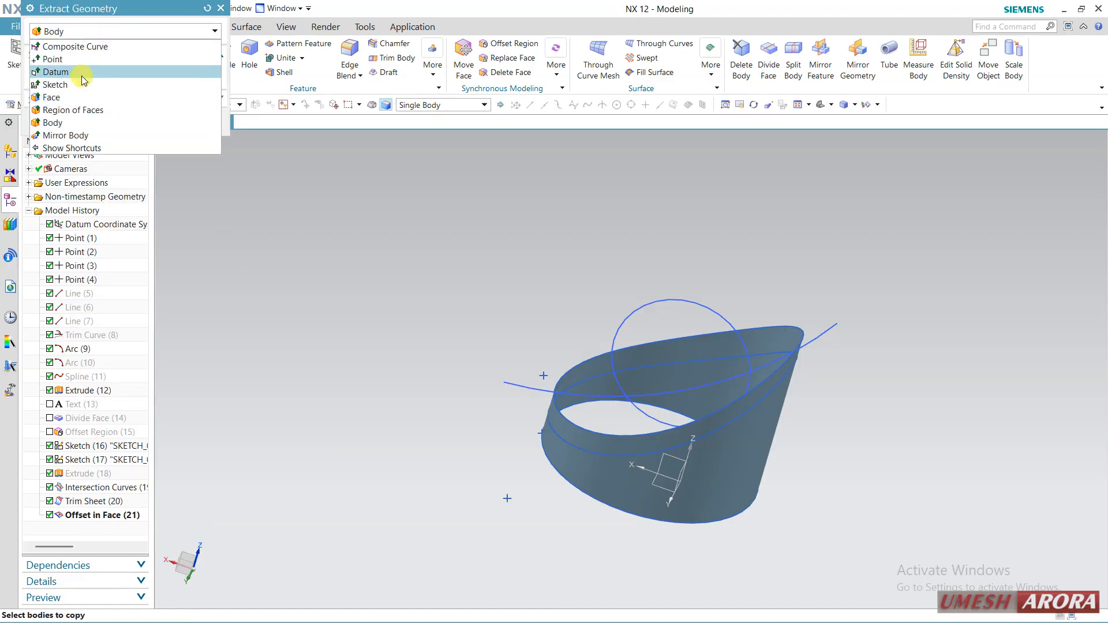
click(81, 46)
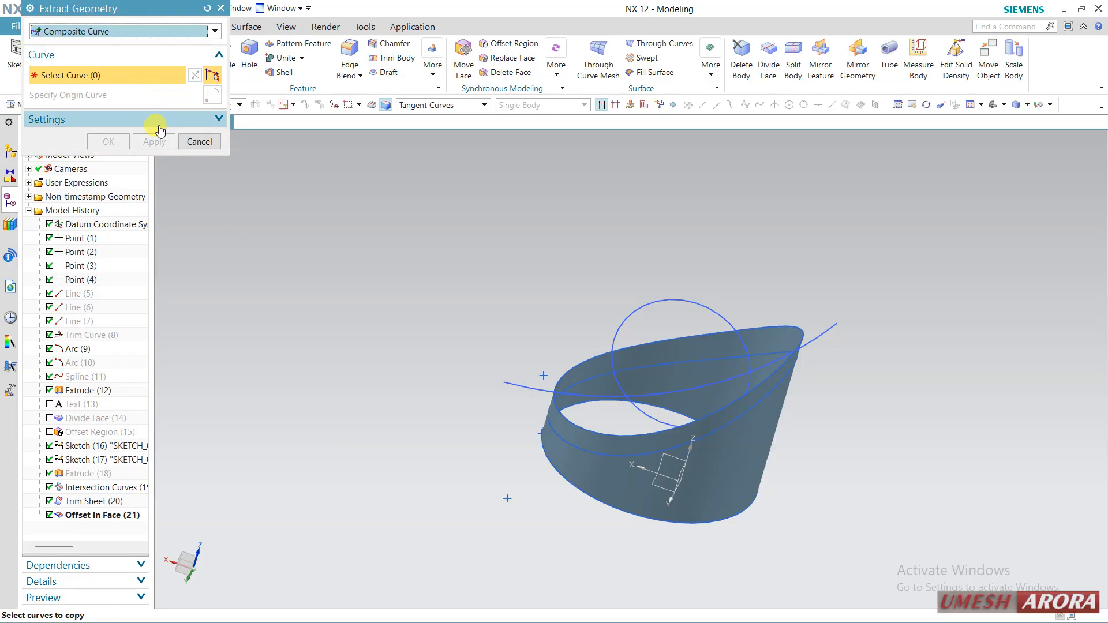
click(196, 142)
Open the recently used part Intermediate Metric_x_t.prt
click(11, 317)
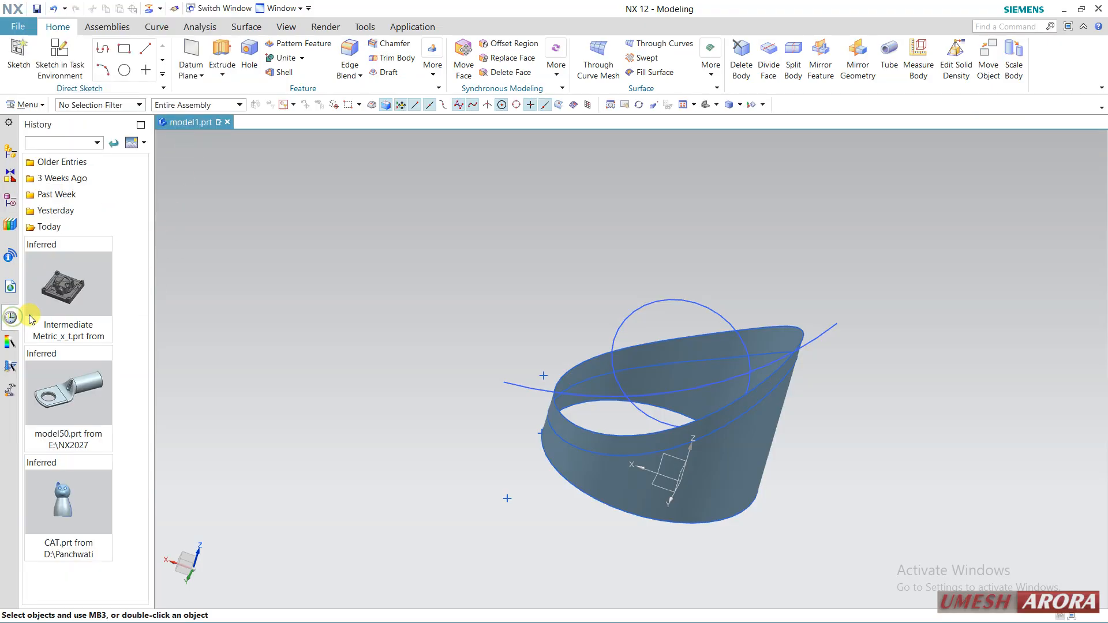
click(50, 305)
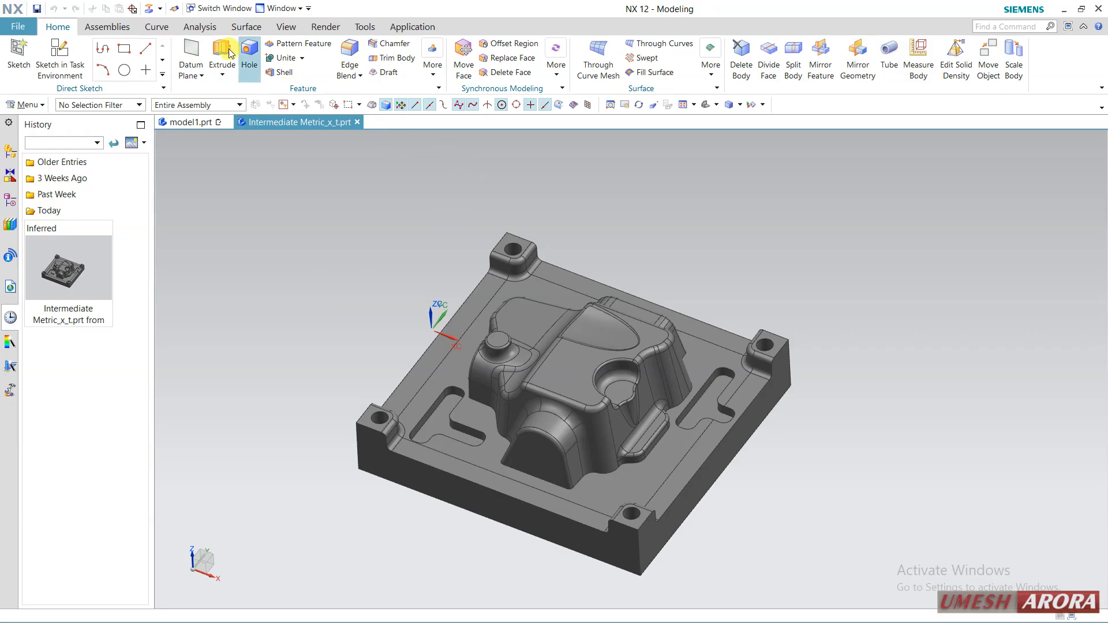
Create a composite curve from the tangent edge chain along the upper front side of the solid block
click(159, 28)
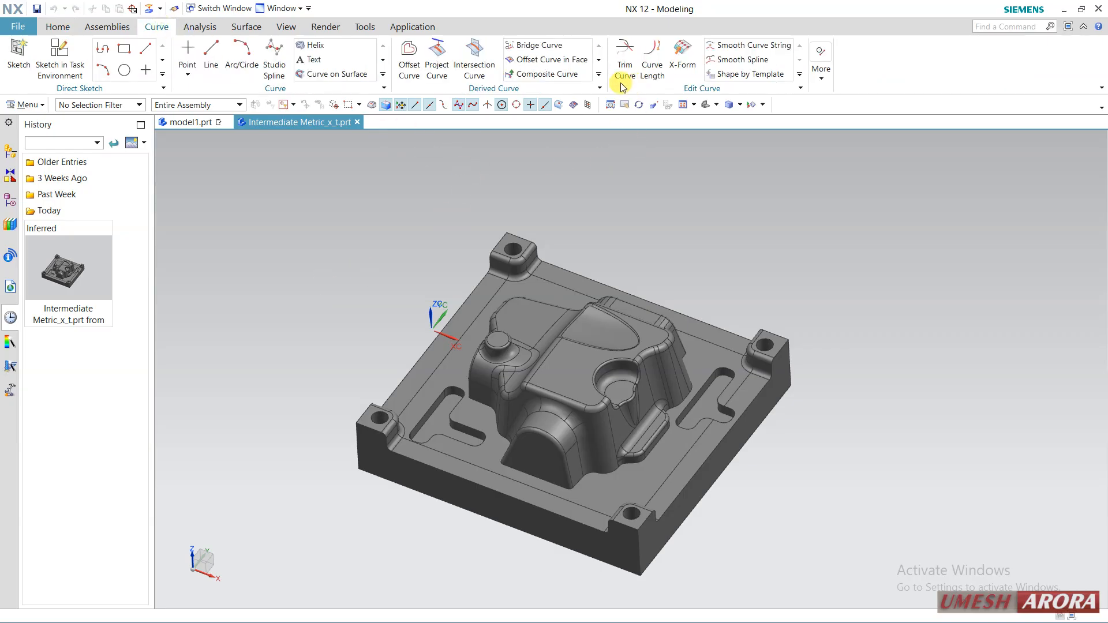
click(541, 76)
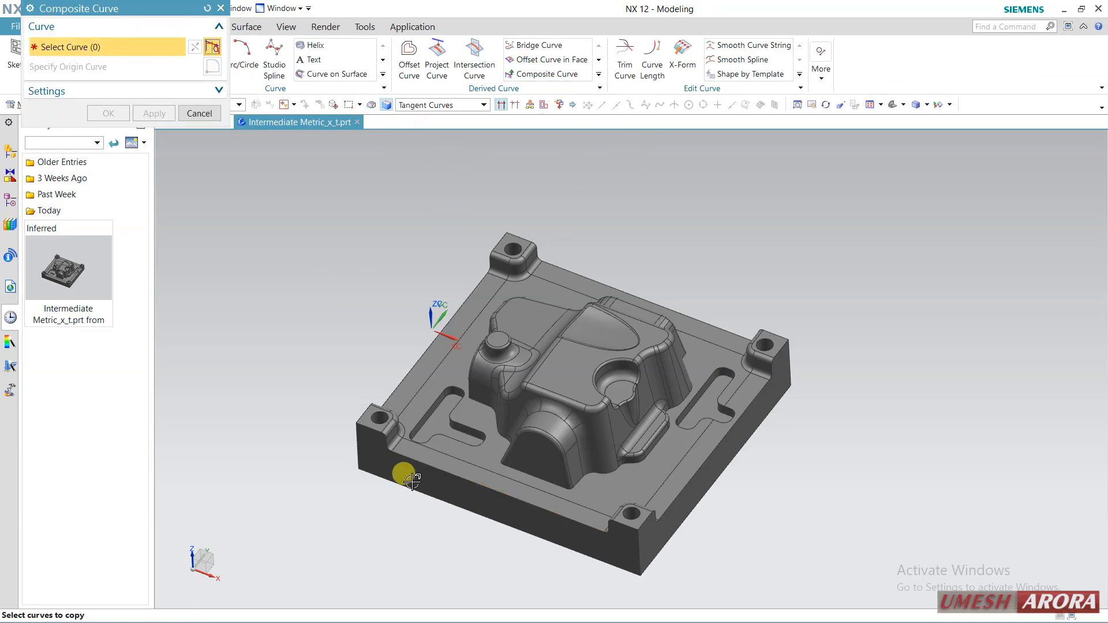
scroll(408, 479, up, 2)
scroll(400, 457, up, 2)
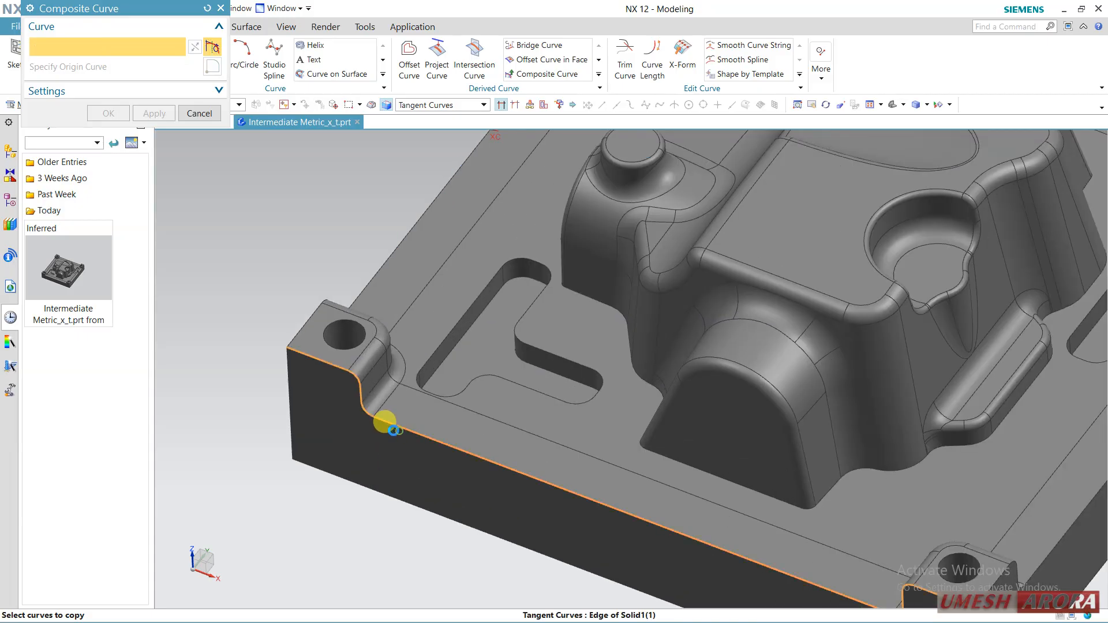
click(383, 420)
scroll(359, 416, down, 2)
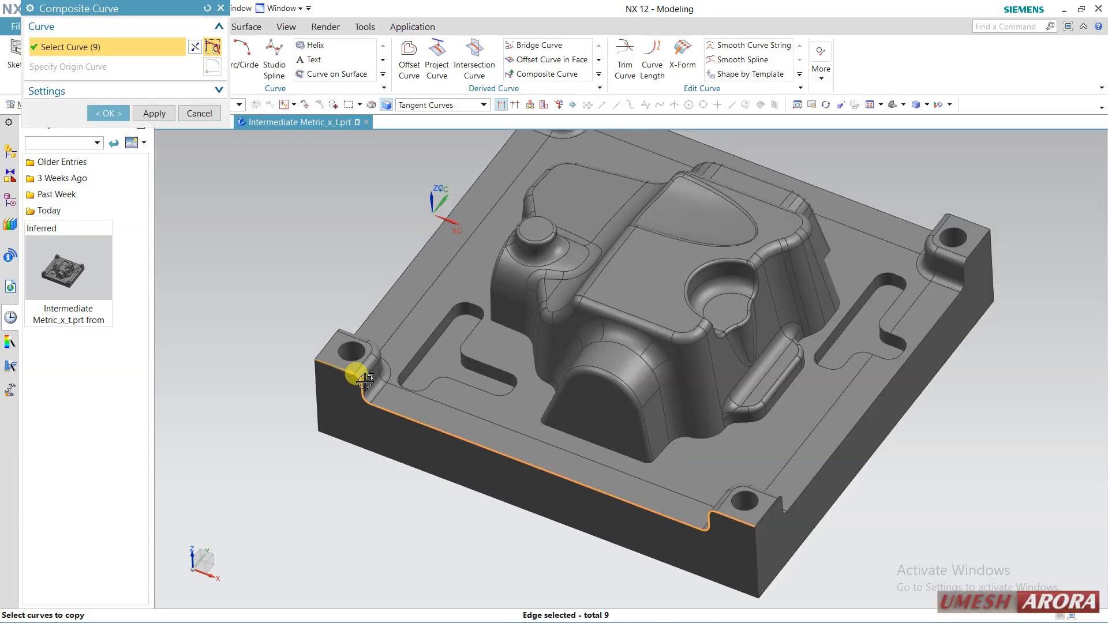
click(115, 115)
Hide the solid body so that only the composite curve is displayed
click(438, 389)
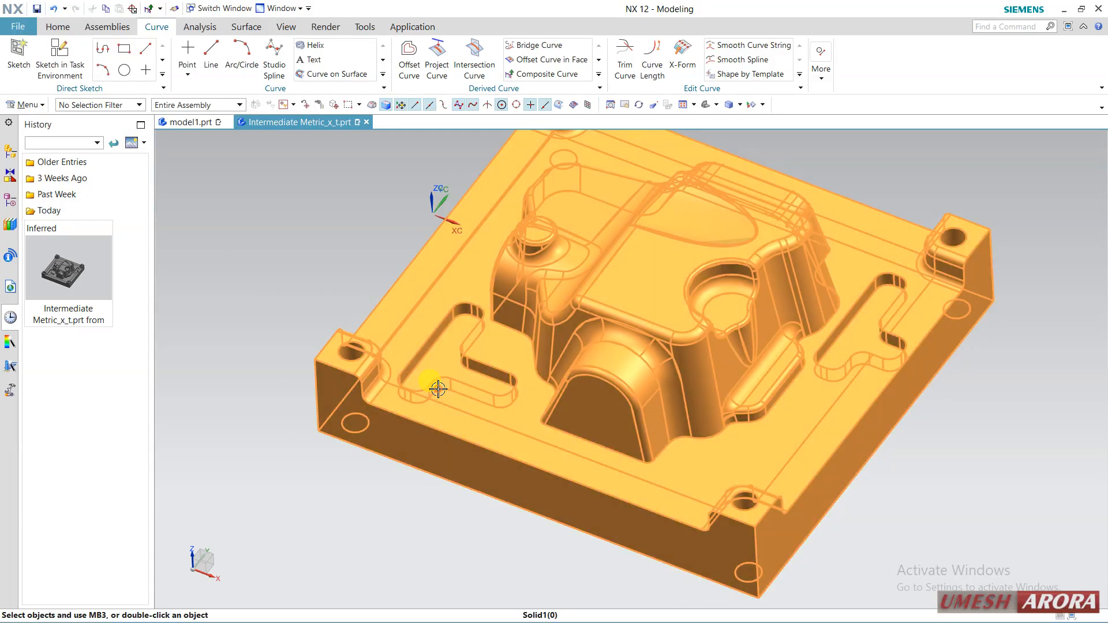
key(ctrl+b)
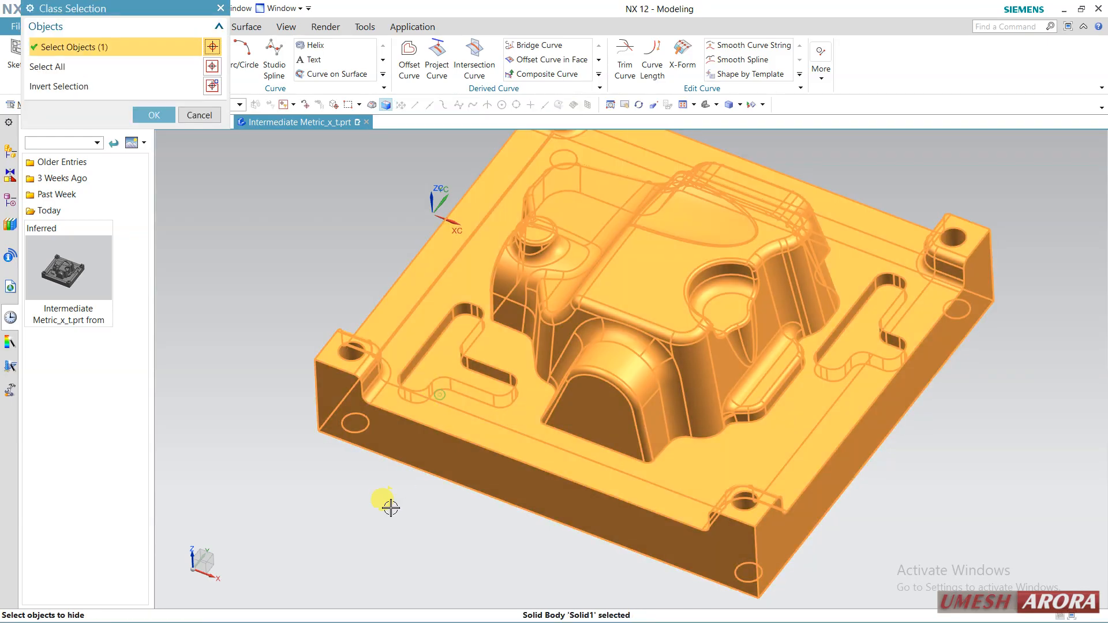
middle_click(382, 503)
mouse_move(448, 468)
middle_down()
mouse_move(452, 440)
mouse_move(447, 456)
middle_up()
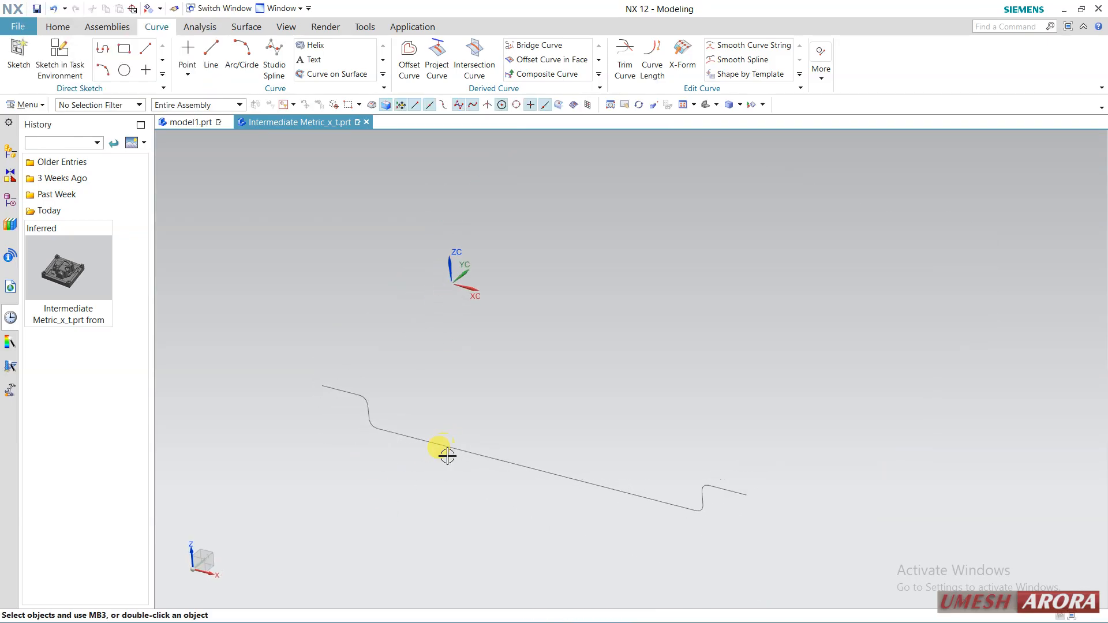
Extrude the composite curve 40 mm into a sheet, and delete that extrusion
click(65, 29)
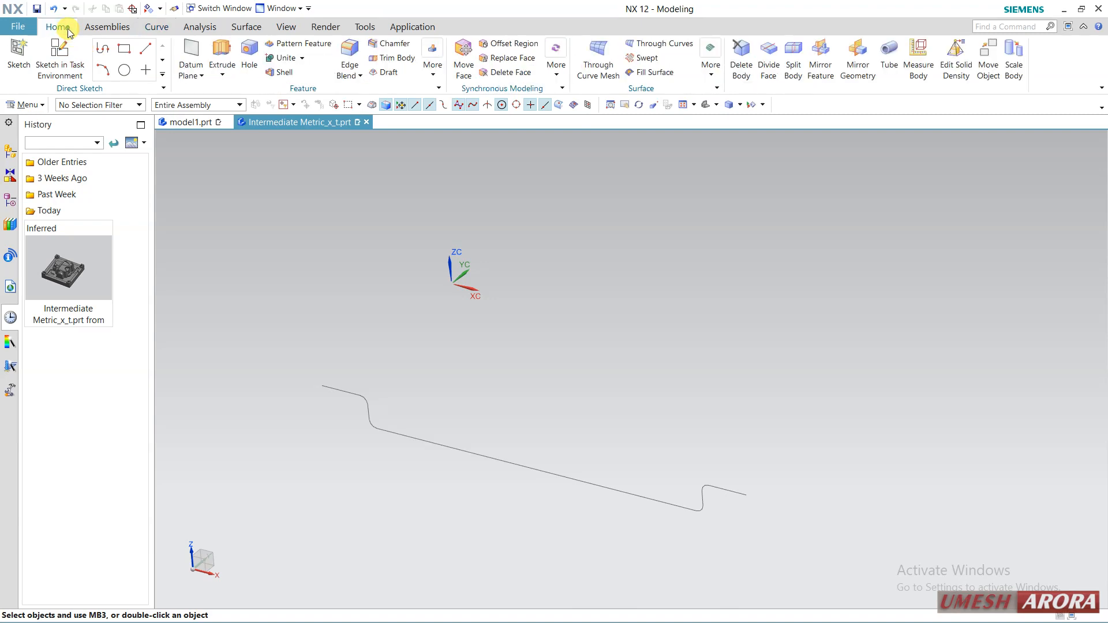
click(371, 423)
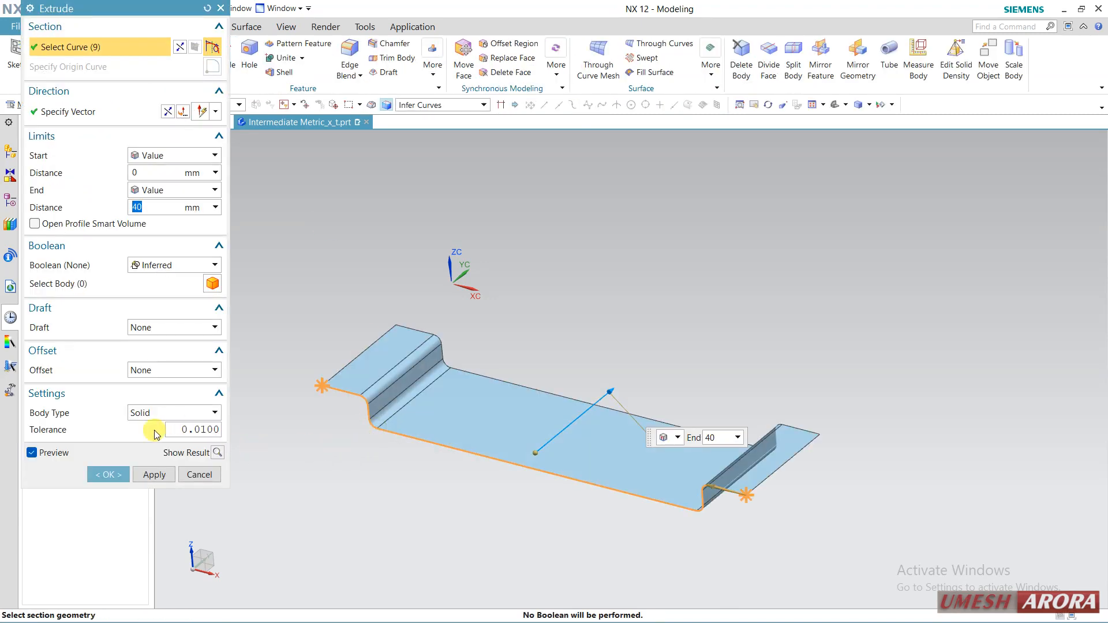
click(87, 478)
middle_drag(312, 484, 524, 477)
click(531, 383)
key(Delete)
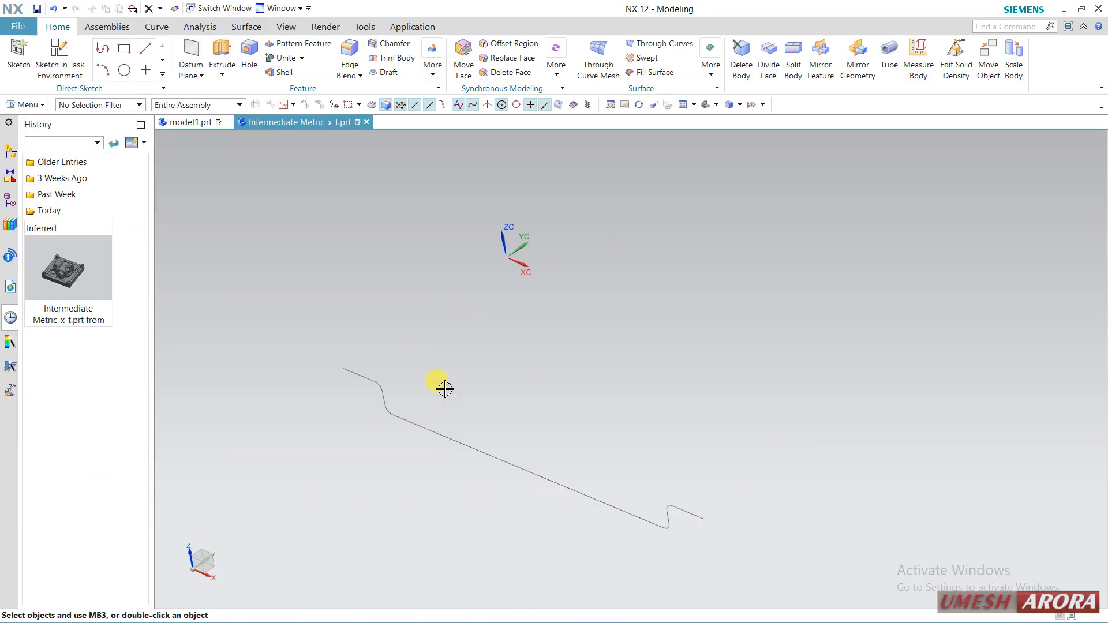
Switch the display to the open part model1.prt
mouse_move(170, 119)
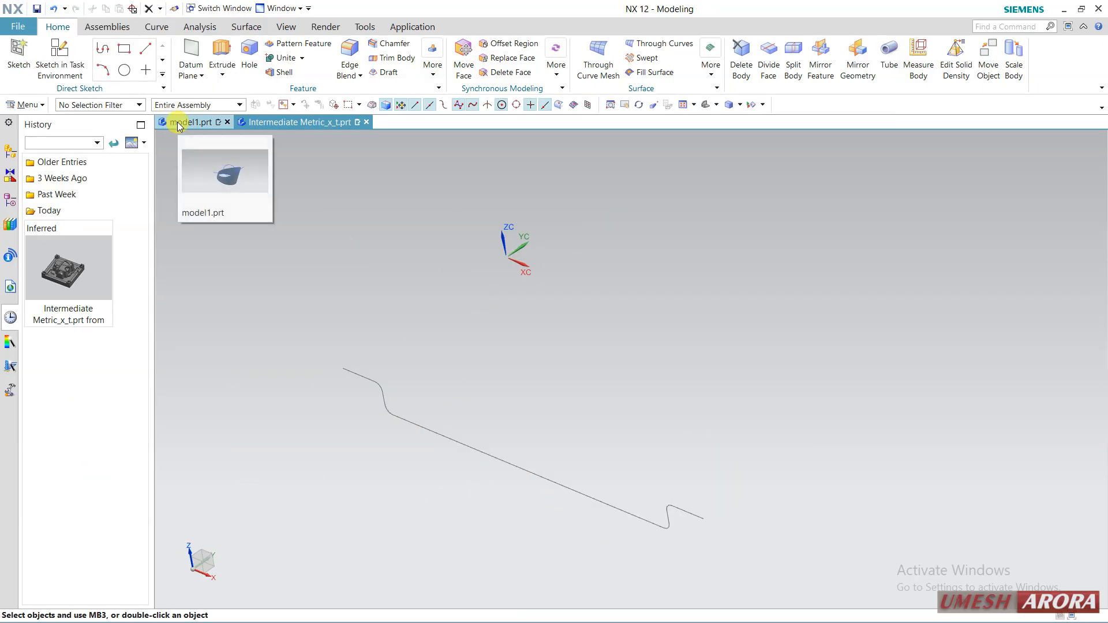
click(250, 193)
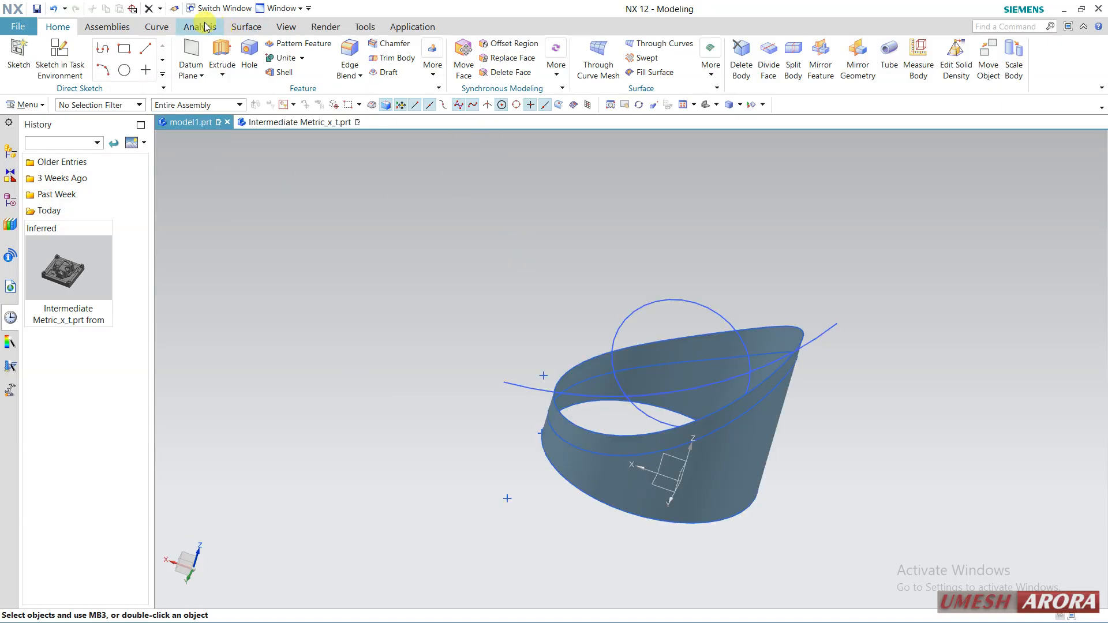
click(156, 27)
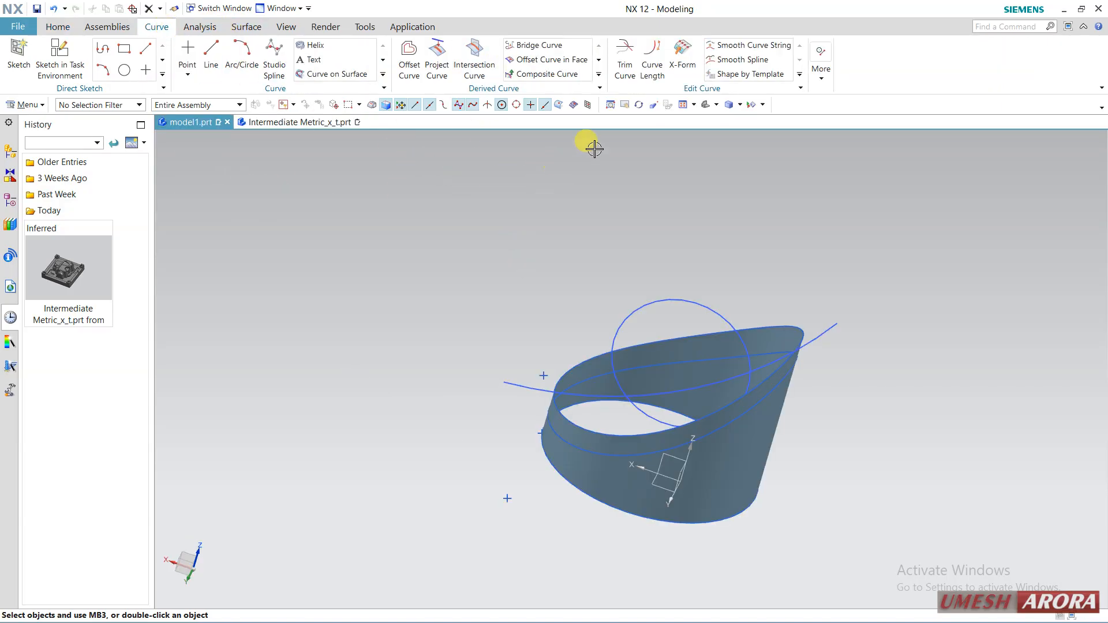
Lengthen the sketch arc beyond the tall side of the extruded body with Curve Length, using a natural incremental extension
click(653, 61)
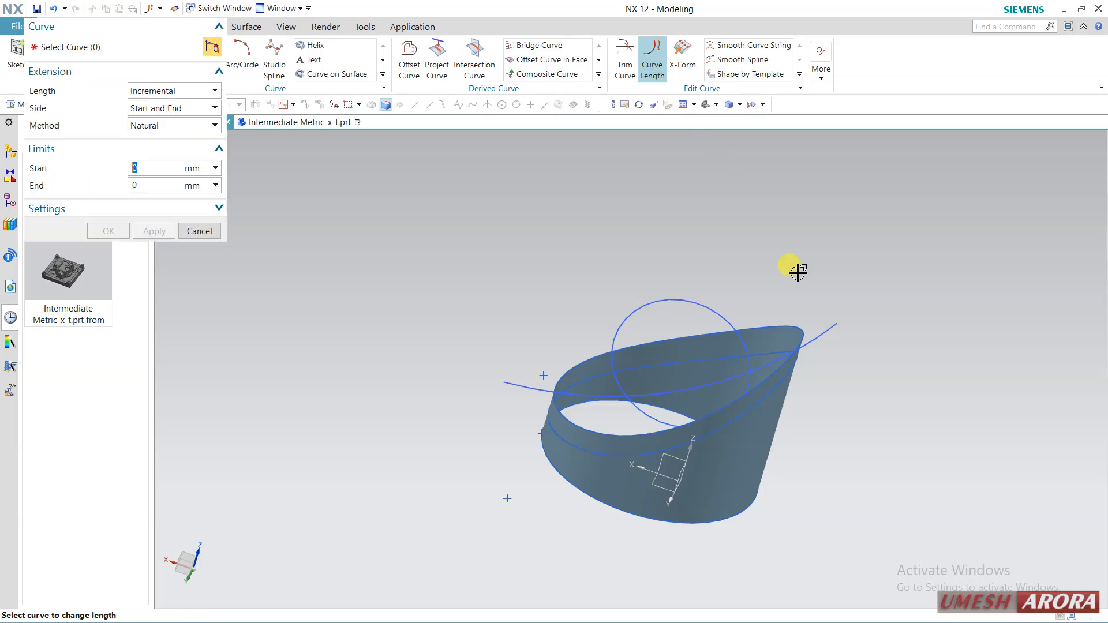
scroll(847, 354, up, 2)
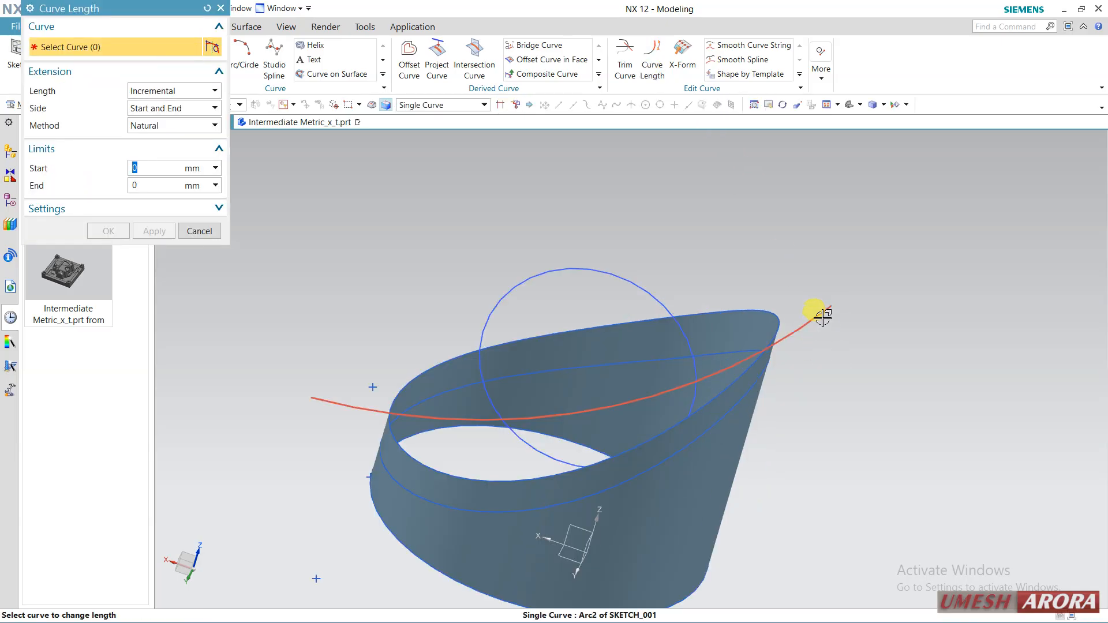
click(822, 315)
drag(843, 293, 891, 230)
click(103, 232)
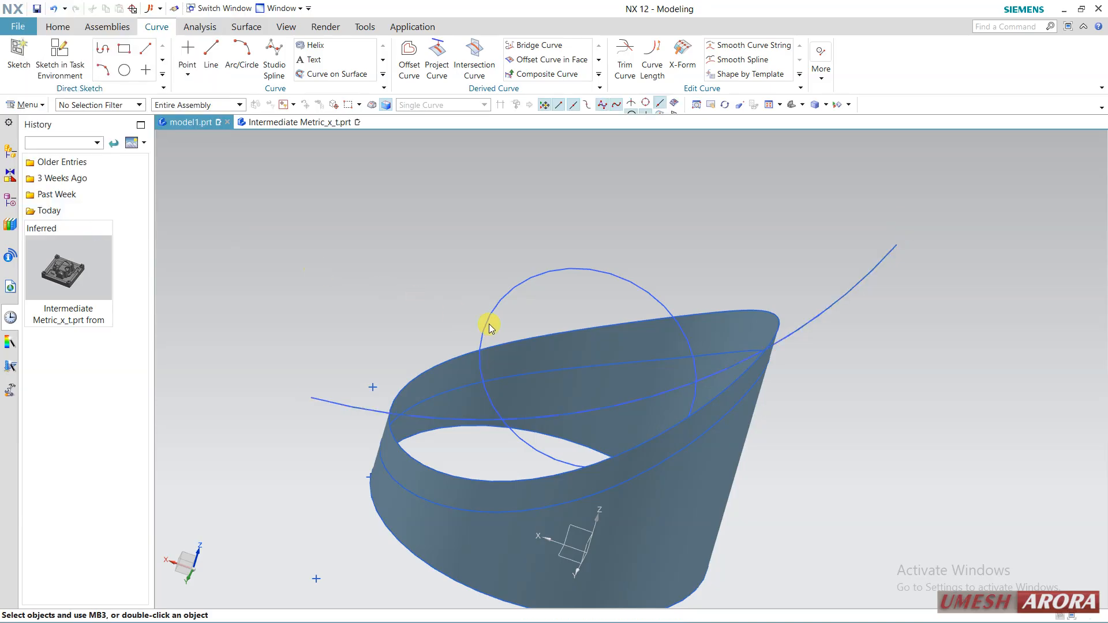
Lengthen the arc at its opposite end, beyond the low side of the body, with a natural incremental extension
scroll(622, 314, down, 1)
middle_drag(643, 296, 630, 301)
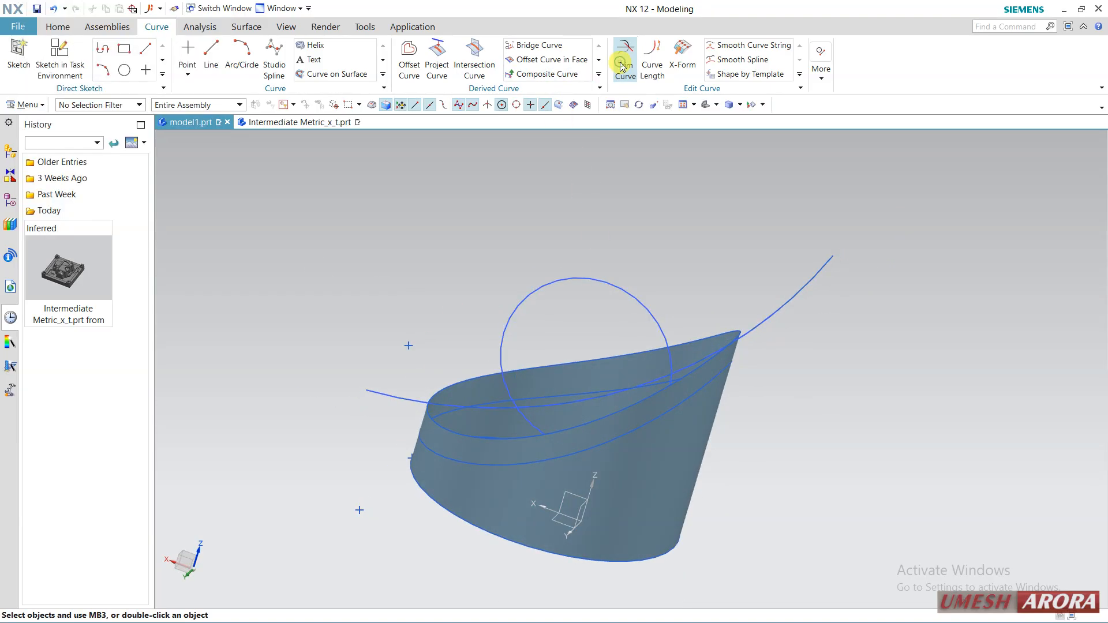
click(650, 75)
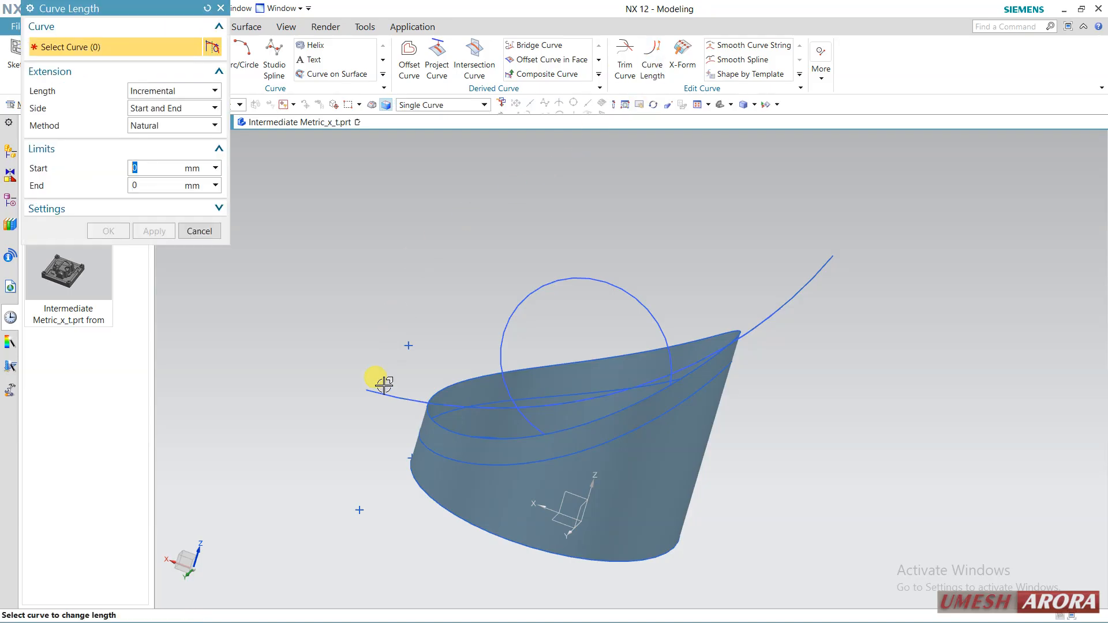
click(367, 398)
drag(355, 383, 285, 346)
click(108, 231)
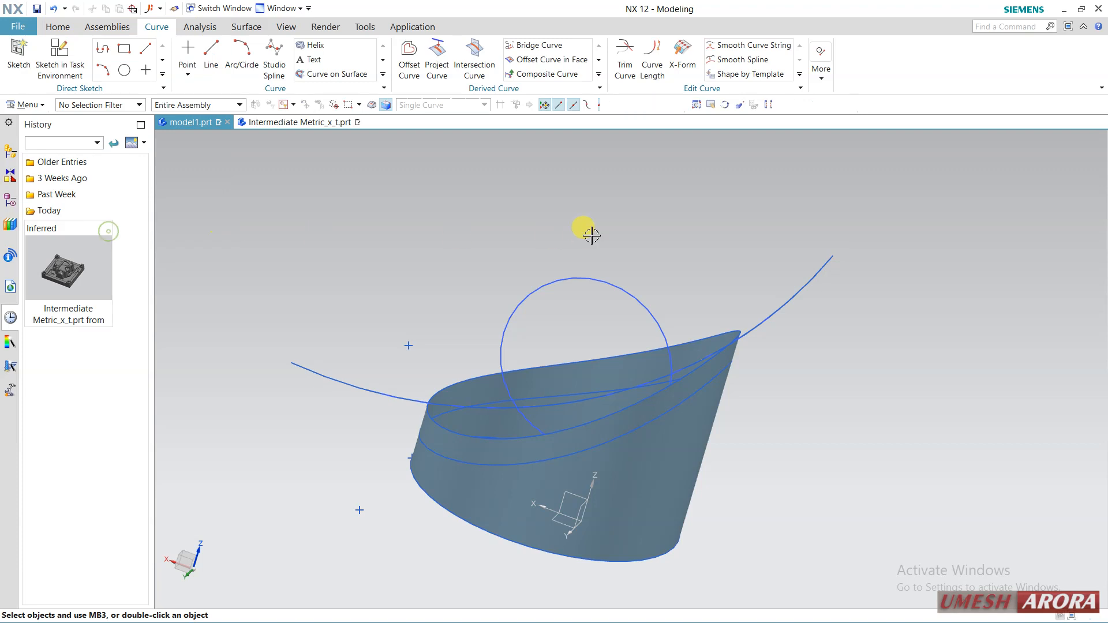
Divide the lengthened arc into 5 equal-parameter segments, accepting the removal of its creation parameters
middle_drag(589, 234, 662, 248)
click(821, 68)
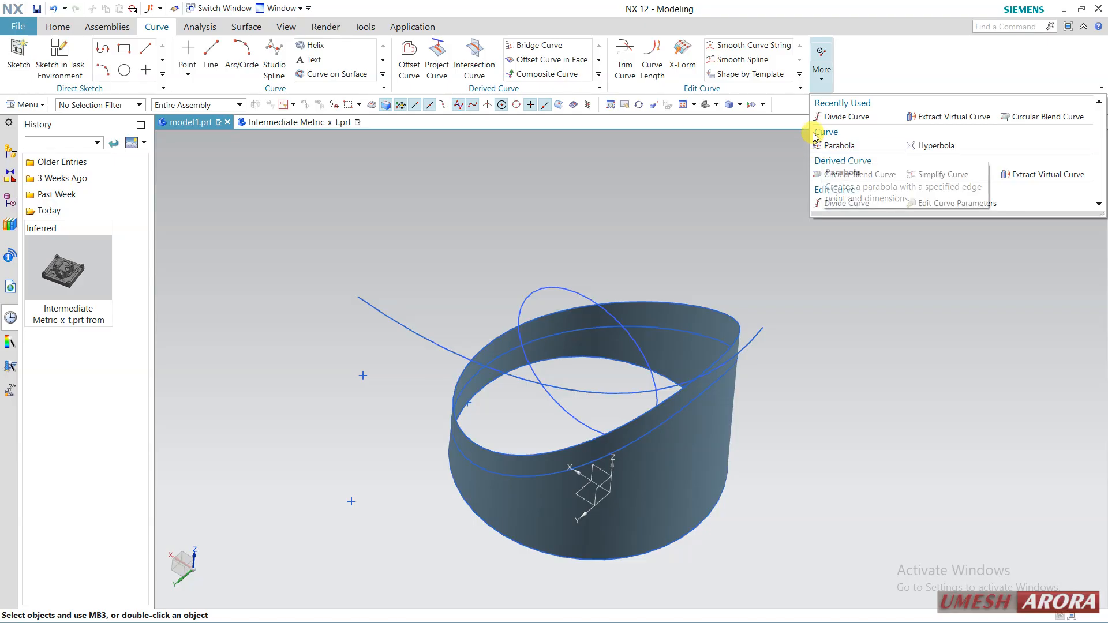
click(719, 163)
middle_drag(698, 243, 709, 232)
click(821, 68)
click(840, 118)
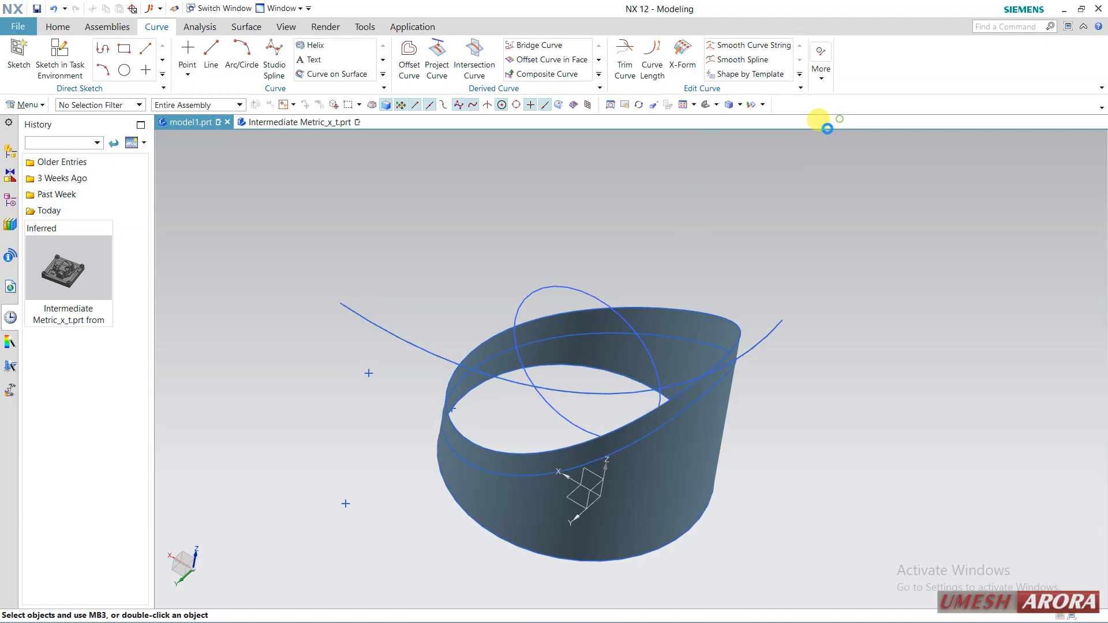
click(444, 356)
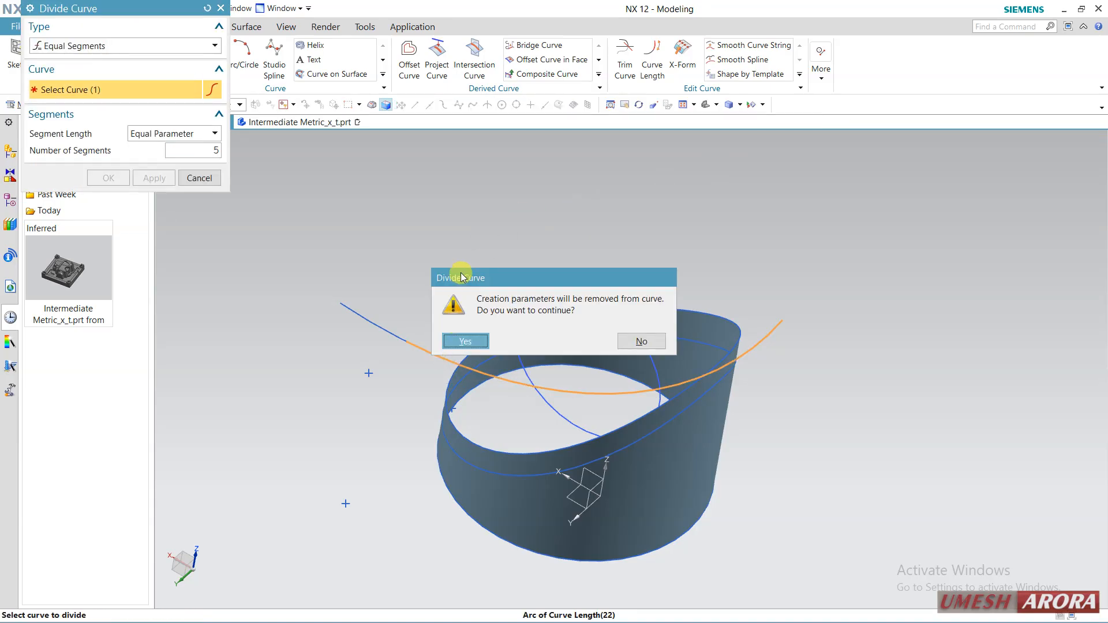
click(466, 341)
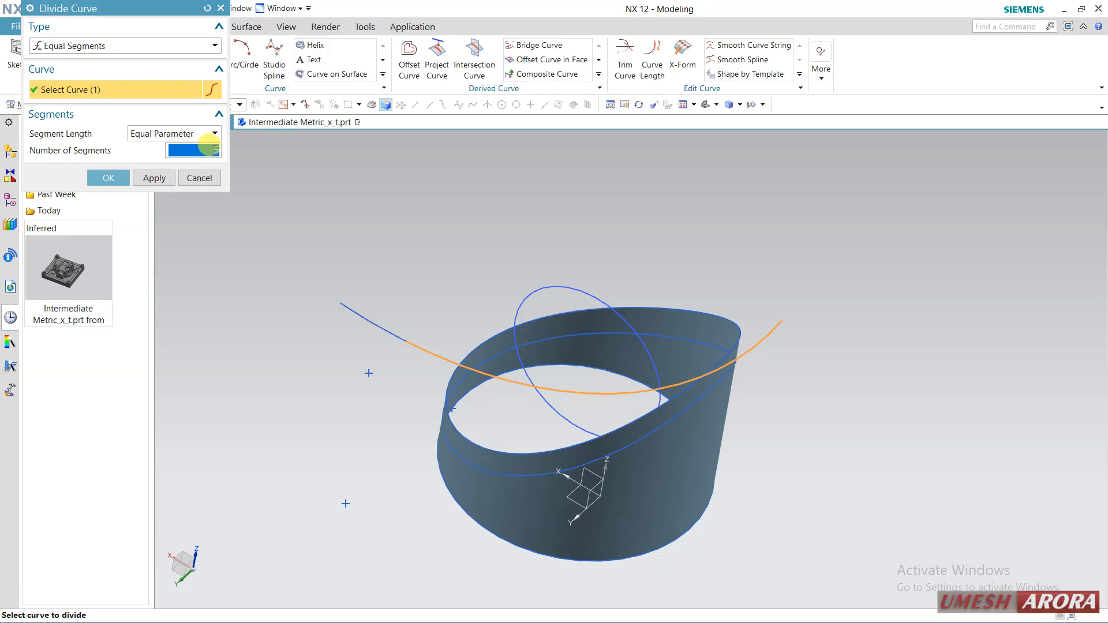
click(108, 178)
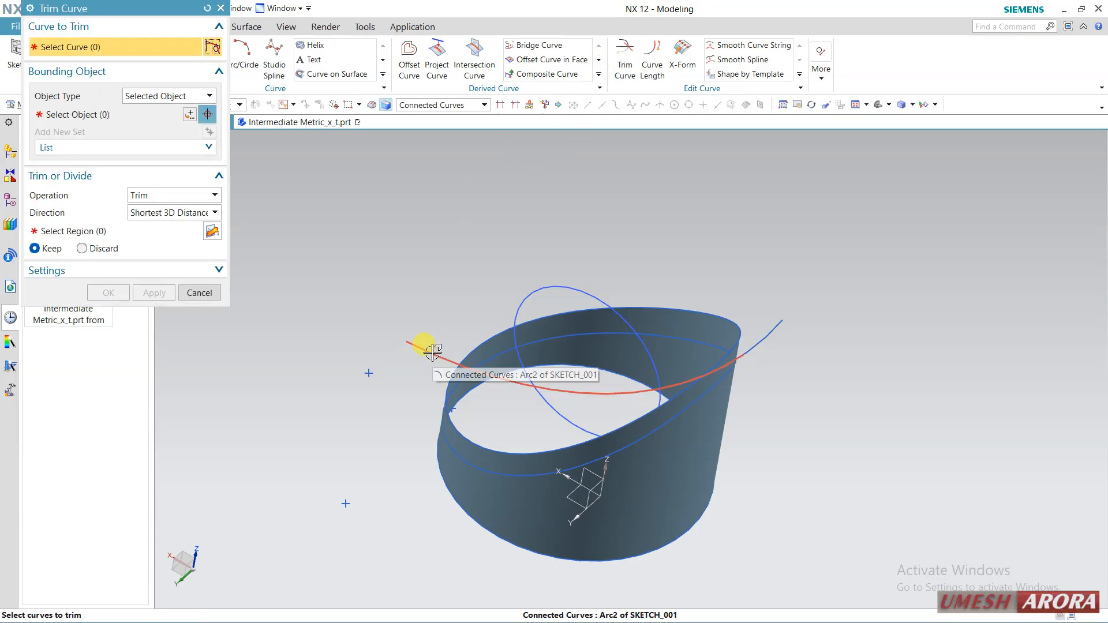
click(199, 294)
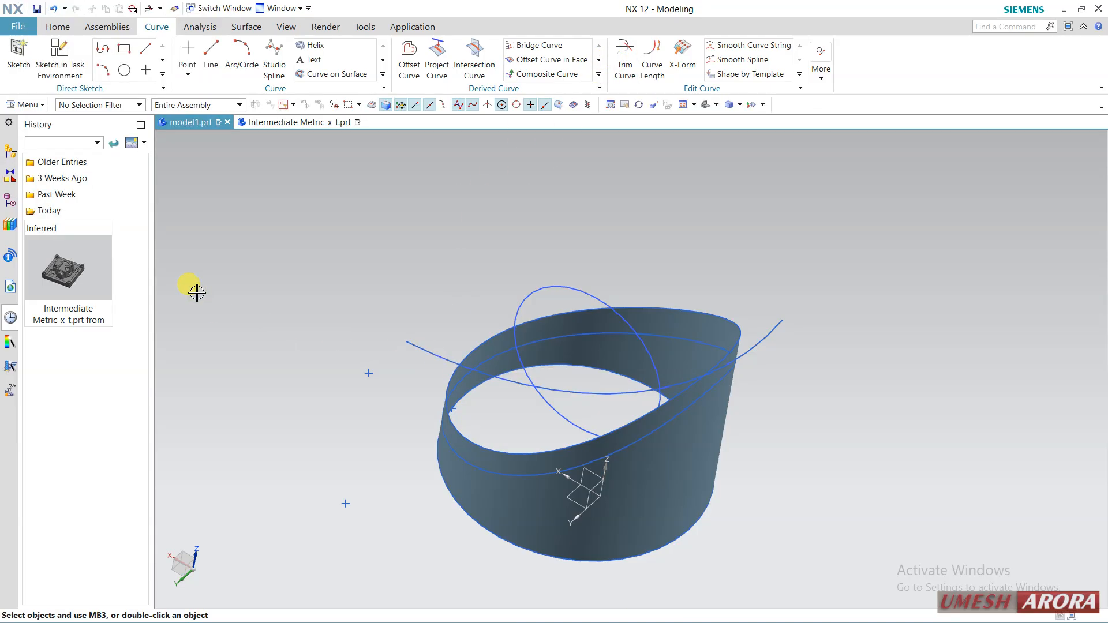
click(409, 58)
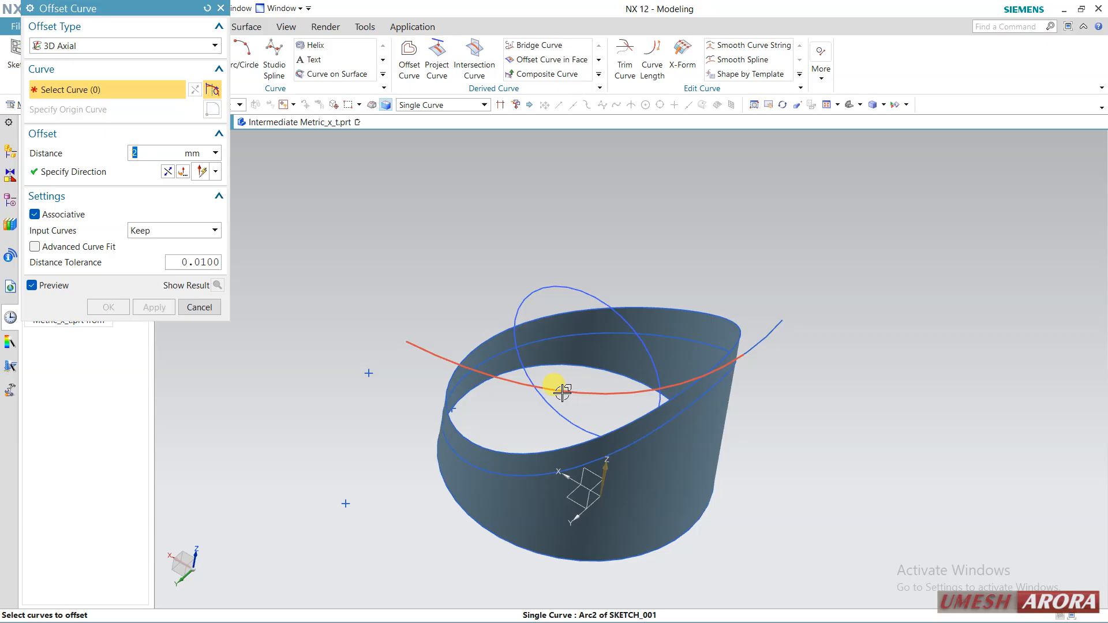
click(201, 308)
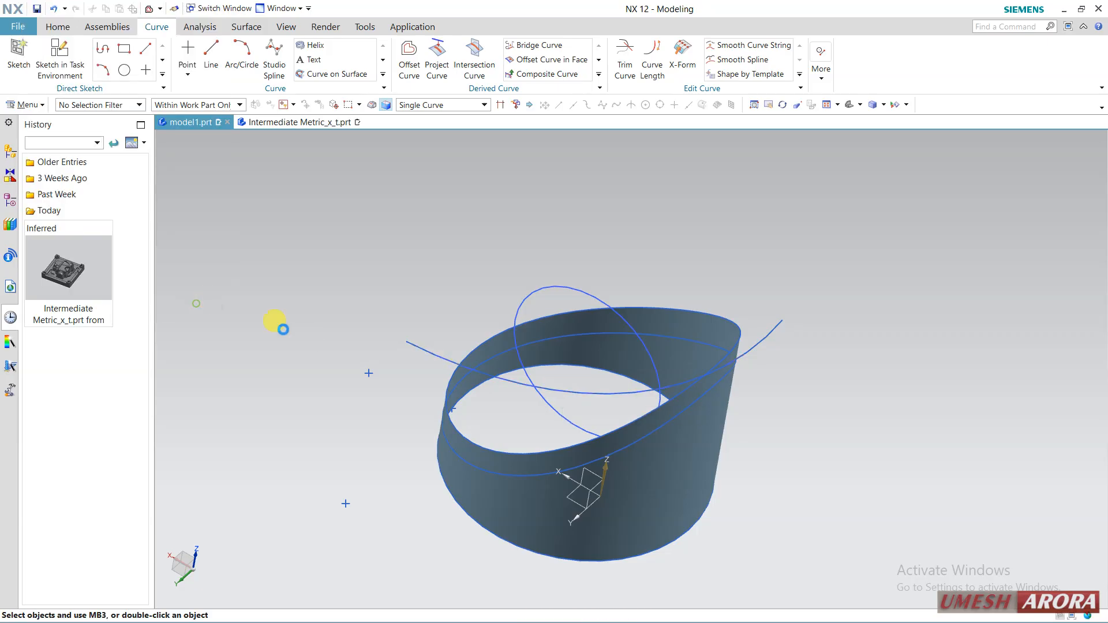
click(435, 352)
key(Escape)
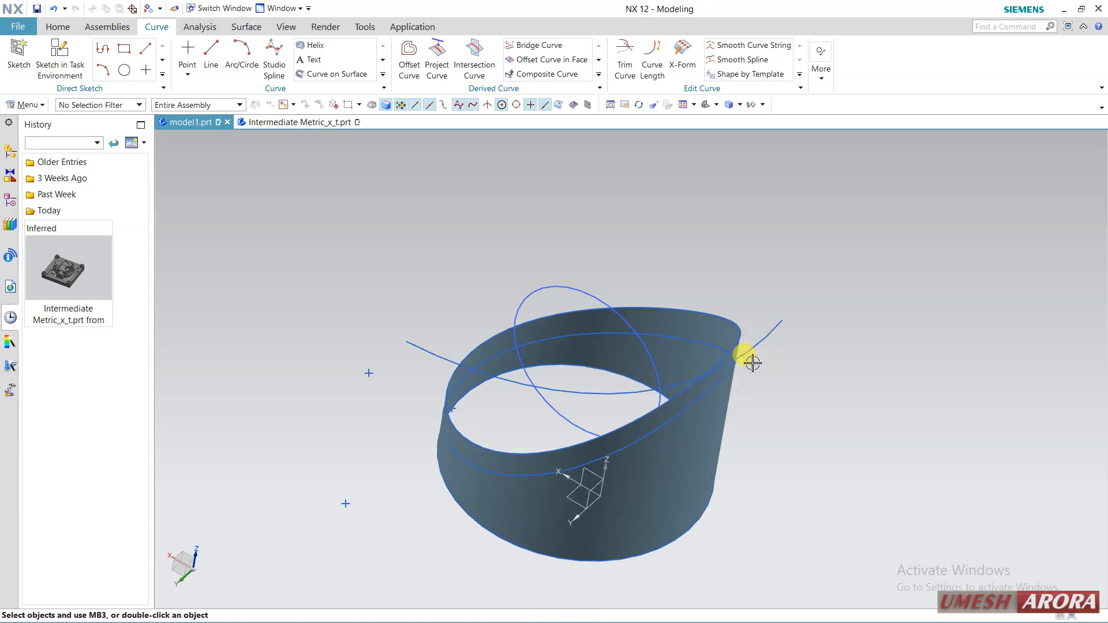
Select the segments of the divided arc one after another to examine the division, and clear the selection
middle_drag(797, 401, 814, 365)
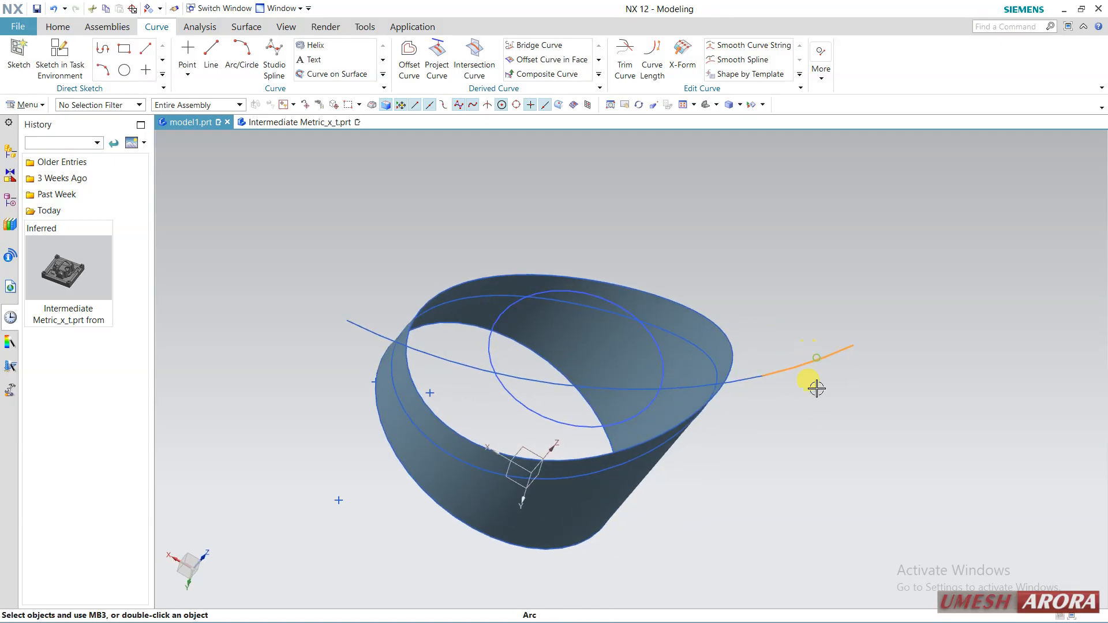
click(737, 379)
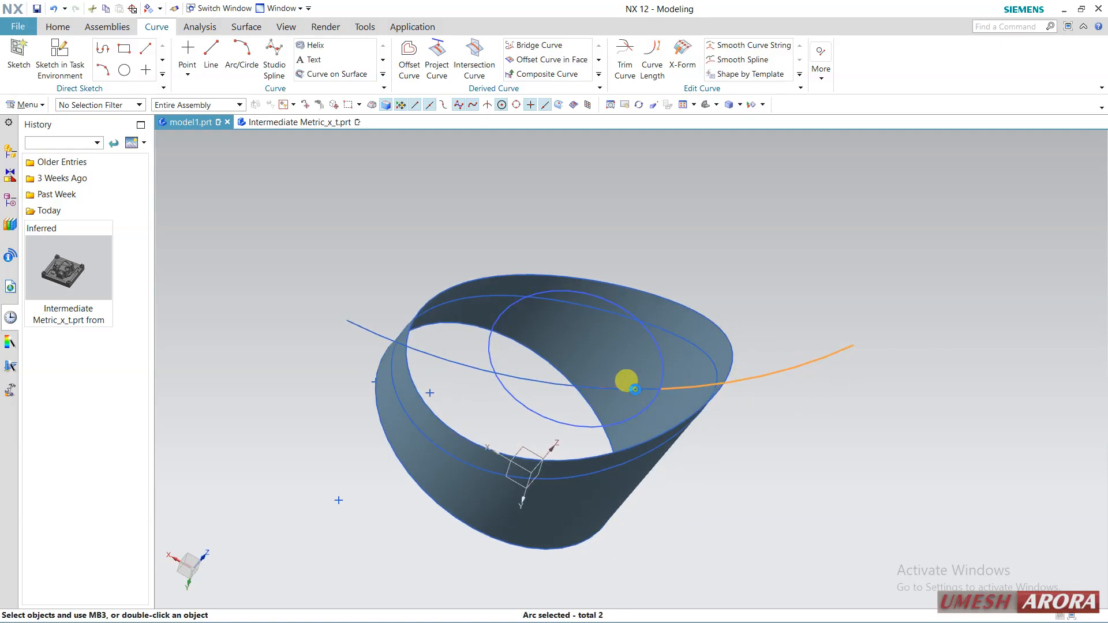
click(635, 390)
click(436, 357)
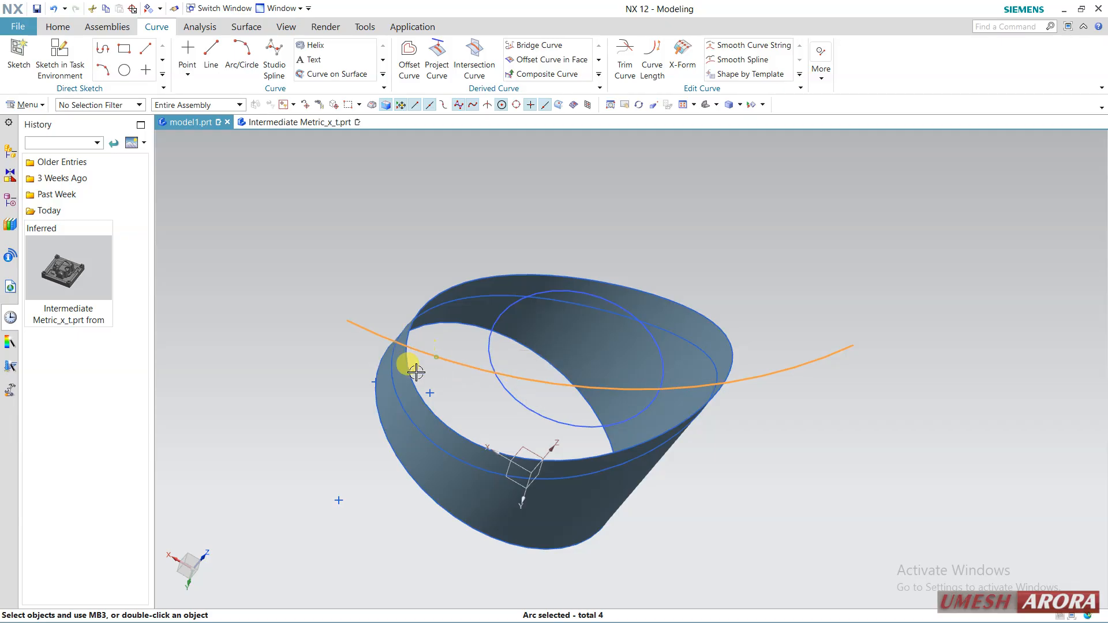
middle_drag(319, 452, 247, 272)
key(Escape)
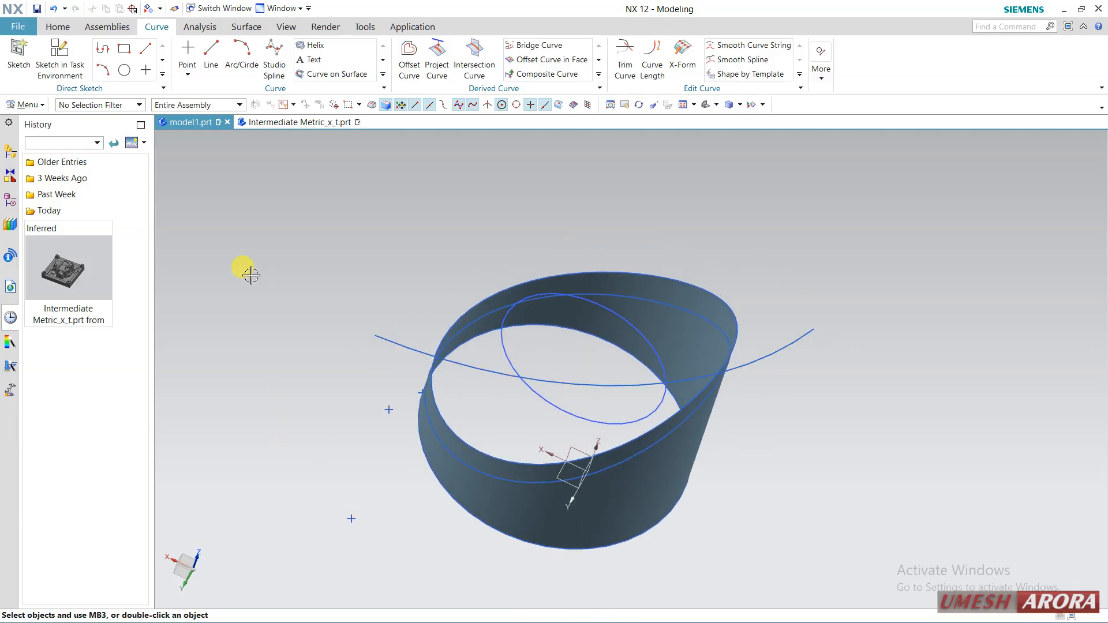
Divide the offset-in-face spline around the body into 5 equal-parameter segments, accepting the removal of its creation parameters
click(803, 80)
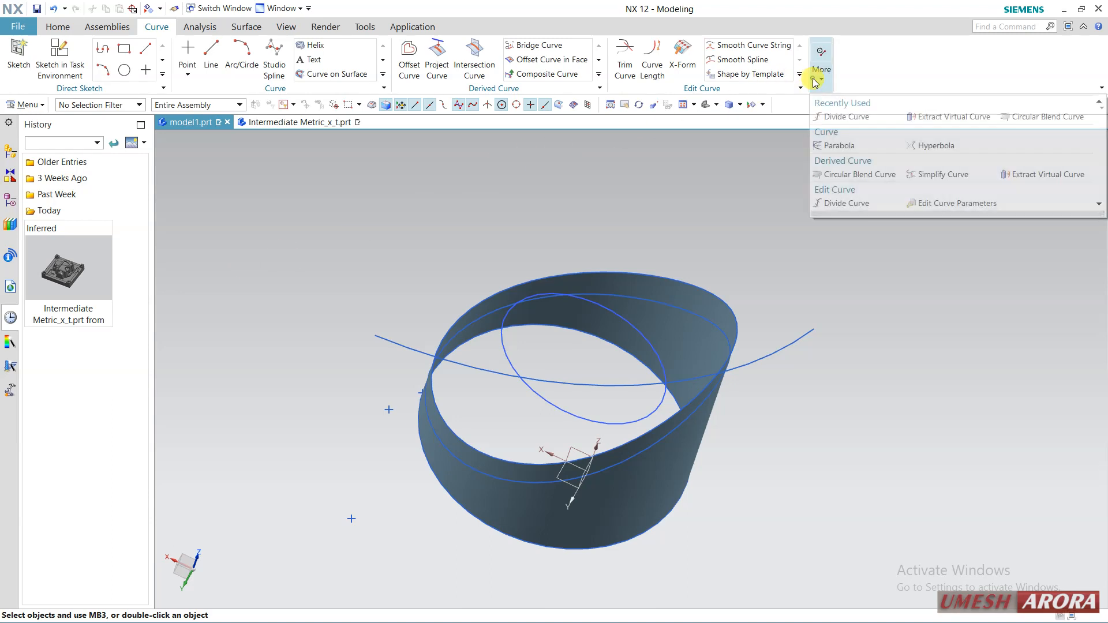
click(841, 120)
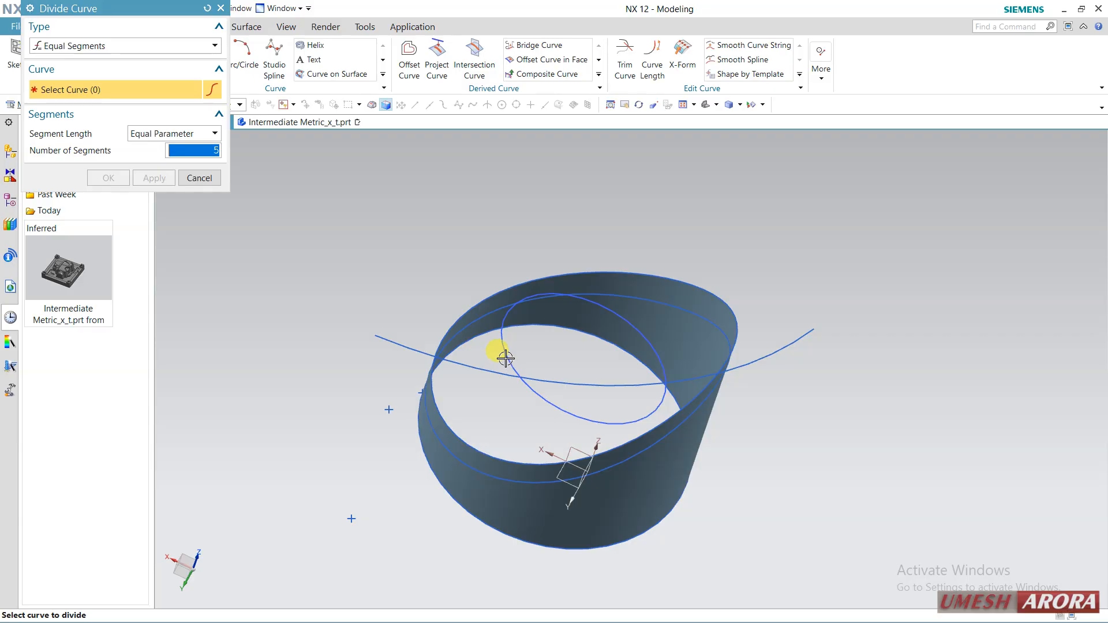
middle_drag(505, 350, 554, 351)
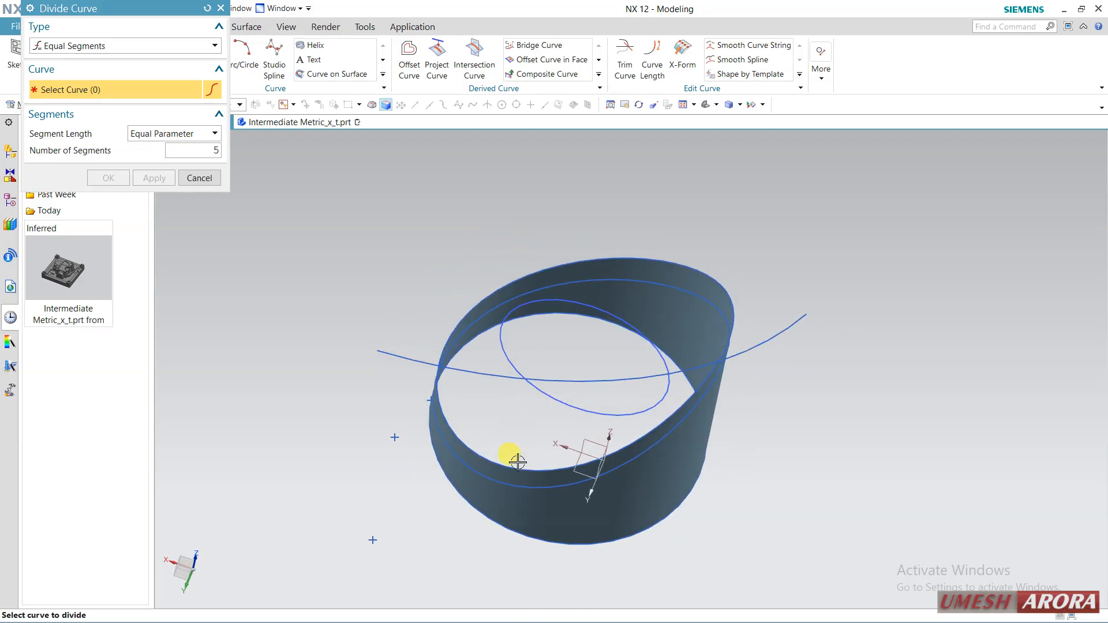
click(514, 485)
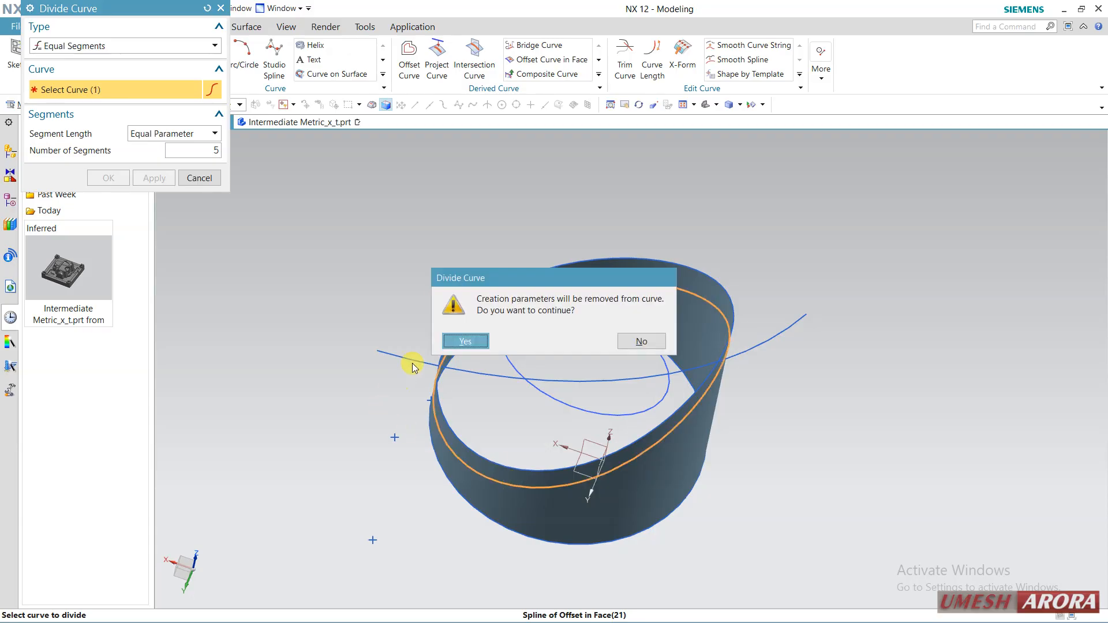
click(464, 342)
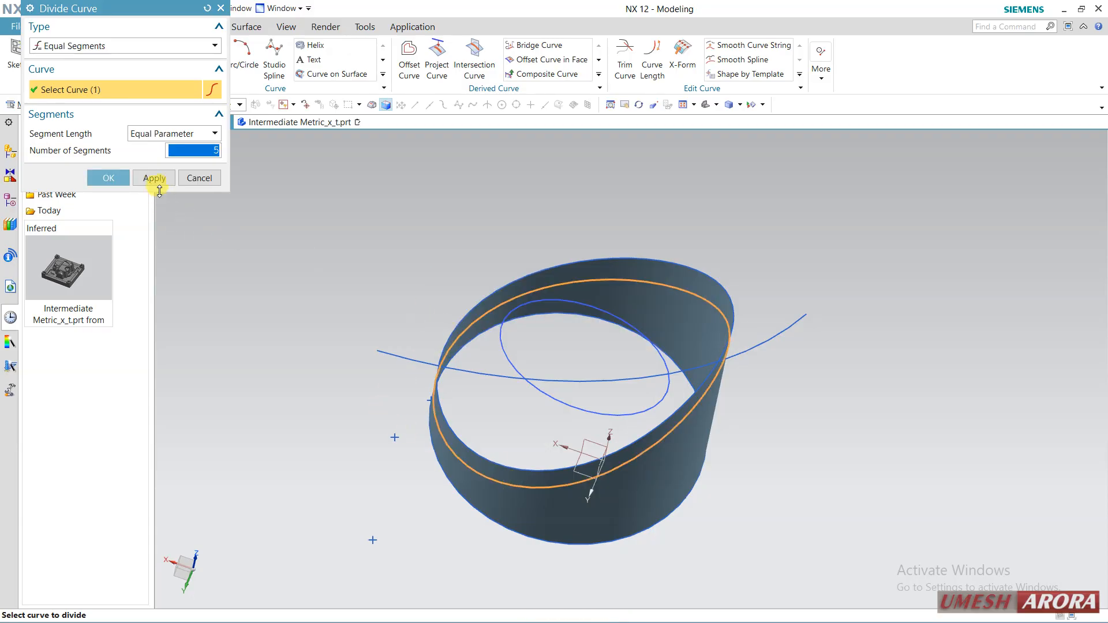
click(109, 178)
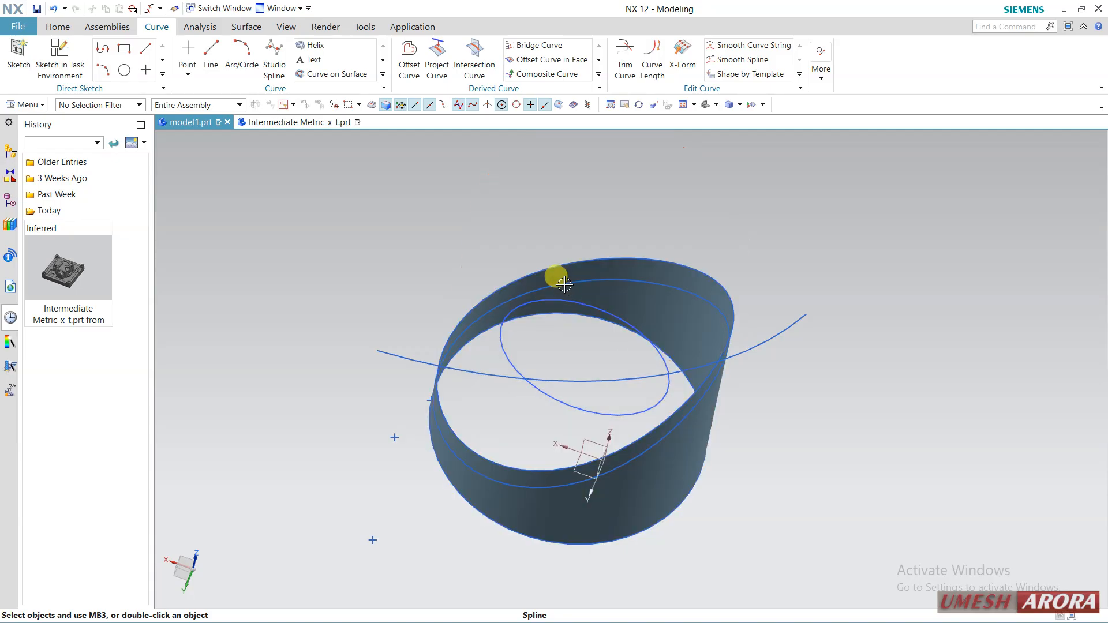
Extract the rotation axis of the body's cylindrical face as a virtual curve
middle_drag(383, 440, 364, 452)
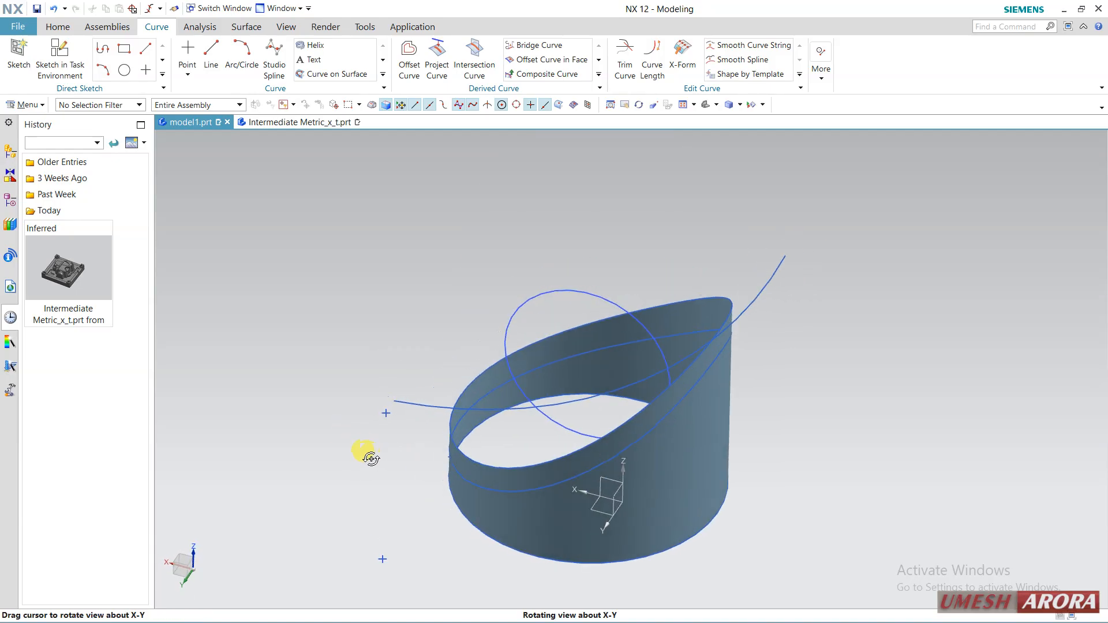
click(821, 72)
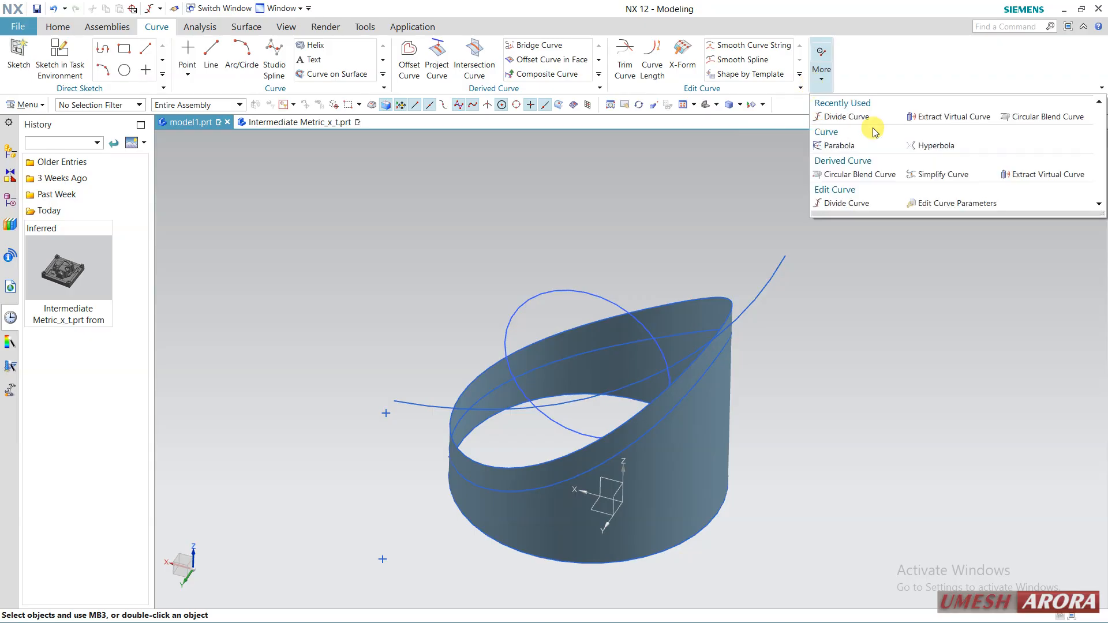
click(932, 117)
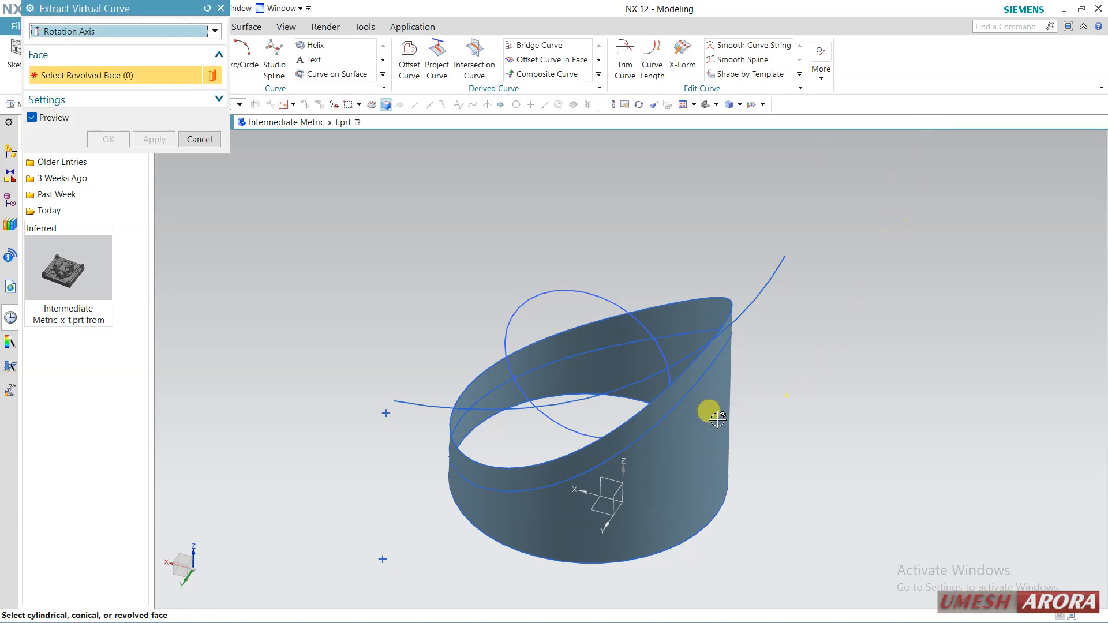
middle_drag(825, 381, 699, 428)
middle_drag(715, 495, 709, 459)
click(684, 444)
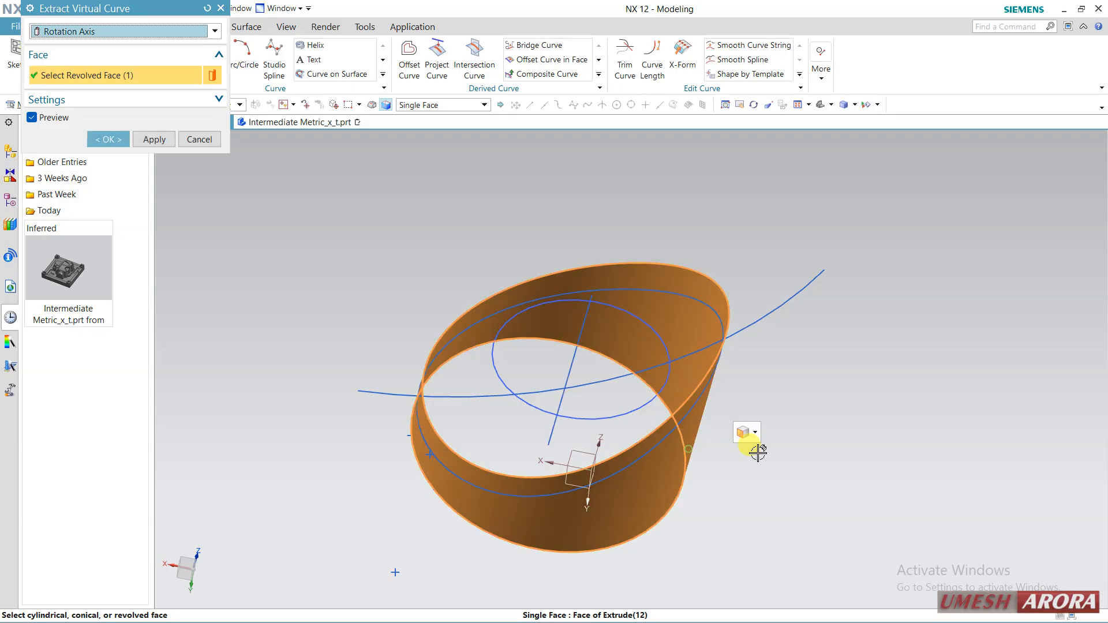
click(108, 139)
middle_drag(332, 378, 347, 340)
middle_drag(470, 321, 472, 351)
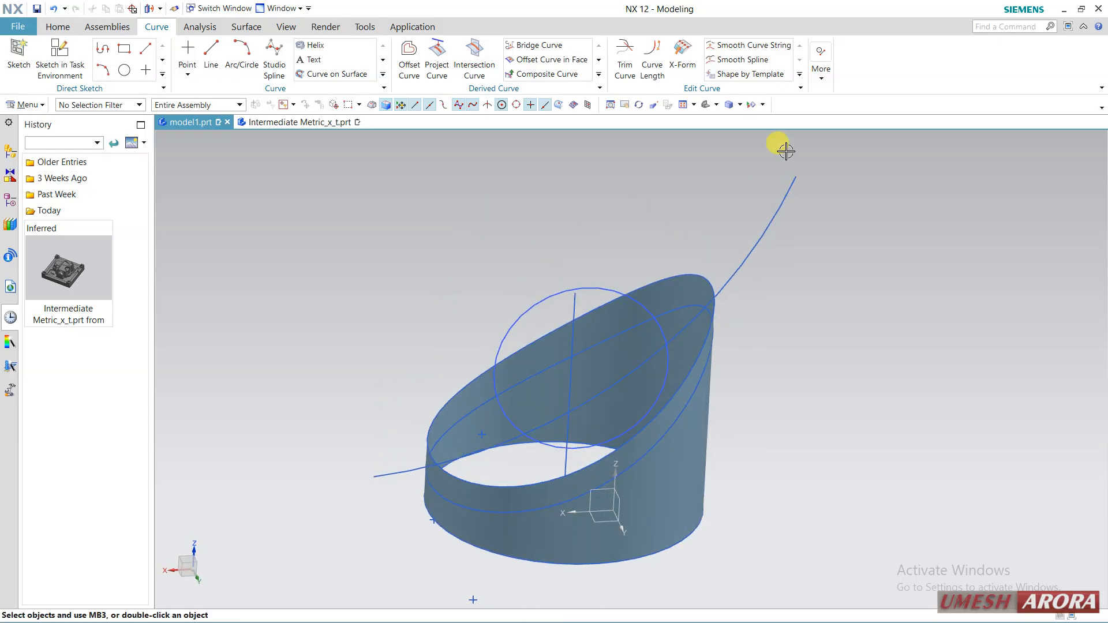
Try a circular blend curve between the extracted centerline and a segment of the divided arc, and cancel it
click(818, 79)
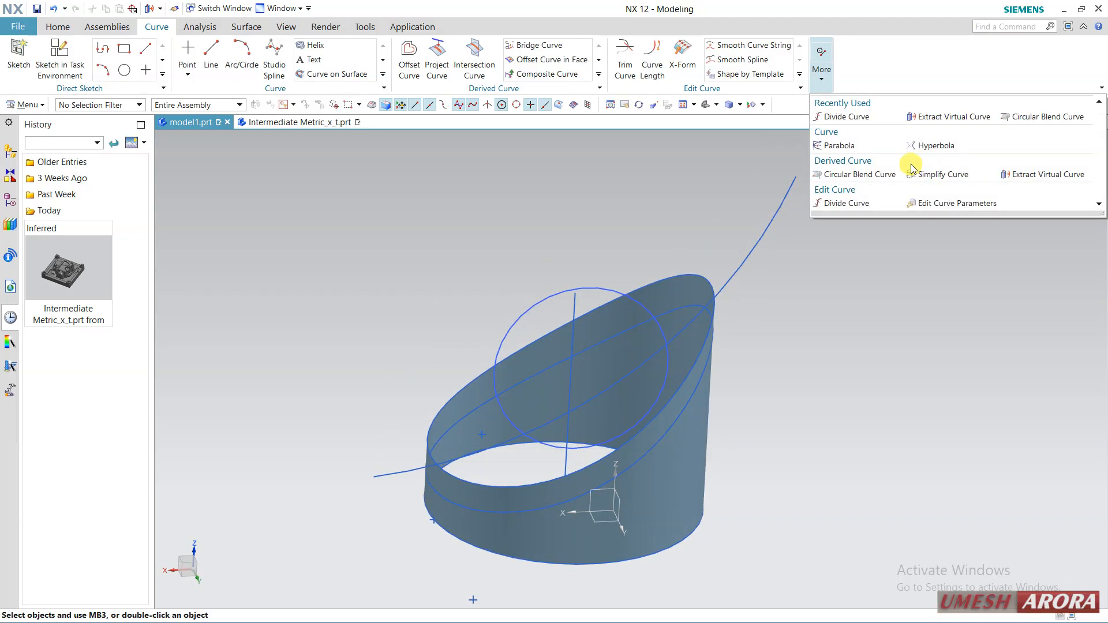
middle_drag(878, 337, 880, 368)
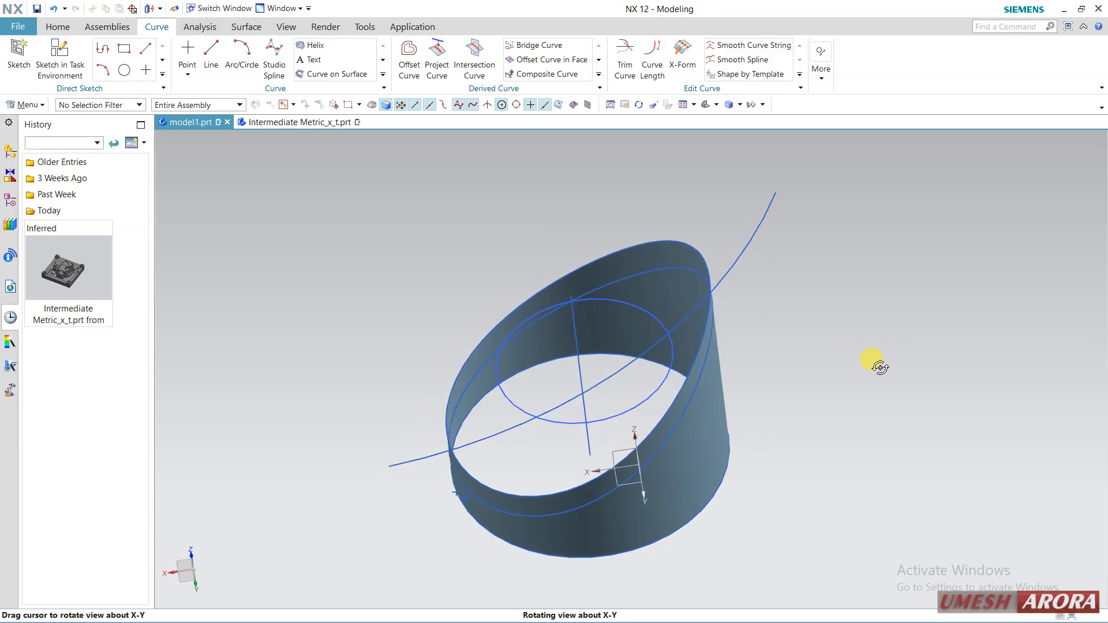
scroll(554, 410, down, 3)
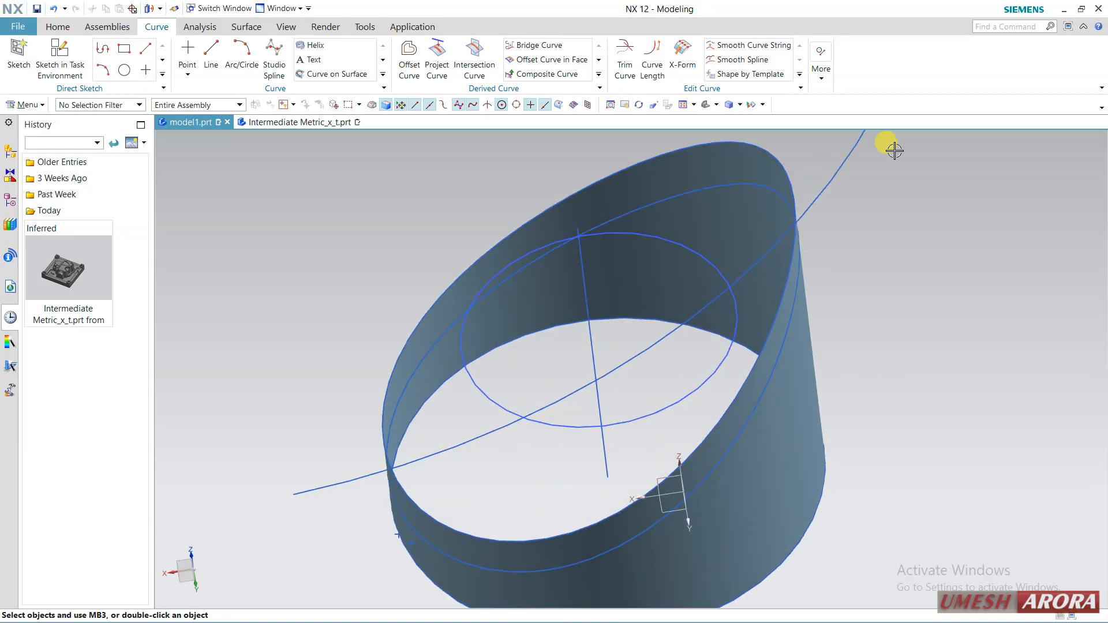
mouse_move(921, 293)
middle_down()
mouse_move(925, 314)
mouse_move(918, 291)
middle_up()
click(821, 68)
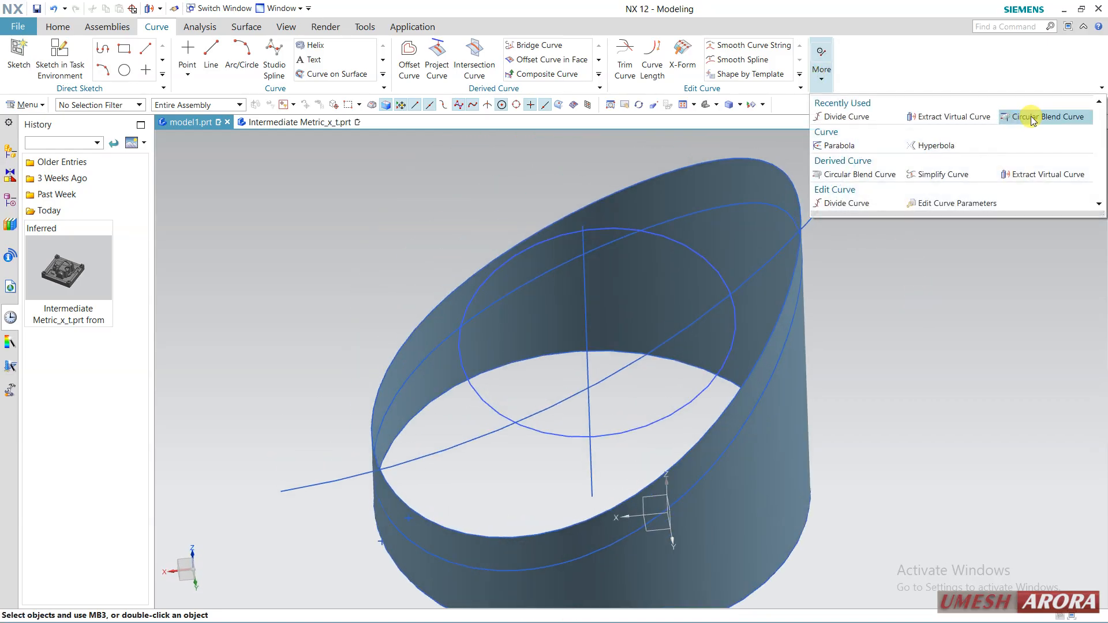
click(1020, 130)
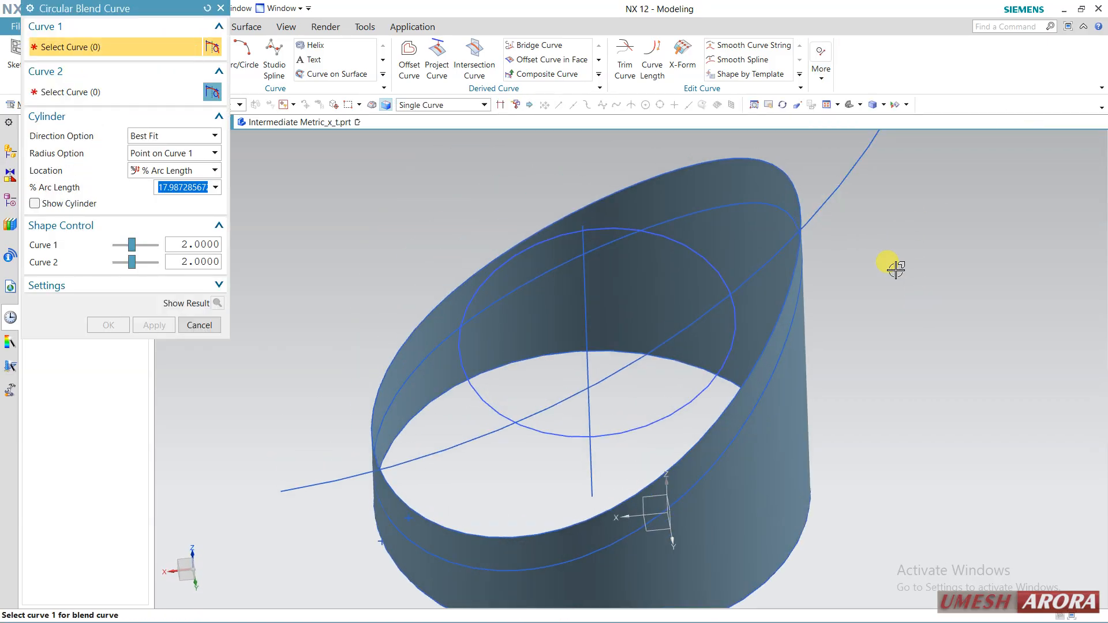
click(587, 356)
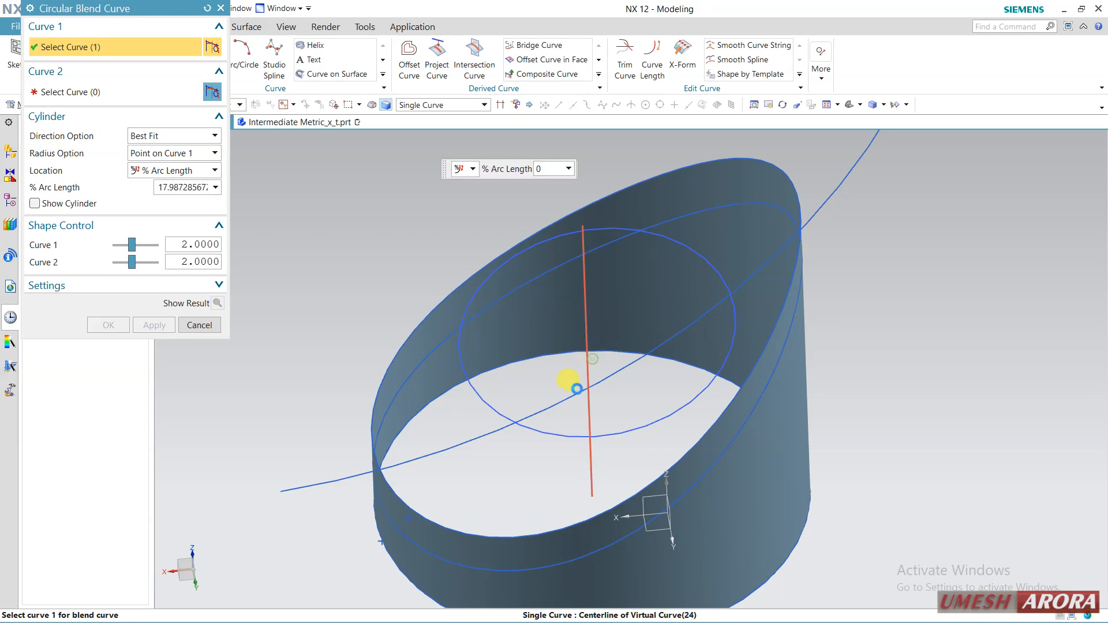
click(98, 91)
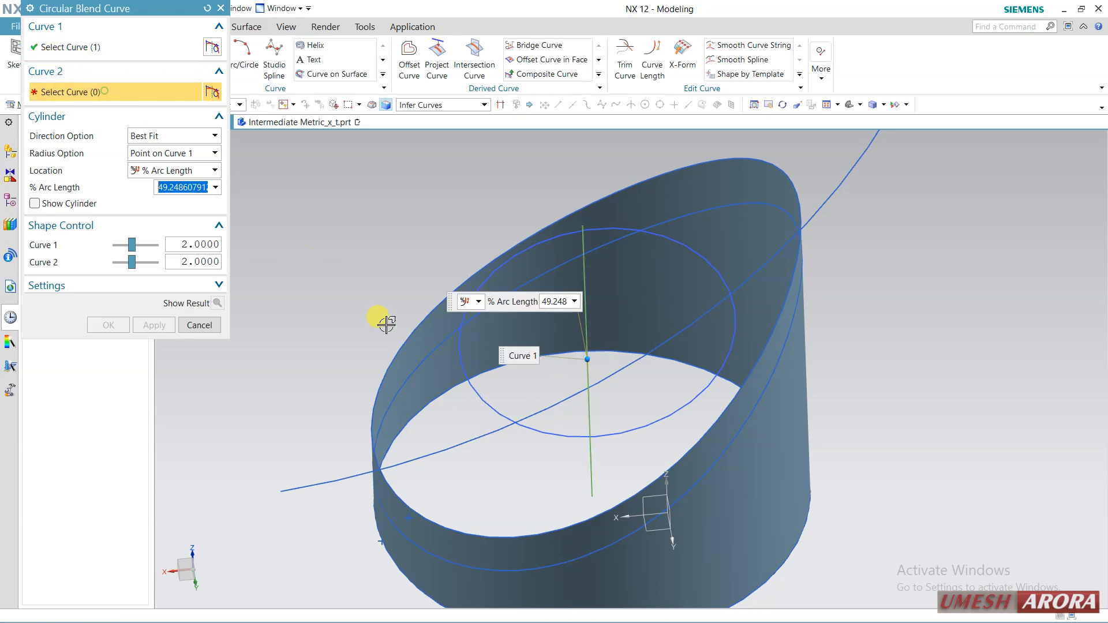
click(495, 427)
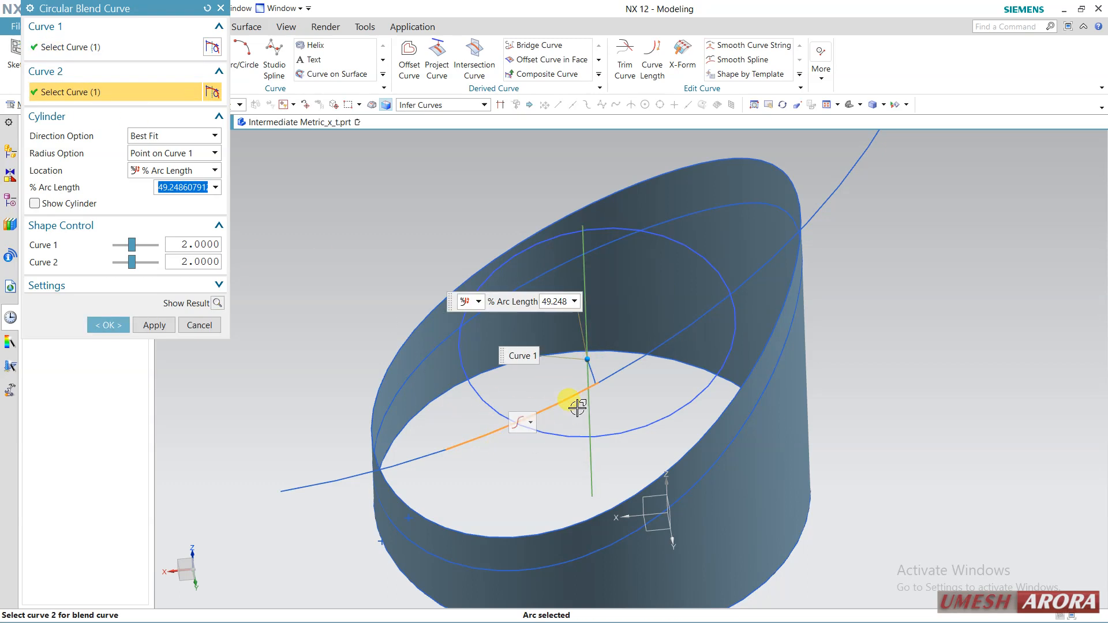
scroll(594, 369, up, 5)
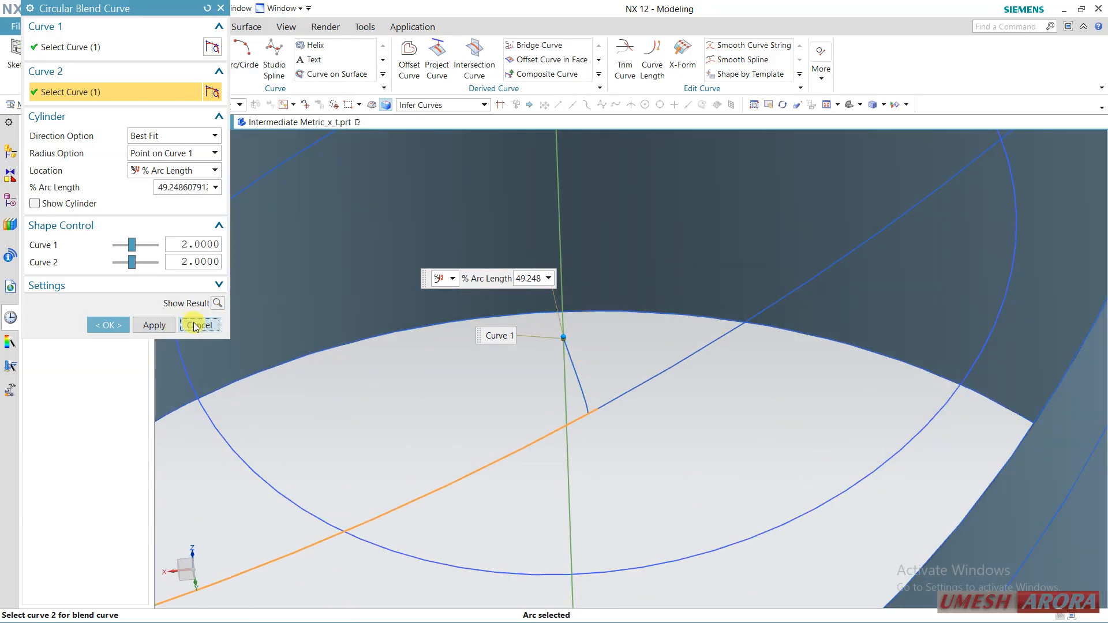
click(194, 325)
scroll(635, 354, down, 5)
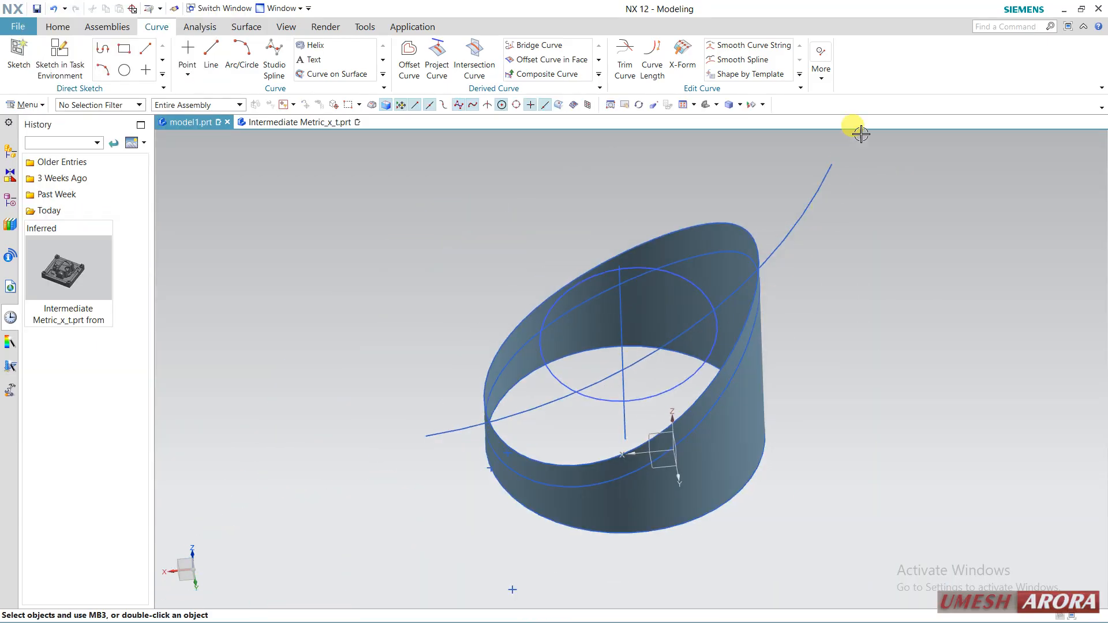
Delete every feature in the model history from Point (1) to Virtual Curve (24), keeping the datum coordinate system
click(11, 202)
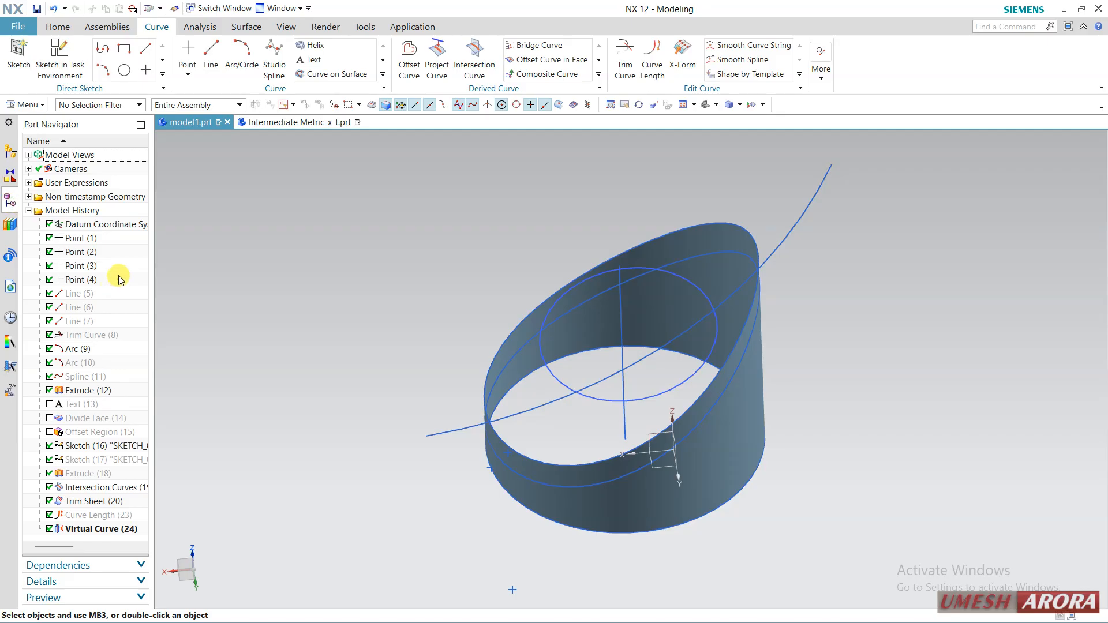
click(85, 238)
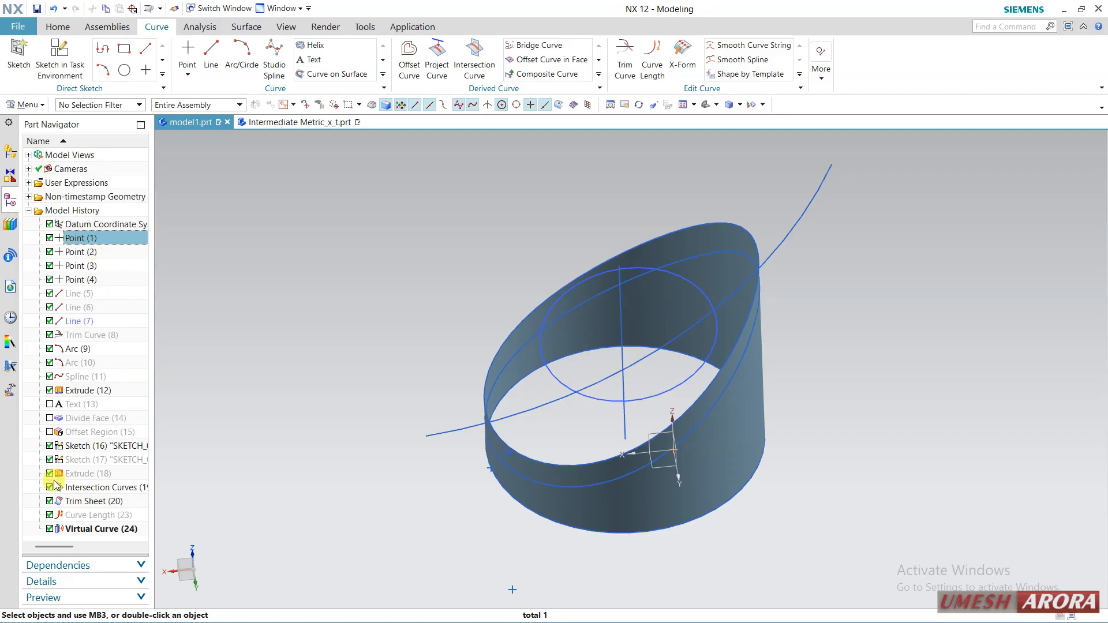
shift+click(88, 533)
right_click(89, 532)
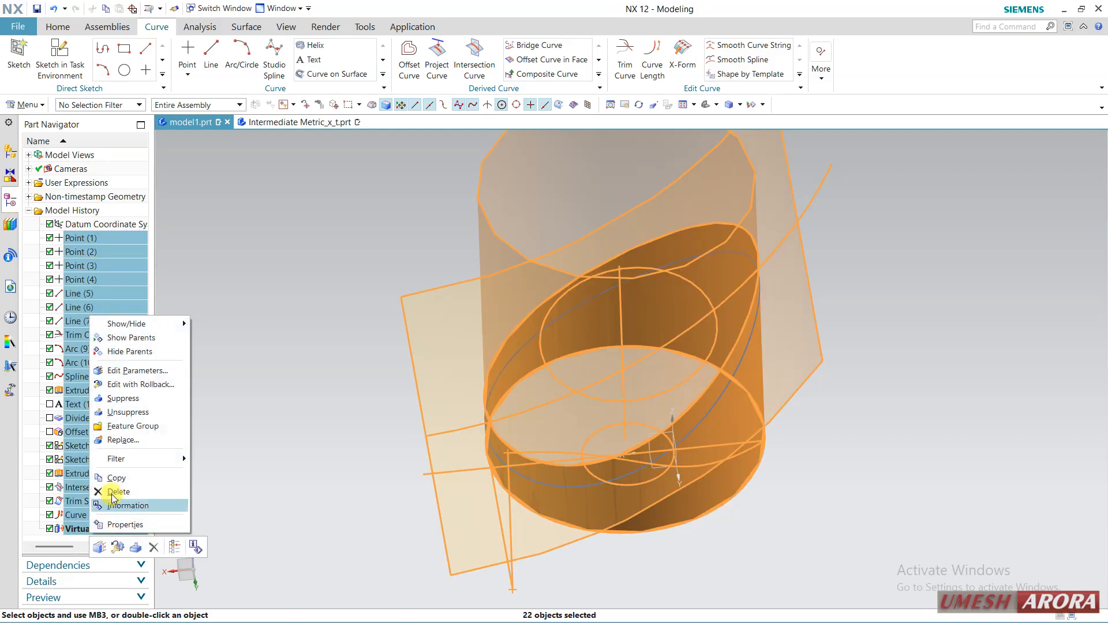
click(118, 491)
Delete the remaining divided curve segments one by one until only the datum coordinate system is left
click(527, 407)
key(Delete)
click(485, 408)
key(Delete)
click(667, 347)
key(Delete)
click(626, 258)
key(Delete)
click(741, 253)
key(Delete)
click(741, 276)
key(Delete)
click(788, 221)
key(Delete)
click(722, 392)
key(Delete)
click(558, 486)
key(Delete)
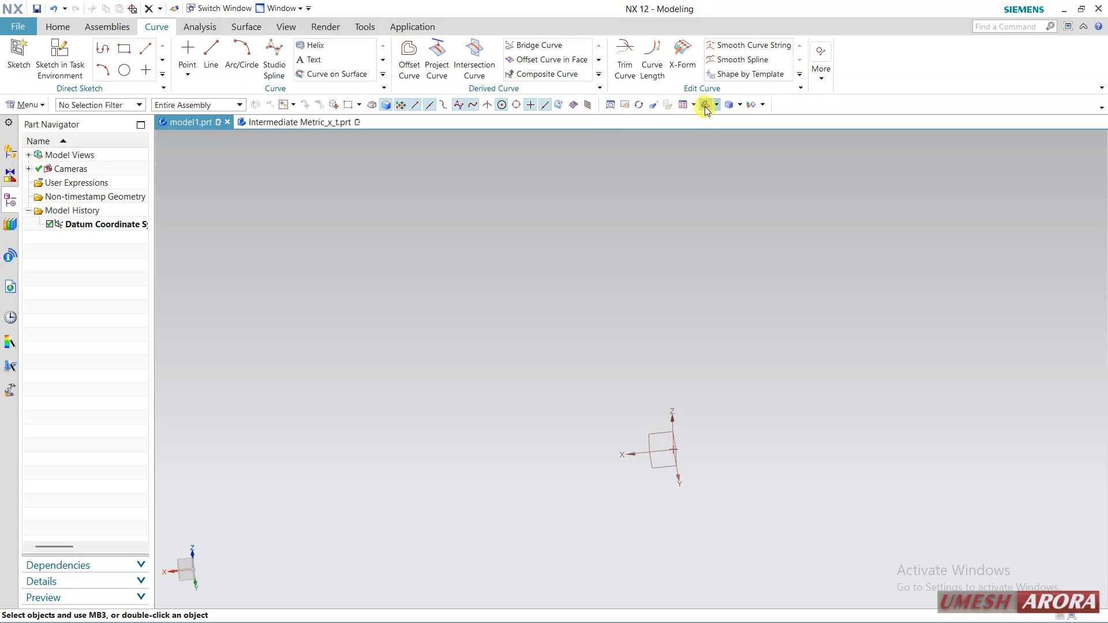
Create a helix along a vector at the origin with a constant 30 mm diameter, 5 mm pitch and 30 mm end limit
click(705, 105)
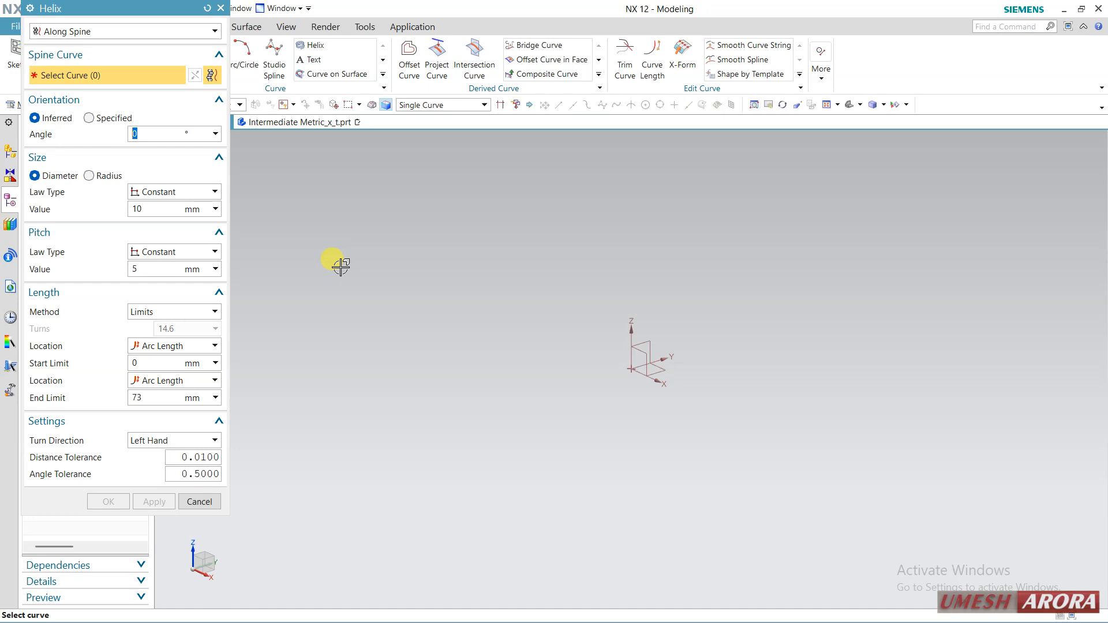
click(141, 32)
click(109, 43)
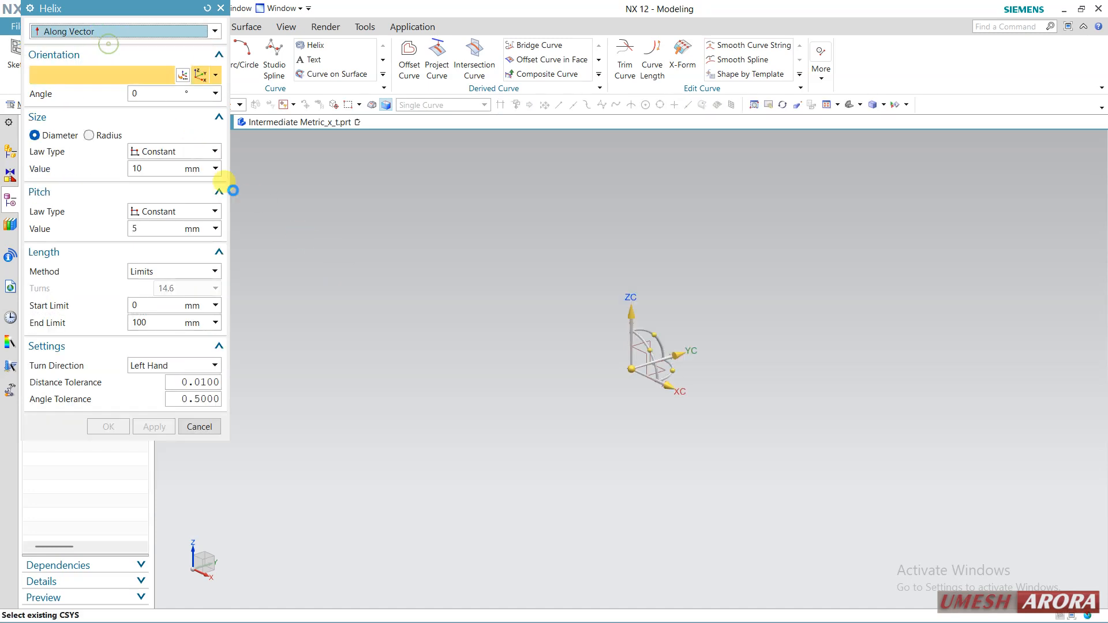
click(164, 321)
text(30)
click(165, 322)
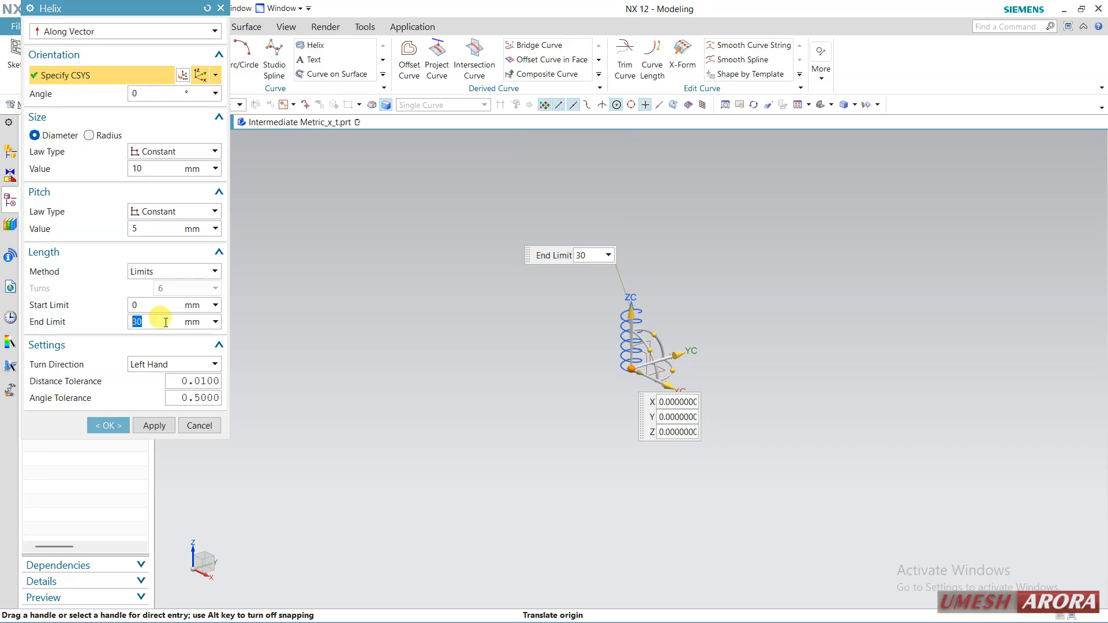
scroll(685, 361, up, 5)
click(150, 167)
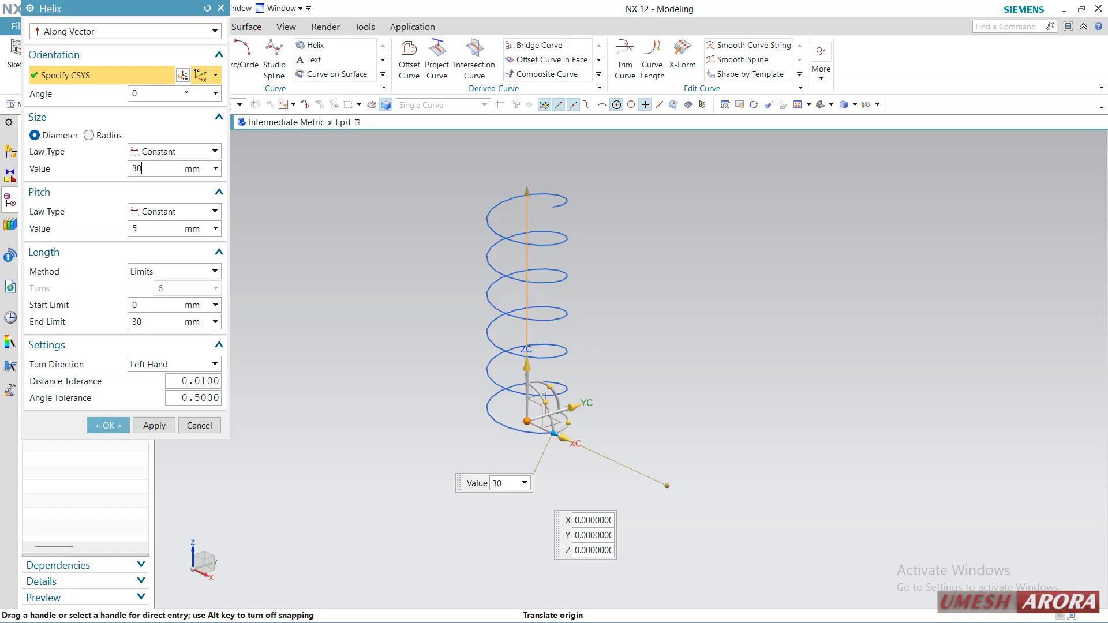
click(149, 166)
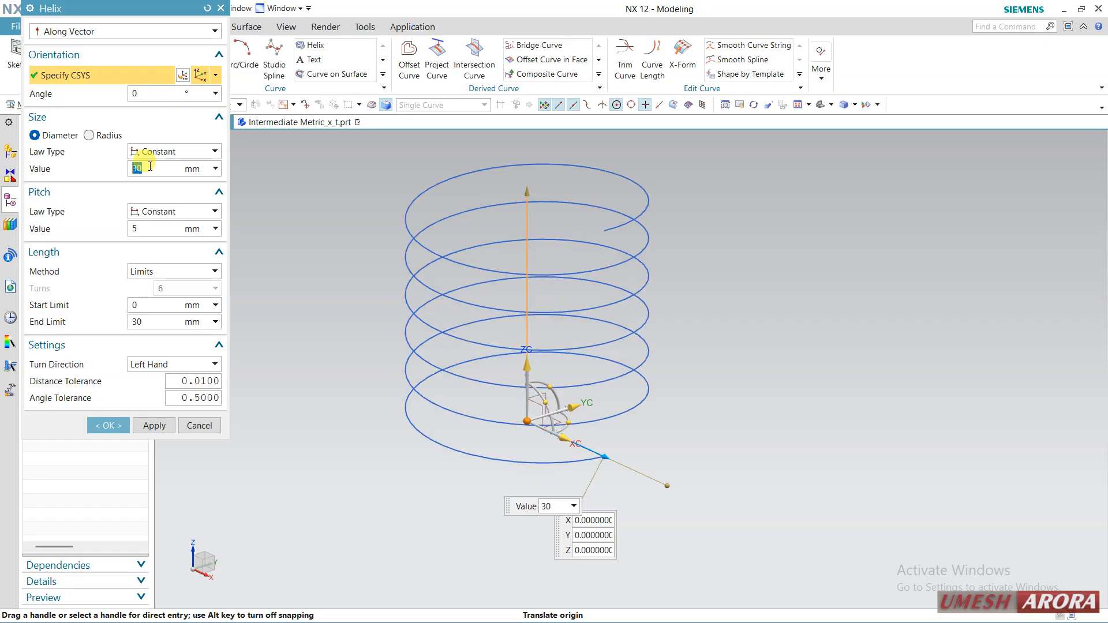
click(110, 425)
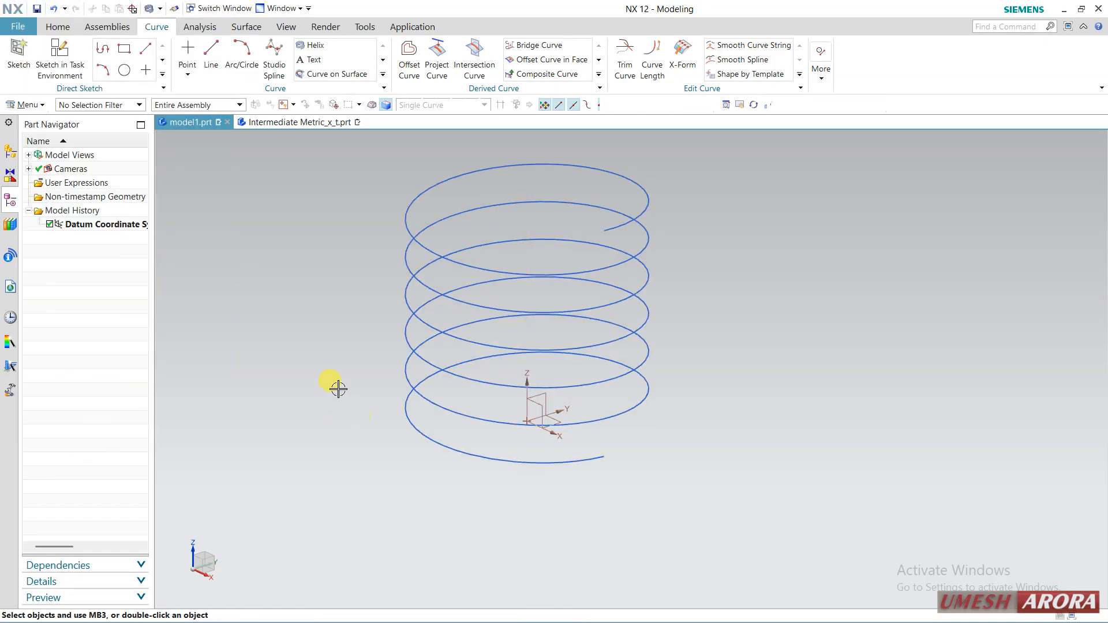
Draw a line along the Z axis through the origin, shifting its limits so it lies below the helix, clear of the origin
click(212, 57)
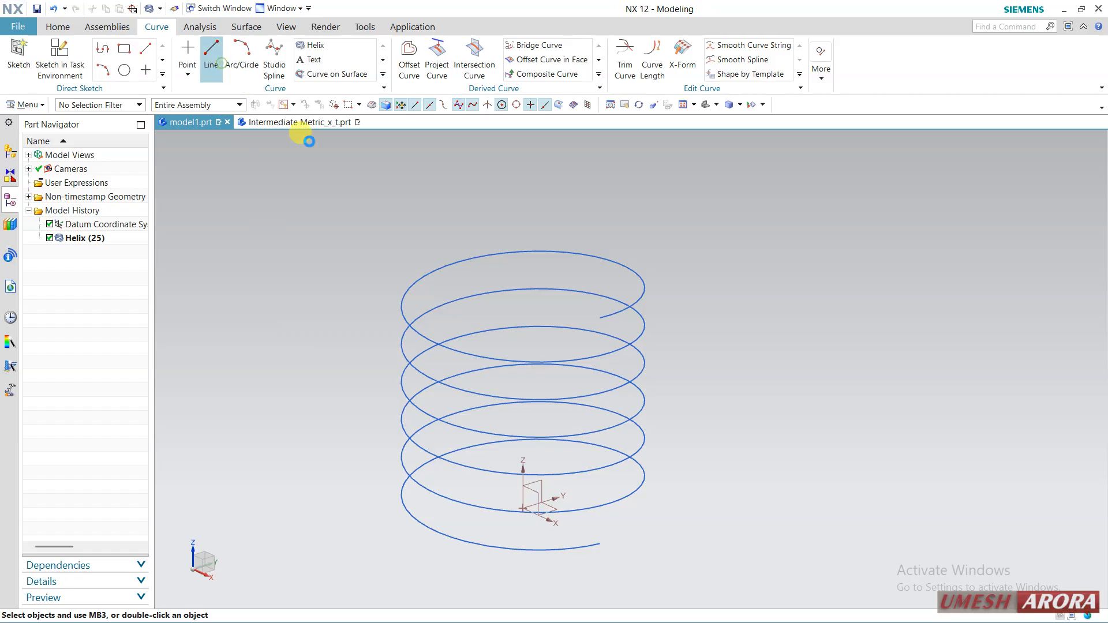
click(523, 508)
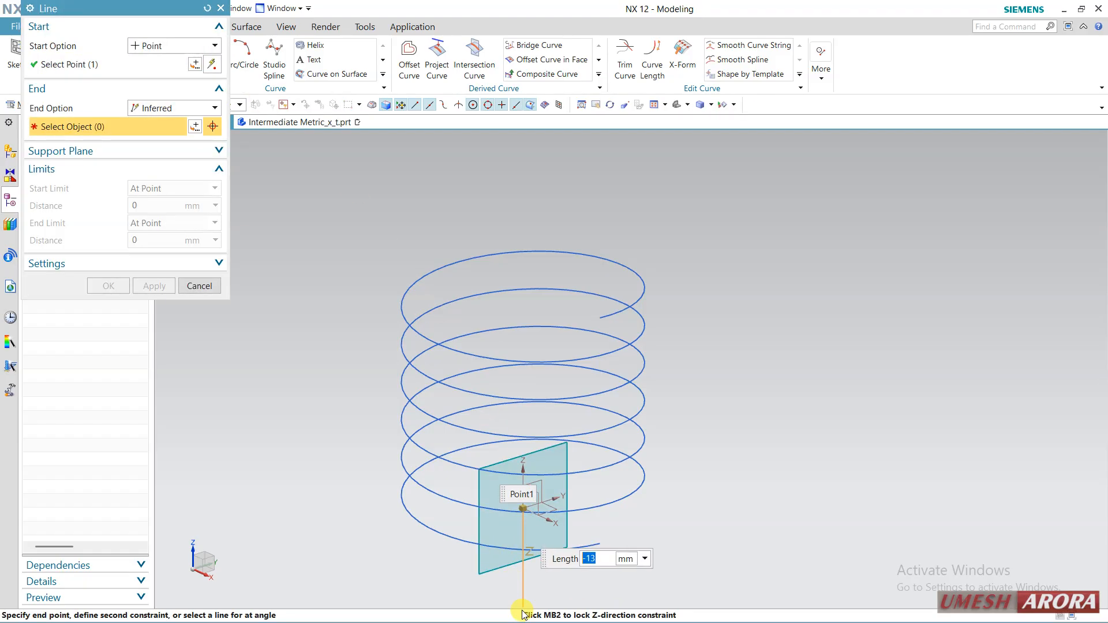
middle_click(520, 599)
middle_drag(626, 546, 609, 365)
drag(453, 339, 455, 524)
drag(454, 404, 454, 433)
click(120, 273)
middle_drag(504, 404, 476, 308)
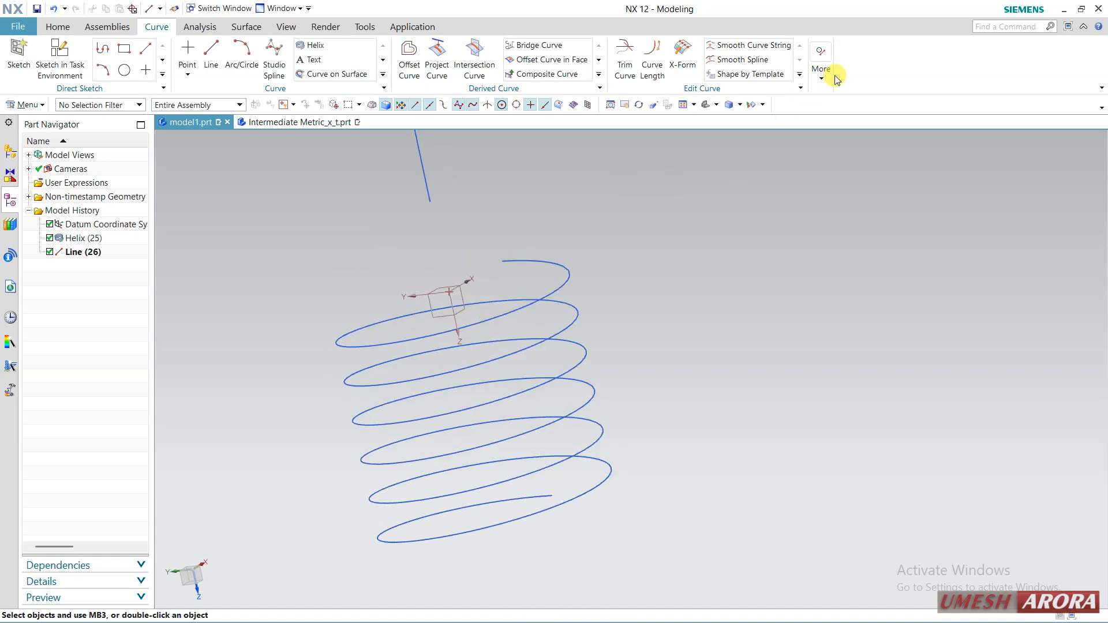
Set up a circular blend curve from the helix near its lower end to the line, briefly displaying the blend cylinder
click(821, 61)
click(1019, 123)
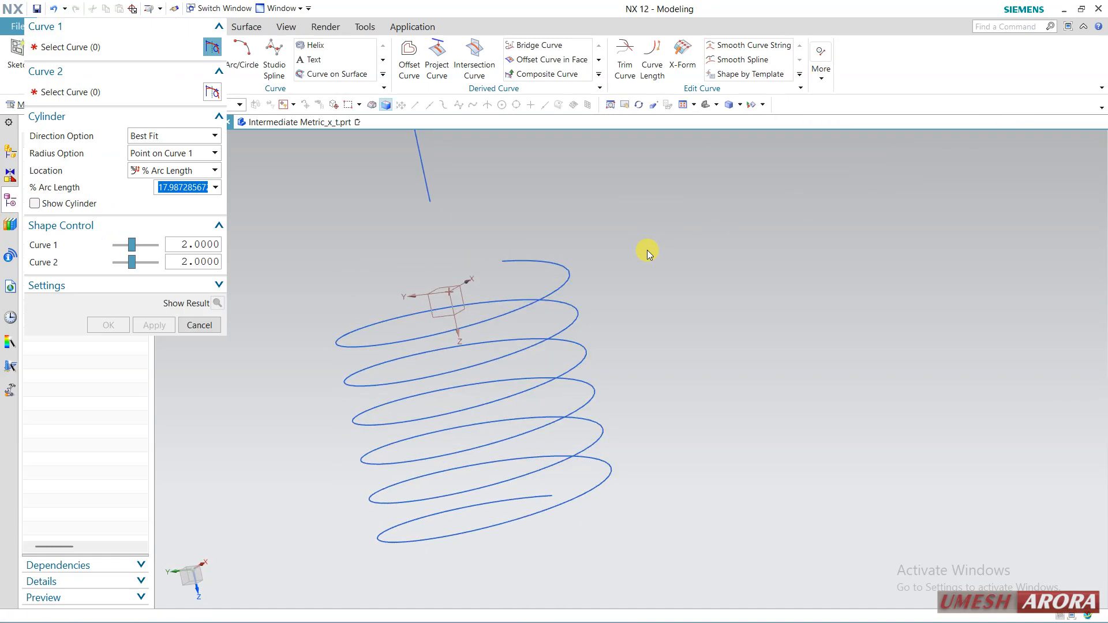
click(532, 261)
click(148, 97)
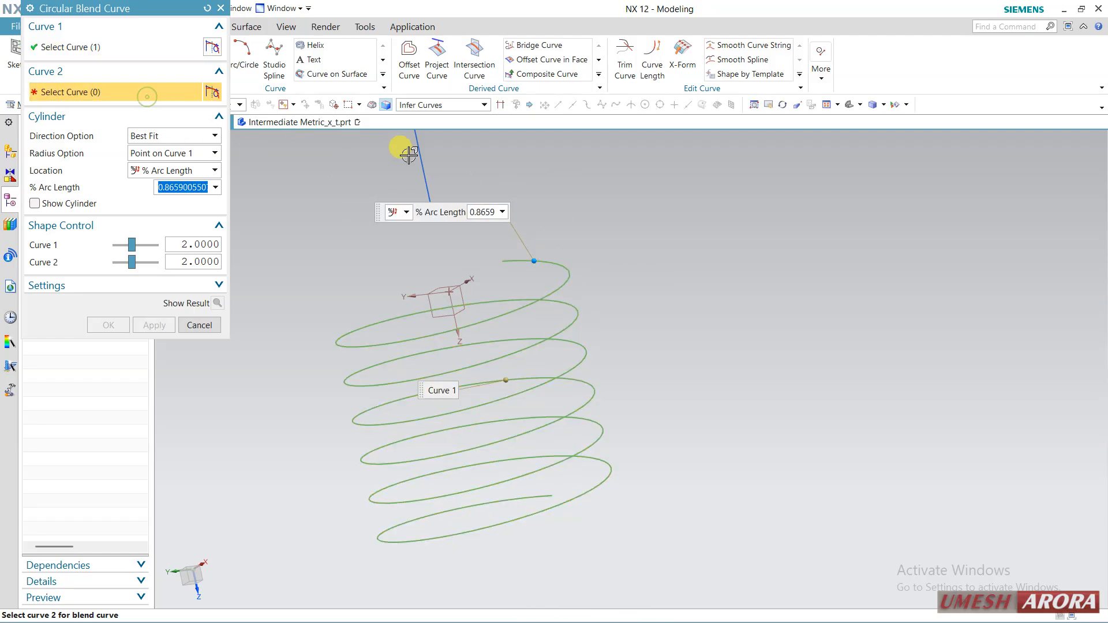
click(424, 168)
middle_drag(644, 288, 567, 319)
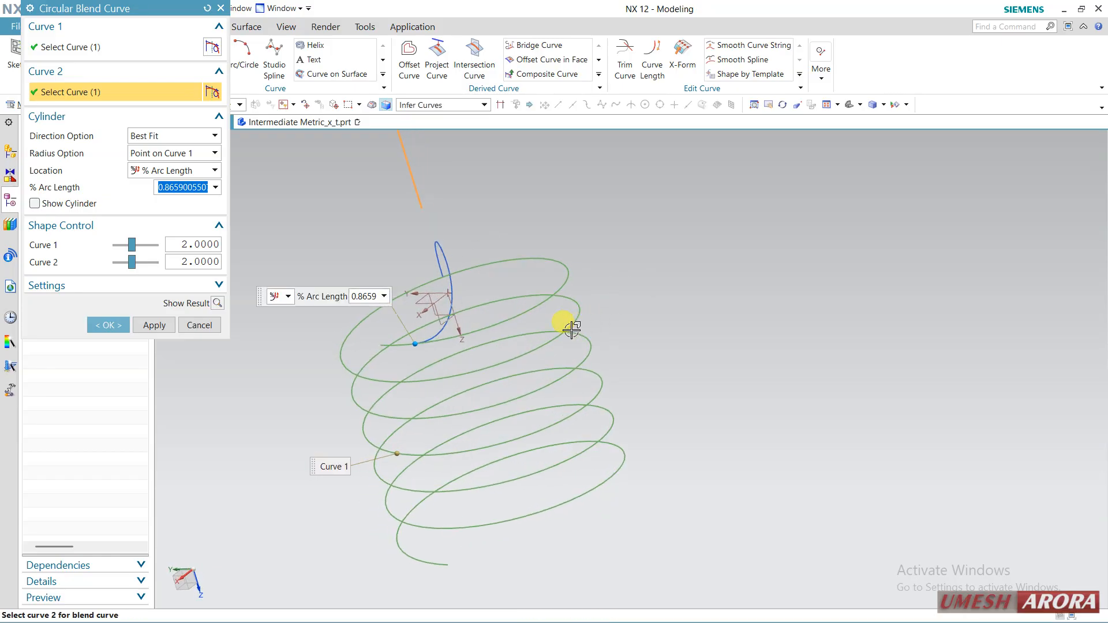
click(85, 207)
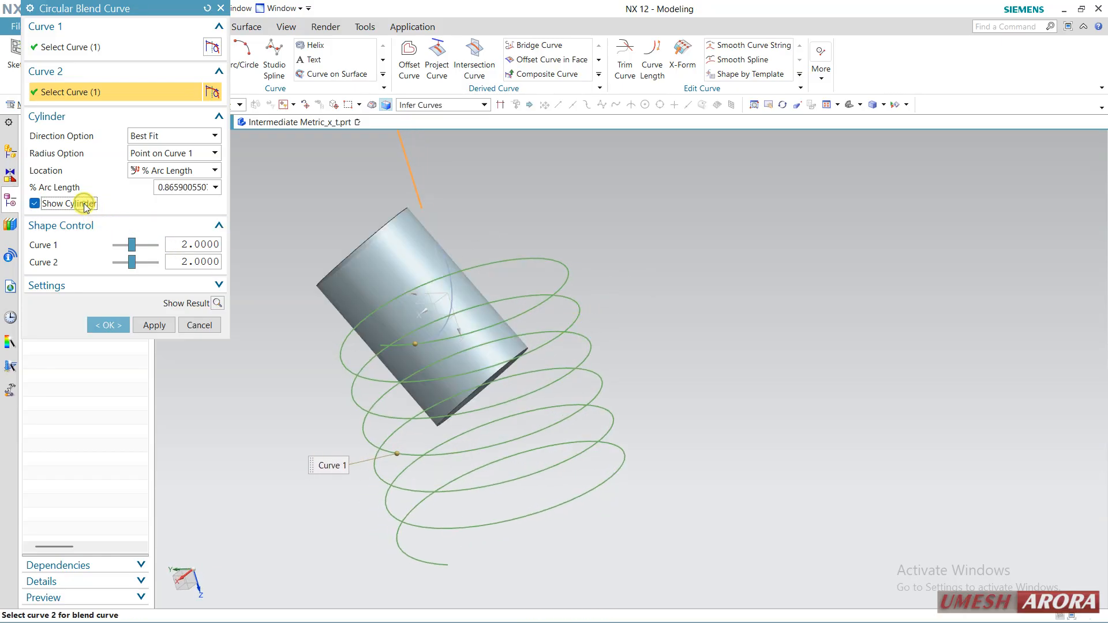
click(87, 205)
Set the circular blend's direction option to Vector and specify the Z axis as the vector
click(142, 137)
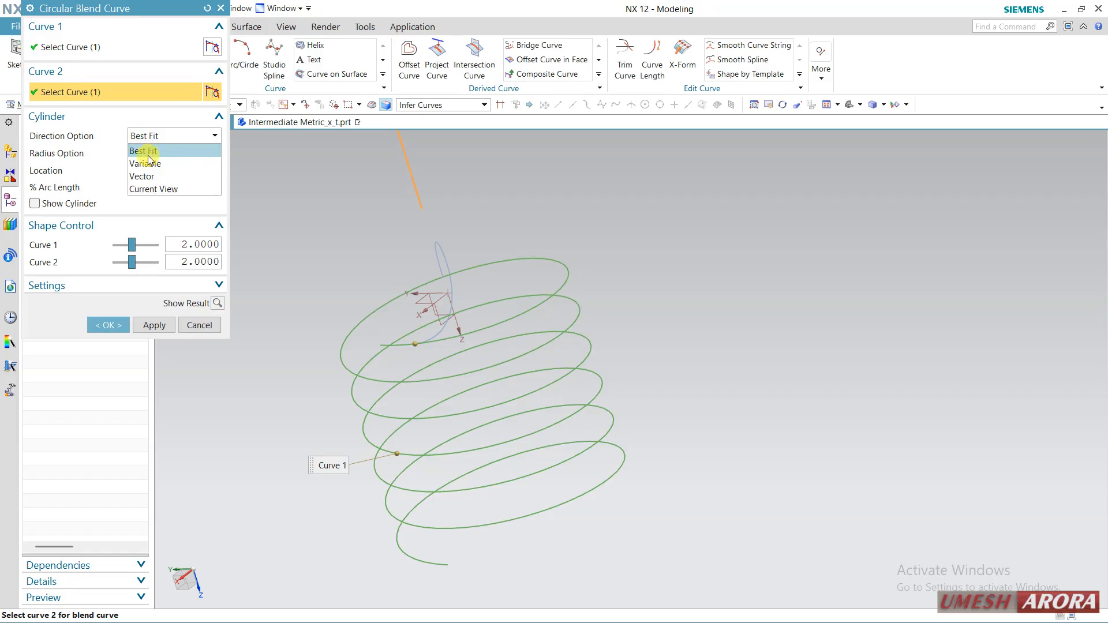
click(145, 164)
middle_drag(673, 324, 610, 390)
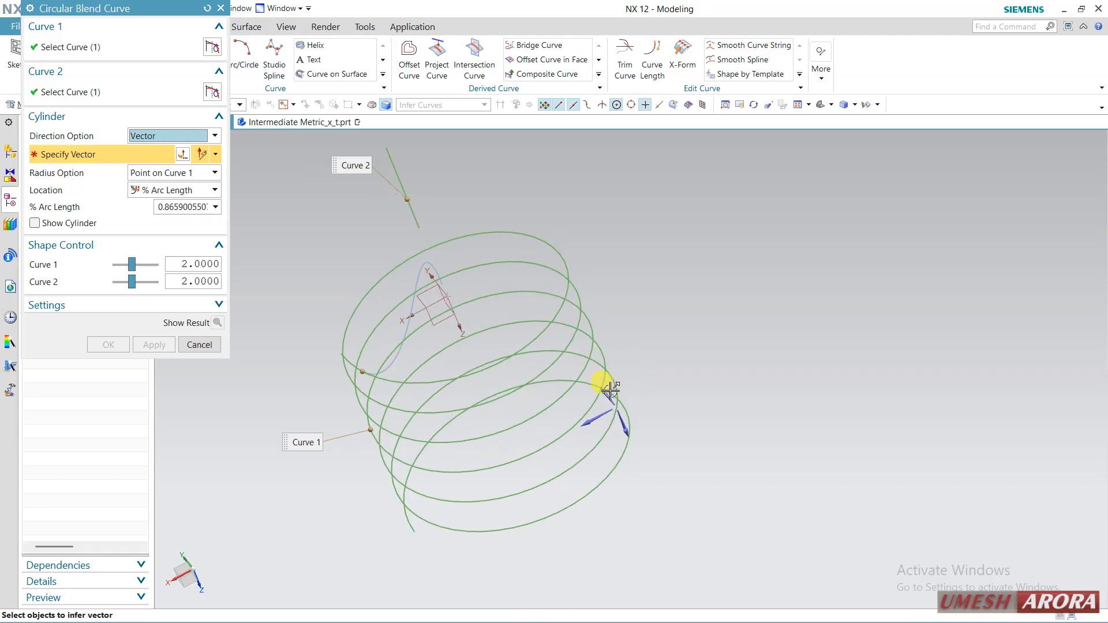
click(610, 390)
click(640, 418)
click(627, 427)
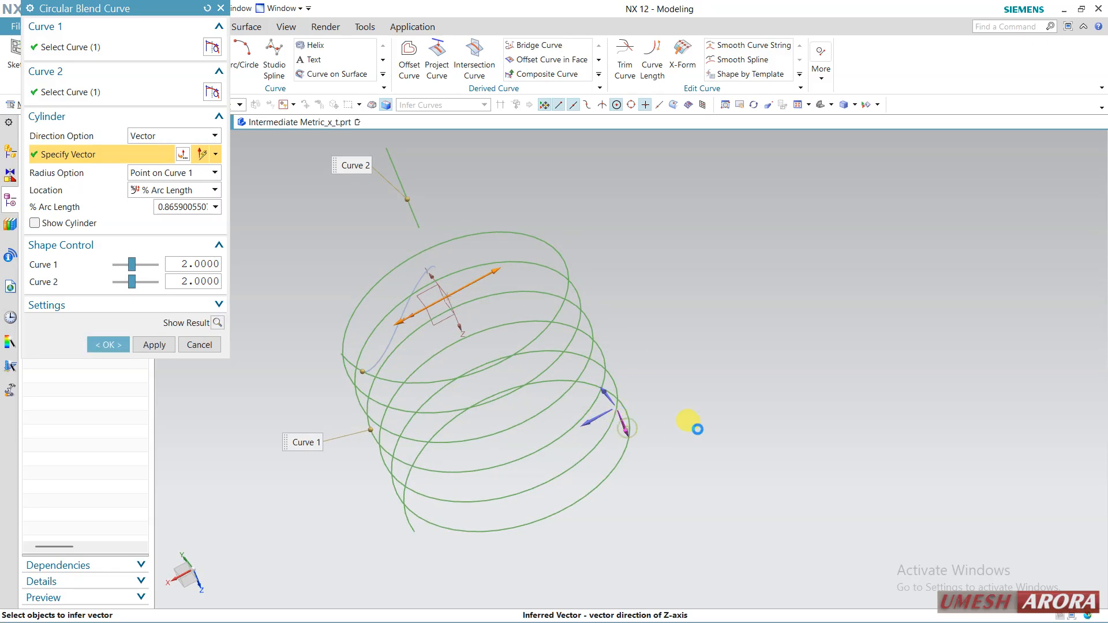
Cancel the pending circular blend and draw a line about 21 mm long along XC from the helix's end nearest the vertical line
click(200, 345)
middle_drag(681, 316, 700, 284)
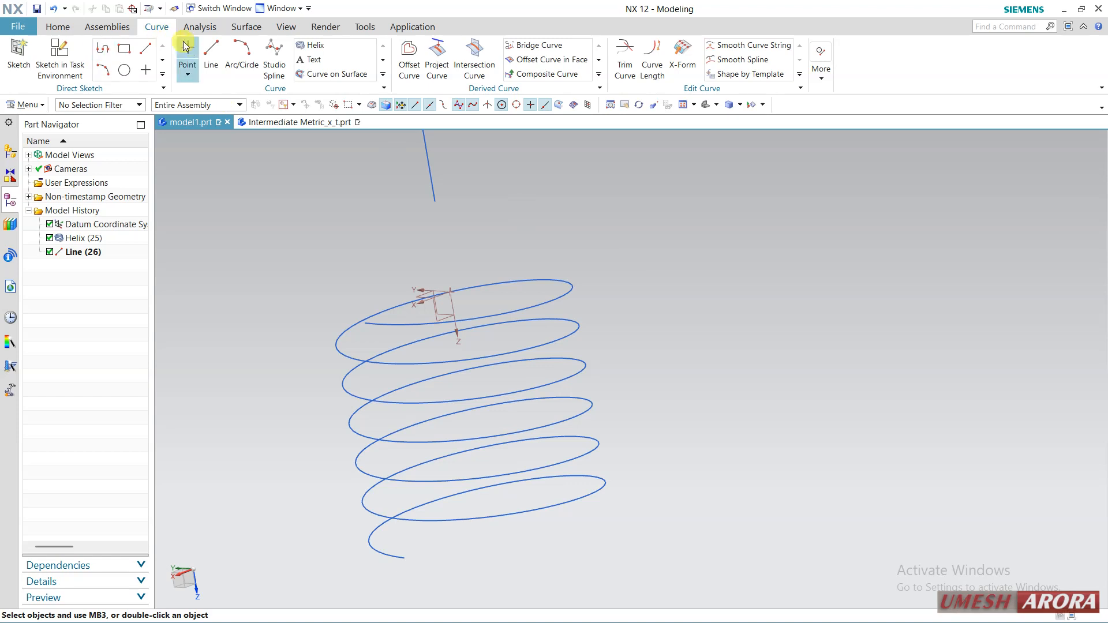
click(211, 54)
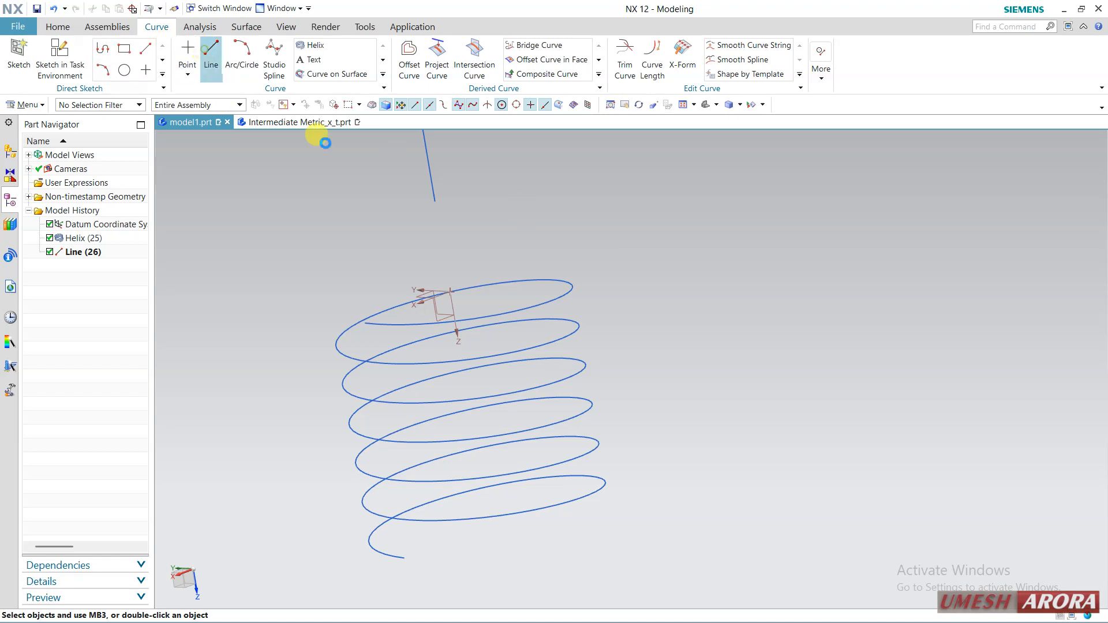
click(366, 321)
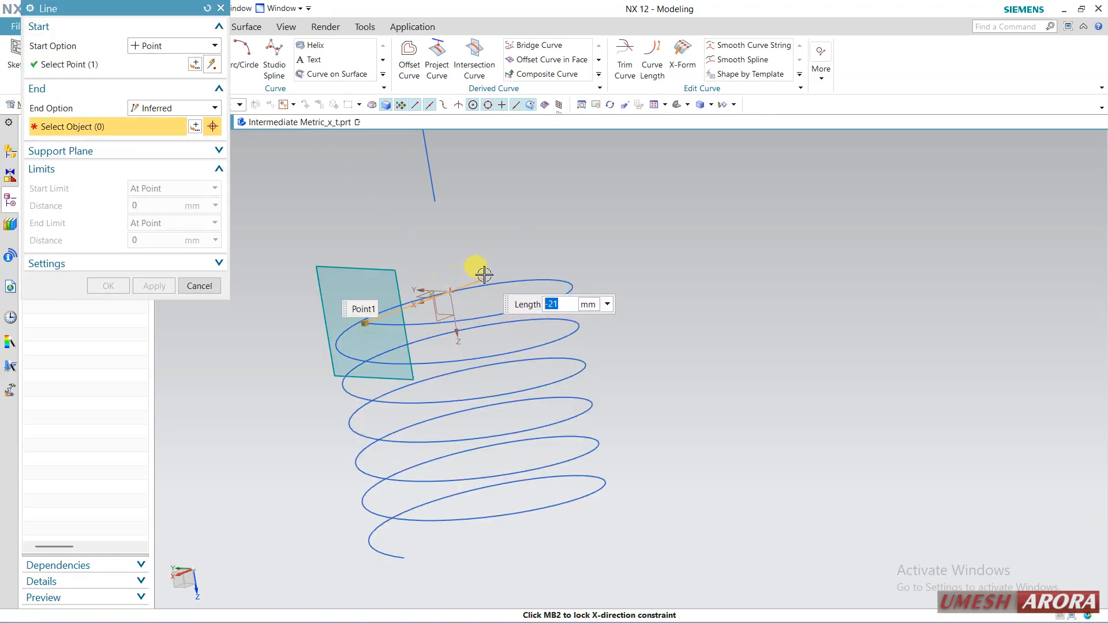
click(484, 275)
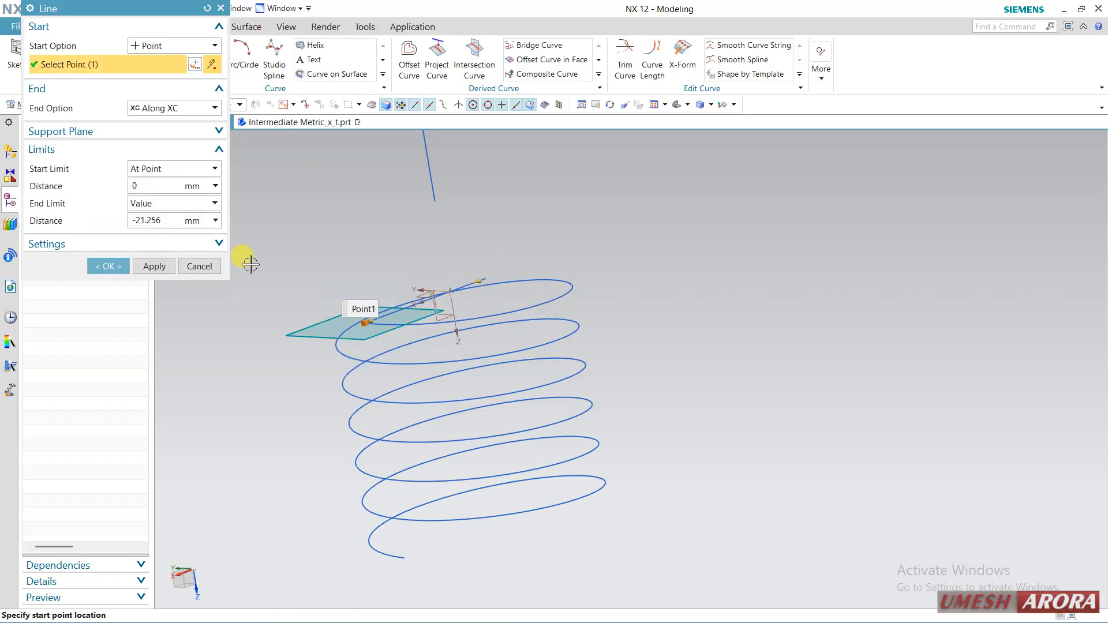
click(110, 266)
Set up a circular blend curve with the Z-direction line as curve 1 and the X-direction line at the helix end as curve 2
mouse_move(512, 254)
middle_down()
mouse_move(537, 235)
mouse_move(514, 260)
mouse_move(520, 248)
middle_up()
click(821, 68)
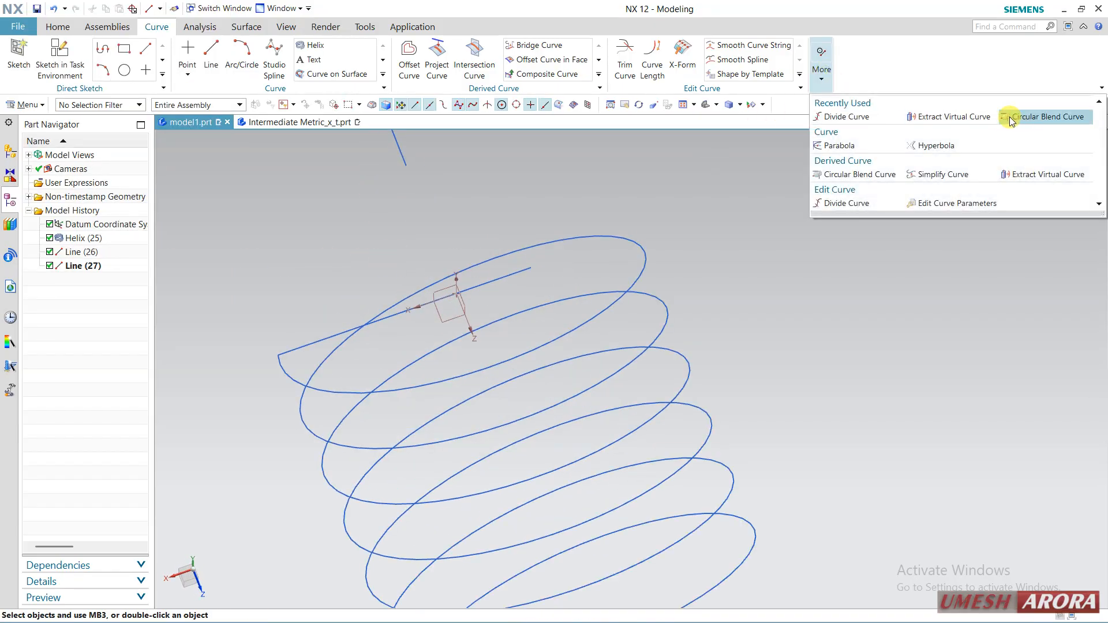
click(1033, 117)
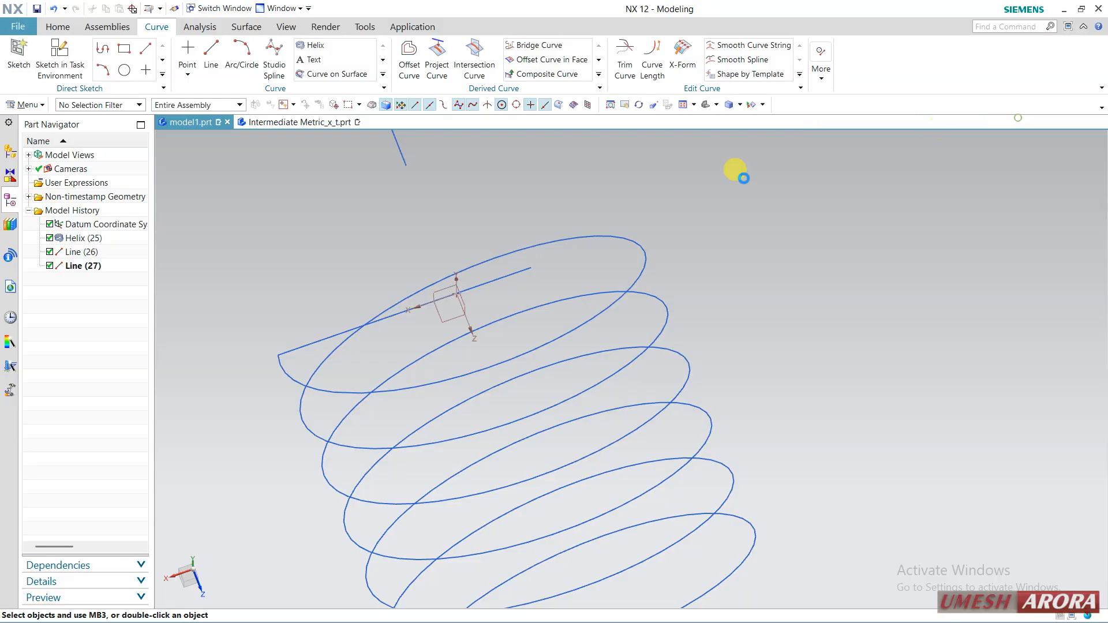
click(400, 143)
click(344, 330)
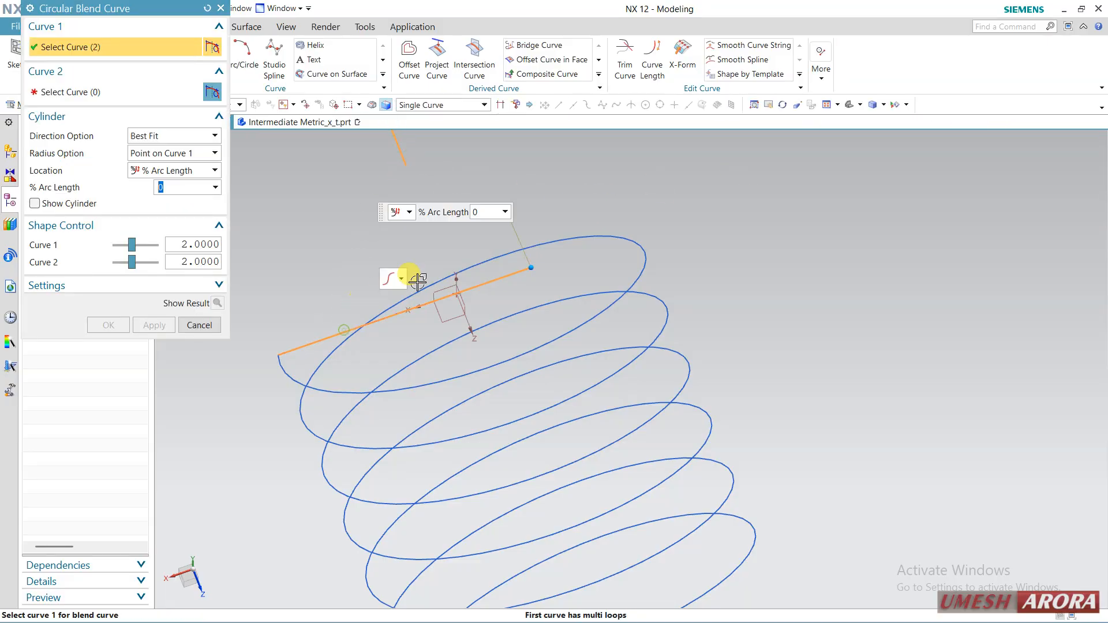
shift+middle_drag(598, 173, 630, 288)
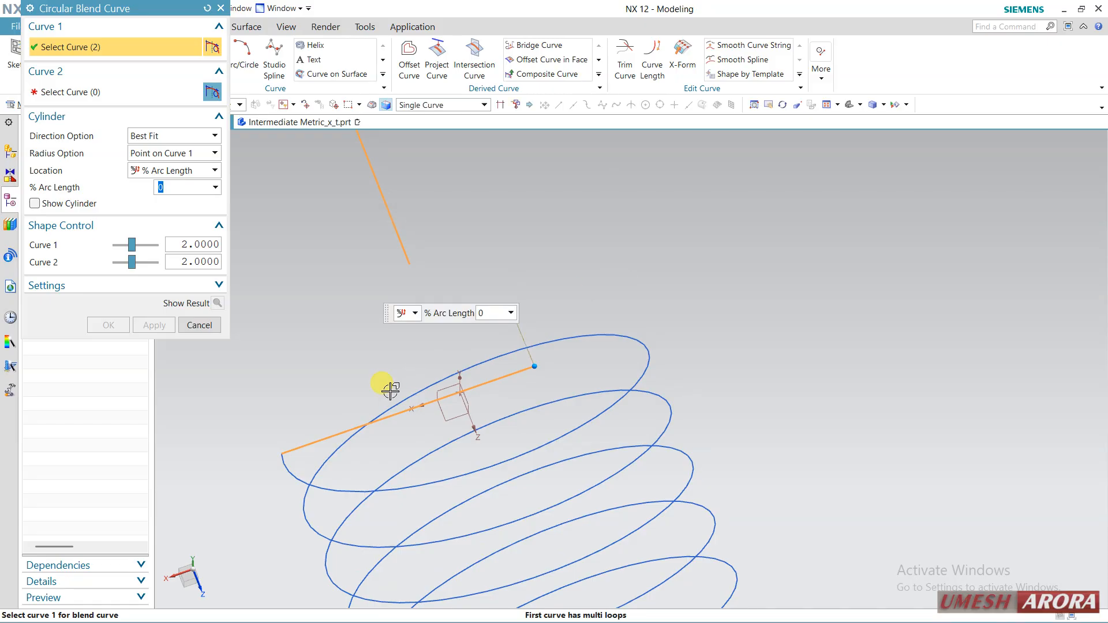
shift+click(331, 430)
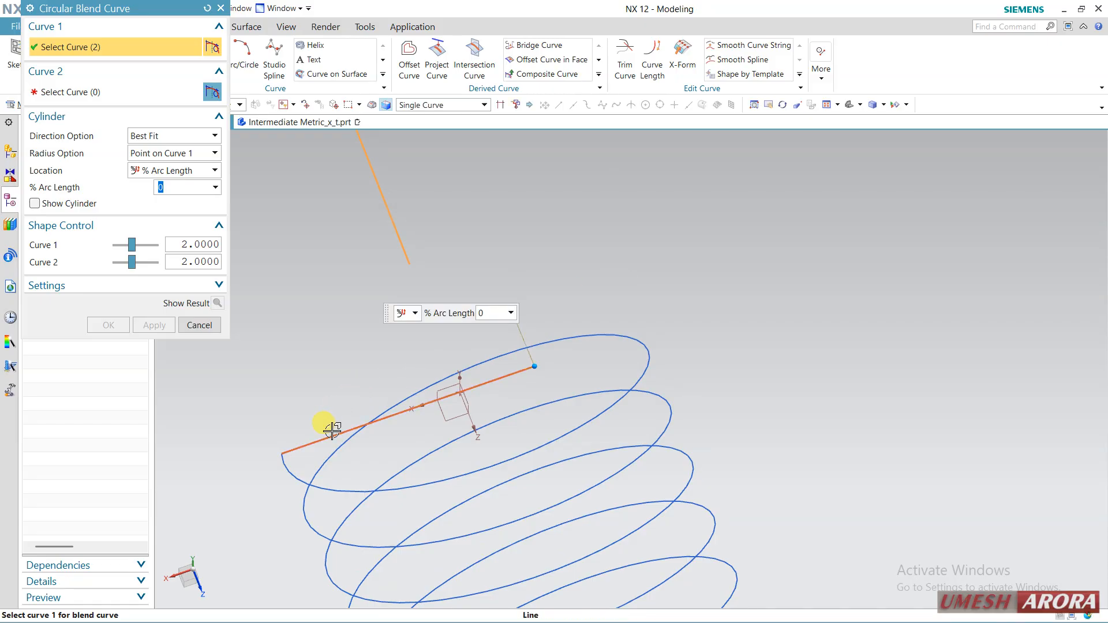
click(67, 92)
click(350, 430)
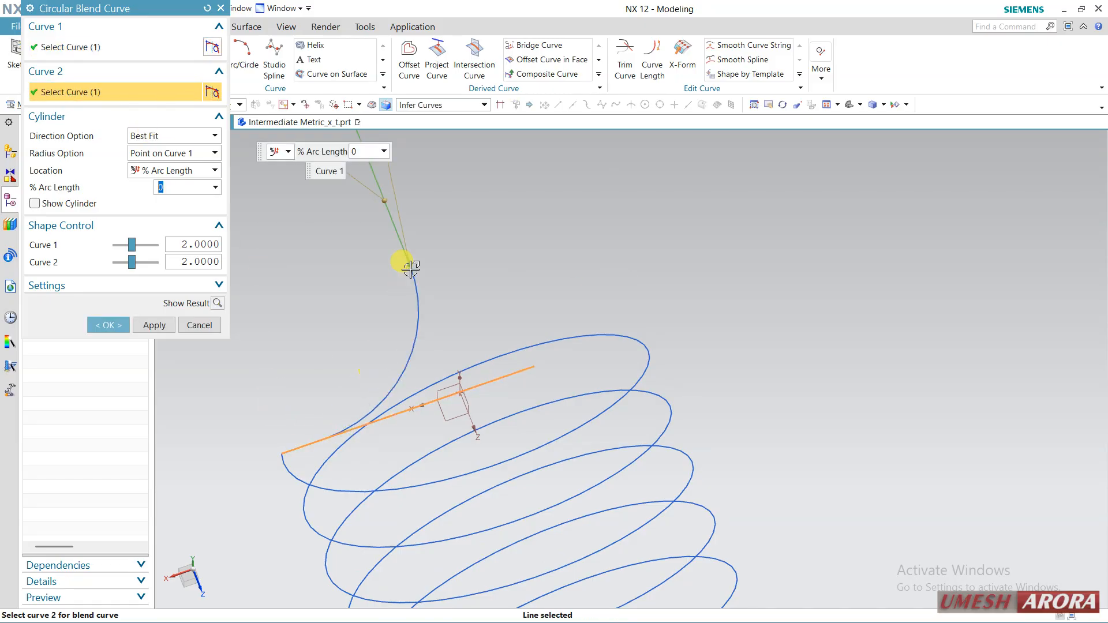
Display the blend cylinder and create the circular blend curve with the Best Fit direction and both shape controls at 2
middle_drag(475, 324, 527, 317)
click(75, 205)
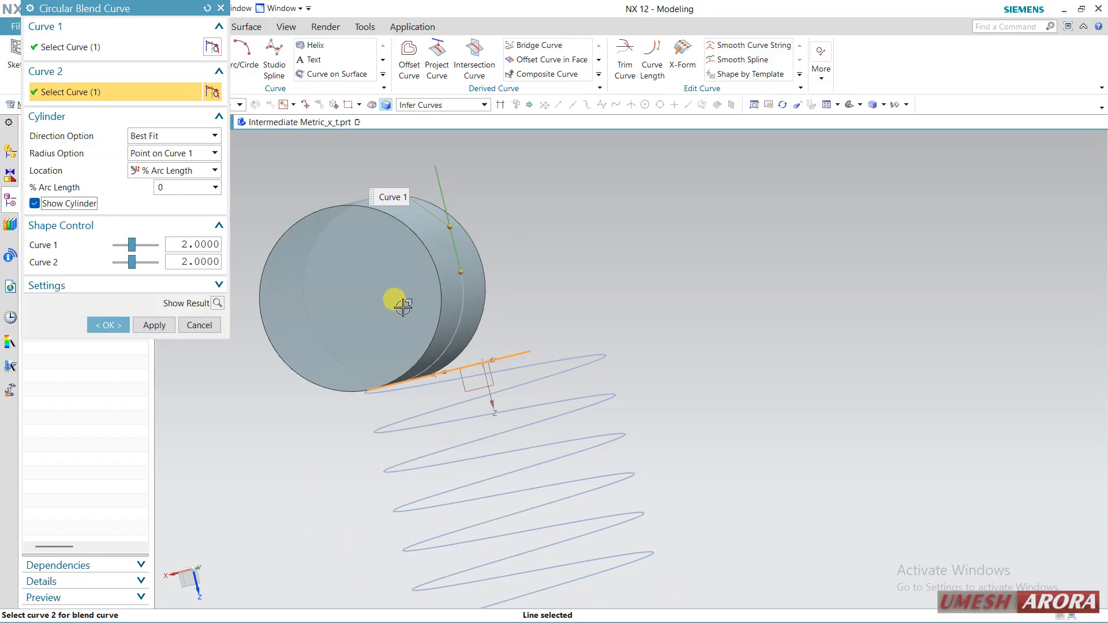
scroll(421, 361, up, 4)
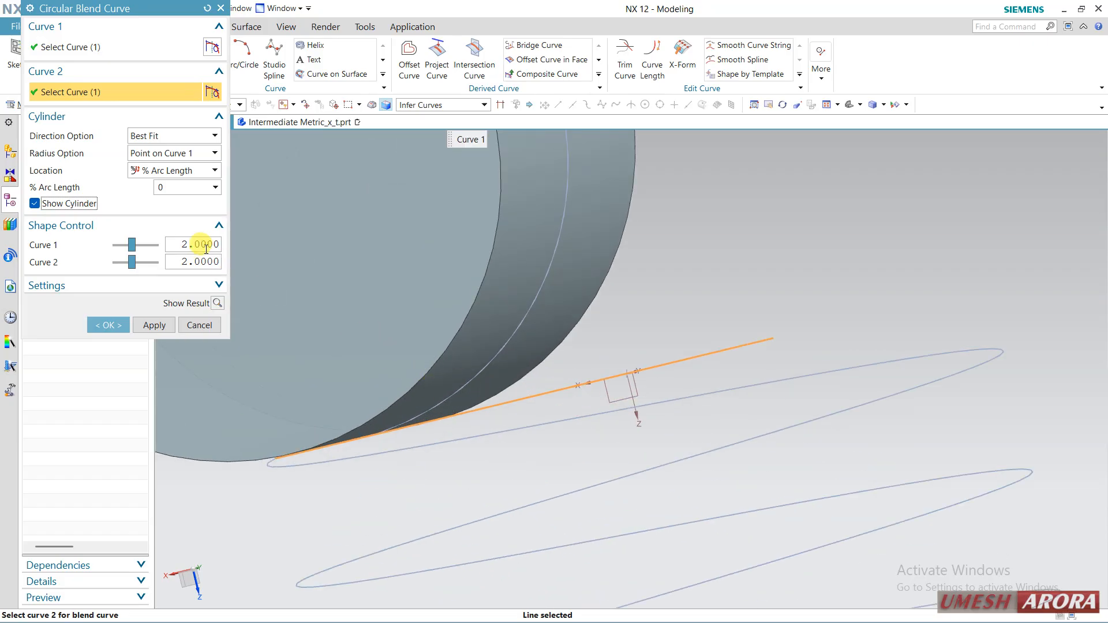
click(110, 326)
Trim the X-direction line and helix chain against the circular blend curve, keeping the part on the helix side
mouse_move(594, 379)
middle_down()
mouse_move(608, 319)
mouse_move(613, 341)
mouse_move(579, 364)
middle_up()
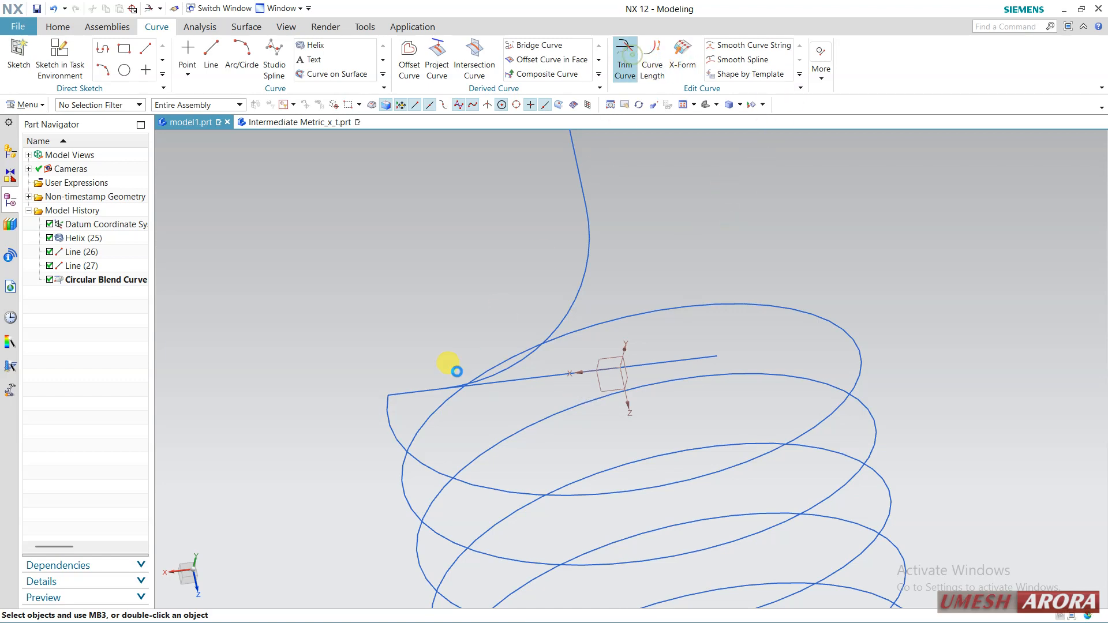
click(422, 384)
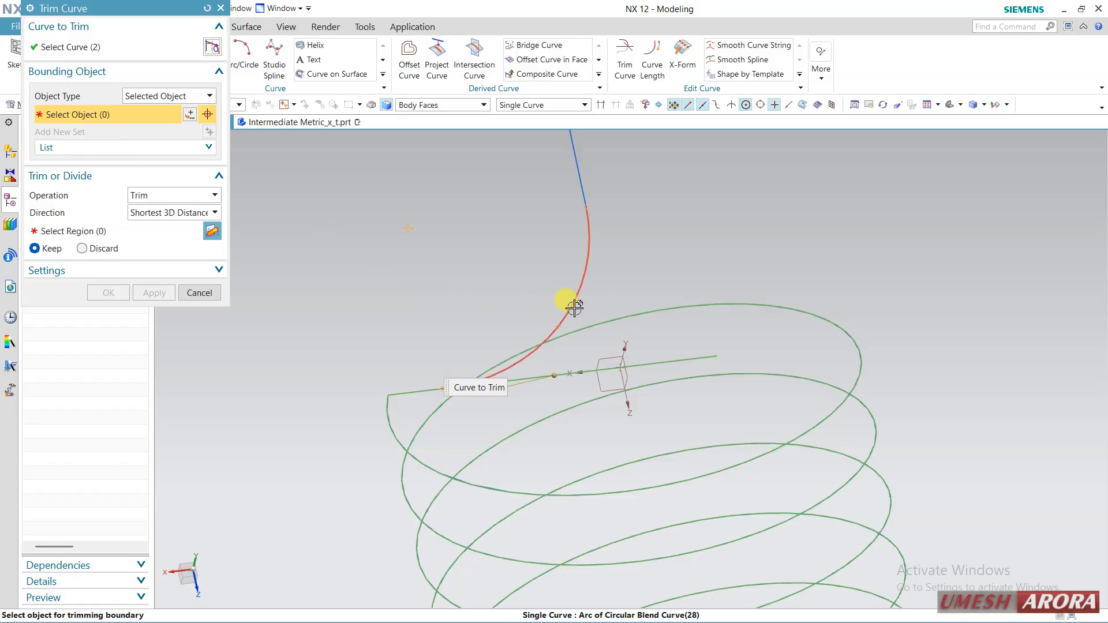
click(559, 326)
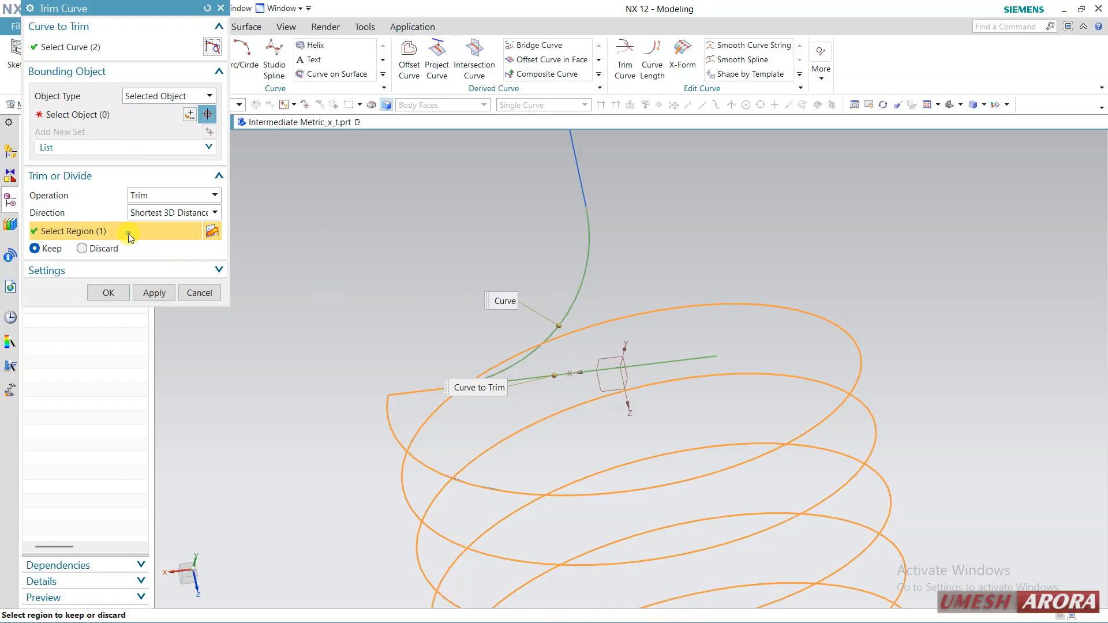
click(108, 292)
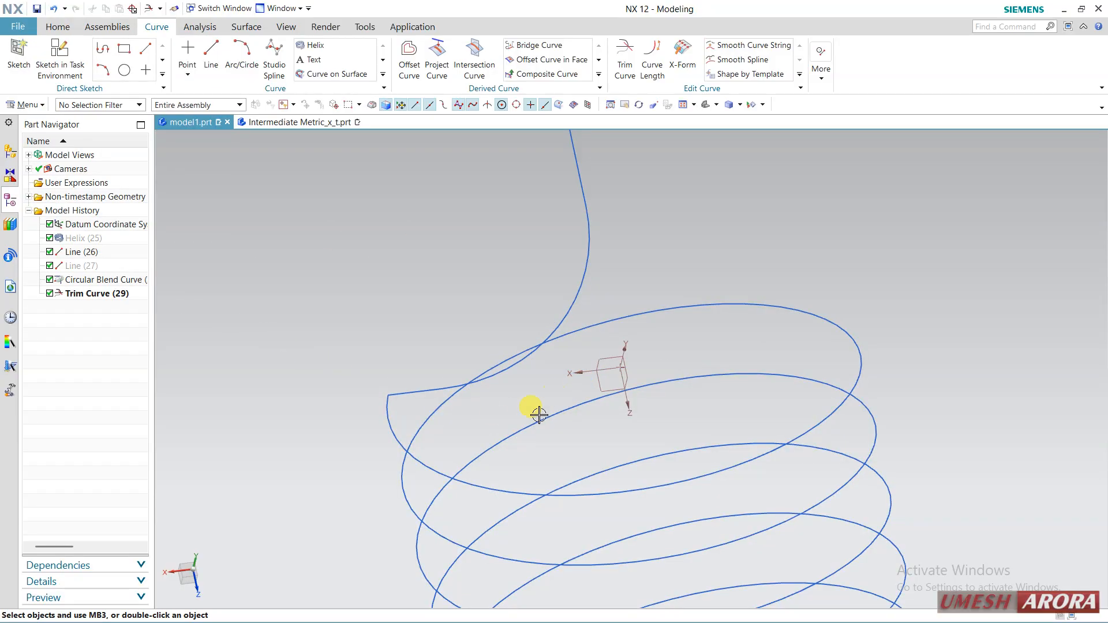
middle_drag(532, 388, 510, 335)
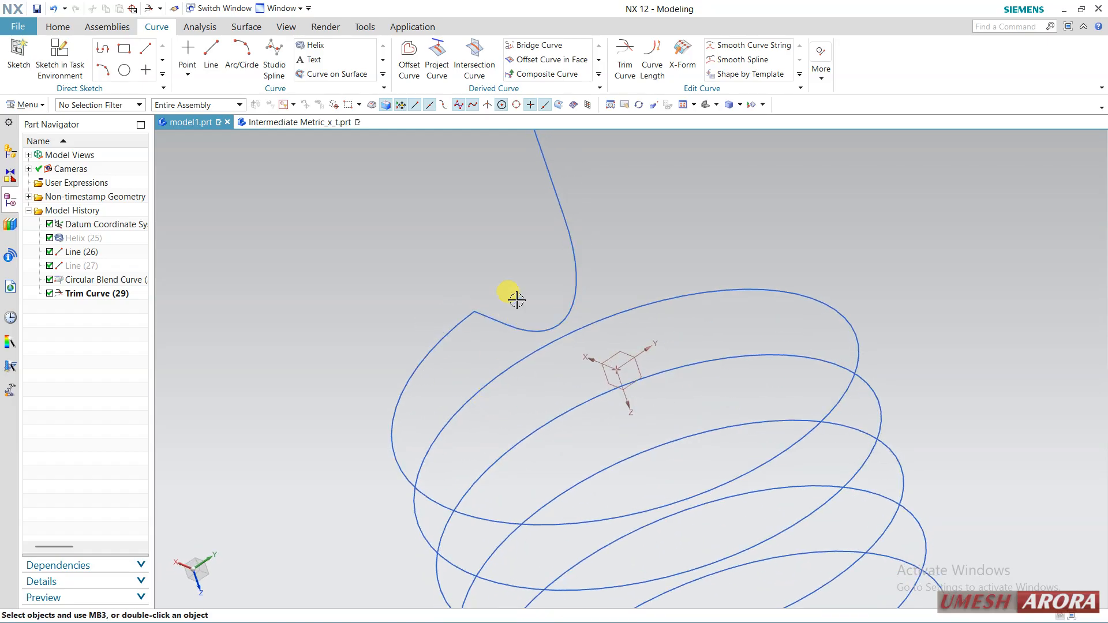
Set up another circular blend curve from the short trimmed line to the helix with the blend cylinder displayed
click(821, 69)
click(1010, 116)
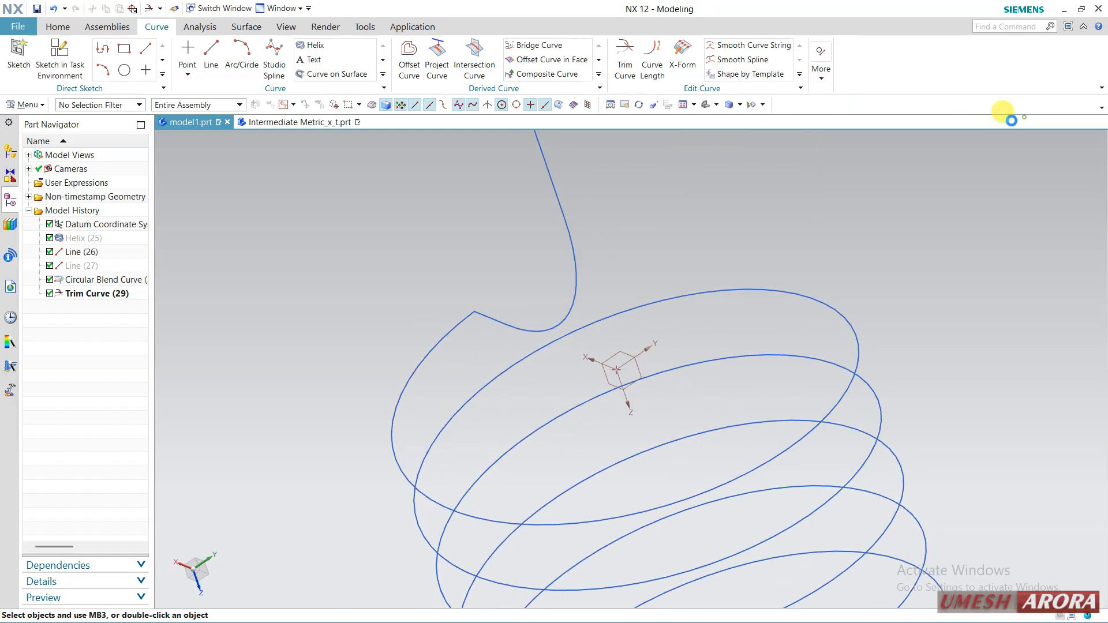
scroll(444, 324, up, 4)
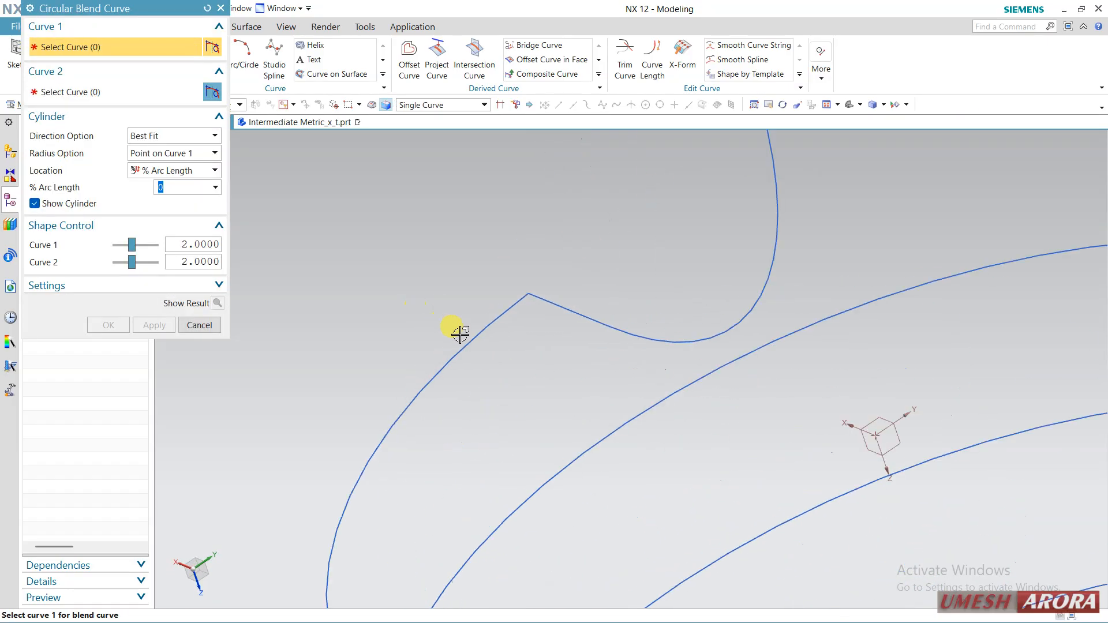
click(578, 314)
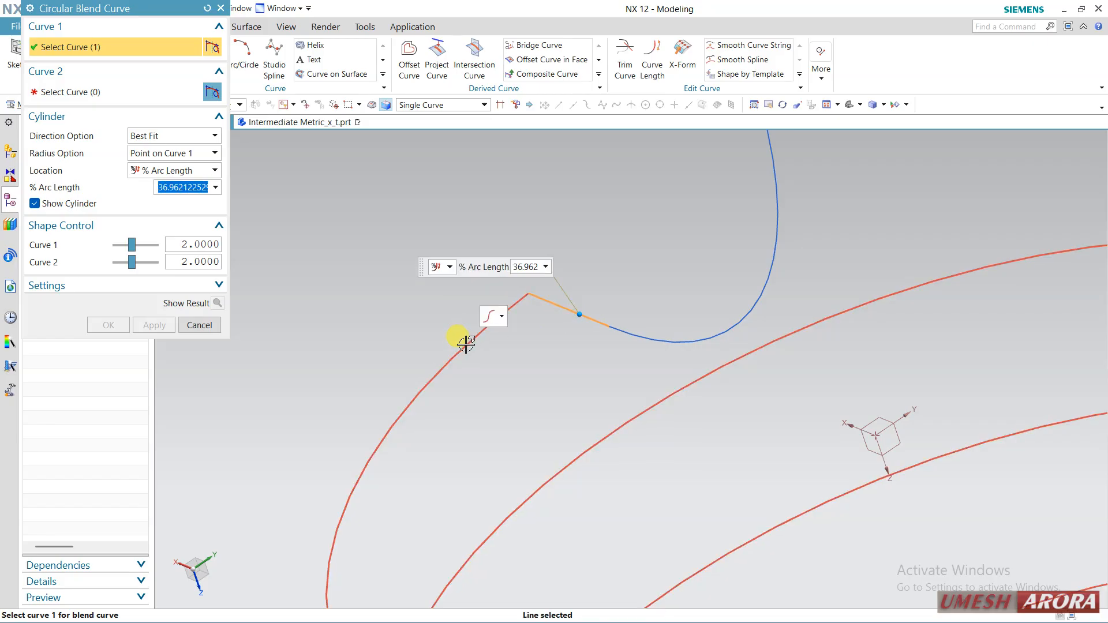
middle_click(465, 341)
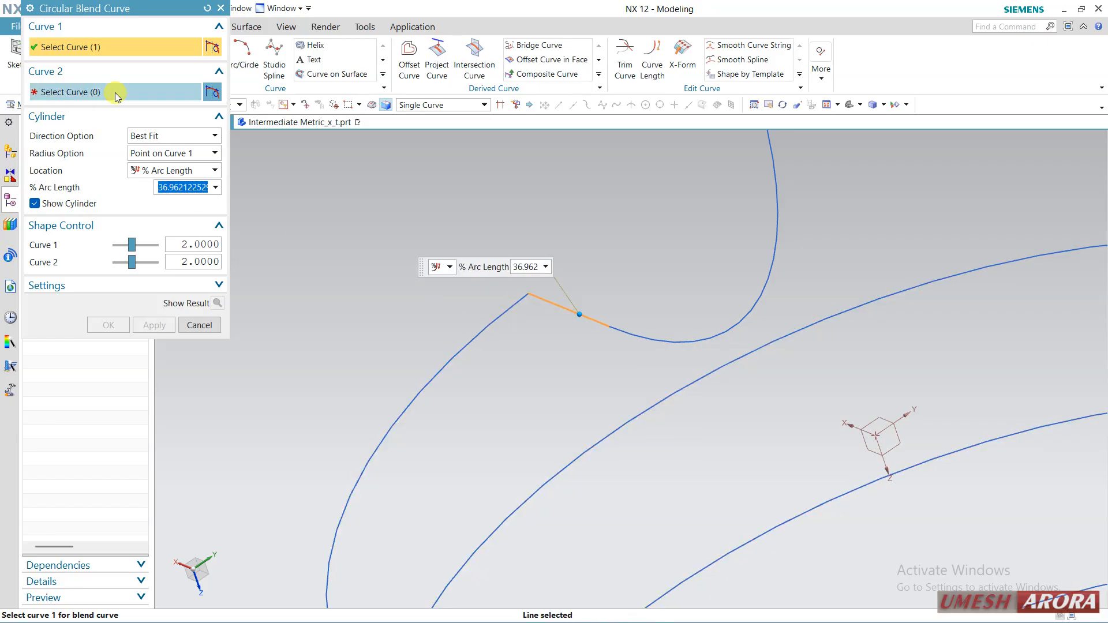
click(466, 342)
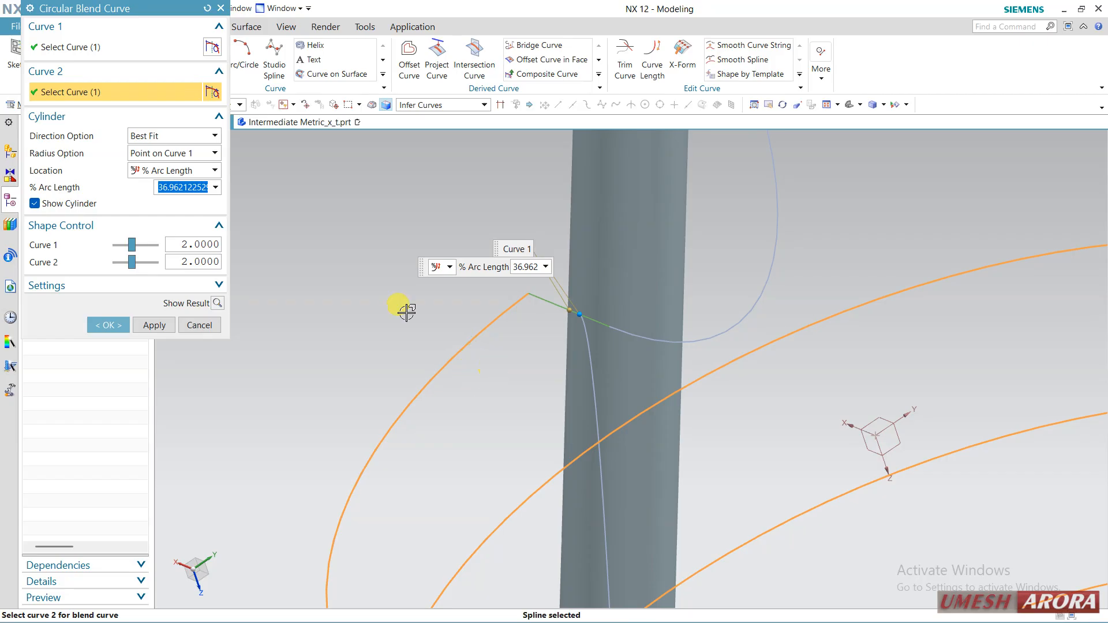
Set the blend's direction option to Vector along the Z axis, preview the result and create the curve
click(148, 139)
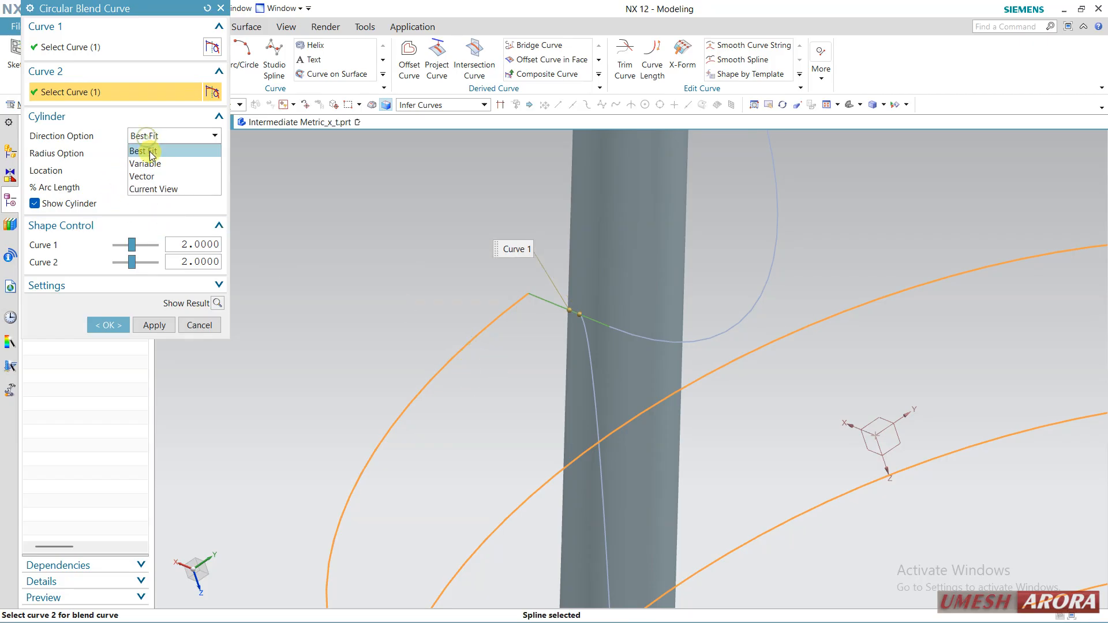
click(147, 171)
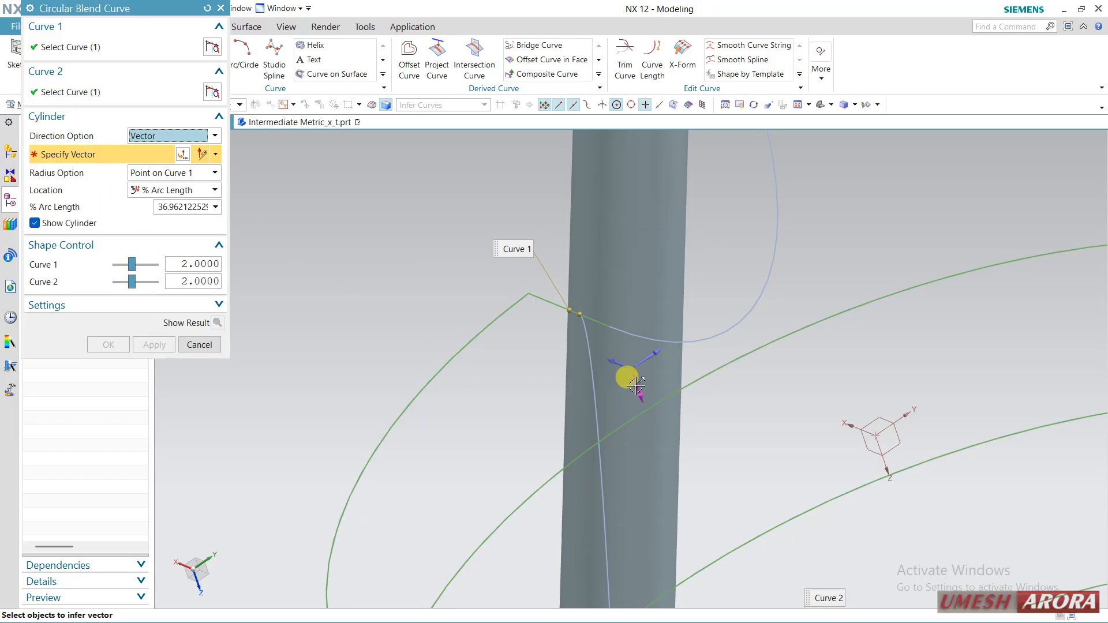
click(643, 396)
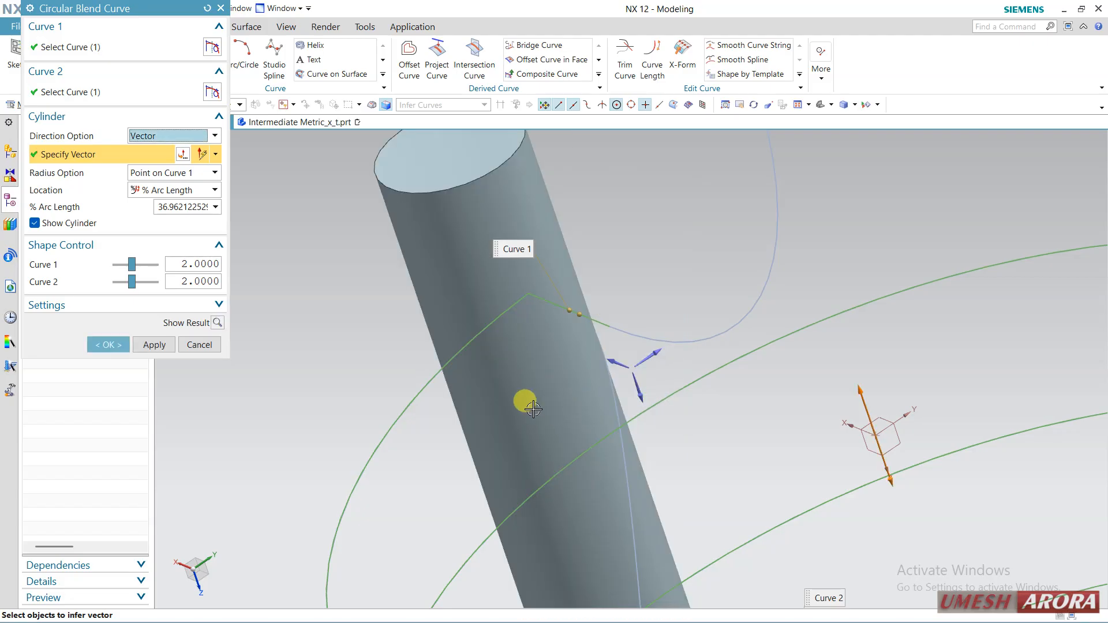
click(217, 323)
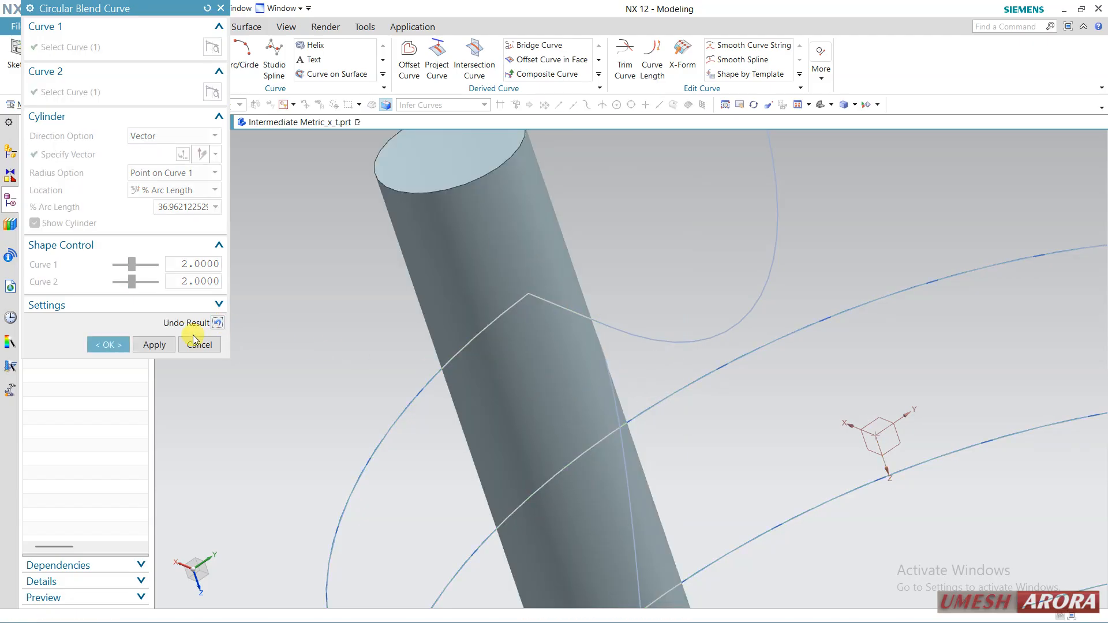
click(110, 345)
Delete the circular blend curve just made between the short trimmed line and the helix
scroll(604, 388, up, 5)
click(614, 432)
key(Delete)
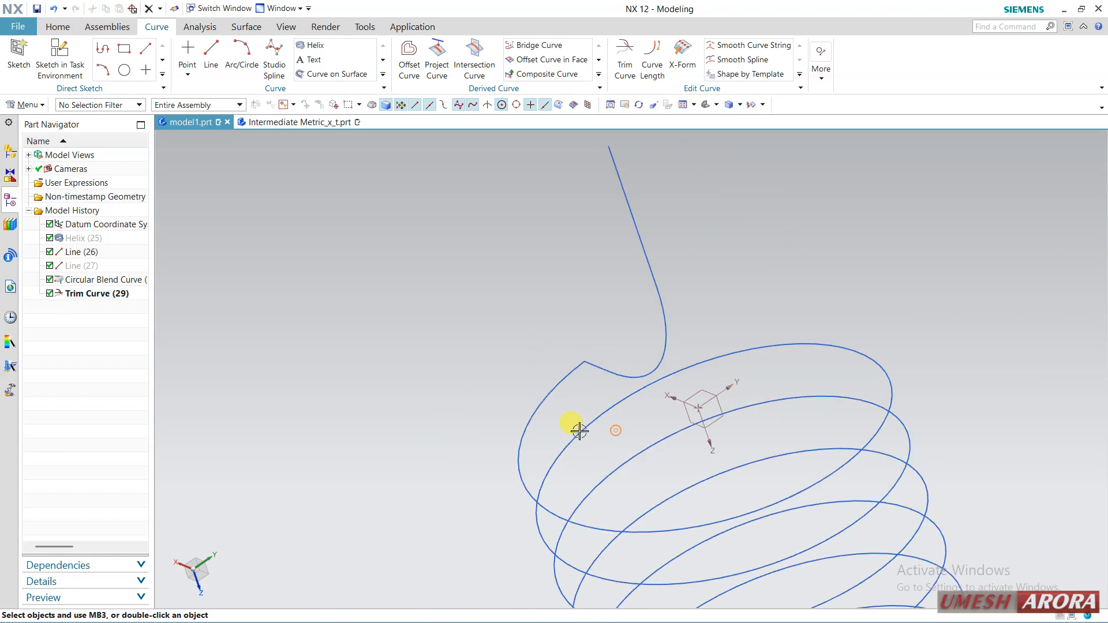
scroll(391, 349, up, 3)
middle_drag(392, 350, 473, 453)
click(833, 79)
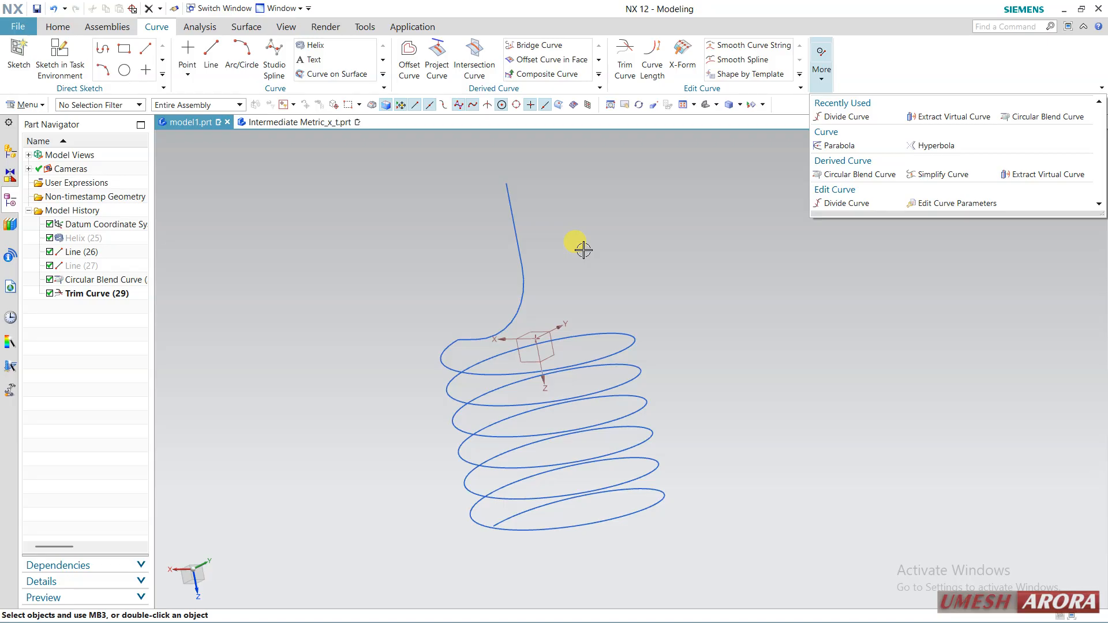
click(650, 238)
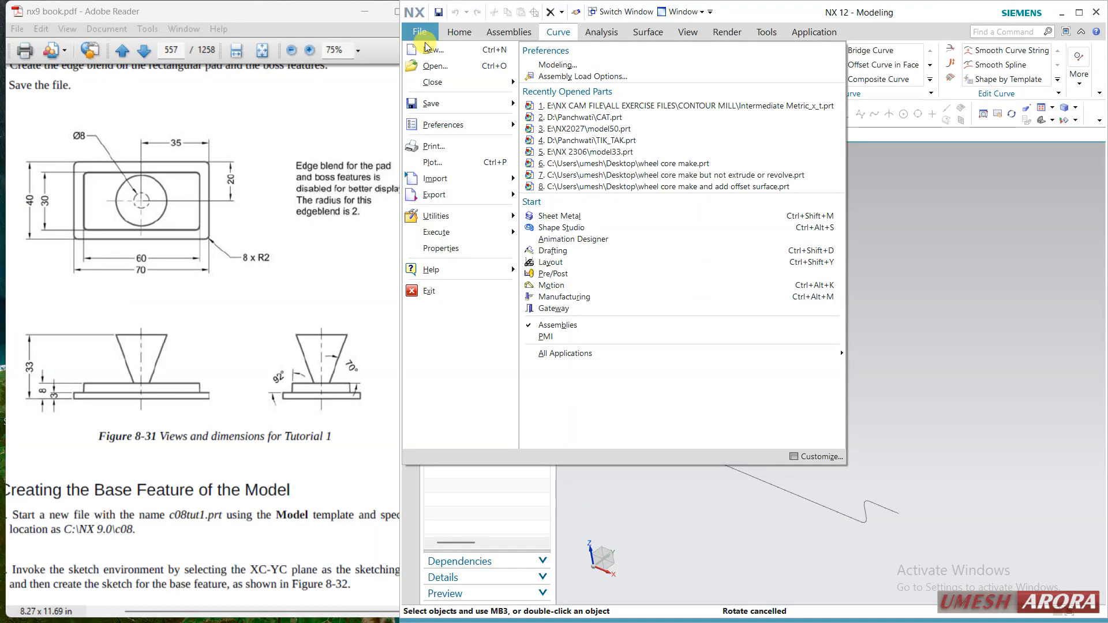
Create a new millimetre part model1.prt from the Model template and open a task-environment sketch on the XY plane
click(420, 32)
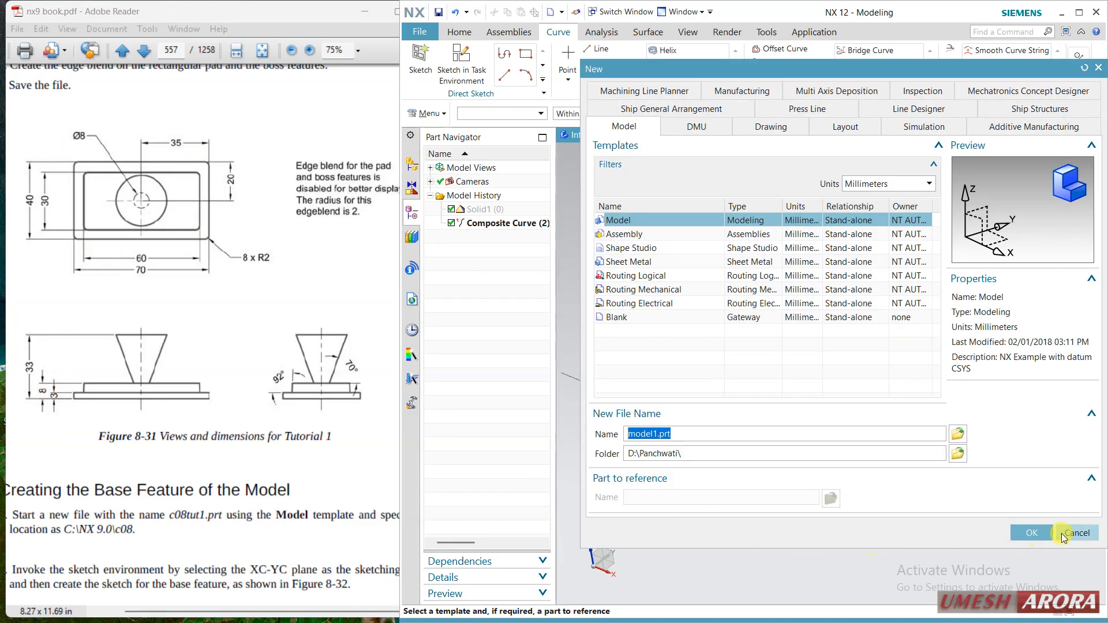
click(1032, 533)
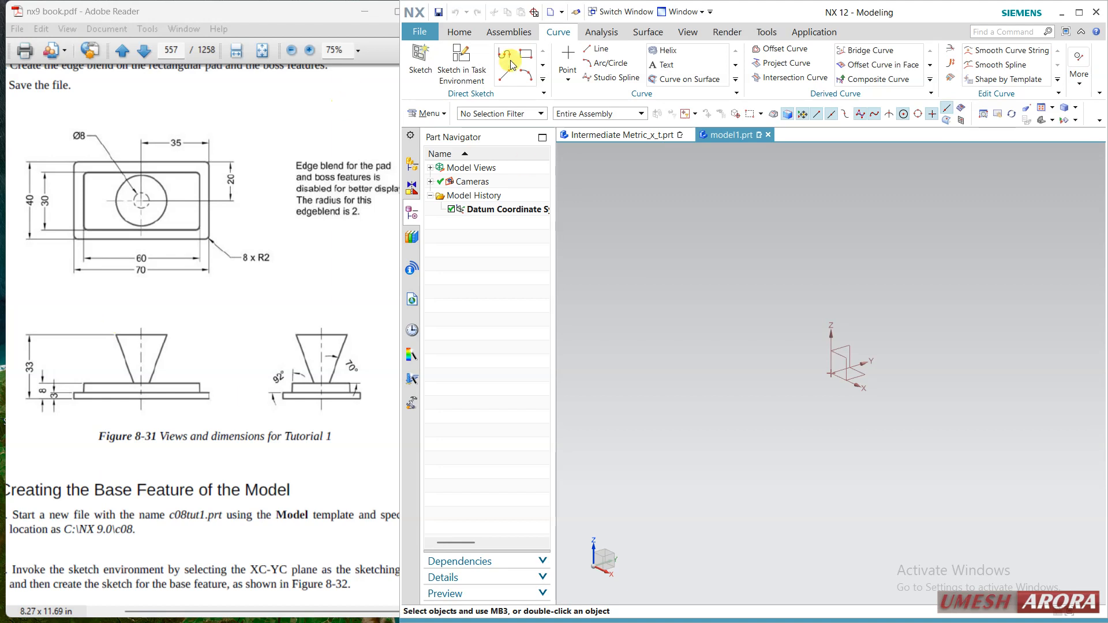
click(463, 55)
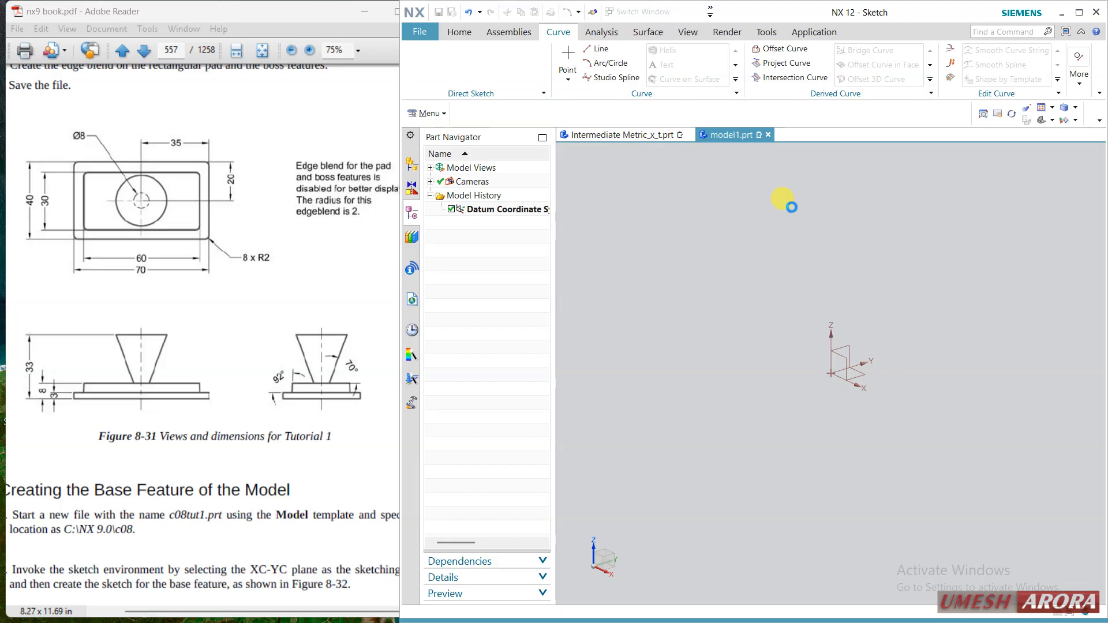
click(857, 371)
middle_click(732, 394)
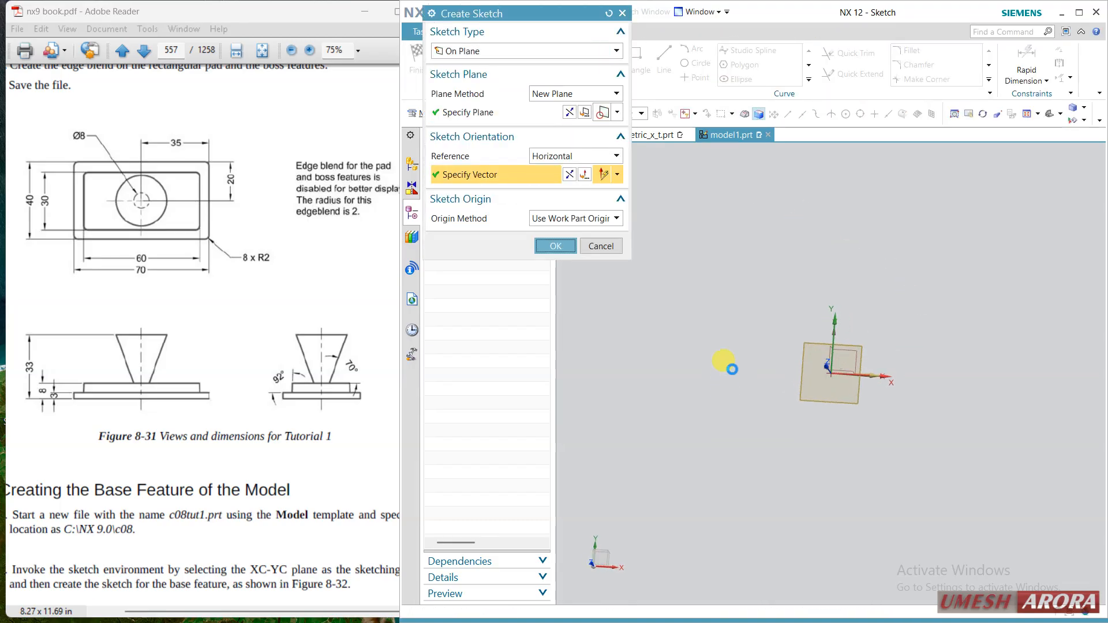
Sketch a from-centre rectangle about 196 by 135 mm centred on the sketch origin
click(637, 68)
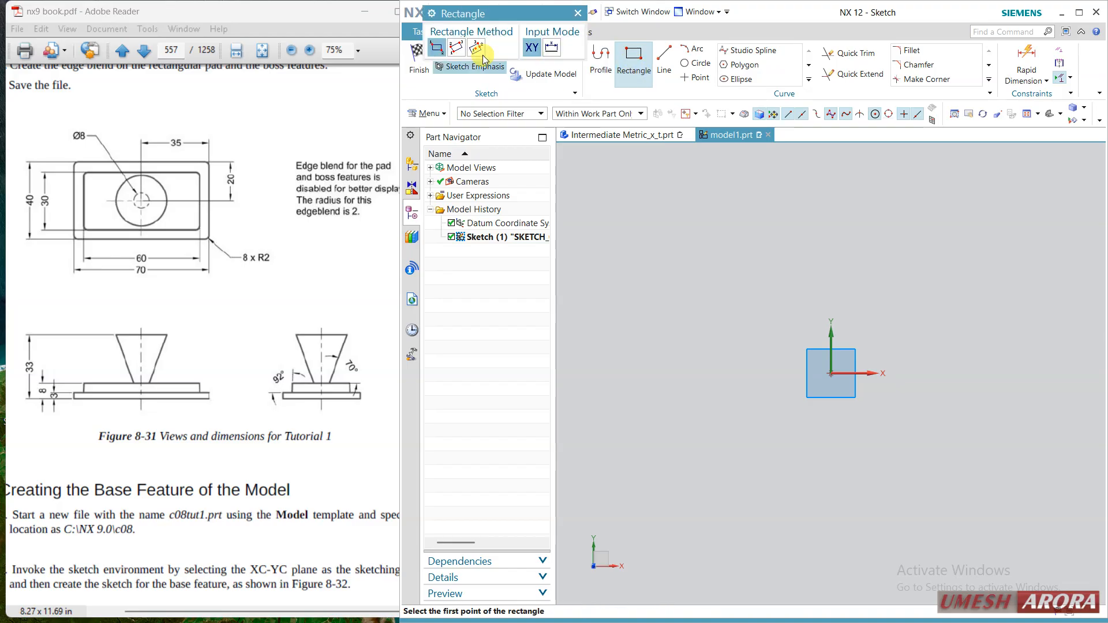
click(476, 47)
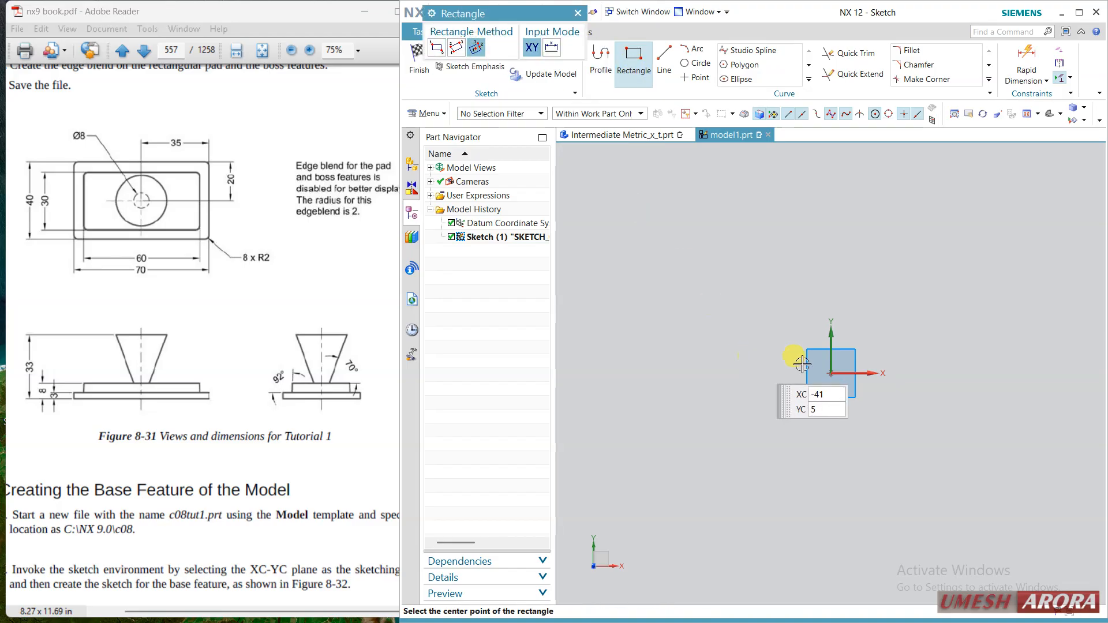
click(831, 374)
click(982, 269)
middle_click(687, 198)
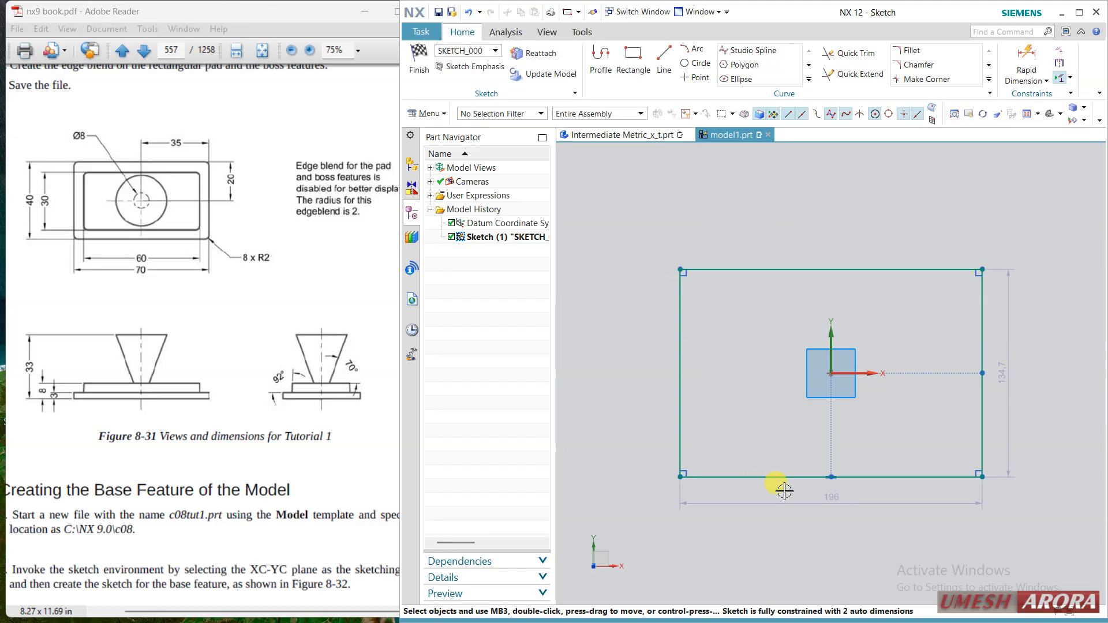
Set the rectangle's width to 70 mm and its height to 40 mm
double_click(816, 503)
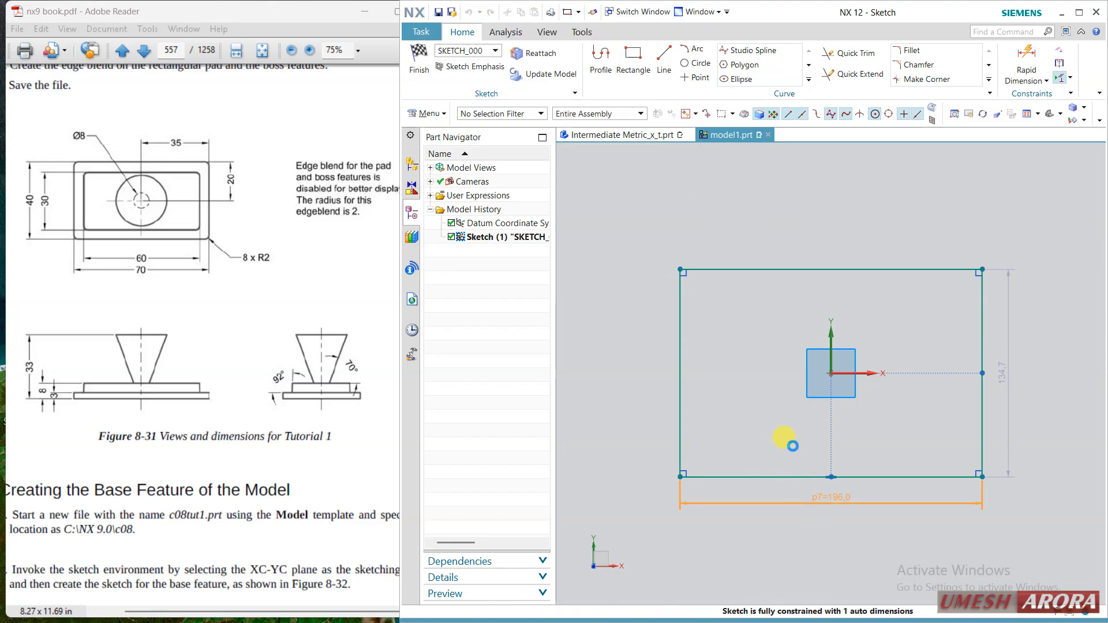
text(70)
key(Return)
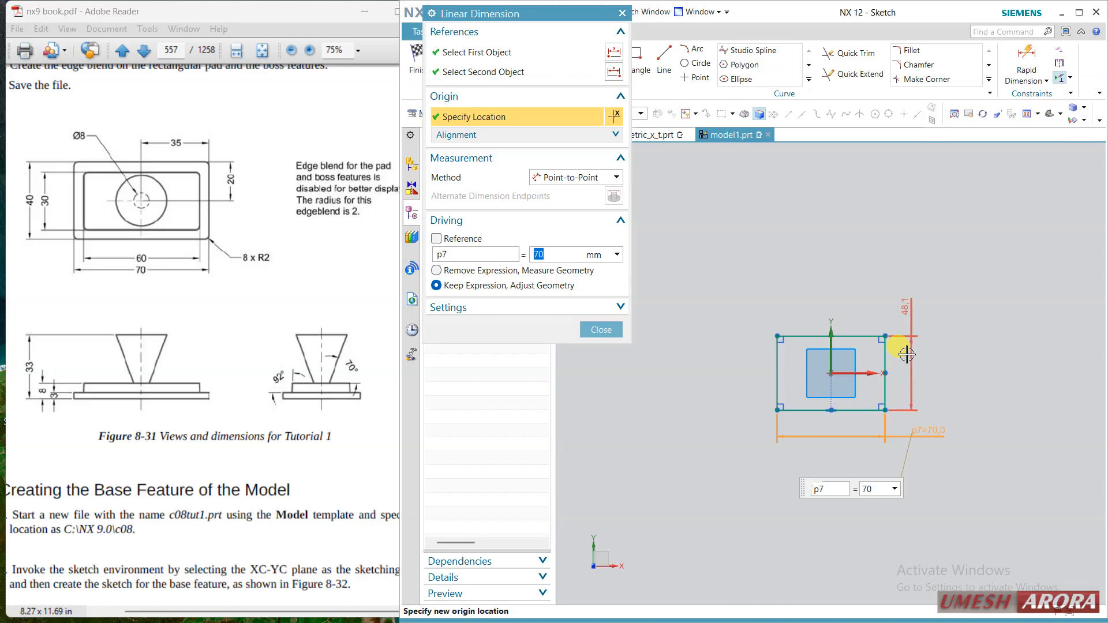
double_click(902, 328)
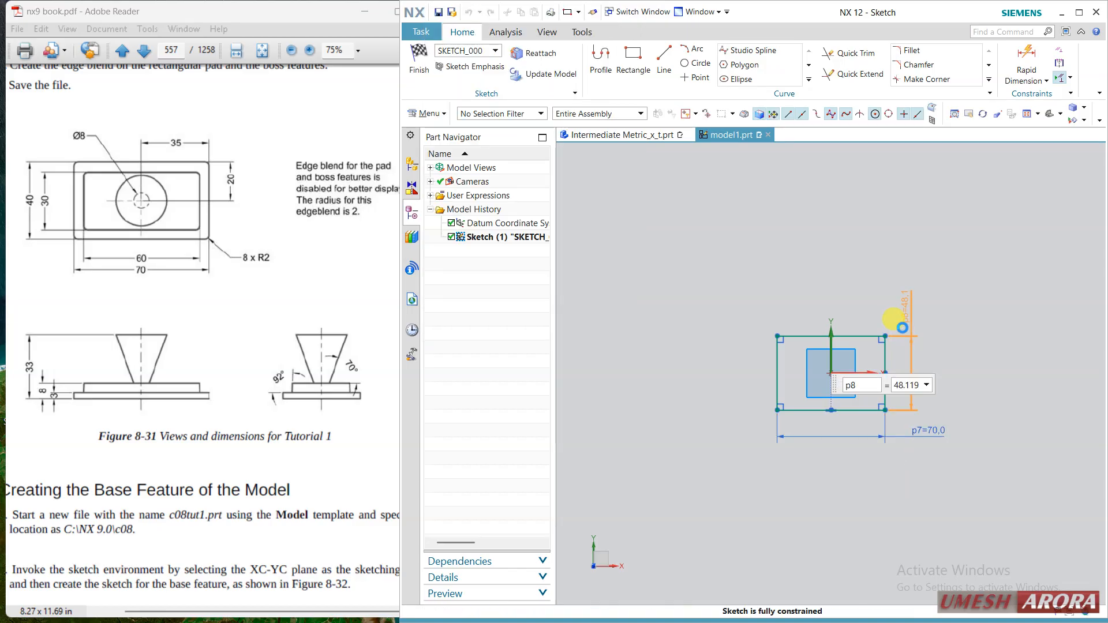
text(40)
key(Return)
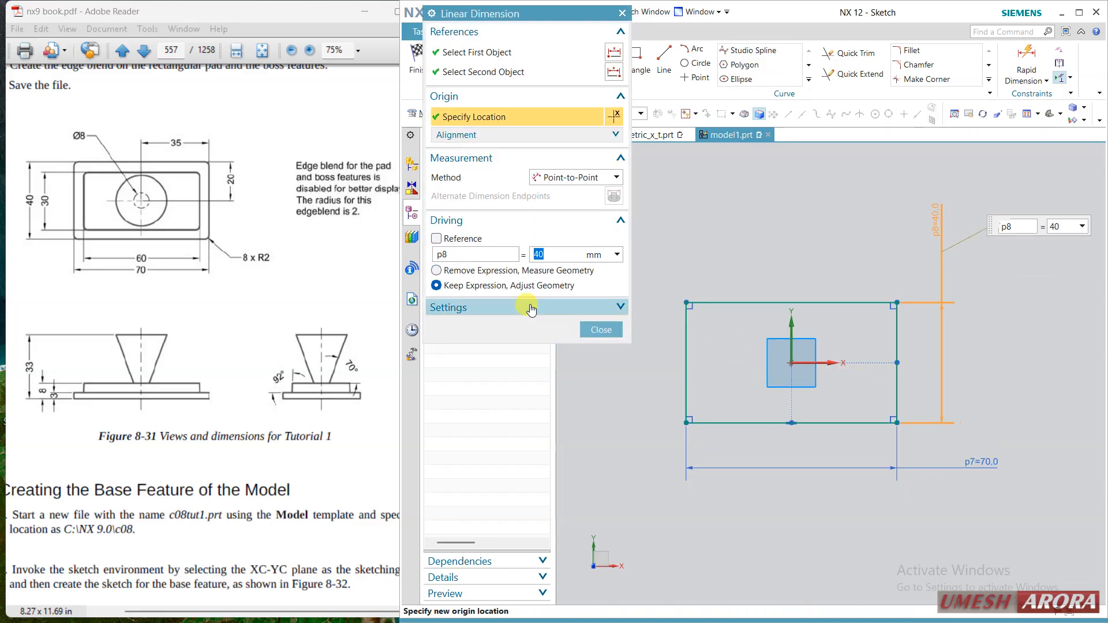
click(588, 330)
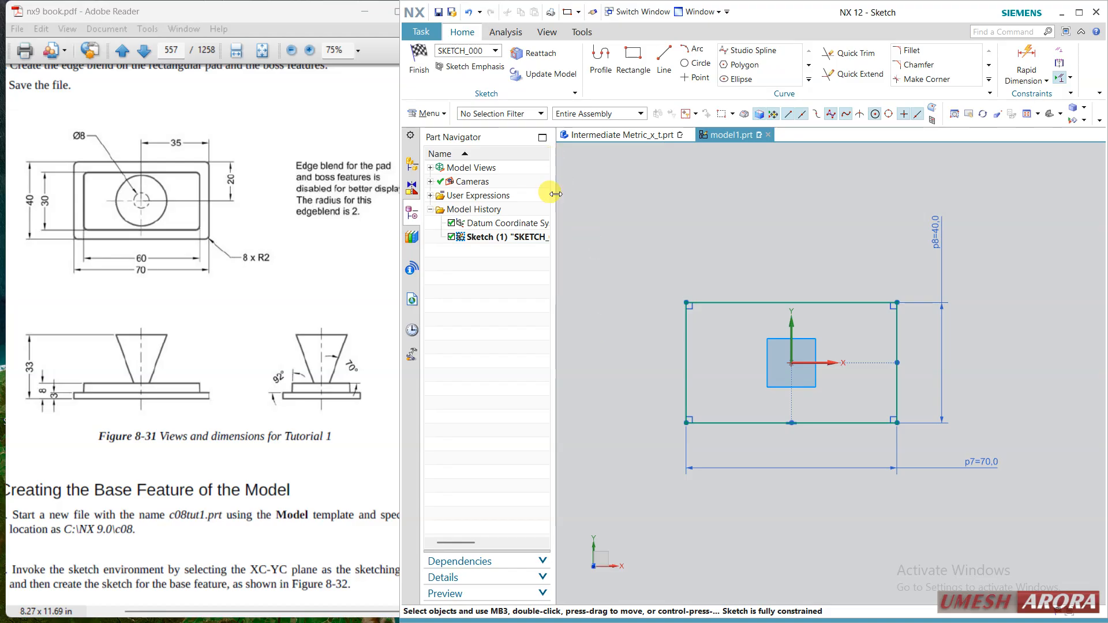
Sketch a second from-centre rectangle about 56 by 29 mm at the origin, inside the first one
click(633, 61)
click(791, 363)
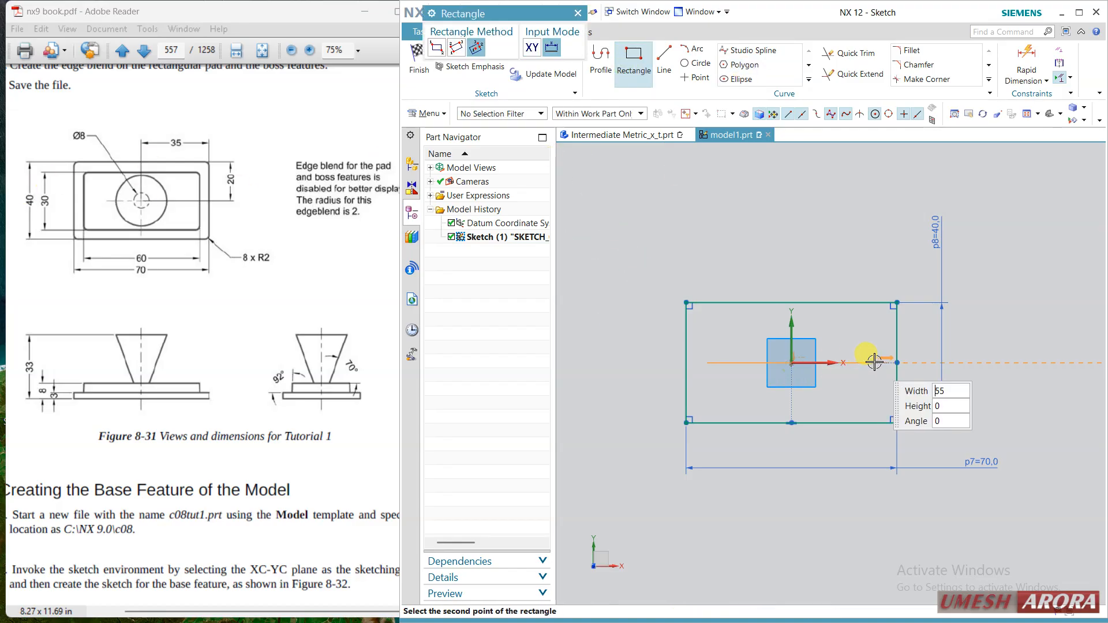
click(874, 321)
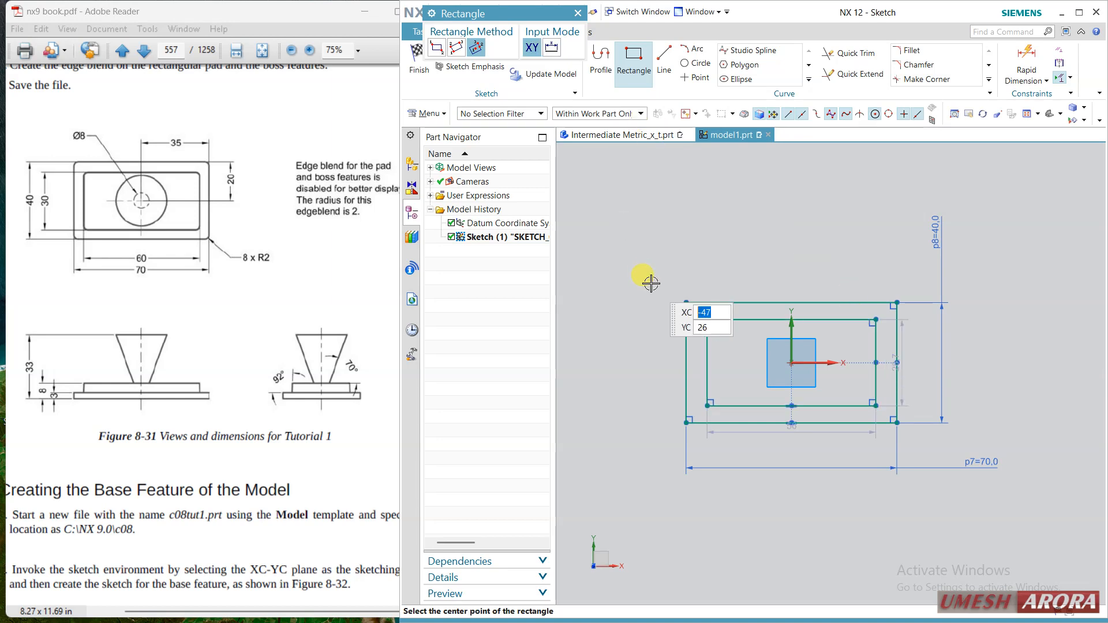
key(Escape)
Set the inner rectangle's width to 60 mm and height to 30 mm, and finish the sketch
double_click(771, 422)
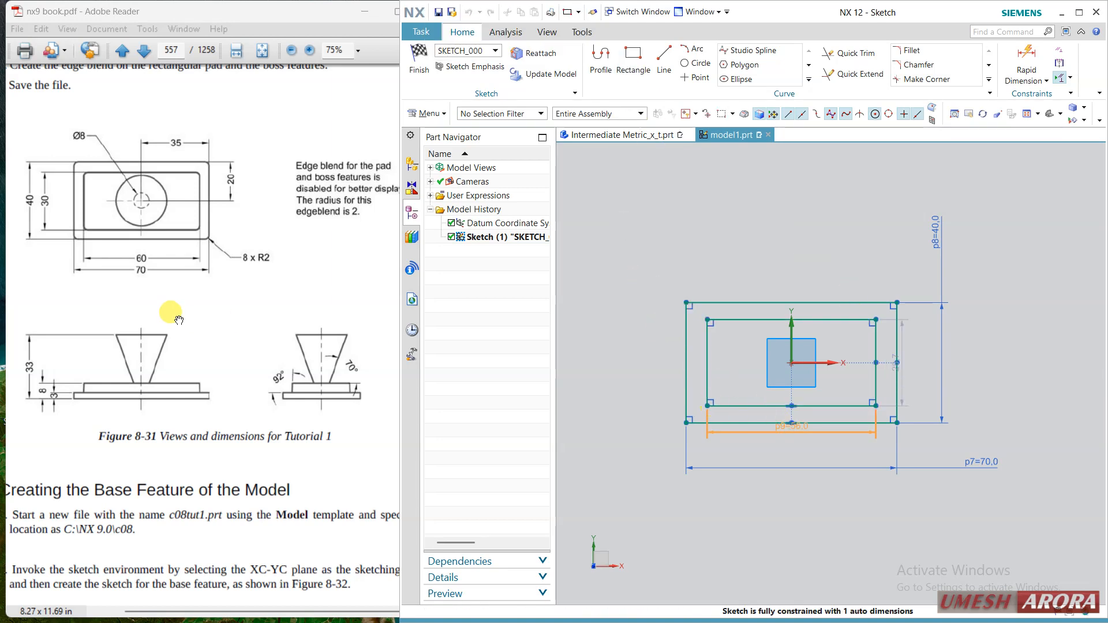
key(Return)
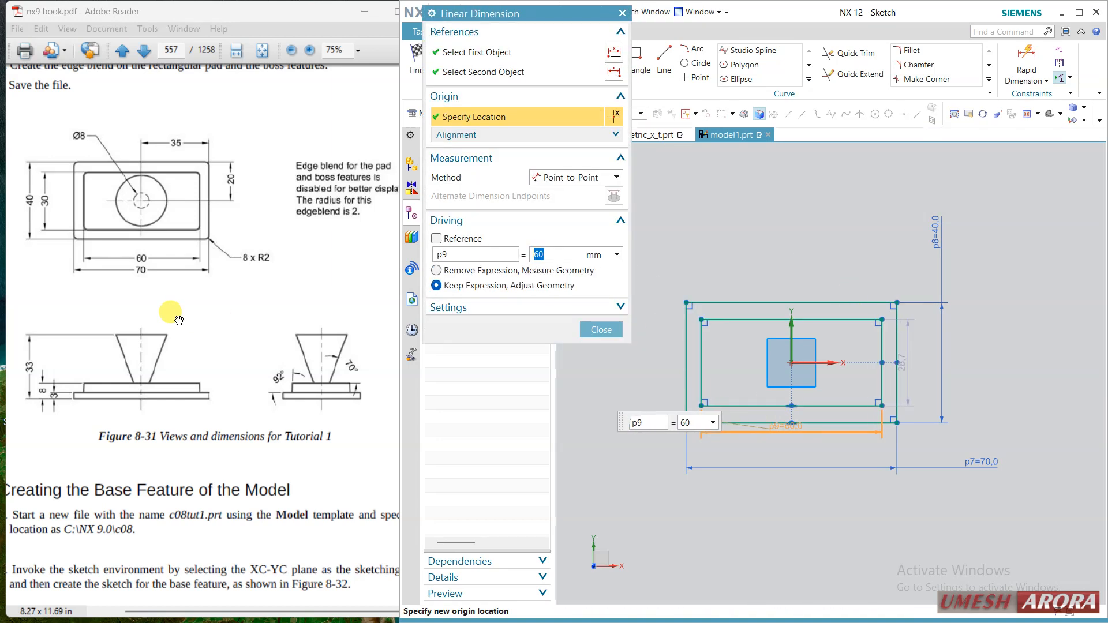
double_click(908, 337)
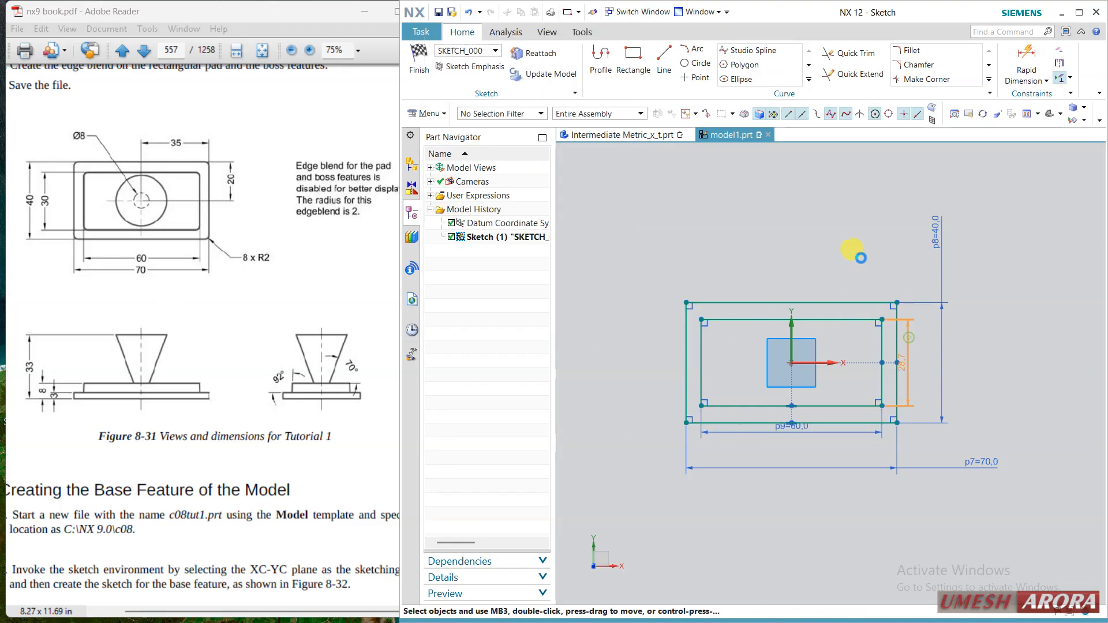
text(30)
key(Return)
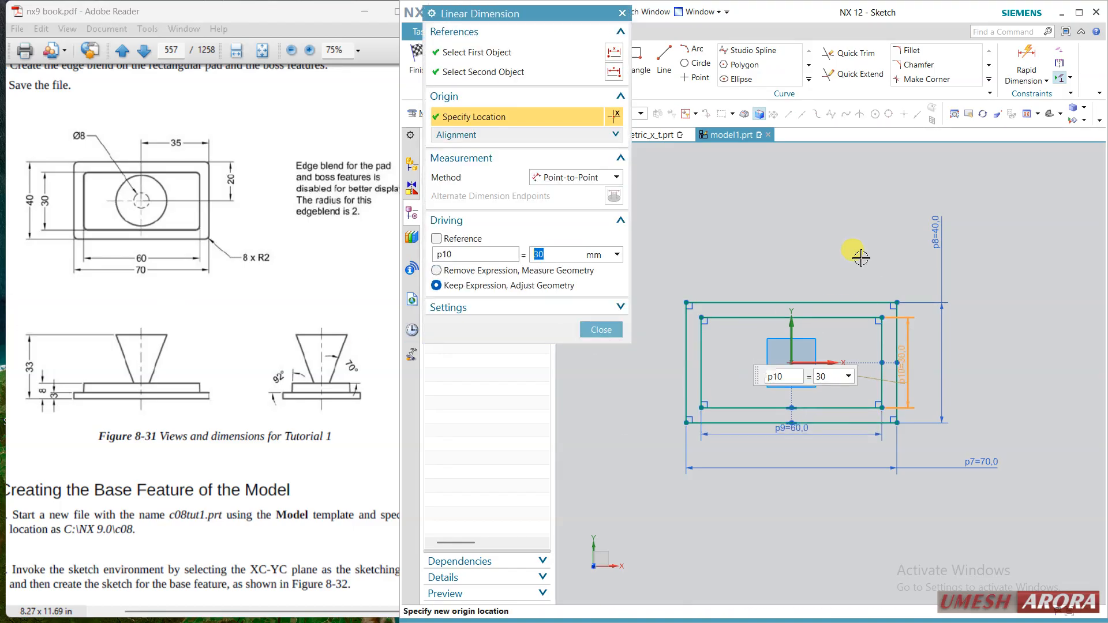
click(600, 329)
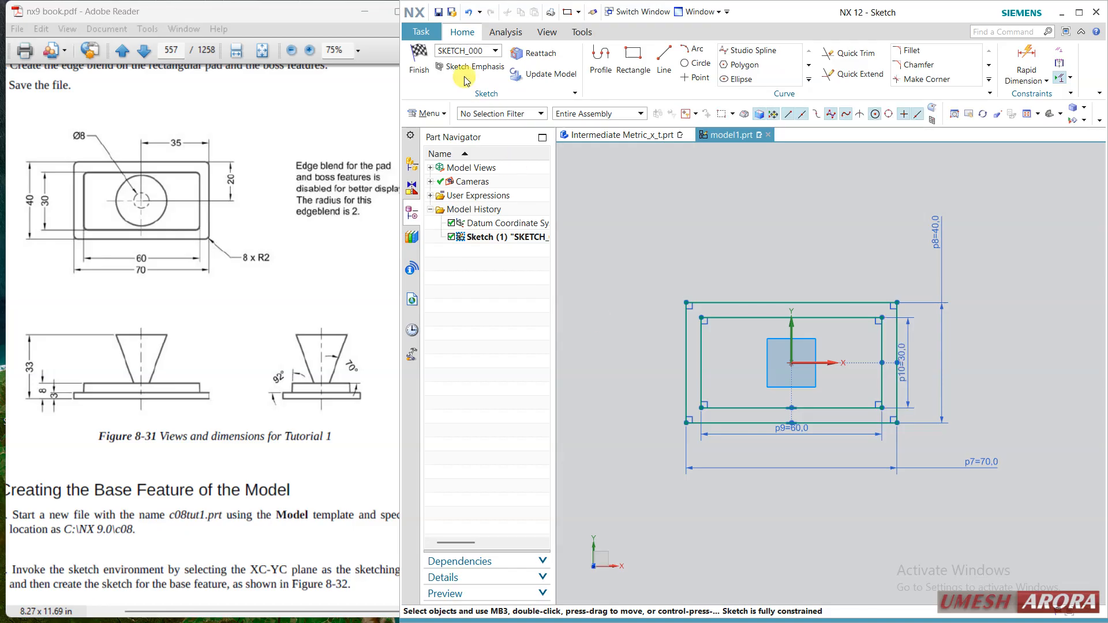
click(419, 61)
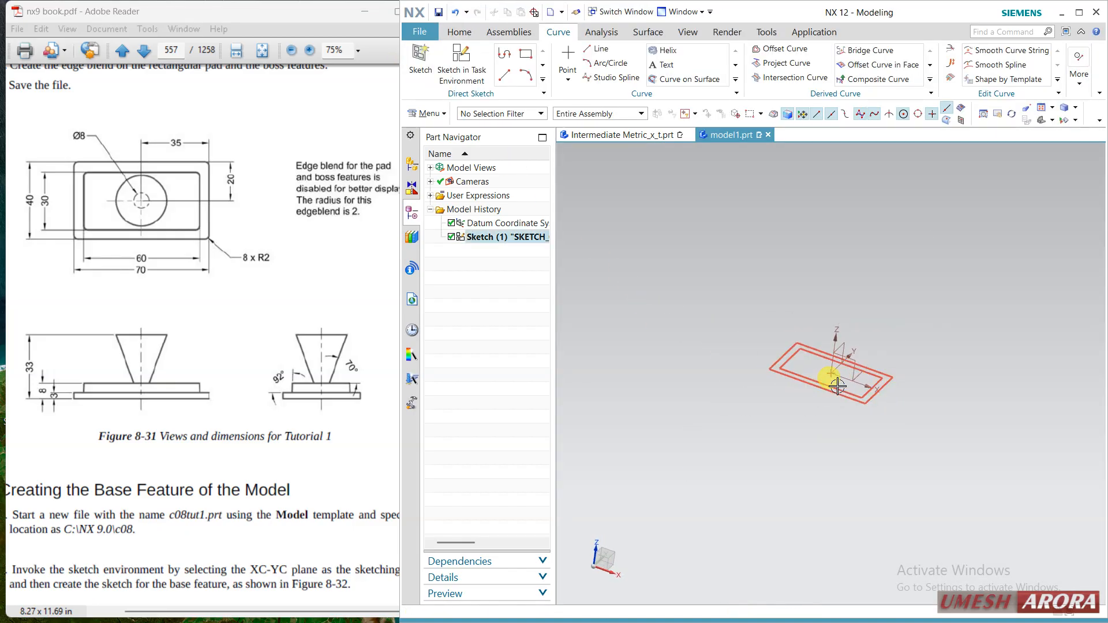
Extrude the outer rectangle 3 mm downward as the base plate, selecting it with the Connected Curves rule
scroll(837, 386, up, 4)
click(459, 32)
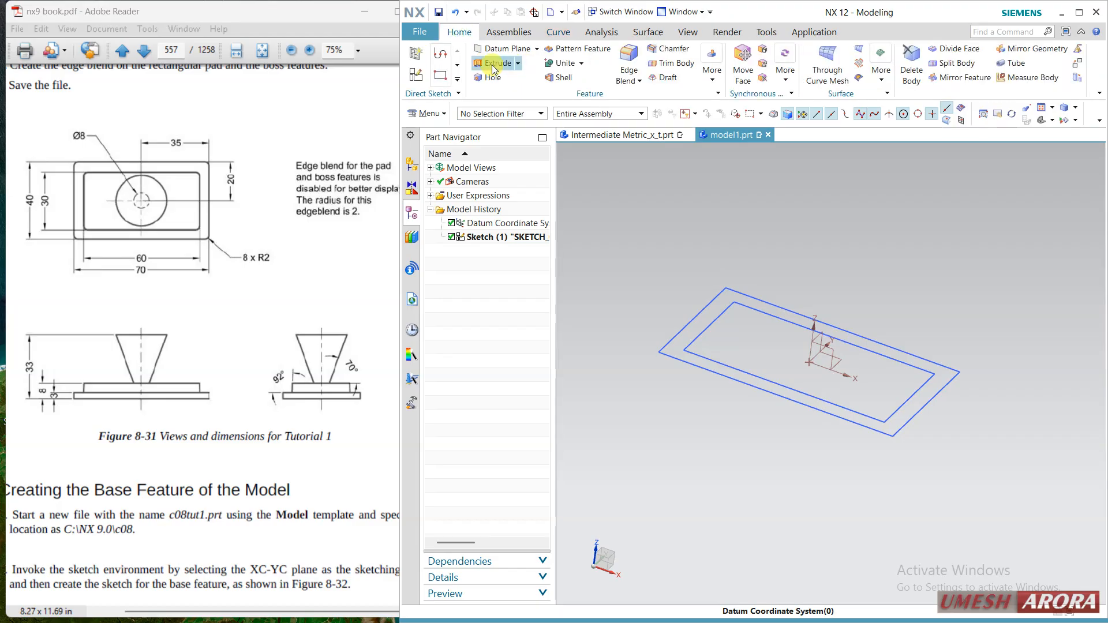
click(511, 65)
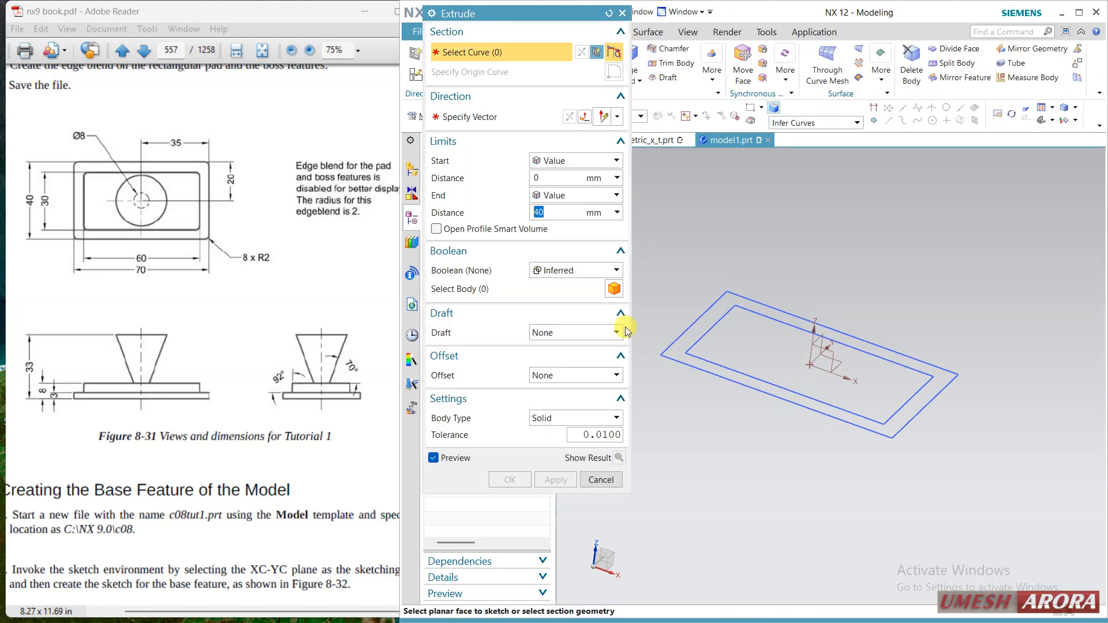
click(805, 123)
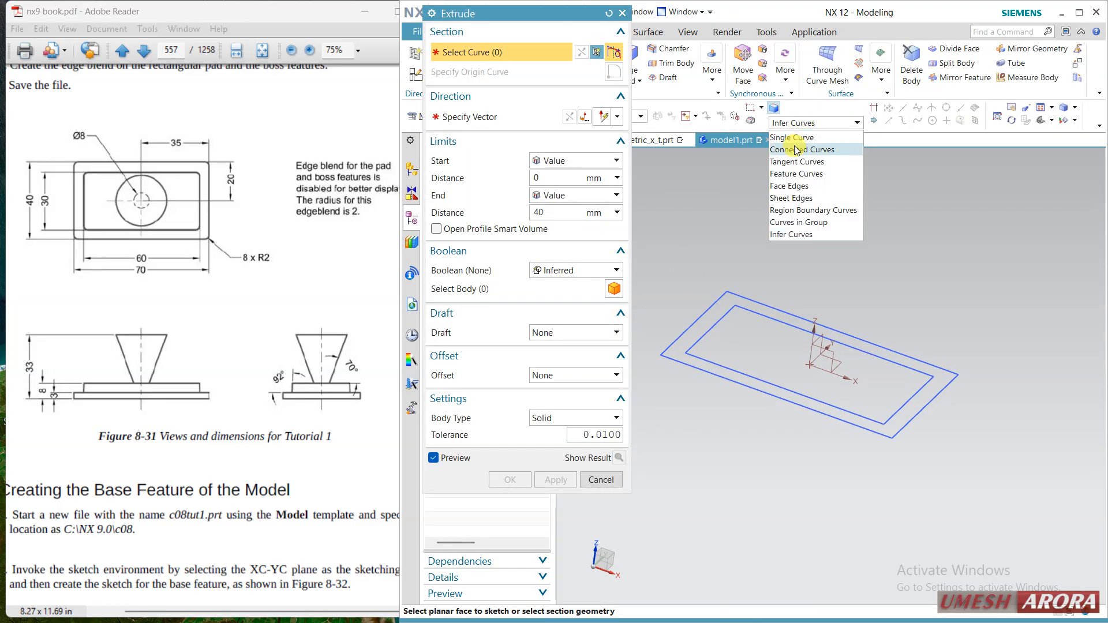
click(794, 149)
click(700, 321)
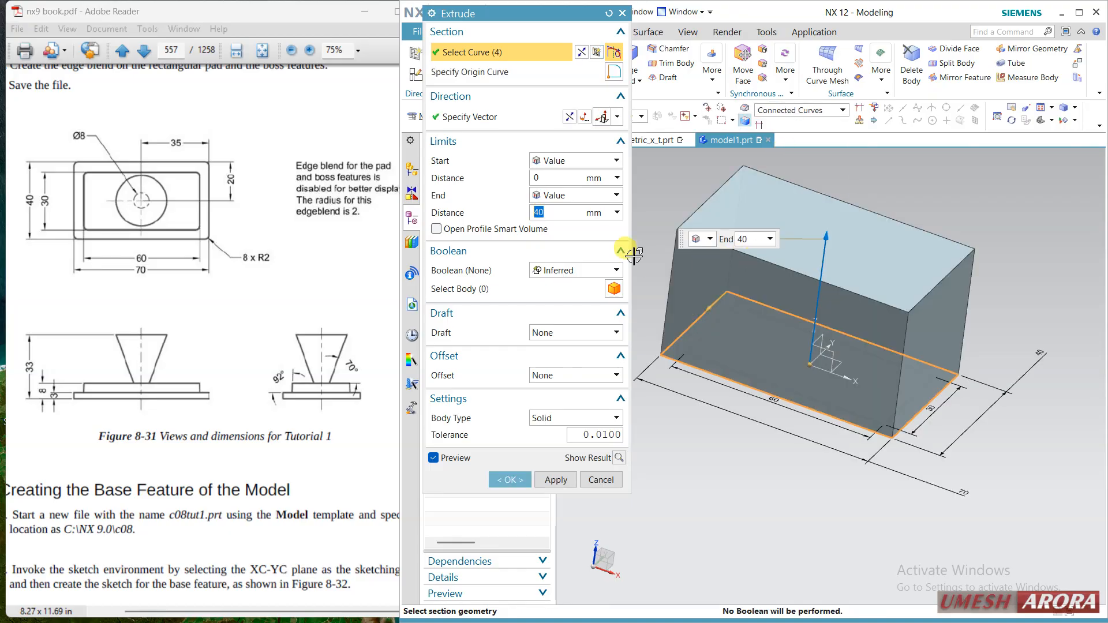
click(569, 118)
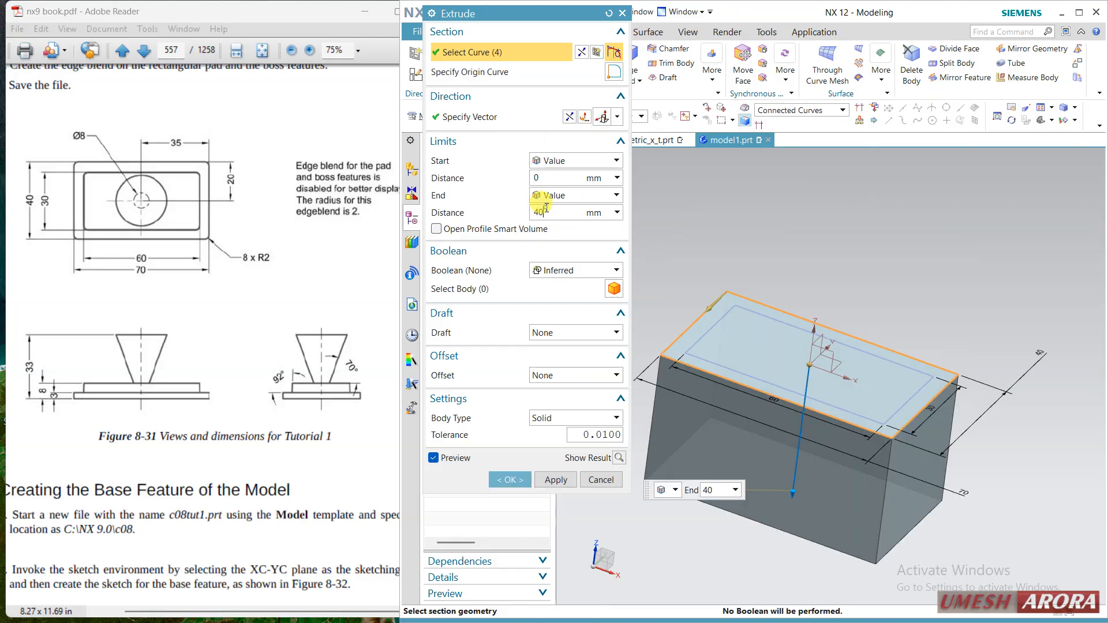
key(Return)
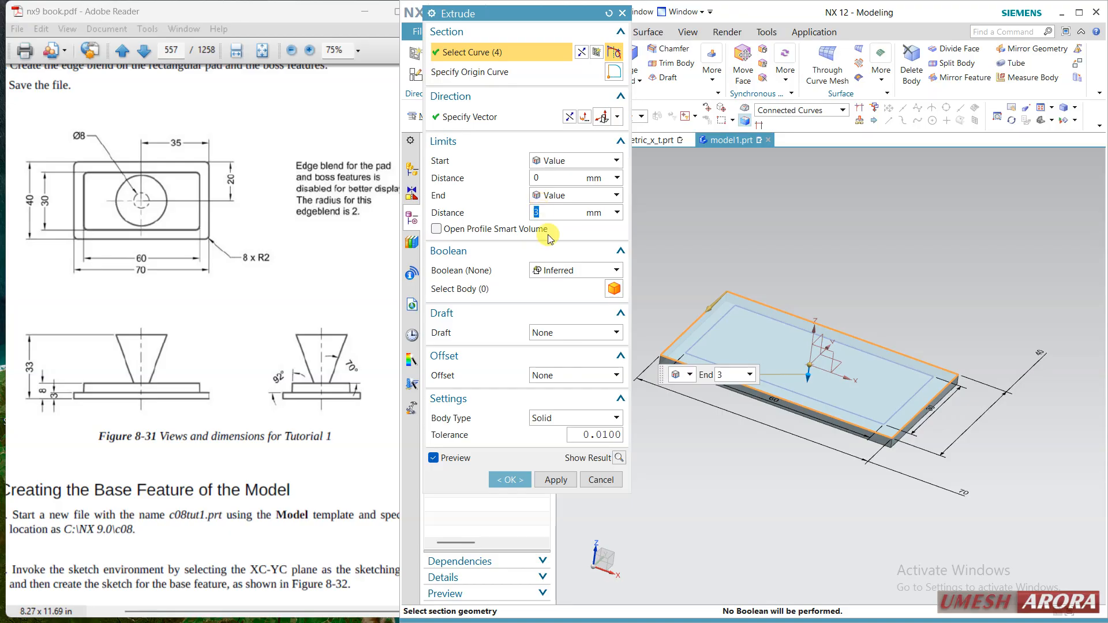
click(569, 481)
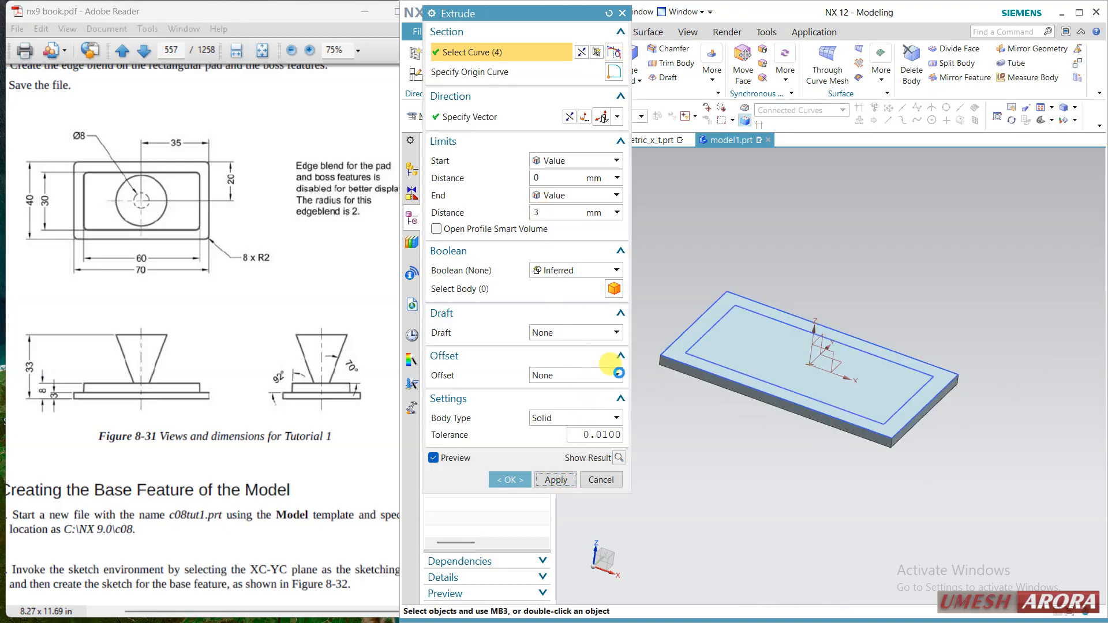
Set up an upward extrusion of the inner rectangle with an end distance of 5 mm
click(710, 328)
mouse_move(638, 248)
middle_down()
mouse_move(673, 227)
mouse_move(633, 232)
middle_up()
text(5)
key(Return)
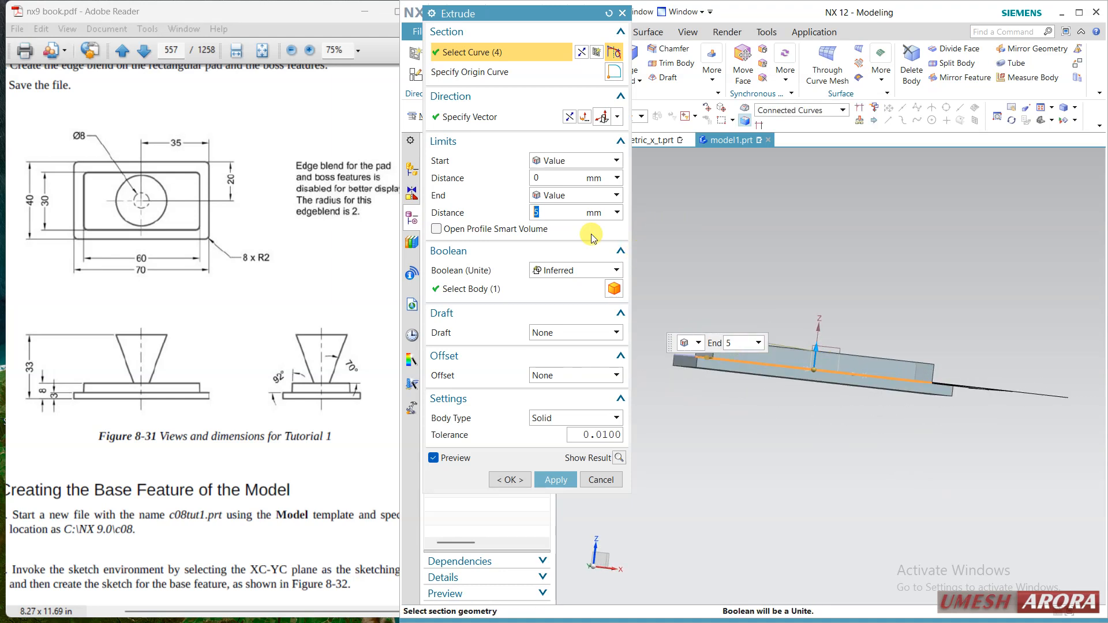
key(F8)
scroll(700, 371, up, 5)
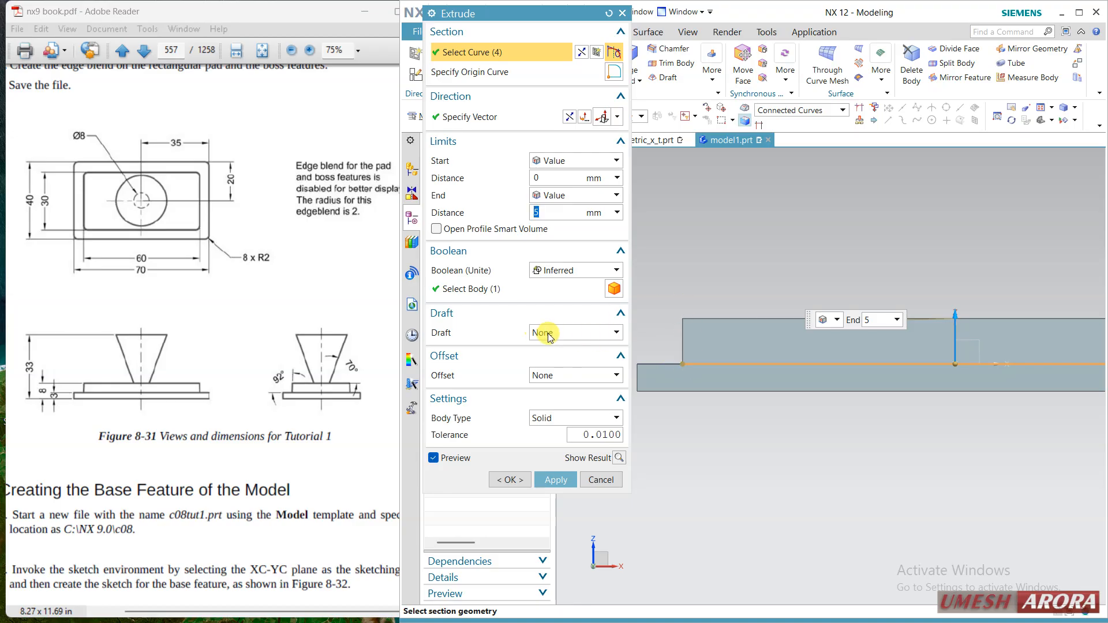
Add a single 2° From Section draft to the pad extrusion and create it
click(549, 333)
click(554, 374)
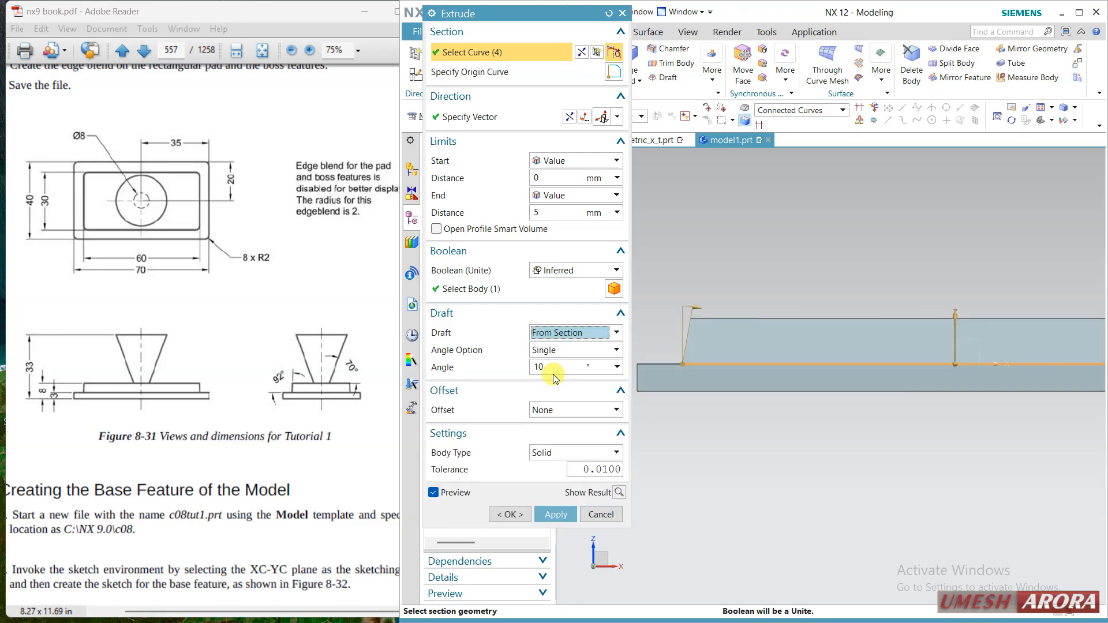
double_click(552, 368)
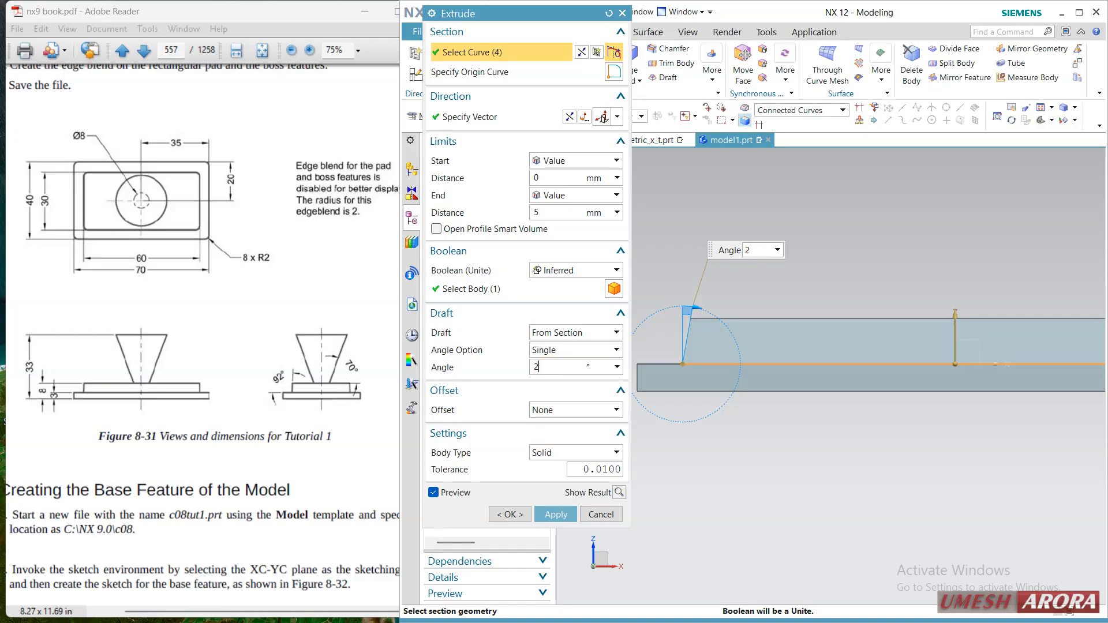
key(Return)
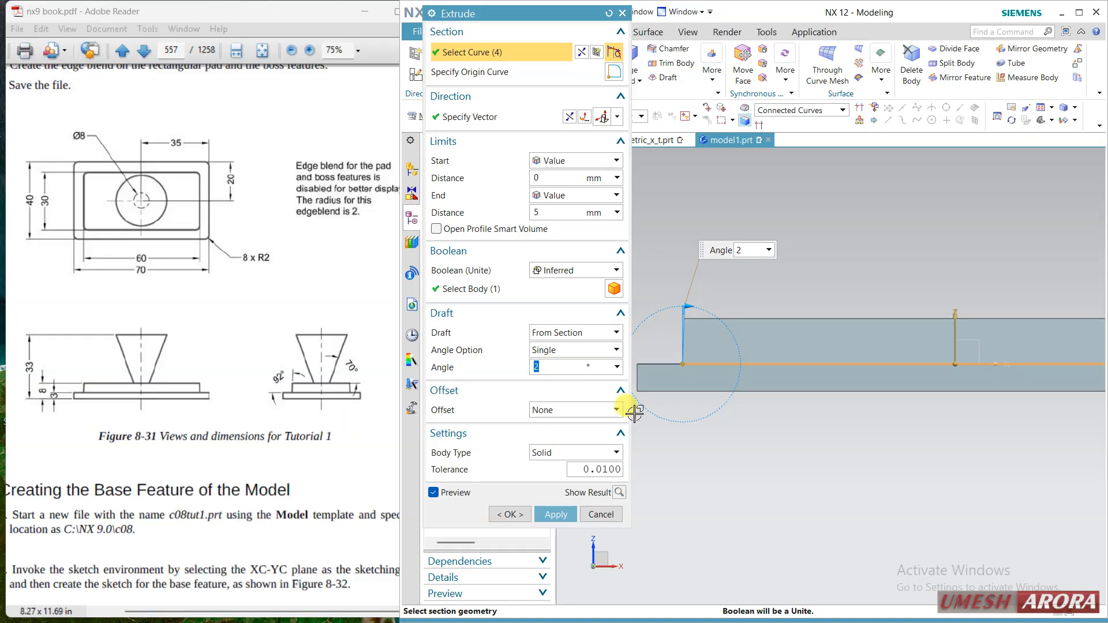
click(509, 513)
Review the drafted pad's extrusion settings and inspect the solid from different angles
middle_drag(682, 438, 705, 458)
double_click(743, 390)
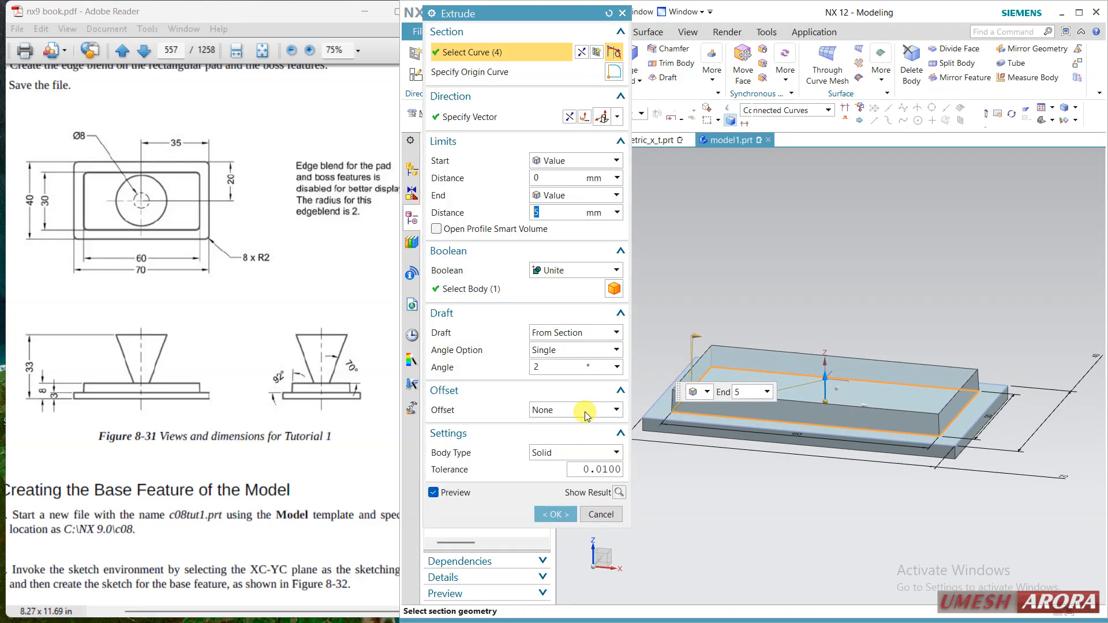
click(600, 511)
middle_drag(831, 370, 816, 396)
mouse_move(787, 466)
middle_down()
mouse_move(776, 480)
mouse_move(802, 472)
middle_up()
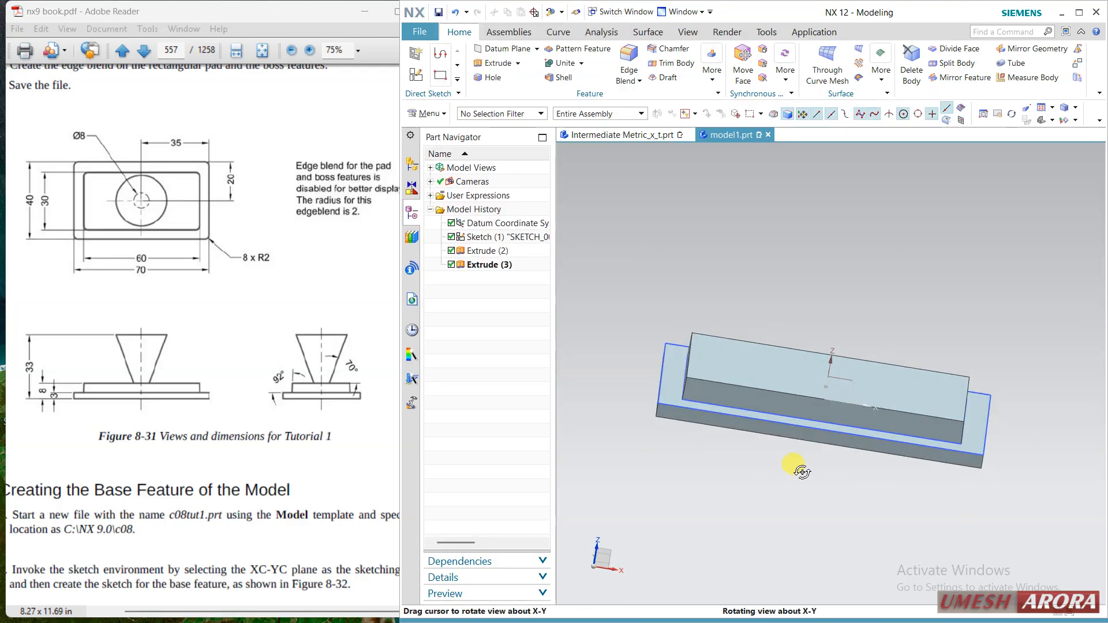
Open a task-environment sketch on the XZ plane with the X axis as horizontal reference and the plane normal reversed
click(414, 85)
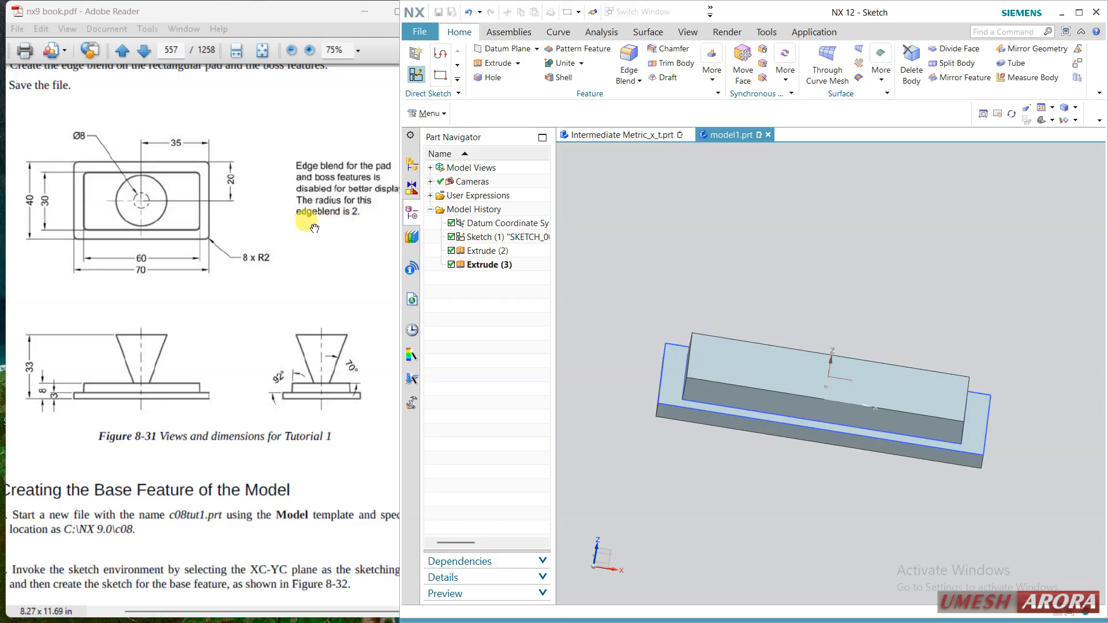
click(844, 385)
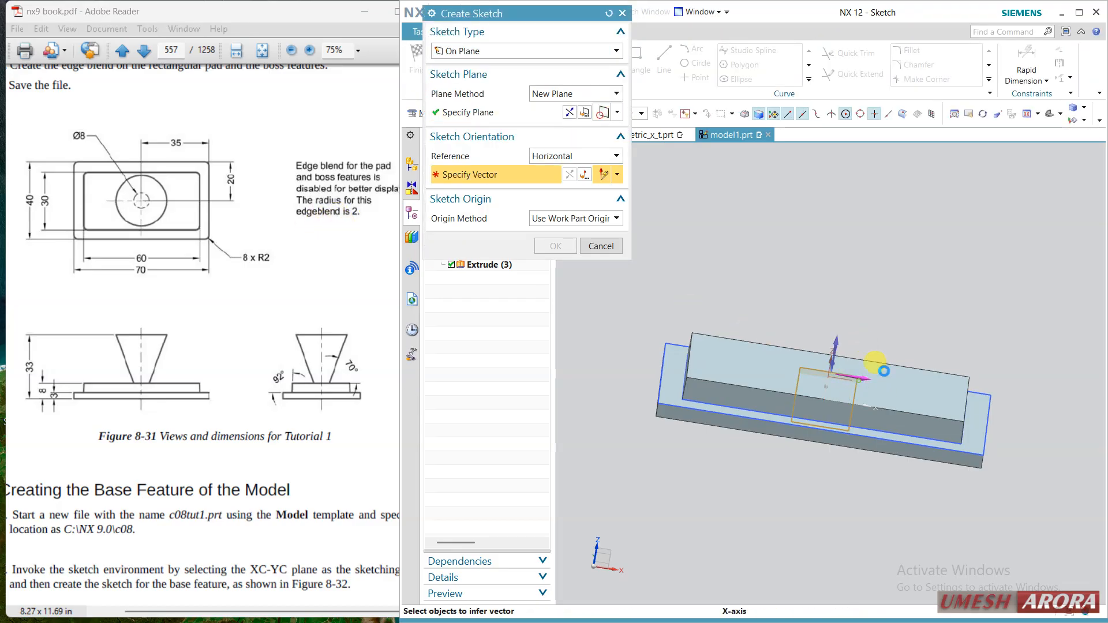
click(878, 365)
middle_drag(864, 239, 820, 239)
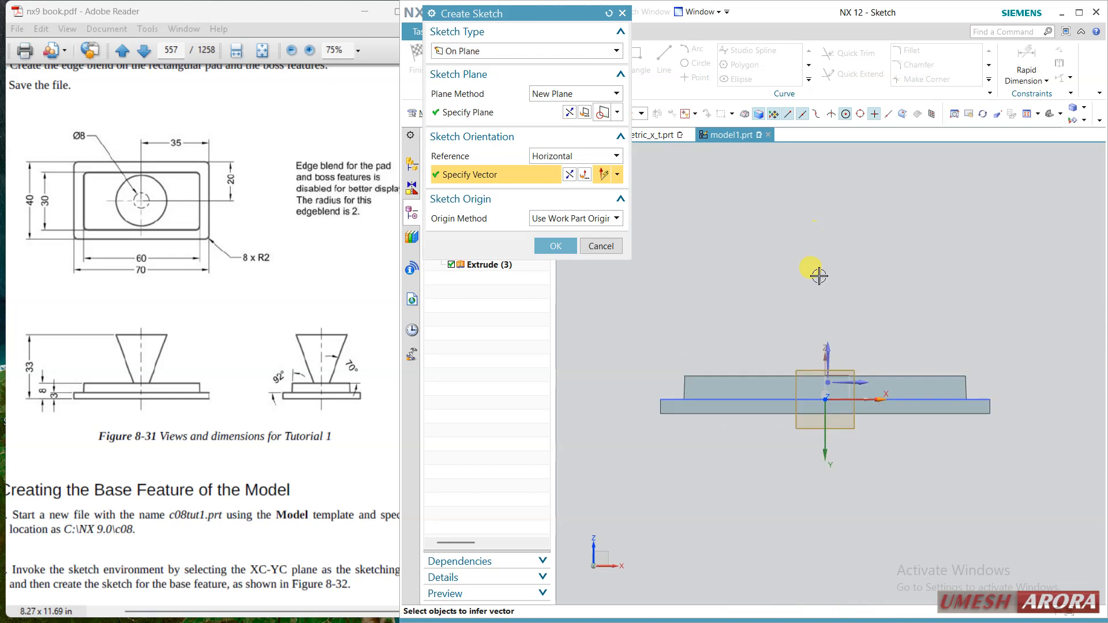
click(569, 113)
click(551, 247)
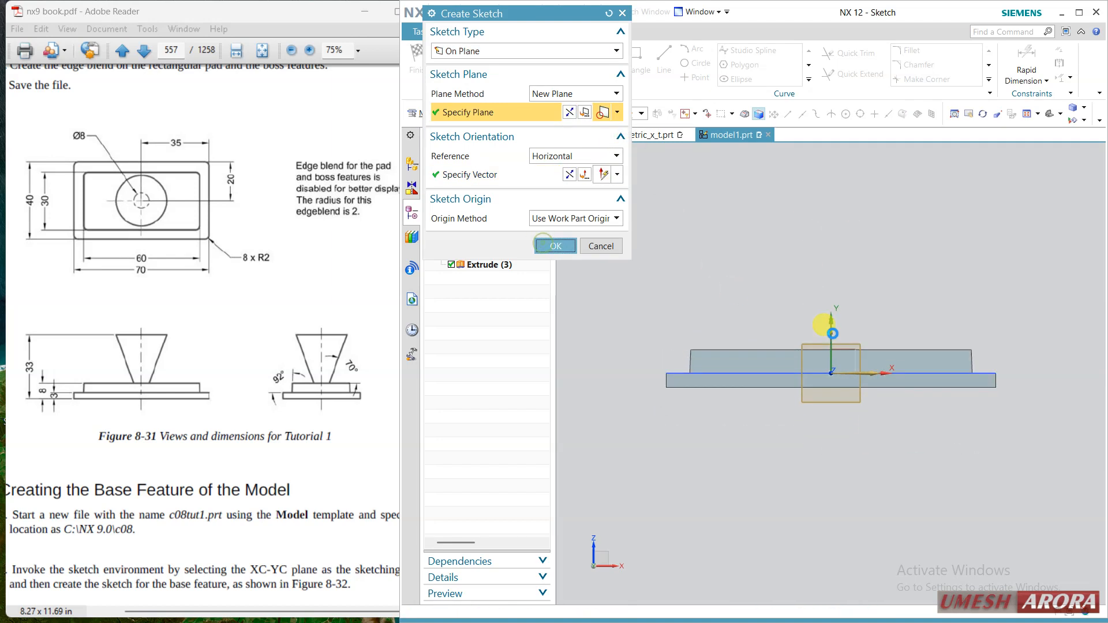
Sketch a closed four-sided half-boss profile from the pad's top midpoint, about 37 mm tall, 23 mm wide on top and 10 mm at the base
click(830, 349)
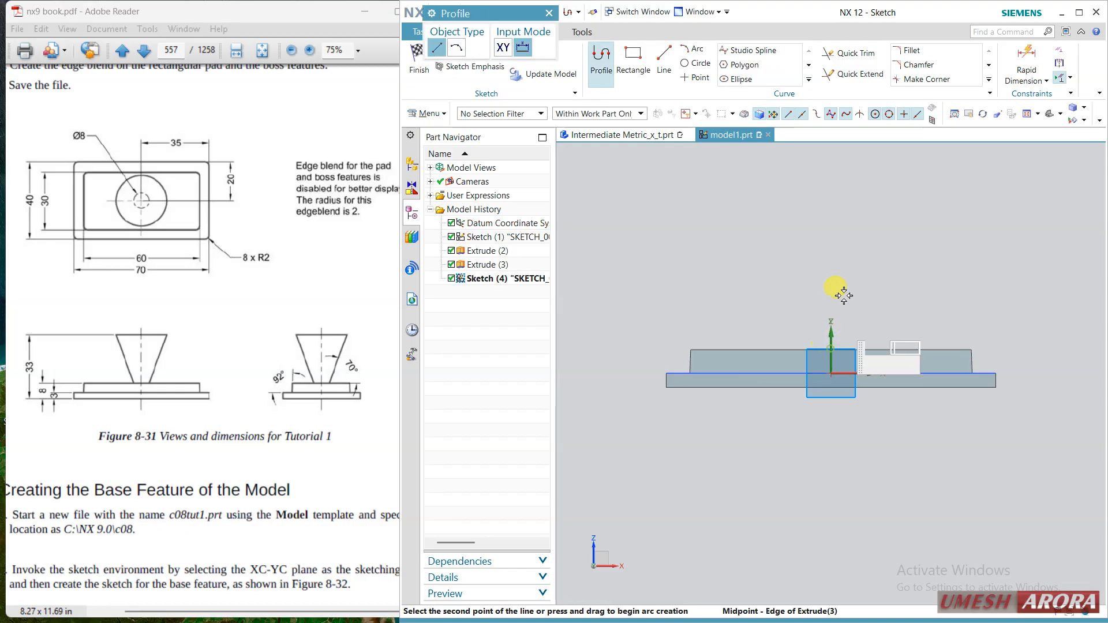
click(829, 176)
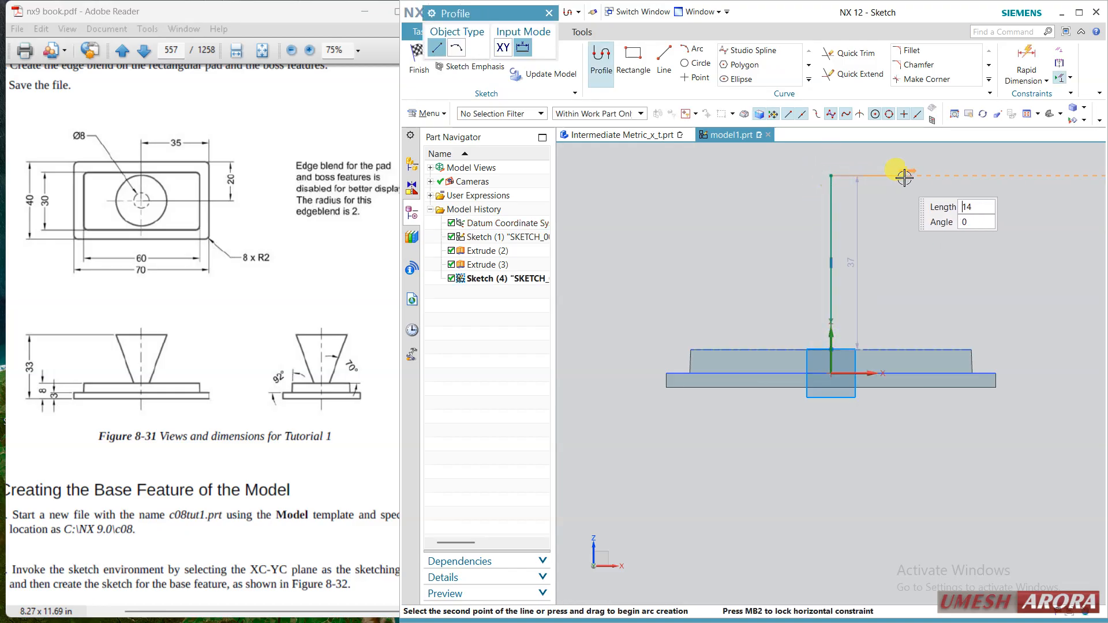
click(939, 175)
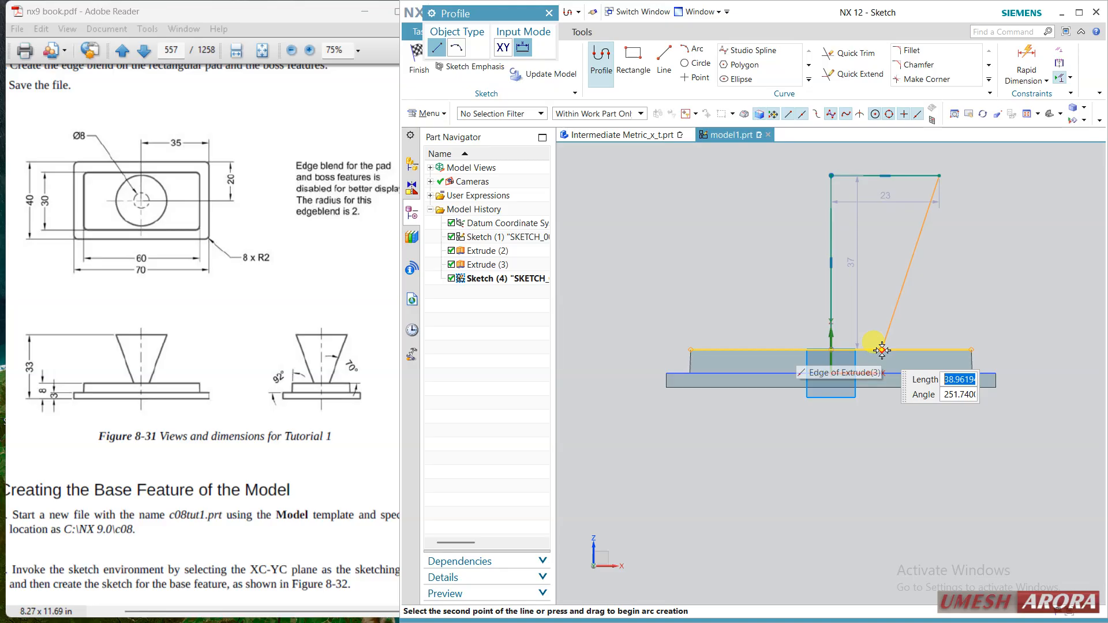
click(878, 349)
click(831, 349)
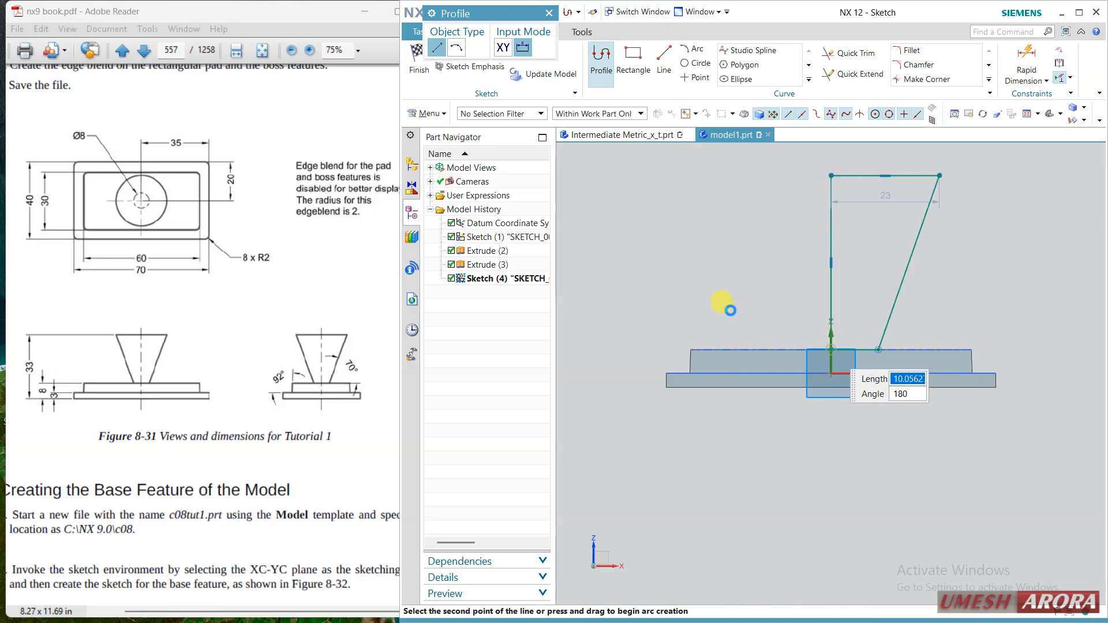
key(Escape)
key(Escape)
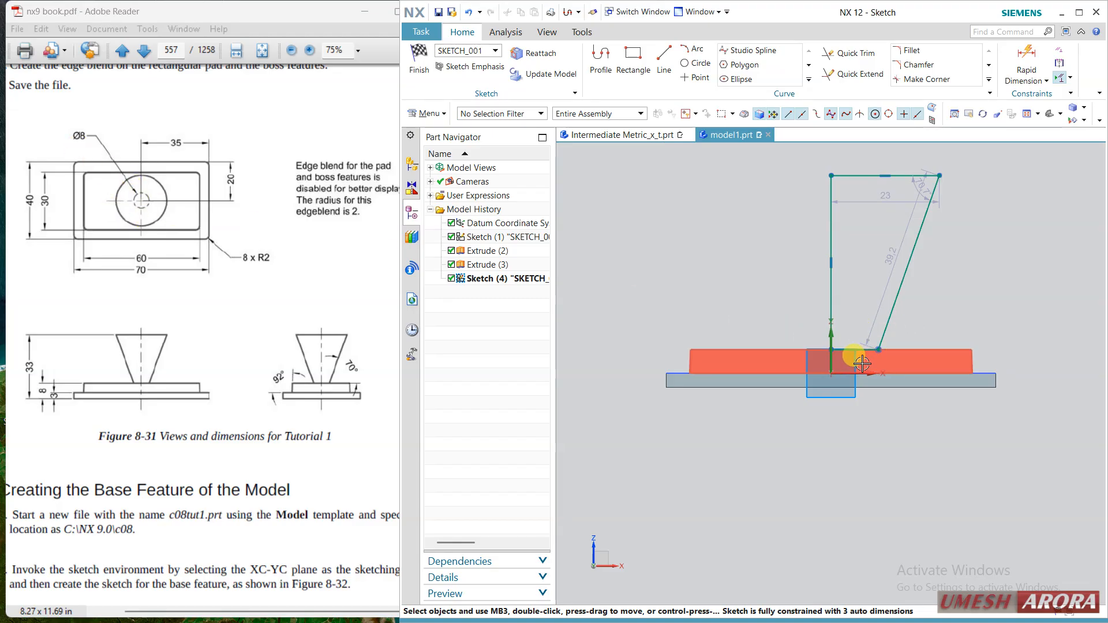
Dimension the profile's bottom width from the vertical centre line to the slanted line's lower end as 4 mm
shift+middle_drag(959, 272, 941, 287)
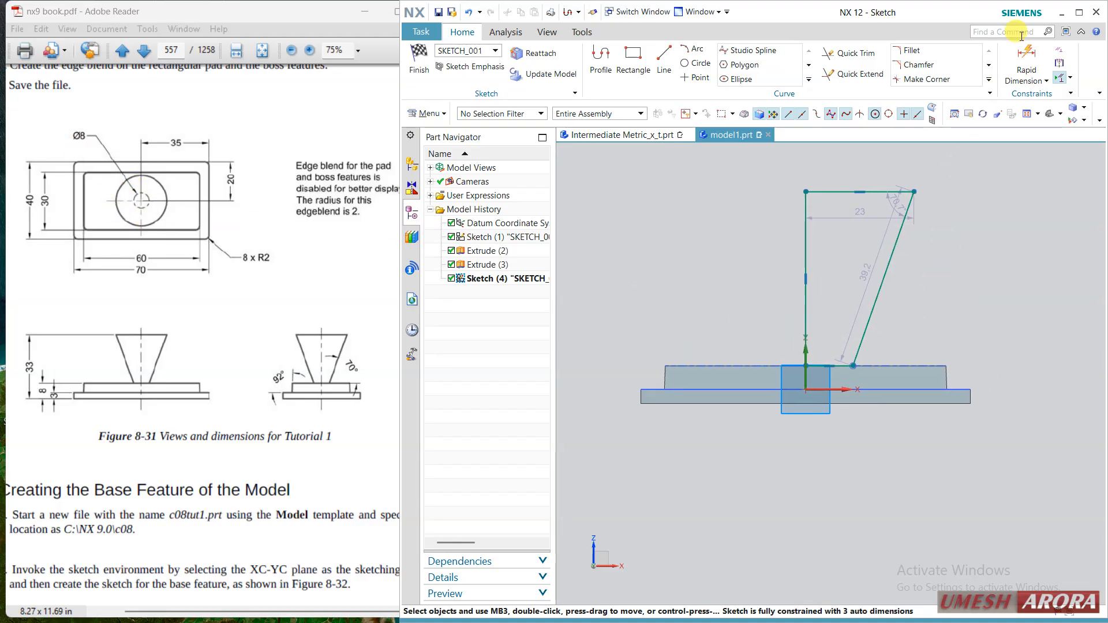
click(1027, 61)
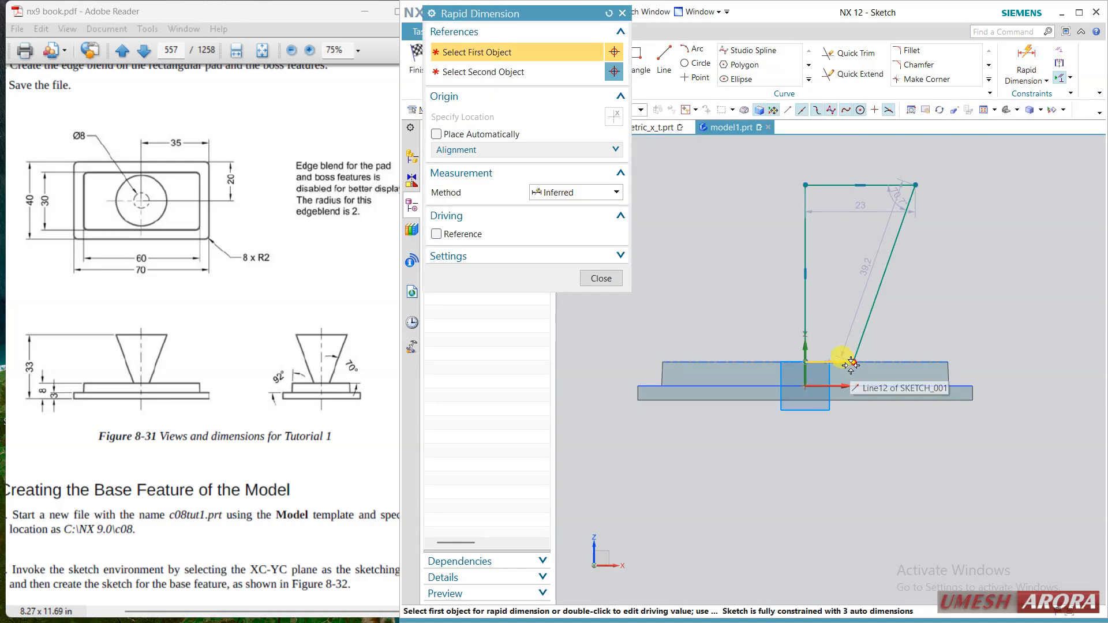
click(807, 354)
click(853, 363)
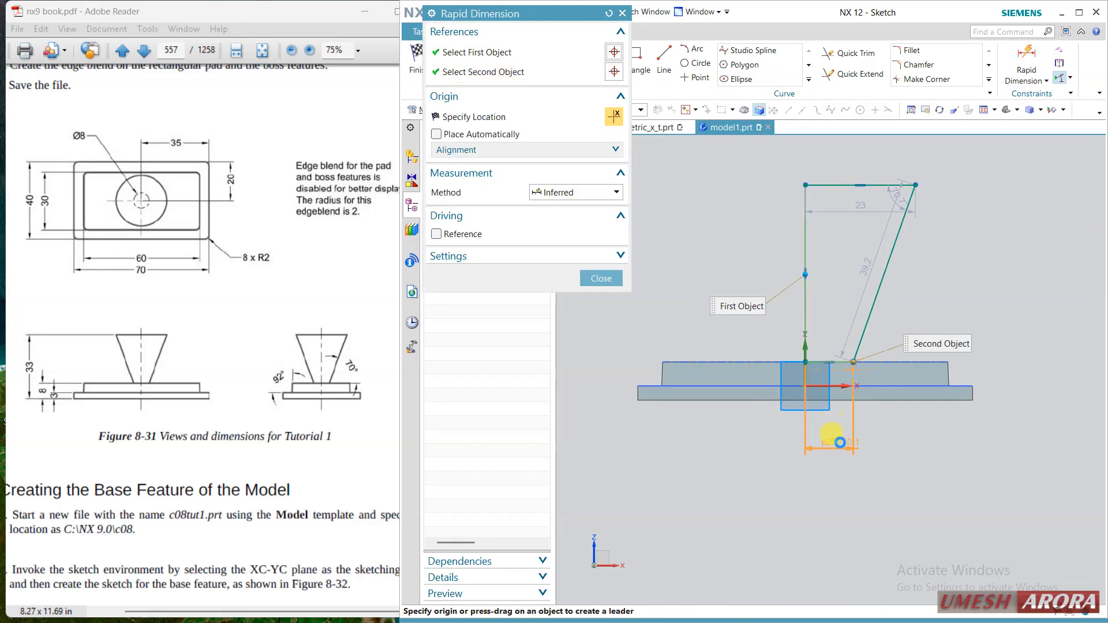
click(825, 470)
text(4)
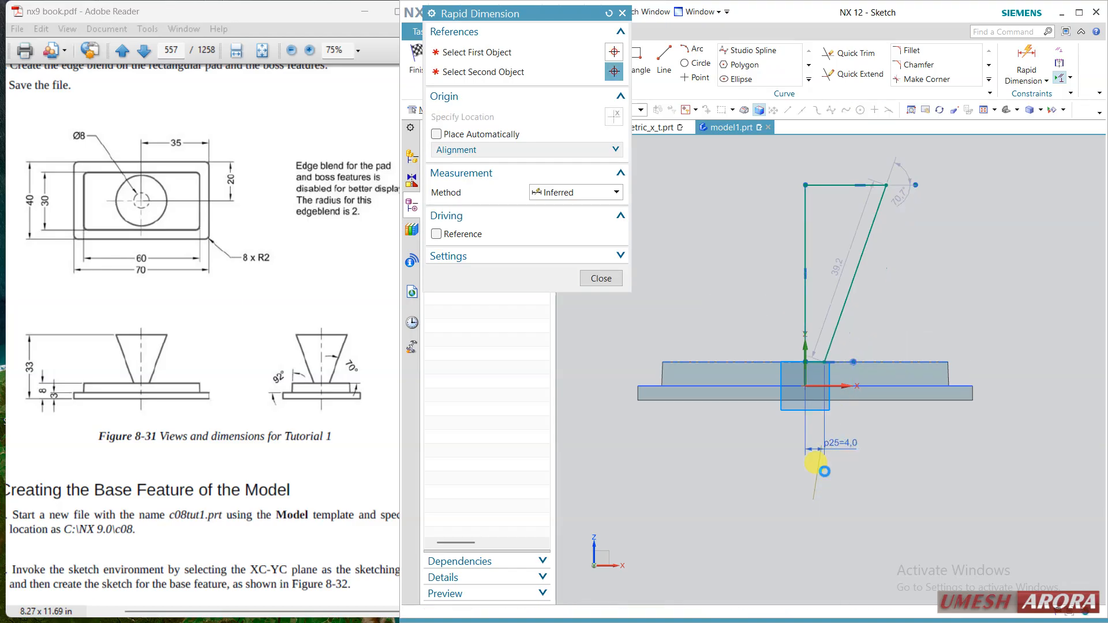
key(Return)
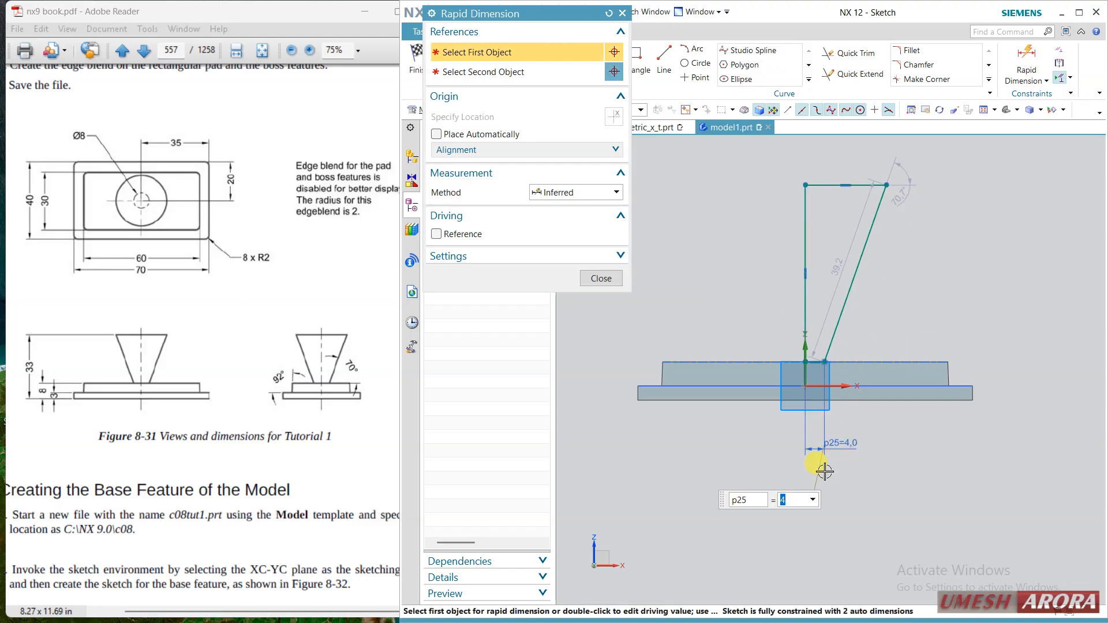
Add a 70° angular dimension between the profile's bottom line and its slanted line
click(1026, 81)
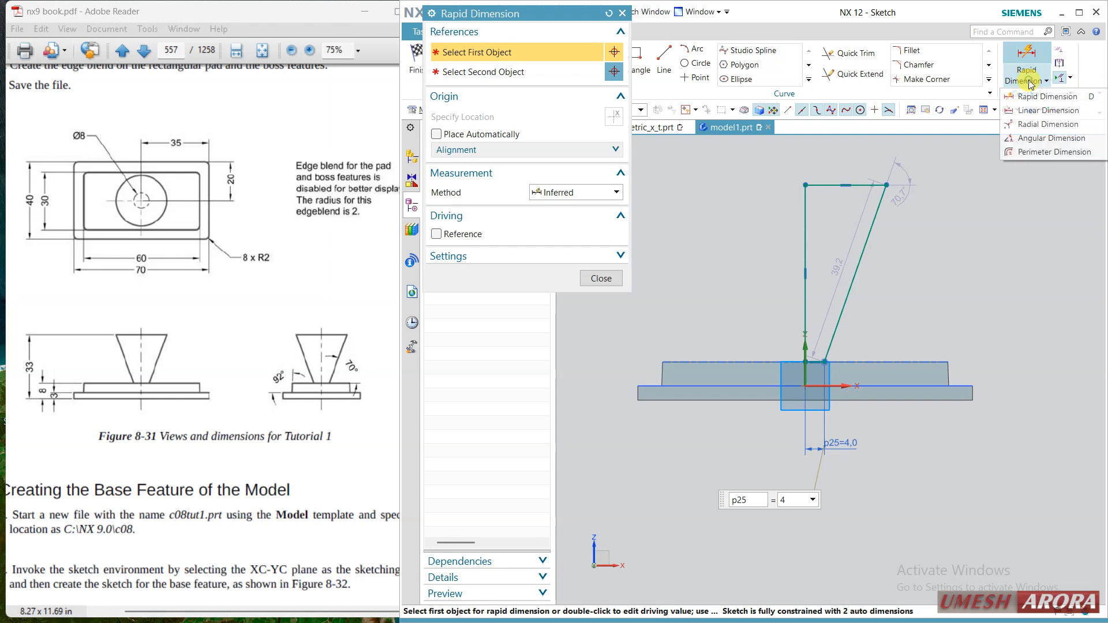
click(1032, 139)
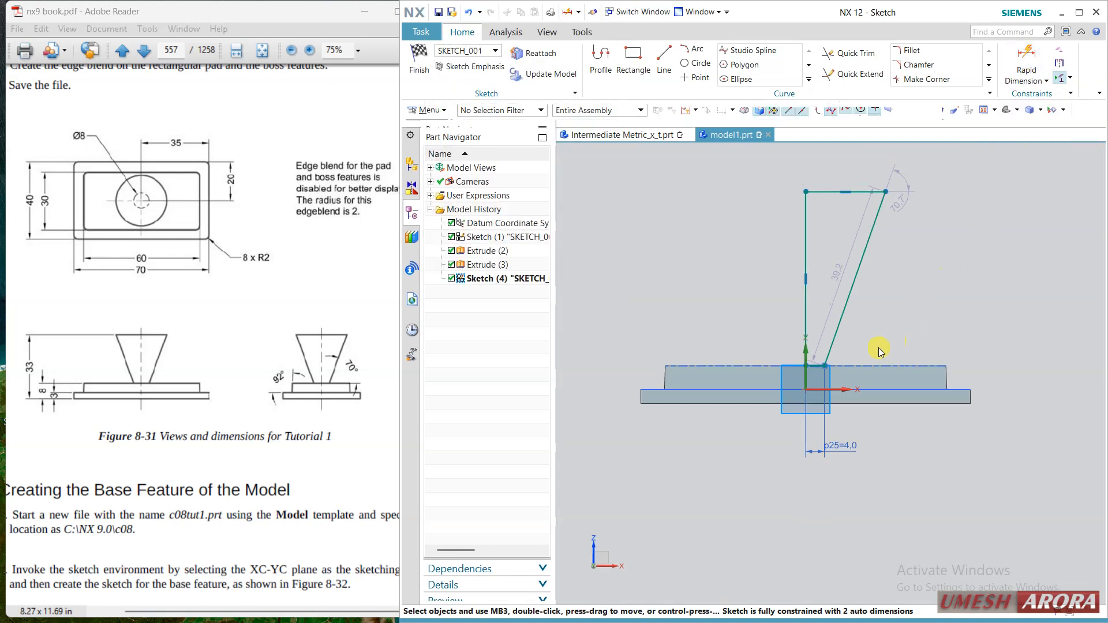
click(856, 367)
click(843, 317)
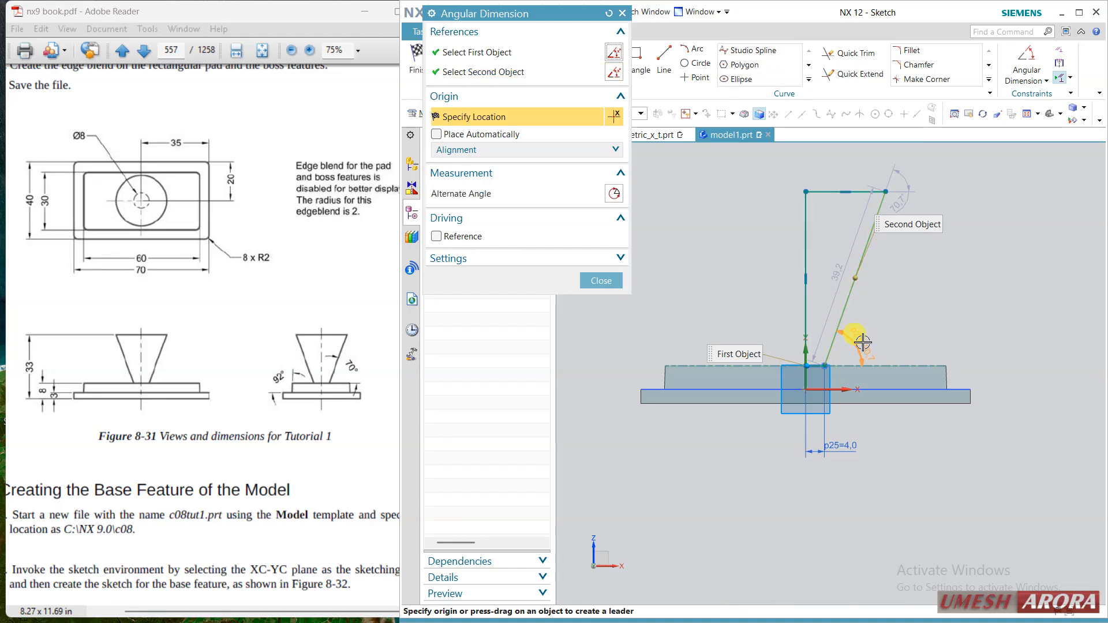
click(866, 334)
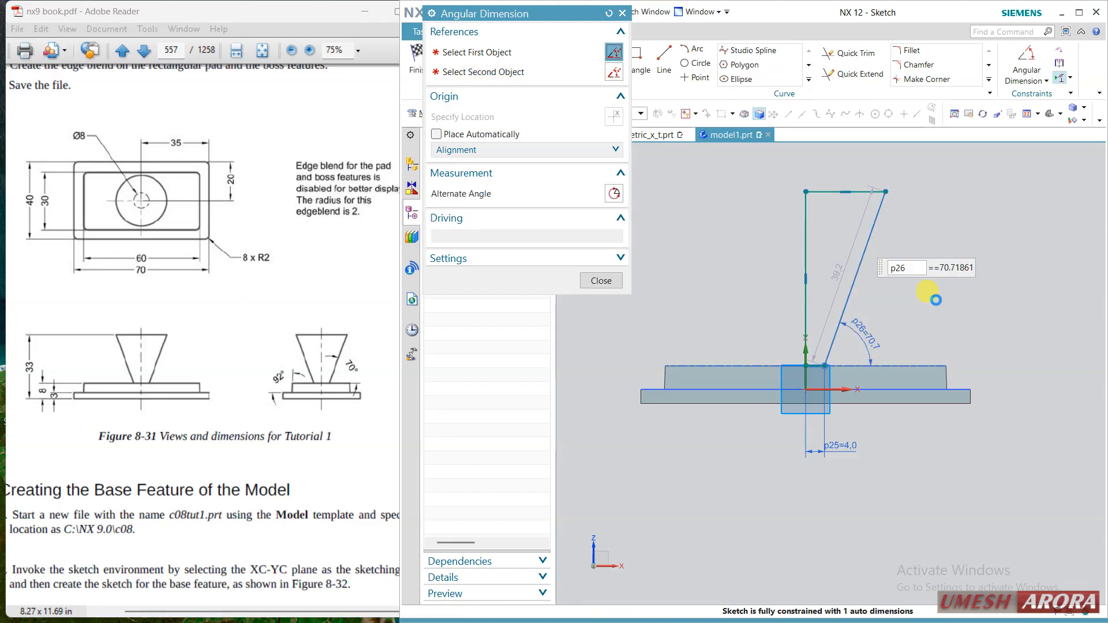
text(70)
key(Return)
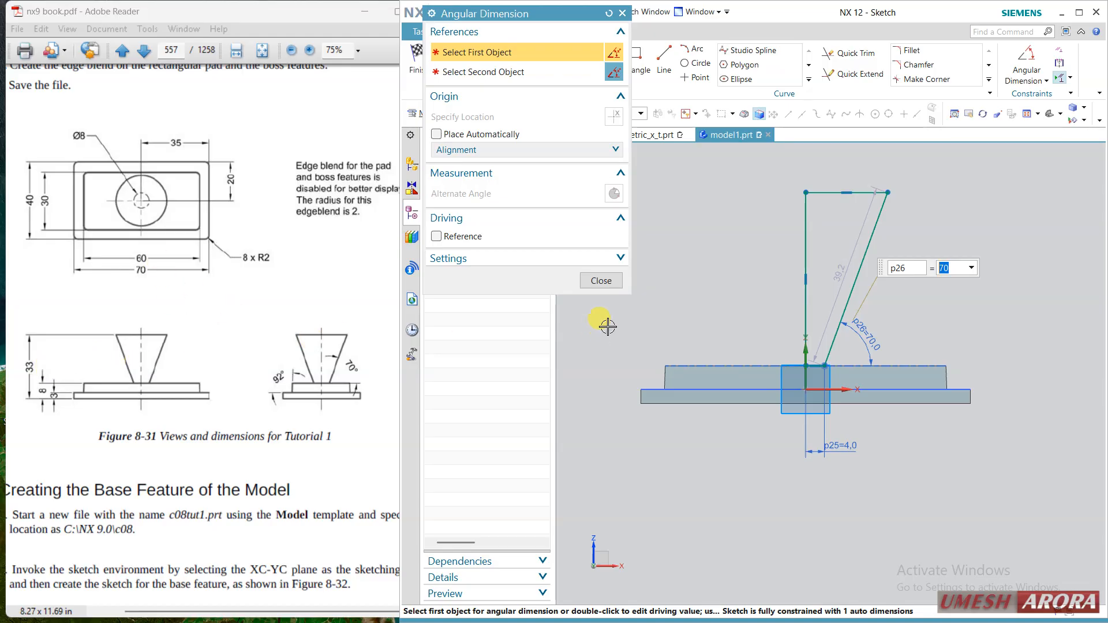
click(600, 280)
Dimension the overall height from the base plate's bottom edge to the profile's top as 33 mm and finish the sketch
click(1046, 81)
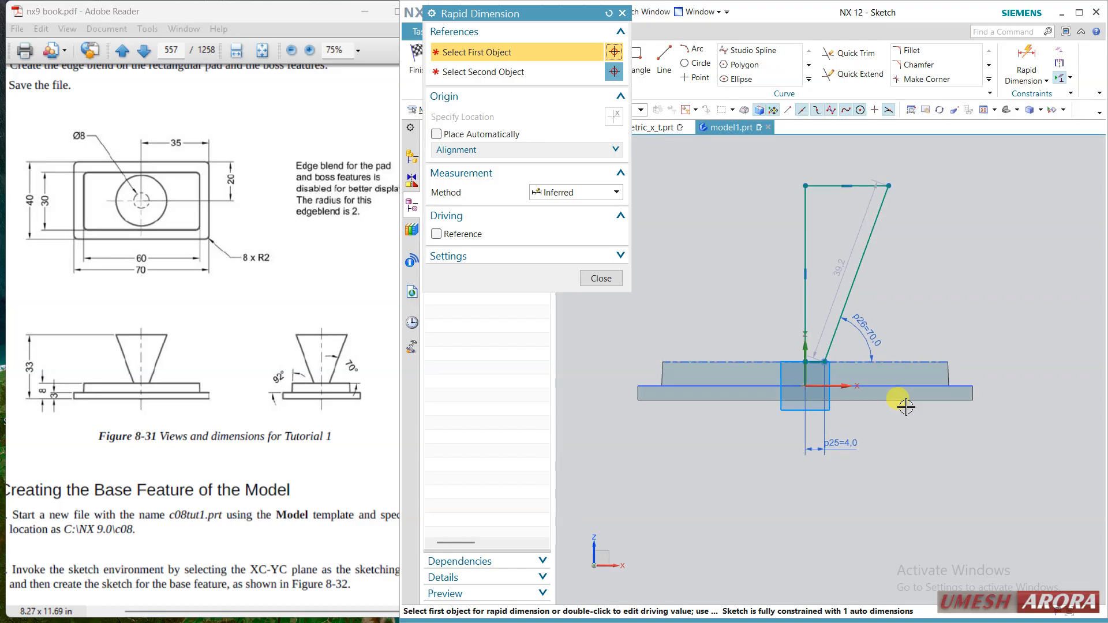
click(804, 400)
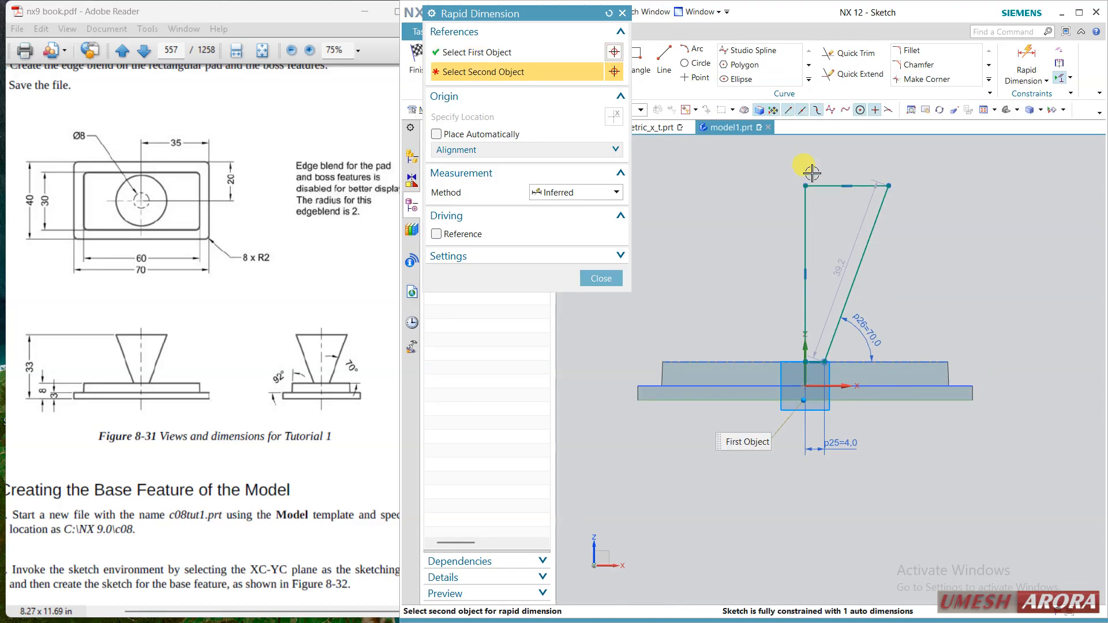
click(636, 299)
text(33)
key(Return)
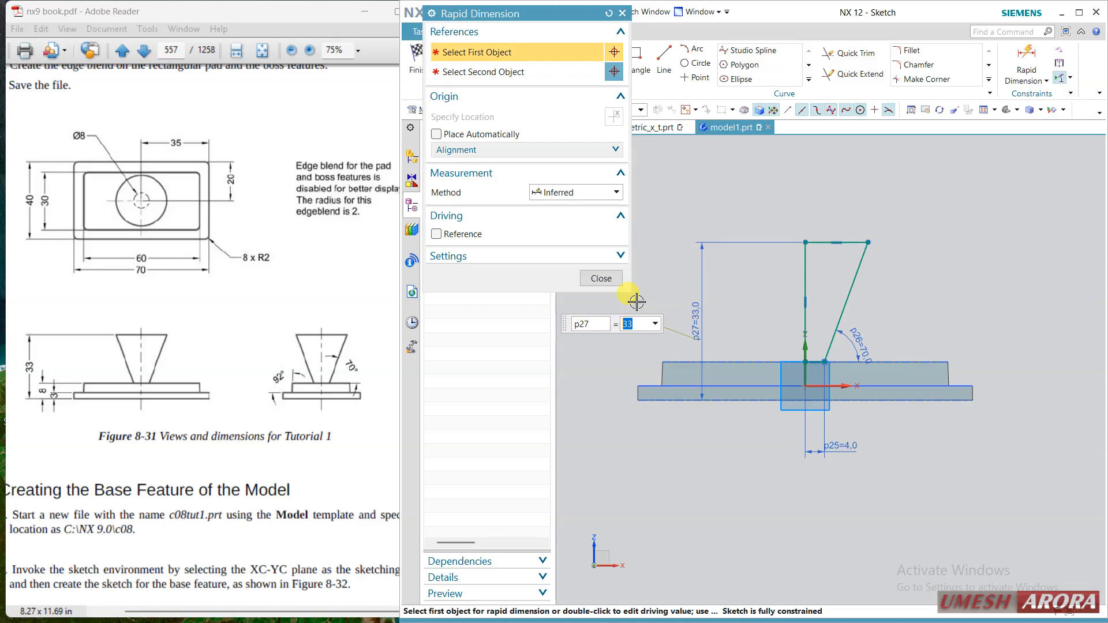
click(603, 283)
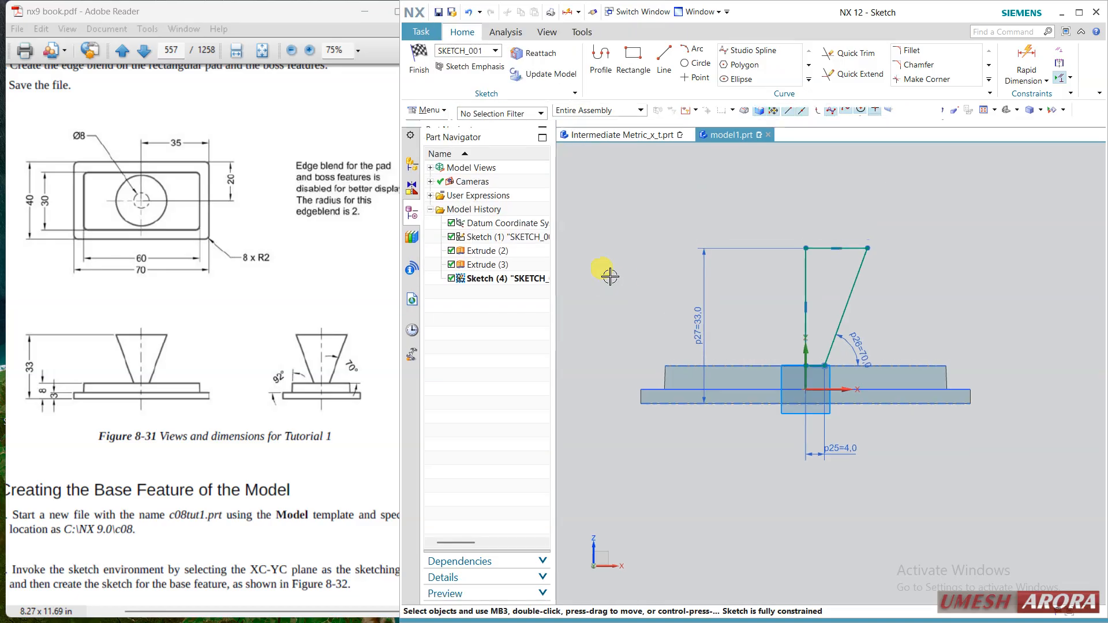
click(415, 60)
Revolve the boss profile 360° about its vertical line and unite it with the base body
middle_drag(742, 252, 728, 271)
click(497, 63)
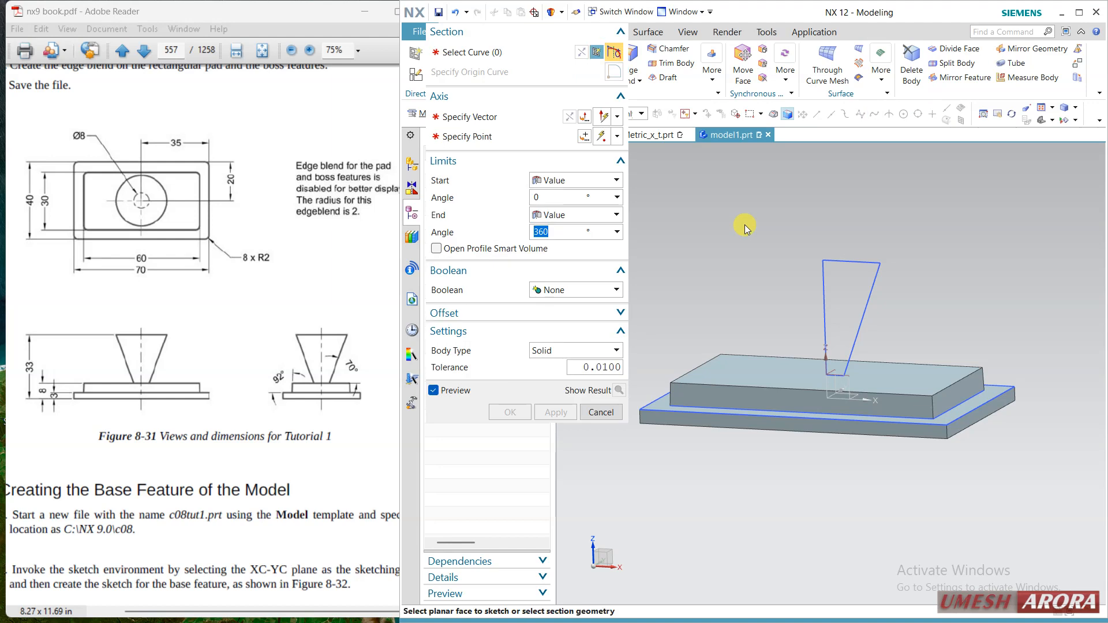
click(841, 293)
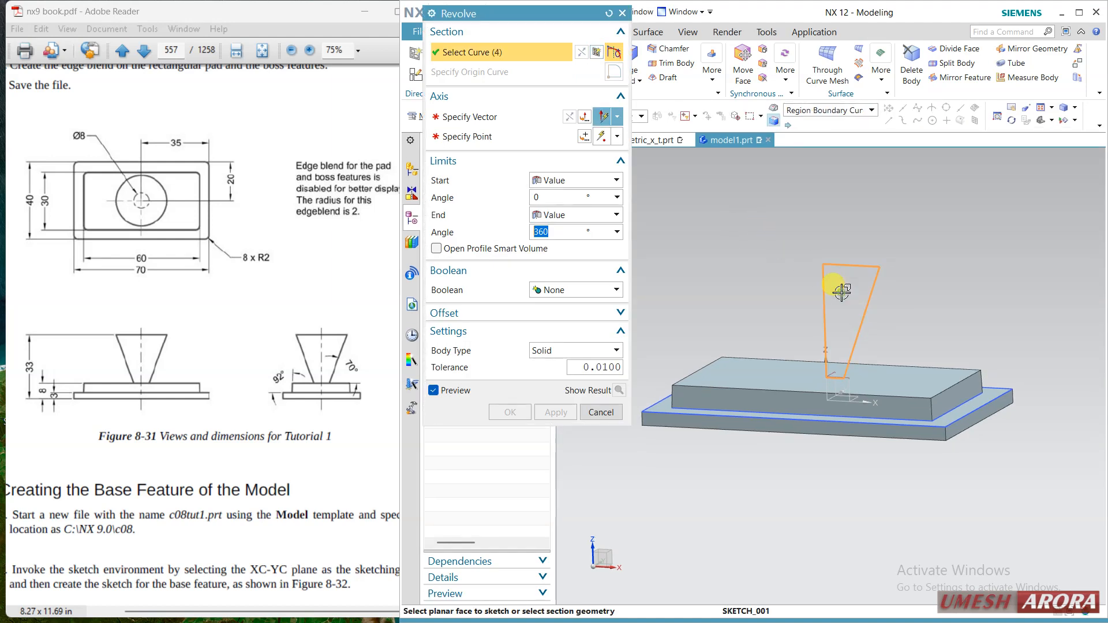
click(823, 336)
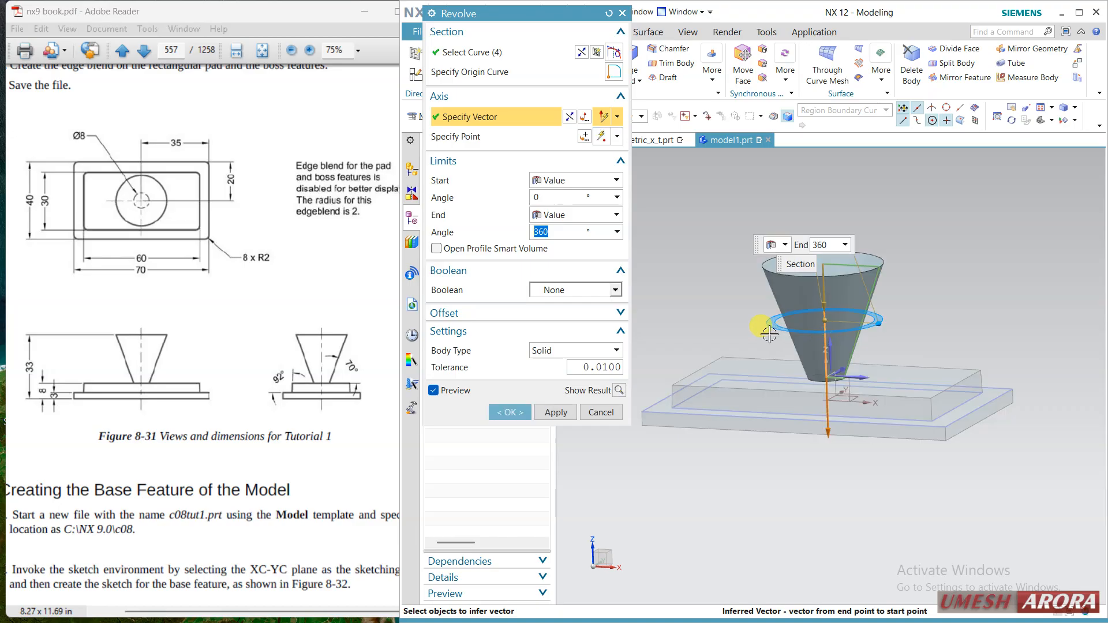
click(576, 290)
click(565, 318)
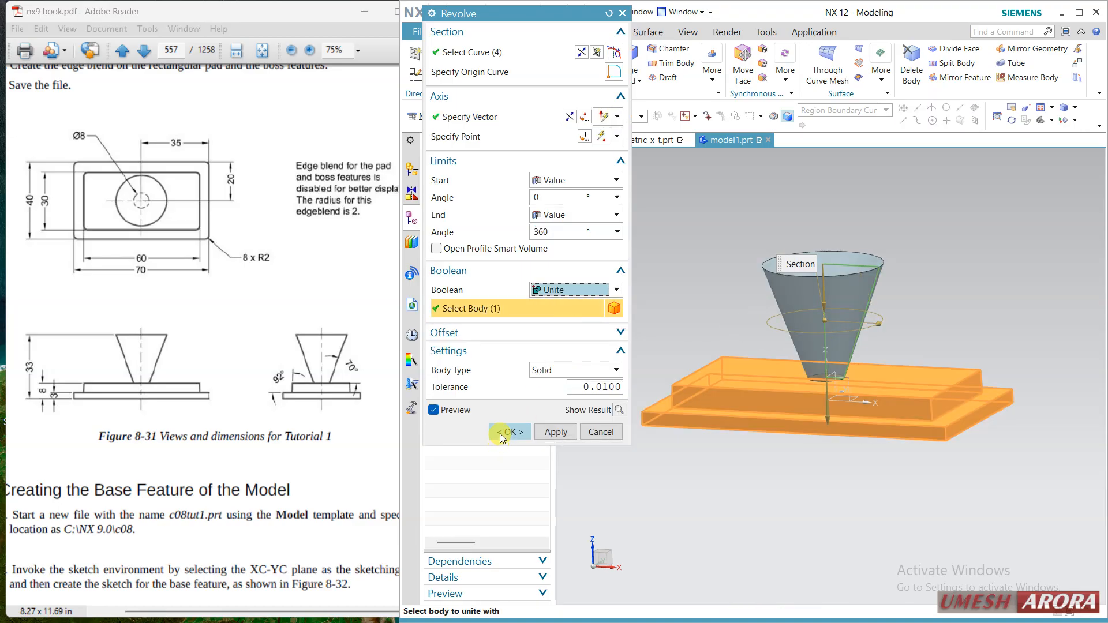
click(500, 434)
middle_drag(717, 458, 708, 486)
click(815, 287)
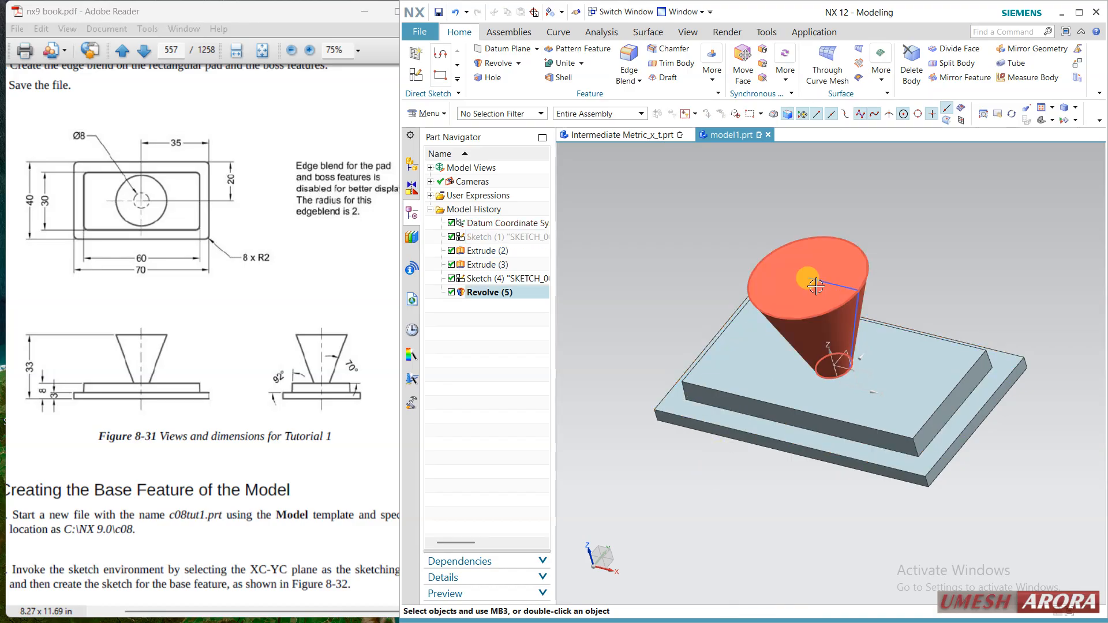
Blend the eight vertical corner edges of the base plate and pad with a 2 mm radius
middle_drag(786, 383, 793, 206)
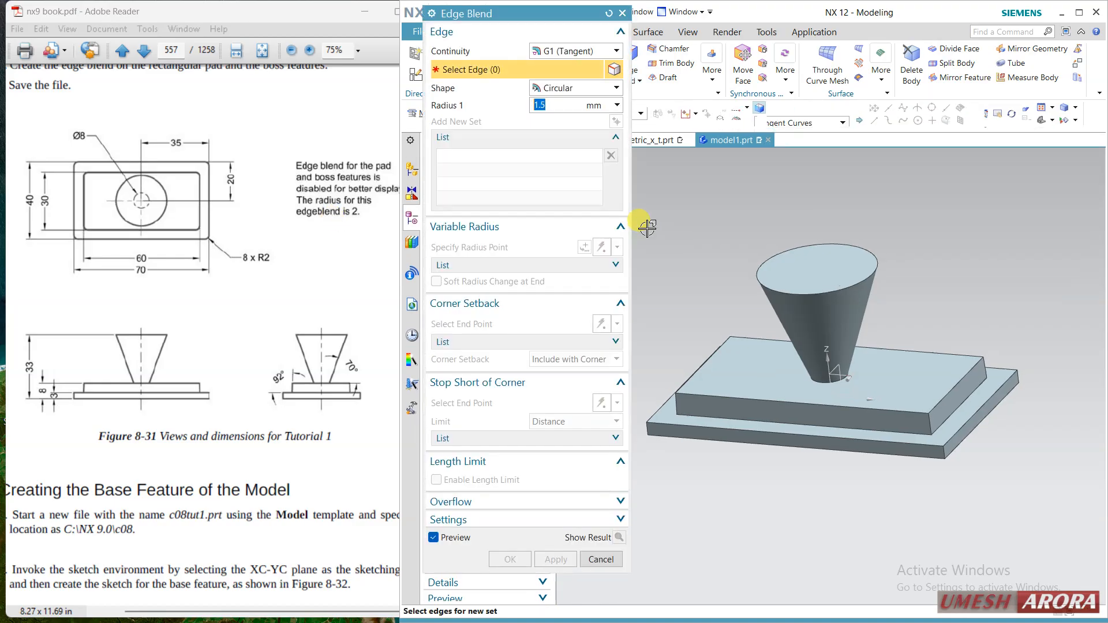
scroll(941, 413, up, 3)
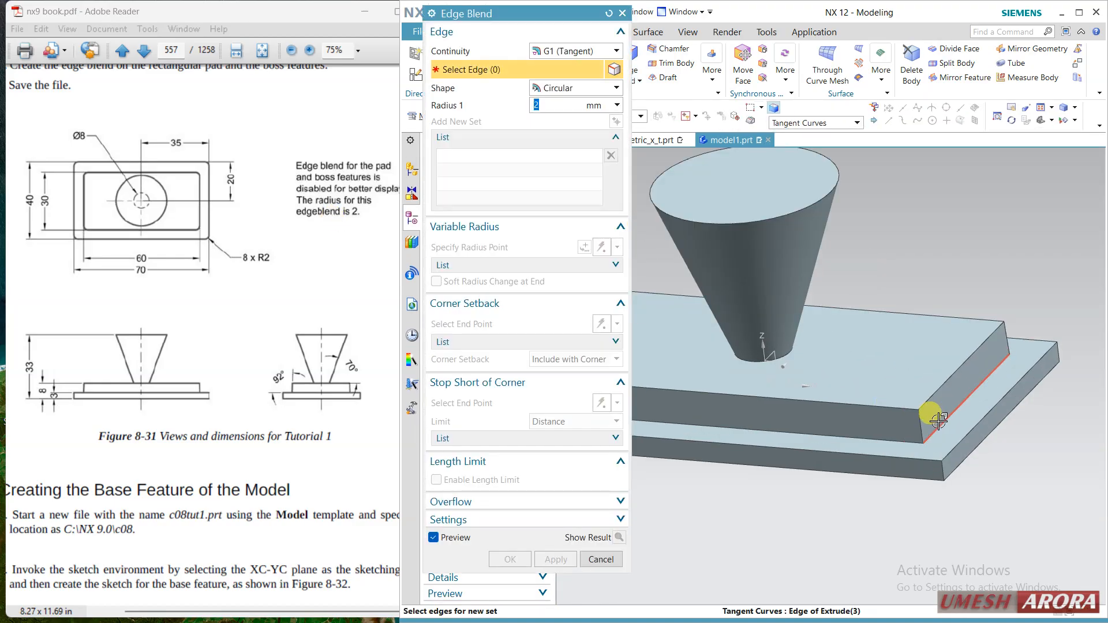
click(918, 424)
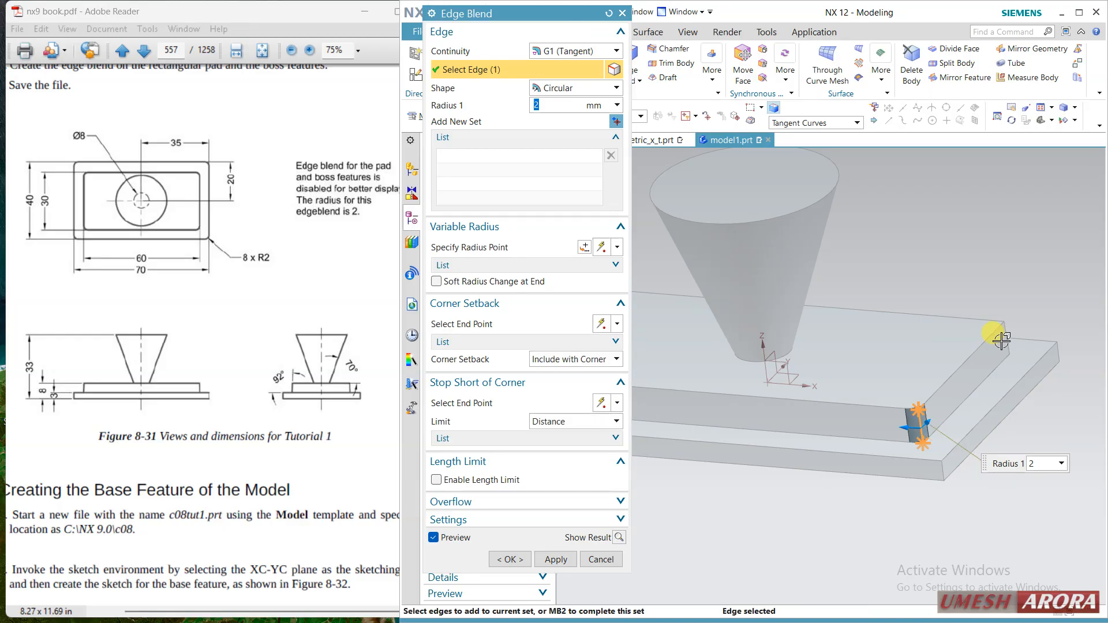
click(1004, 340)
click(1056, 352)
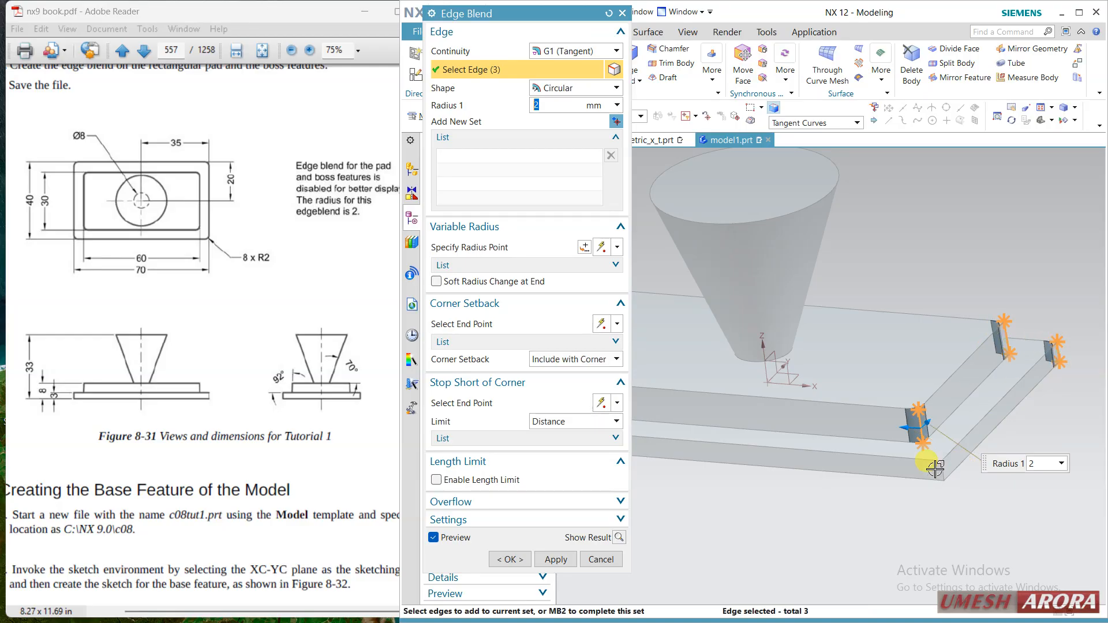
scroll(940, 470, down, 2)
click(841, 454)
scroll(700, 420, up, 3)
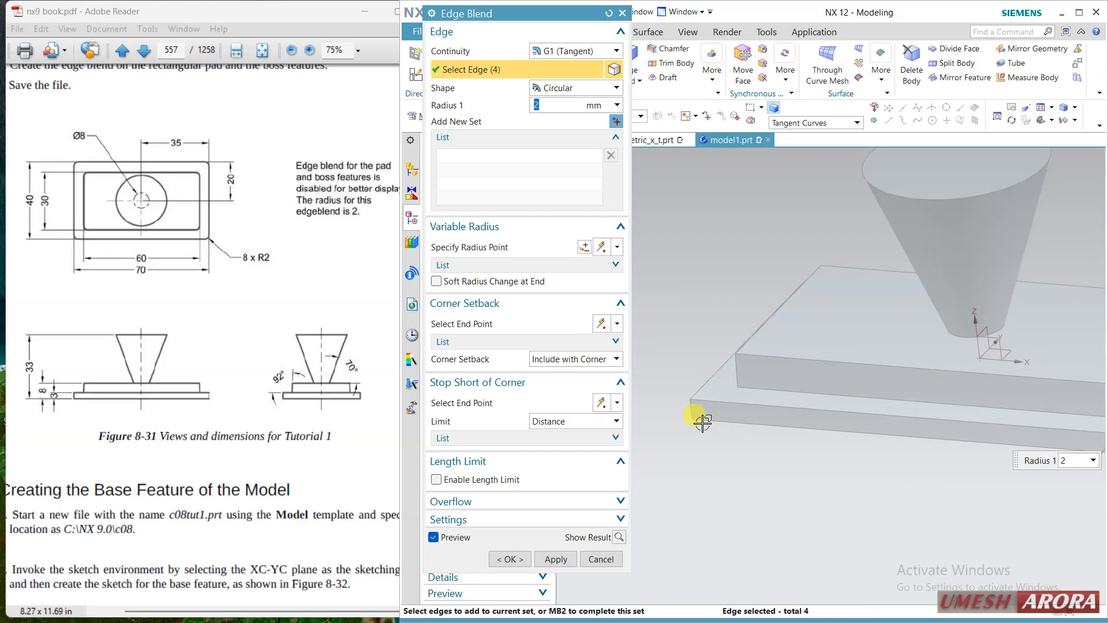
click(692, 412)
click(730, 375)
mouse_move(719, 297)
middle_down()
mouse_move(747, 292)
mouse_move(716, 279)
middle_up()
click(716, 279)
click(653, 291)
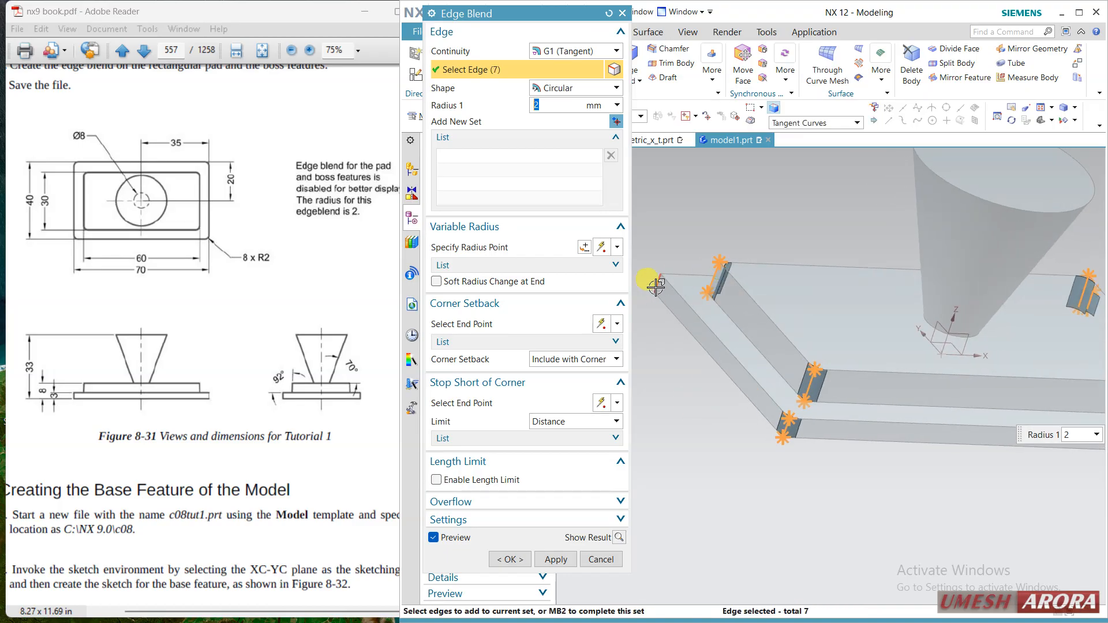
click(559, 559)
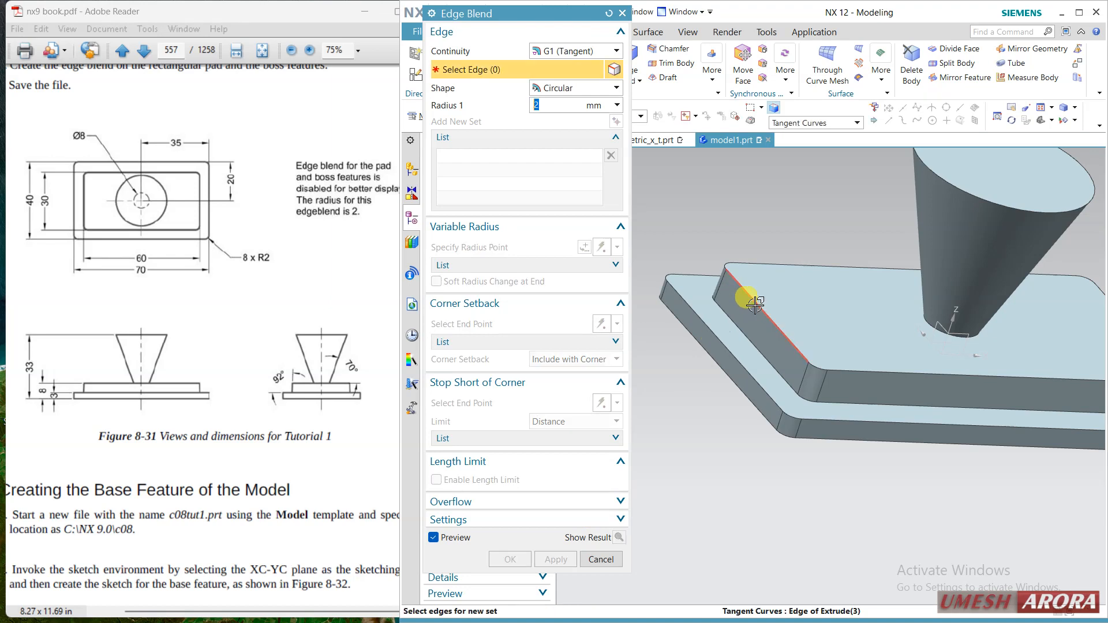
Blend the pad's top edge loop, the pad-to-base junction and the base plate's top edge loop with a 2 mm radius
click(733, 337)
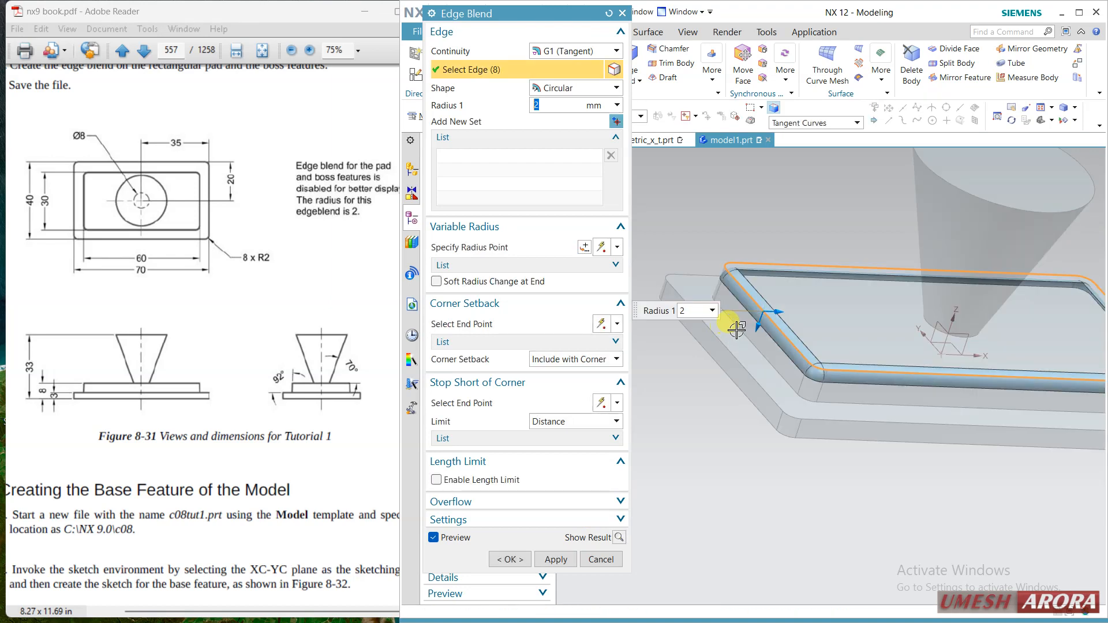
click(744, 374)
click(557, 560)
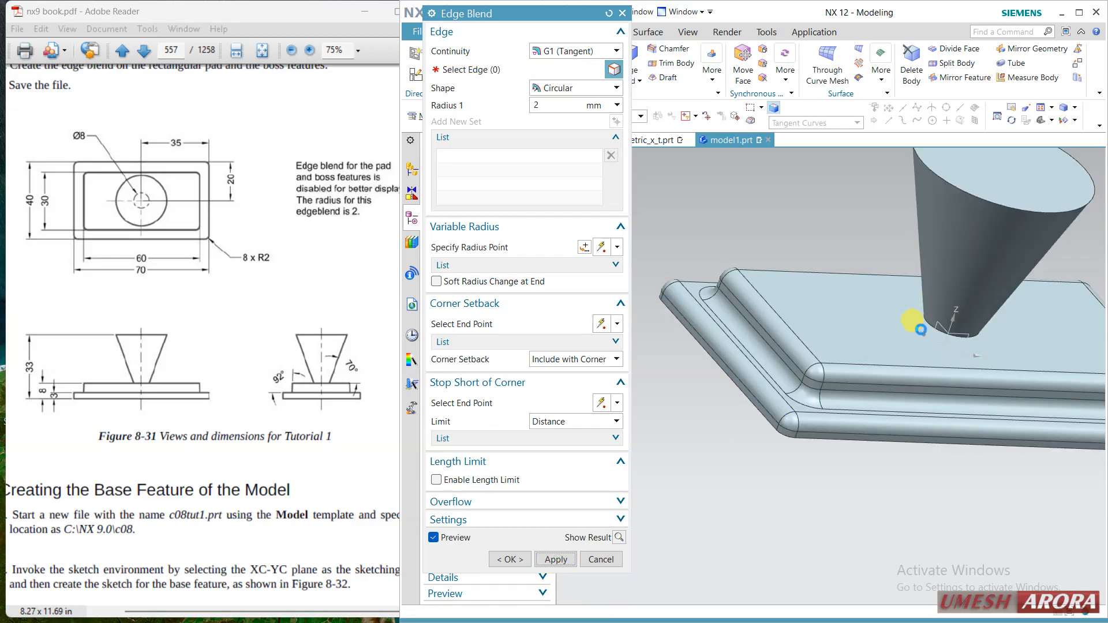
Blend the circular edge where the tapered boss meets the pad with a 2 mm radius
scroll(923, 326, down, 2)
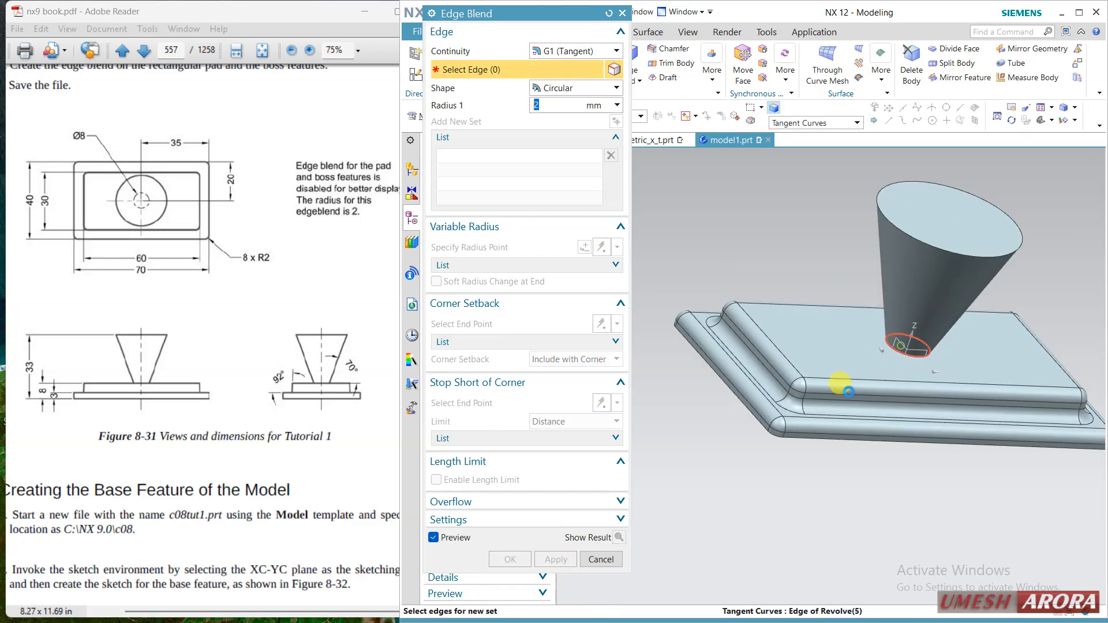
click(917, 354)
click(507, 559)
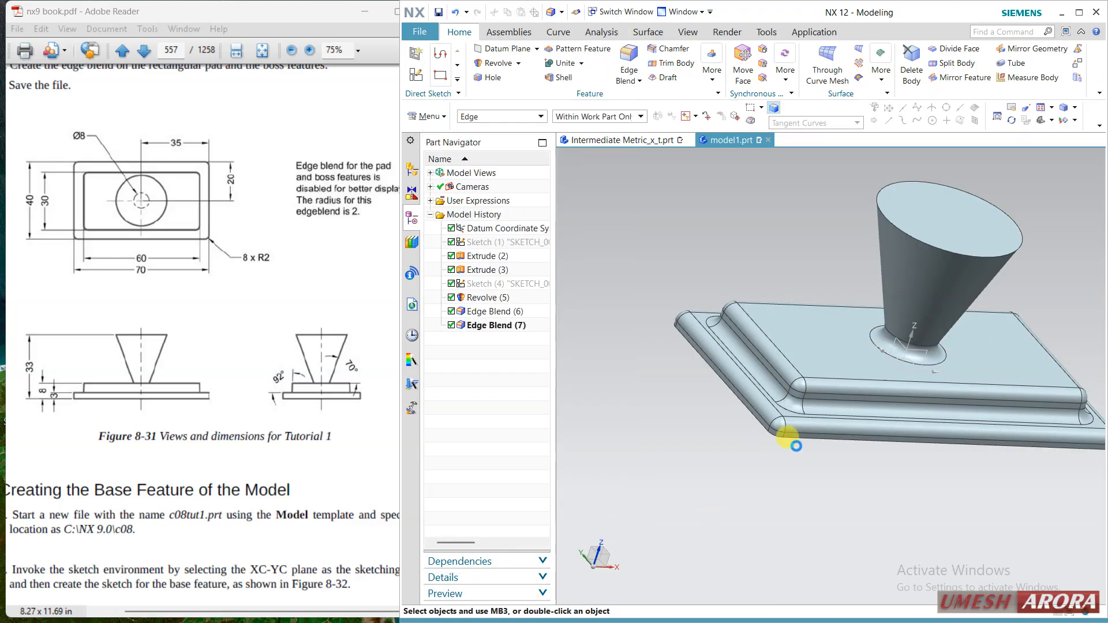
Add the tapered boss's top circular edge to the existing 2 mm blend at the boss base
click(916, 354)
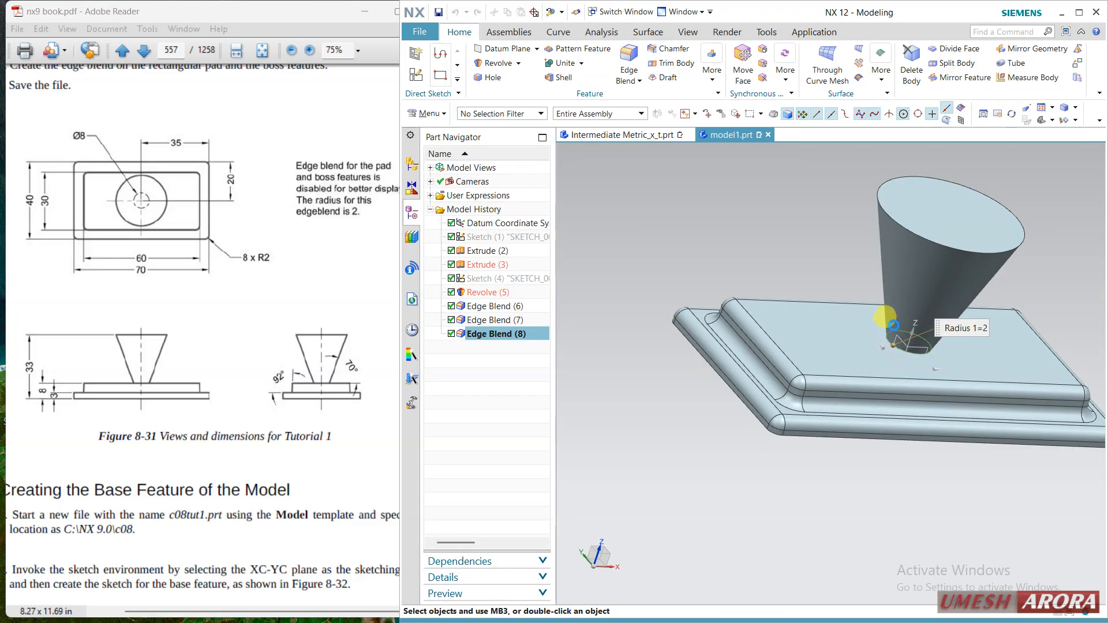
double_click(893, 325)
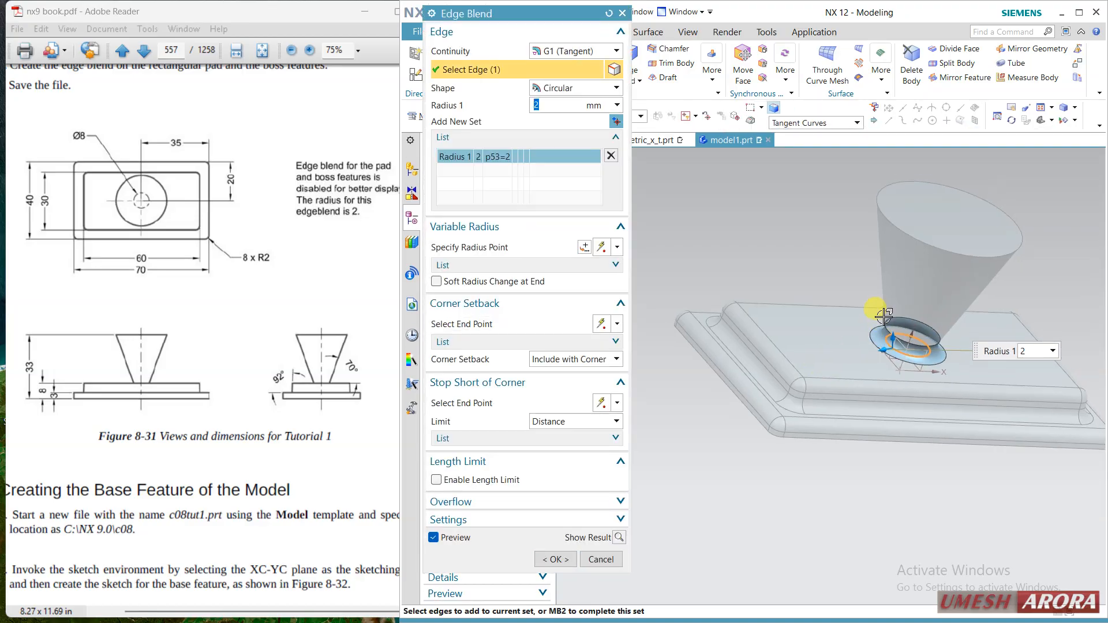
click(883, 218)
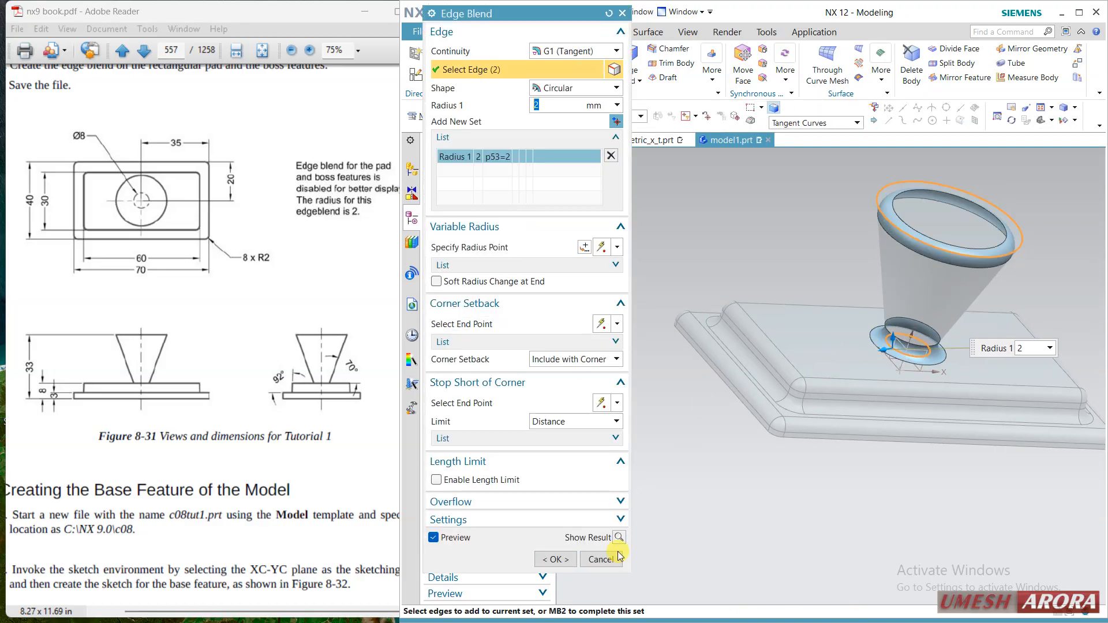
click(552, 559)
middle_drag(714, 441, 762, 421)
scroll(846, 413, down, 2)
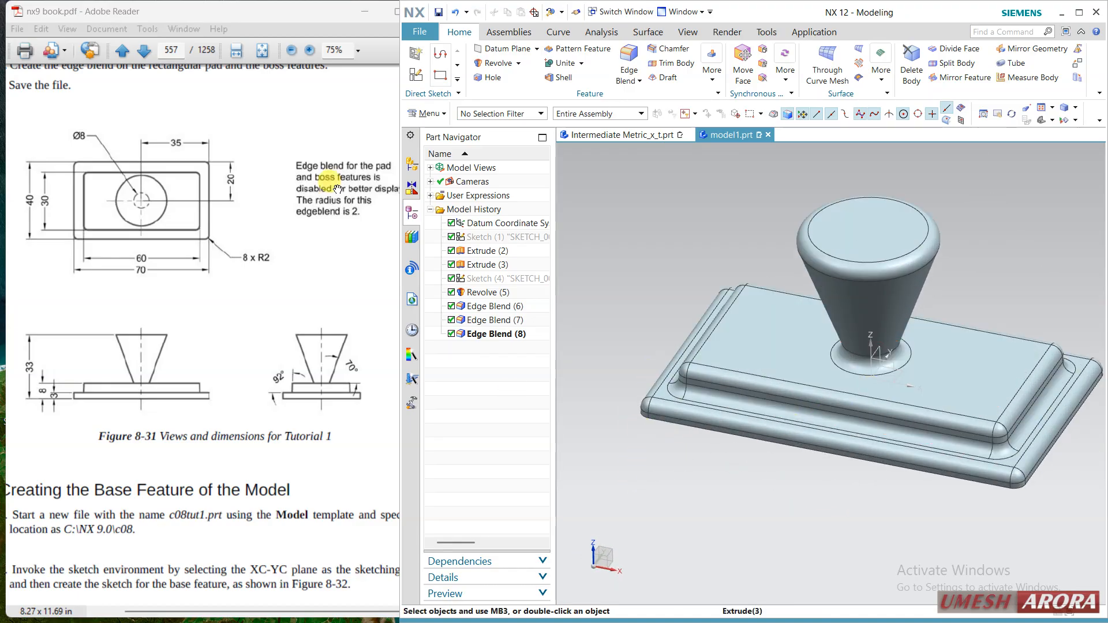
Switch to Adobe Reader, bring up the Tutorial 2 views on page 563 at 100%, and narrow the NX window to show them fully
click(262, 50)
scroll(261, 261, down, 20)
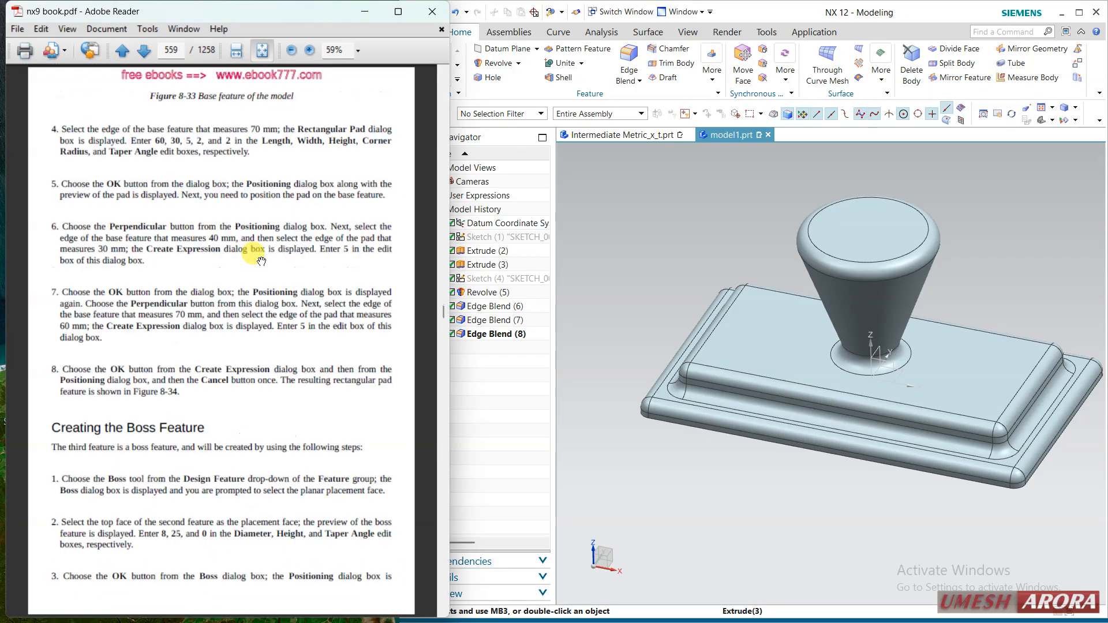
scroll(262, 261, down, 10)
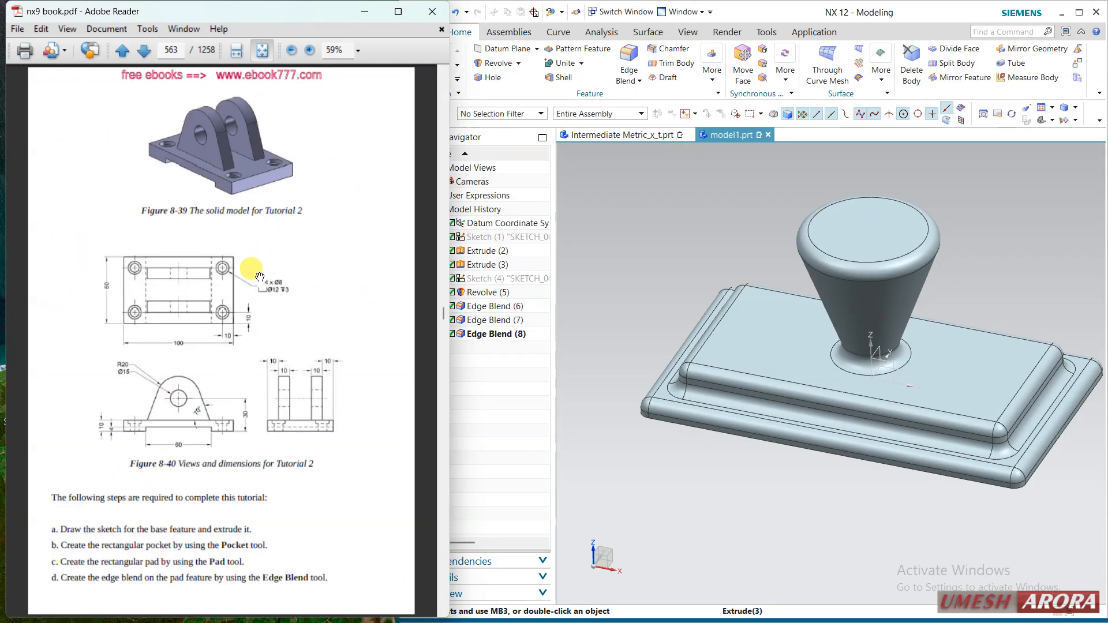
ctrl+scroll(239, 294, up, 2)
ctrl+scroll(233, 304, up, 2)
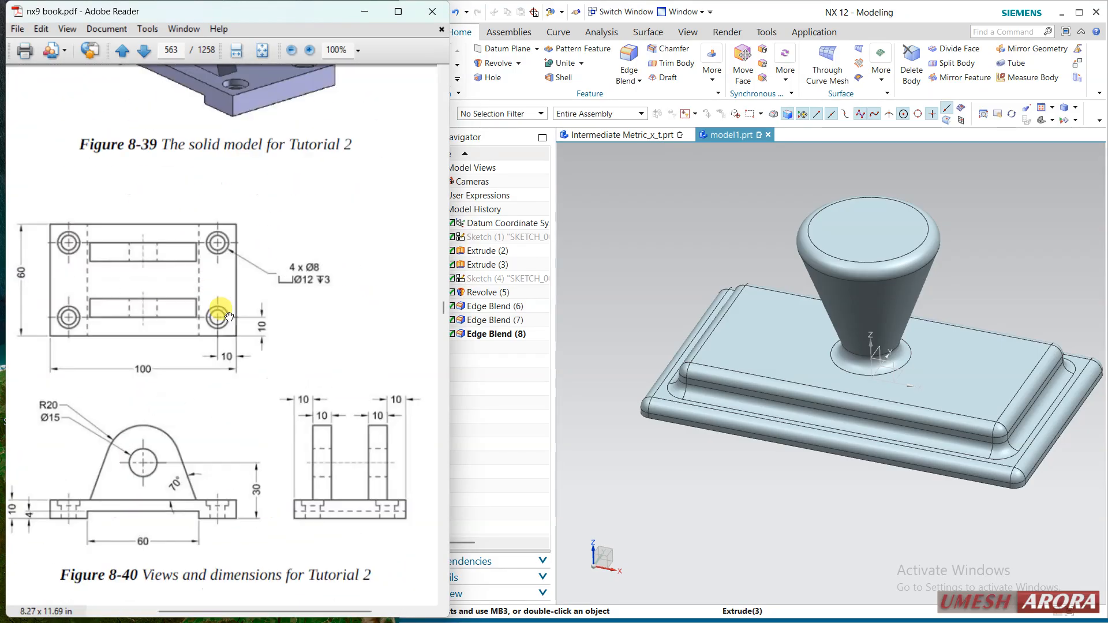
drag(231, 318, 242, 288)
click(633, 250)
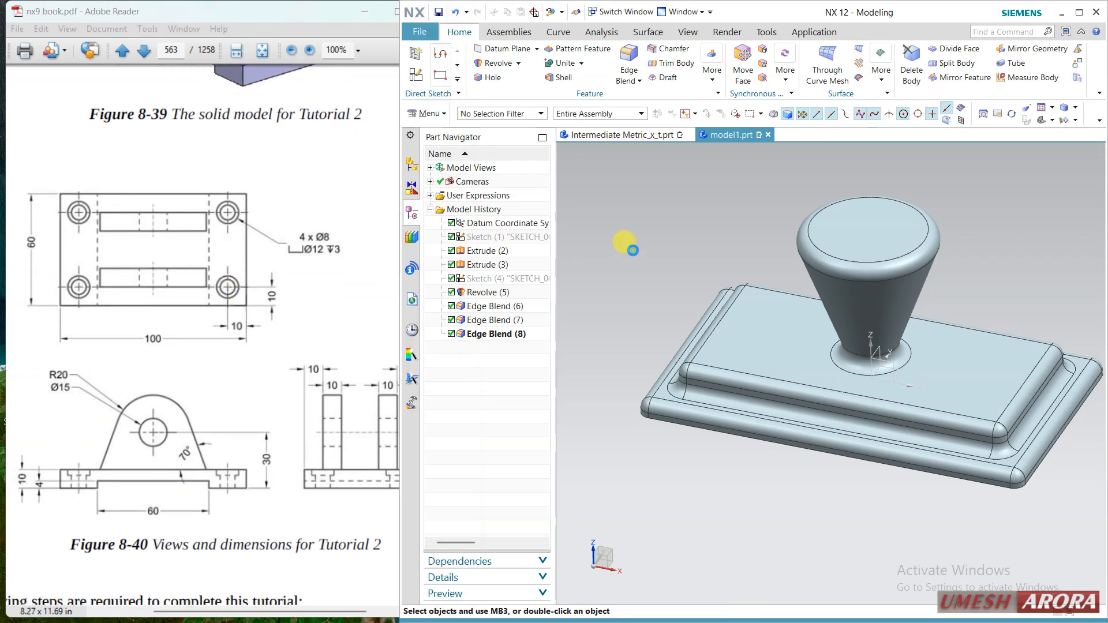
drag(400, 222, 433, 233)
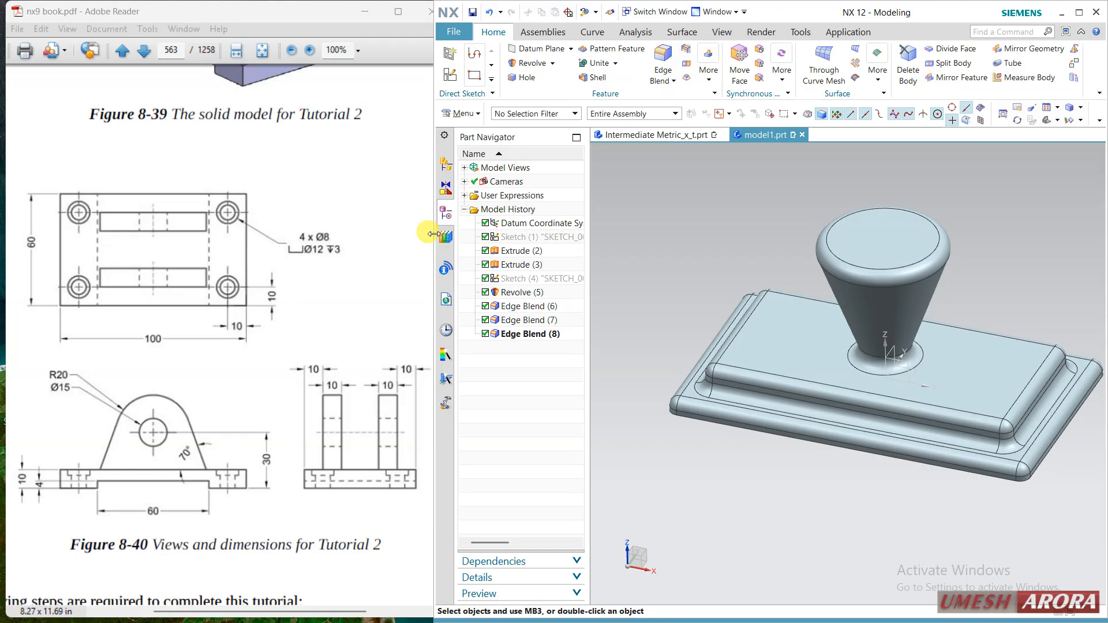
Delete all sketches and features of the finished part, leaving only the datum coordinate system
click(523, 238)
shift+click(512, 341)
right_click(511, 340)
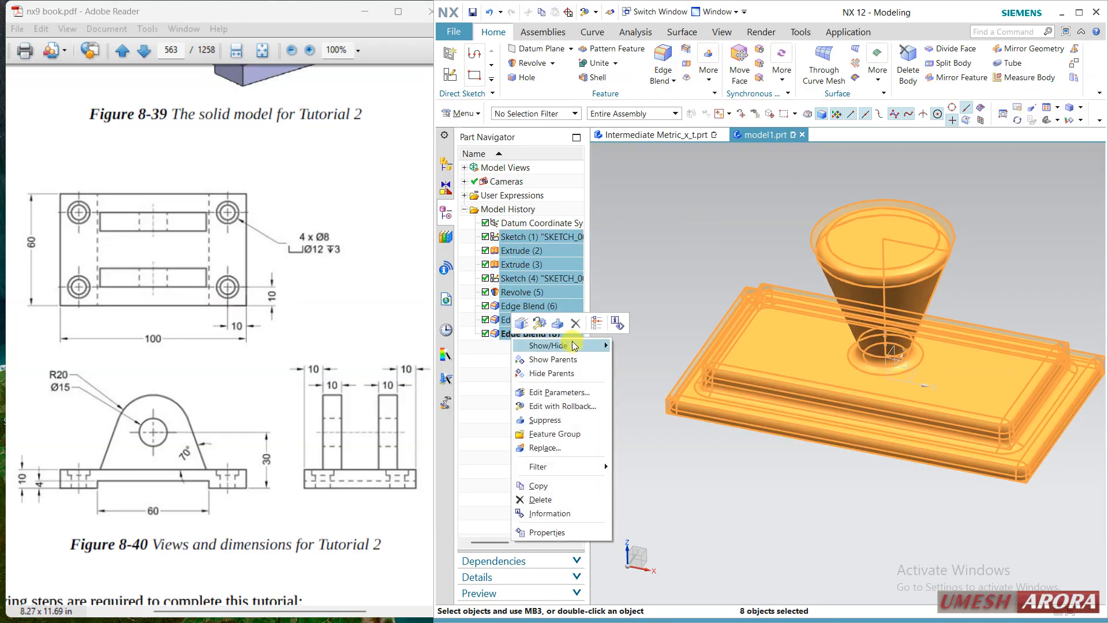
click(571, 322)
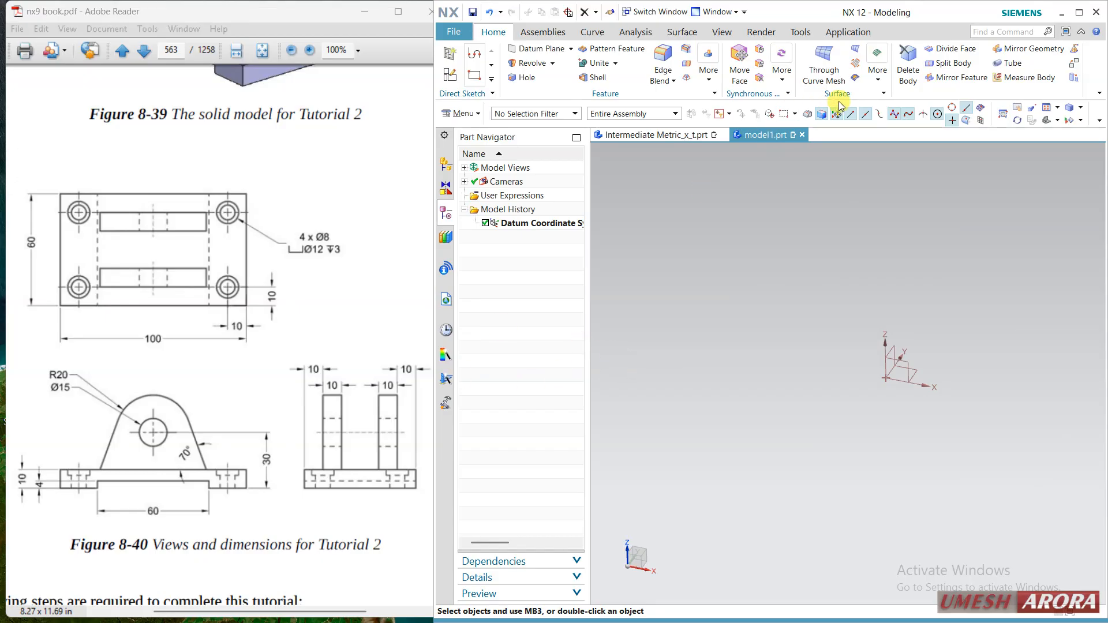
Create a new sketch on the YZ datum plane with the default orientation
click(176, 282)
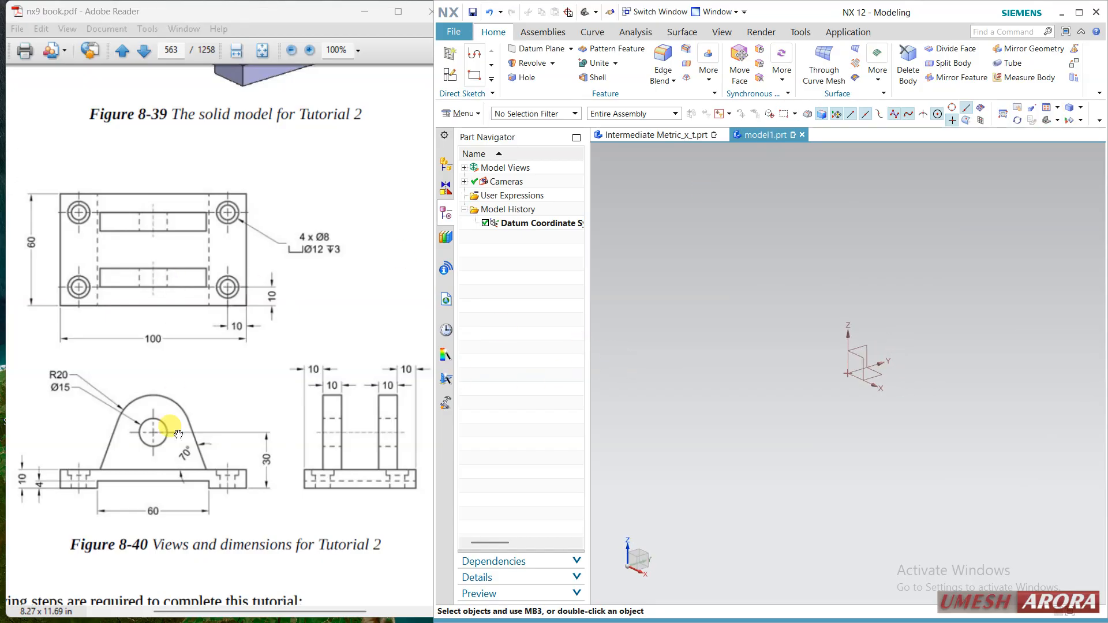
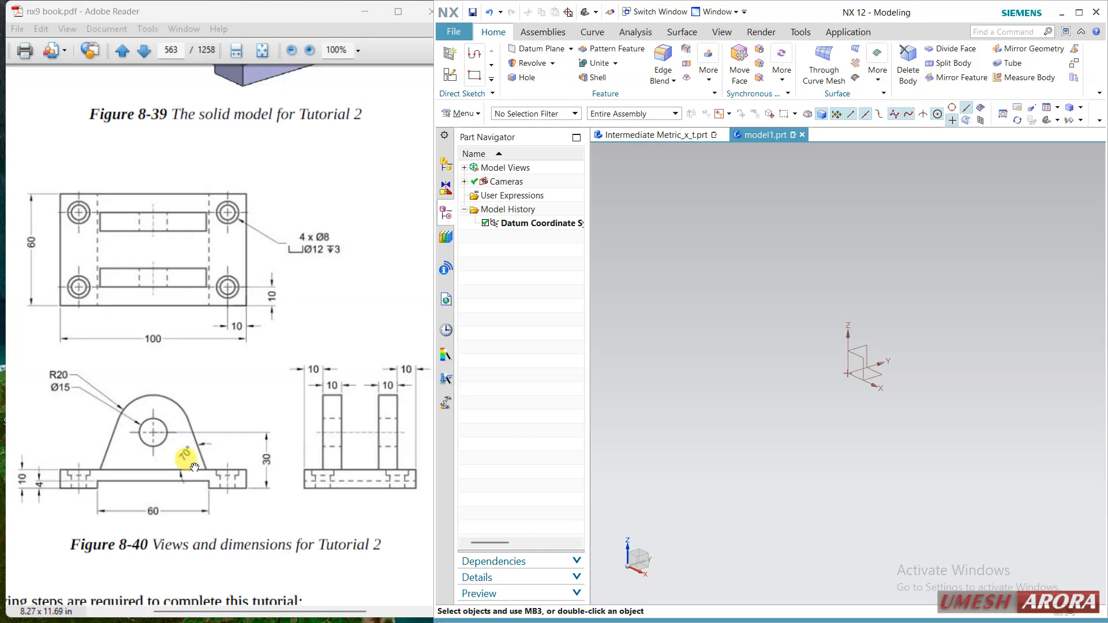
click(462, 80)
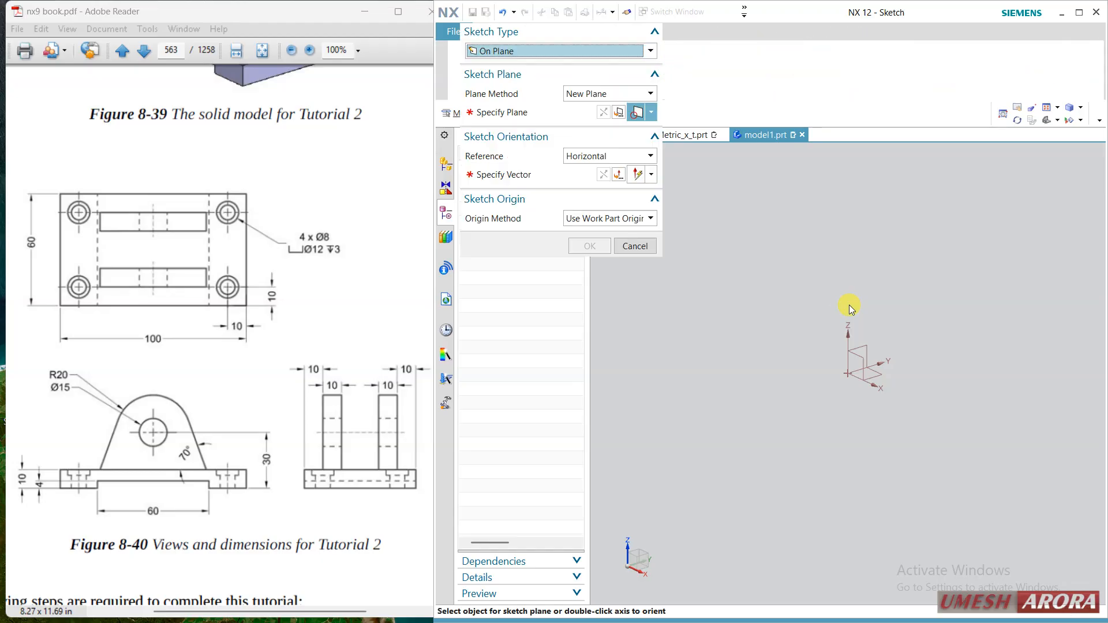
click(861, 346)
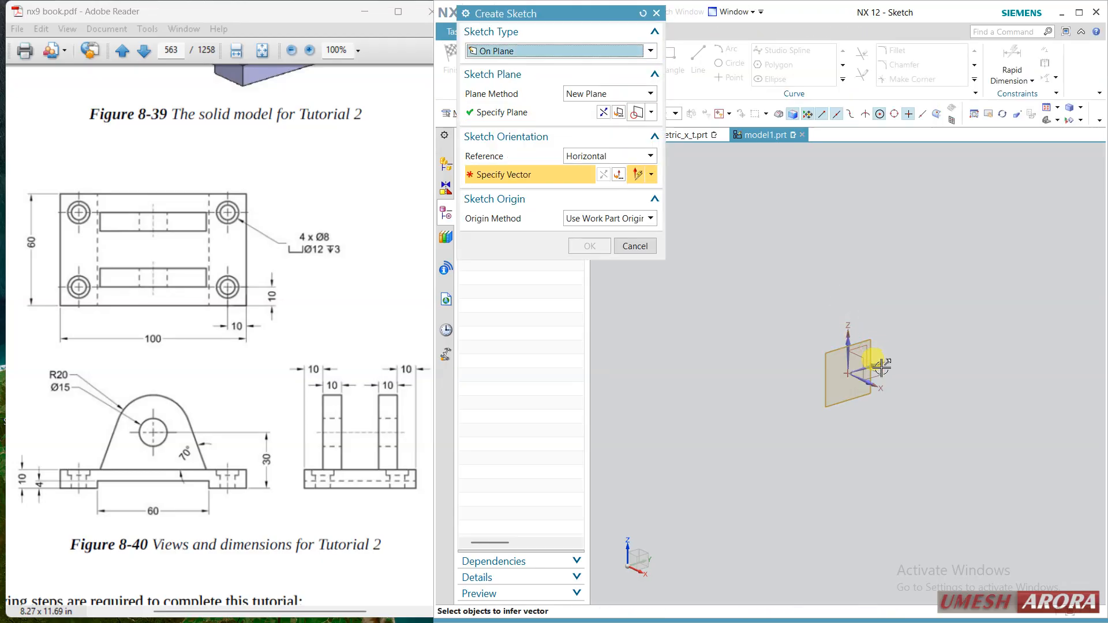
middle_click(911, 337)
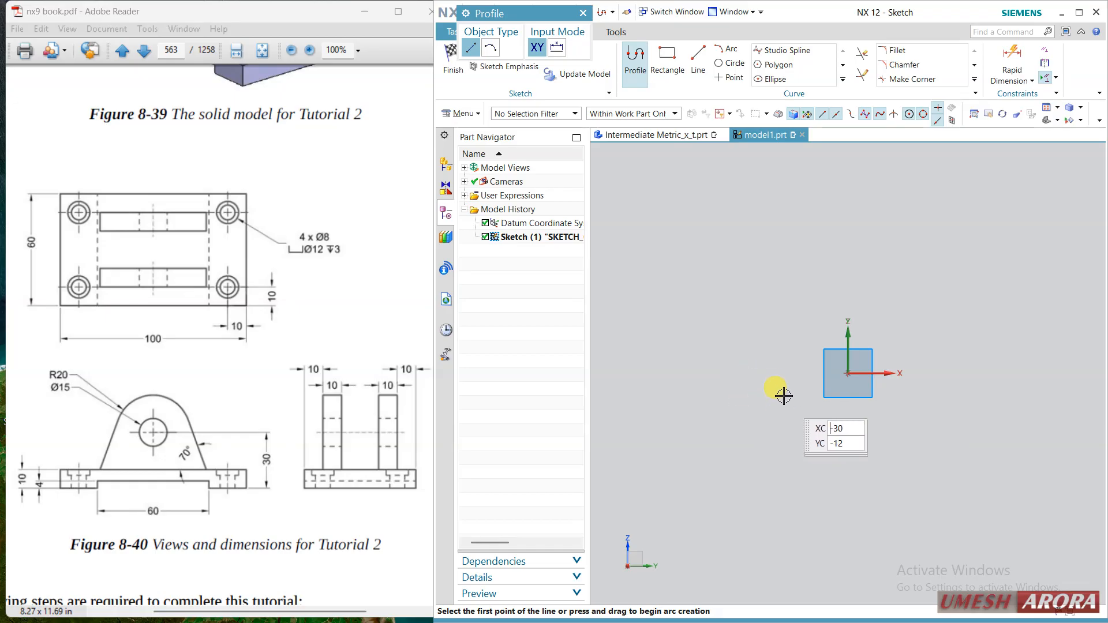
Sketch a closed base profile about 136 mm wide and 25 mm high with a notch about 73 mm wide in its underside
click(776, 385)
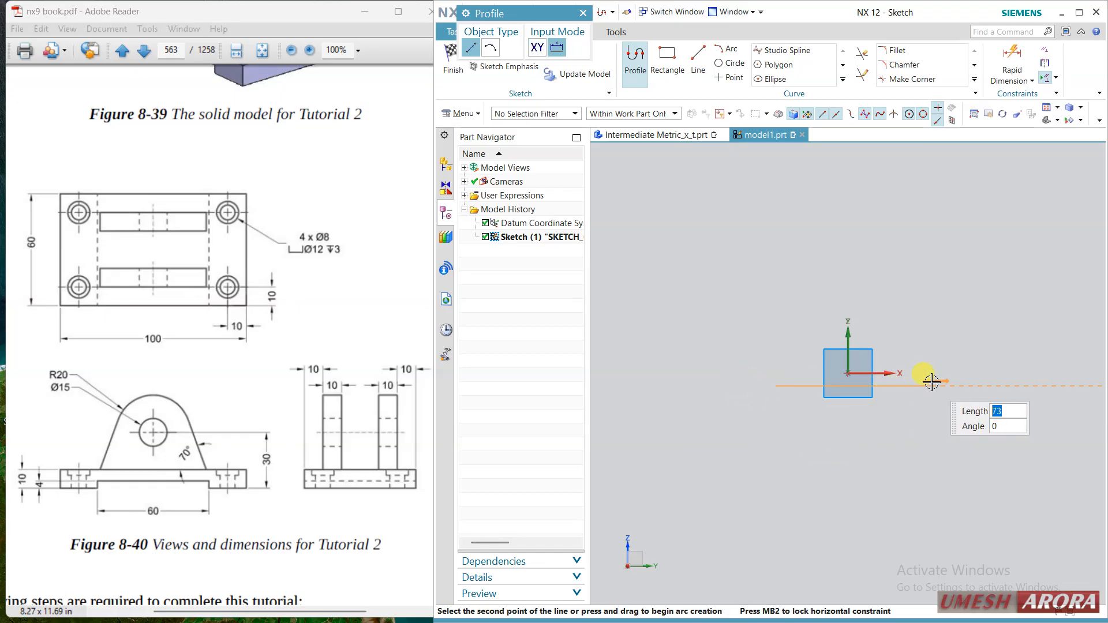
click(931, 385)
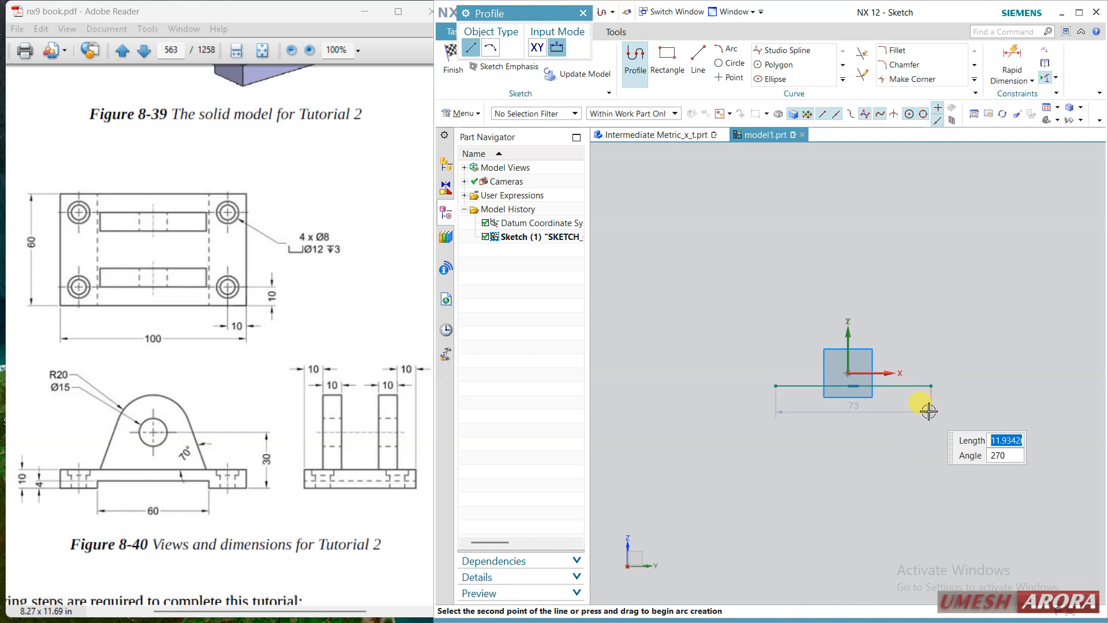
click(958, 410)
click(979, 411)
click(979, 359)
click(690, 359)
click(690, 411)
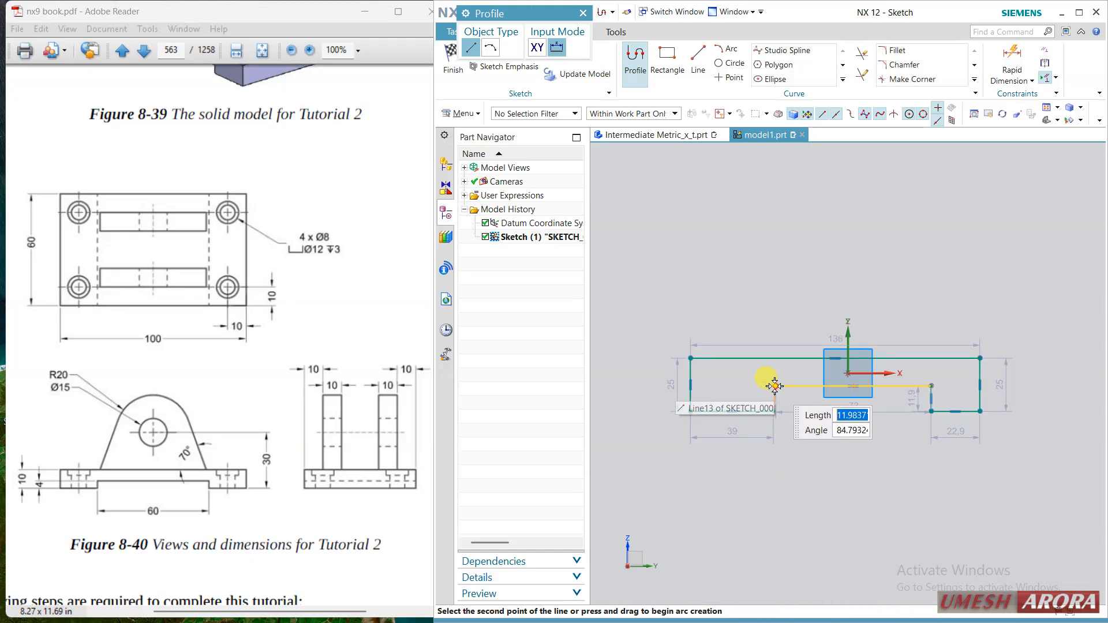
click(774, 411)
key(Escape)
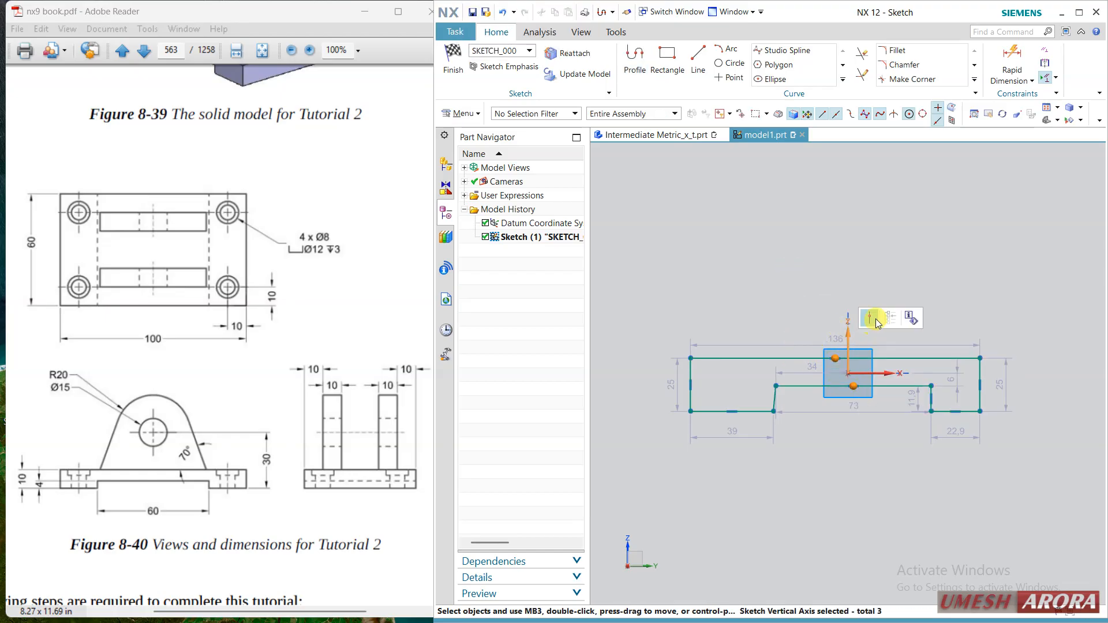
Constrain the midpoints of the top line and notch line to the vertical axis, and make the slanted notch side vertical
scroll(776, 396, up, 3)
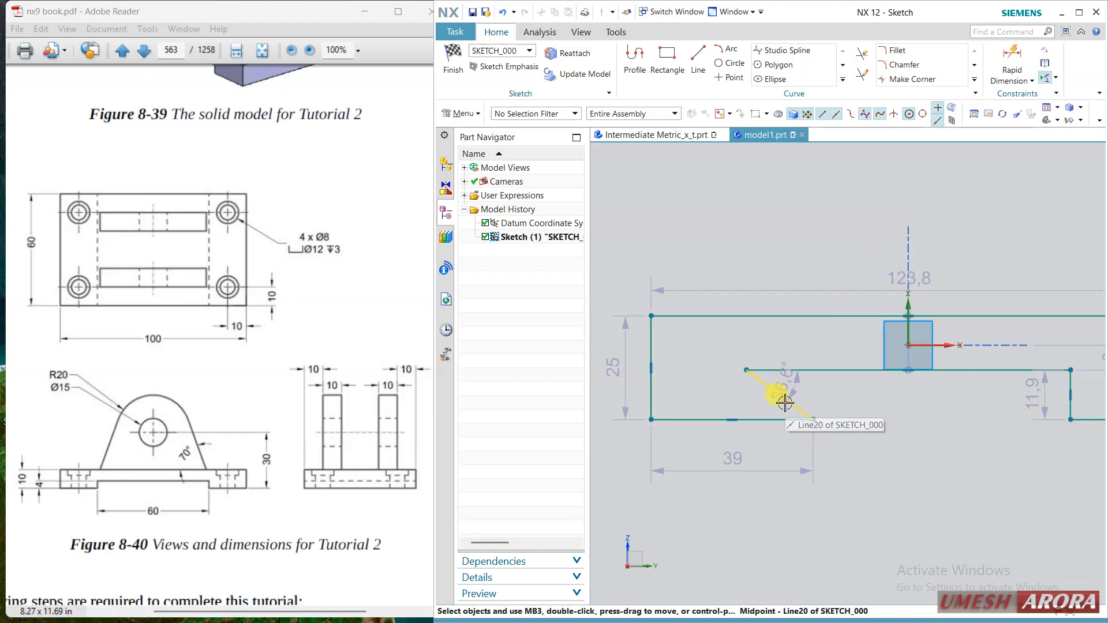
click(767, 389)
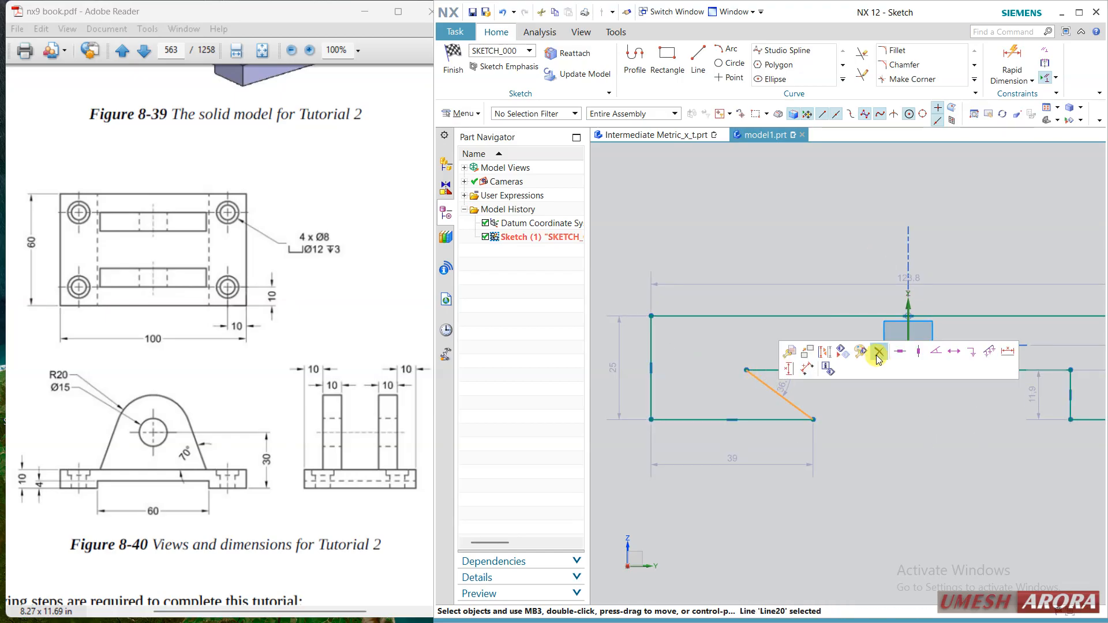
click(913, 354)
scroll(866, 427, down, 2)
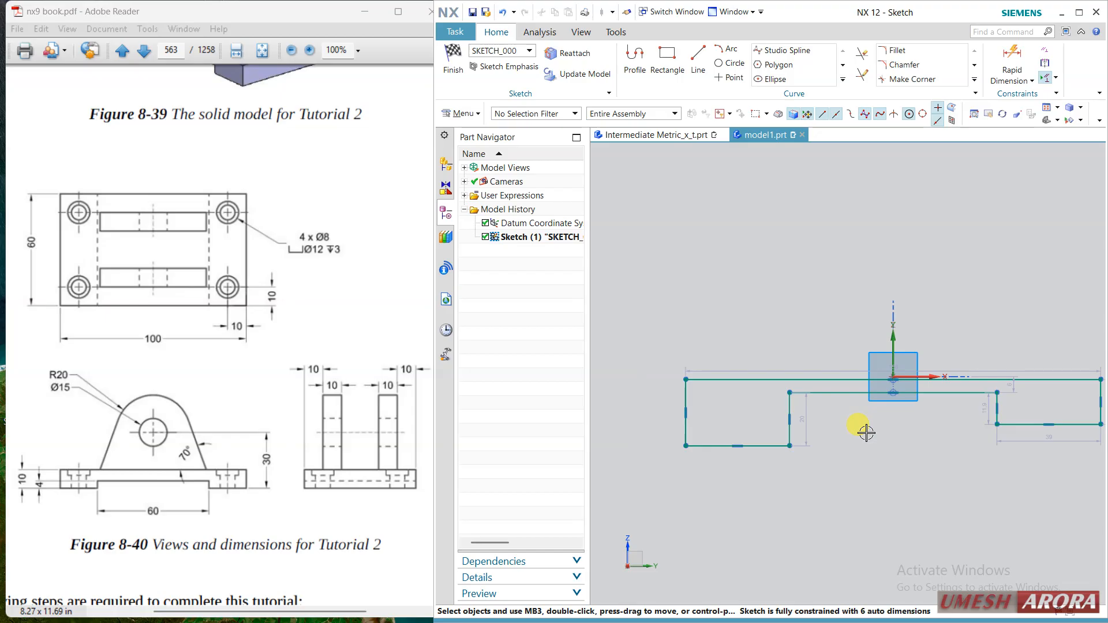
Constrain the midpoint of the profile's top line to coincide with the sketch origin
click(893, 372)
scroll(893, 367, up, 4)
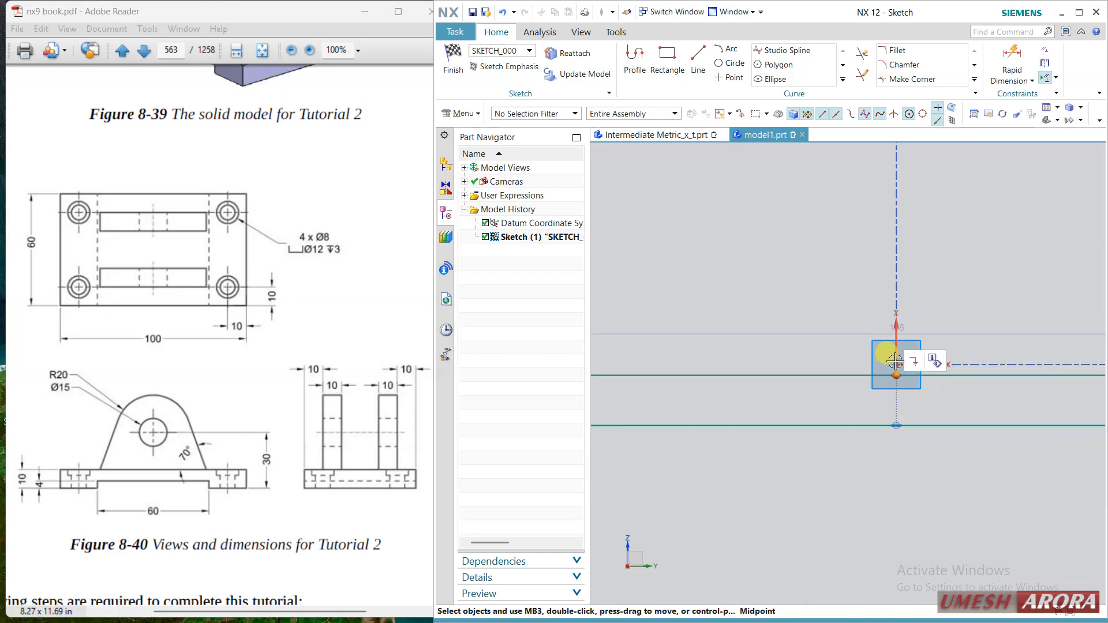
click(913, 360)
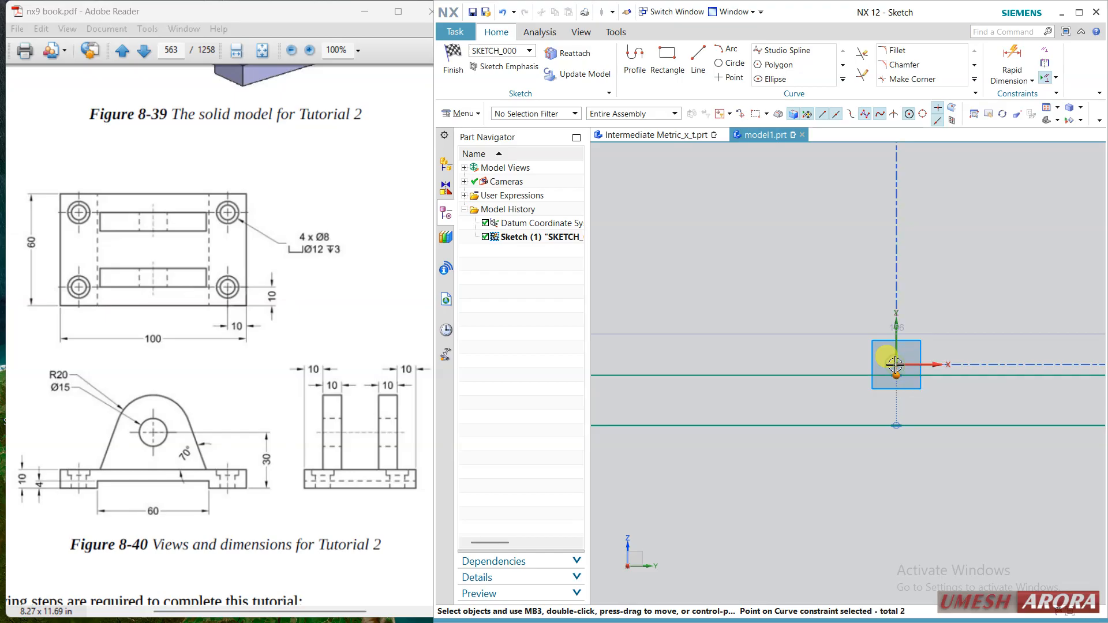
drag(896, 373, 899, 393)
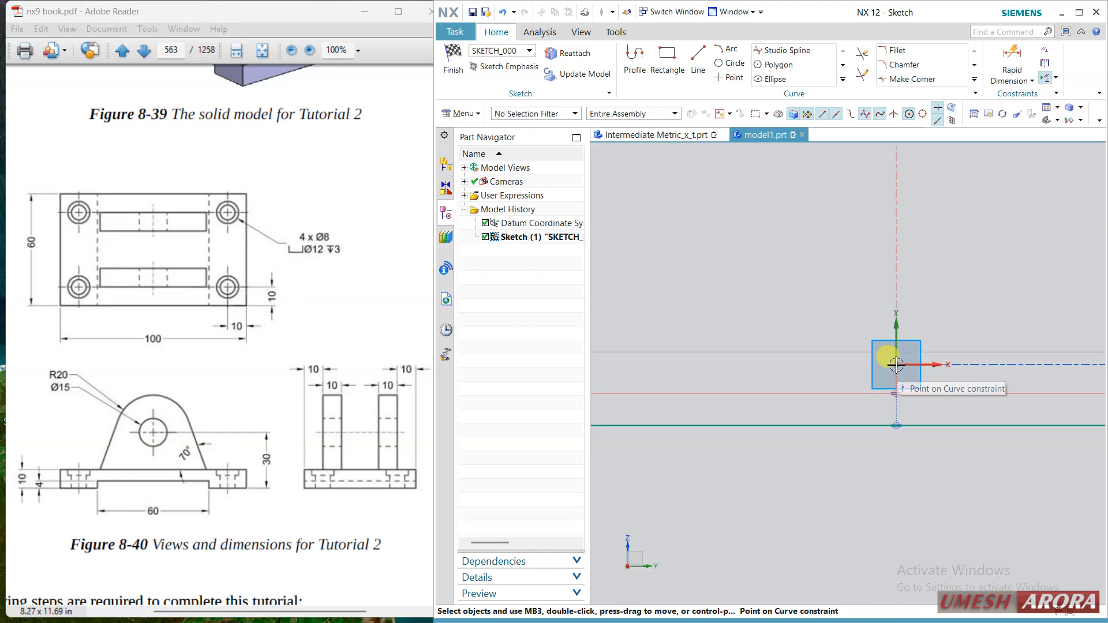
click(896, 365)
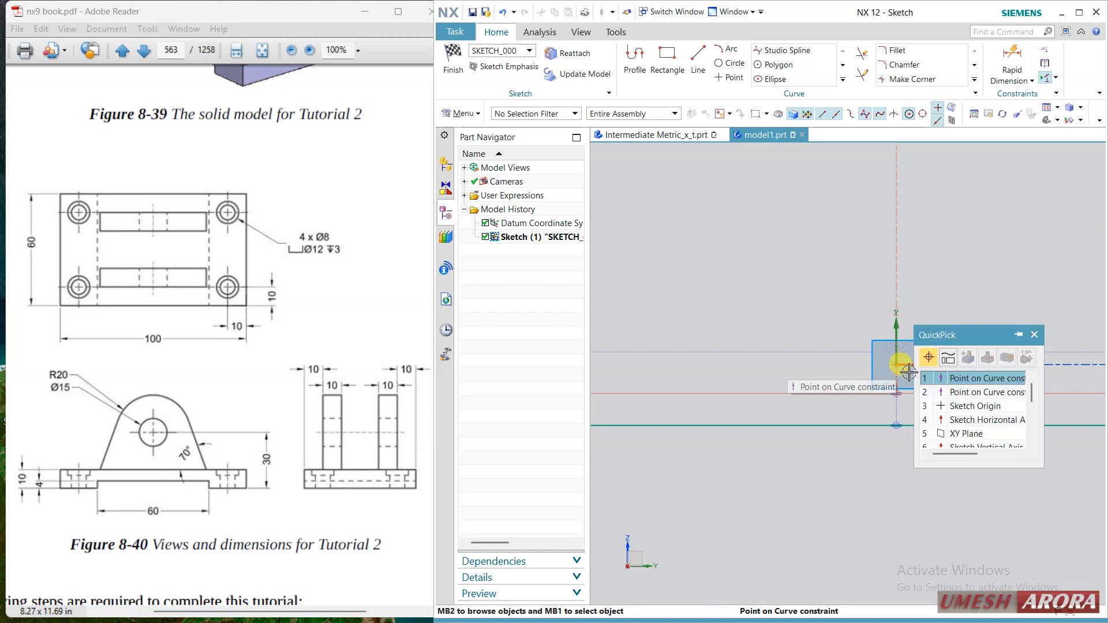
click(946, 406)
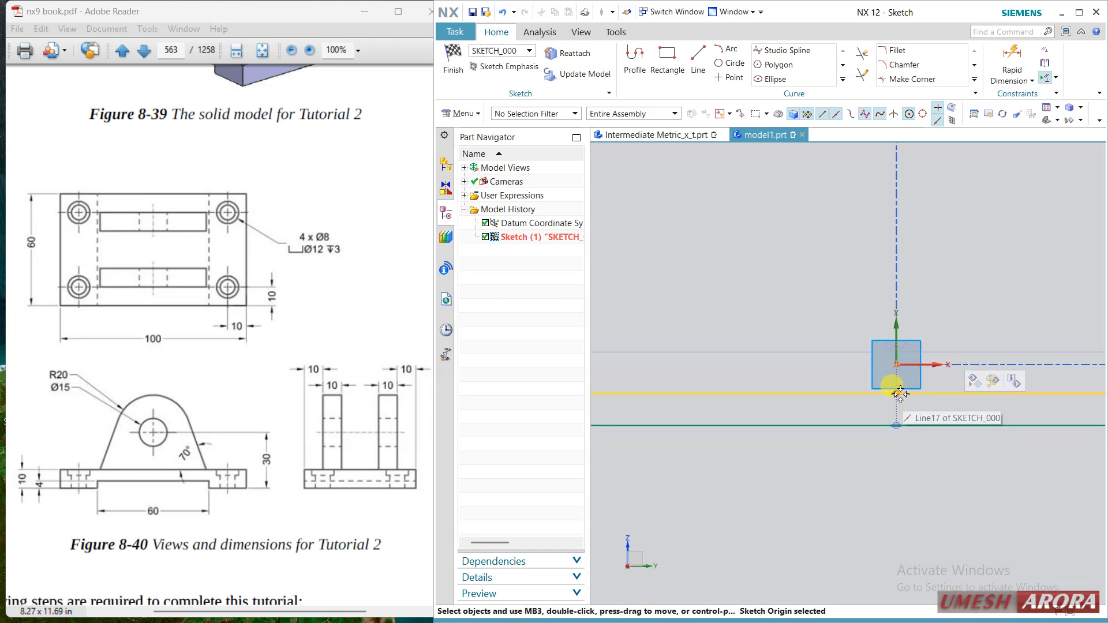
click(920, 380)
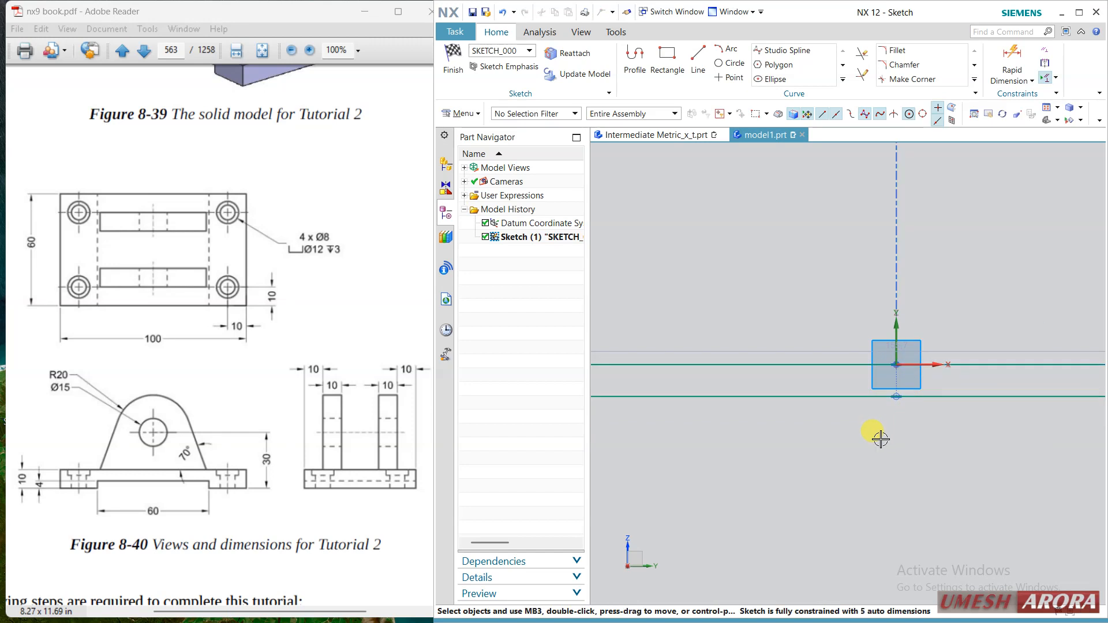
Dimension the notch width as 60 mm
scroll(879, 438, down, 3)
scroll(878, 440, down, 2)
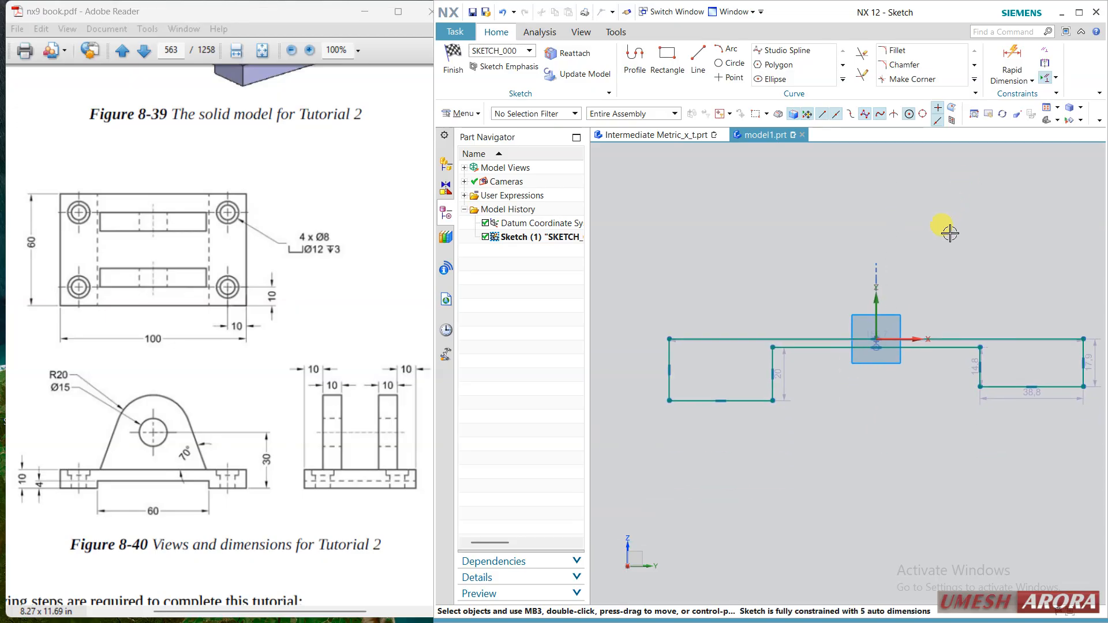
click(1012, 61)
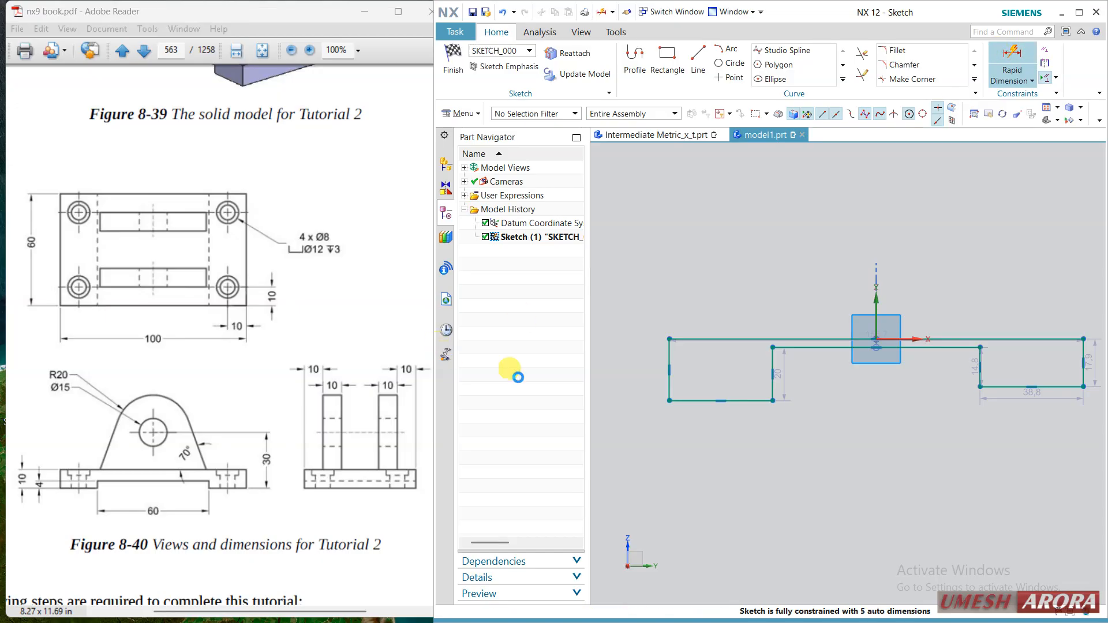
click(794, 347)
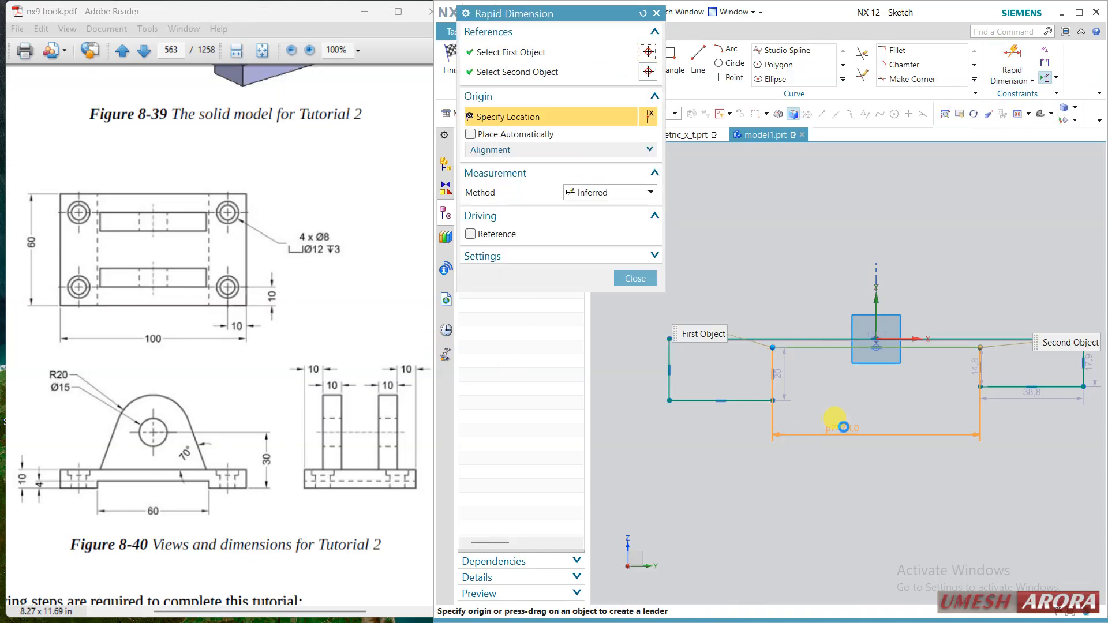
click(844, 425)
text(60)
key(Return)
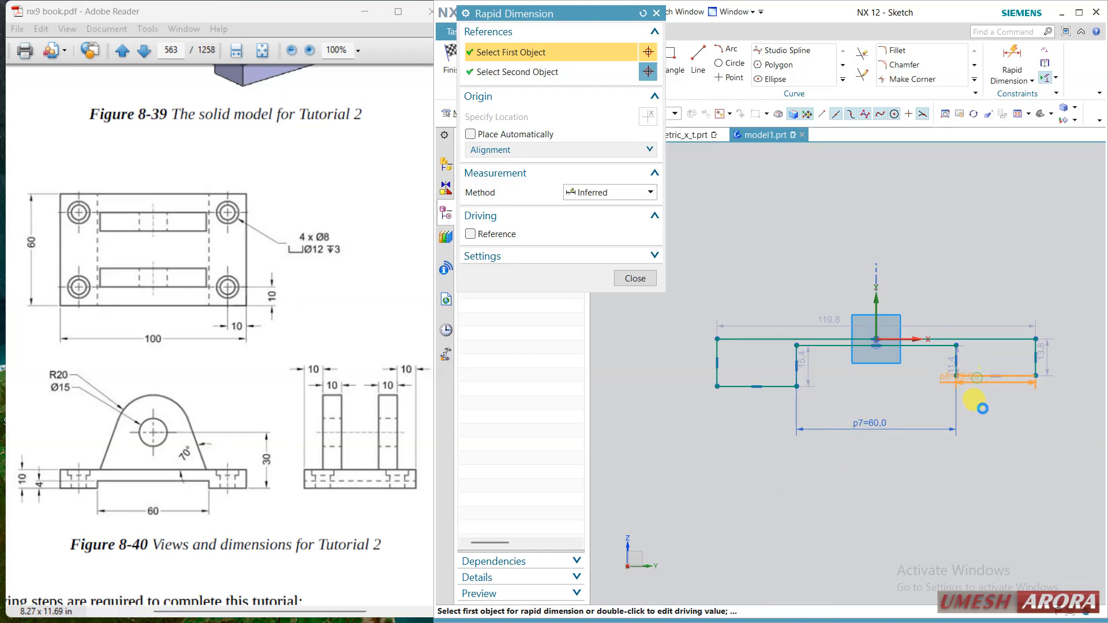
Dimension the bottom edge of the right-hand foot as 20 mm
click(977, 378)
click(983, 426)
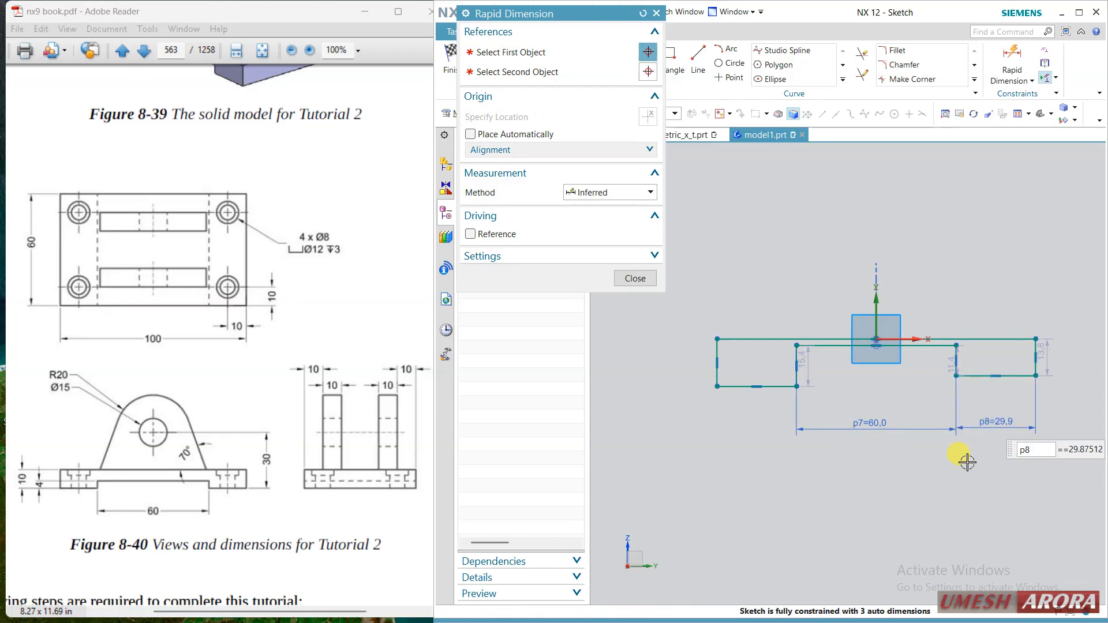
text(20)
key(Return)
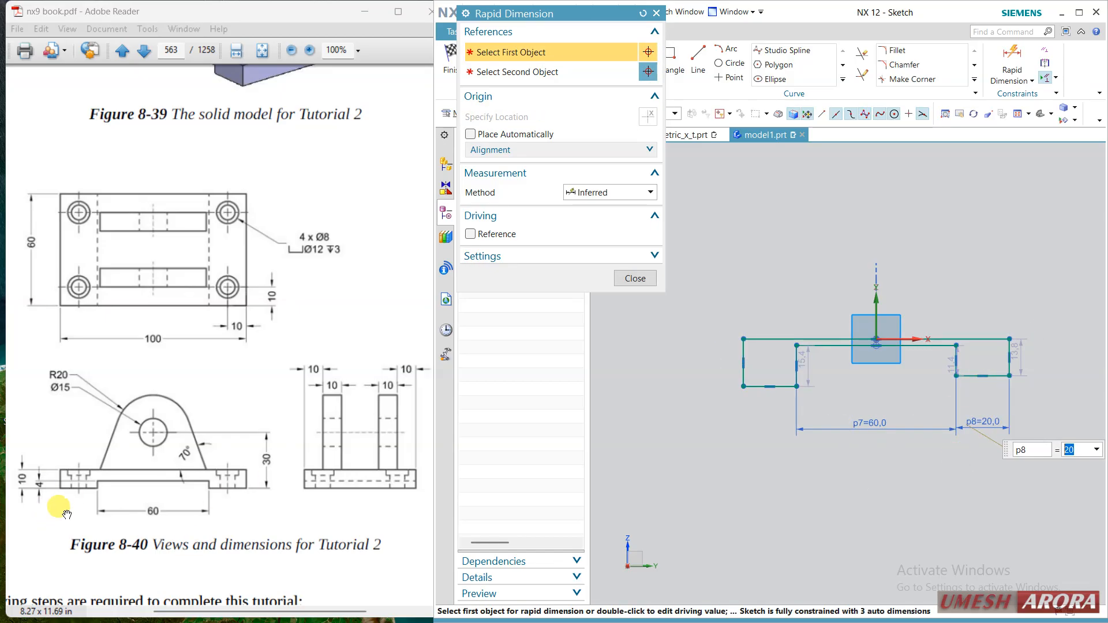
Dimension the left vertical side of the notch as 4 mm
click(796, 359)
click(798, 361)
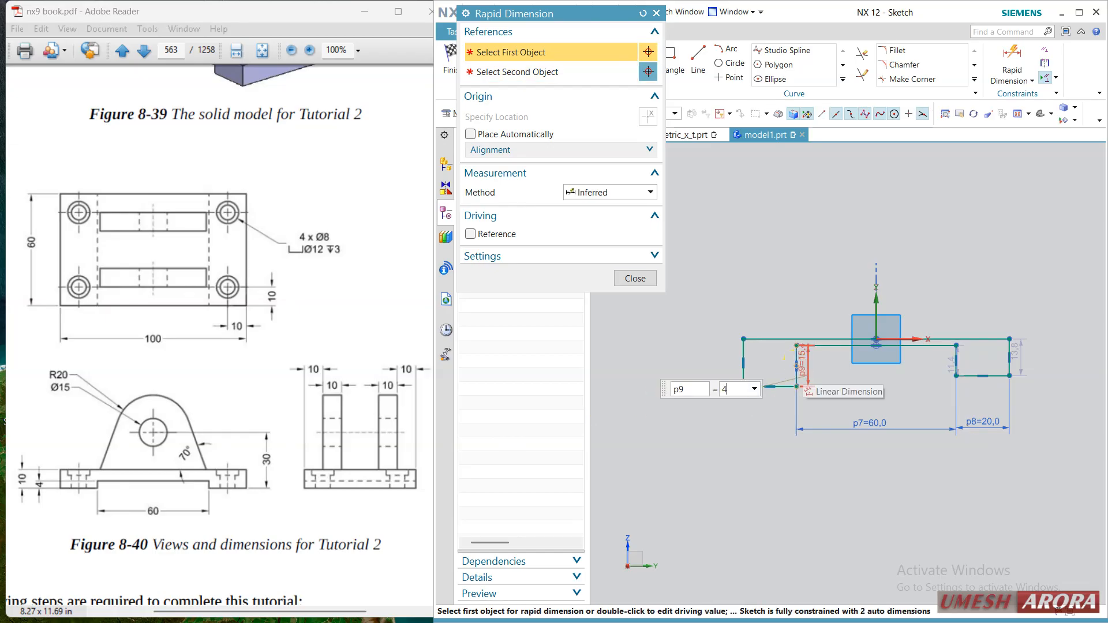
text(4)
key(Return)
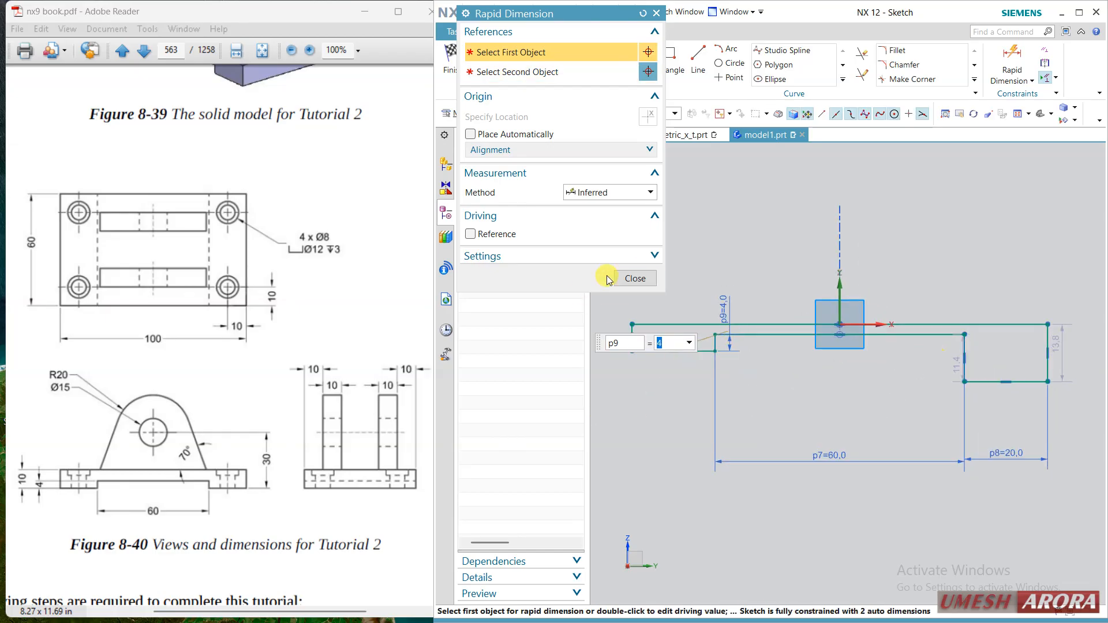
click(634, 278)
Align the lower endpoints of the two notch sides horizontally and set the base profile's overall height to 10 mm
click(716, 350)
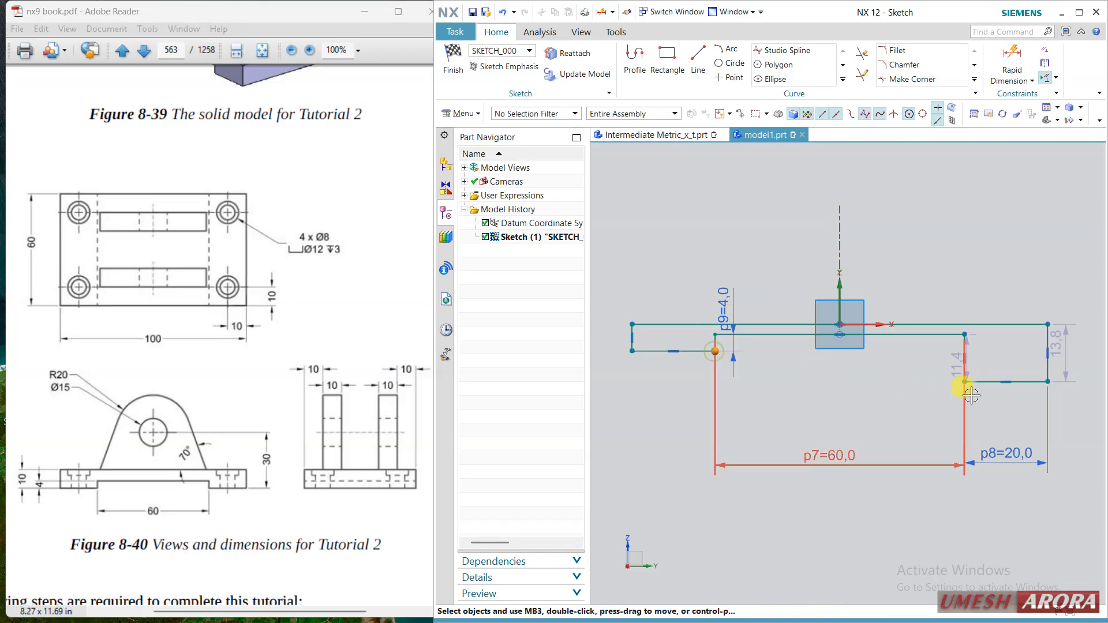
click(967, 383)
click(987, 366)
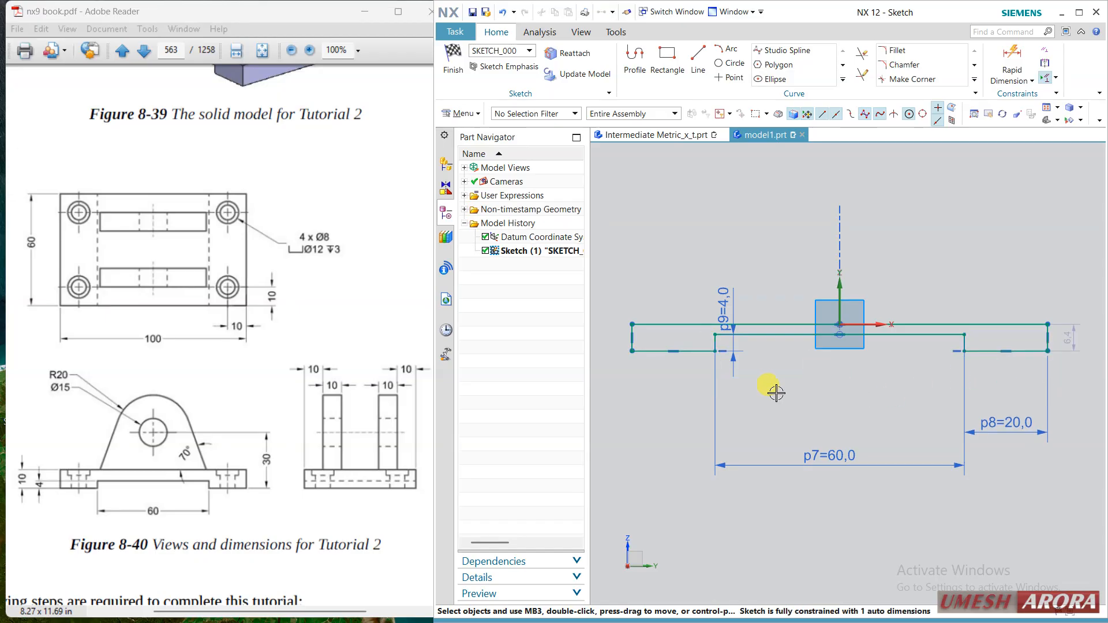
double_click(1070, 337)
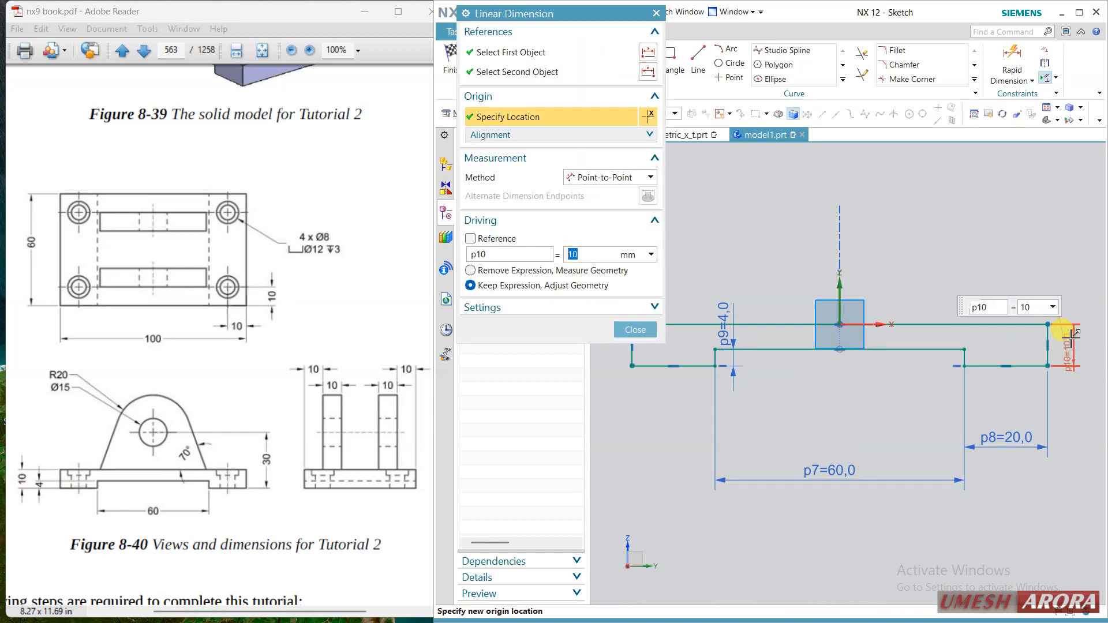
click(635, 330)
Sketch two concentric circles about 37.6 mm and 26.8 mm in diameter, centred about 50 mm above the base's top line
scroll(831, 420, down, 2)
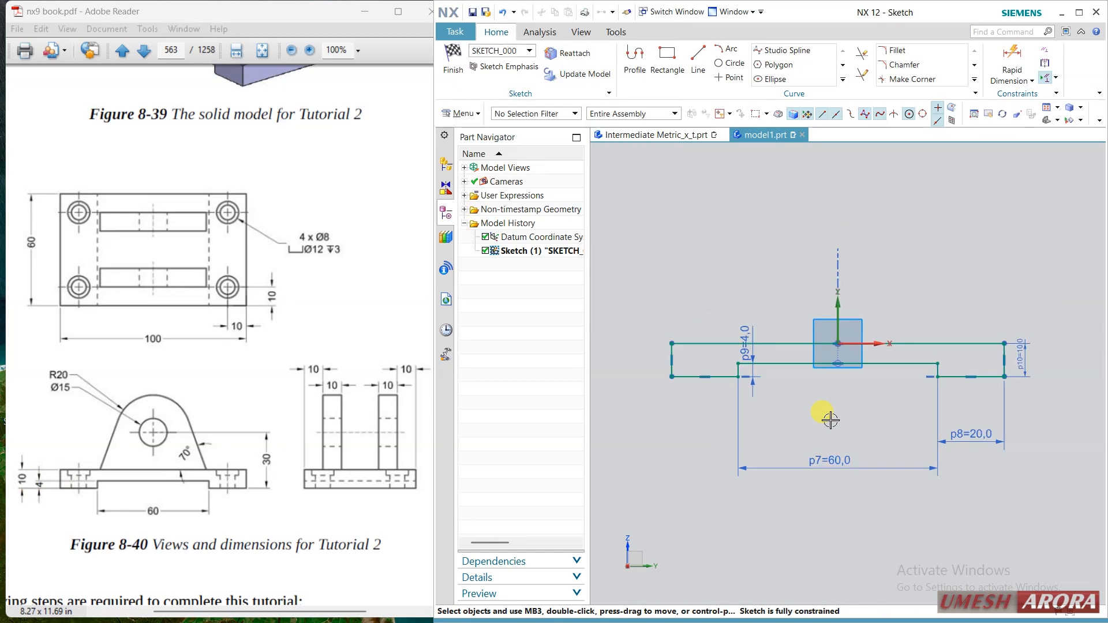
click(730, 63)
click(835, 225)
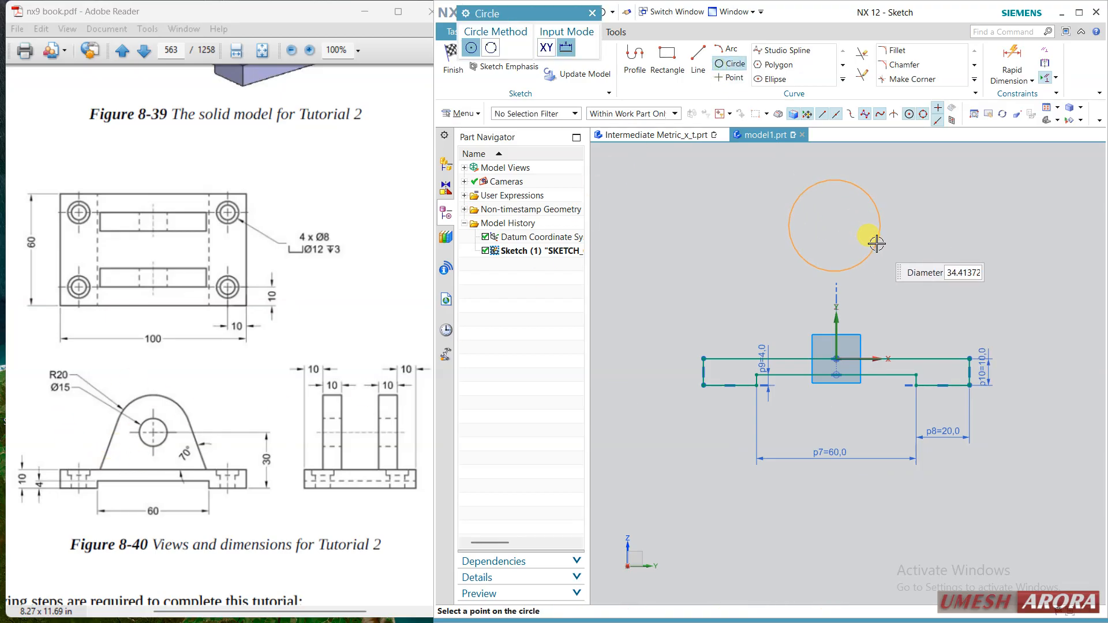
click(883, 240)
click(835, 226)
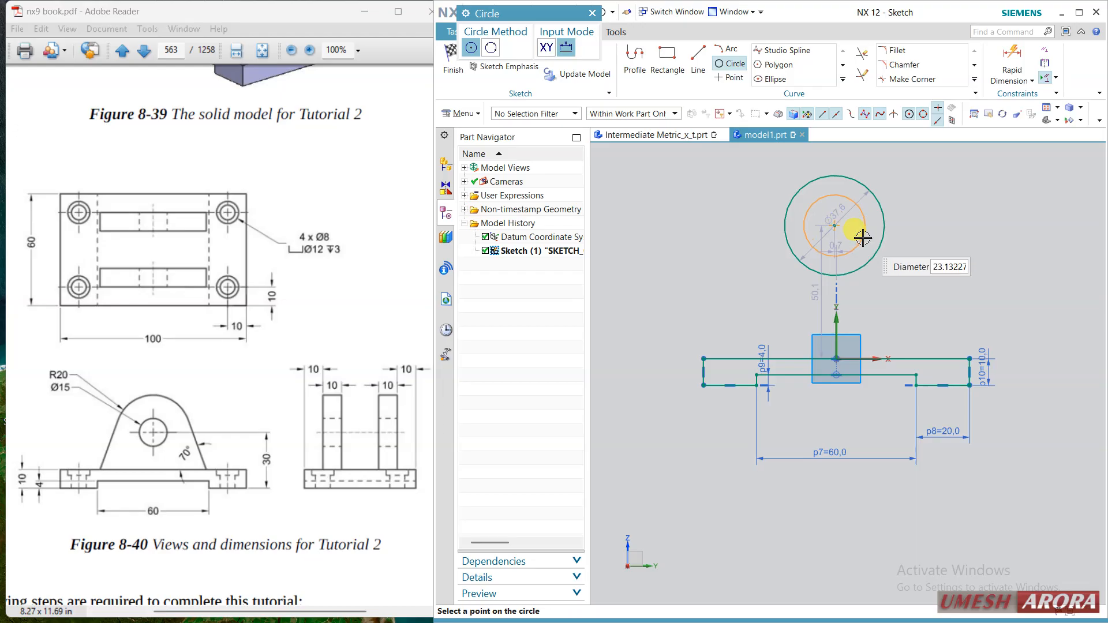
click(863, 237)
key(Escape)
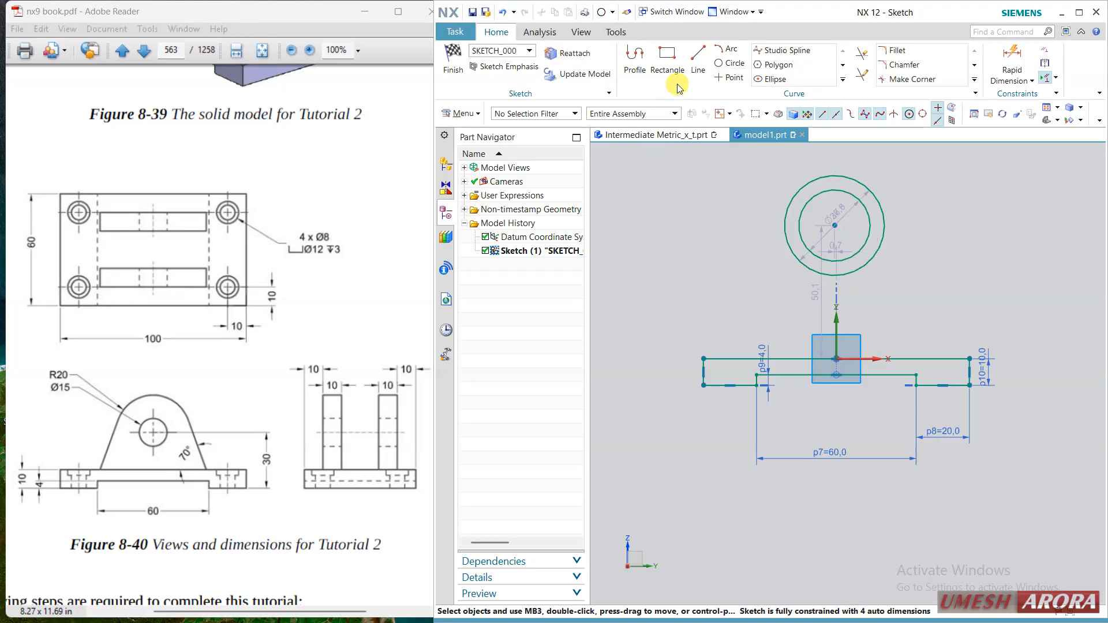
Draw two slanted lines, about 59.9 mm and 65.5 mm long, from either side of the outer circle to the base's top line
click(699, 61)
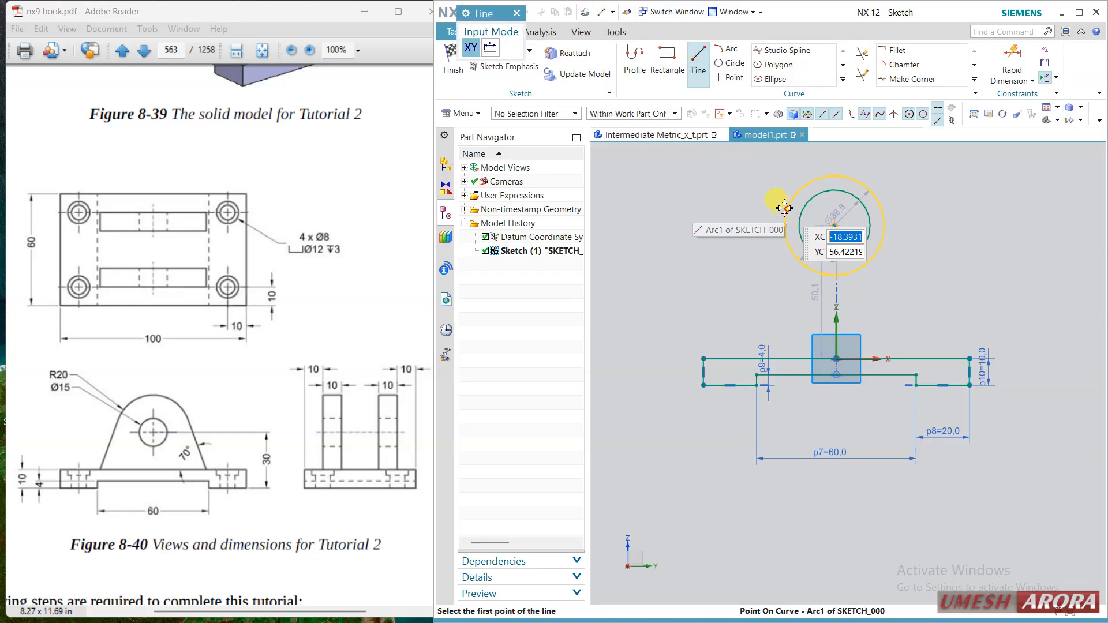
click(784, 208)
click(735, 359)
click(879, 204)
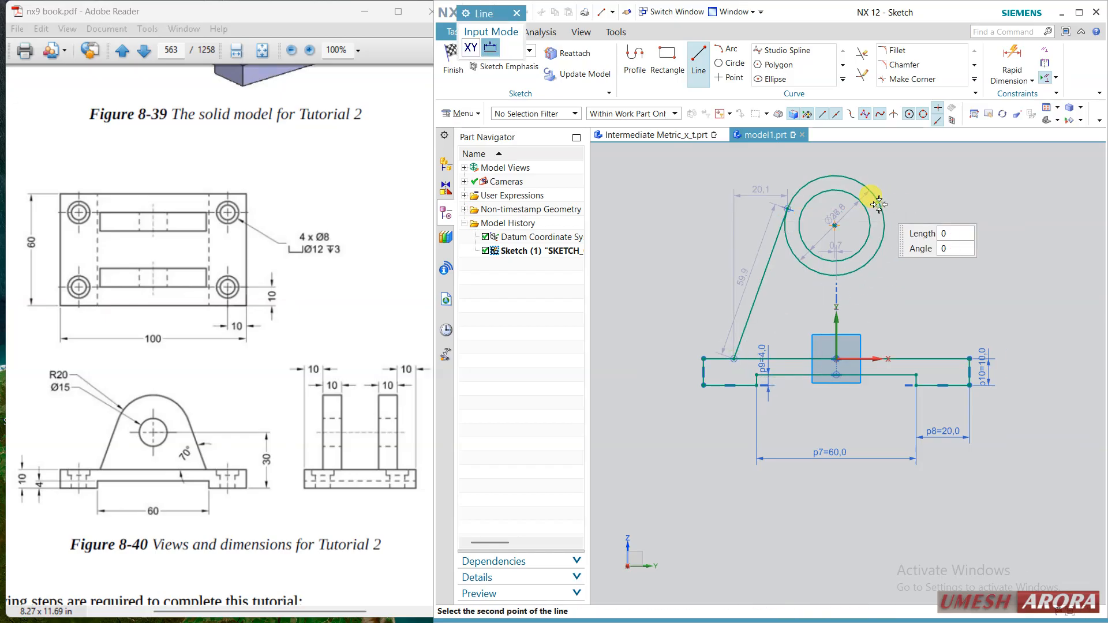
key(Escape)
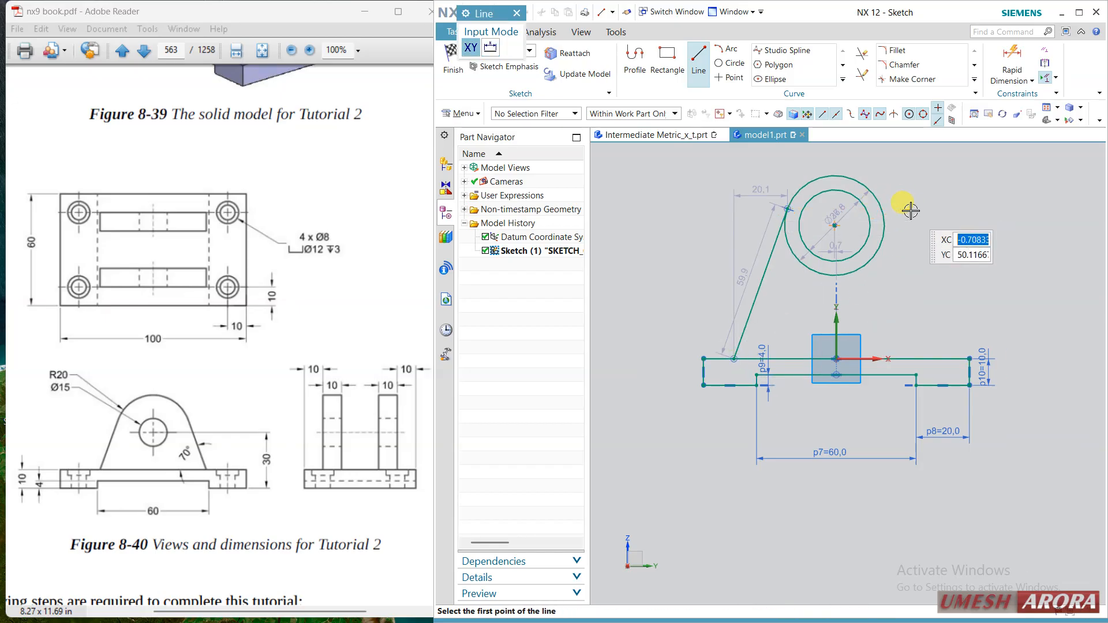
click(874, 195)
click(935, 358)
key(Escape)
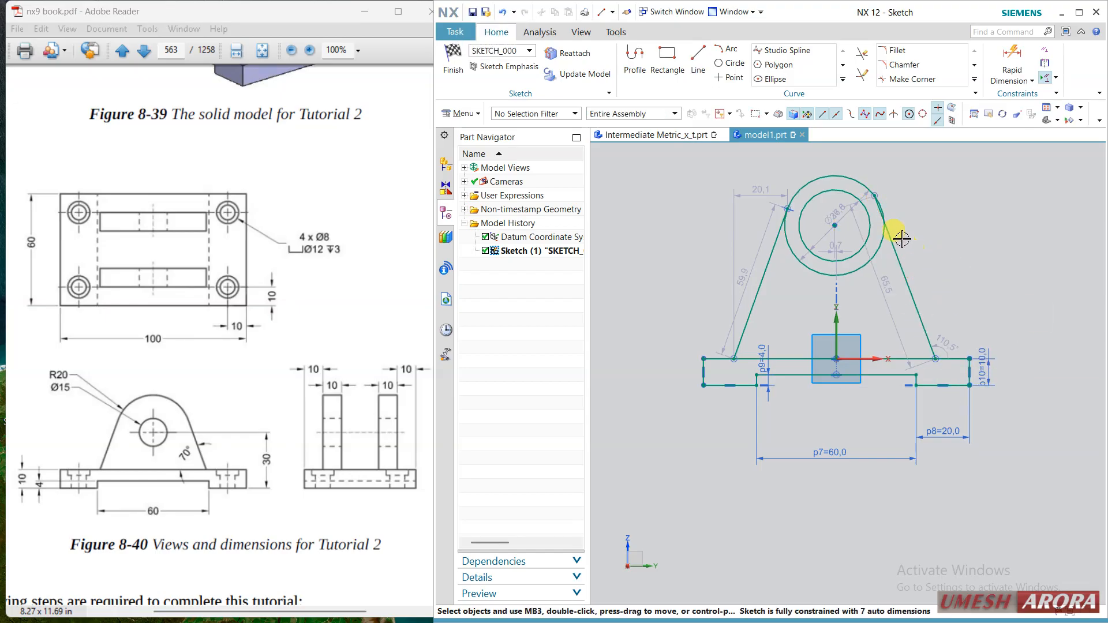
Constrain the right slanted line tangent to the outer circle
scroll(888, 208, up, 3)
click(887, 252)
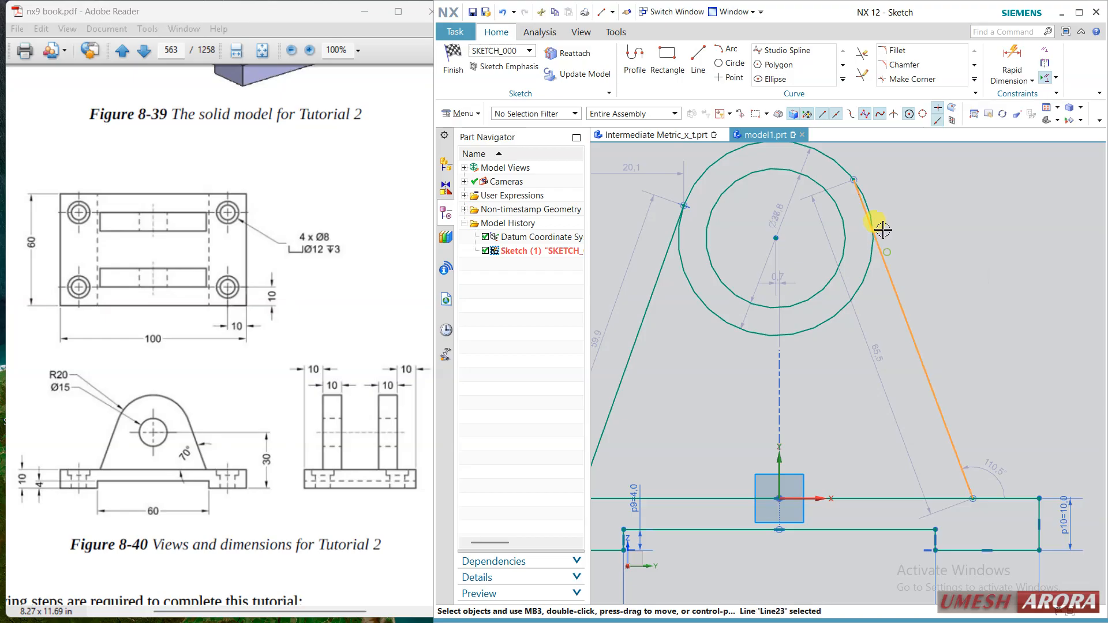
click(842, 157)
click(948, 147)
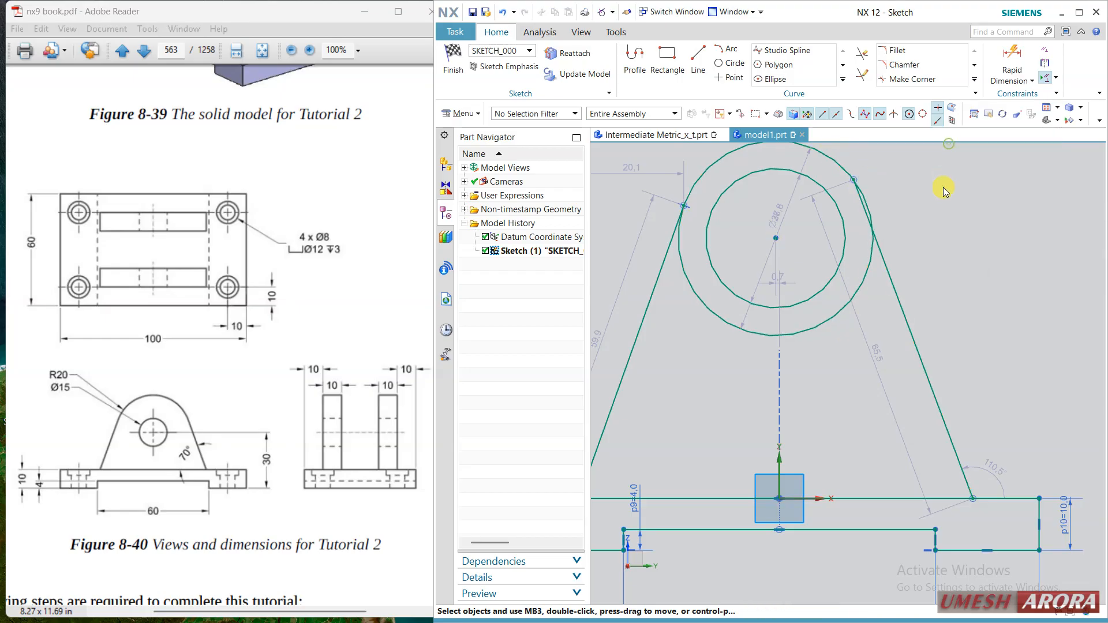
scroll(942, 210, down, 2)
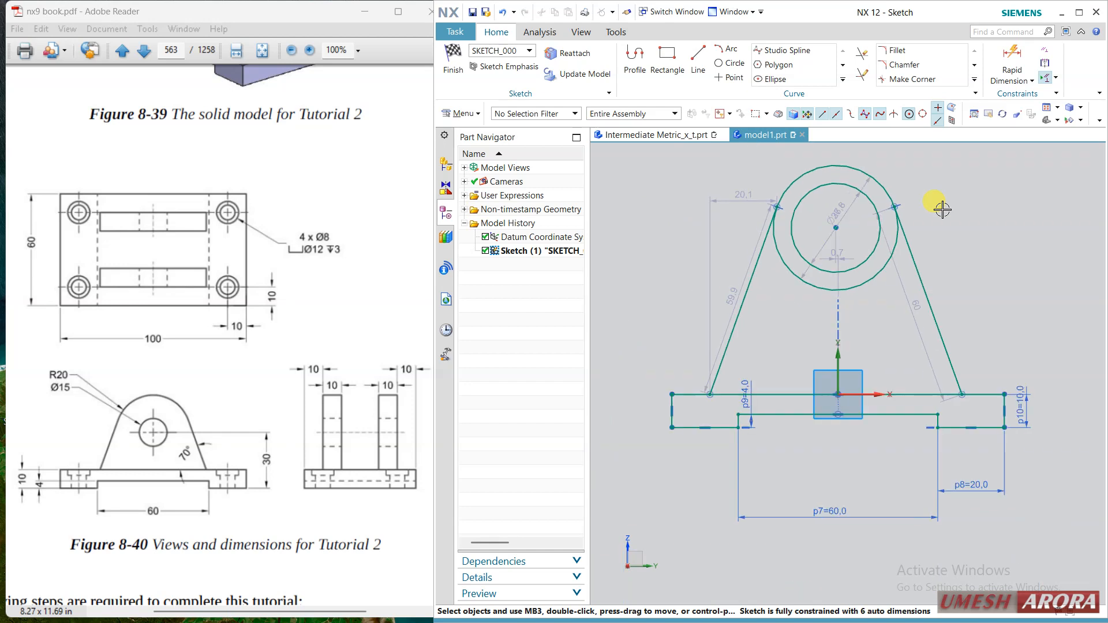
Set the outer circle's diameter to 40 mm
drag(851, 210, 970, 180)
double_click(970, 180)
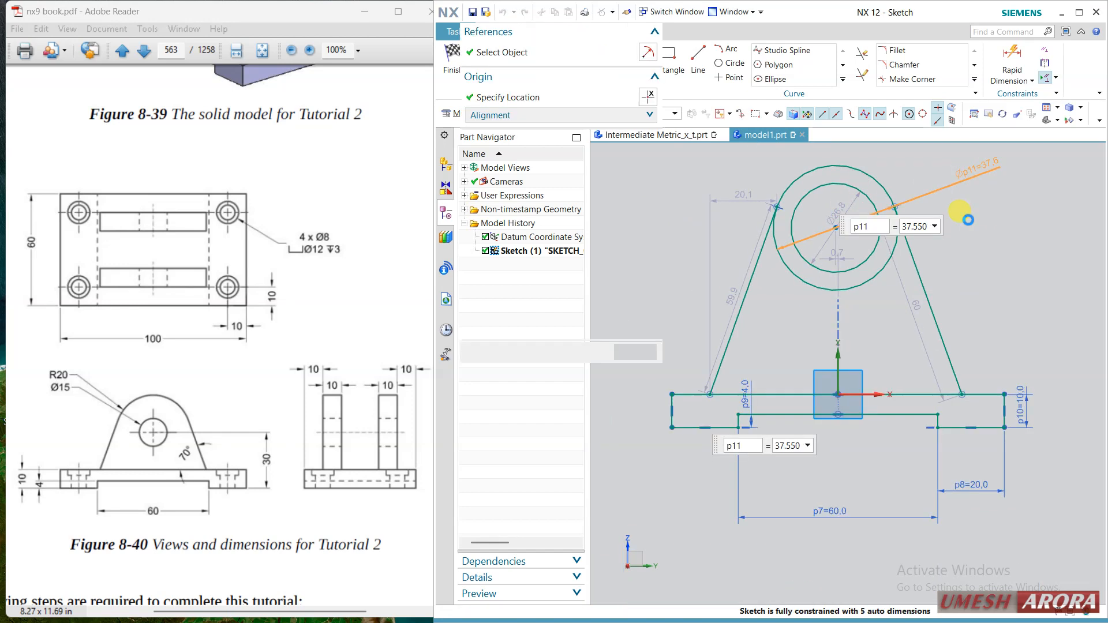
text(40)
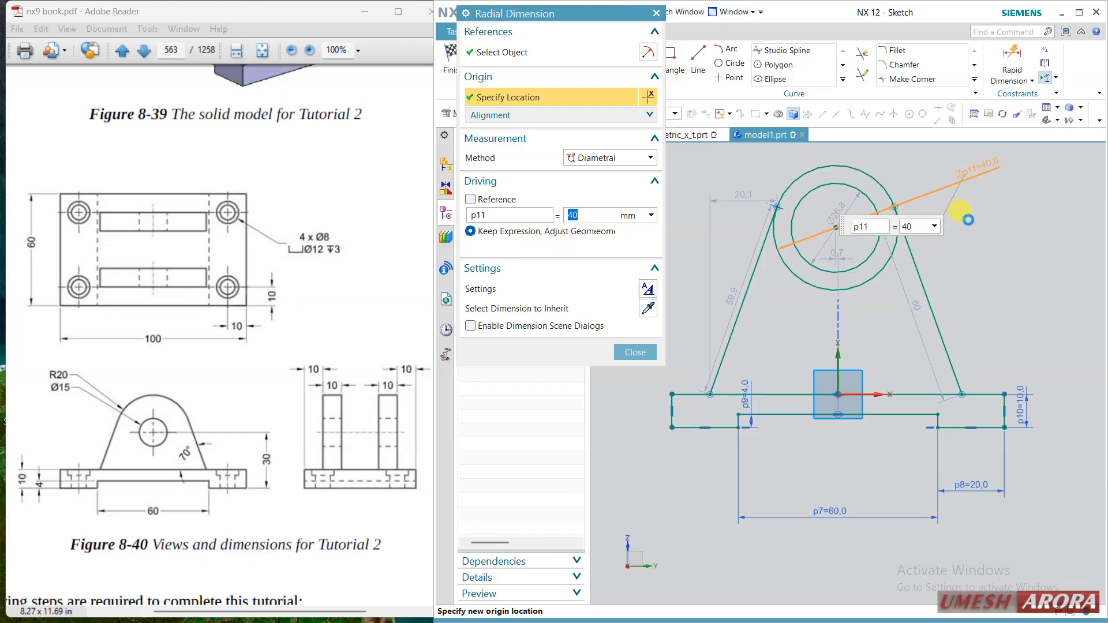
key(Return)
middle_click(850, 205)
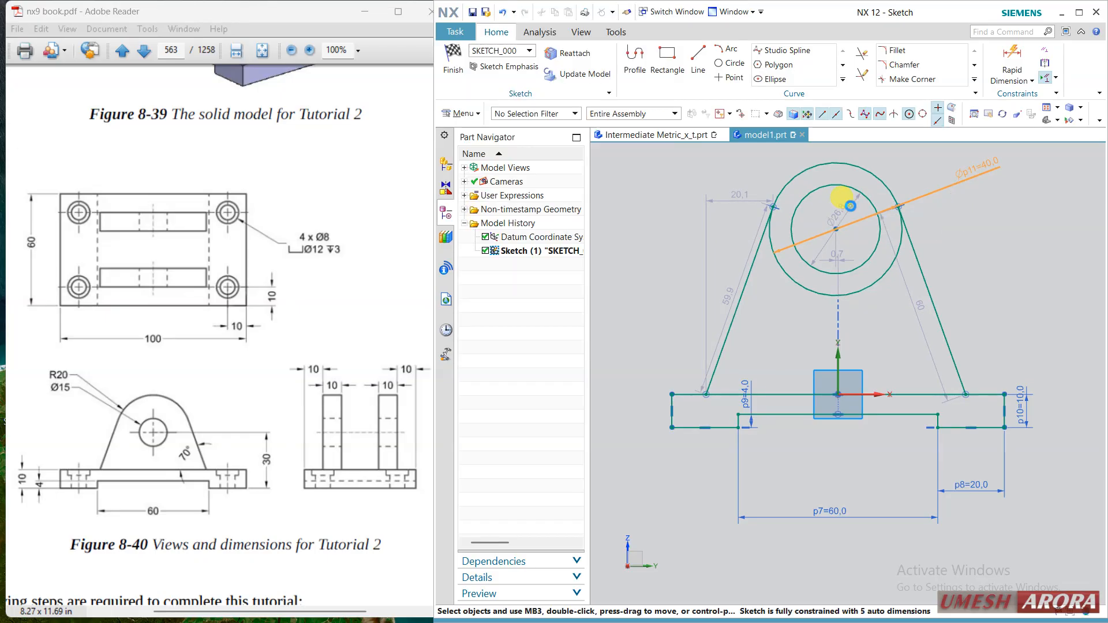
Set the inner circle's diameter to 15 mm
click(850, 206)
middle_click(851, 206)
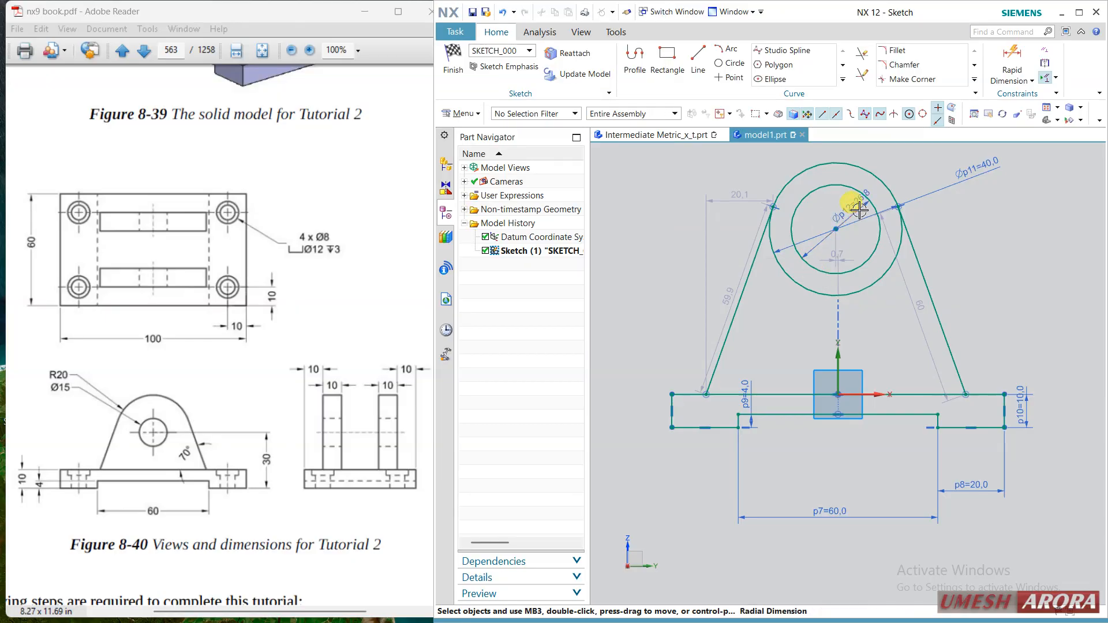
double_click(860, 210)
text(15)
key(Return)
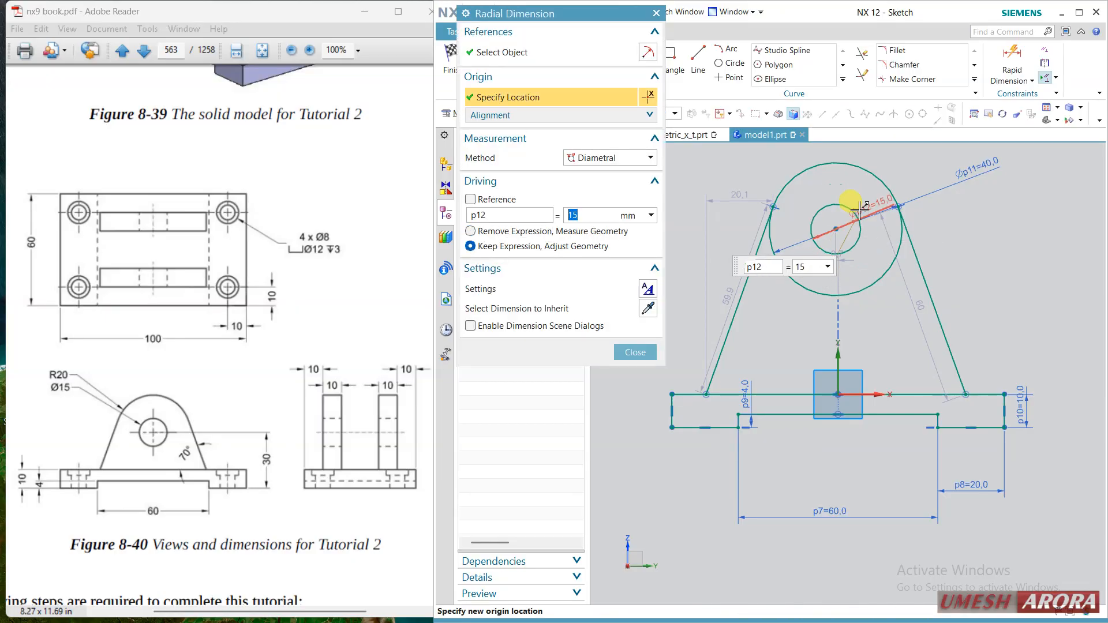
middle_click(722, 292)
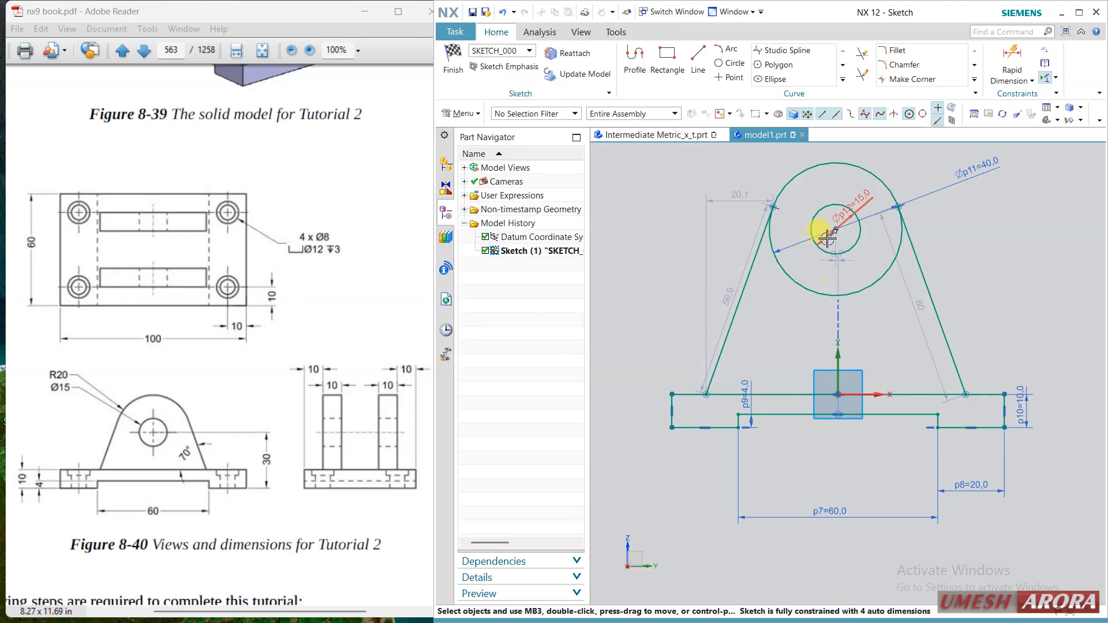
Constrain the circles' centre to the vertical axis and dimension its height above the base's bottom edge as 30 mm
click(835, 359)
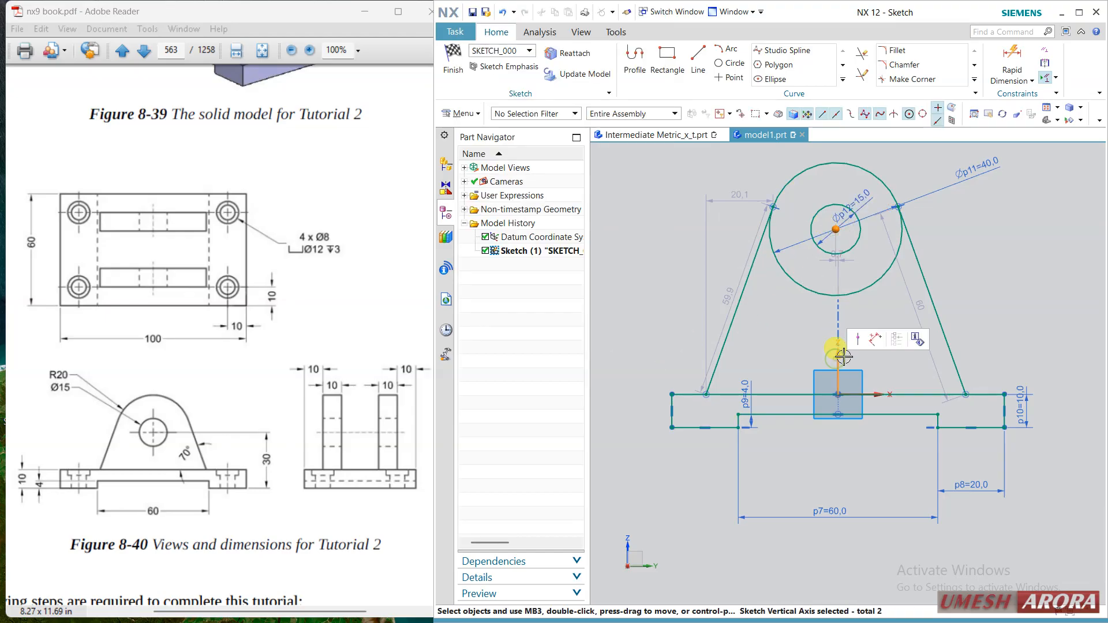
click(863, 341)
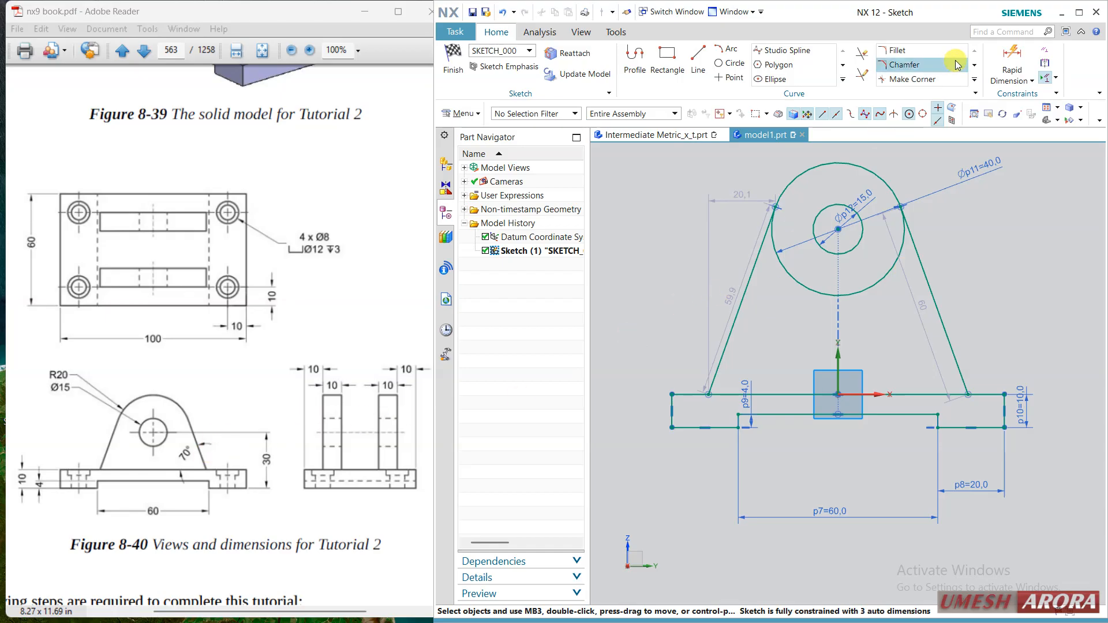
click(1011, 58)
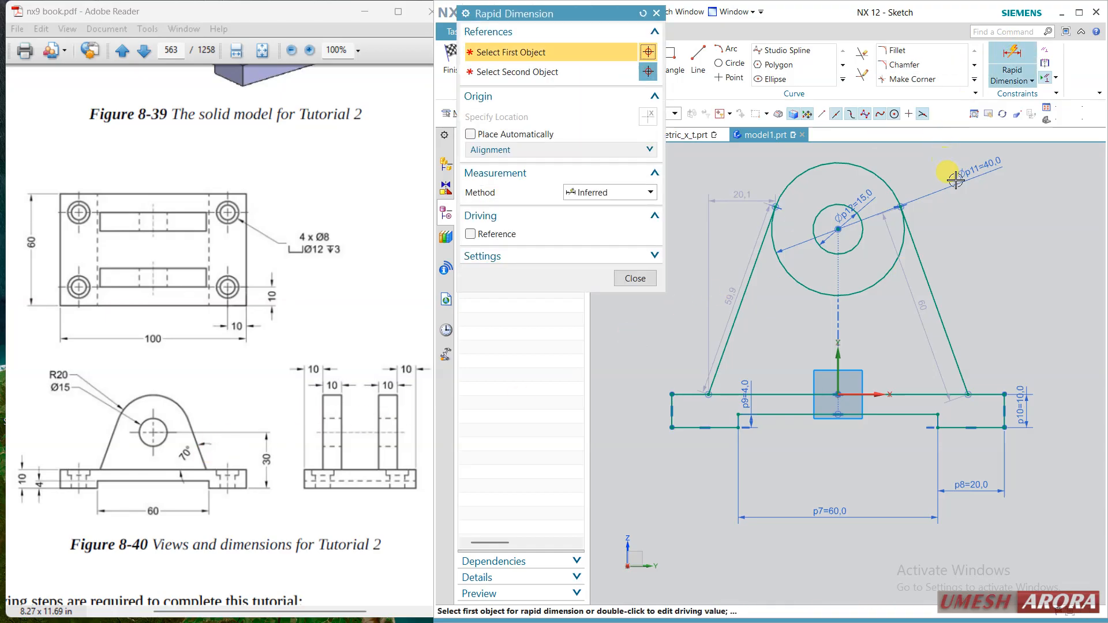
click(948, 431)
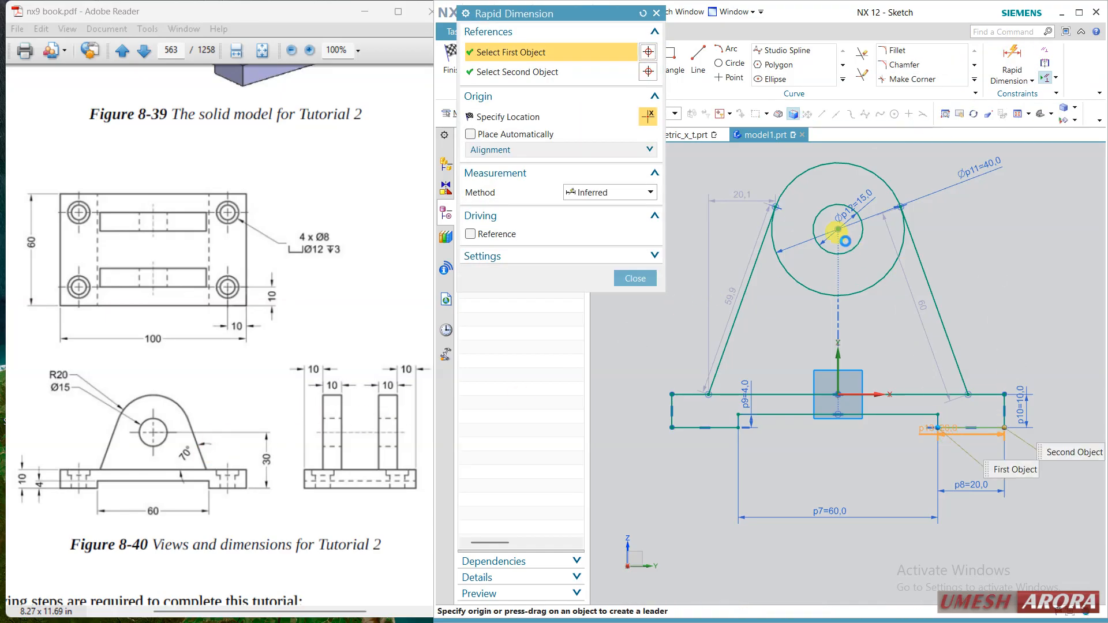
click(838, 227)
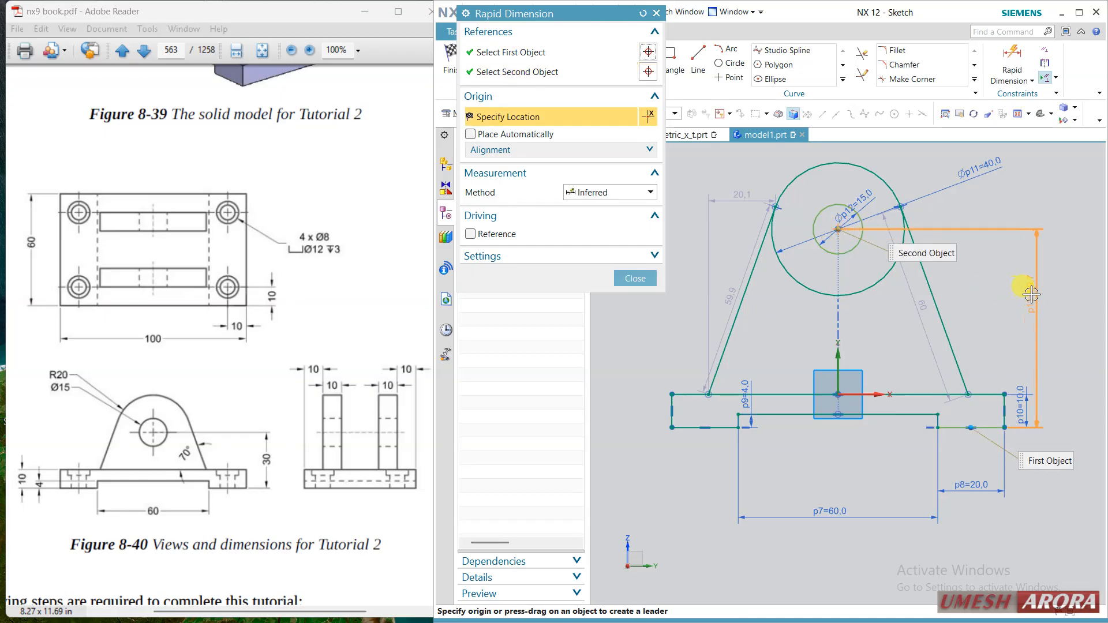
click(1036, 297)
text(30)
key(Return)
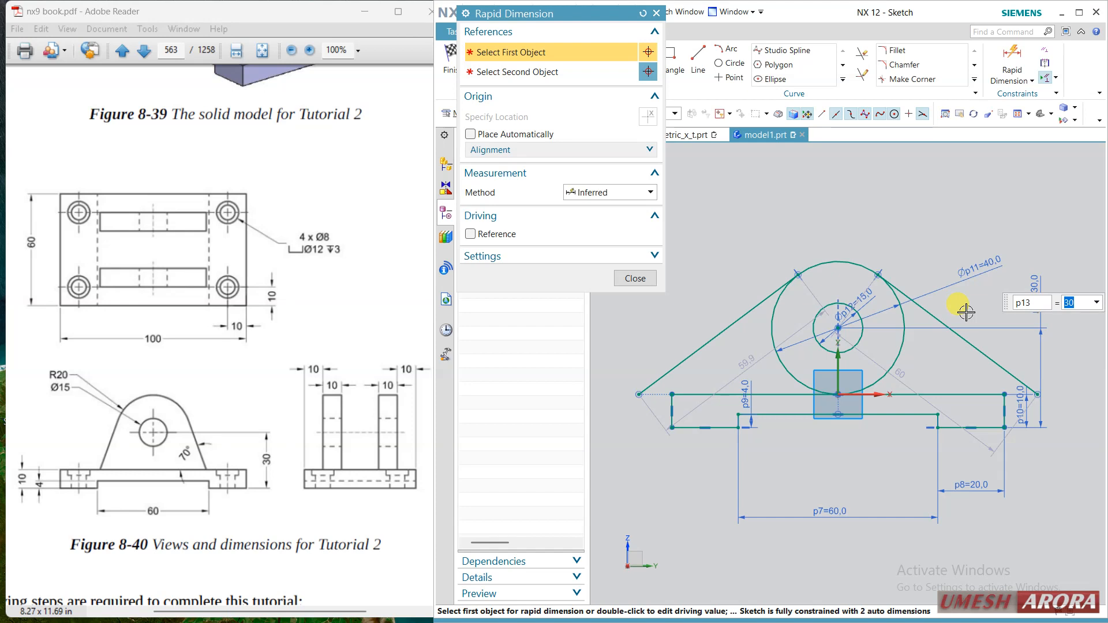
click(632, 279)
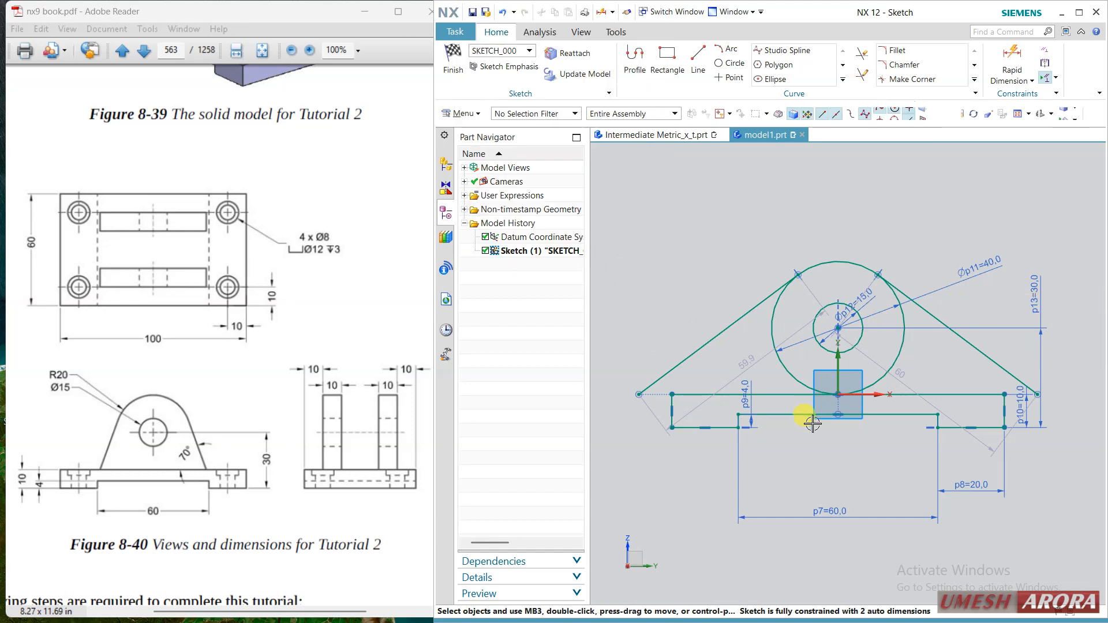
Add a 70° angular dimension between the right slanted line and the base's top line
click(1032, 81)
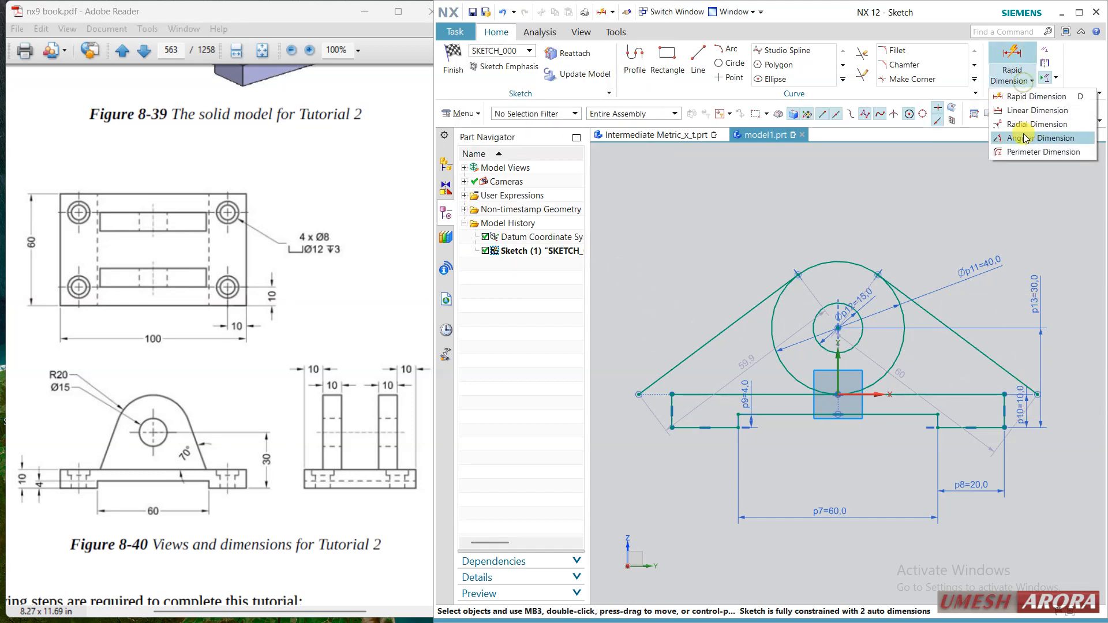
click(1019, 138)
click(984, 353)
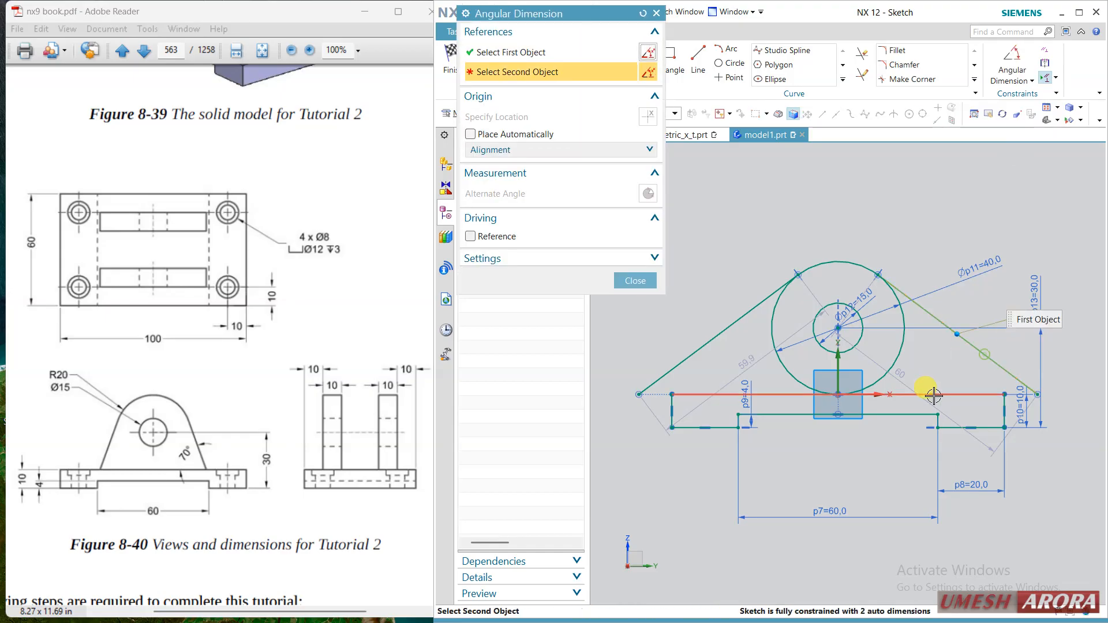
click(928, 394)
click(932, 370)
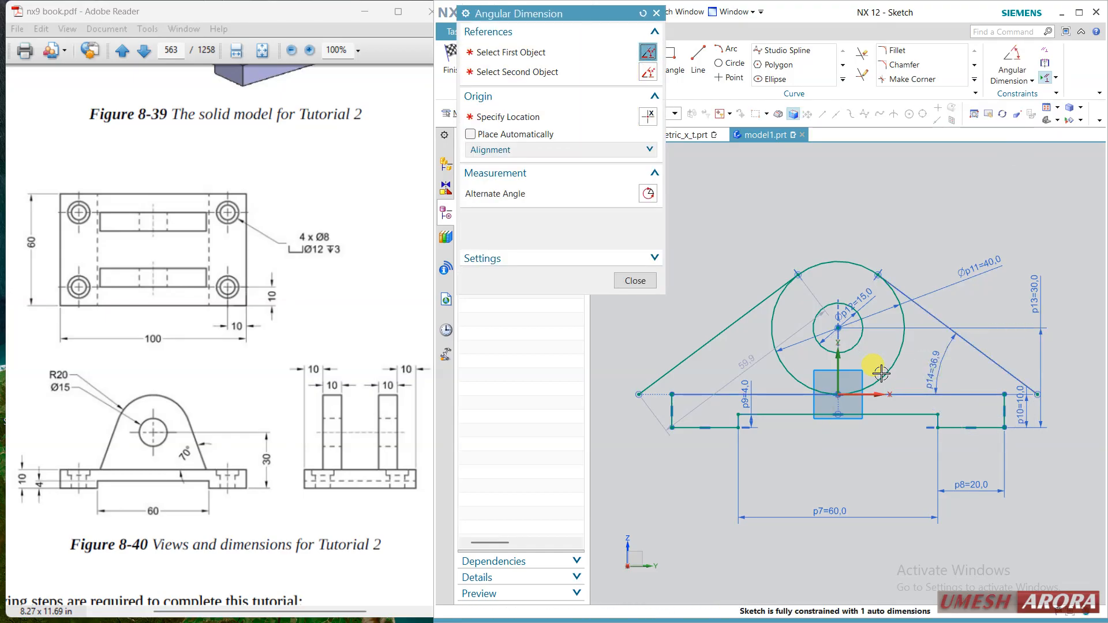
text(70)
key(Return)
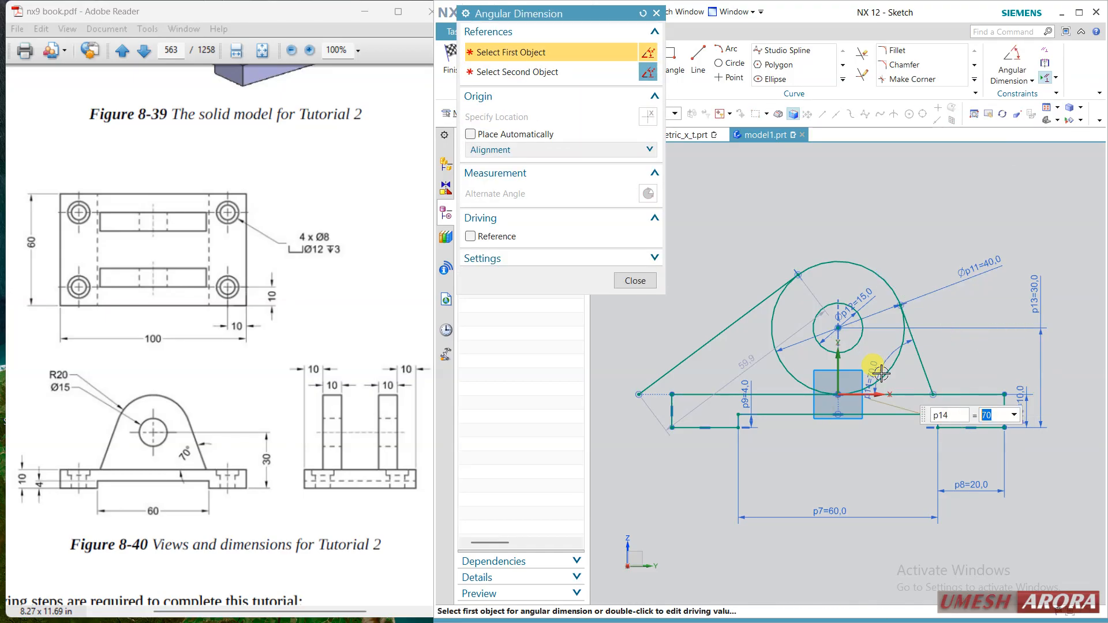
click(633, 281)
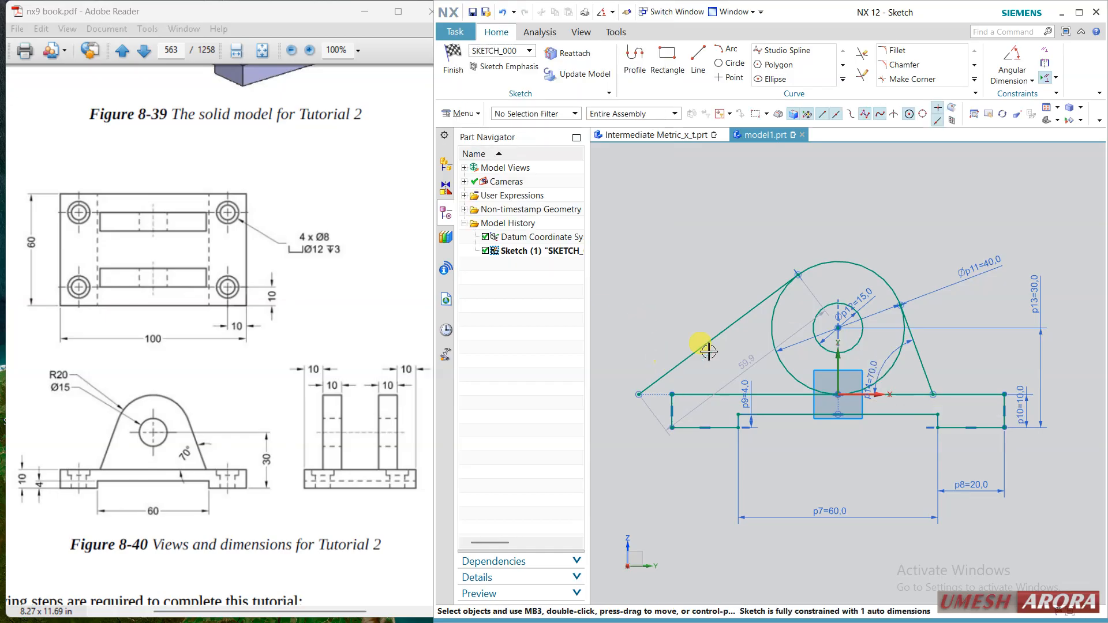
Make the two slanted lug lines symmetric about the vertical axis
click(1045, 63)
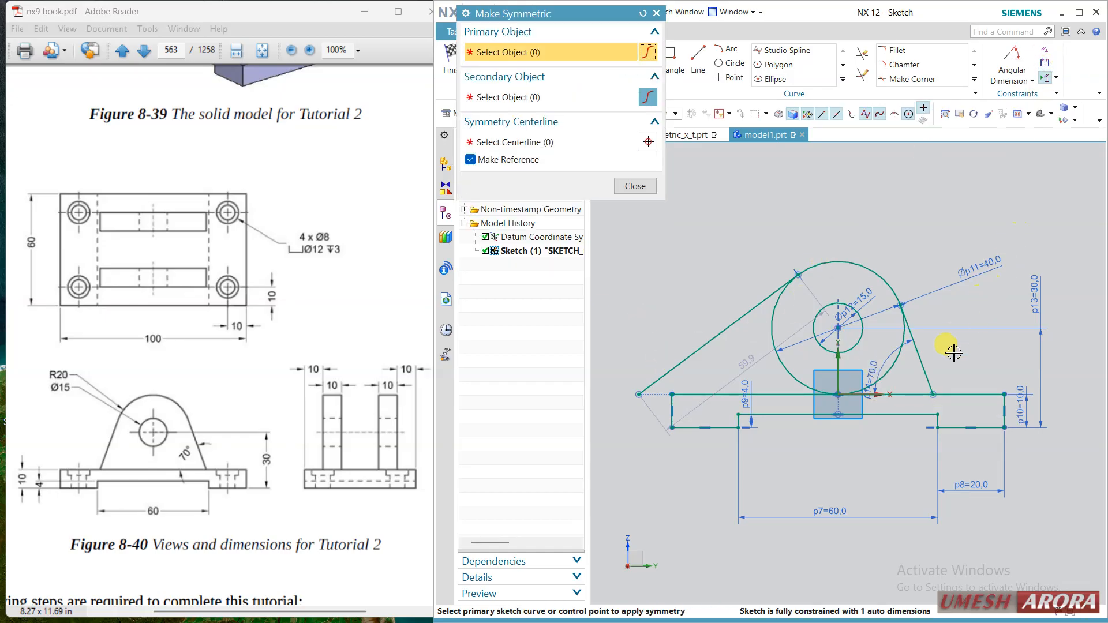
click(920, 355)
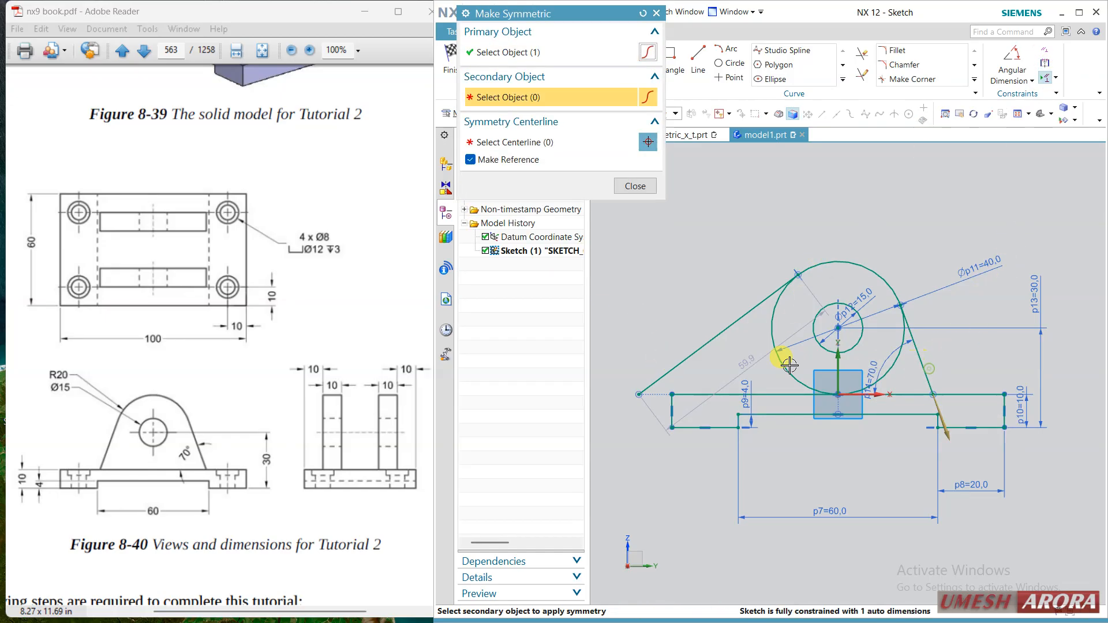
click(704, 348)
click(836, 361)
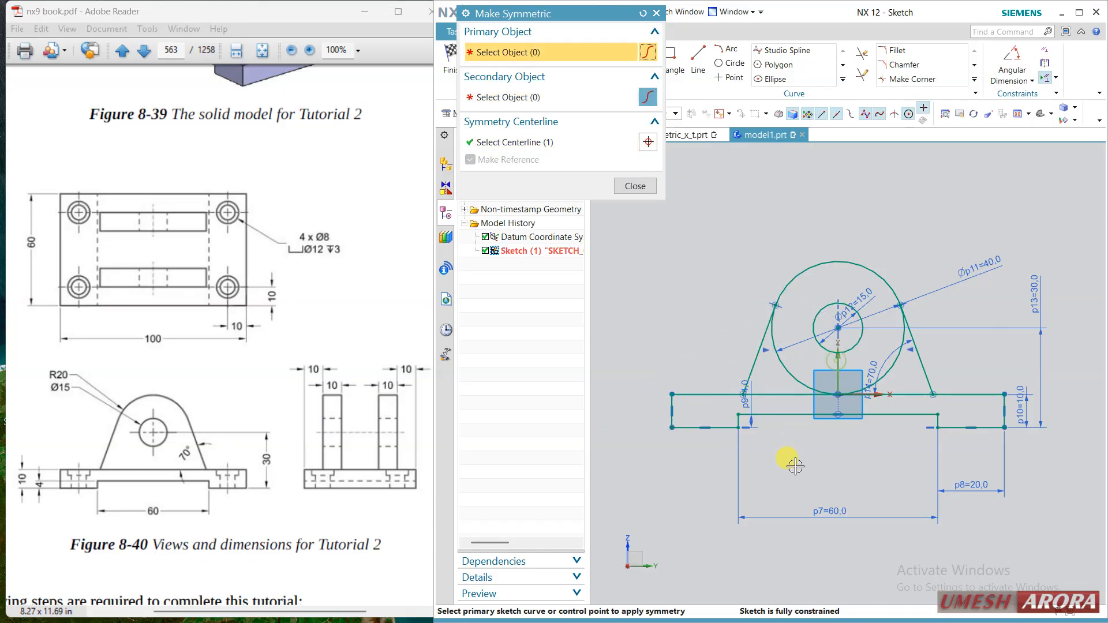
click(634, 185)
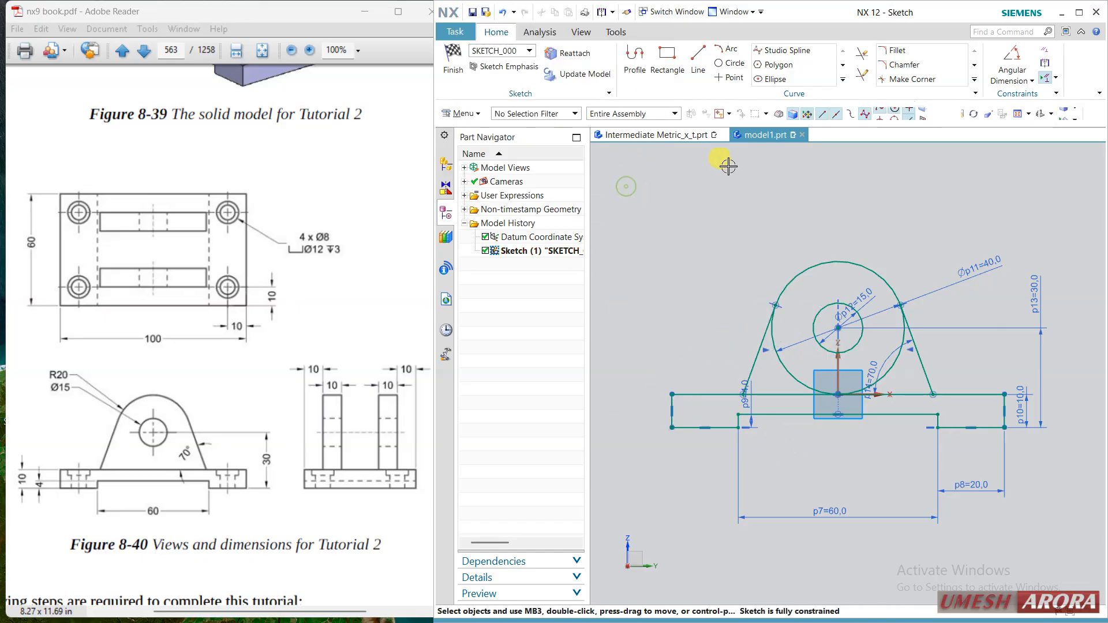
Trim away the 40 mm circle's lower arc between the slanted lines and finish the sketch
click(861, 54)
click(872, 383)
middle_click(884, 504)
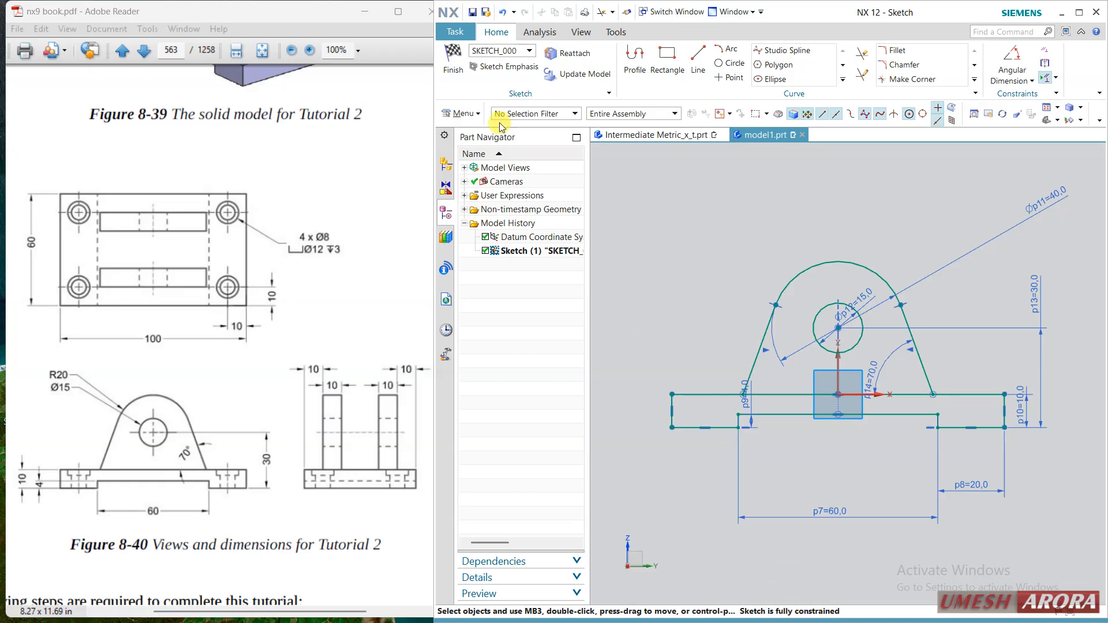
click(456, 68)
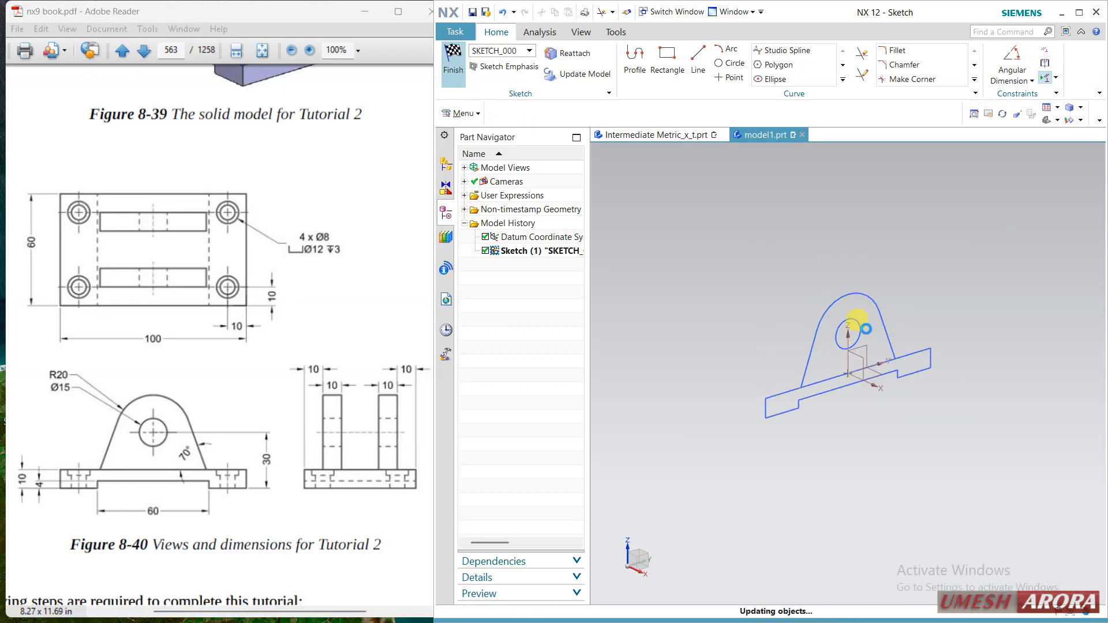
Extrude the base profile region as a solid with a symmetric distance of 30 mm
scroll(877, 358, up, 2)
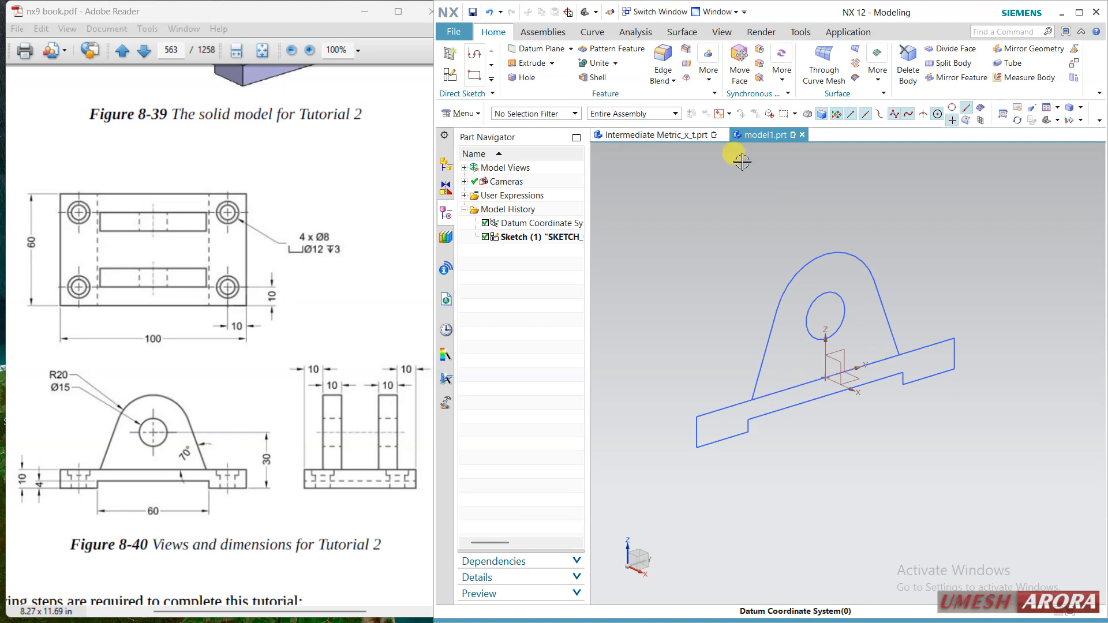
click(526, 65)
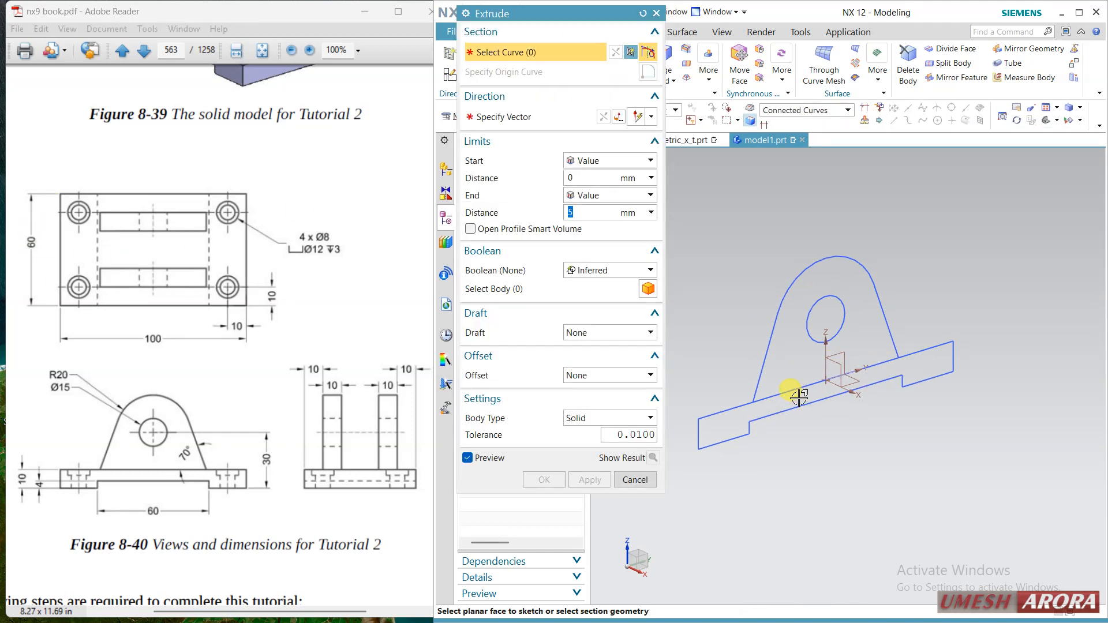
click(805, 111)
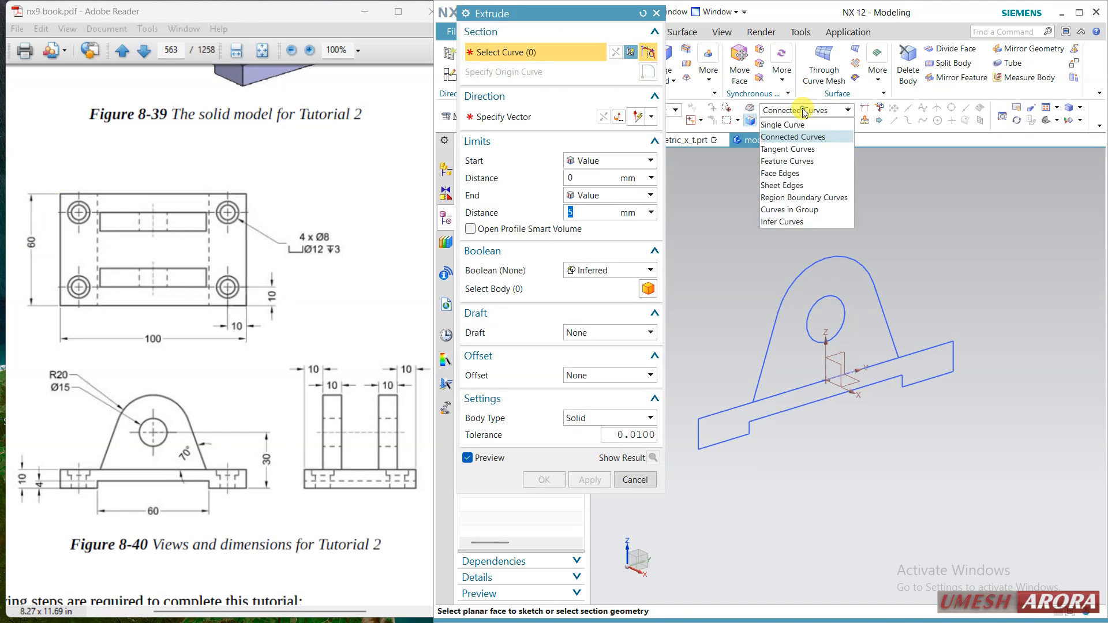
click(785, 201)
click(793, 398)
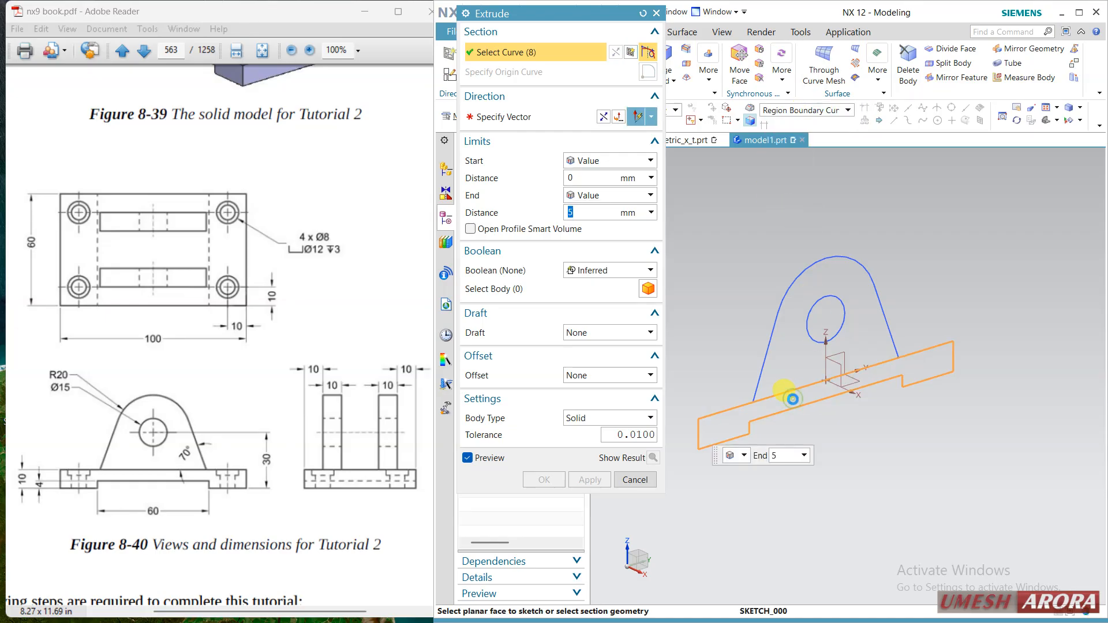
text(30)
key(Return)
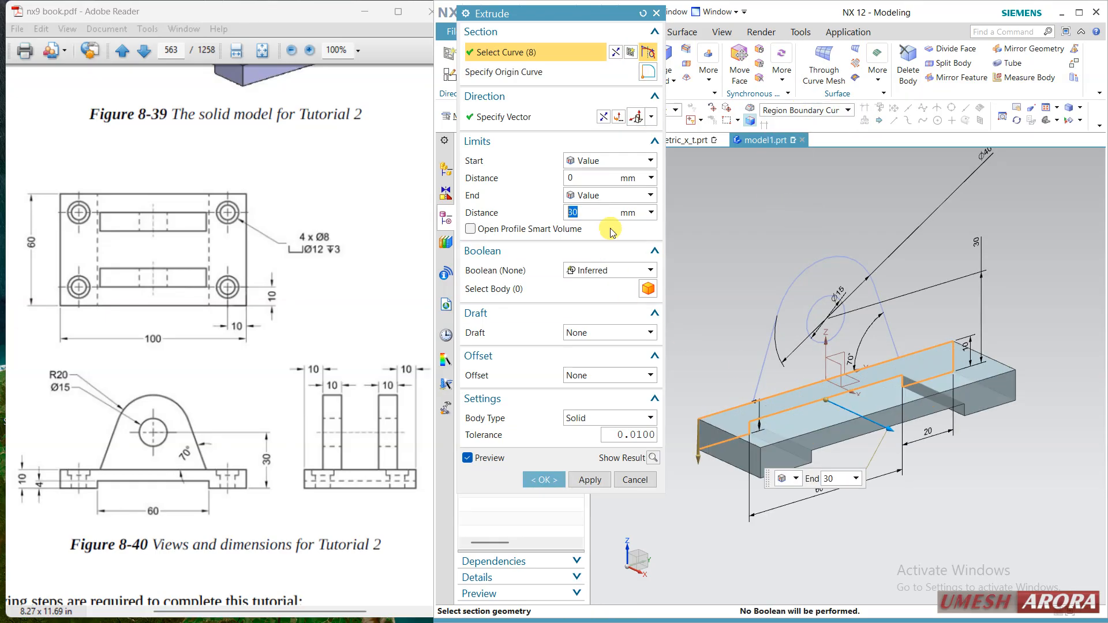
click(604, 195)
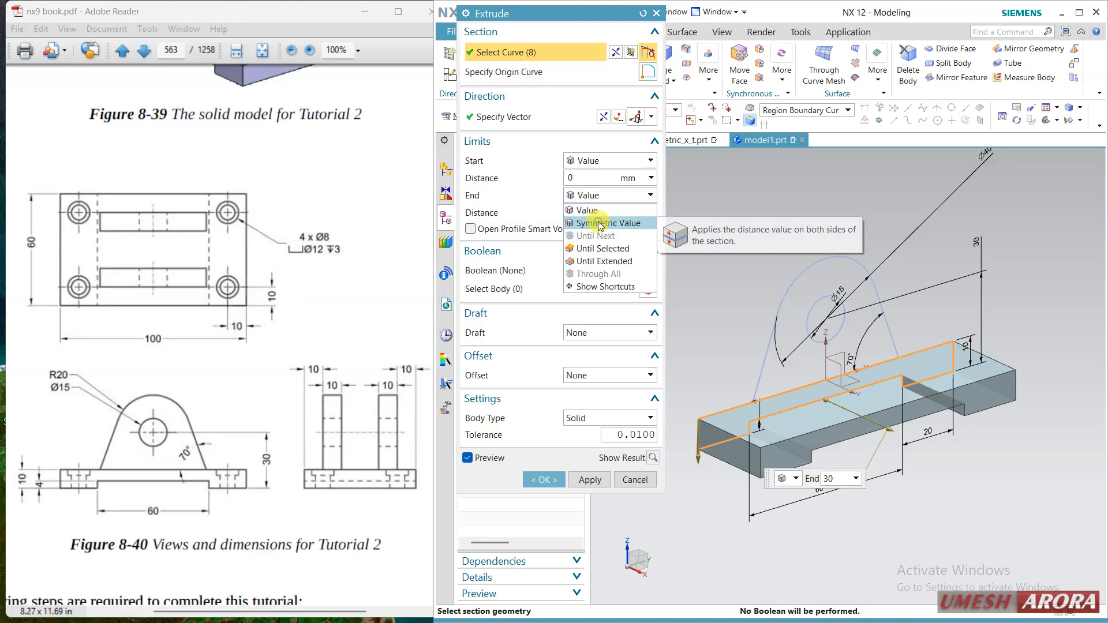
click(634, 220)
click(580, 448)
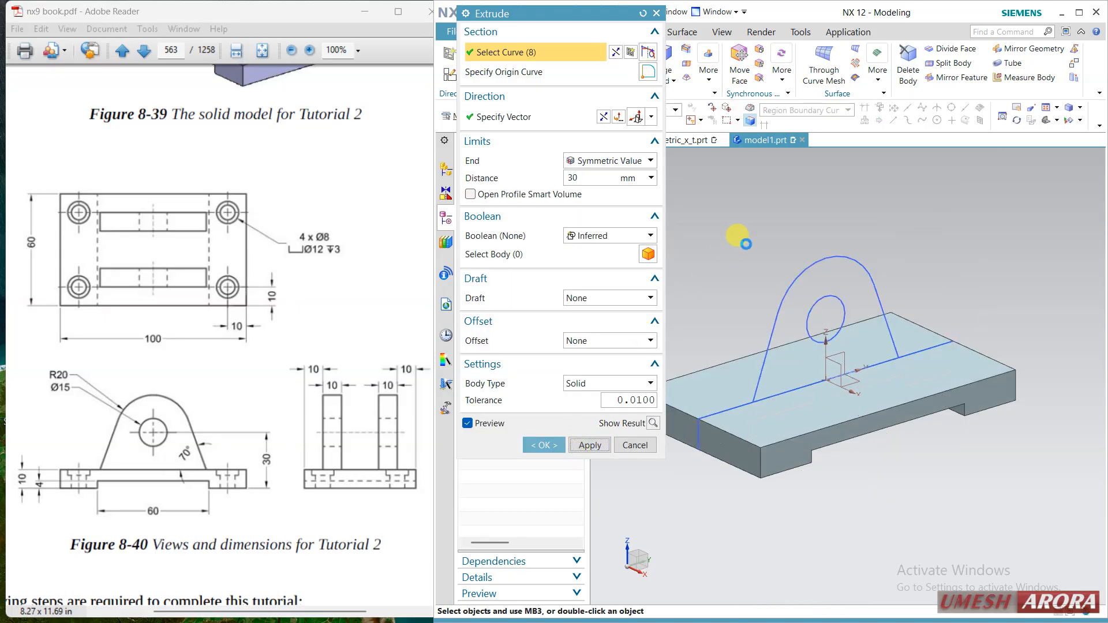
Extrude the lug profile with its hole from 10 to 20 mm on one side of the sketch plane, united with the base
click(841, 272)
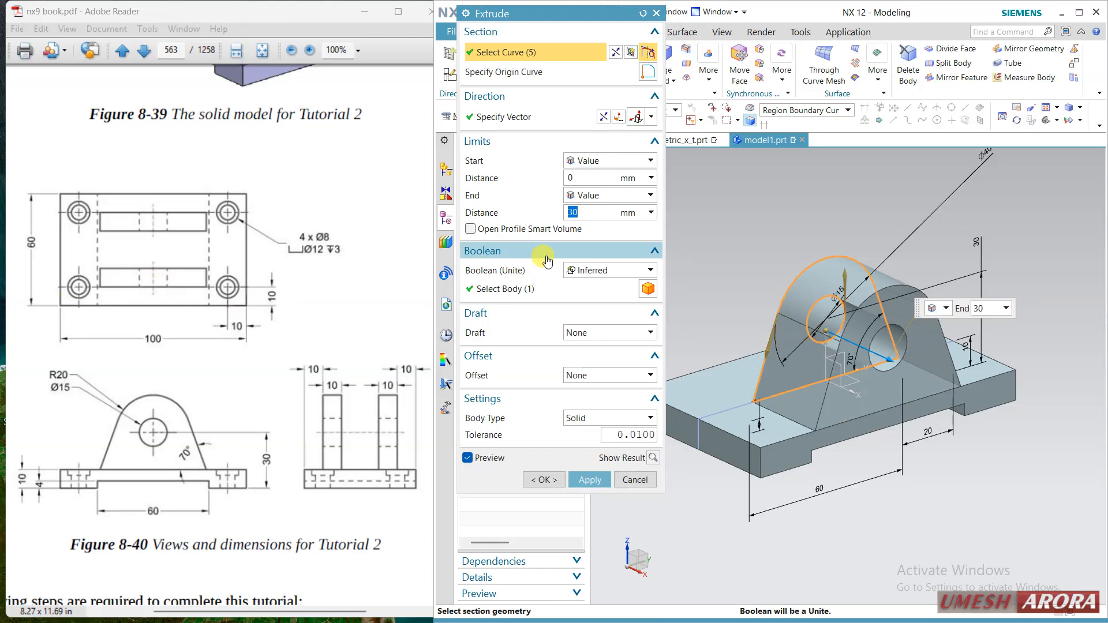
key(Return)
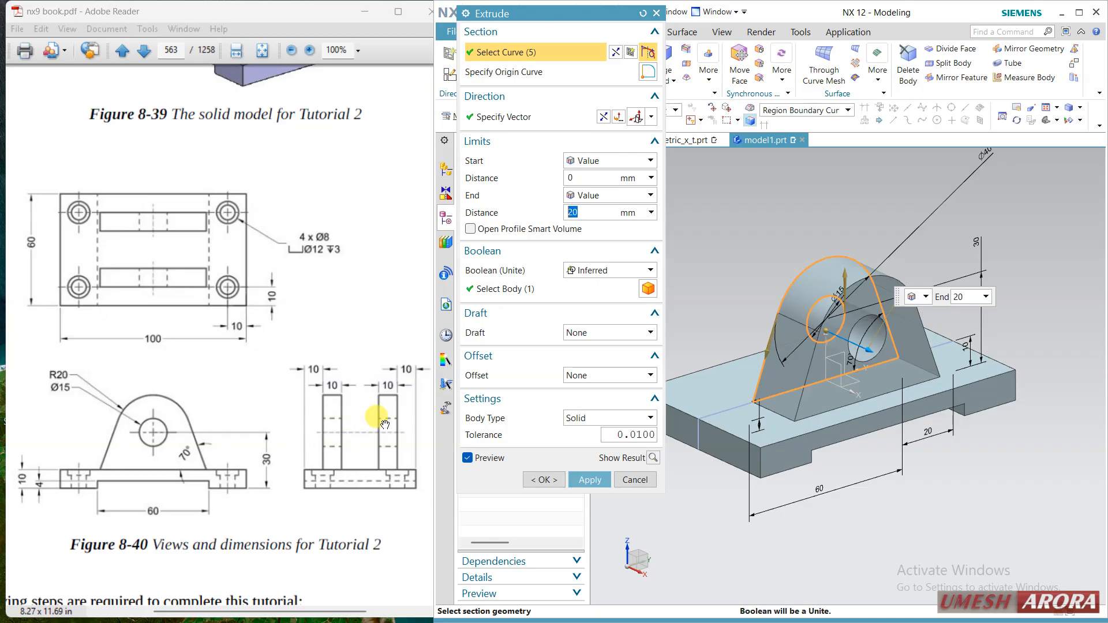
click(588, 179)
text(10)
key(Return)
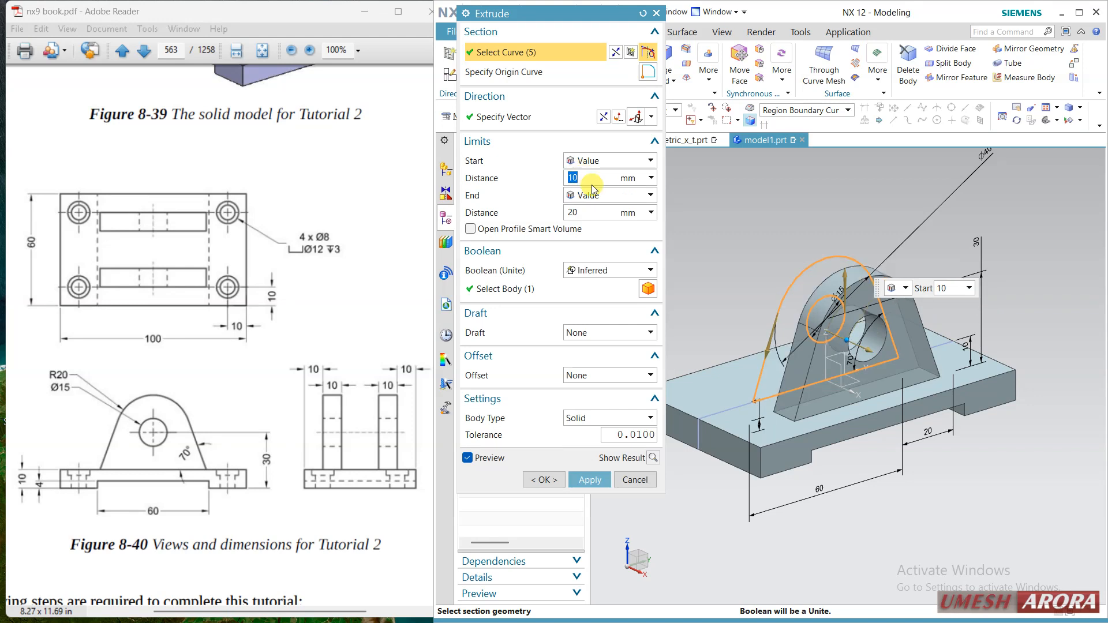
middle_drag(735, 231, 909, 290)
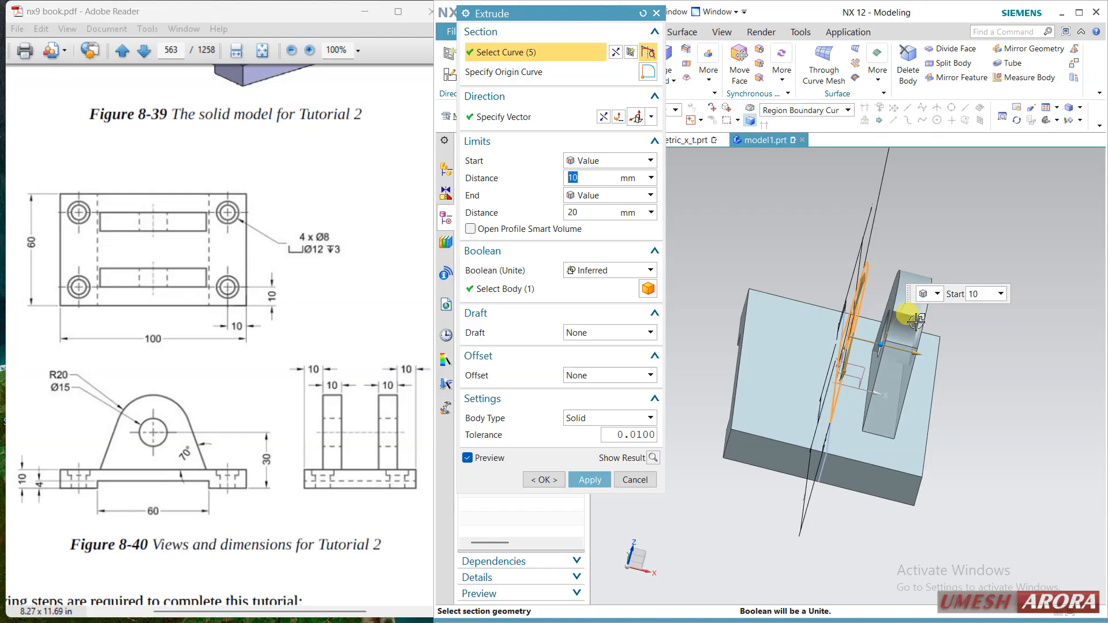
click(544, 479)
Extrude the same lug profile from 10 to 20 mm in the reversed direction and unite it with the existing body
middle_drag(1031, 428, 1010, 426)
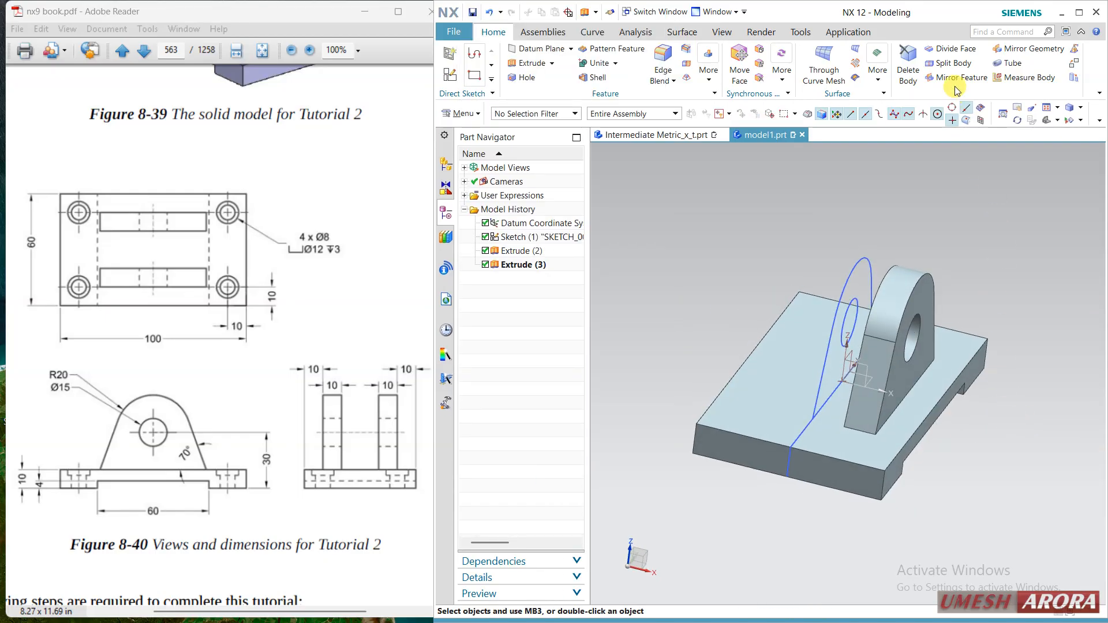
click(526, 63)
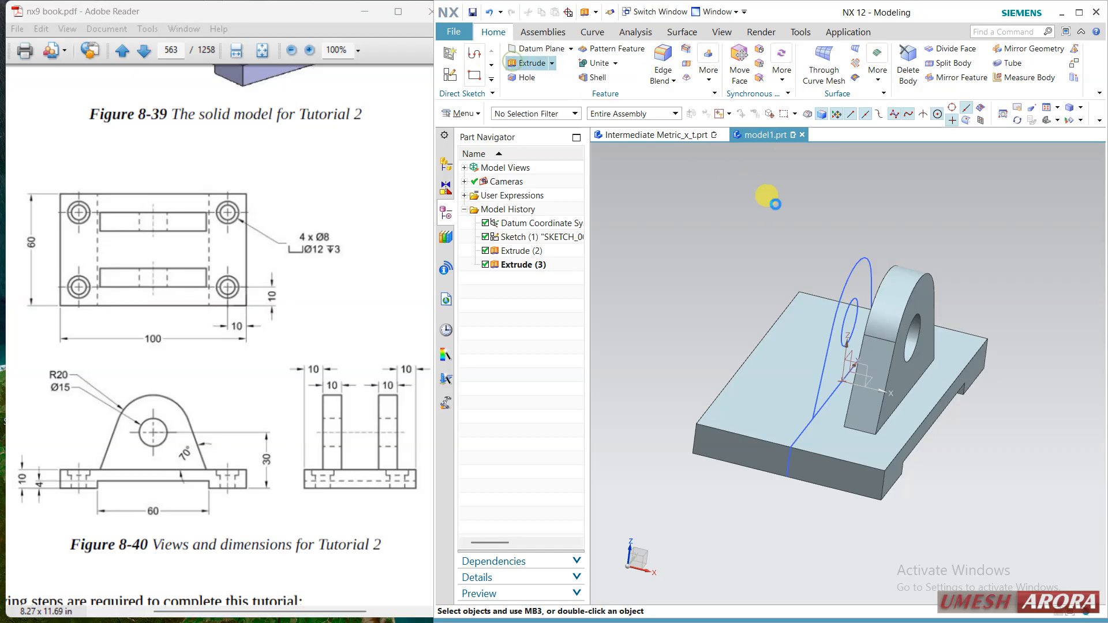
click(829, 267)
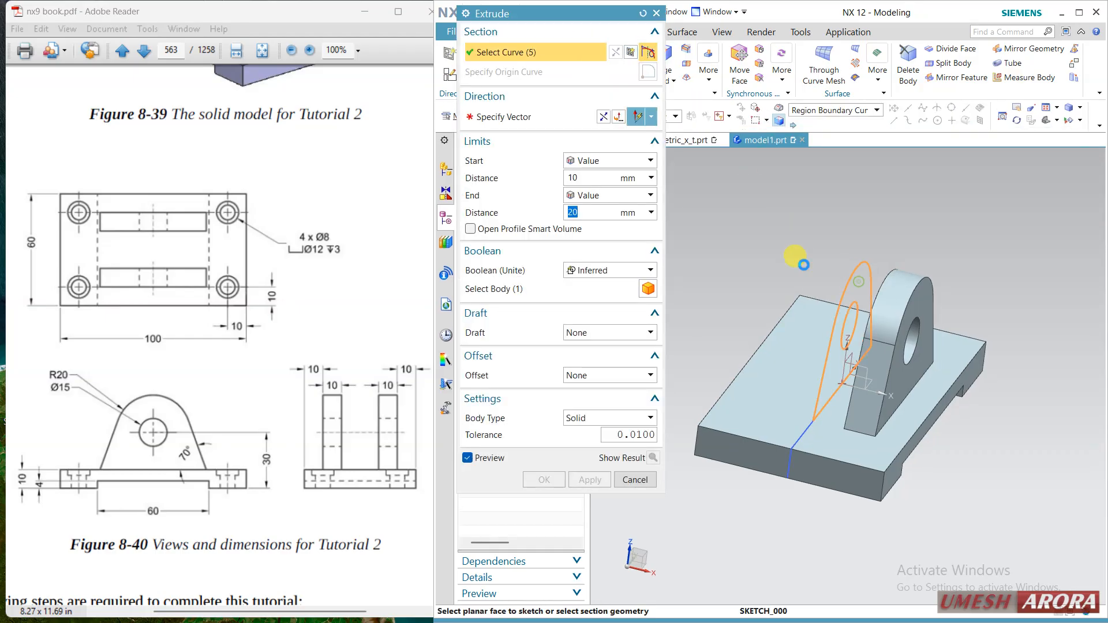
click(604, 117)
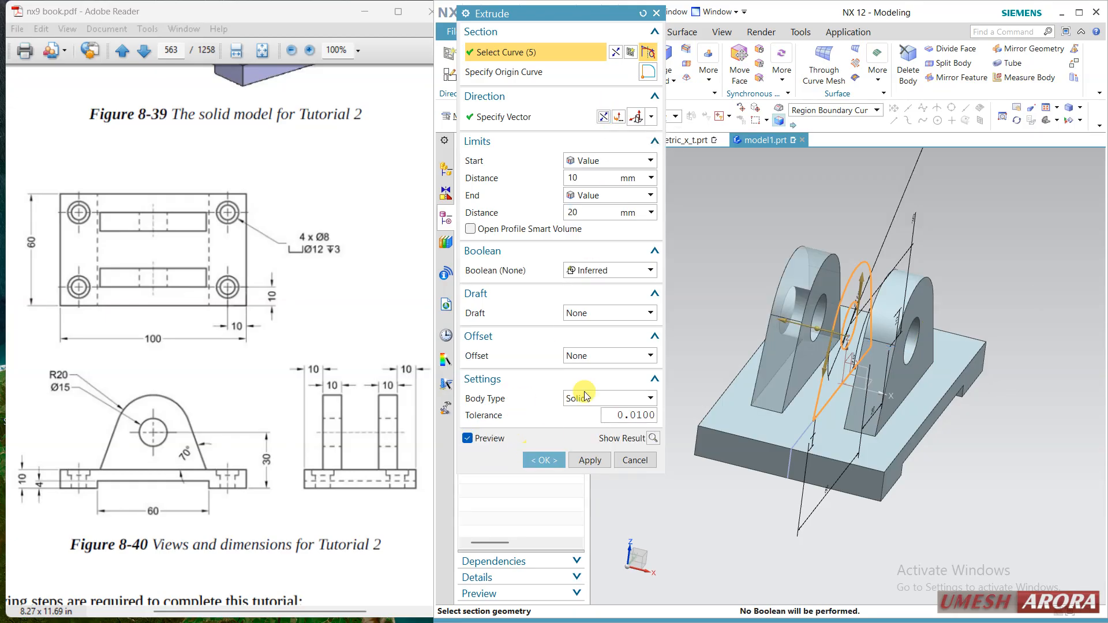
click(598, 269)
click(589, 297)
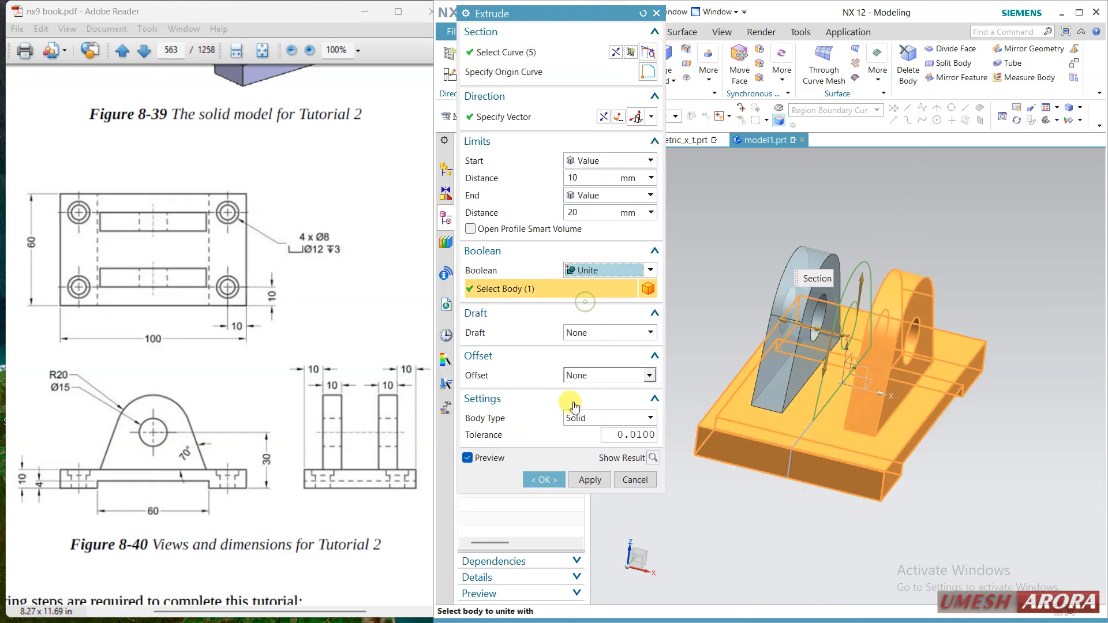
click(556, 483)
Hide the bracket profile sketch so only the solid body is displayed
middle_drag(854, 495, 866, 462)
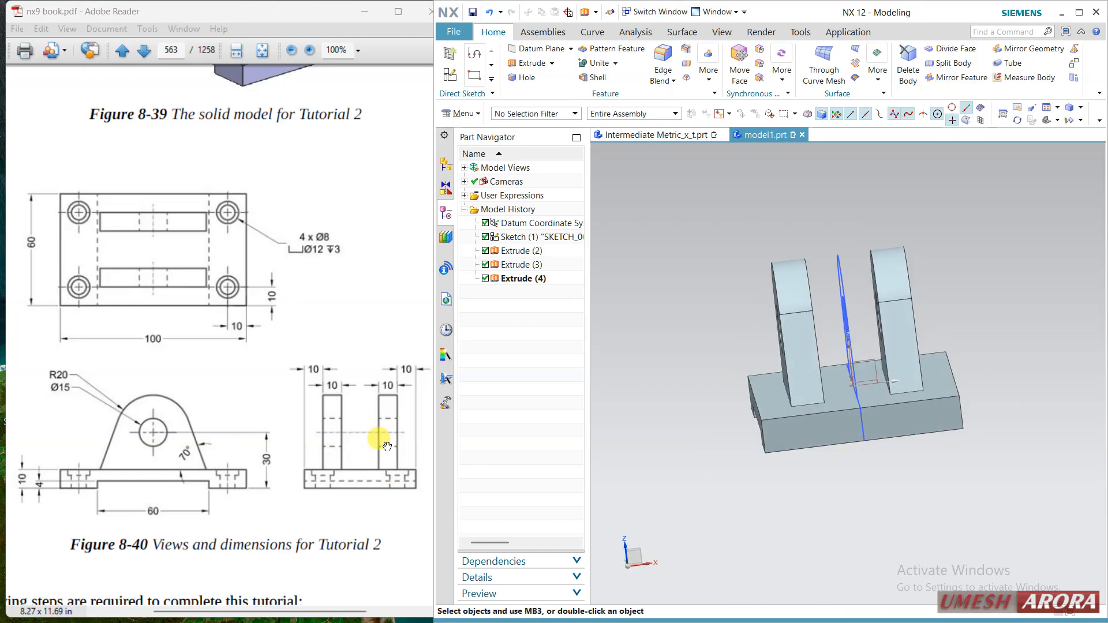
mouse_move(909, 328)
middle_down()
mouse_move(797, 334)
mouse_move(777, 351)
middle_up()
click(775, 365)
key(ctrl+b)
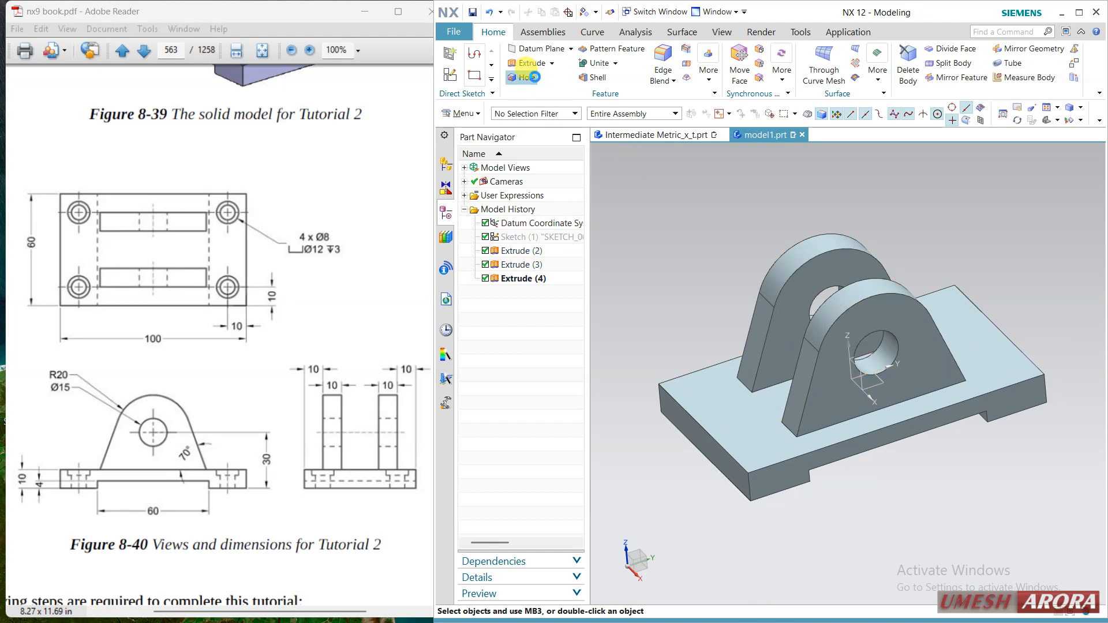
Start a hole on the base's top face and dimension its centre point 10 mm from the nearby short edge
click(532, 77)
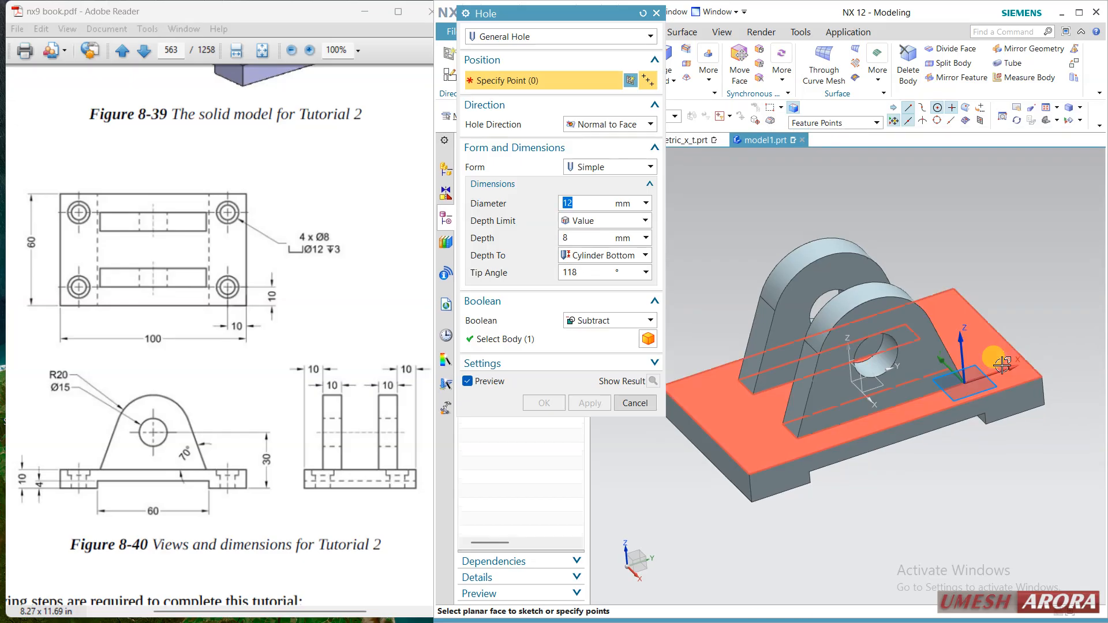
click(1026, 354)
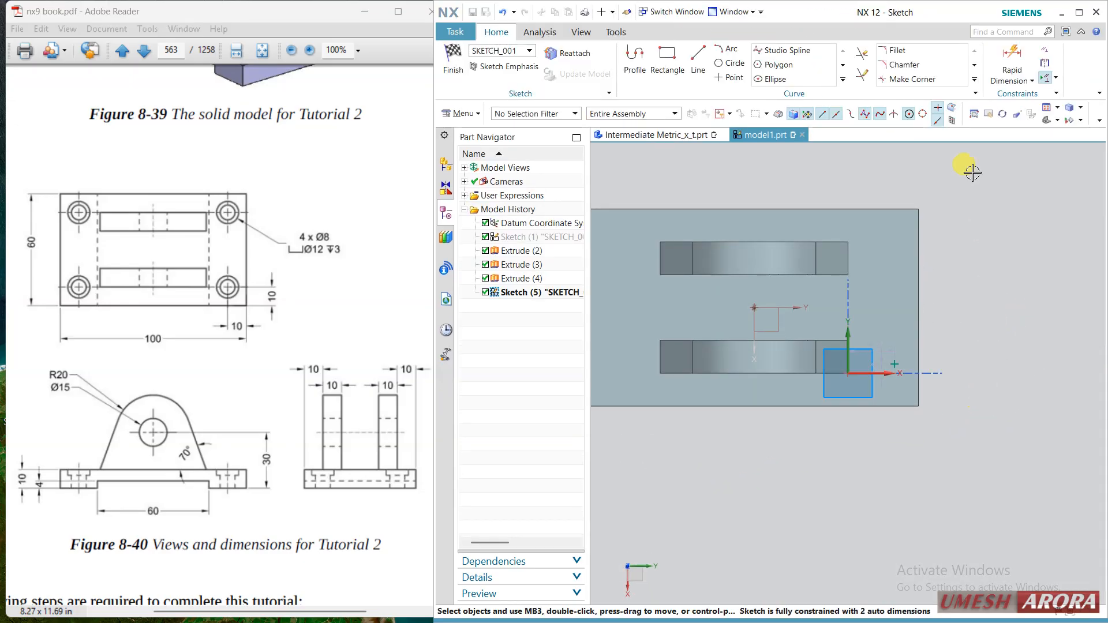
click(1004, 55)
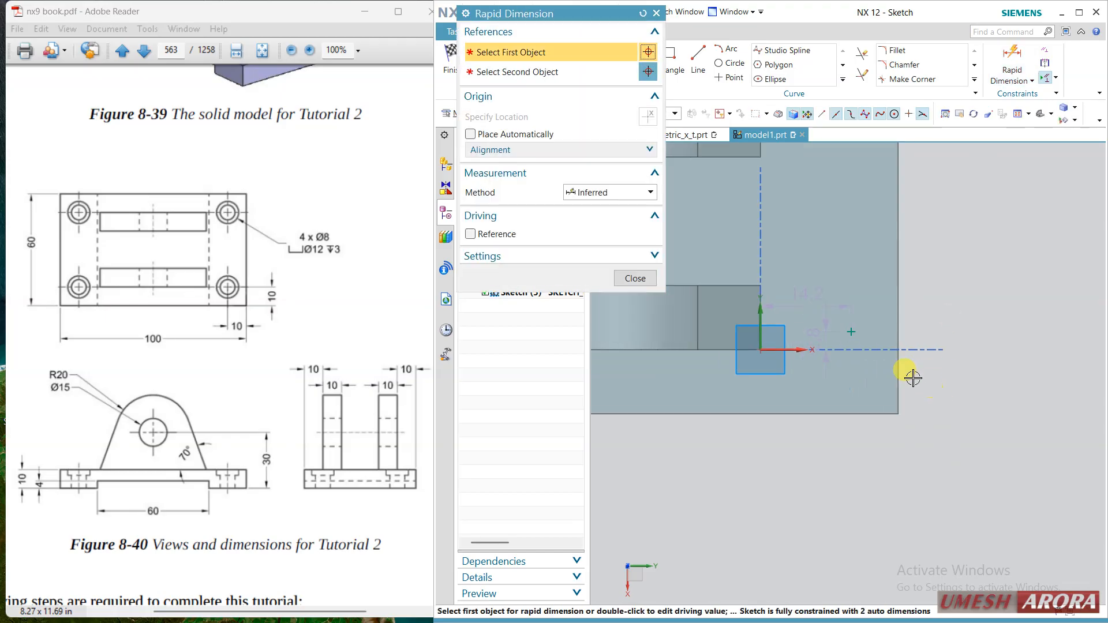
click(897, 361)
click(848, 331)
click(957, 359)
text(10)
key(Return)
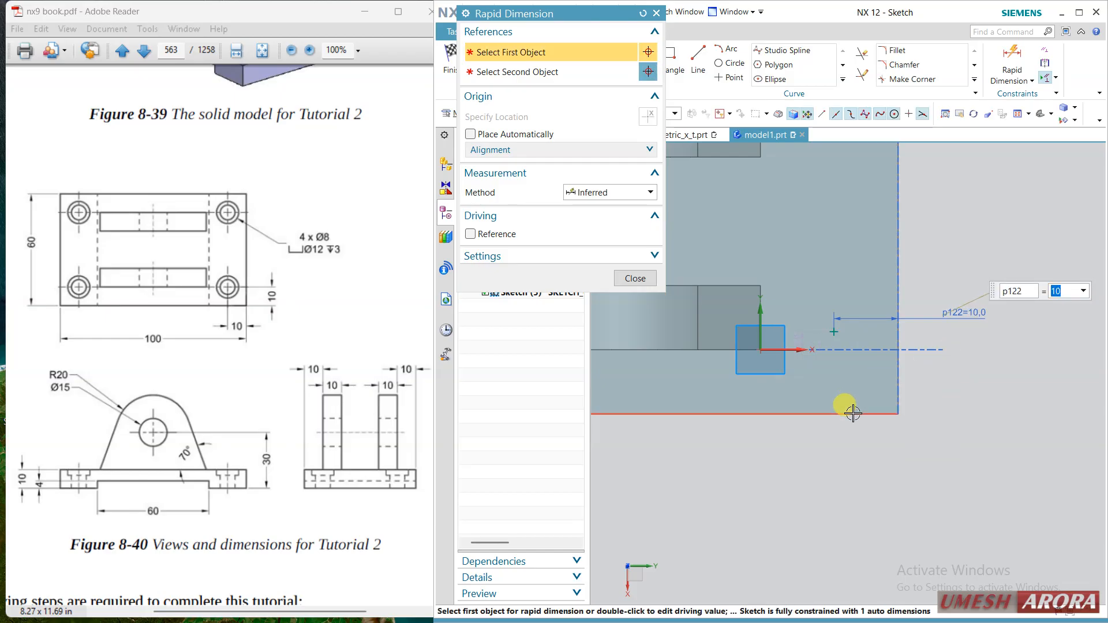
Dimension the hole's centre point 10 mm from the base's nearby long edge and finish the position sketch
click(841, 412)
click(834, 332)
click(931, 374)
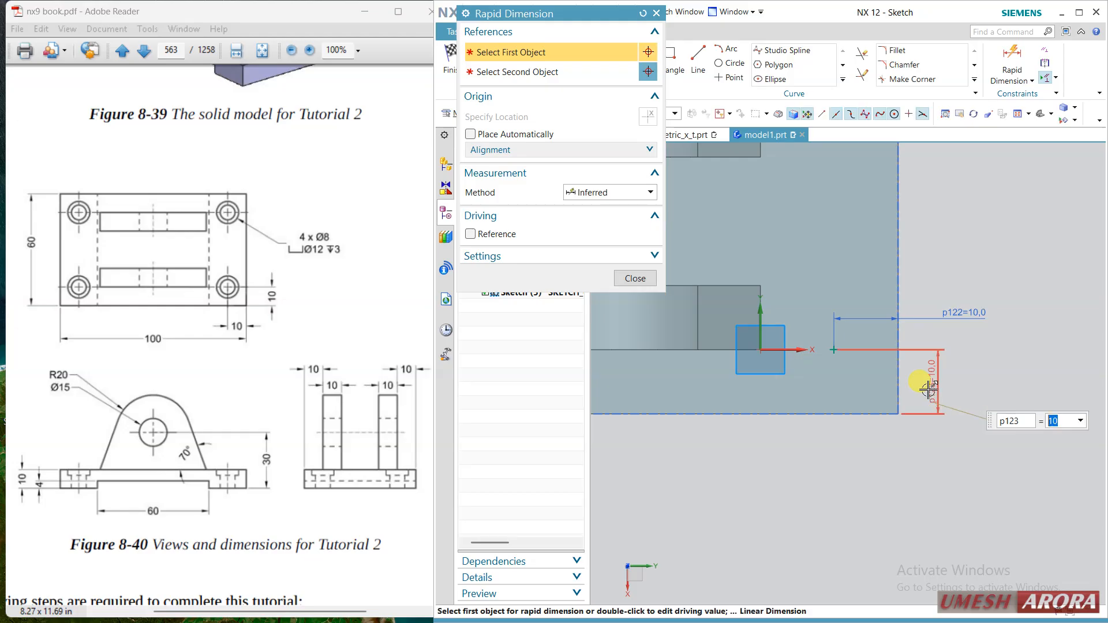
click(635, 278)
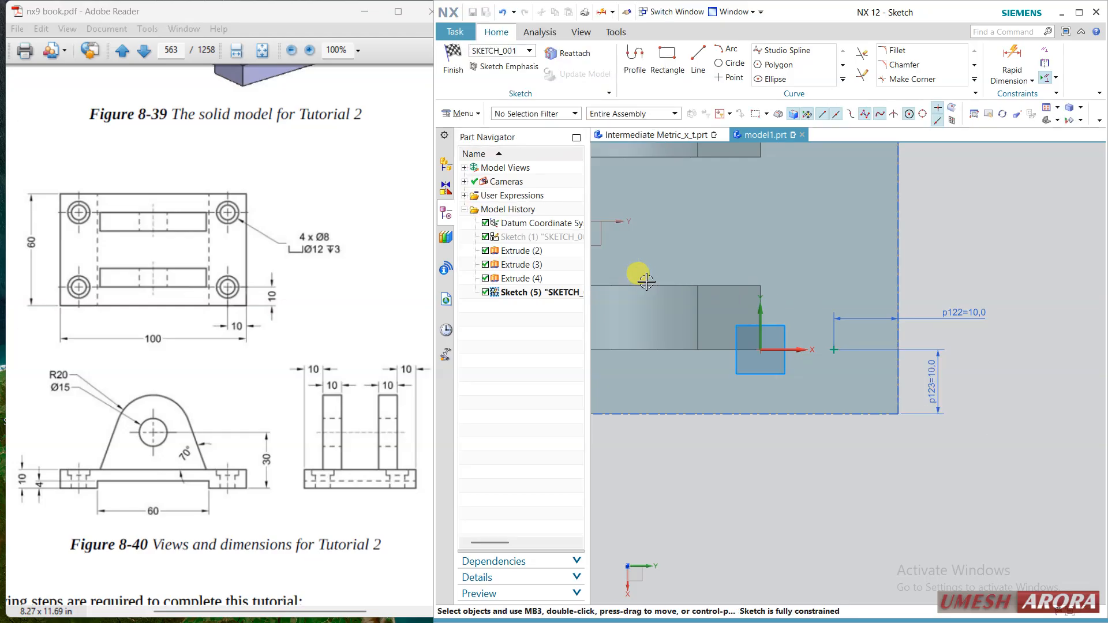
key(Home)
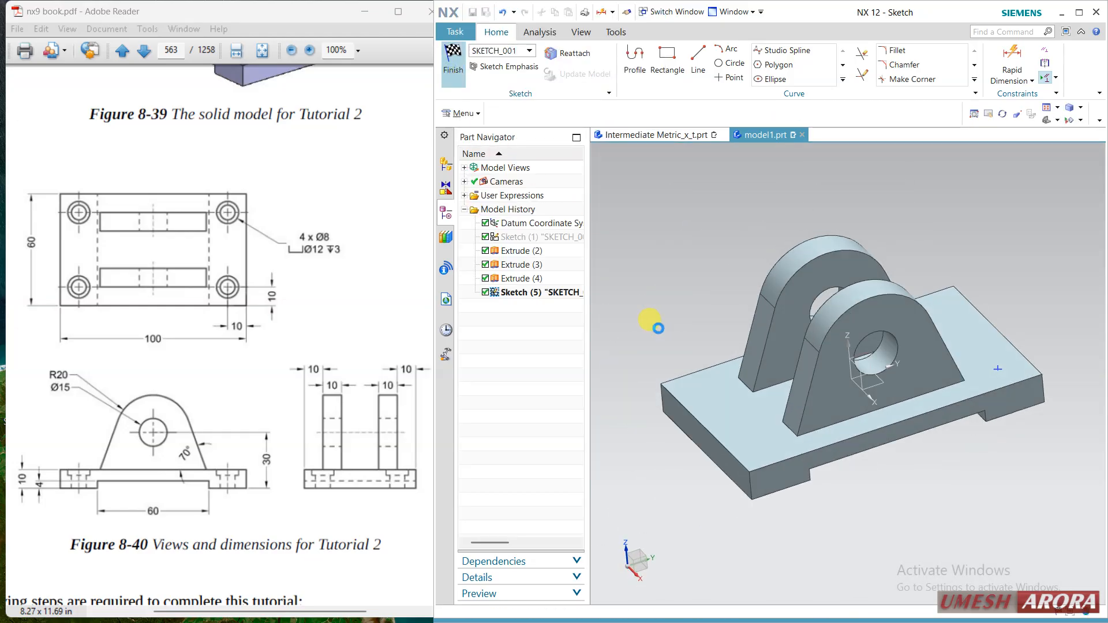
key(ctrl+q)
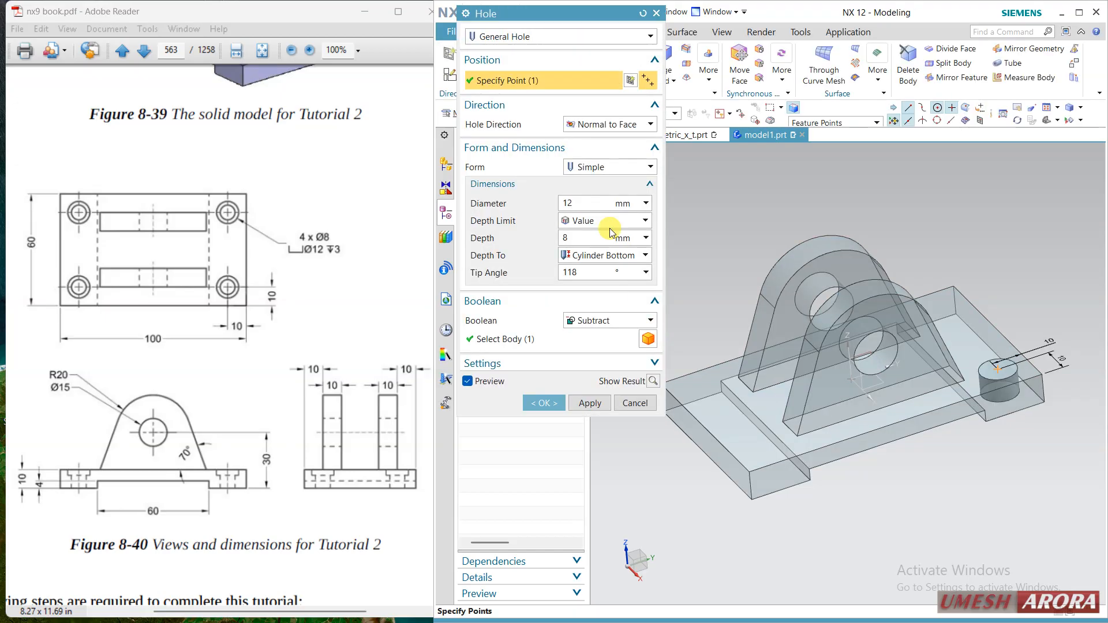
Make the hole counterbored with a 12 mm counterbore diameter, 3 mm counterbore depth and 8 mm hole diameter, and create it
click(602, 169)
click(596, 195)
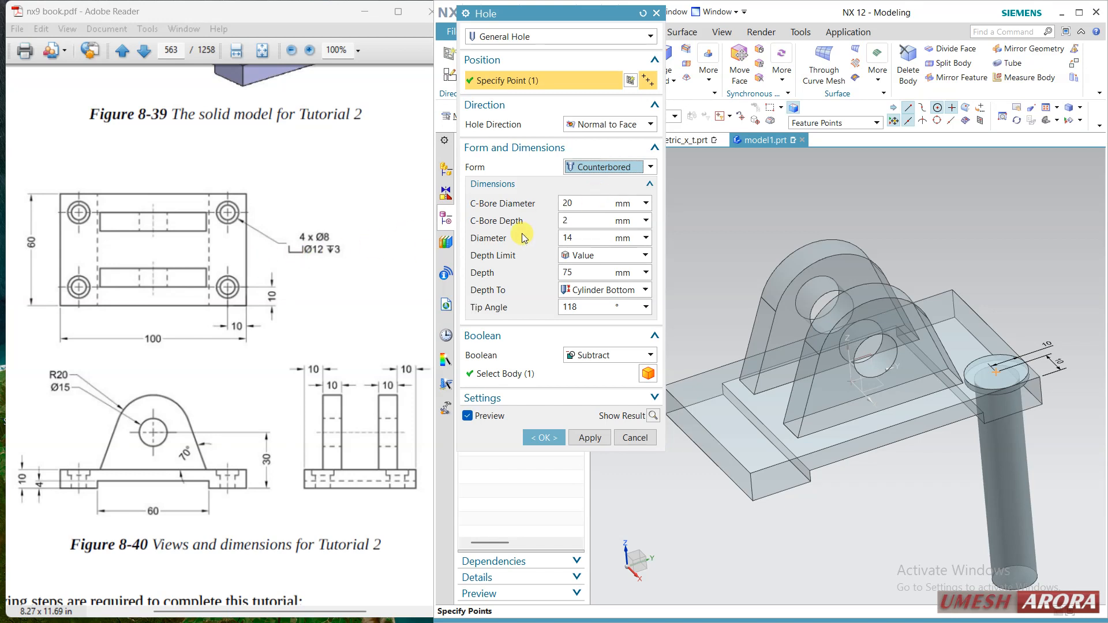
click(581, 203)
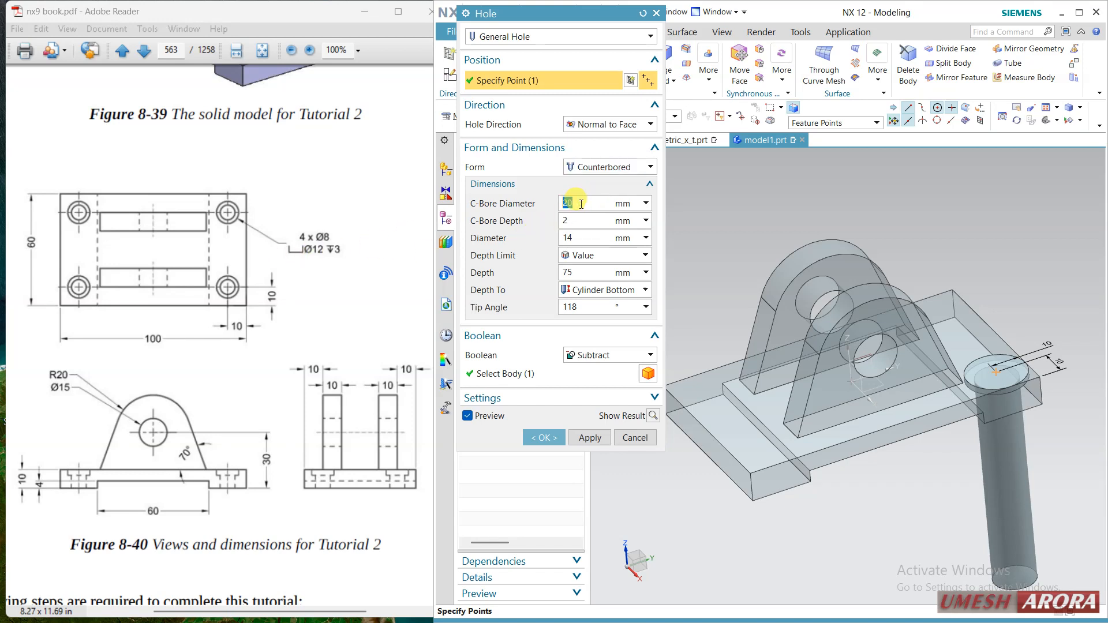
key(Return)
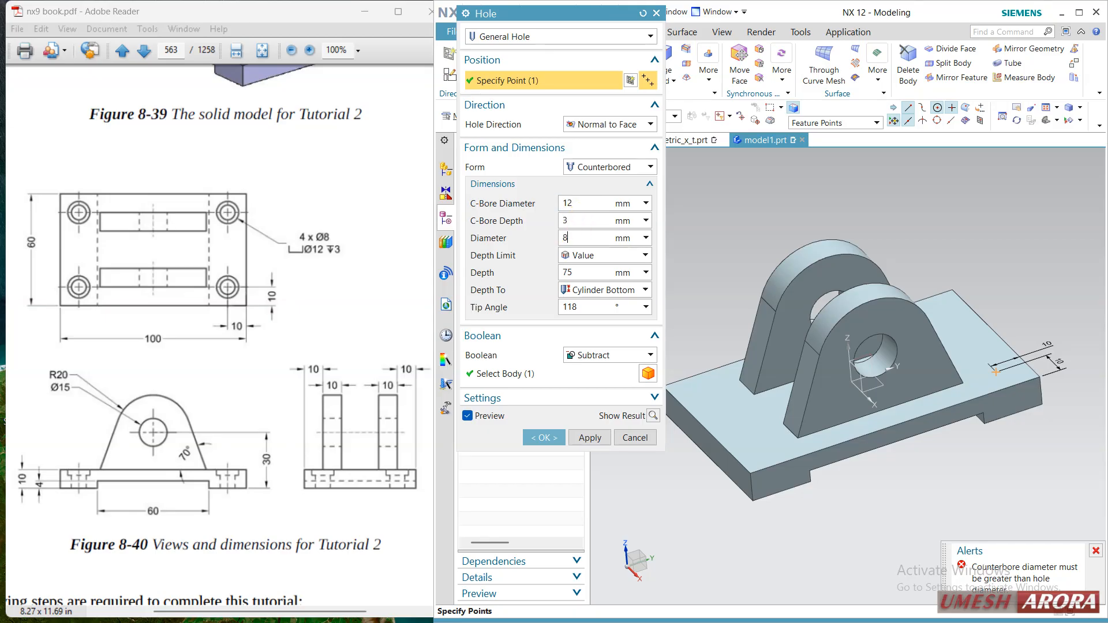
double_click(584, 236)
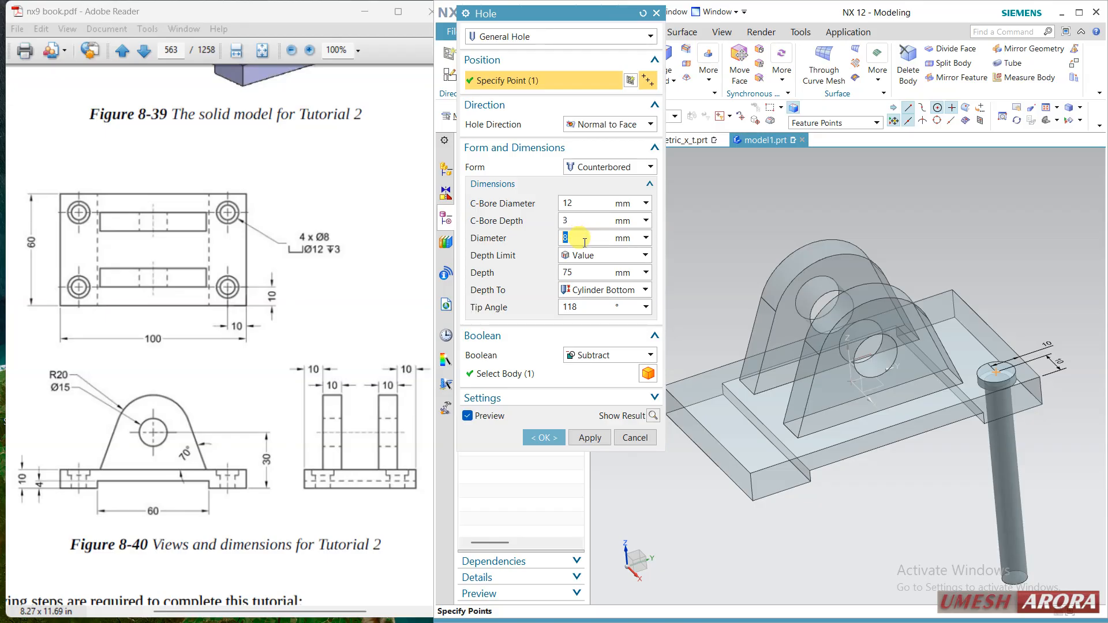
click(543, 439)
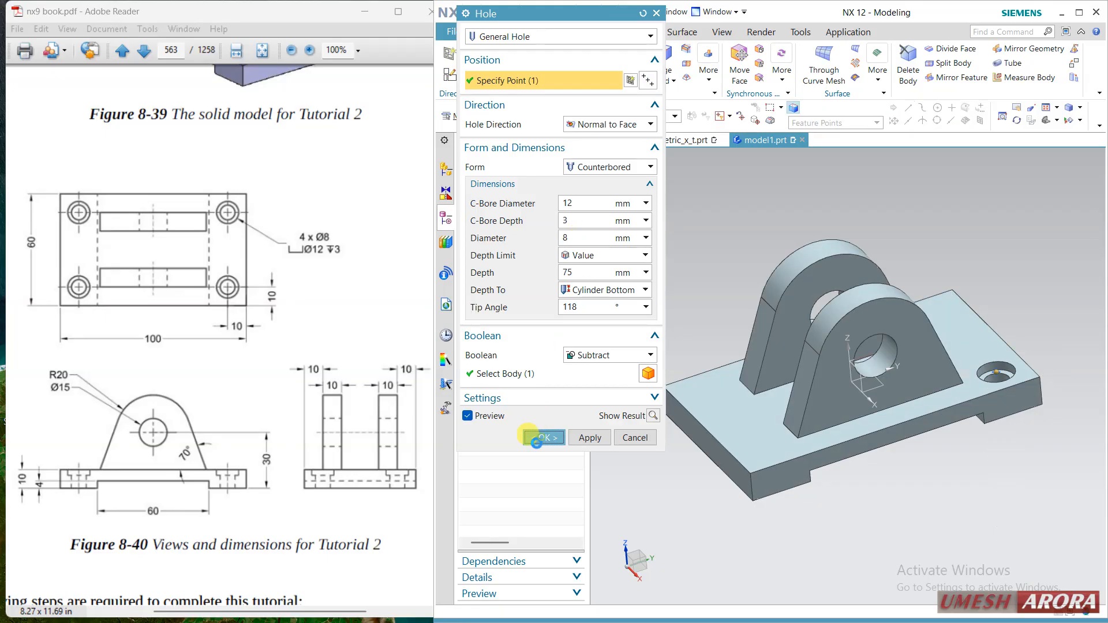
Start a linear pattern of the counterbored hole along the Y and X axes with symmetric spacing off in both directions
middle_drag(925, 264, 927, 265)
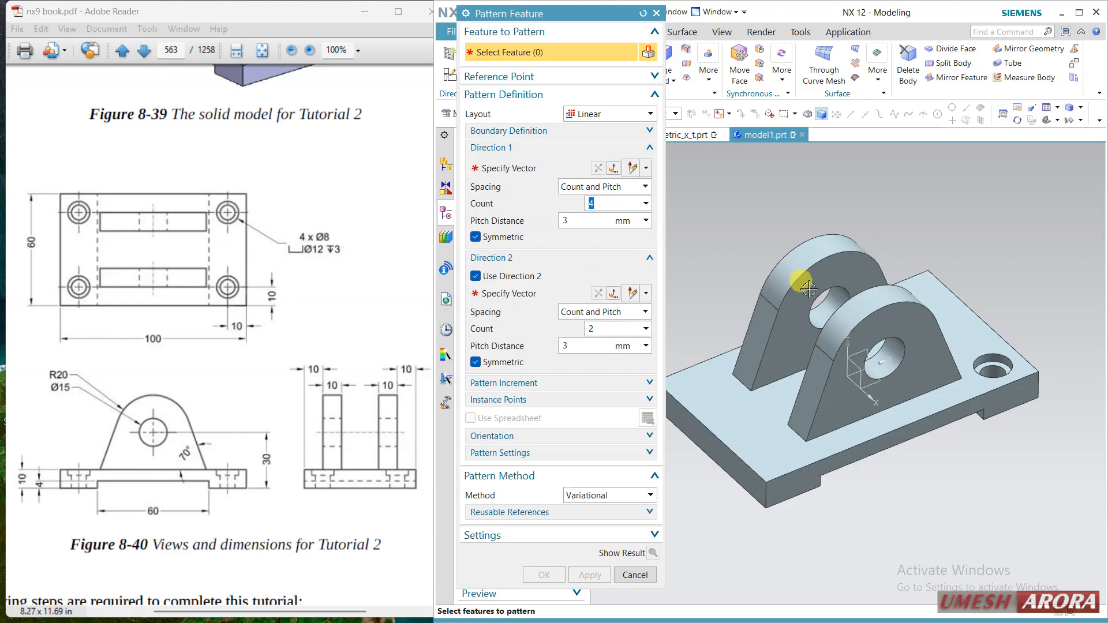
click(999, 367)
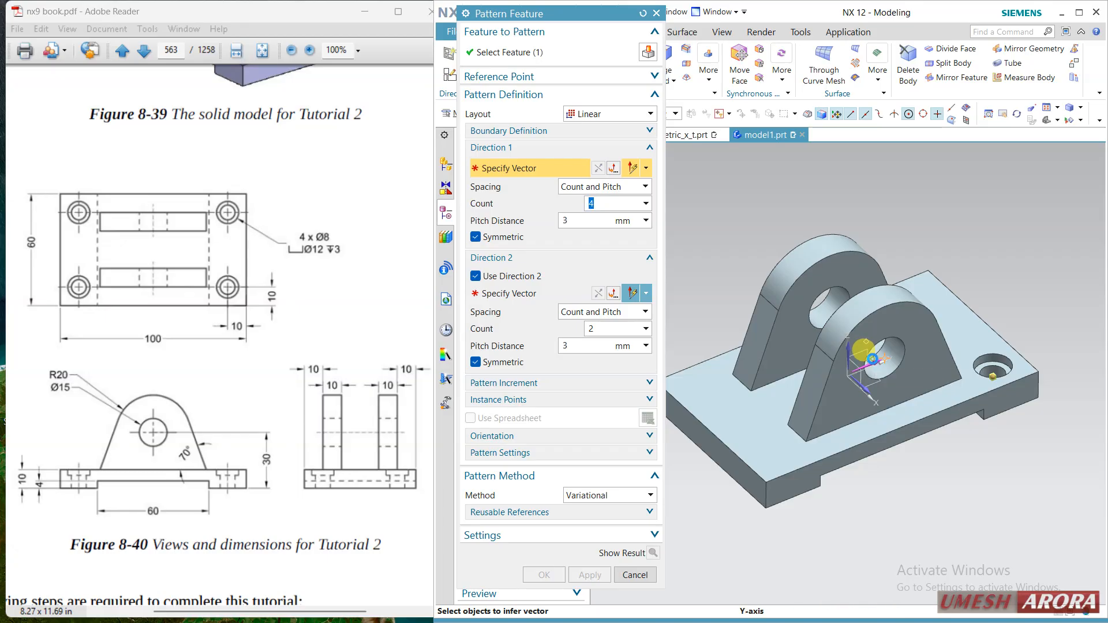
click(862, 362)
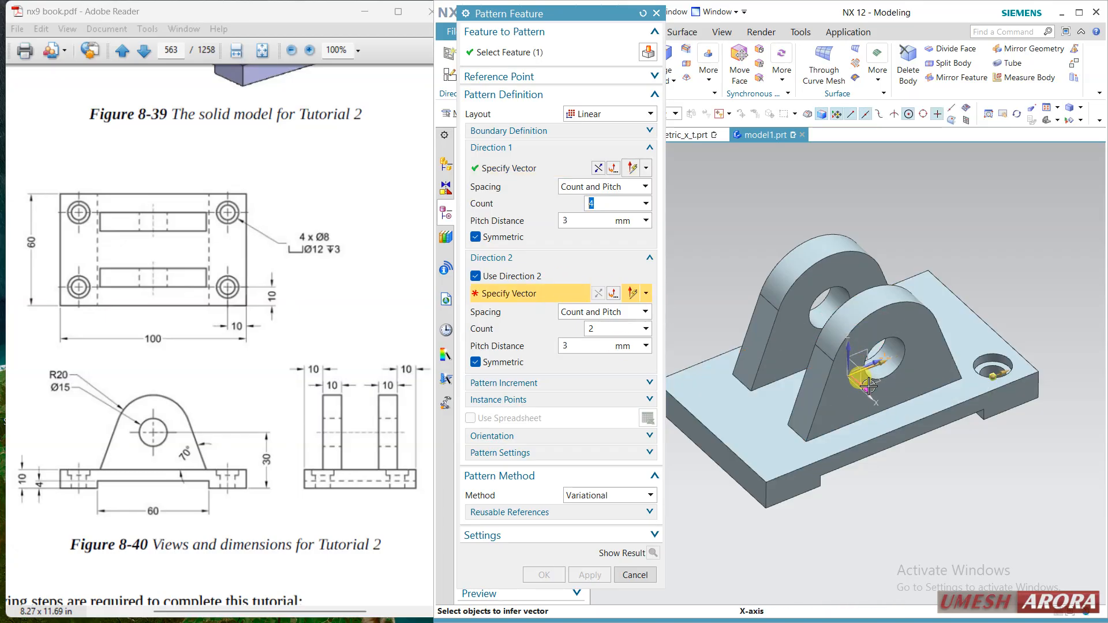
click(870, 407)
click(475, 236)
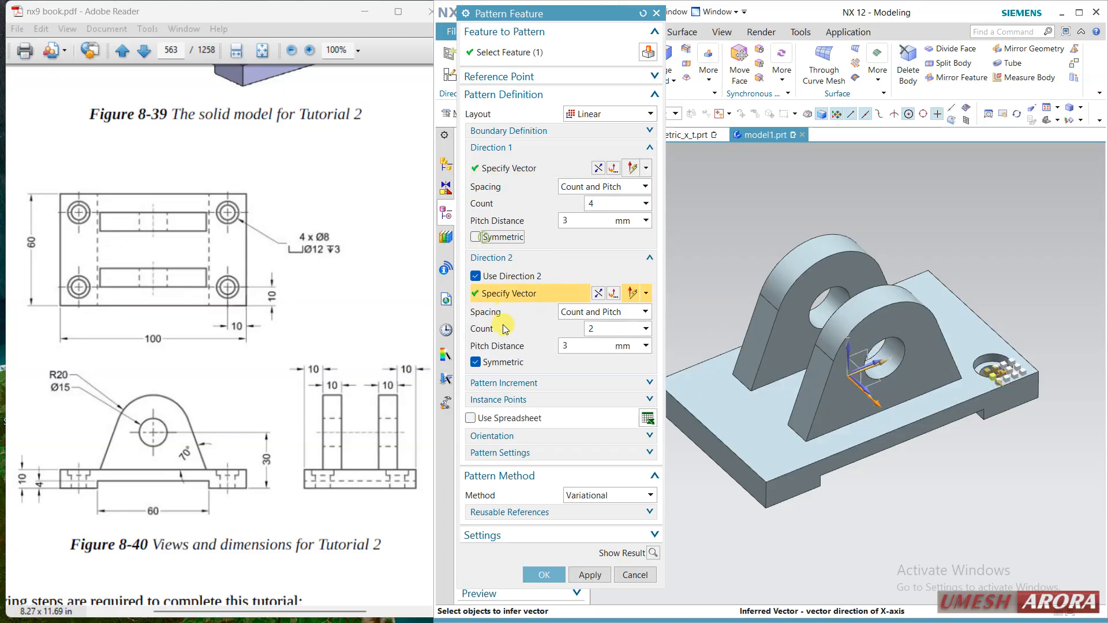
click(485, 363)
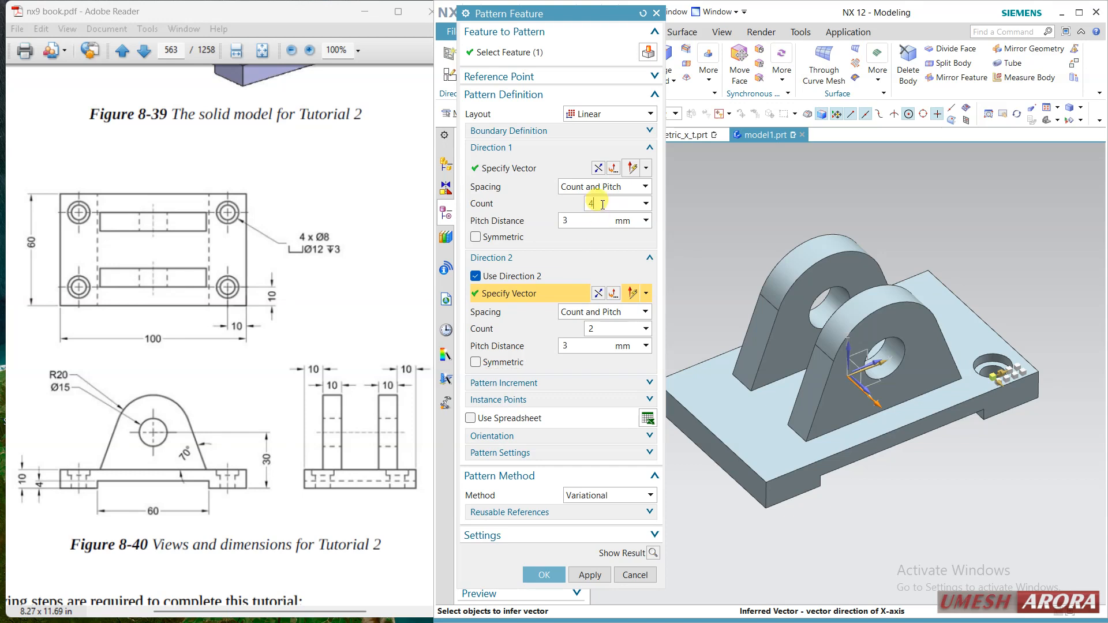
Set the pattern's first direction to 2 instances at an 80 mm pitch and reverse it to run along the base's length
click(588, 222)
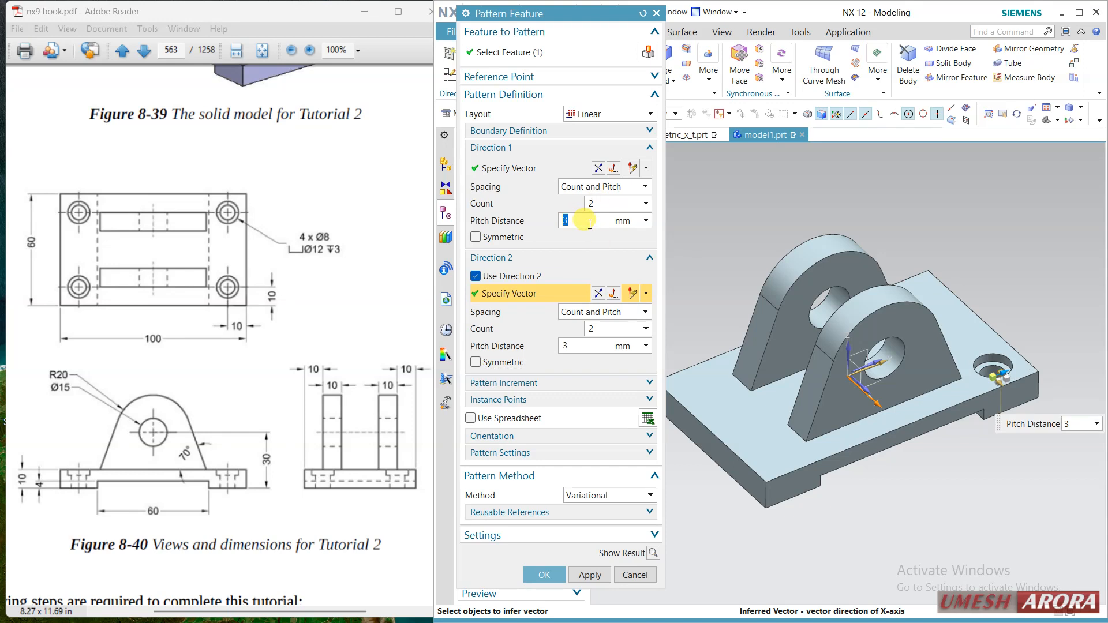
text(40)
key(Return)
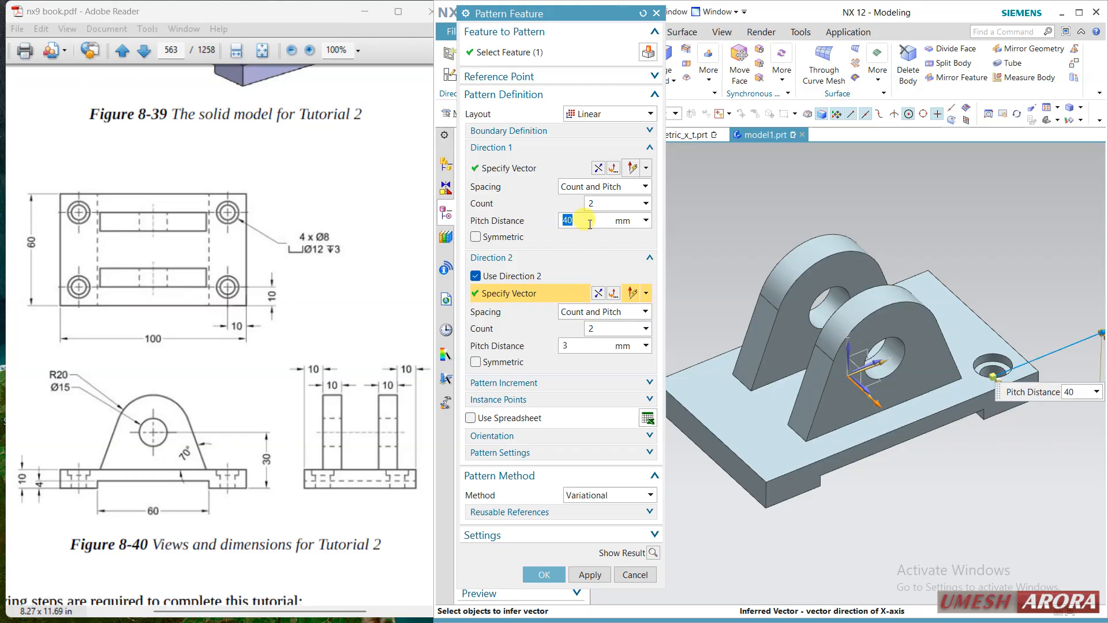
click(598, 168)
double_click(574, 220)
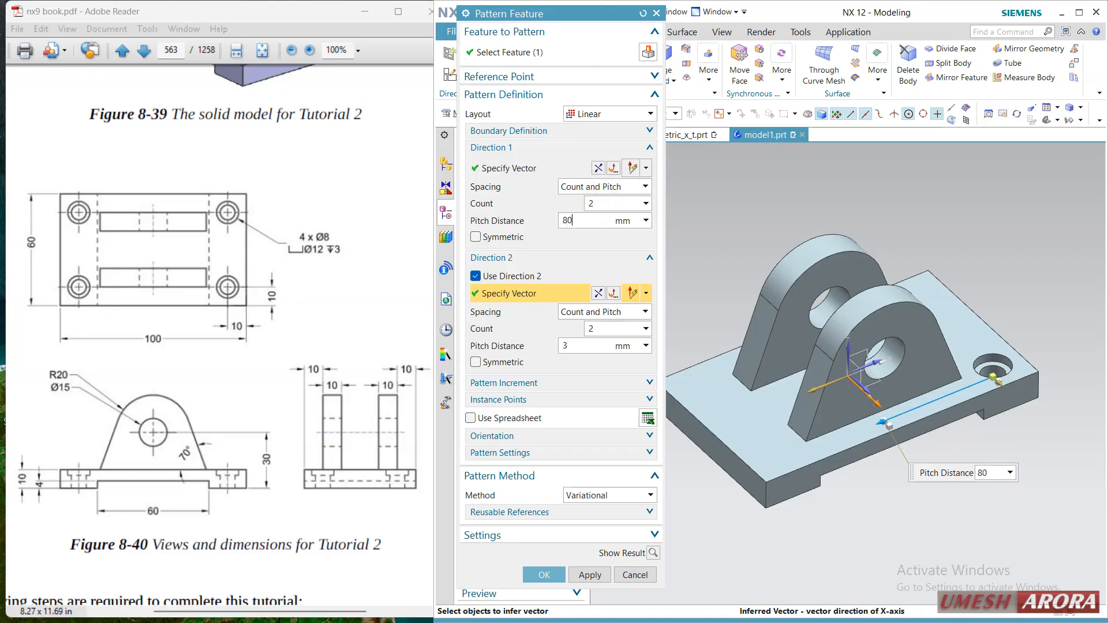
text(80)
key(Return)
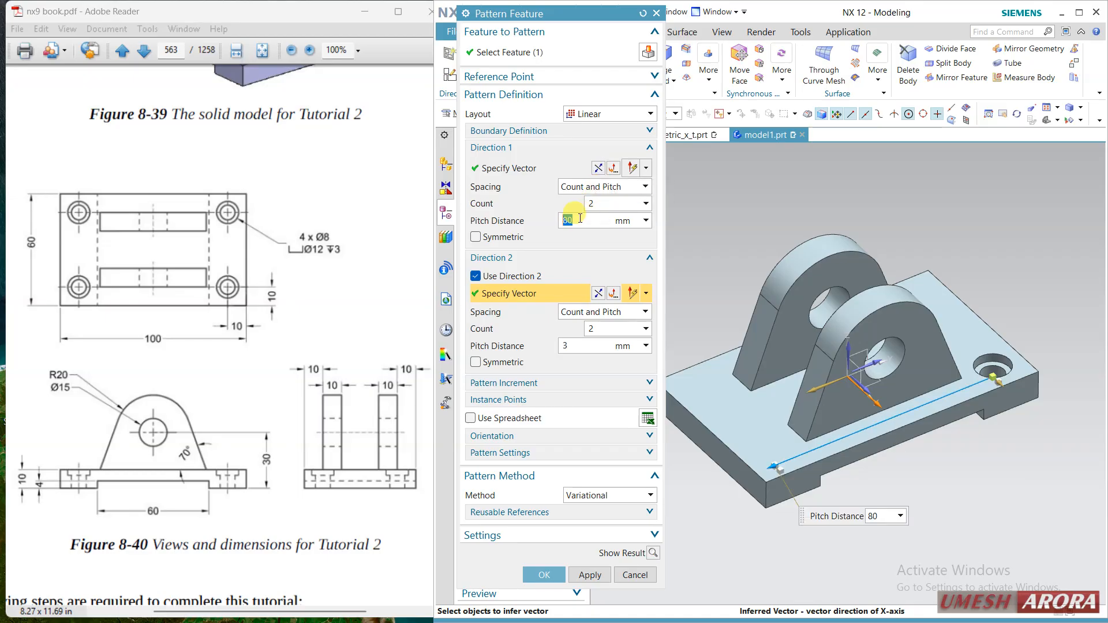
Reverse the pattern's second direction across the base, set its pitch to 40 mm and create the pattern
click(586, 345)
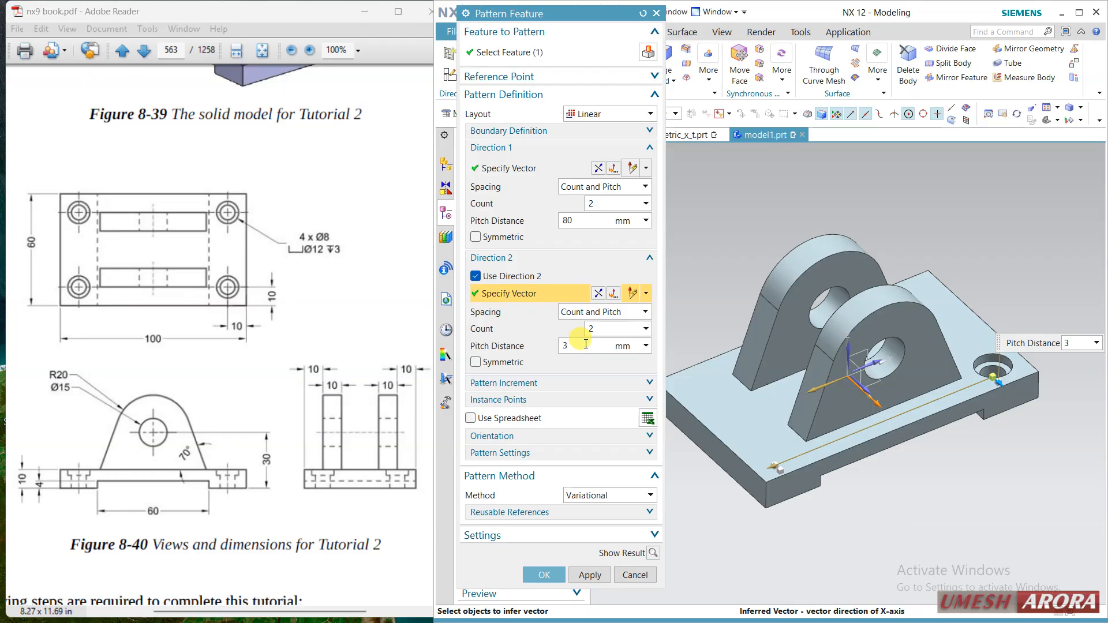
click(598, 299)
click(572, 345)
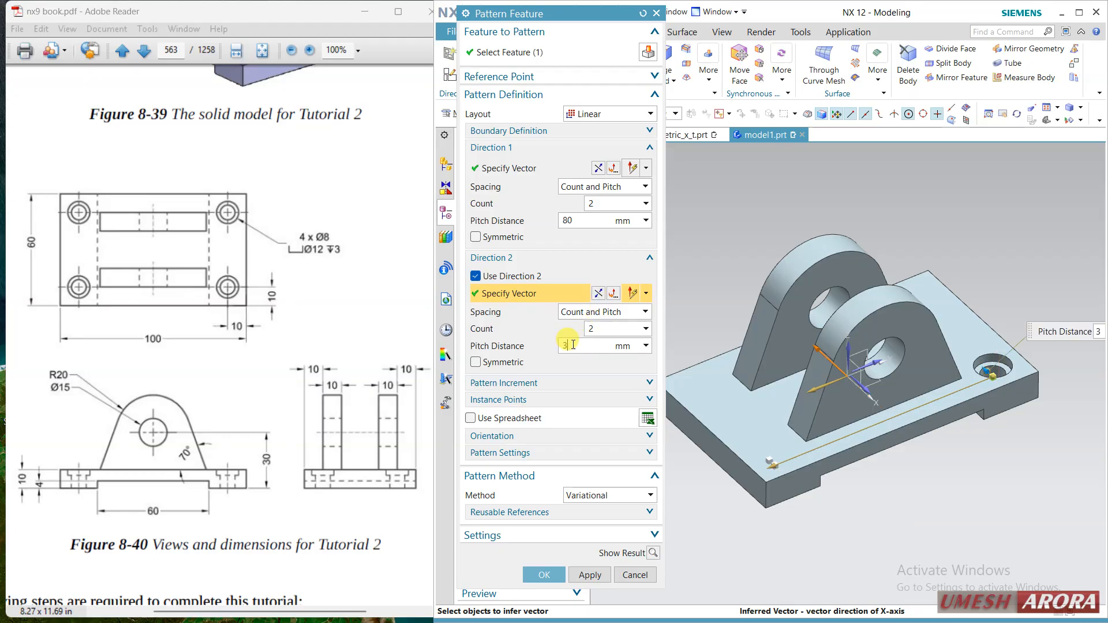
double_click(568, 345)
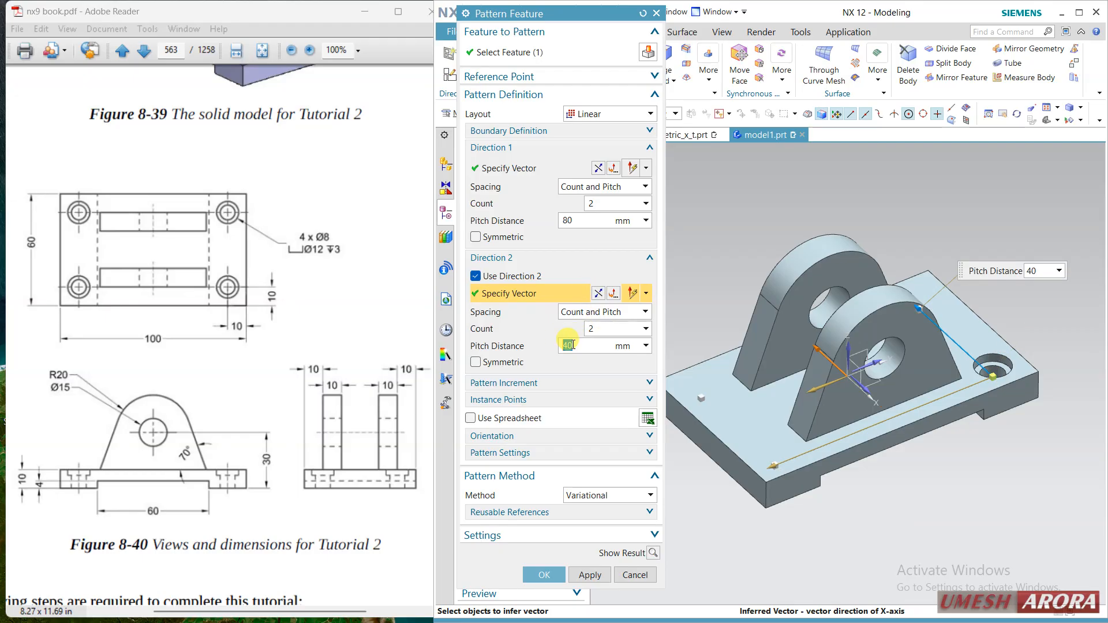
click(545, 575)
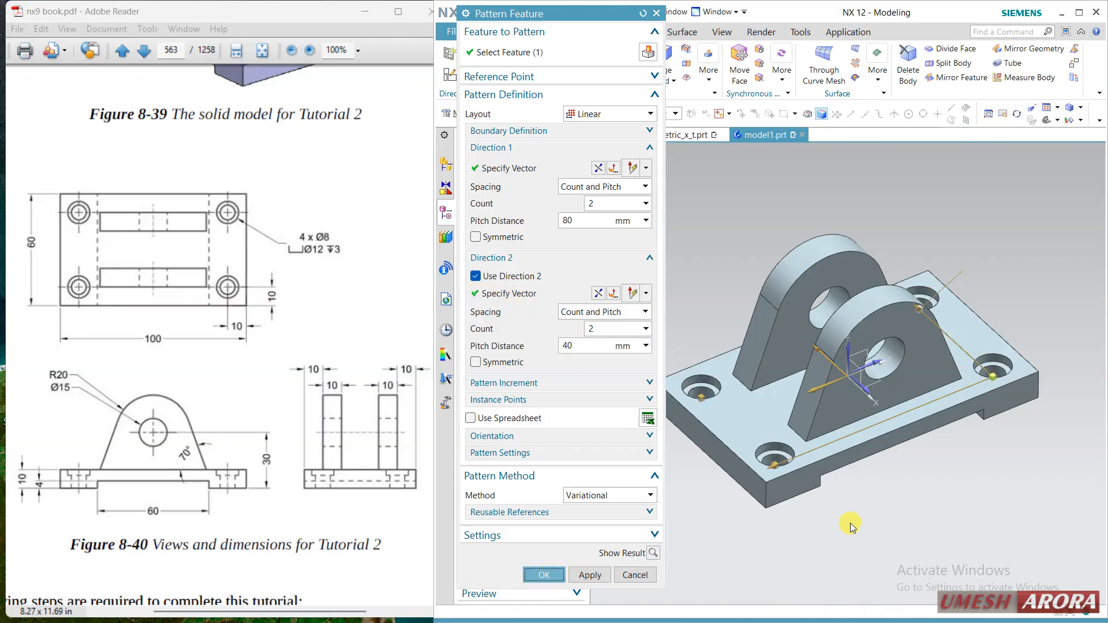
Compare the finished bracket with the solid model in Figure 8-39, viewing it from a matching angle
middle_drag(883, 428, 886, 369)
drag(214, 151, 190, 339)
middle_drag(724, 316, 648, 302)
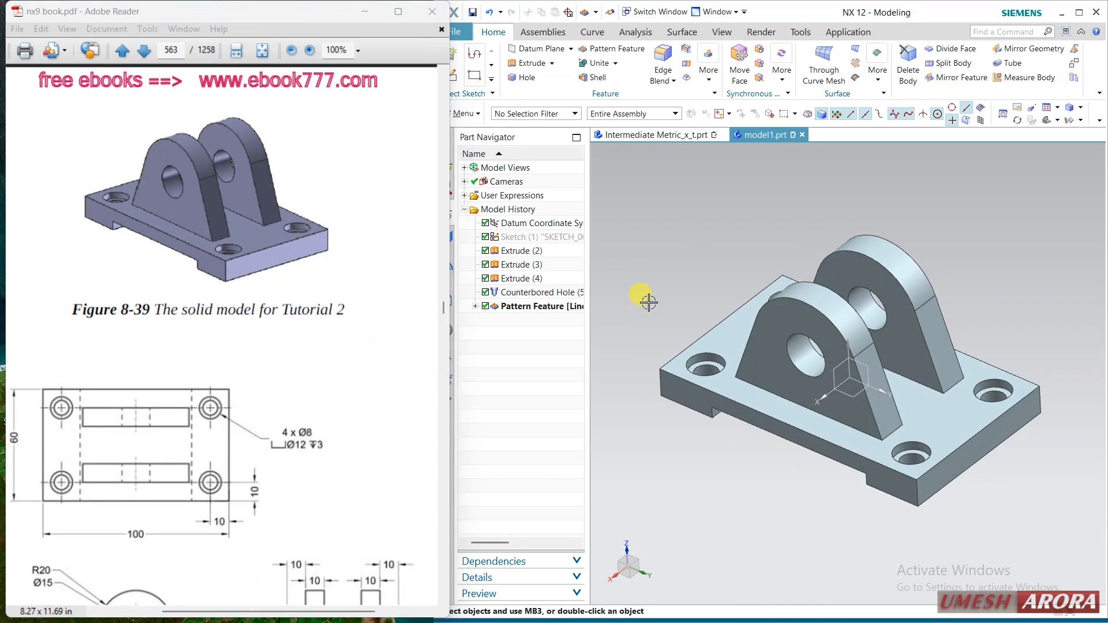